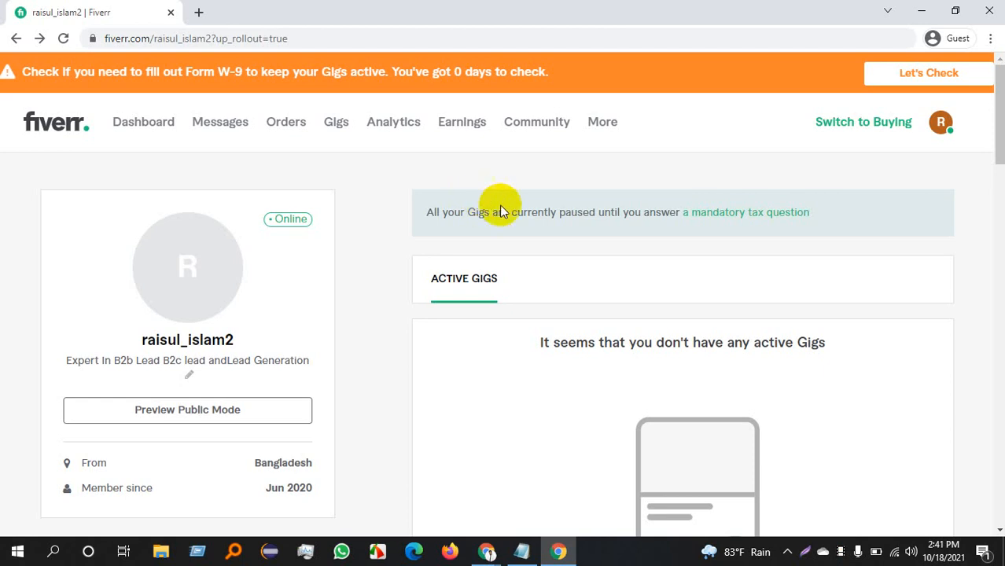
- Open the seller's own profile page and start creating a new gig from the active gigs section
{"action": "scroll", "coordinate": [529, 303], "scroll_direction": "down", "scroll_amount": 3}
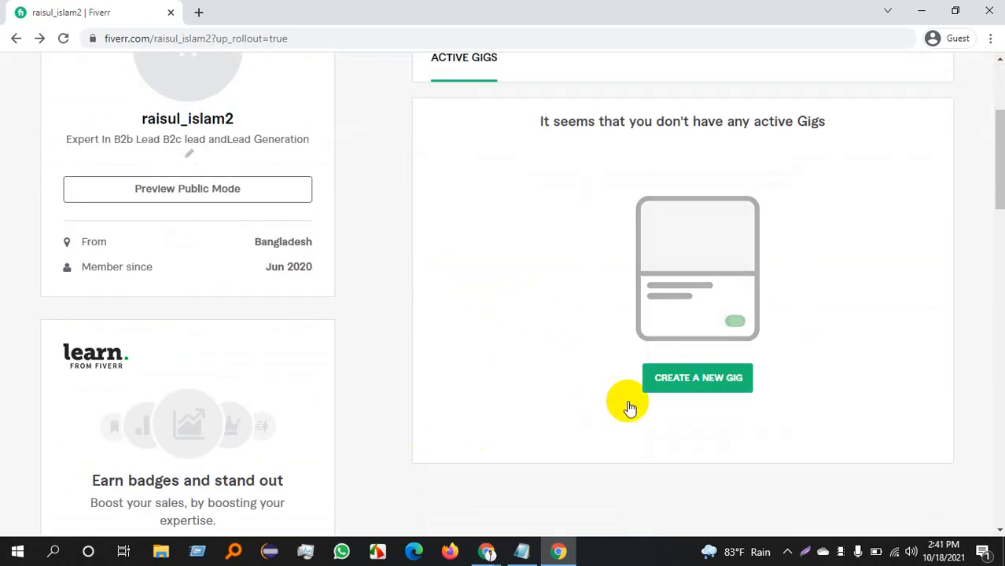
{"action": "scroll", "coordinate": [687, 304], "scroll_direction": "up", "scroll_amount": 1}
{"action": "scroll", "coordinate": [687, 304], "scroll_direction": "up", "scroll_amount": 4}
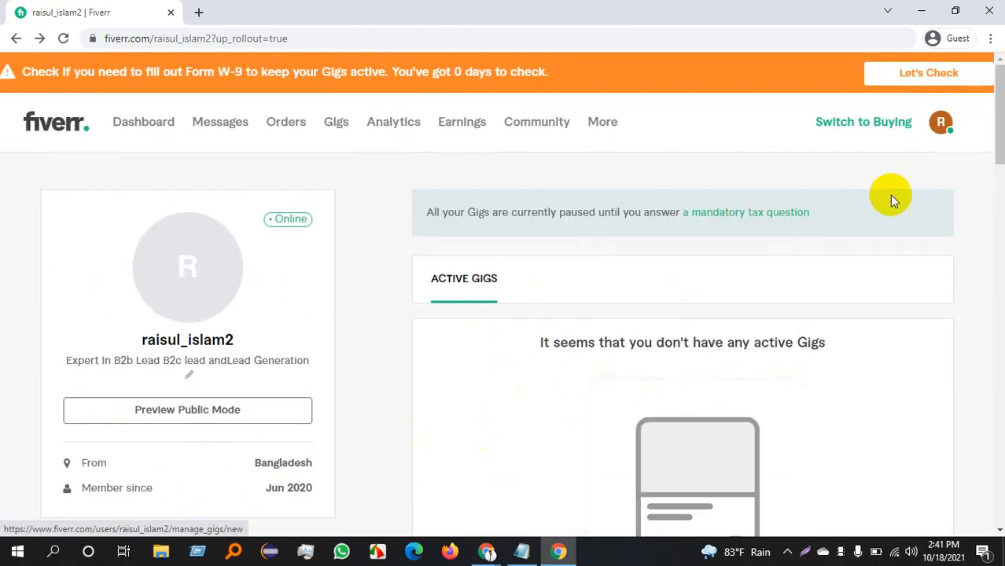
{"action": "left_click", "coordinate": [940, 122]}
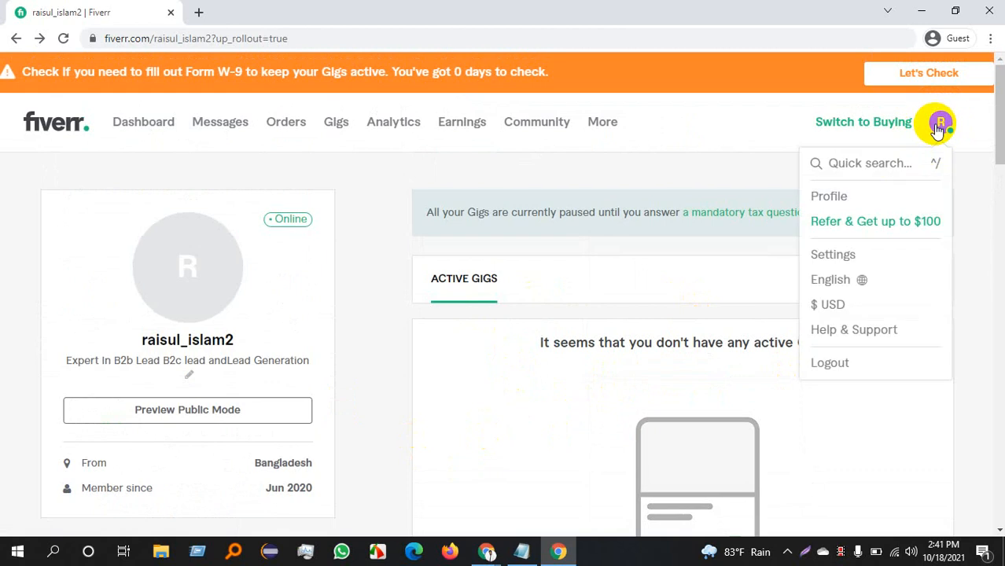
{"action": "left_click", "coordinate": [838, 197]}
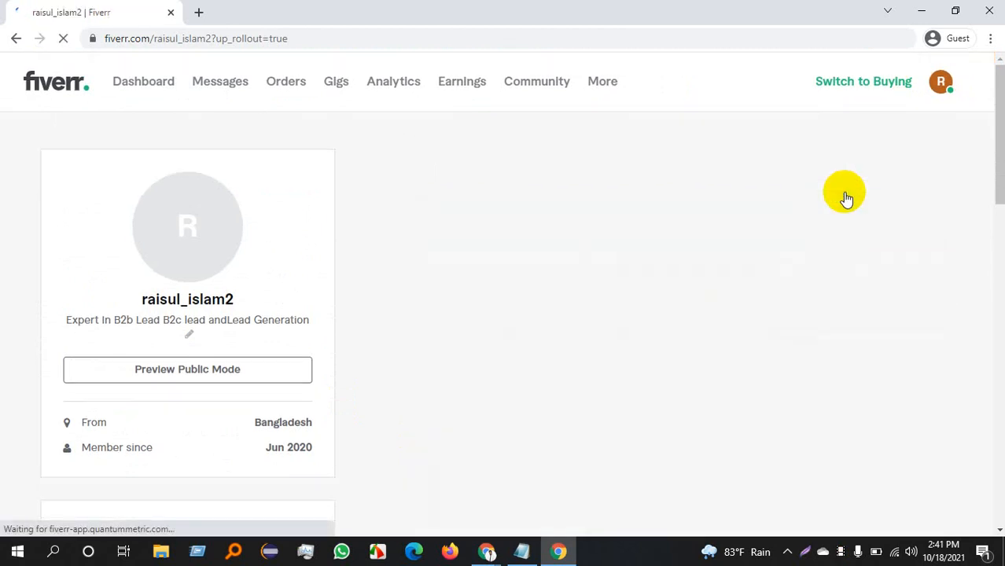
{"action": "scroll", "coordinate": [533, 306], "scroll_direction": "down", "scroll_amount": 2}
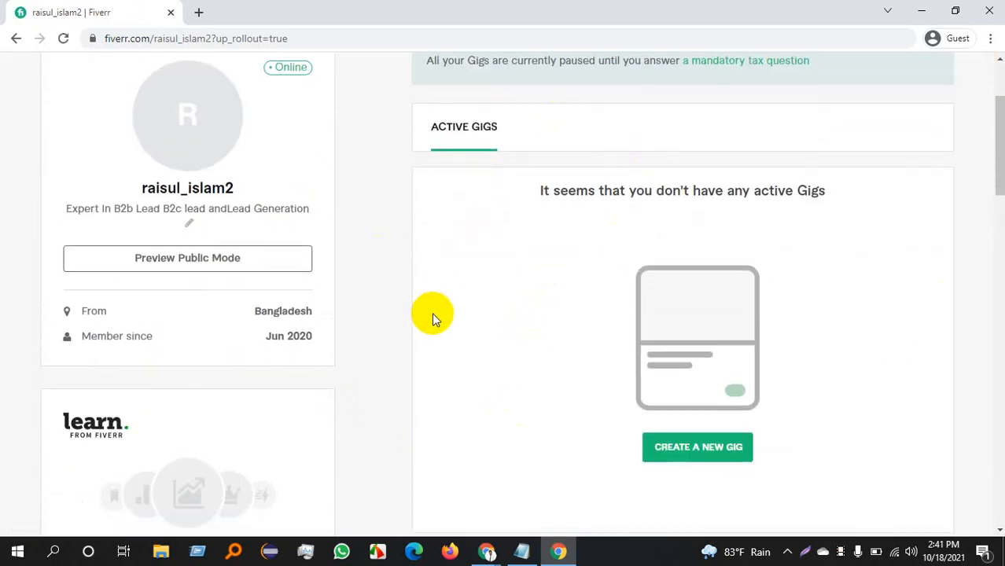
{"action": "scroll", "coordinate": [551, 346], "scroll_direction": "down", "scroll_amount": 1}
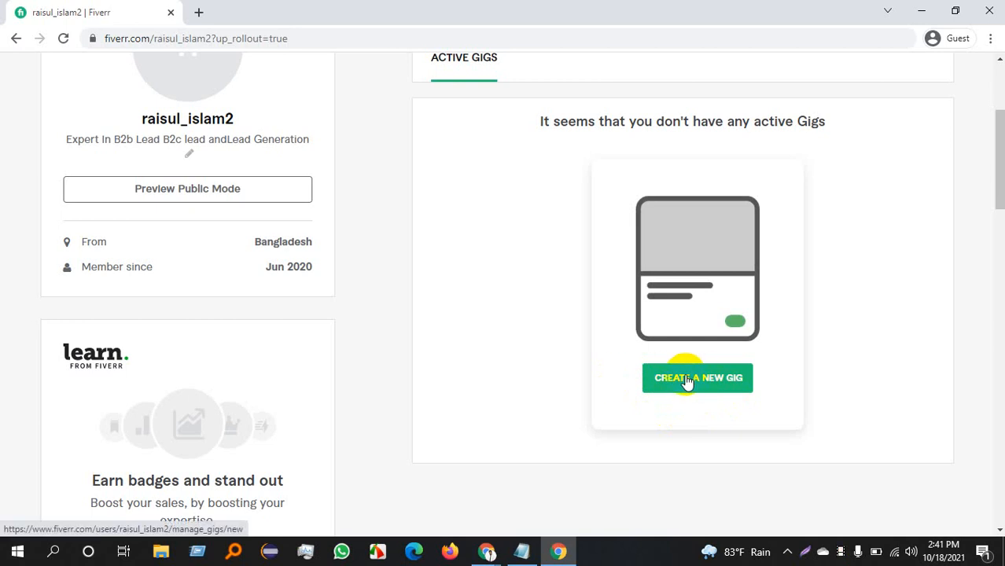
{"action": "left_click", "coordinate": [686, 380]}
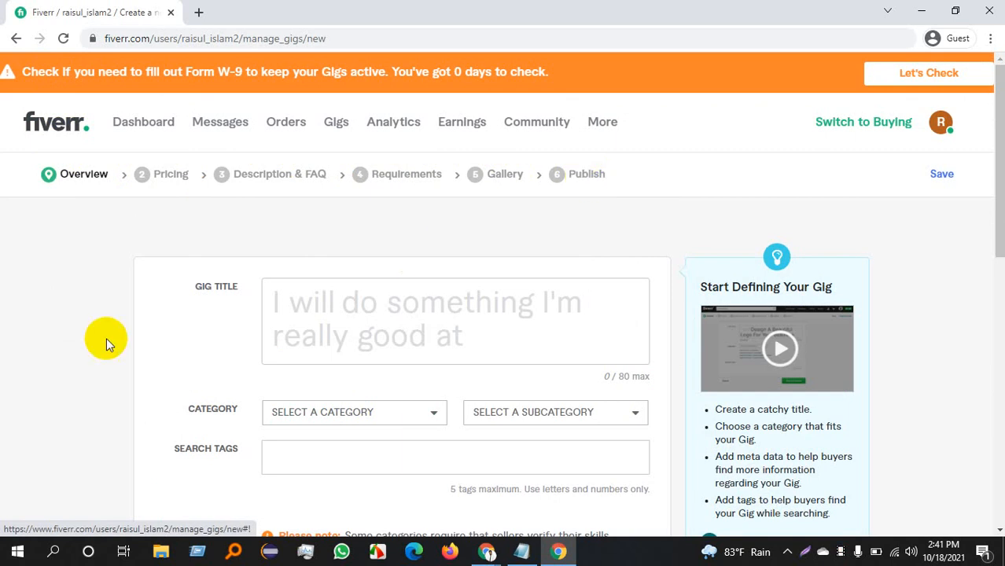
- Copy "do B2B targeted Lead Generation And Targeted Email List Building" from the open Notepad file into the gig title on Fiverr
{"action": "scroll", "coordinate": [47, 357], "scroll_direction": "down", "scroll_amount": 1}
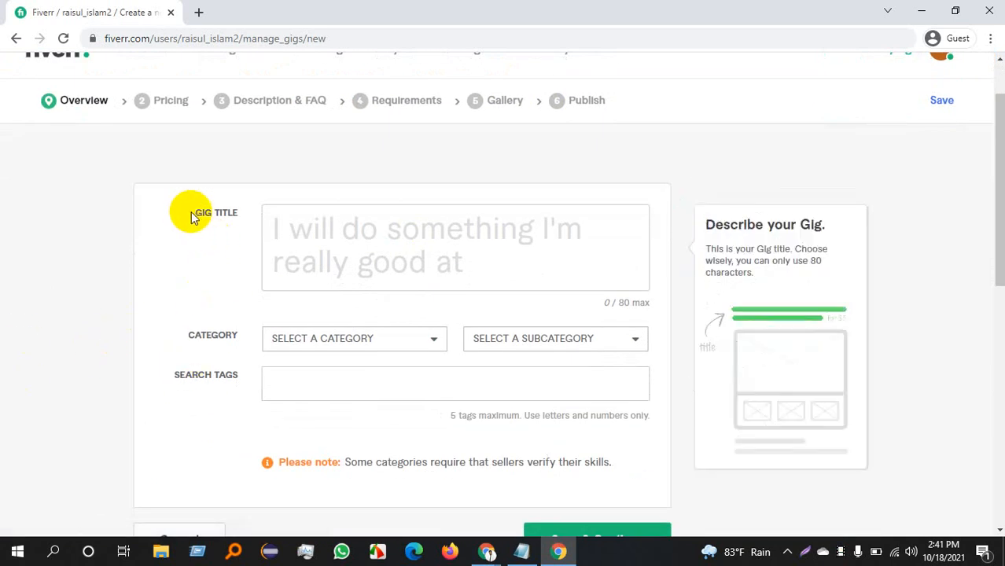
{"action": "left_click_drag", "start_coordinate": [191, 212], "coordinate": [250, 211]}
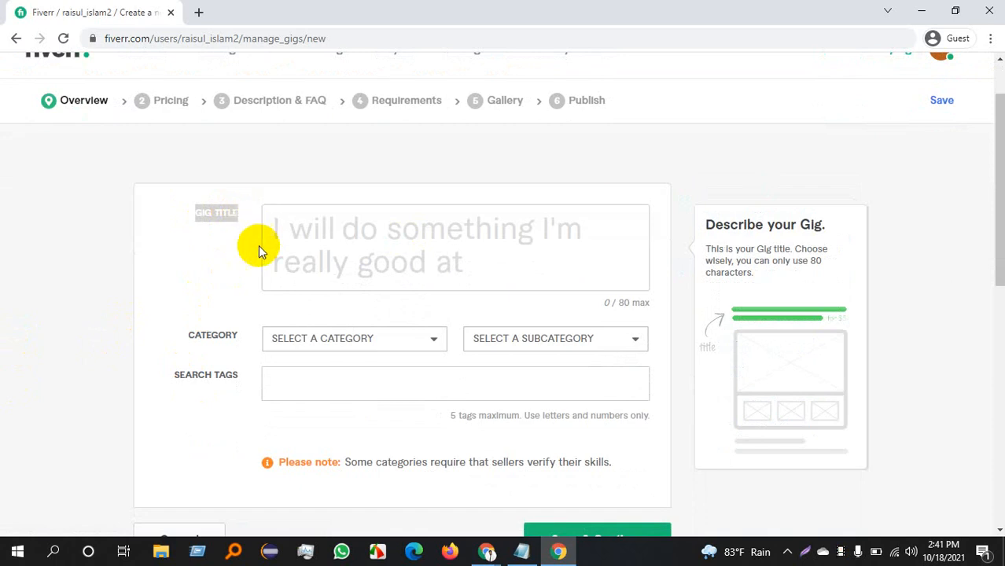
{"action": "left_click", "coordinate": [352, 249]}
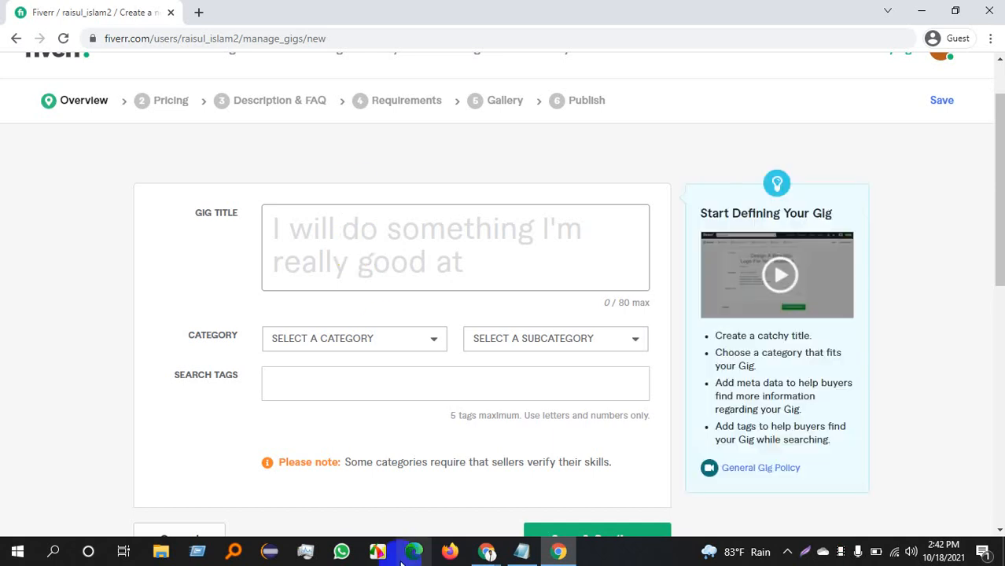
{"action": "left_click", "coordinate": [521, 551]}
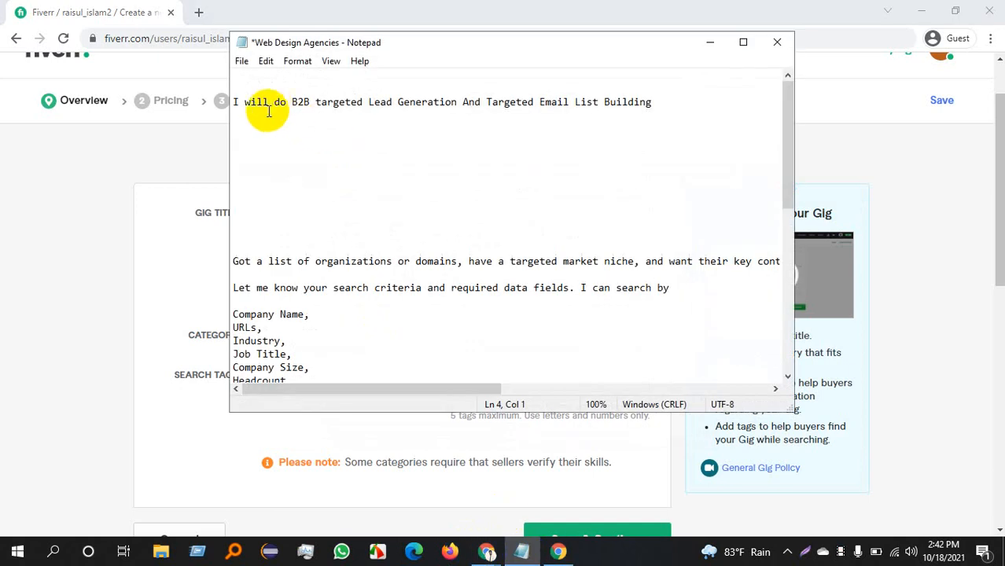
{"action": "left_click_drag", "start_coordinate": [274, 102], "coordinate": [664, 103]}
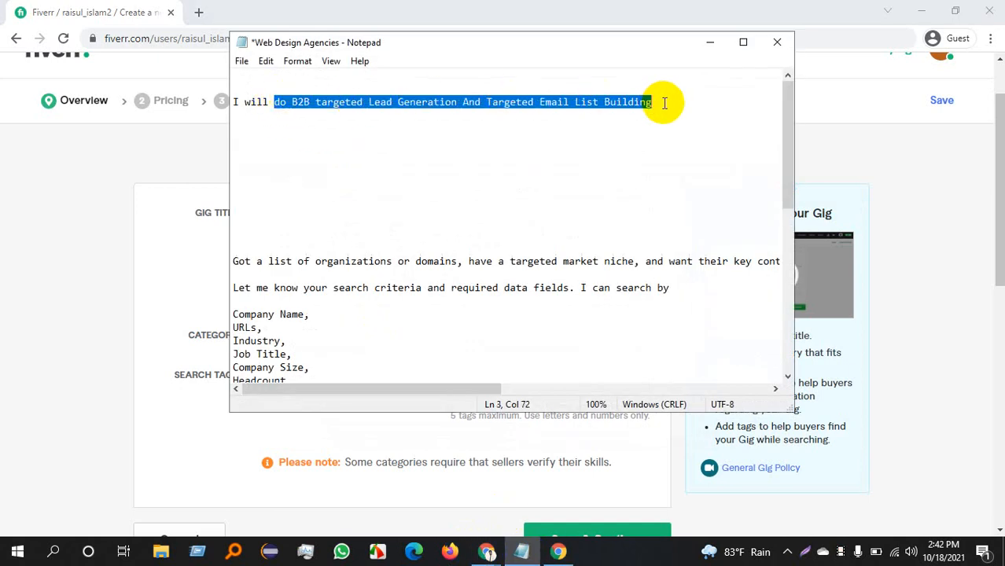
{"action": "key", "text": "ctrl+x"}
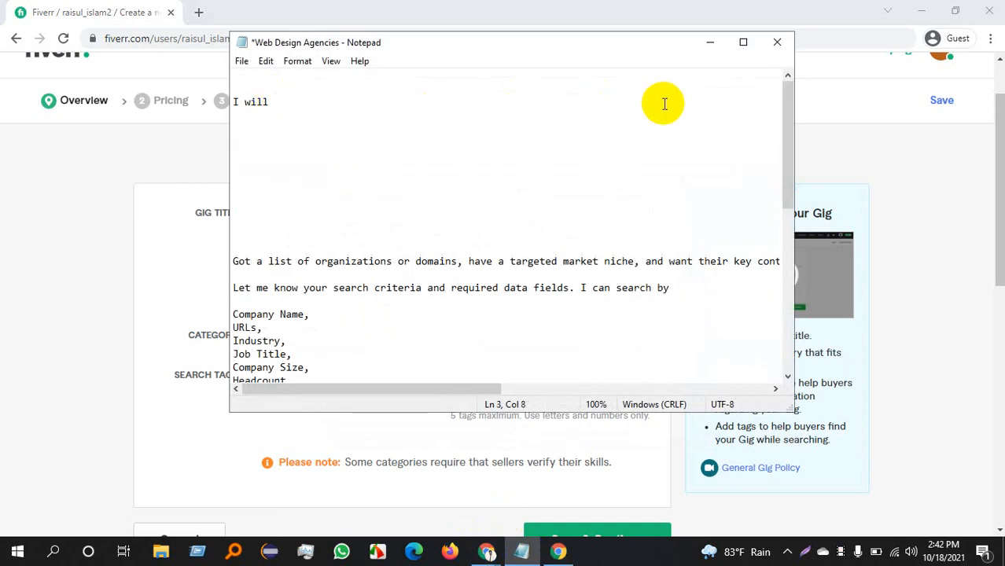
{"action": "key", "text": "ctrl+z"}
{"action": "left_click", "coordinate": [700, 45]}
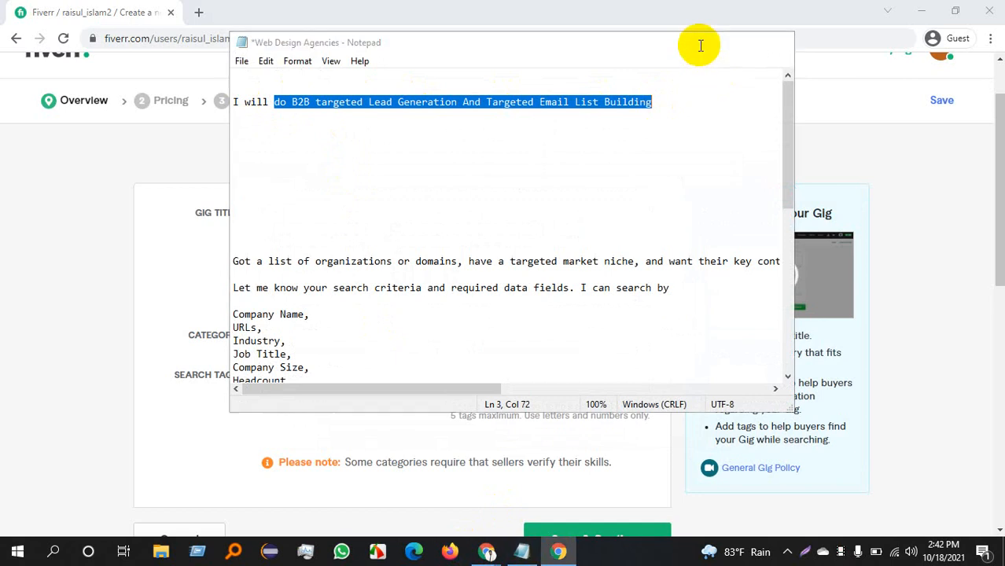
{"action": "left_click", "coordinate": [337, 226]}
{"action": "key", "text": "ctrl+v"}
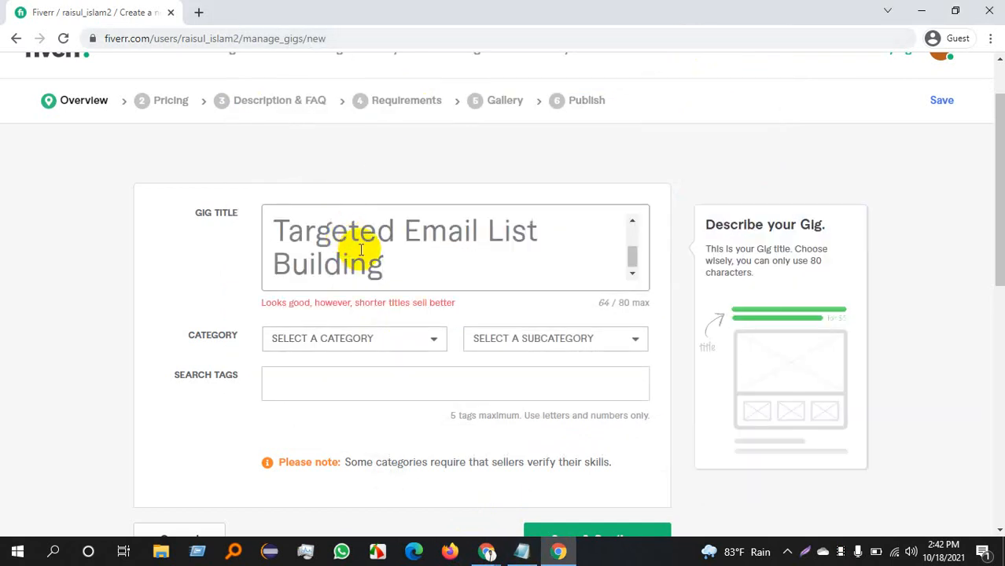
- Read through the full gig title and check its length against the character limit
{"action": "scroll", "coordinate": [365, 259], "scroll_direction": "up", "scroll_amount": 2}
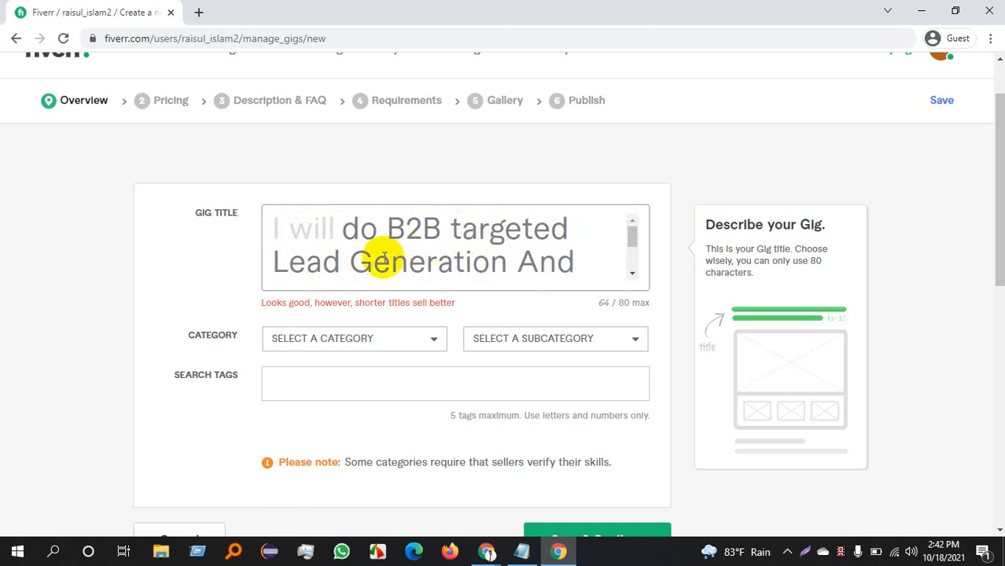
{"action": "scroll", "coordinate": [503, 260], "scroll_direction": "down", "scroll_amount": 2}
{"action": "scroll", "coordinate": [519, 261], "scroll_direction": "up", "scroll_amount": 2}
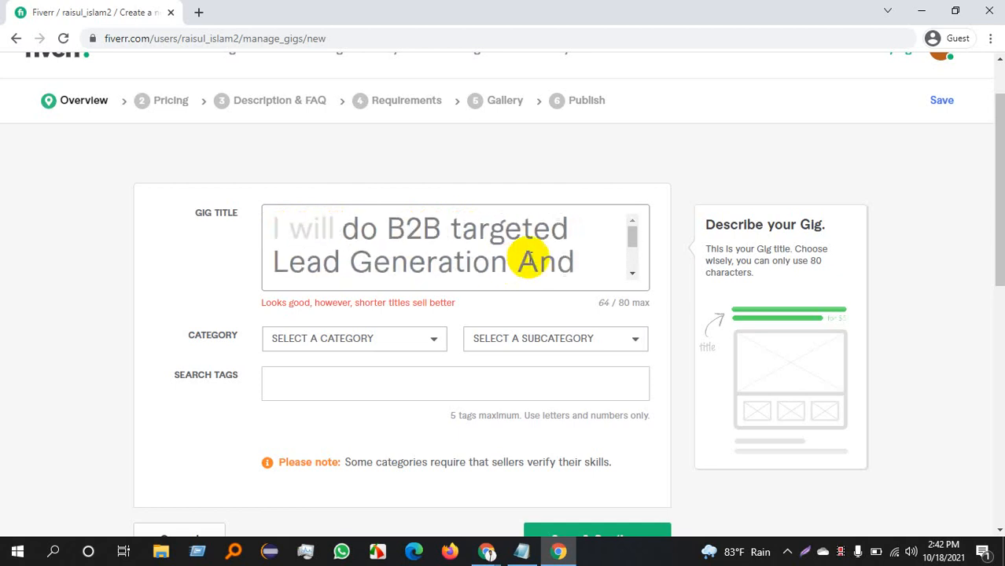
{"action": "scroll", "coordinate": [528, 260], "scroll_direction": "down", "scroll_amount": 2}
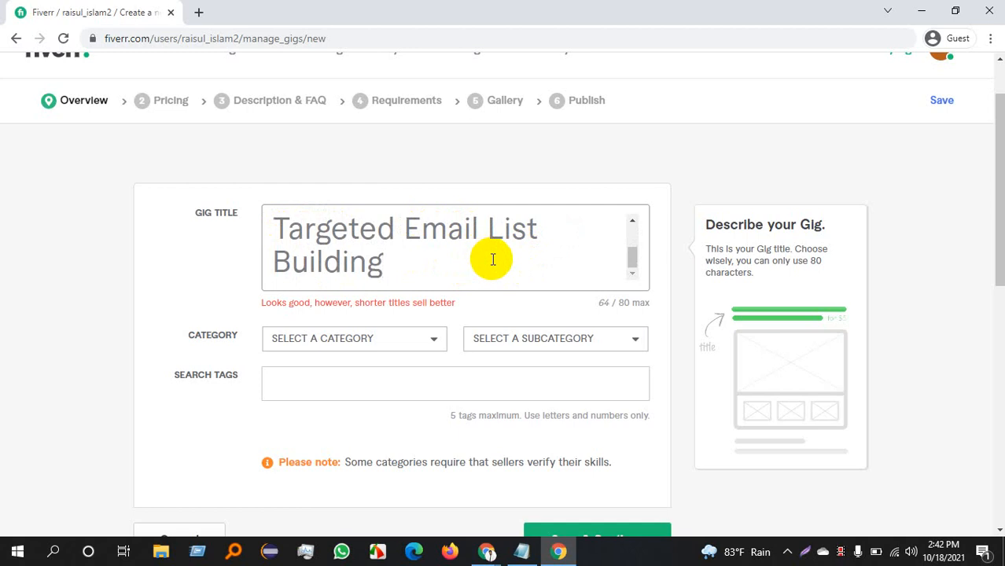
{"action": "scroll", "coordinate": [492, 260], "scroll_direction": "up", "scroll_amount": 2}
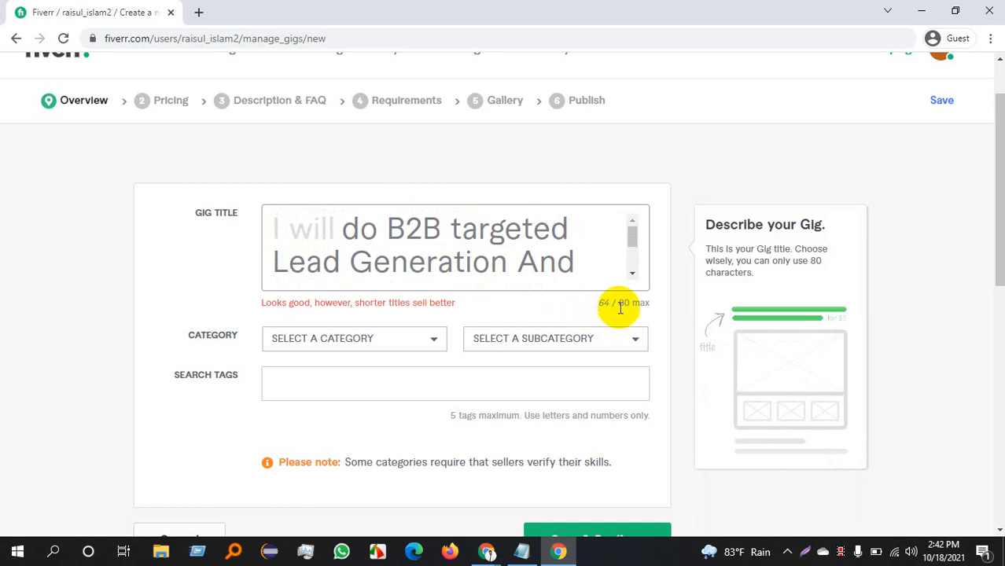
{"action": "left_click_drag", "start_coordinate": [618, 305], "coordinate": [643, 304]}
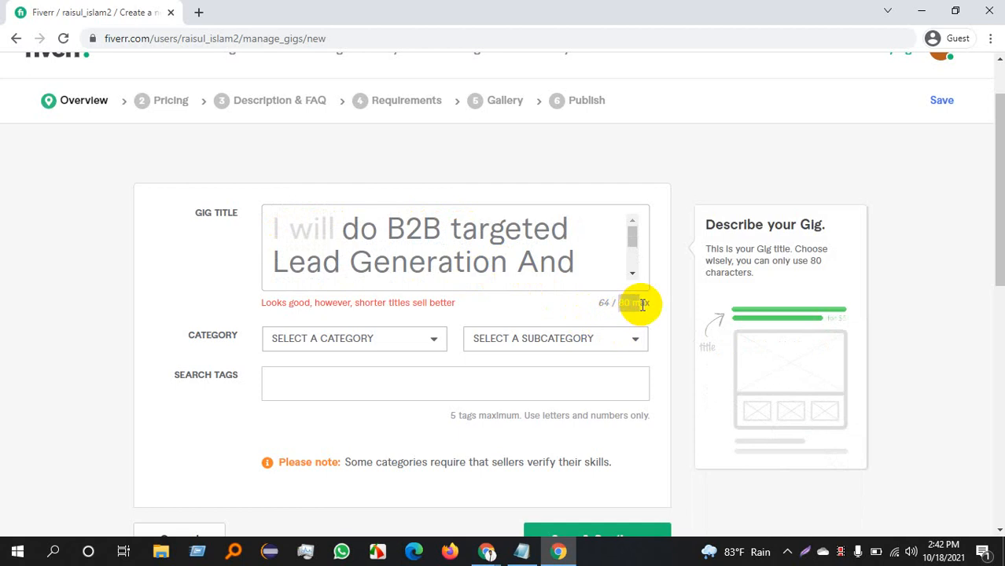
{"action": "left_click", "coordinate": [642, 305]}
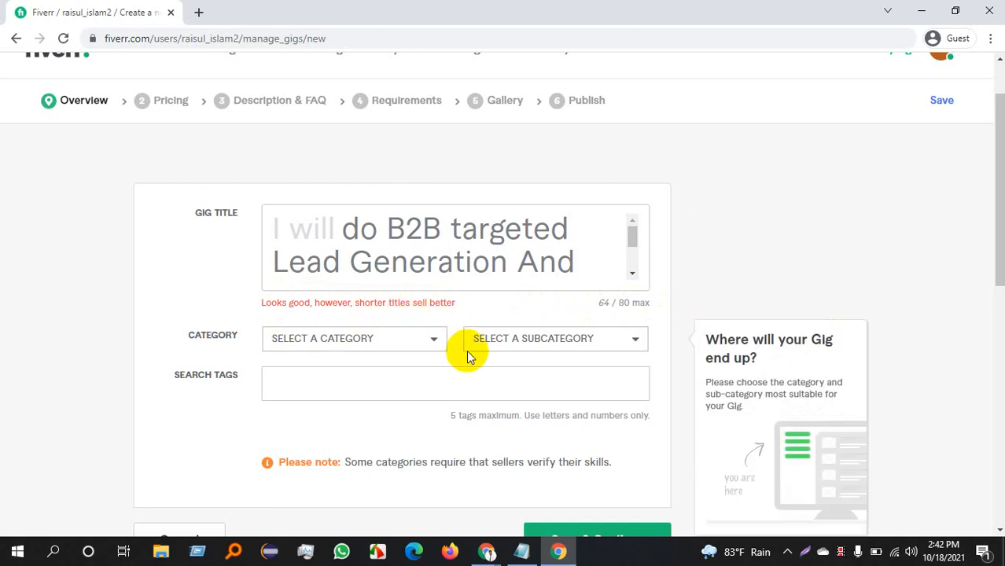
- Shorten the gig title by removing the word "Targeted" before "Email List Building"
{"action": "scroll", "coordinate": [495, 272], "scroll_direction": "up", "scroll_amount": 1}
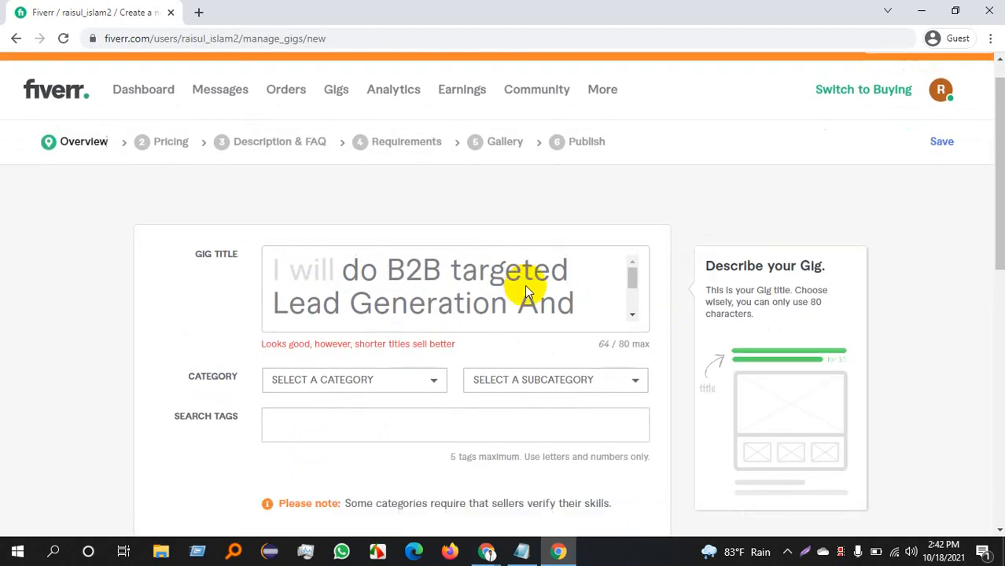
{"action": "scroll", "coordinate": [524, 284], "scroll_direction": "down", "scroll_amount": 1}
{"action": "scroll", "coordinate": [571, 254], "scroll_direction": "down", "scroll_amount": 1}
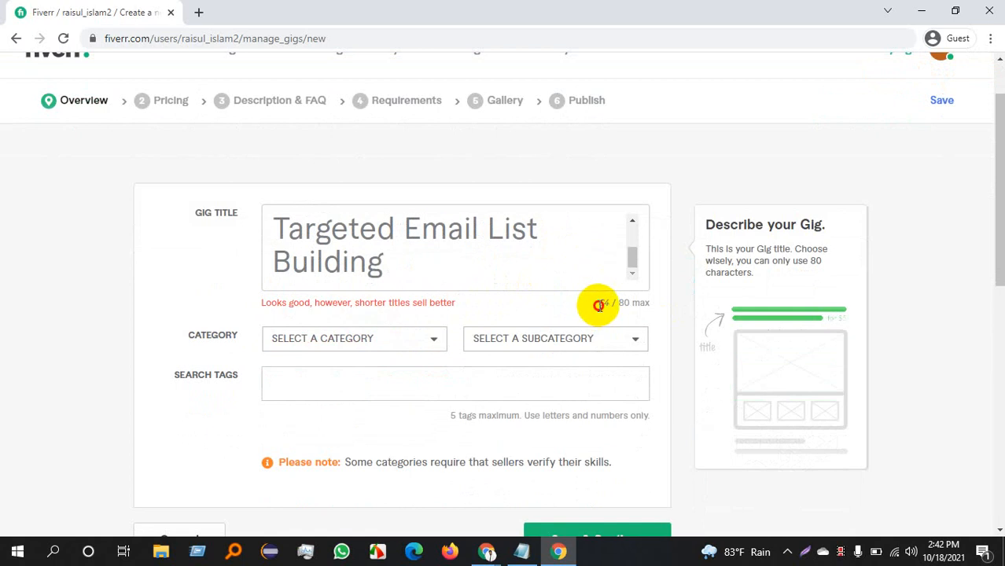
{"action": "double_click", "coordinate": [340, 242]}
{"action": "key", "text": "ctrl+v"}
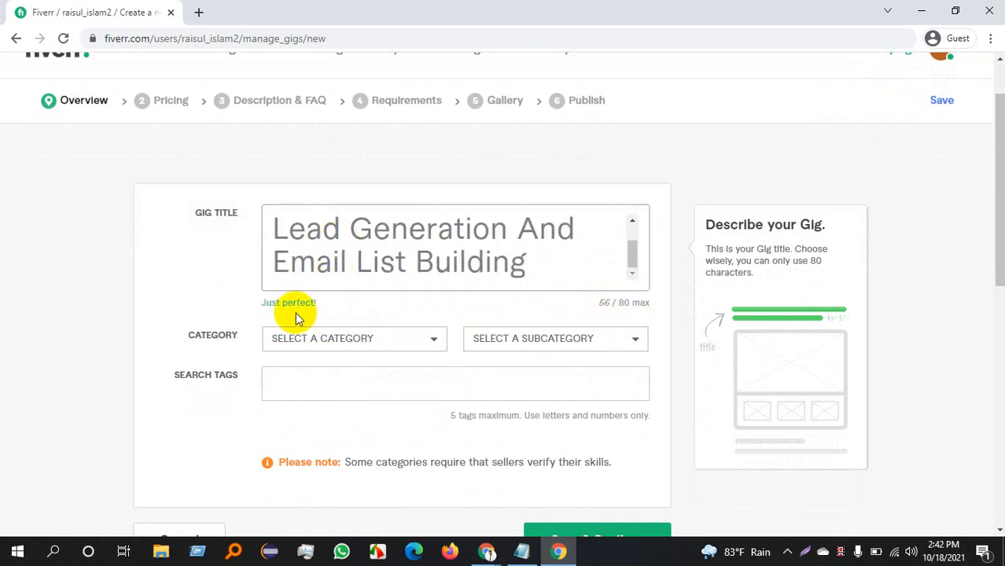
- Review the shortened gig title together with its feedback message and character count
{"action": "left_click", "coordinate": [334, 310]}
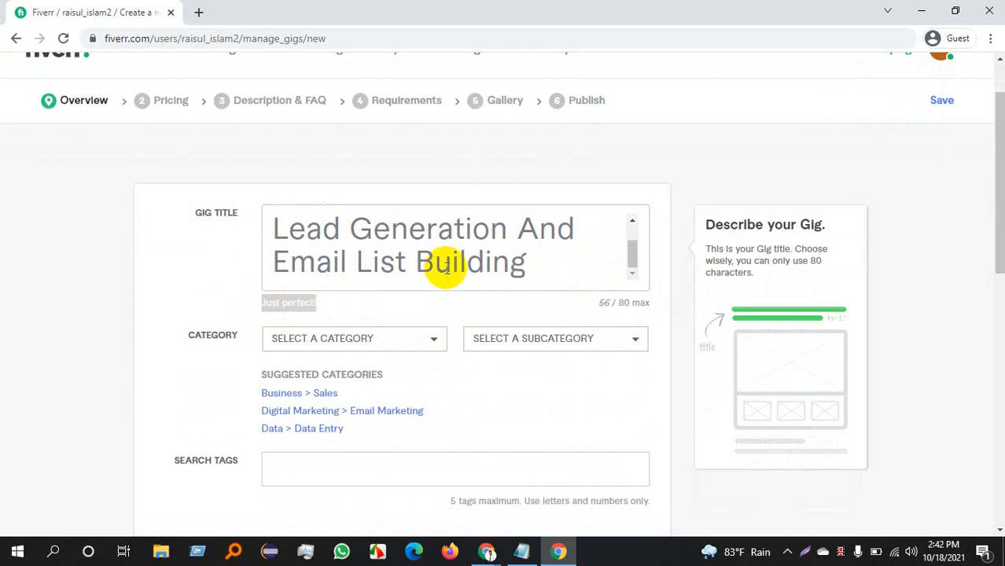
{"action": "scroll", "coordinate": [554, 267], "scroll_direction": "up", "scroll_amount": 3}
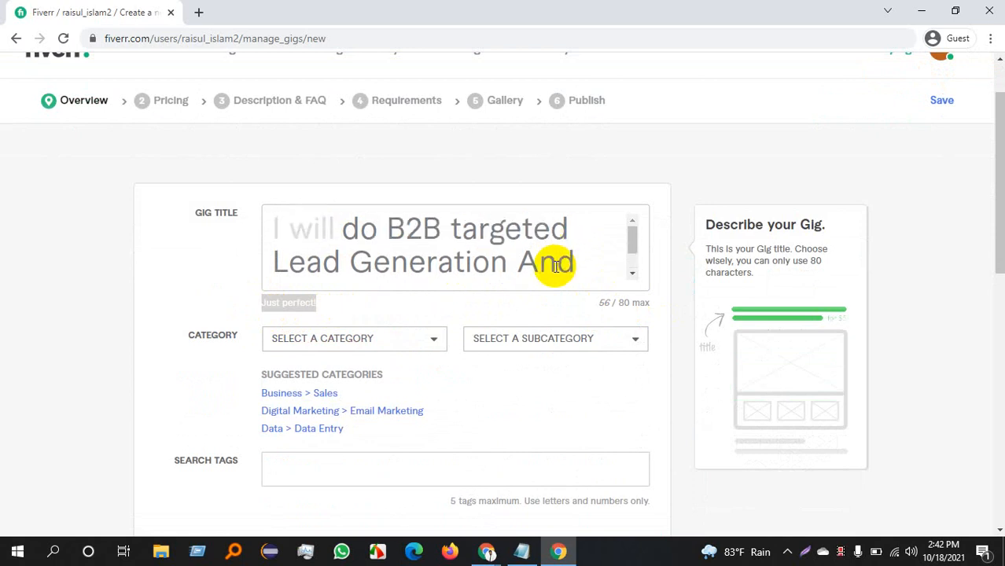
{"action": "scroll", "coordinate": [554, 271], "scroll_direction": "down", "scroll_amount": 2}
{"action": "scroll", "coordinate": [554, 275], "scroll_direction": "down", "scroll_amount": 1}
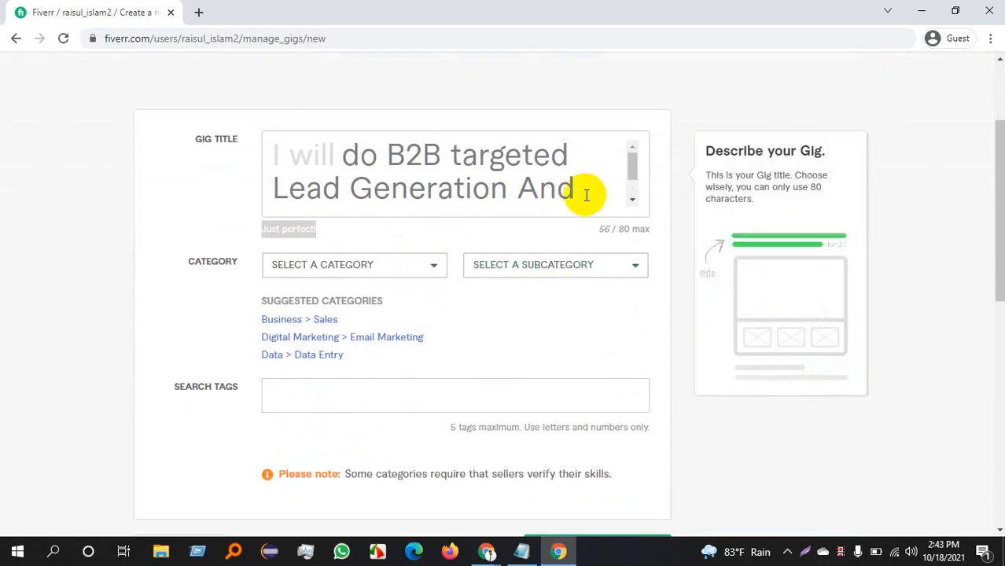
{"action": "scroll", "coordinate": [585, 195], "scroll_direction": "down", "scroll_amount": 1}
{"action": "double_click", "coordinate": [281, 222]}
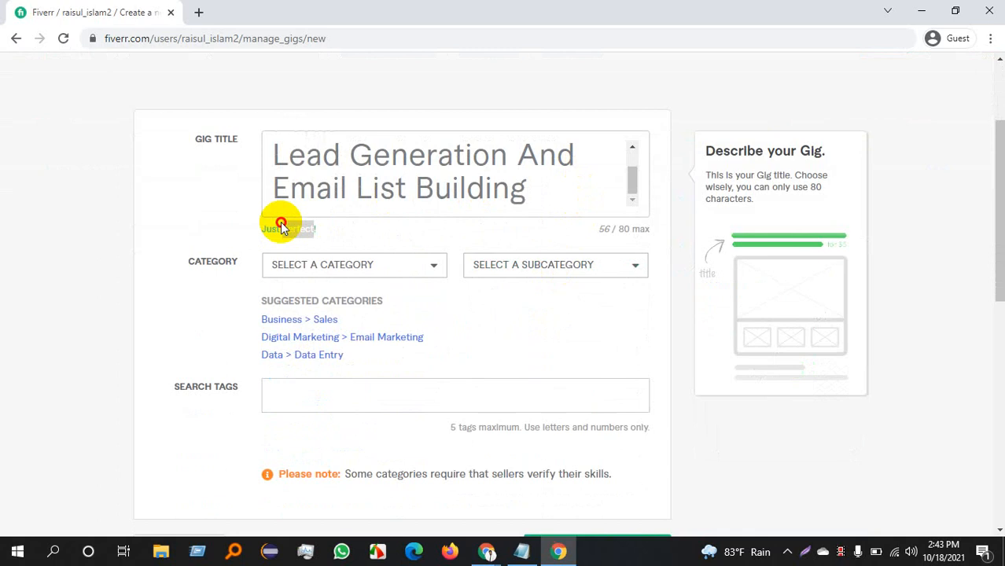
{"action": "double_click", "coordinate": [622, 228]}
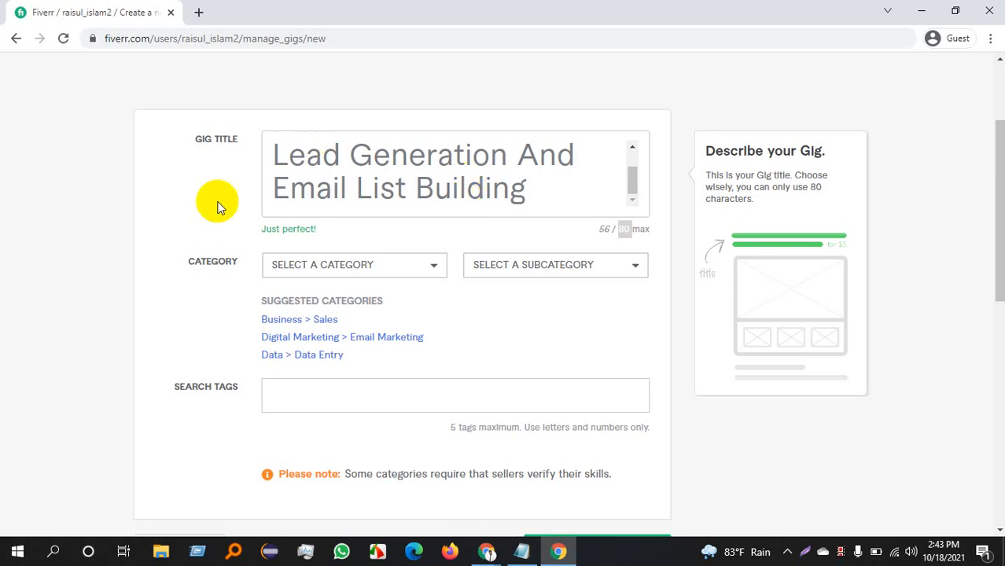
- Set the gig's category to Business and its subcategory to Sales
{"action": "left_click", "coordinate": [424, 265]}
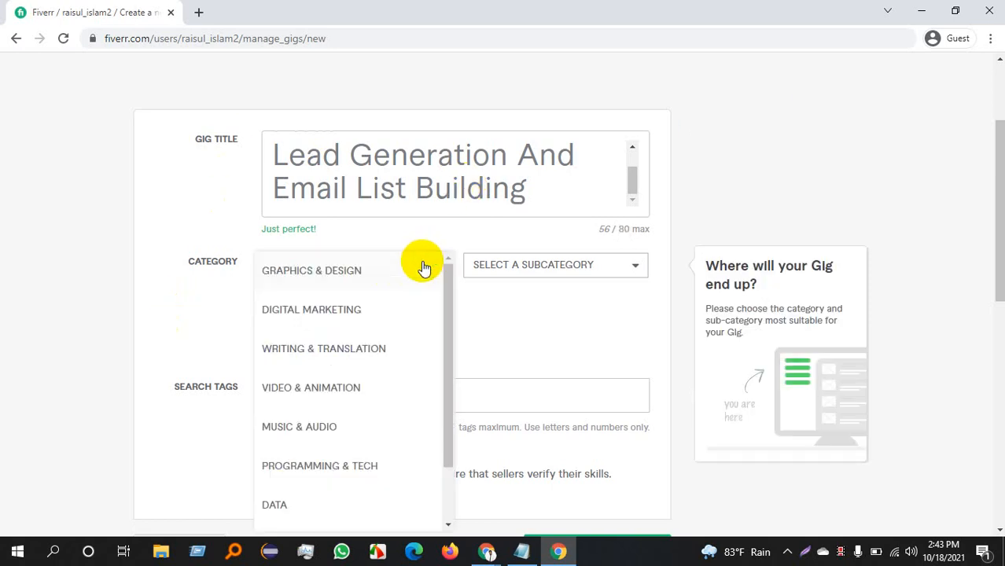
{"action": "scroll", "coordinate": [359, 411], "scroll_direction": "down", "scroll_amount": 3}
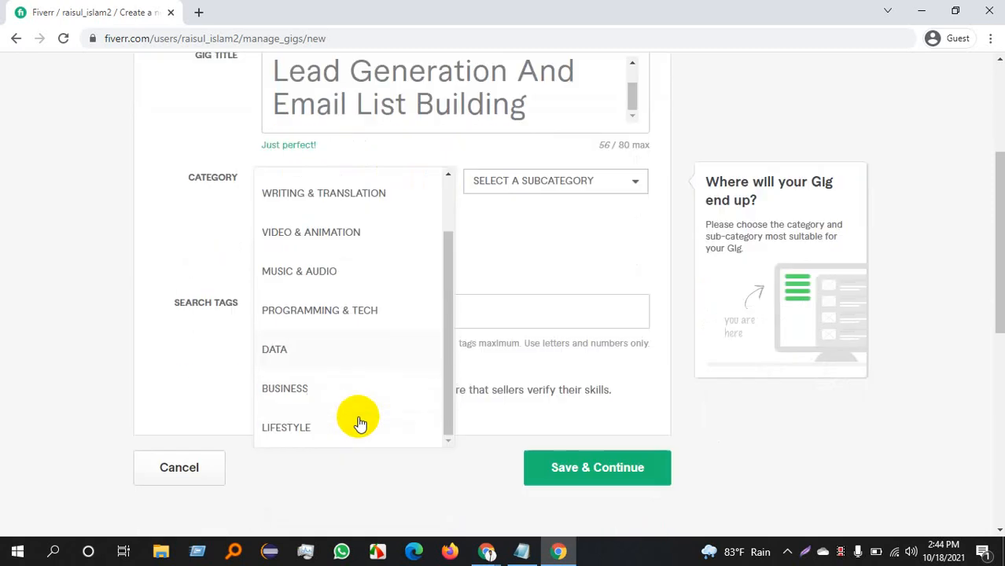
{"action": "scroll", "coordinate": [358, 423], "scroll_direction": "down", "scroll_amount": 1}
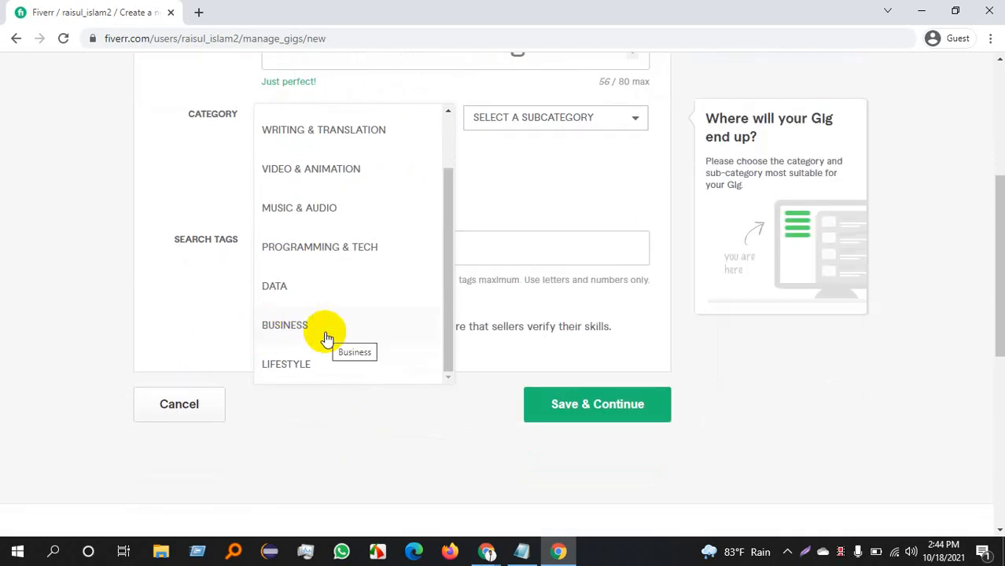
{"action": "left_click", "coordinate": [326, 336]}
{"action": "left_click", "coordinate": [431, 238]}
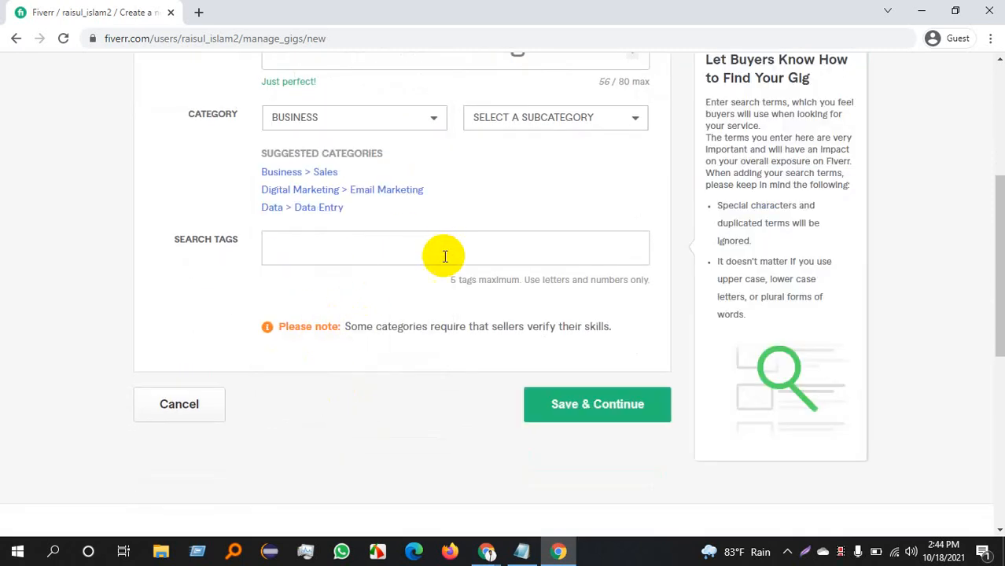
{"action": "scroll", "coordinate": [519, 213], "scroll_direction": "up", "scroll_amount": 1}
{"action": "left_click", "coordinate": [524, 194]}
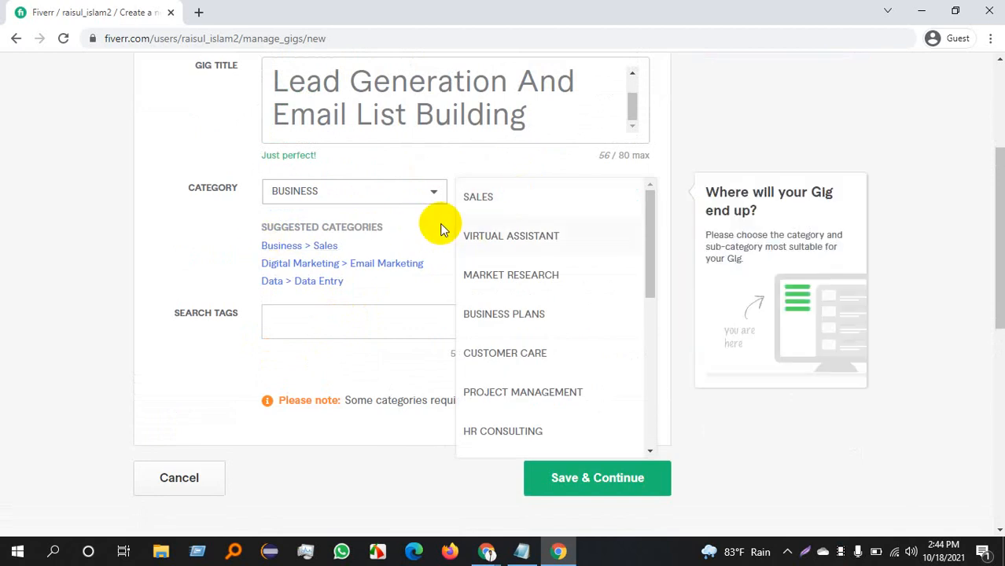
{"action": "left_click", "coordinate": [516, 207]}
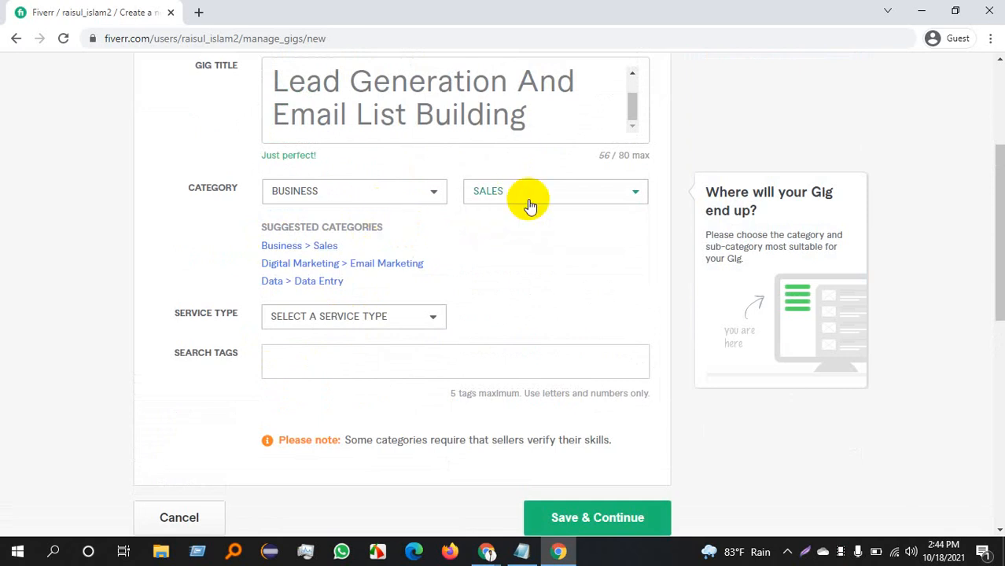
- Set the gig's service type to Lead Generation
{"action": "left_click", "coordinate": [320, 320]}
{"action": "scroll", "coordinate": [426, 324], "scroll_direction": "down", "scroll_amount": 1}
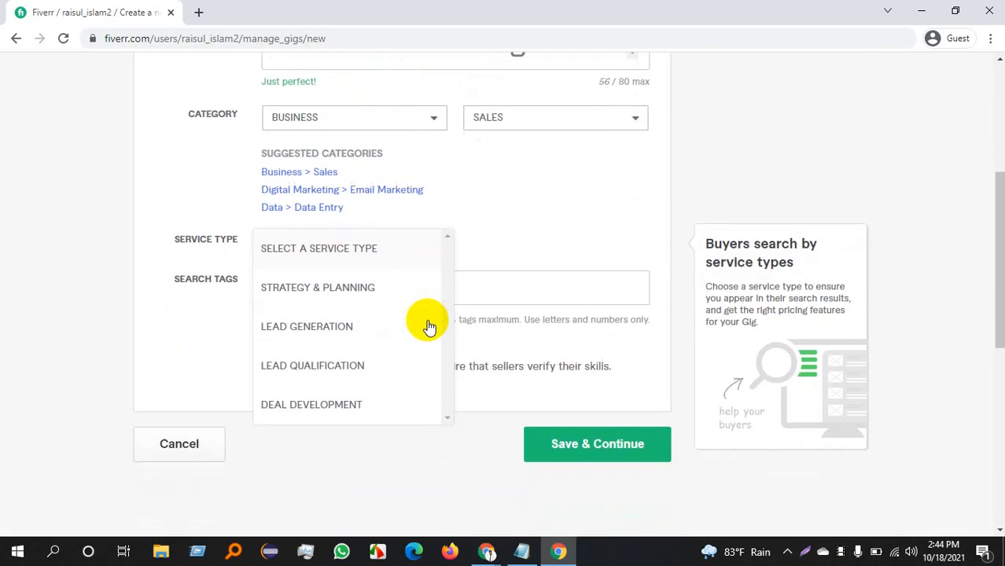
{"action": "left_click", "coordinate": [340, 325]}
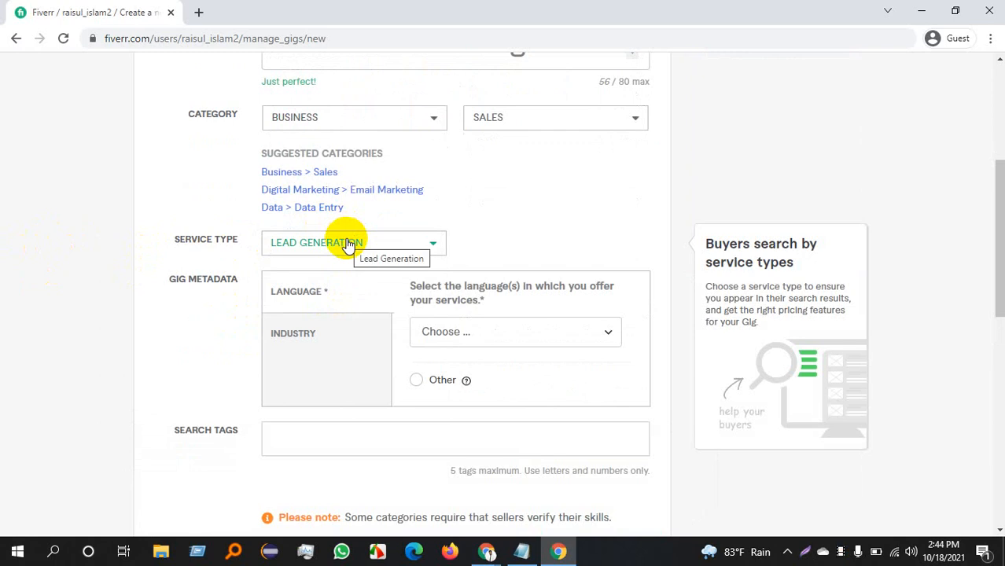
- Choose English as the language in which the services are offered in the gig metadata
{"action": "left_click", "coordinate": [464, 343]}
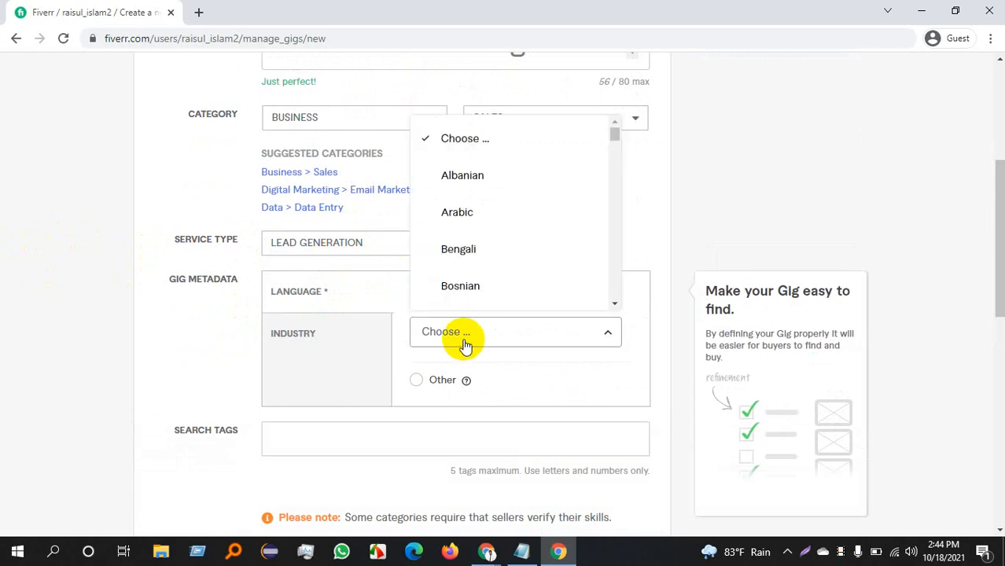
{"action": "left_click", "coordinate": [310, 292]}
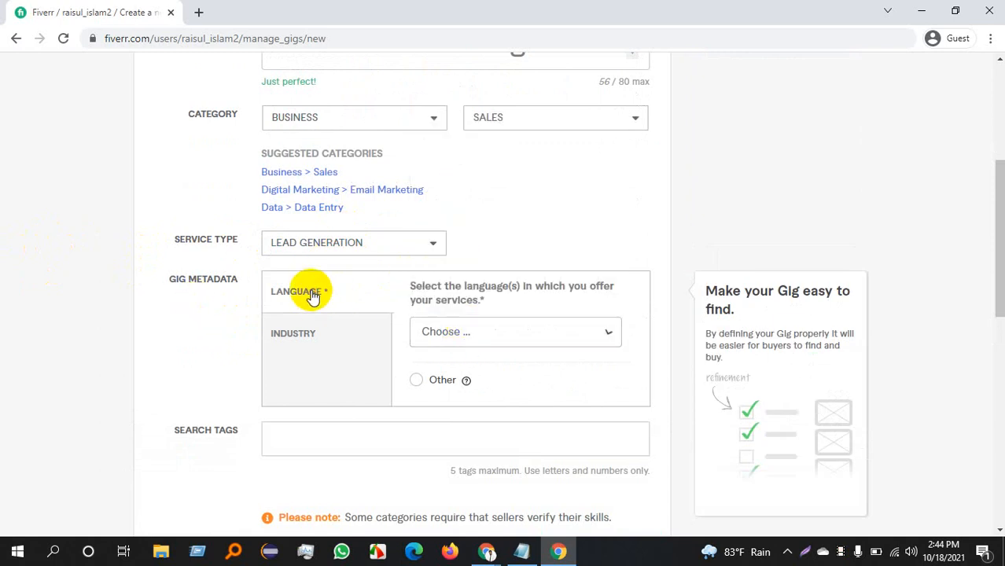
{"action": "left_click", "coordinate": [471, 330]}
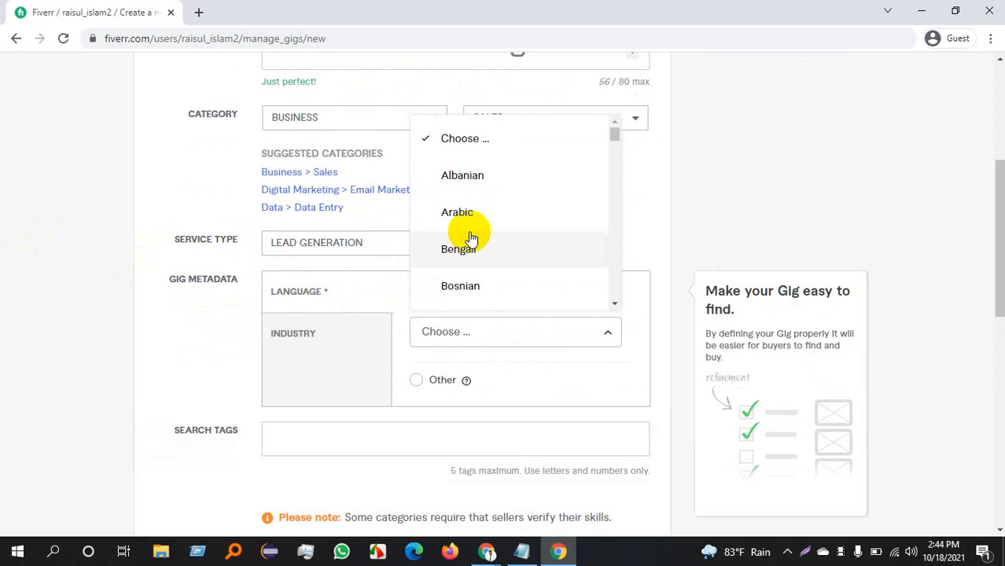
{"action": "scroll", "coordinate": [501, 258], "scroll_direction": "down", "scroll_amount": 2}
{"action": "scroll", "coordinate": [503, 259], "scroll_direction": "down", "scroll_amount": 2}
{"action": "scroll", "coordinate": [511, 269], "scroll_direction": "down", "scroll_amount": 2}
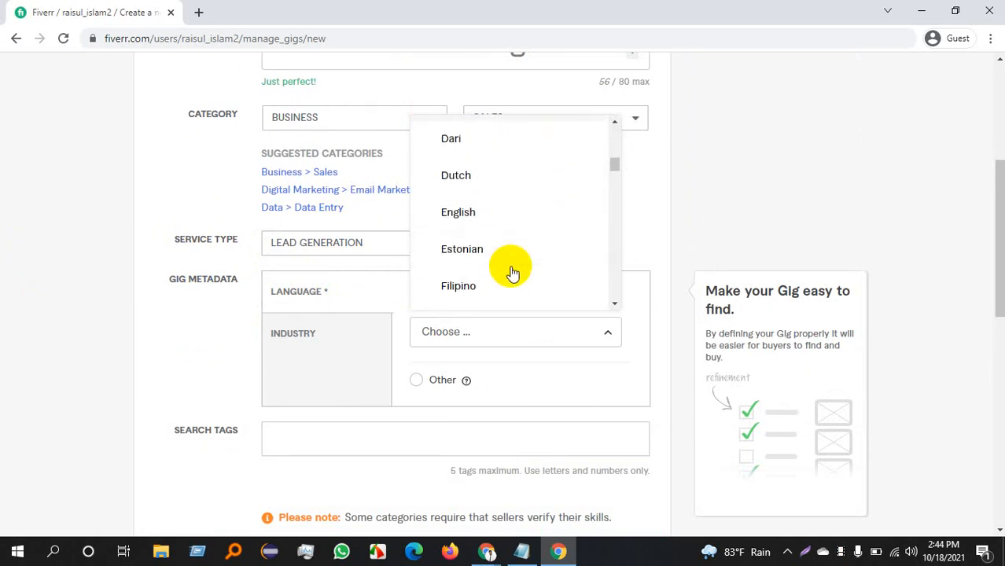
{"action": "left_click", "coordinate": [497, 217]}
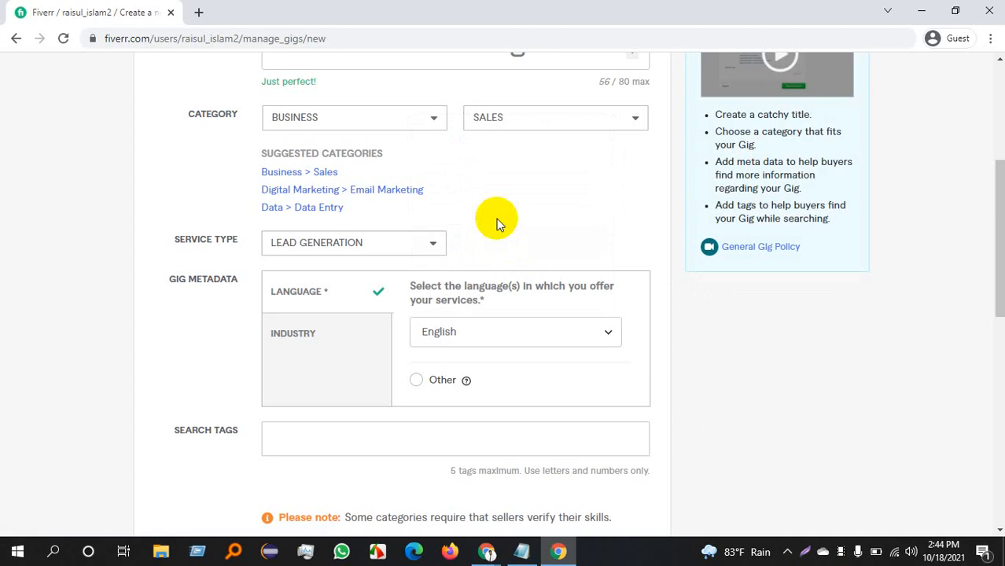
- Select Marketing & Advertising, Real Estate and Technology as the industries in the gig metadata
{"action": "left_click", "coordinate": [309, 339]}
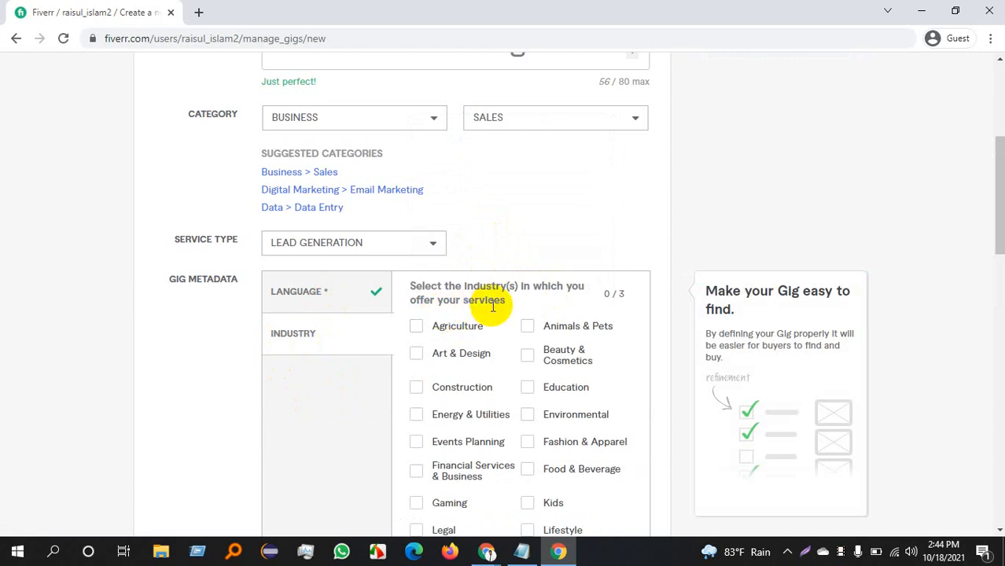
{"action": "scroll", "coordinate": [487, 306], "scroll_direction": "down", "scroll_amount": 1}
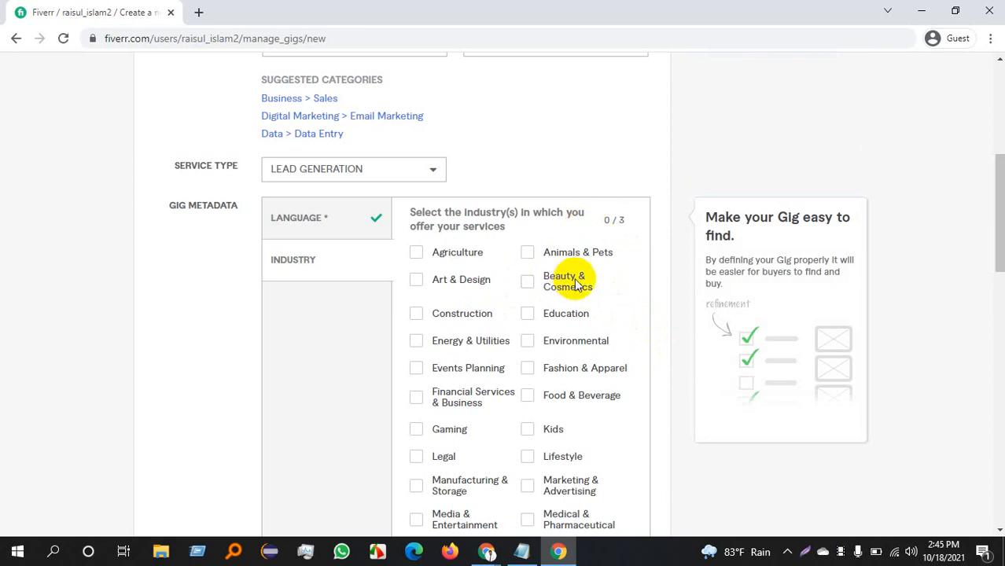
{"action": "scroll", "coordinate": [574, 279], "scroll_direction": "down", "scroll_amount": 3}
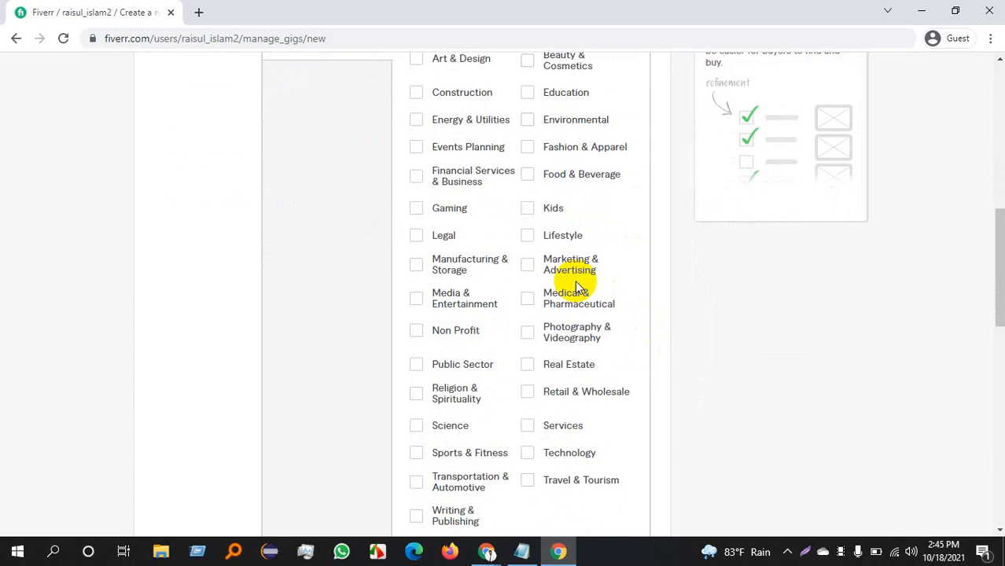
{"action": "left_click", "coordinate": [527, 264]}
{"action": "left_click", "coordinate": [527, 364]}
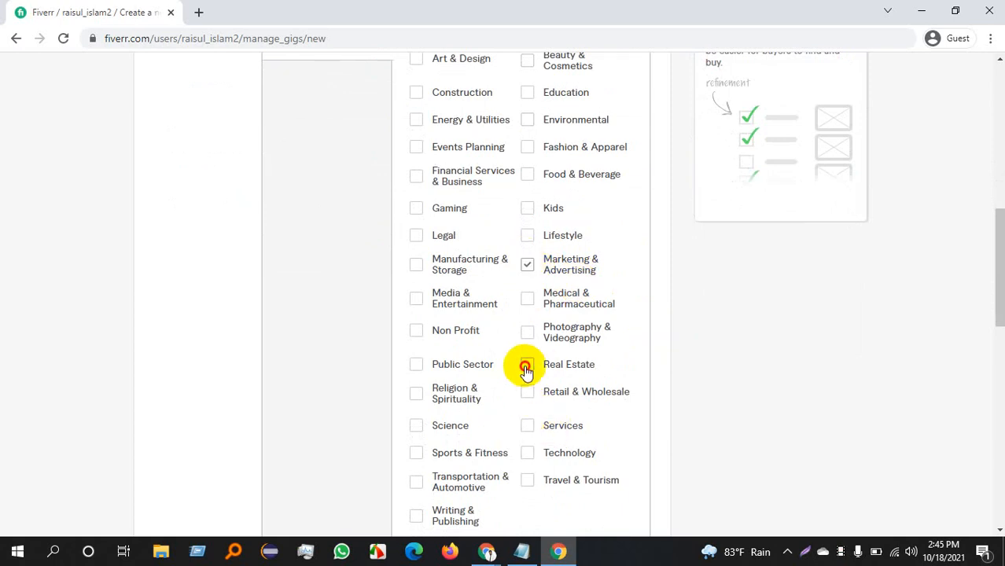
{"action": "left_click", "coordinate": [526, 456]}
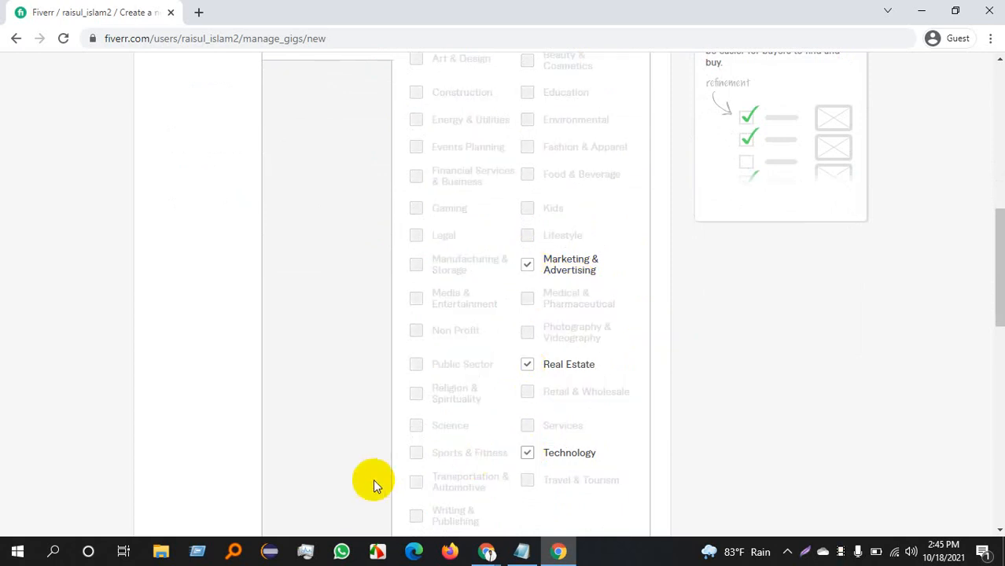
- Check the industry selection against its limit and look back over the gig's title, category and service type
{"action": "scroll", "coordinate": [555, 365], "scroll_direction": "up", "scroll_amount": 5}
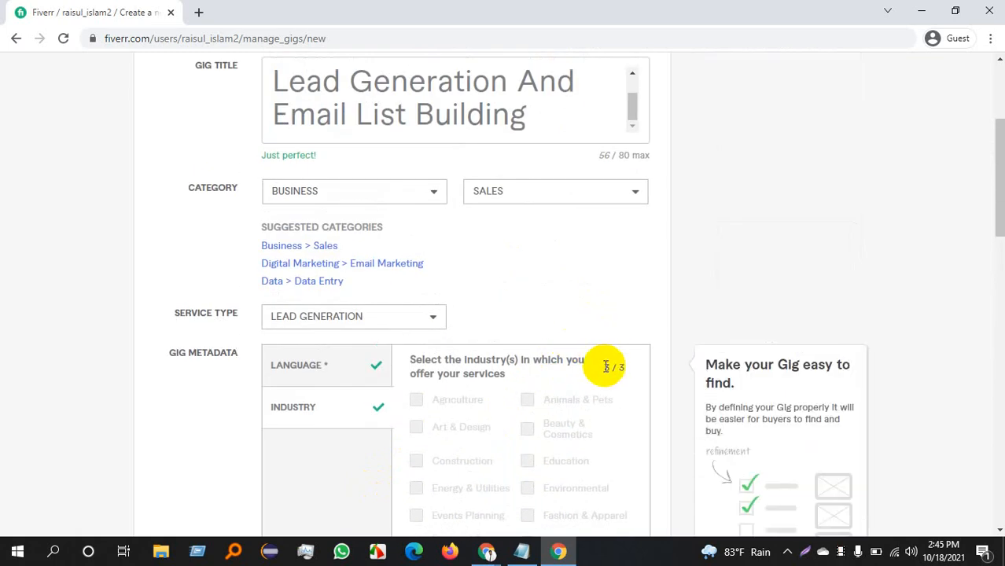
{"action": "left_click_drag", "start_coordinate": [602, 366], "coordinate": [639, 372]}
{"action": "scroll", "coordinate": [600, 370], "scroll_direction": "down", "scroll_amount": 1}
{"action": "scroll", "coordinate": [597, 371], "scroll_direction": "down", "scroll_amount": 1}
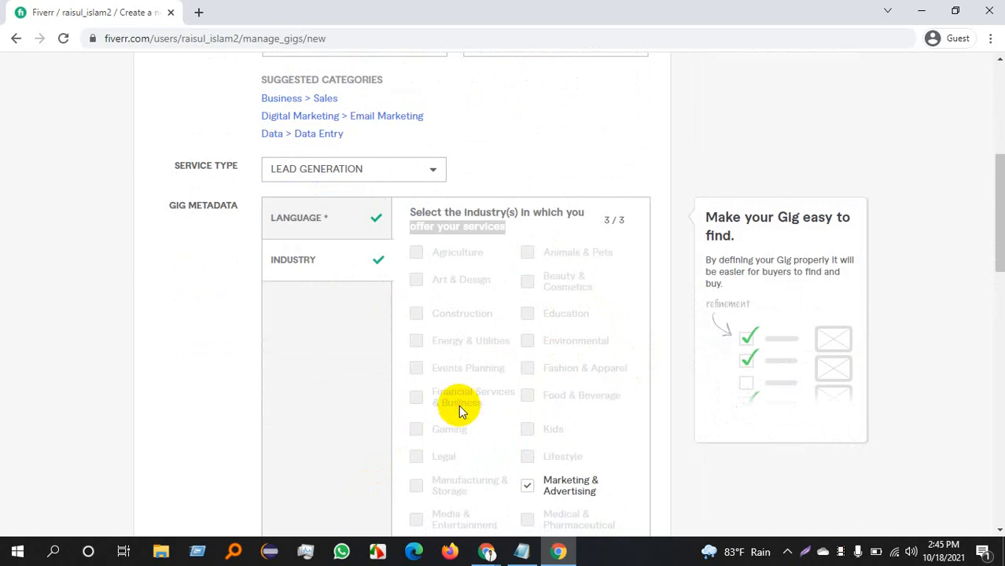
{"action": "scroll", "coordinate": [486, 386], "scroll_direction": "down", "scroll_amount": 2}
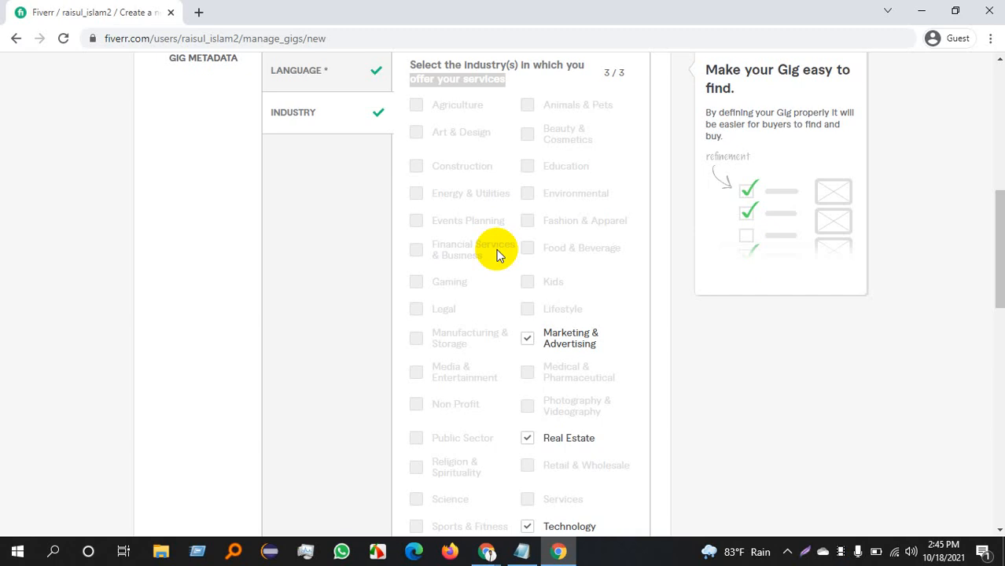
{"action": "scroll", "coordinate": [496, 253], "scroll_direction": "down", "scroll_amount": 3}
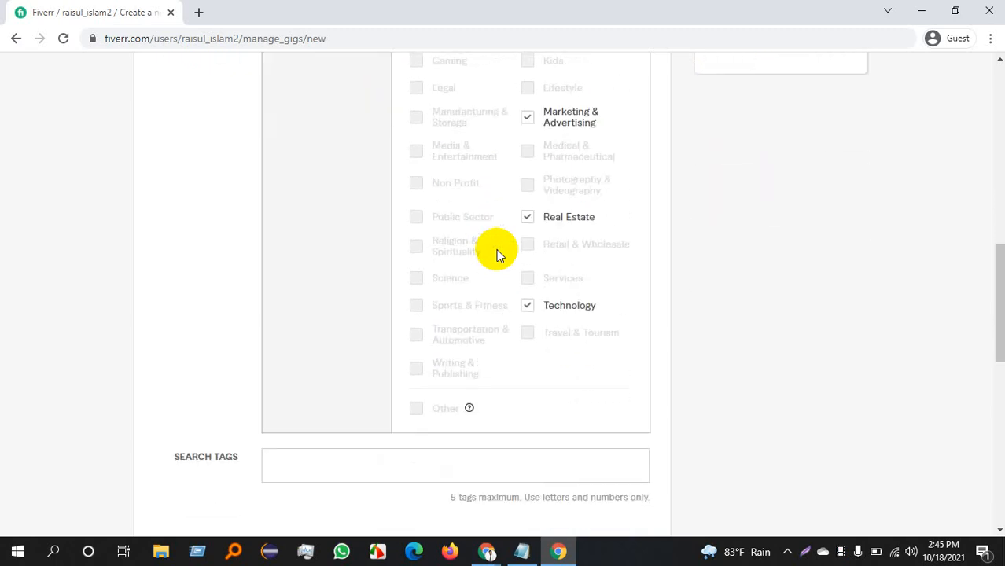
{"action": "scroll", "coordinate": [481, 221], "scroll_direction": "up", "scroll_amount": 10}
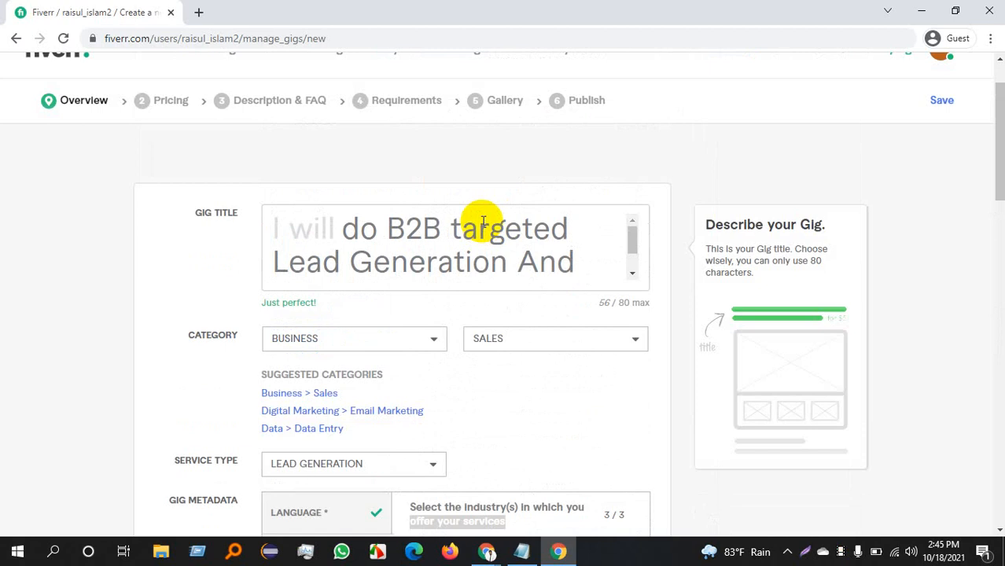
- Add "b2b" and "business leads" as search tags for the gig
{"action": "scroll", "coordinate": [359, 303], "scroll_direction": "down", "scroll_amount": 15}
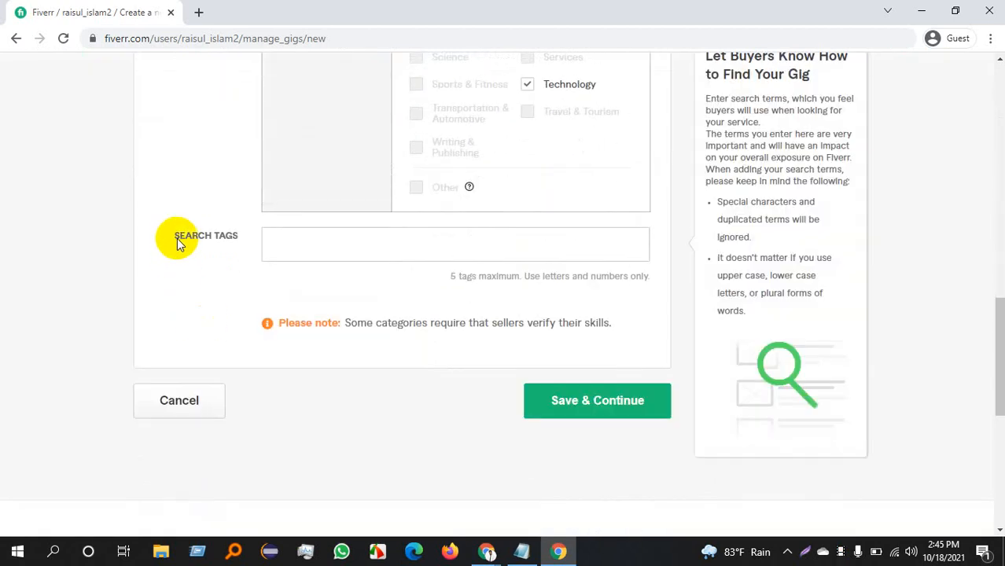
{"action": "left_click_drag", "start_coordinate": [177, 239], "coordinate": [219, 237]}
{"action": "left_click", "coordinate": [351, 250]}
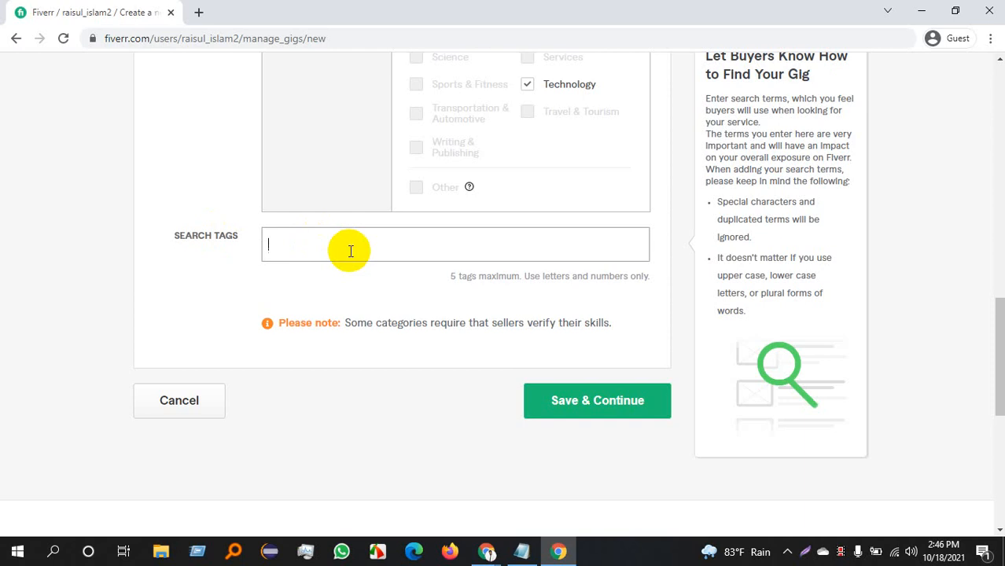
{"action": "type", "text": "b2b"}
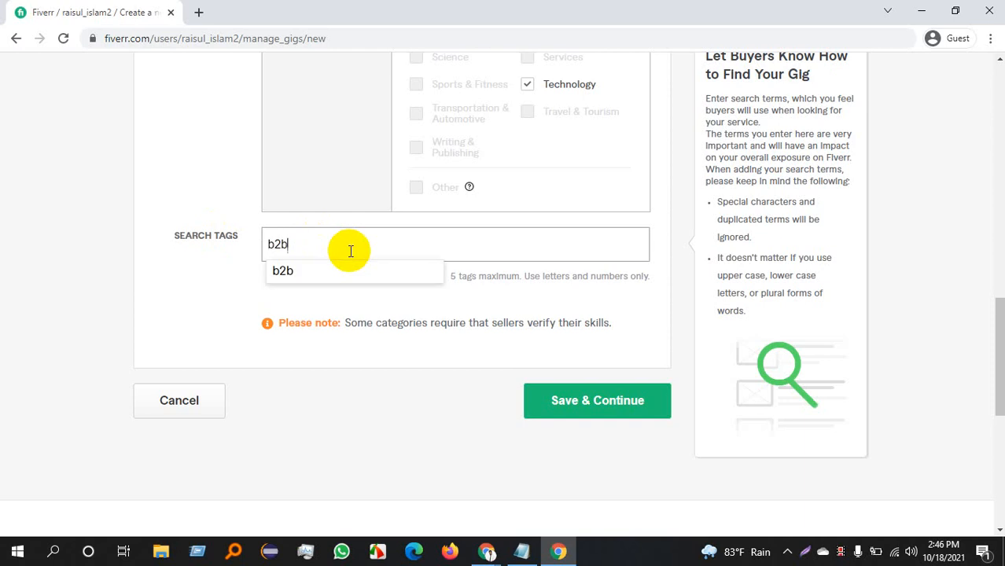
{"action": "left_click", "coordinate": [341, 271]}
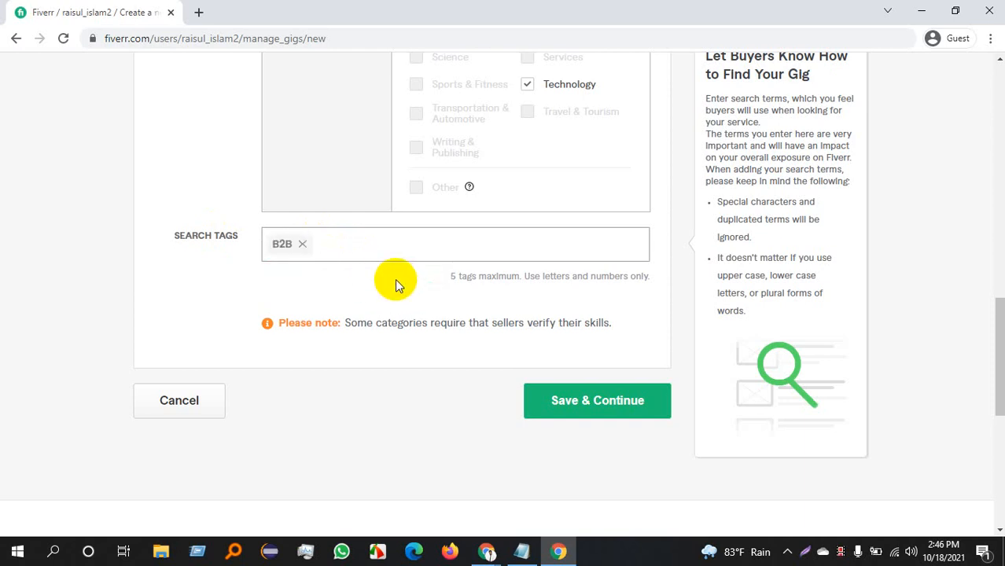
{"action": "type", "text": "bus"}
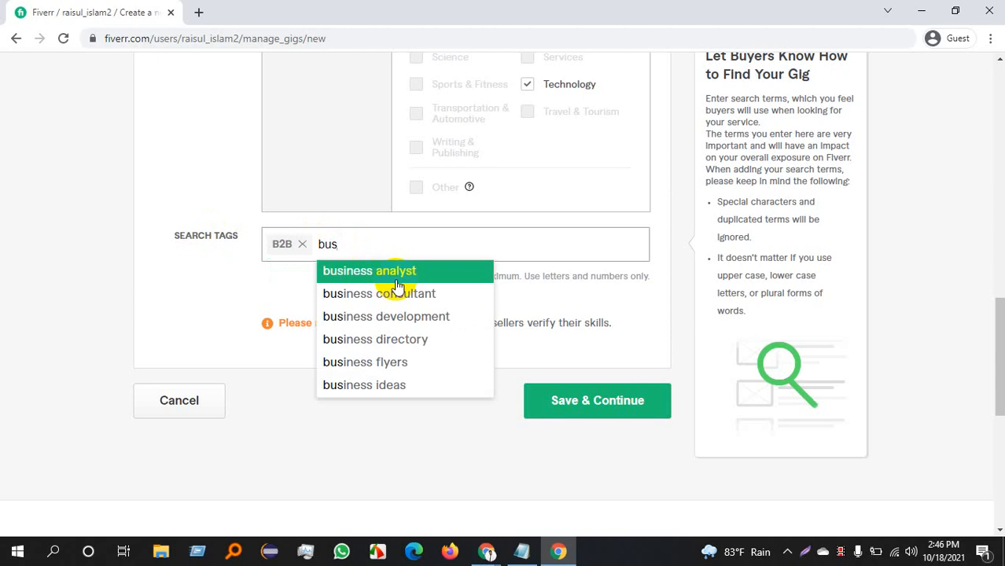
{"action": "type", "text": "iness"}
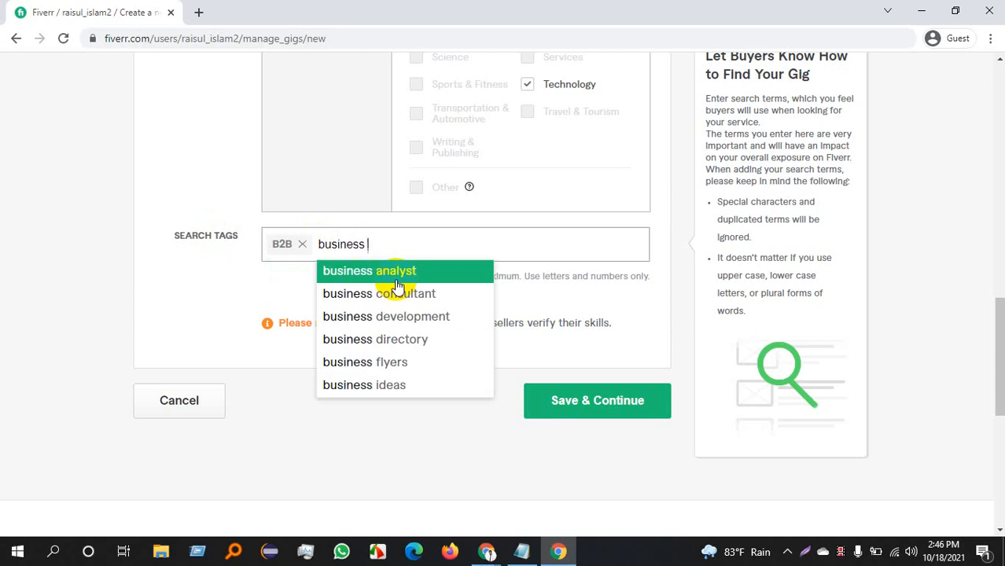
{"action": "type", "text": " leads"}
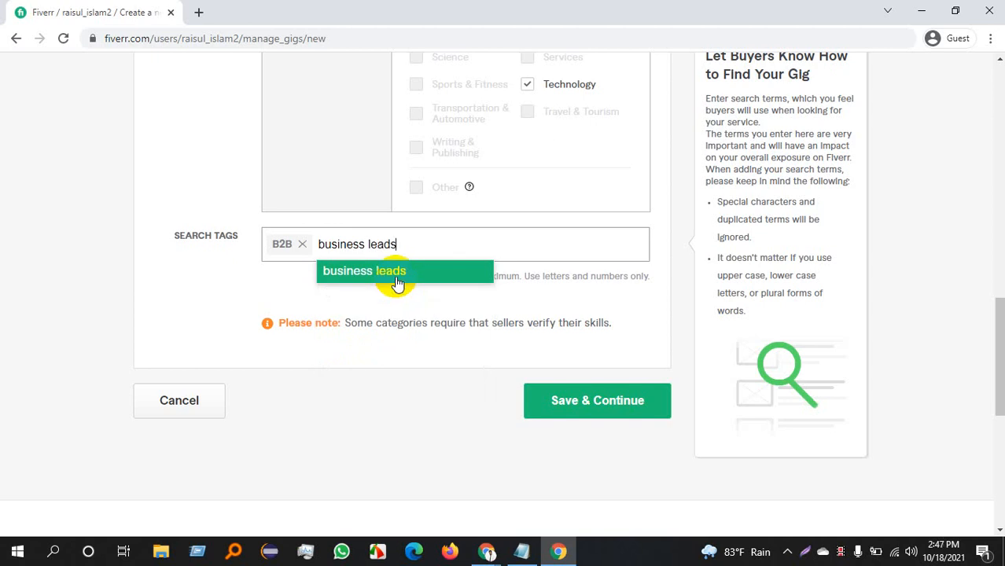
{"action": "left_click", "coordinate": [397, 283]}
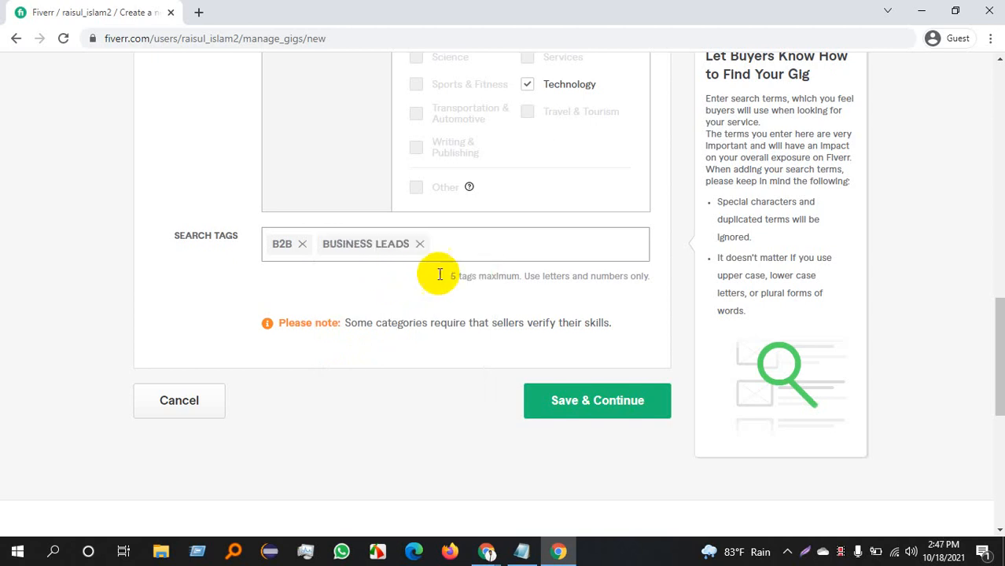
- Add "lead generation" and "linkedin leads" to the gig's search tags
{"action": "type", "text": "lead"}
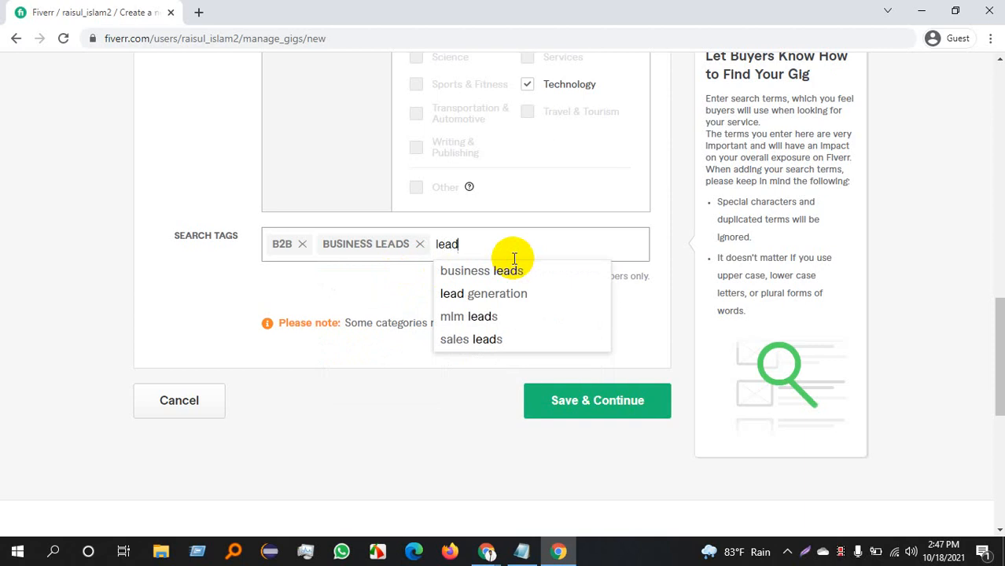
{"action": "left_click", "coordinate": [505, 295]}
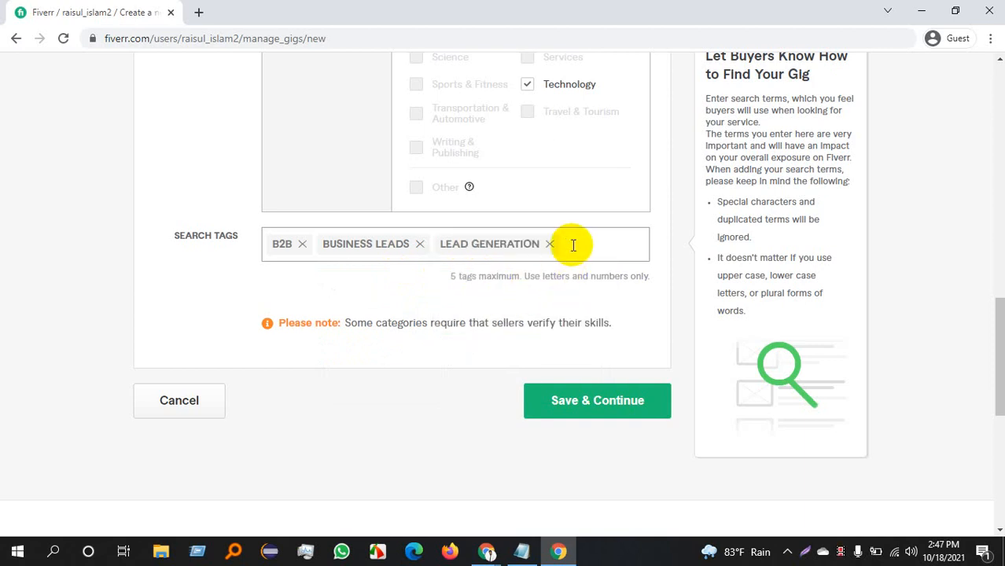
{"action": "type", "text": "link"}
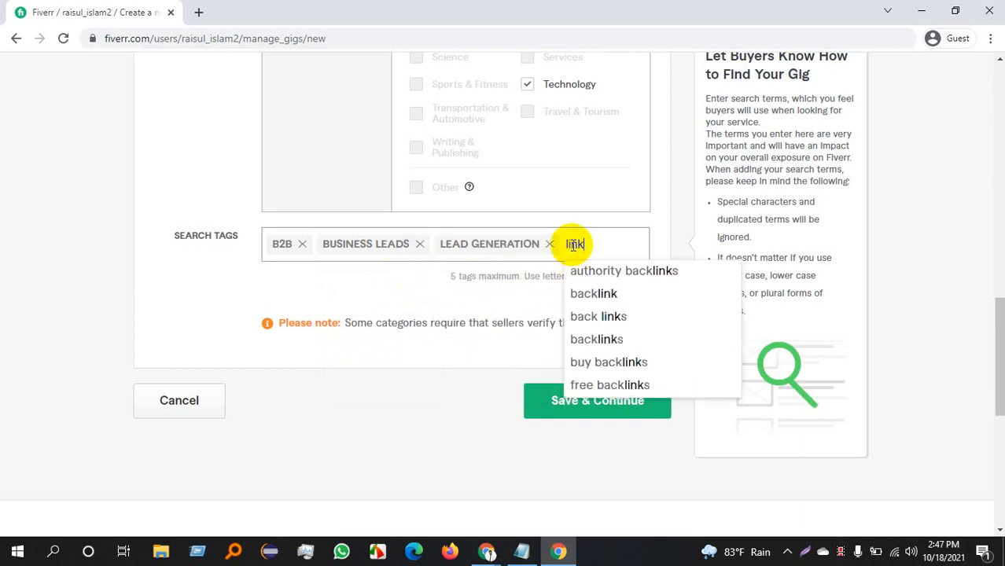
{"action": "type", "text": "edin "}
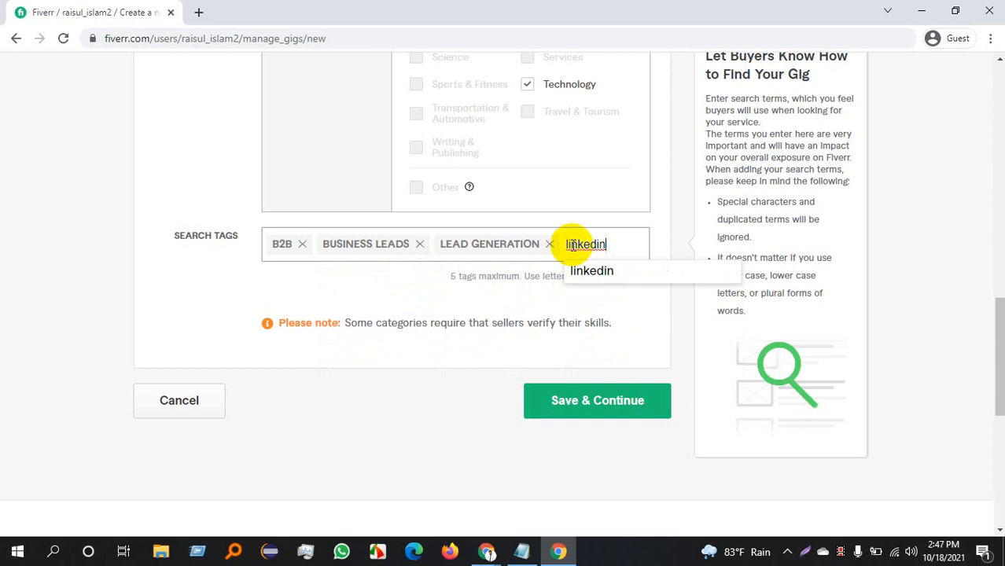
{"action": "type", "text": "le"}
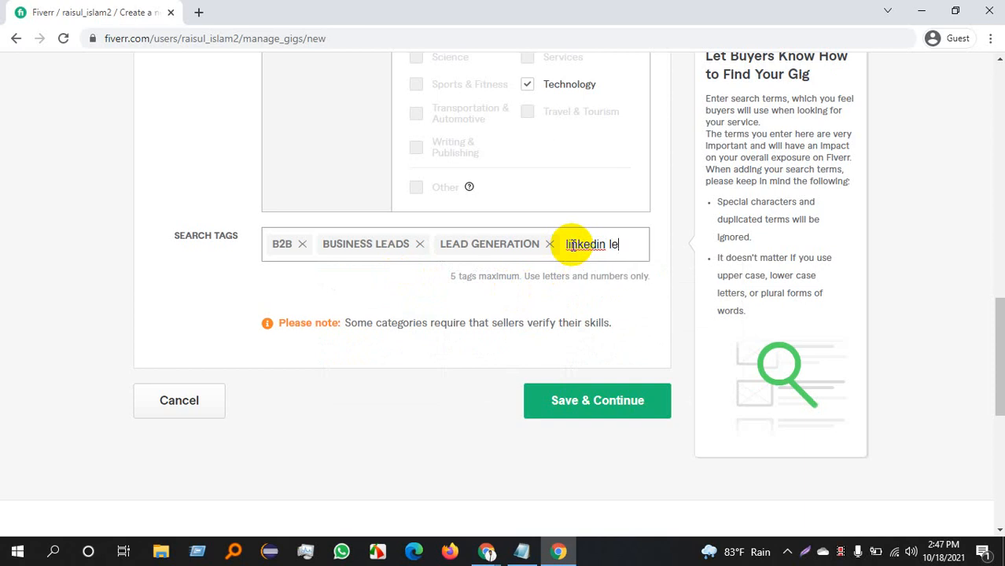
{"action": "type", "text": "ads"}
{"action": "key", "text": "Return"}
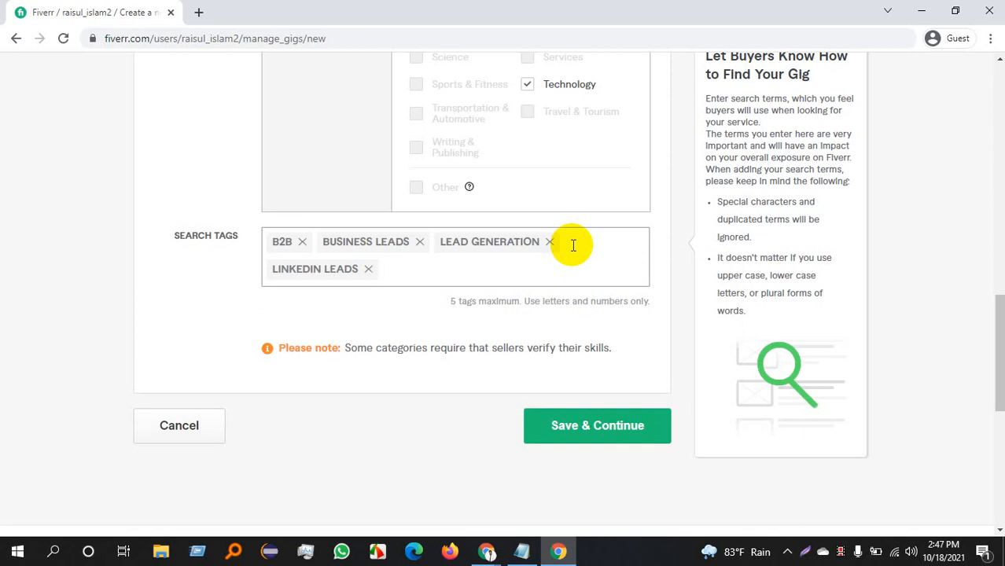
- Add "email list" as the fifth search tag and check the note on the tag limit and allowed characters
{"action": "type", "text": "emai"}
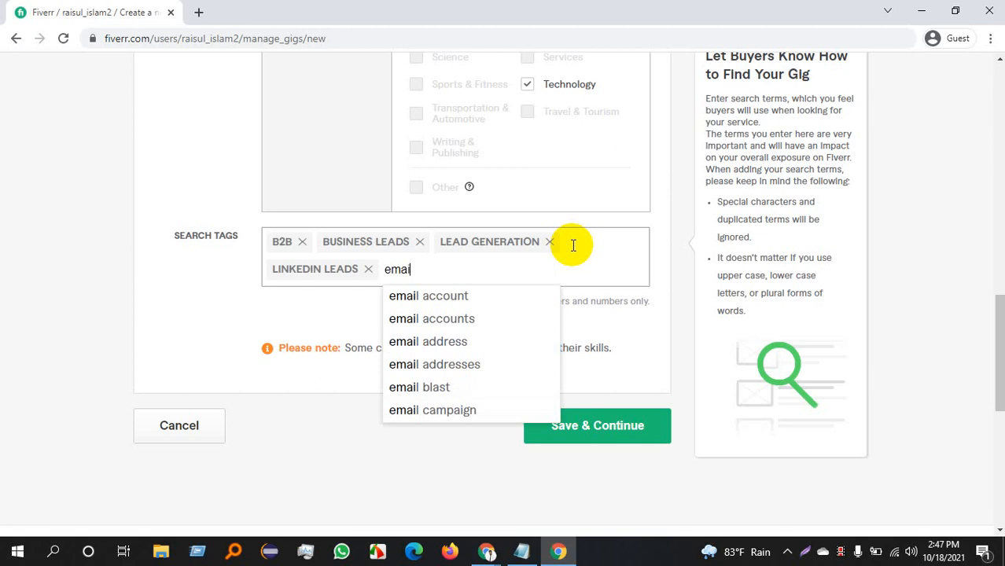
{"action": "type", "text": "l l"}
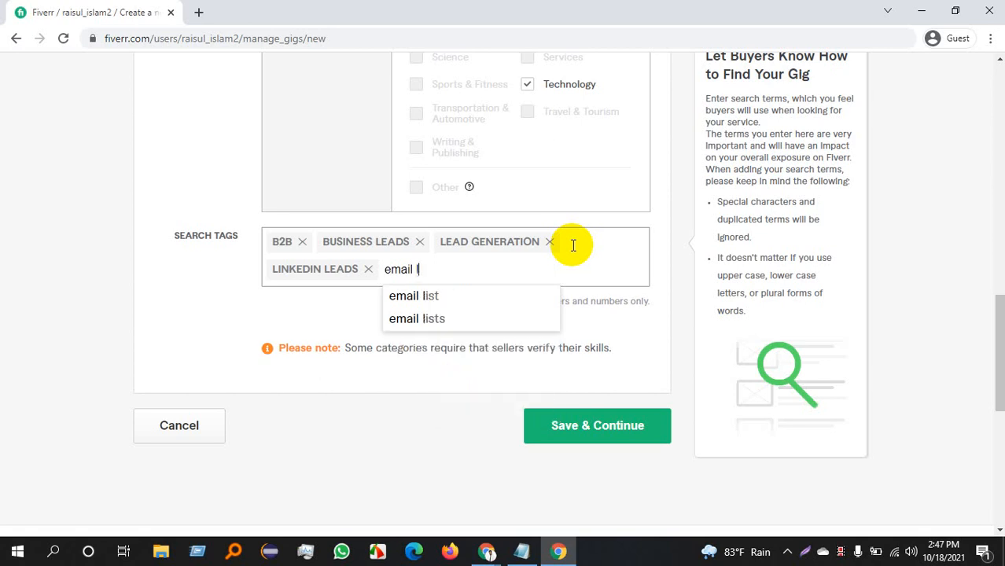
{"action": "type", "text": "in"}
{"action": "key", "text": "BackSpace"}
{"action": "left_click", "coordinate": [418, 297]}
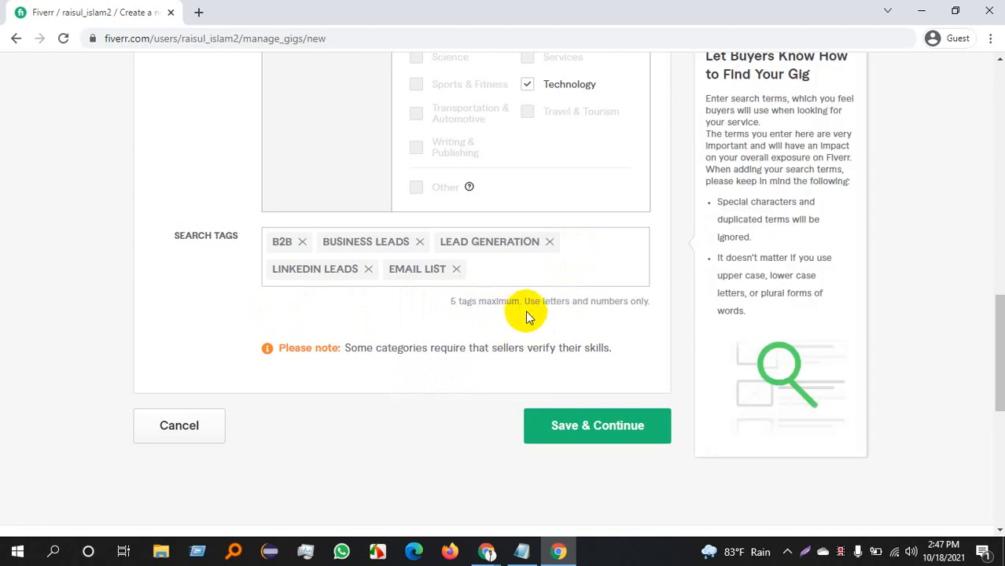
{"action": "left_click_drag", "start_coordinate": [652, 300], "coordinate": [447, 302]}
{"action": "left_click", "coordinate": [446, 302]}
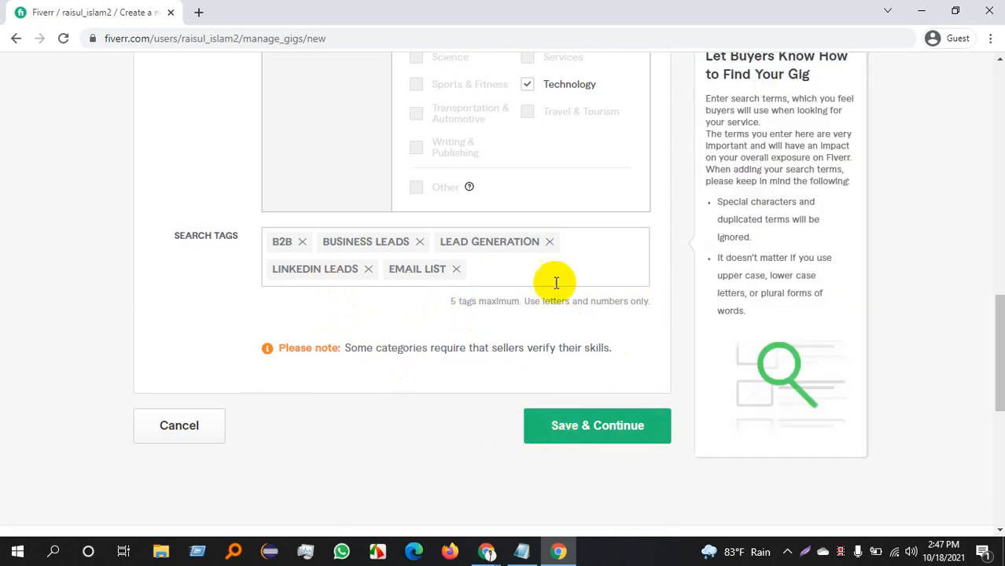
- Save the gig's overview, continue to the pricing section and look over its package fields
{"action": "scroll", "coordinate": [581, 236], "scroll_direction": "up", "scroll_amount": 7}
{"action": "scroll", "coordinate": [554, 192], "scroll_direction": "down", "scroll_amount": 7}
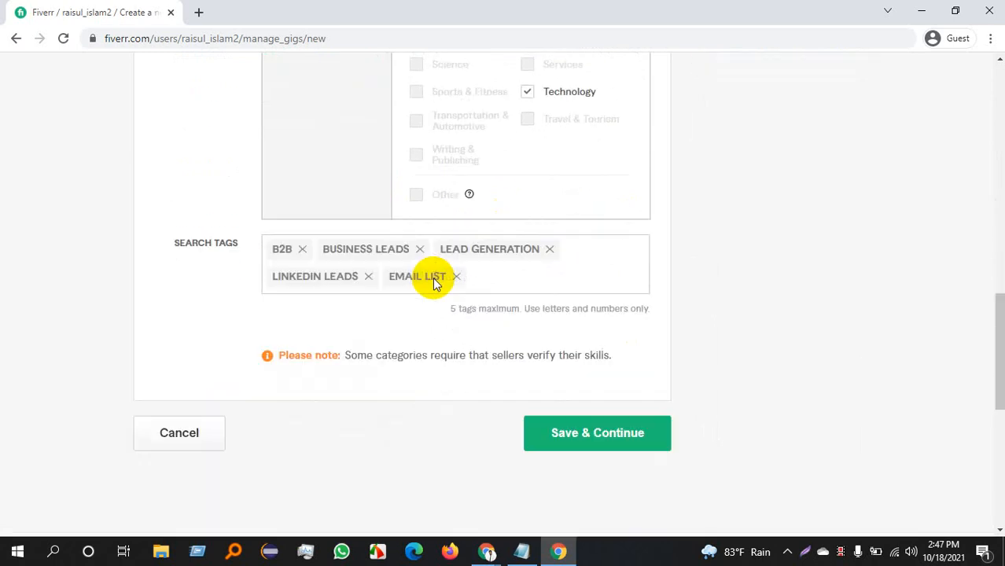
{"action": "left_click", "coordinate": [617, 432]}
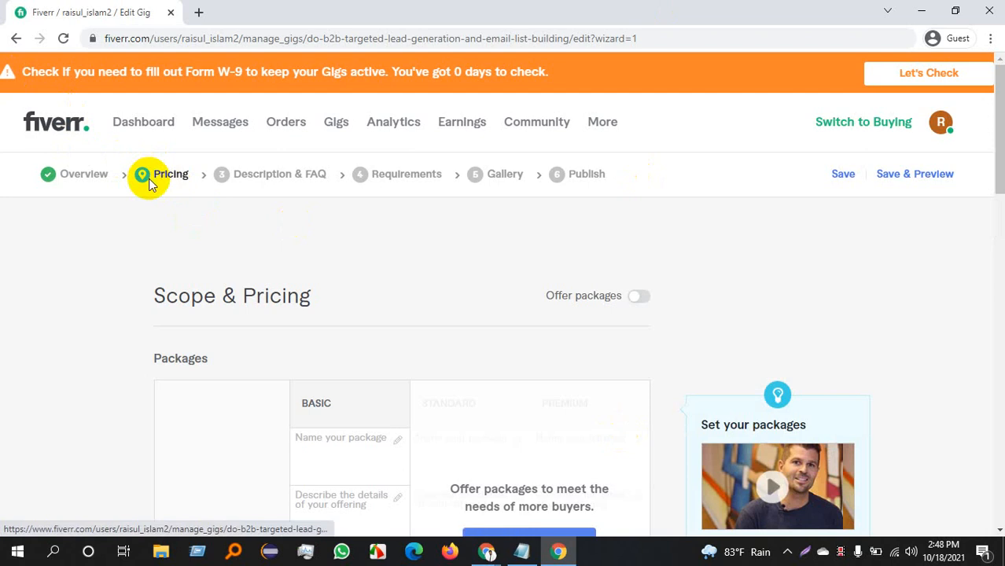
{"action": "scroll", "coordinate": [155, 185], "scroll_direction": "down", "scroll_amount": 1}
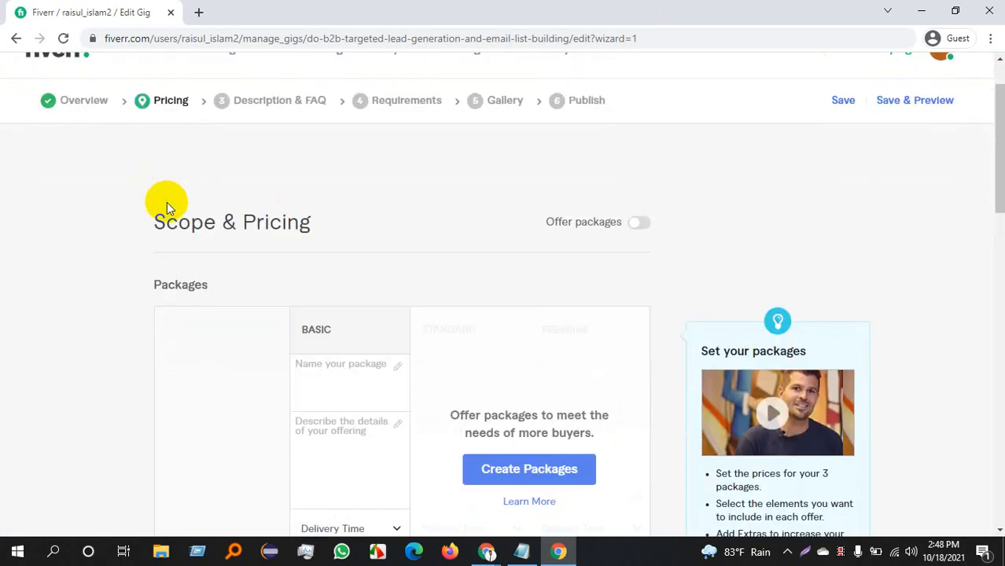
{"action": "scroll", "coordinate": [325, 253], "scroll_direction": "down", "scroll_amount": 3}
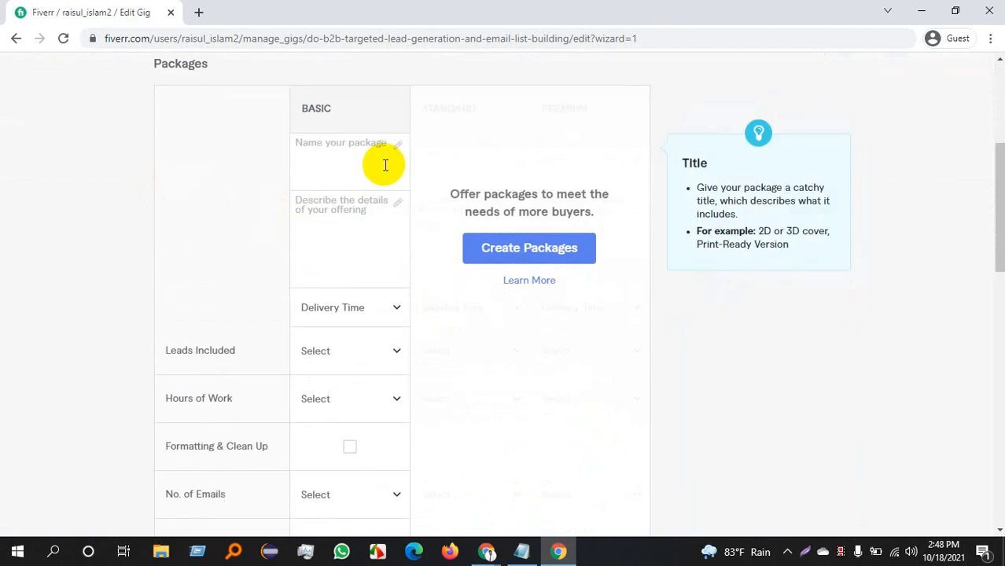
{"action": "scroll", "coordinate": [280, 253], "scroll_direction": "up", "scroll_amount": 4}
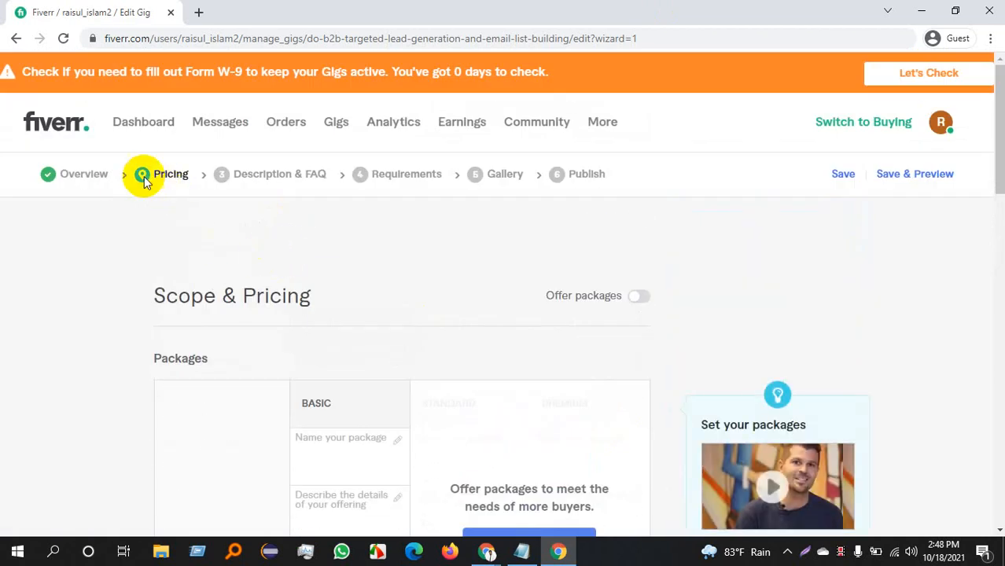
- Return to the gig's overview, look through its entries and add an SEO title
{"action": "left_click", "coordinate": [88, 183]}
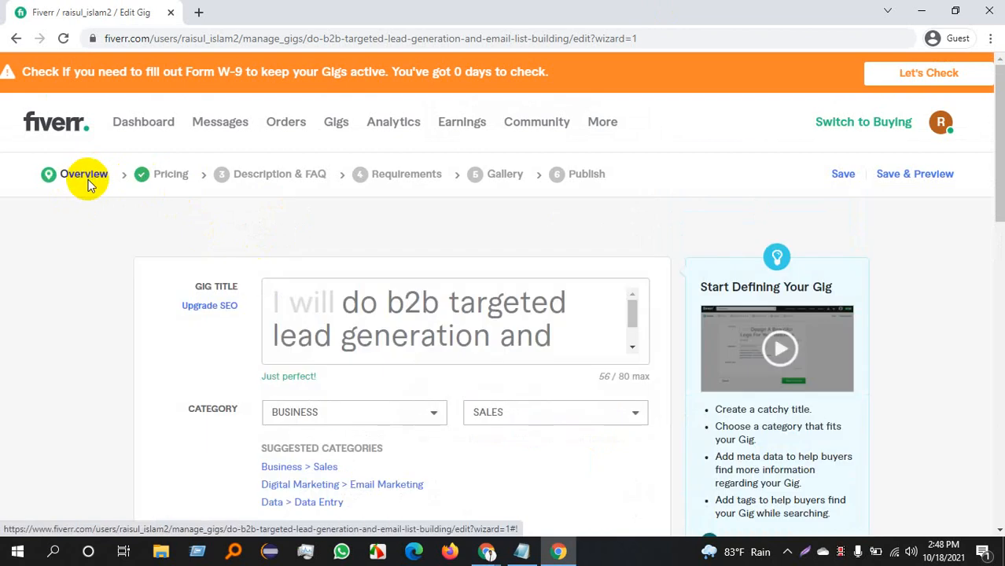
{"action": "scroll", "coordinate": [472, 330], "scroll_direction": "down", "scroll_amount": 1}
{"action": "scroll", "coordinate": [202, 363], "scroll_direction": "down", "scroll_amount": 3}
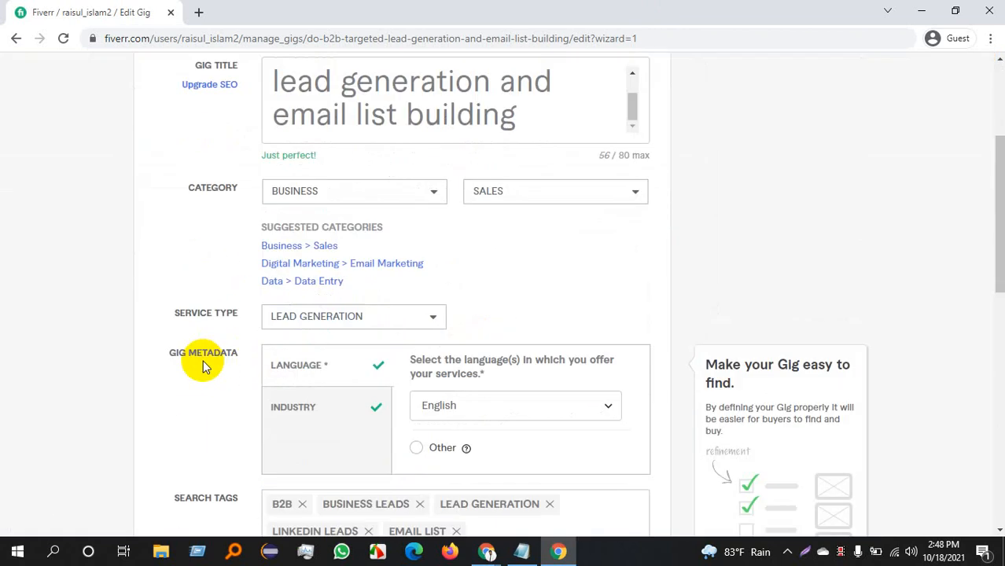
{"action": "scroll", "coordinate": [203, 366], "scroll_direction": "down", "scroll_amount": 3}
{"action": "scroll", "coordinate": [203, 363], "scroll_direction": "up", "scroll_amount": 6}
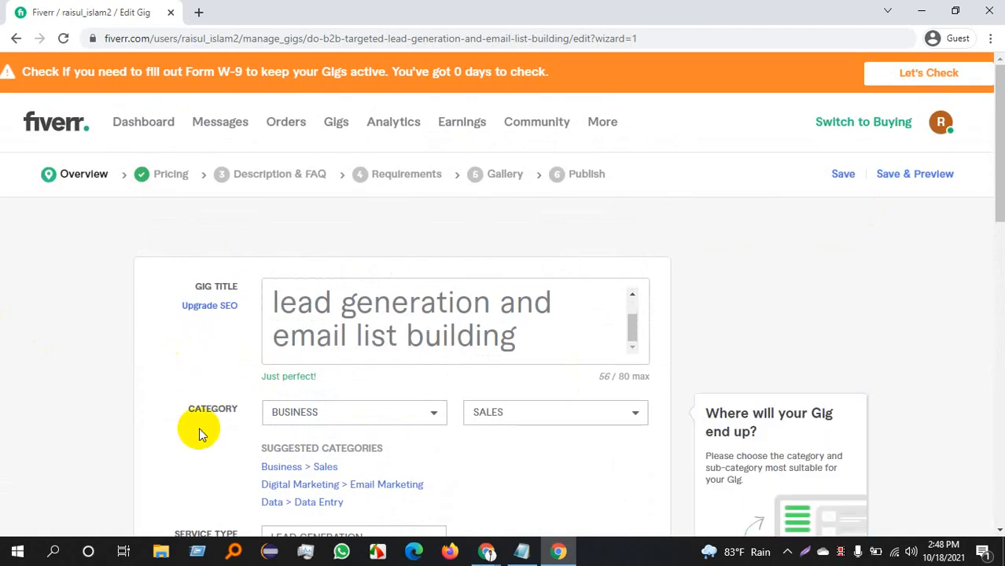
{"action": "left_click", "coordinate": [208, 307]}
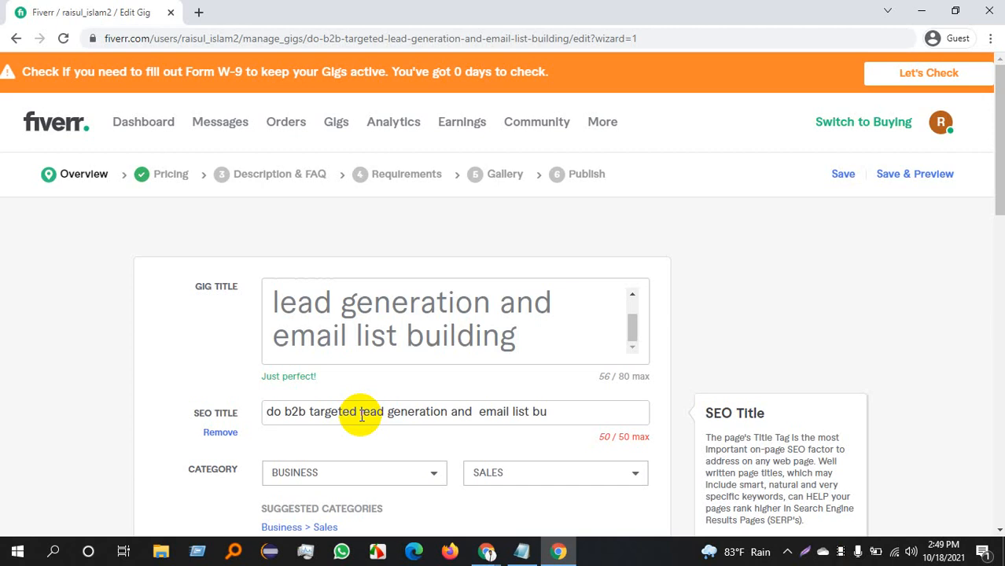
- Cut the SEO title down to "lead generation", removing the words before and after it
{"action": "scroll", "coordinate": [362, 415], "scroll_direction": "down", "scroll_amount": 8}
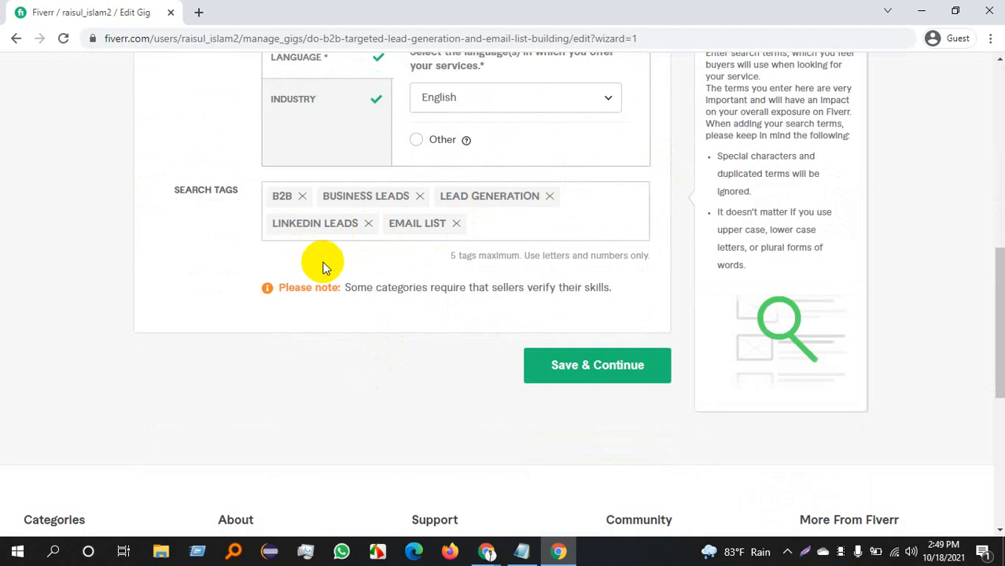
{"action": "scroll", "coordinate": [364, 275], "scroll_direction": "up", "scroll_amount": 10}
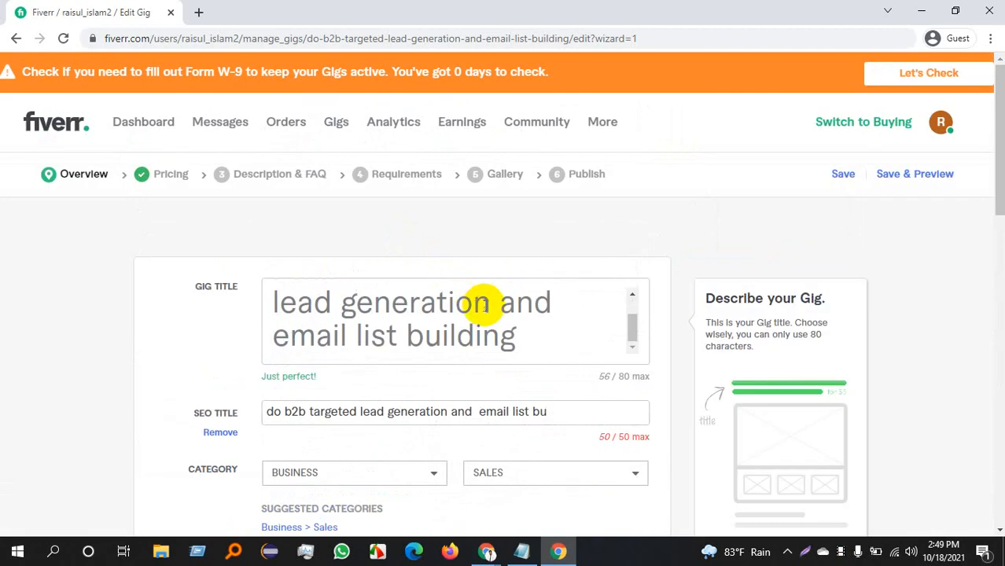
{"action": "scroll", "coordinate": [478, 301], "scroll_direction": "up", "scroll_amount": 2}
{"action": "scroll", "coordinate": [481, 311], "scroll_direction": "down", "scroll_amount": 1}
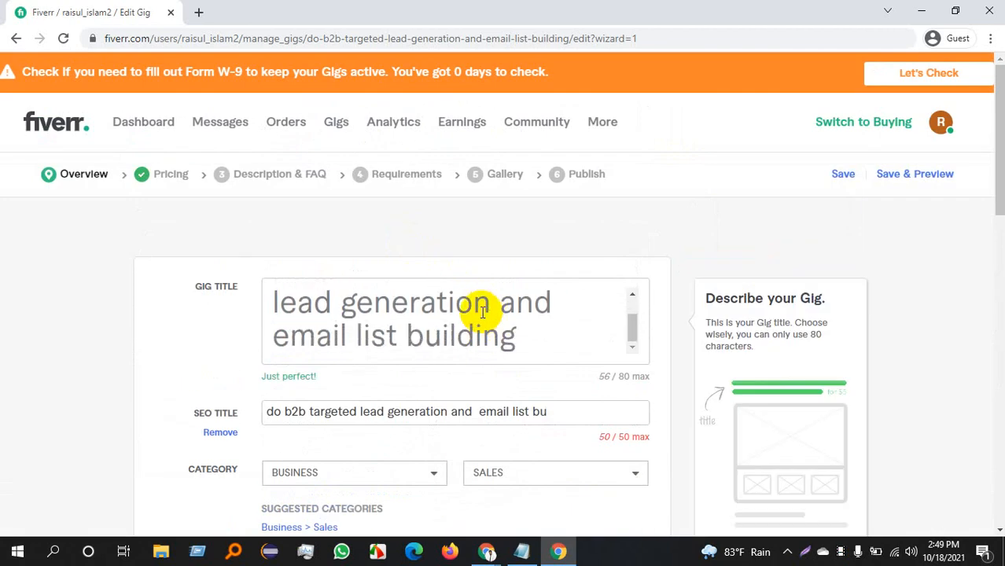
{"action": "left_click_drag", "start_coordinate": [488, 303], "coordinate": [265, 336]}
{"action": "left_click", "coordinate": [326, 411]}
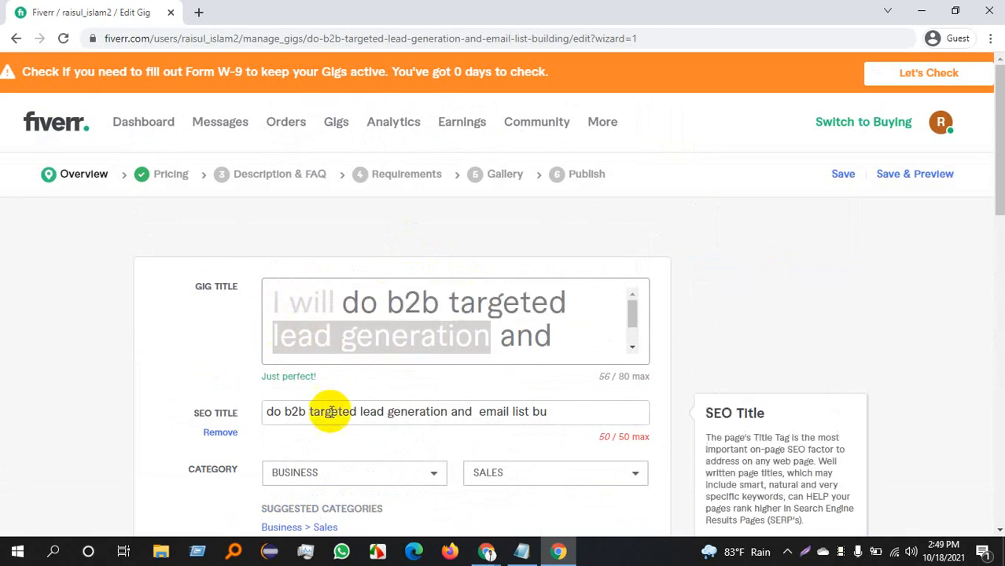
{"action": "left_click_drag", "start_coordinate": [358, 412], "coordinate": [251, 410]}
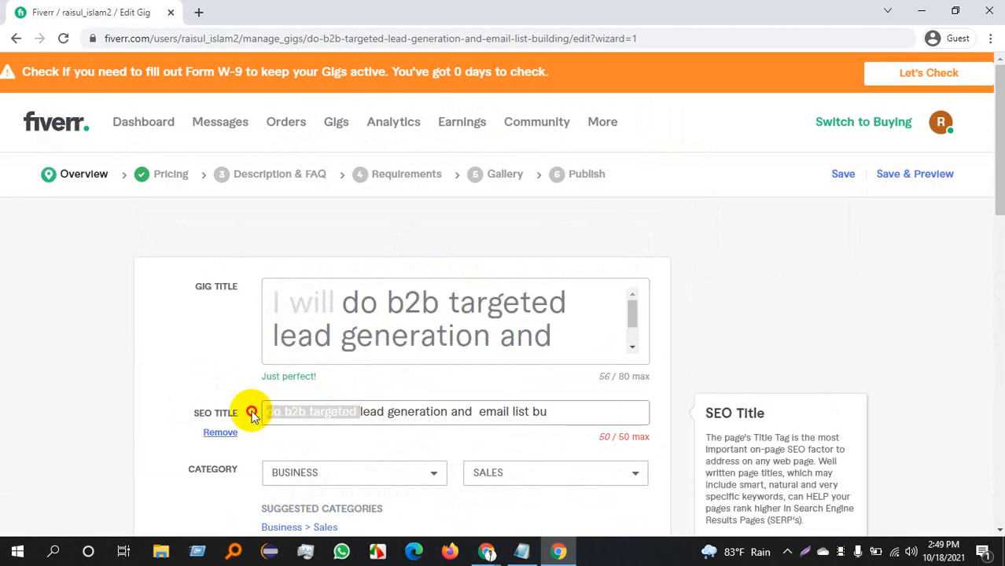
{"action": "key", "text": "BackSpace"}
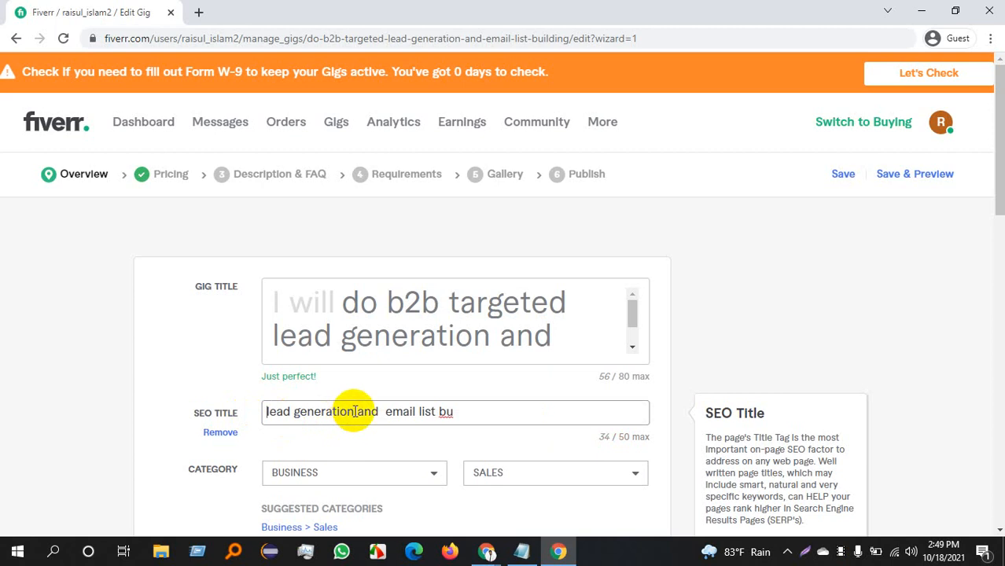
{"action": "left_click_drag", "start_coordinate": [355, 411], "coordinate": [466, 410]}
{"action": "key", "text": "BackSpace"}
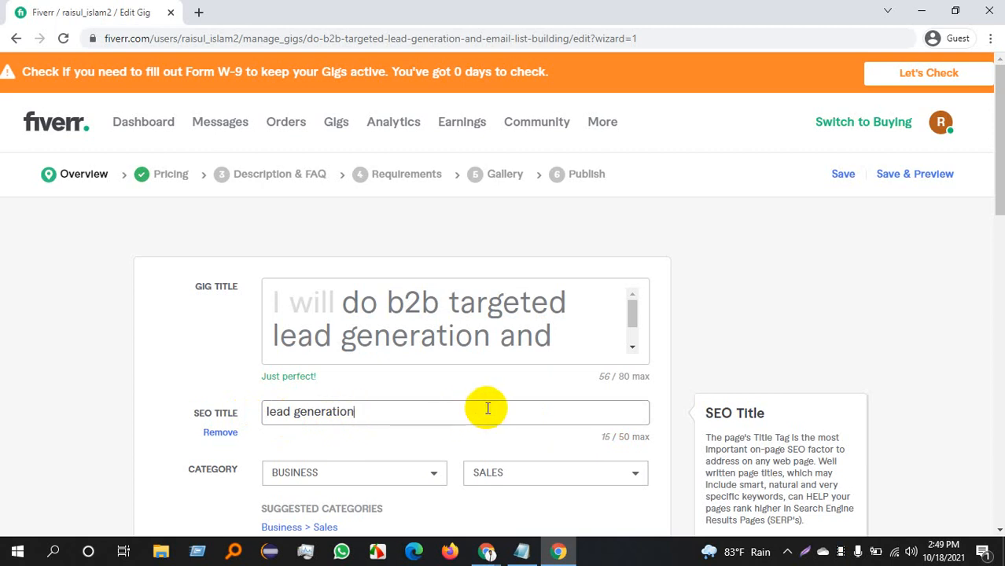
- Extend the SEO title with the comma-separated keywords "b2b", "business leads" and "taget leads"
{"action": "type", "text": ",b2b,busine"}
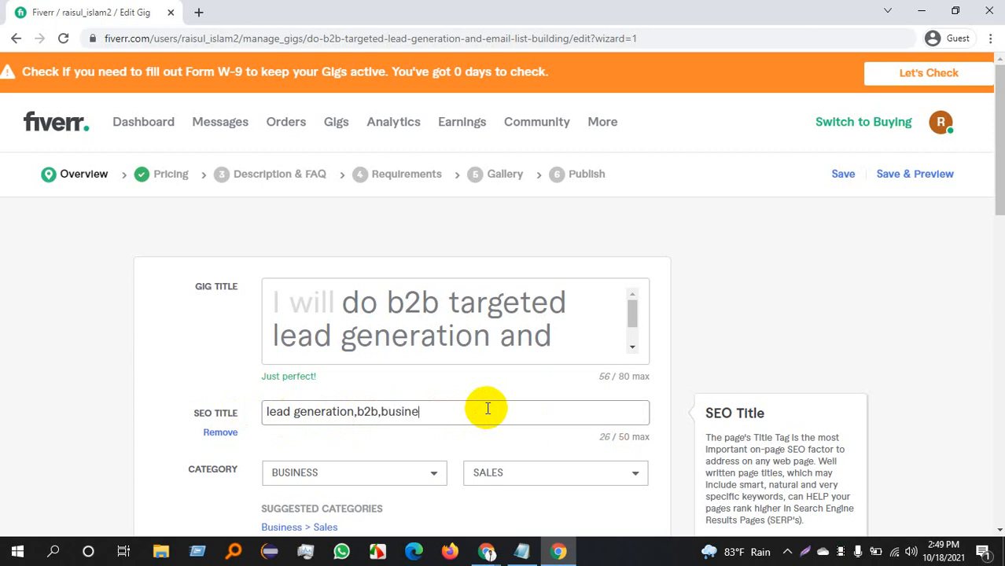
{"action": "type", "text": "ss leads,ta"}
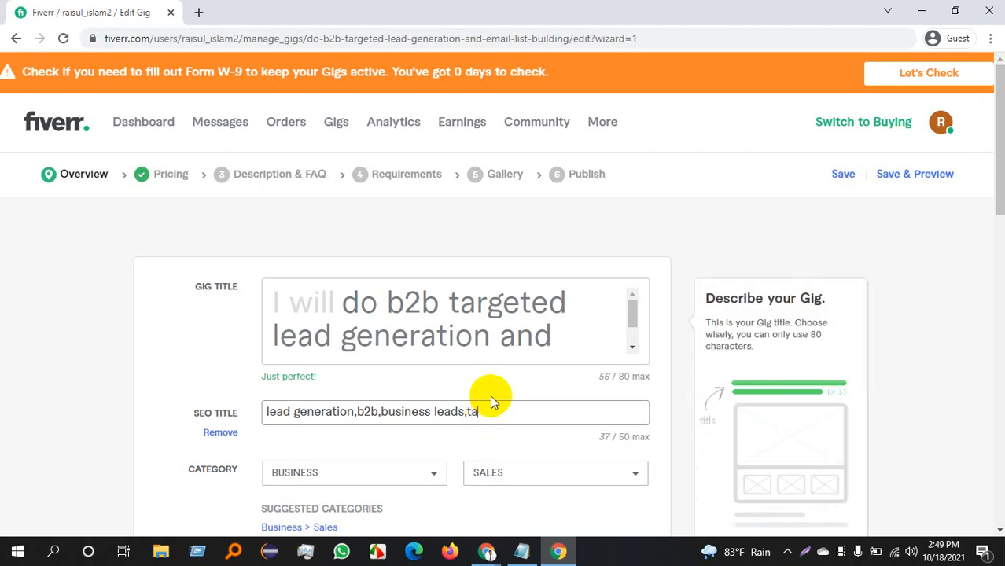
{"action": "type", "text": "getle"}
{"action": "key", "text": "BackSpace"}
{"action": "key", "text": "BackSpace"}
{"action": "type", "text": "eads"}
{"action": "mouse_move", "coordinate": [554, 408]}
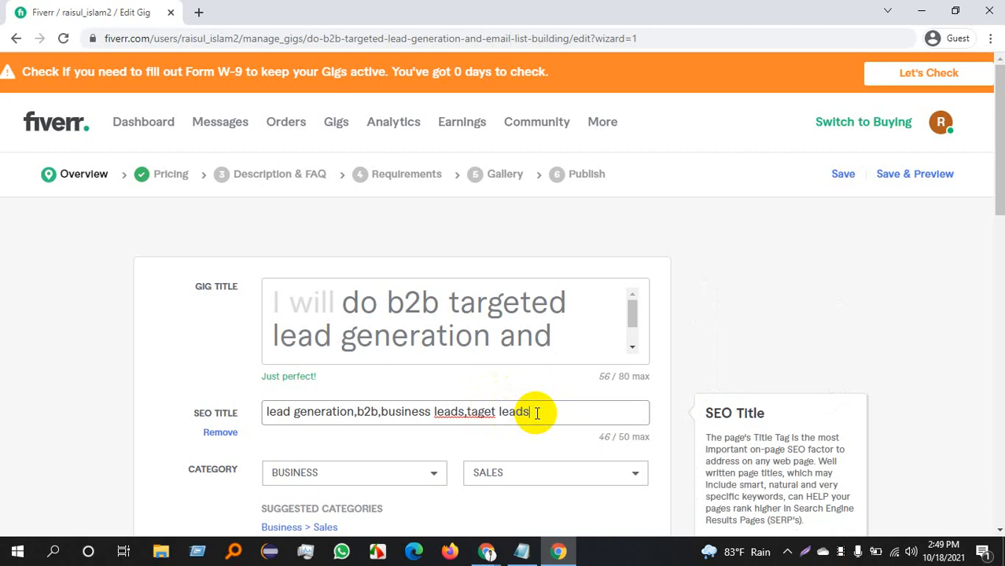
- Shorten the SEO title's last keyword to "taget lead" and add "sale" after a comma
{"action": "type", "text": ",sal"}
{"action": "key", "text": "BackSpace"}
{"action": "key", "text": "BackSpace"}
{"action": "key", "text": "BackSpace"}
{"action": "key", "text": "BackSpace"}
{"action": "key", "text": "BackSpace"}
{"action": "type", "text": "sale"}
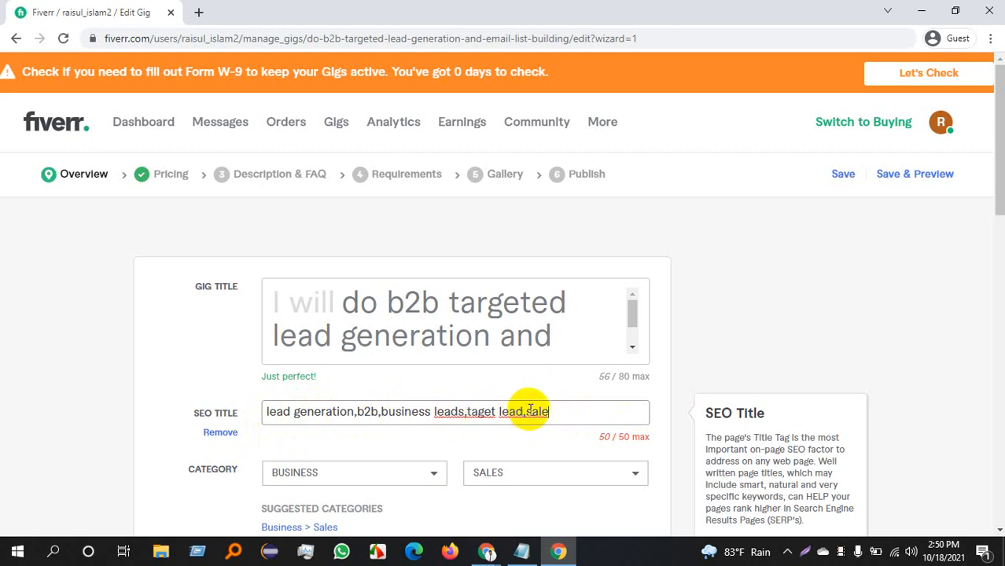
{"action": "left_click_drag", "start_coordinate": [526, 411], "coordinate": [546, 415]}
{"action": "left_click", "coordinate": [555, 412]}
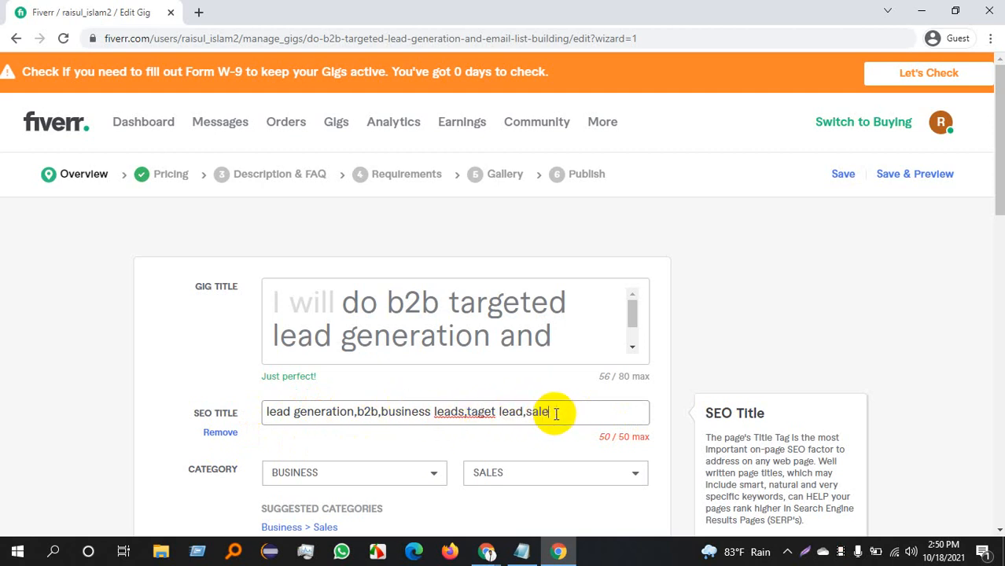
- Retype the final "s" of "business leads" in the SEO title
{"action": "left_click", "coordinate": [463, 411]}
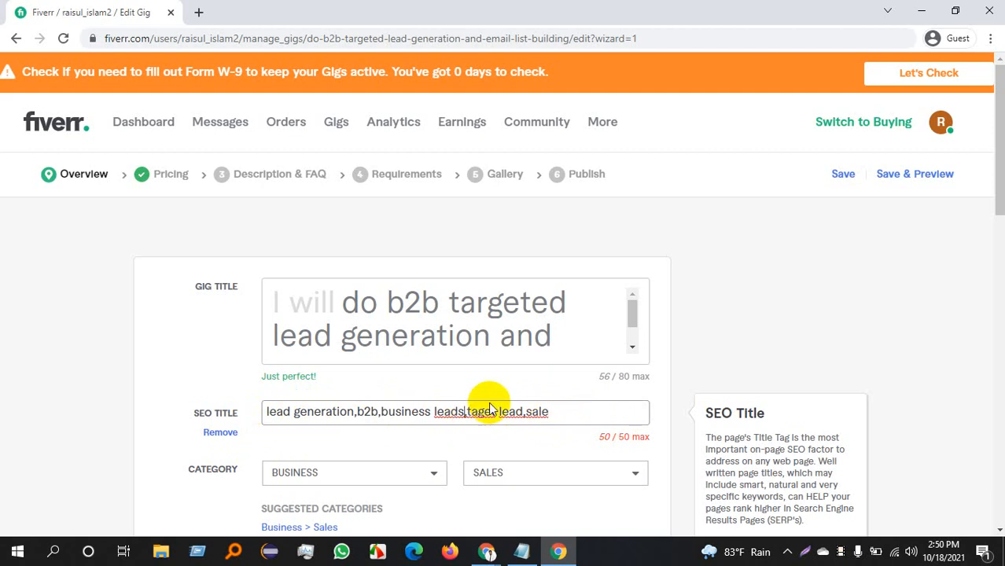
{"action": "key", "text": "BackSpace"}
{"action": "type", "text": "s"}
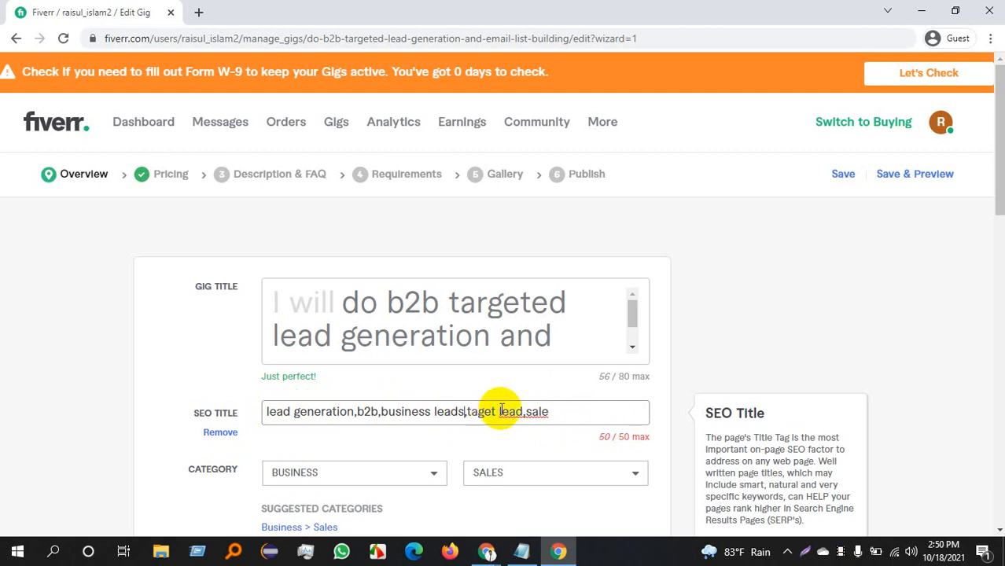
{"action": "left_click", "coordinate": [560, 412]}
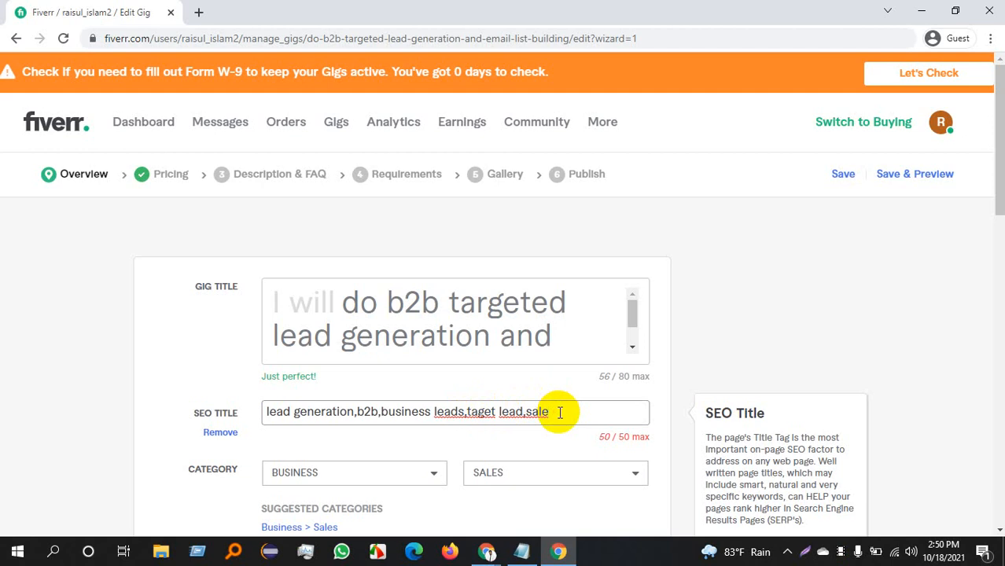
- Review the SEO title's keywords and character limit alongside the gig title and search tags
{"action": "left_click", "coordinate": [448, 313]}
{"action": "scroll", "coordinate": [440, 314], "scroll_direction": "down", "scroll_amount": 10}
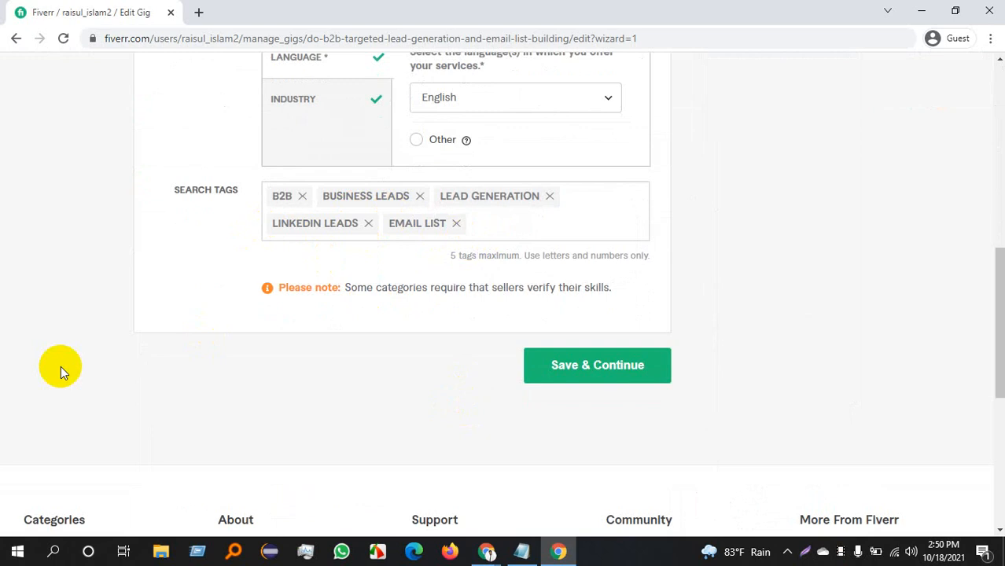
{"action": "scroll", "coordinate": [303, 292], "scroll_direction": "up", "scroll_amount": 5}
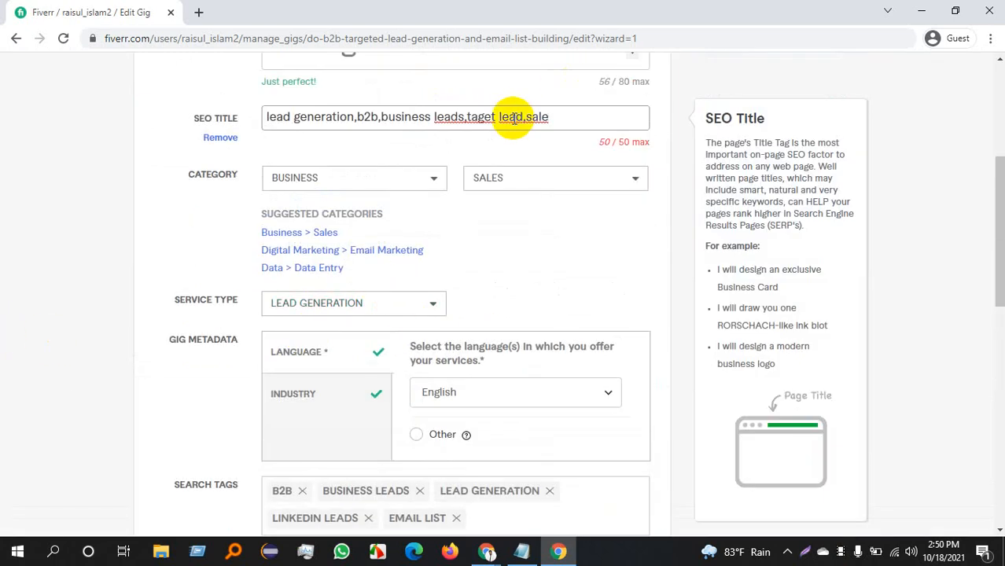
{"action": "left_click_drag", "start_coordinate": [576, 123], "coordinate": [253, 134]}
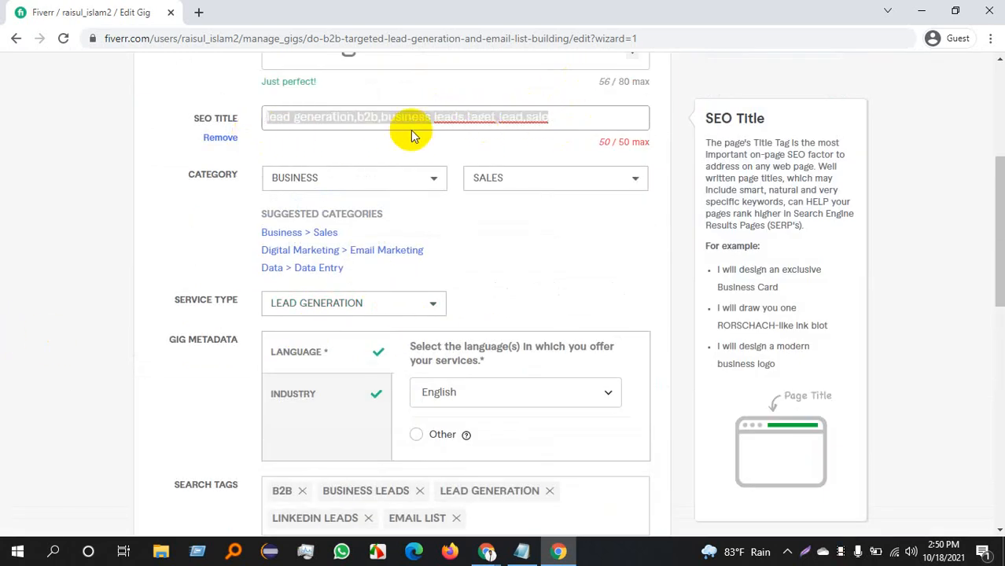
{"action": "left_click", "coordinate": [471, 130]}
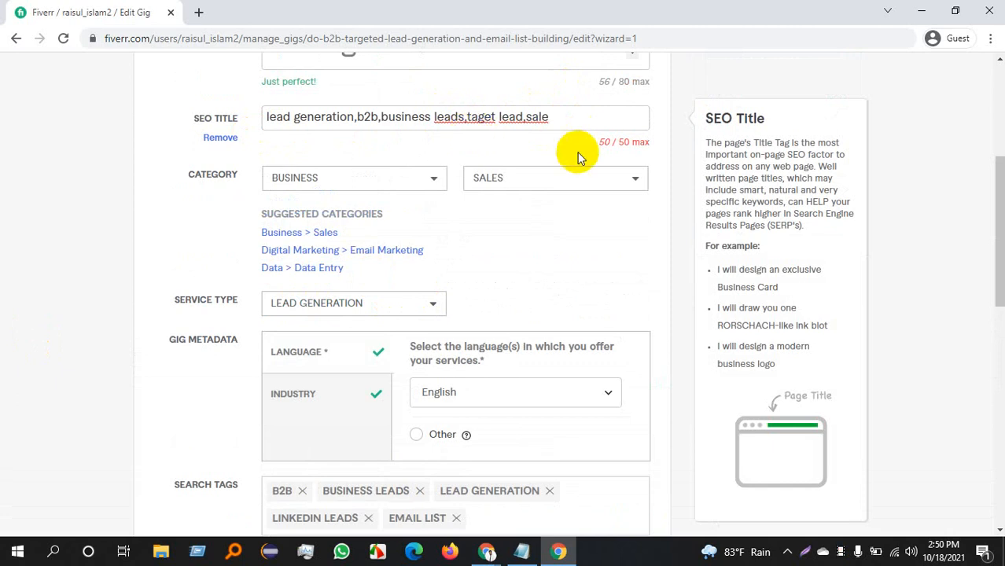
{"action": "left_click_drag", "start_coordinate": [597, 141], "coordinate": [631, 140]}
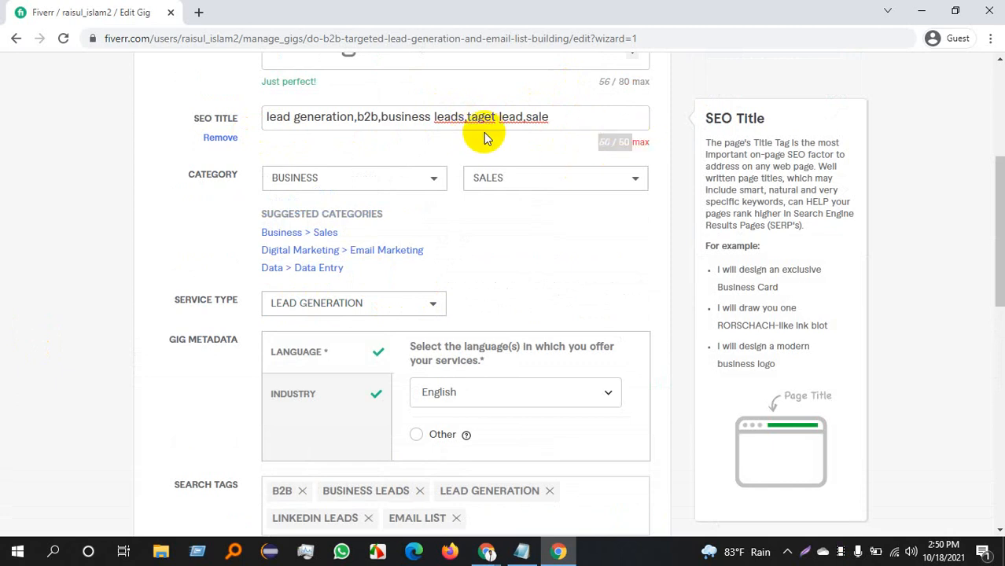
{"action": "scroll", "coordinate": [479, 132], "scroll_direction": "up", "scroll_amount": 2}
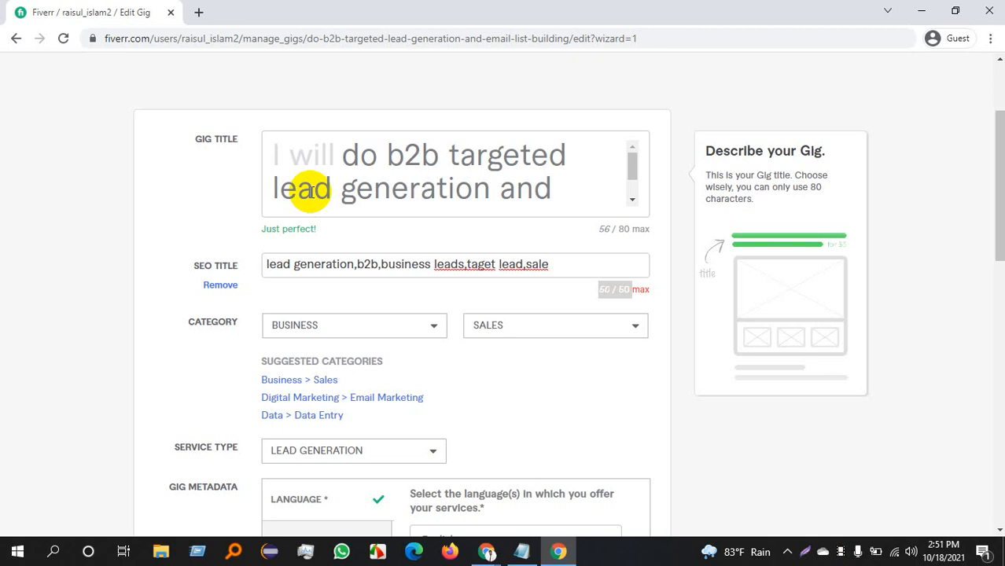
- Save the overview with its new SEO title and continue to Scope & Pricing
{"action": "scroll", "coordinate": [307, 204], "scroll_direction": "down", "scroll_amount": 1}
{"action": "scroll", "coordinate": [567, 206], "scroll_direction": "down", "scroll_amount": 4}
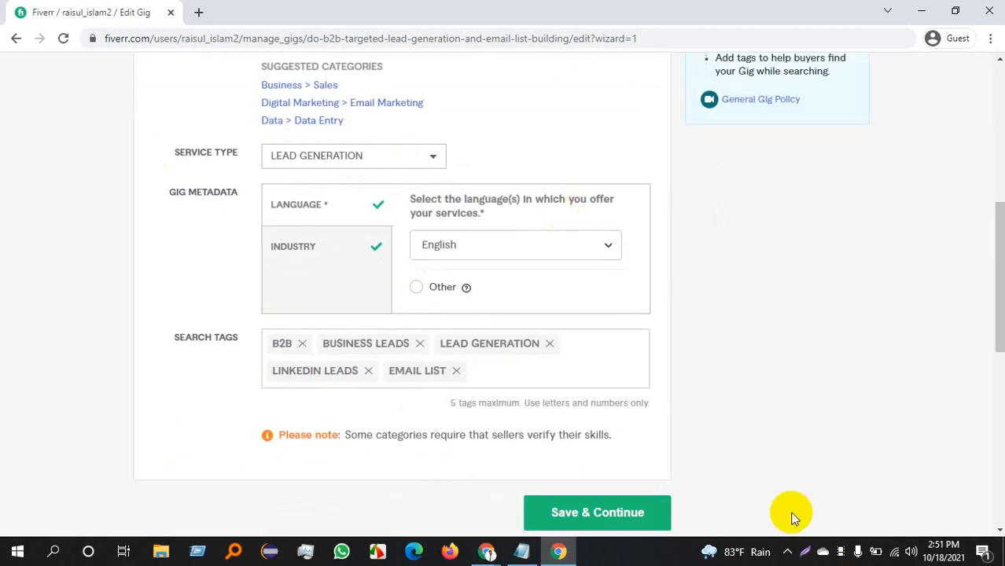
{"action": "left_click", "coordinate": [558, 515]}
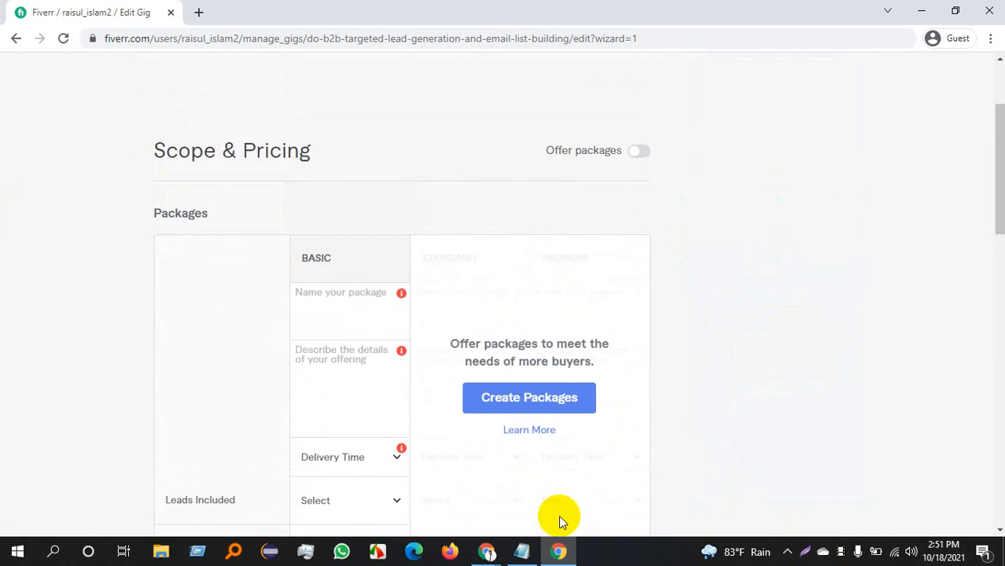
- Examine the Basic package's fields, including its delivery time, and the option to offer packages
{"action": "left_click_drag", "start_coordinate": [150, 152], "coordinate": [346, 157]}
{"action": "double_click", "coordinate": [226, 148]}
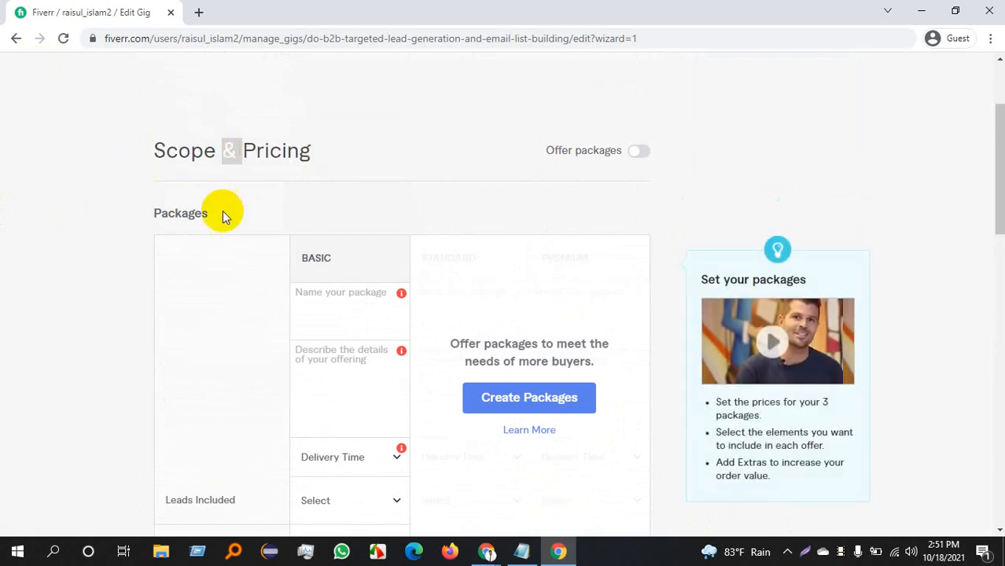
{"action": "scroll", "coordinate": [415, 497], "scroll_direction": "down", "scroll_amount": 3}
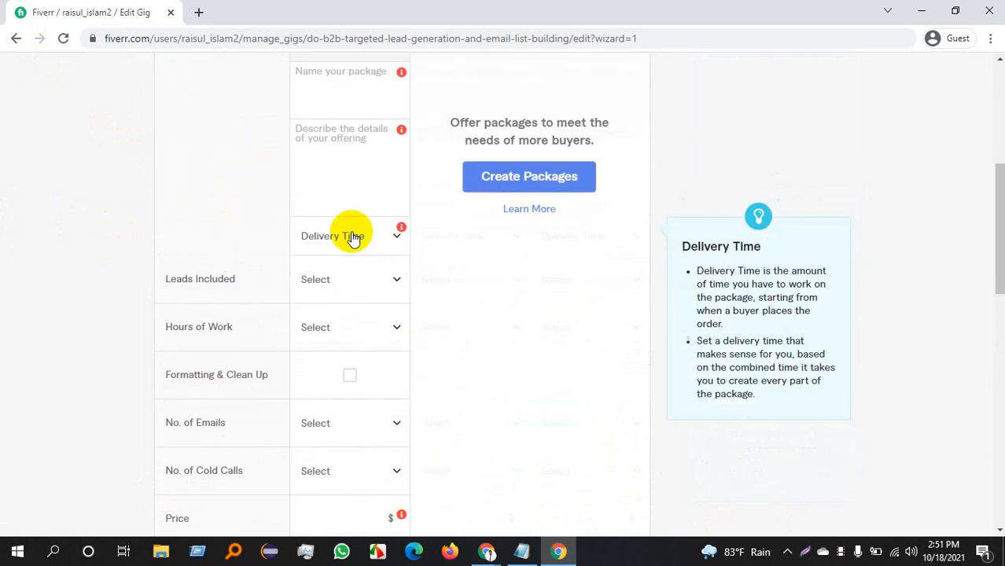
{"action": "left_click", "coordinate": [351, 236]}
{"action": "left_click", "coordinate": [352, 236]}
{"action": "scroll", "coordinate": [542, 236], "scroll_direction": "up", "scroll_amount": 3}
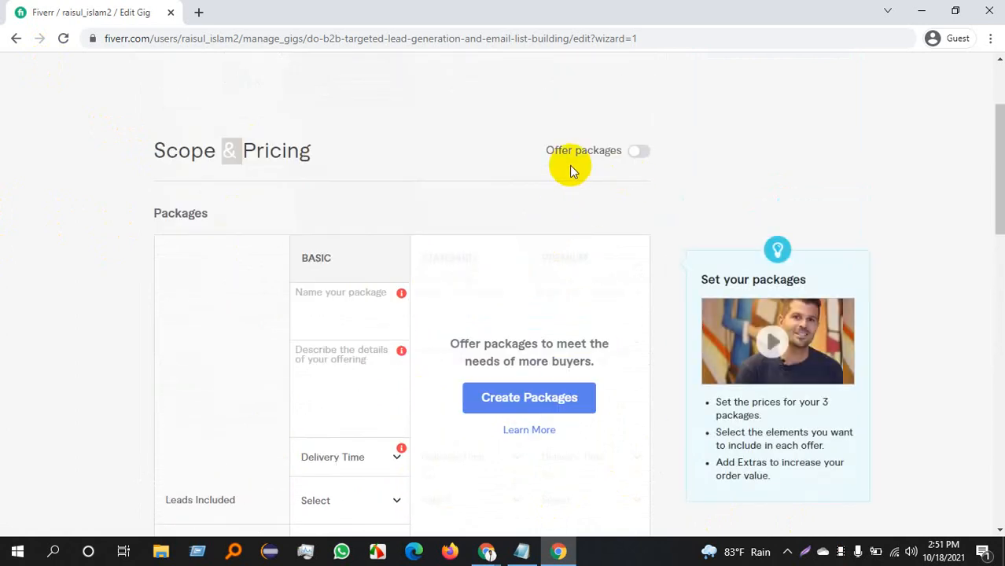
- Turn on the option to offer packages and dismiss the Gig Packages introduction
{"action": "left_click_drag", "start_coordinate": [543, 154], "coordinate": [610, 154]}
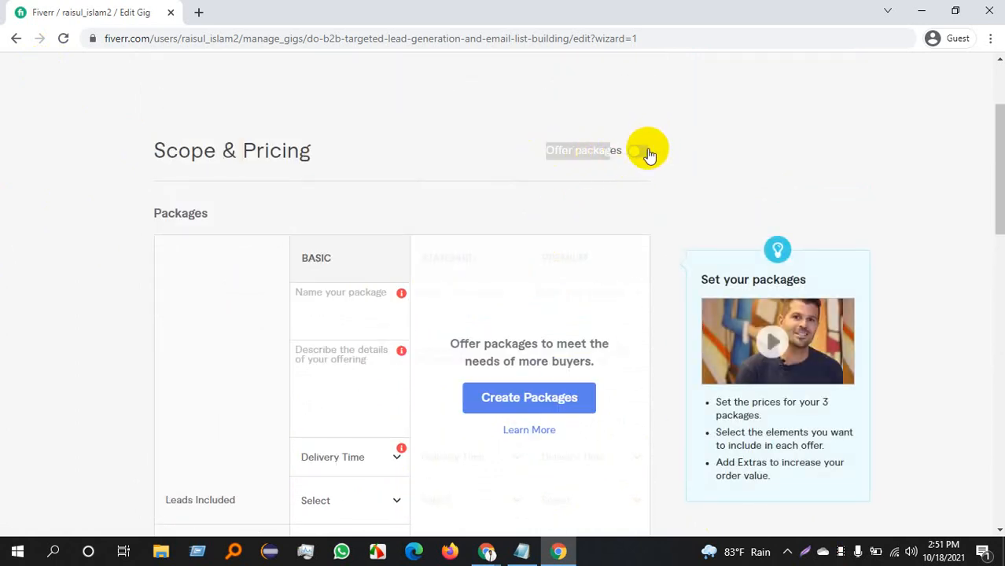
{"action": "left_click", "coordinate": [643, 152]}
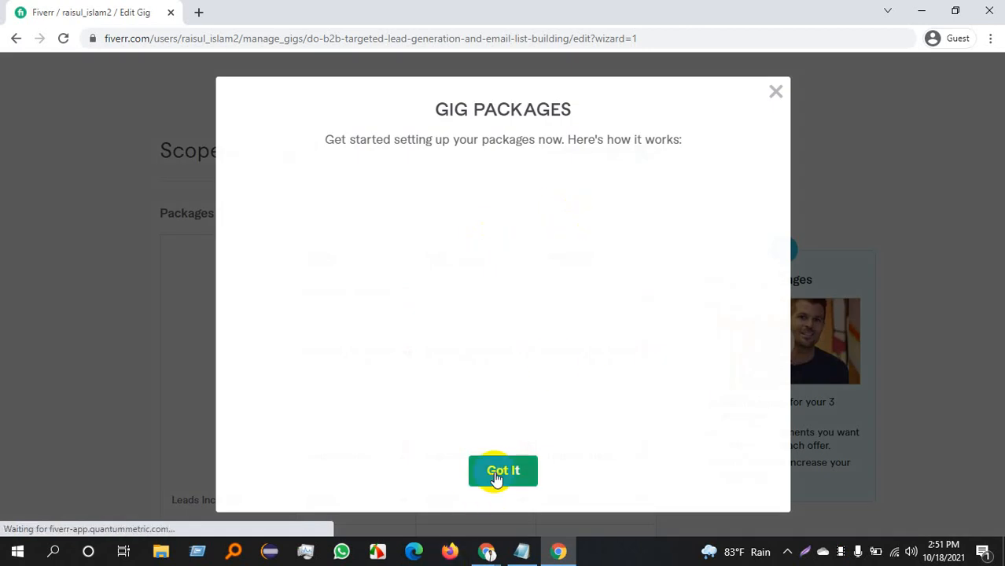
{"action": "left_click", "coordinate": [497, 471]}
{"action": "scroll", "coordinate": [495, 255], "scroll_direction": "down", "scroll_amount": 5}
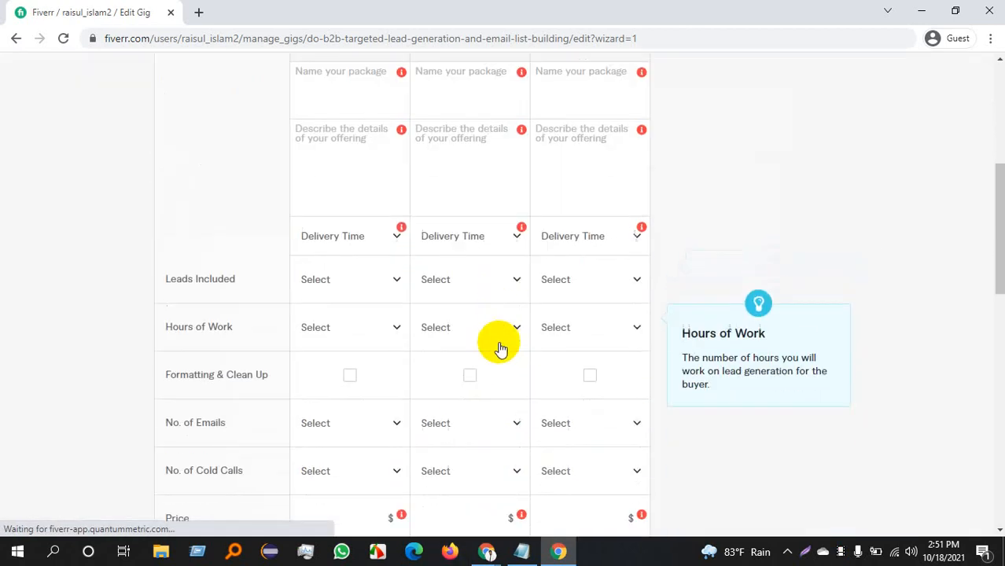
{"action": "scroll", "coordinate": [473, 410], "scroll_direction": "down", "scroll_amount": 3}
{"action": "scroll", "coordinate": [475, 409], "scroll_direction": "up", "scroll_amount": 6}
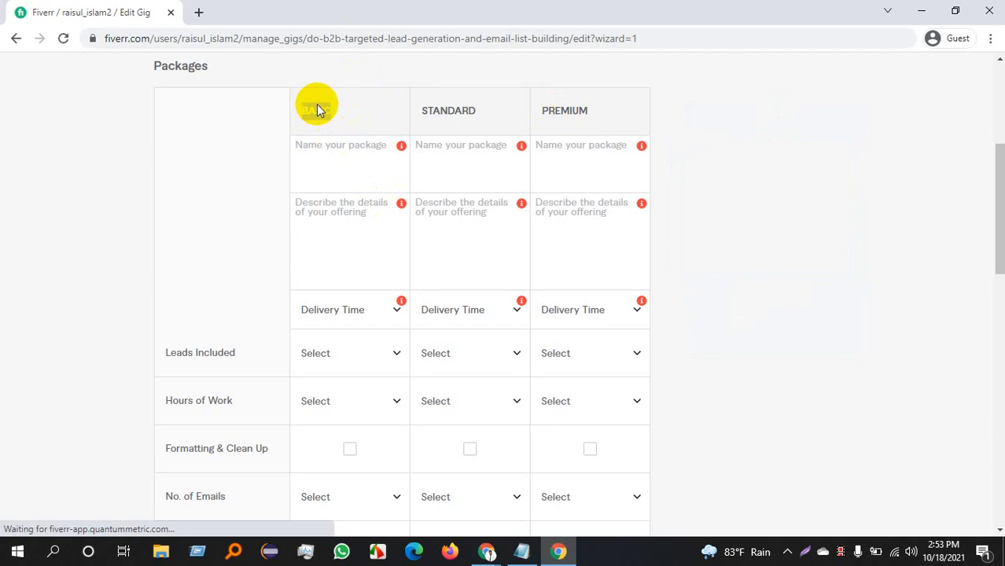
- Name the first package BASIC and the second package STANDARD, matching their column headings
{"action": "left_click", "coordinate": [321, 145]}
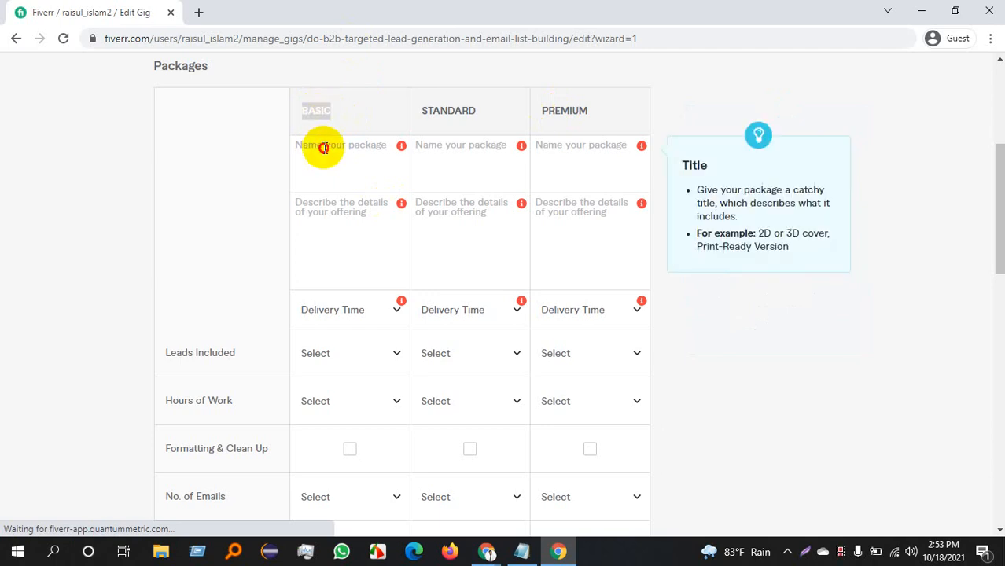
{"action": "type", "text": "BASIC"}
{"action": "left_click", "coordinate": [456, 155]}
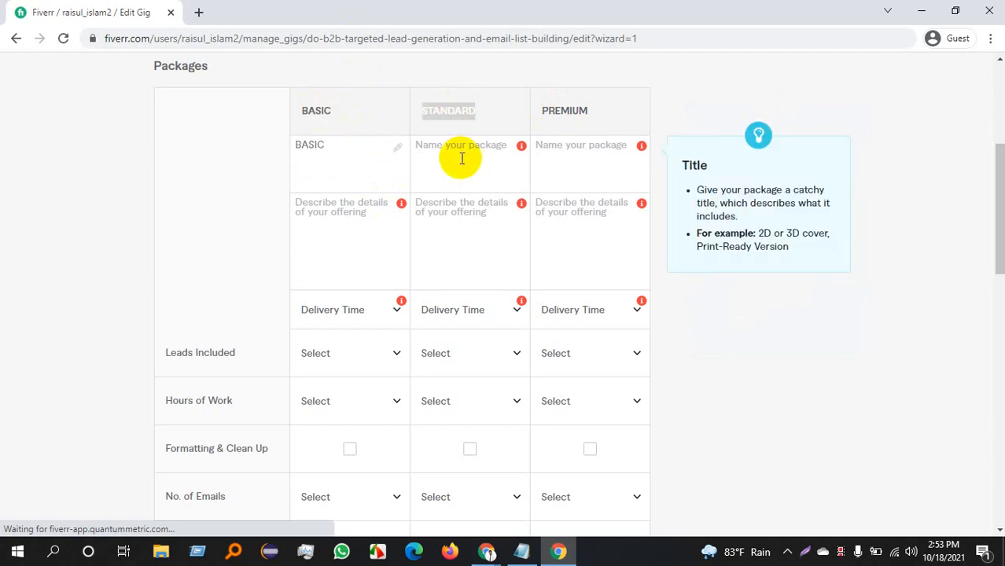
{"action": "type", "text": "BASIC"}
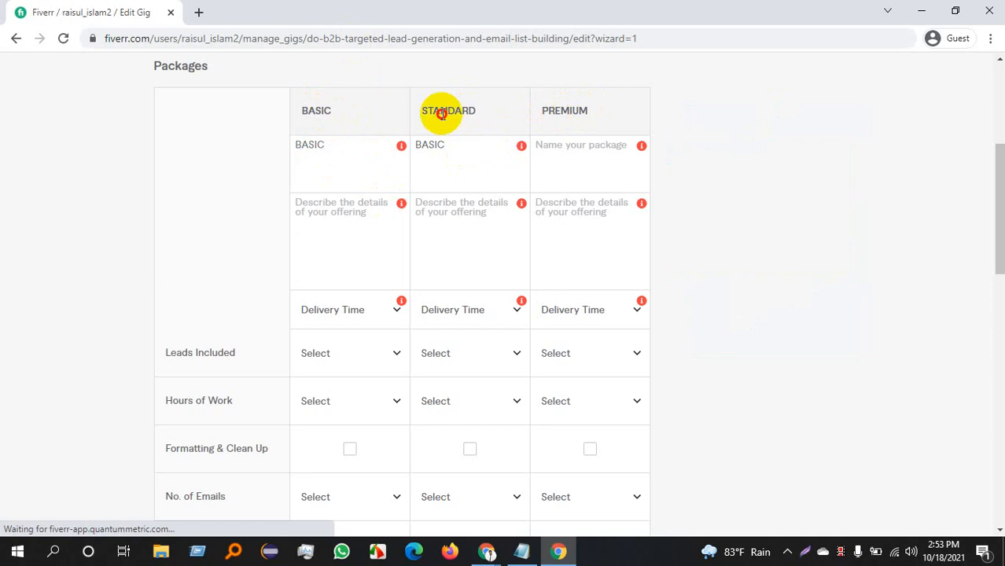
{"action": "double_click", "coordinate": [440, 144]}
{"action": "left_click", "coordinate": [572, 122]}
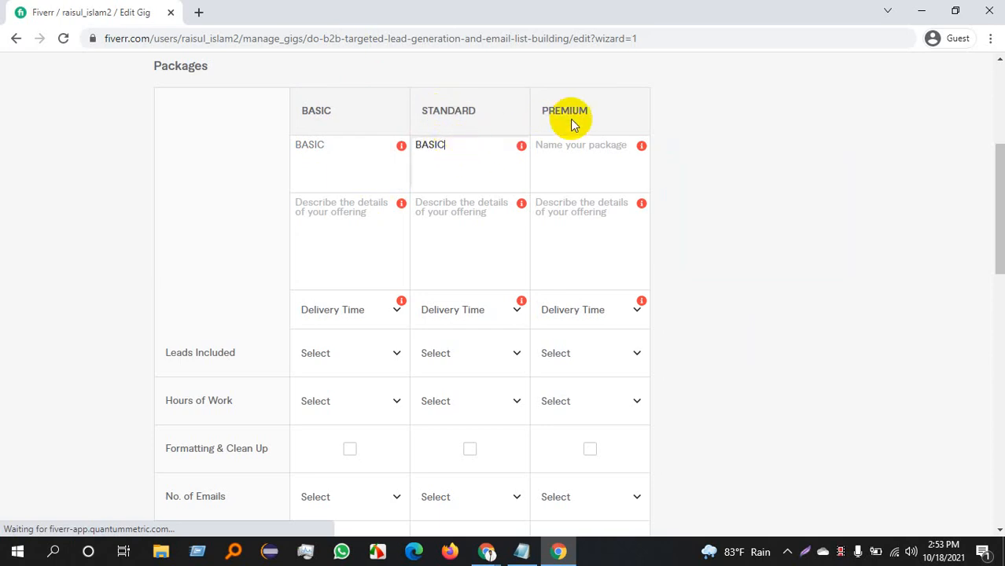
{"action": "double_click", "coordinate": [422, 110]}
{"action": "key", "text": "ctrl+c"}
{"action": "double_click", "coordinate": [429, 143]}
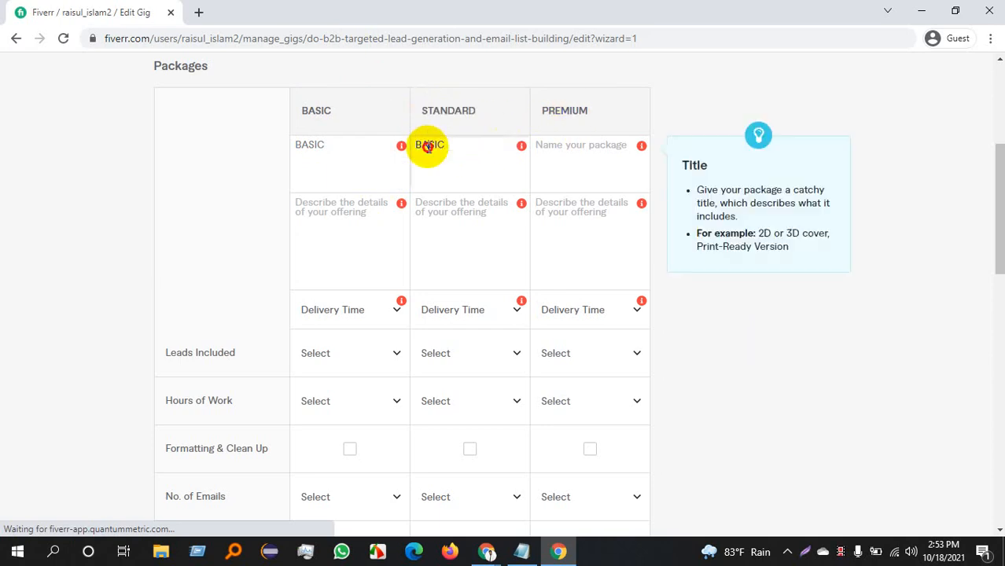
{"action": "key", "text": "ctrl+v"}
- Name the third package PREMIUM, matching its column heading
{"action": "left_click", "coordinate": [539, 124]}
{"action": "double_click", "coordinate": [566, 110]}
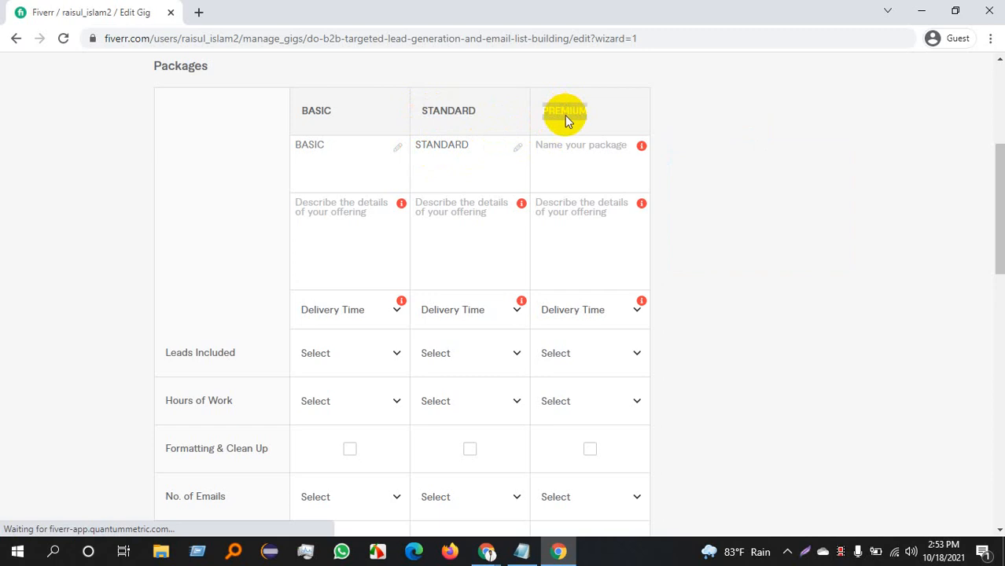
{"action": "left_click", "coordinate": [558, 157]}
{"action": "type", "text": "PREMIUM"}
- Begin the Basic package's description with "In your First order get 50 + 50"
{"action": "left_click", "coordinate": [359, 217]}
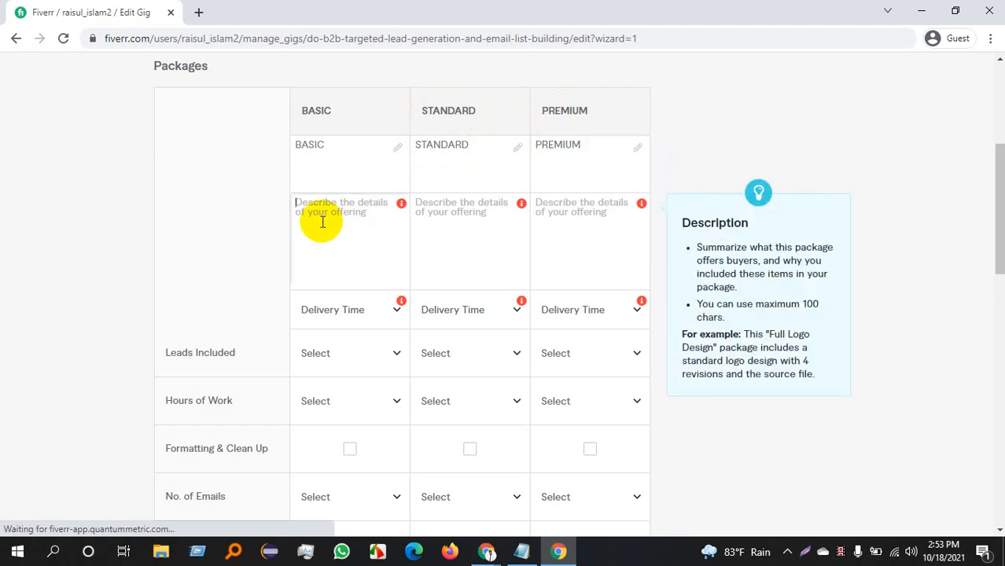
{"action": "type", "text": "In "}
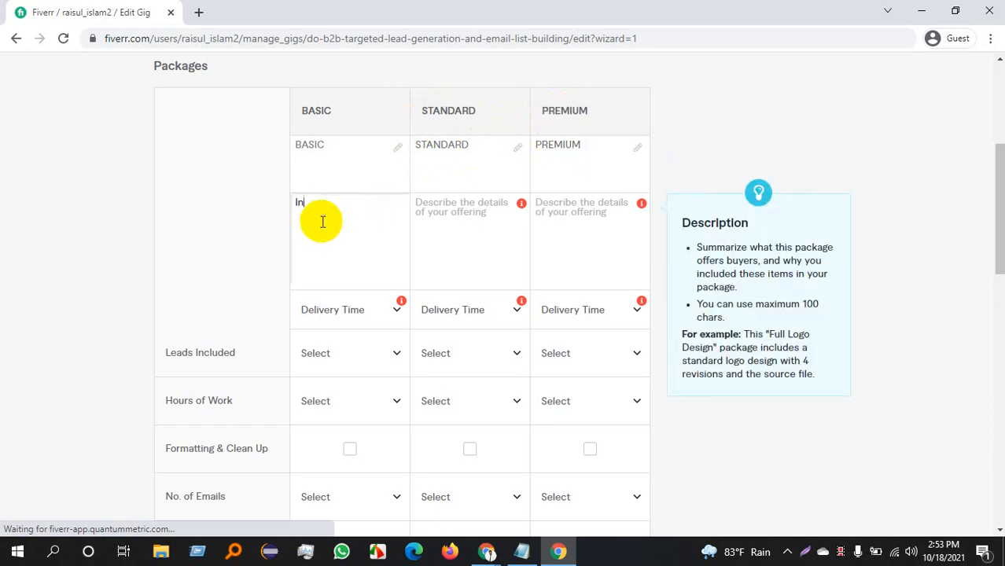
{"action": "type", "text": "your First order get"}
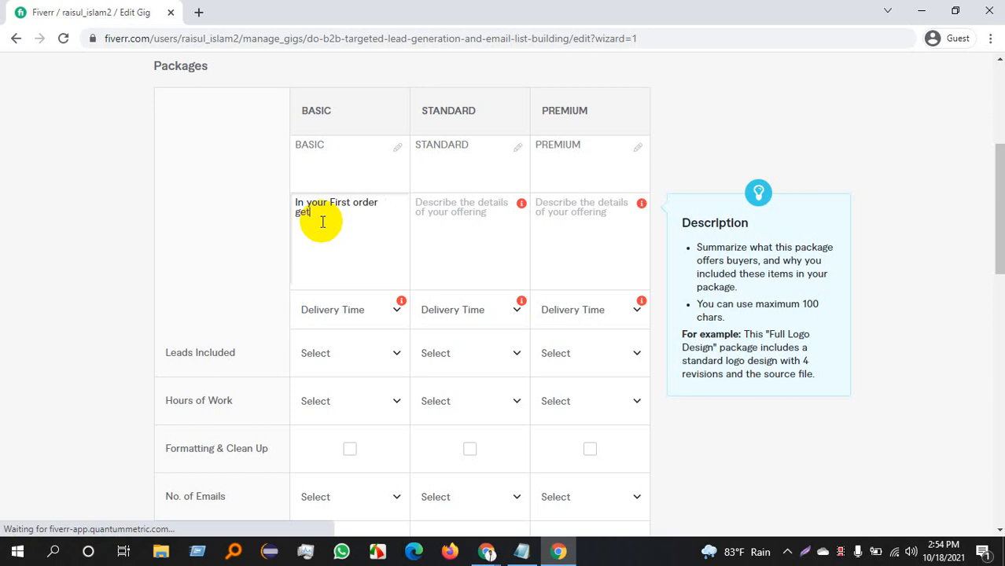
{"action": "type", "text": "5"}
{"action": "key", "text": "BackSpace"}
{"action": "type", "text": "50"}
{"action": "type", "text": " + "}
{"action": "type", "text": "6"}
{"action": "key", "text": "BackSpace"}
{"action": "type", "text": "50"}
- Complete the Basic package's description with the words "free leads"
{"action": "type", "text": "v"}
{"action": "type", "text": "free"}
{"action": "key", "text": "BackSpace"}
{"action": "key", "text": "BackSpace"}
{"action": "key", "text": "BackSpace"}
{"action": "key", "text": "BackSpace"}
{"action": "key", "text": "BackSpace"}
{"action": "type", "text": "free led"}
{"action": "key", "text": "BackSpace"}
{"action": "key", "text": "BackSpace"}
{"action": "type", "text": "eads"}
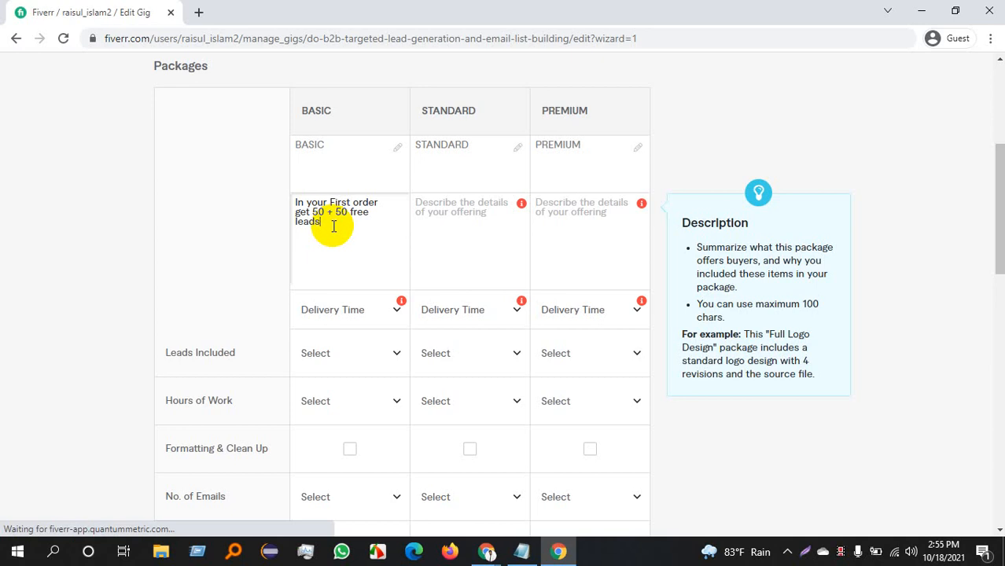
- Switch to the Notepad notes and cut the last line, beginning "I'll provide 100 leads with verified Business Email"
{"action": "left_click", "coordinate": [522, 548]}
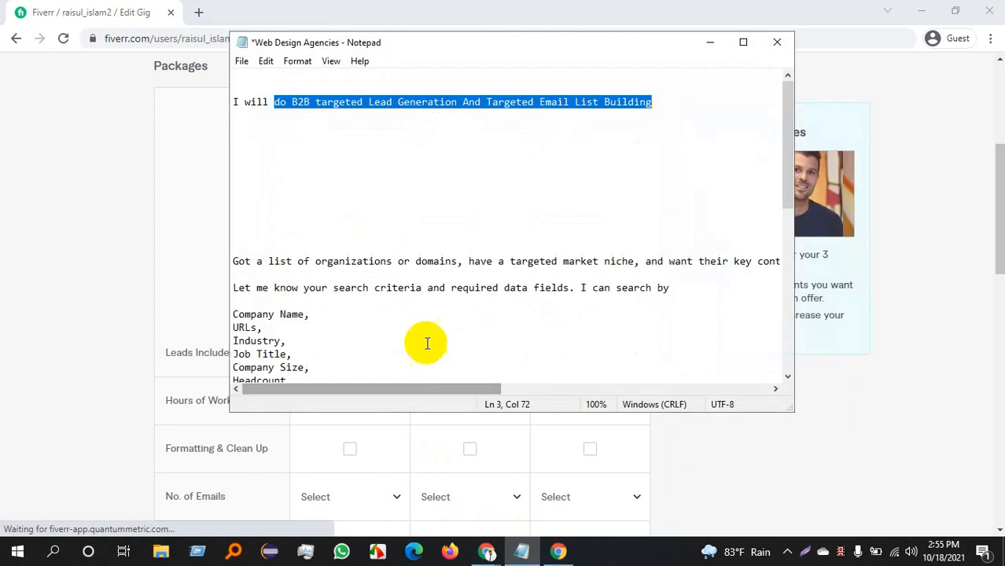
{"action": "scroll", "coordinate": [427, 343], "scroll_direction": "down", "scroll_amount": 10}
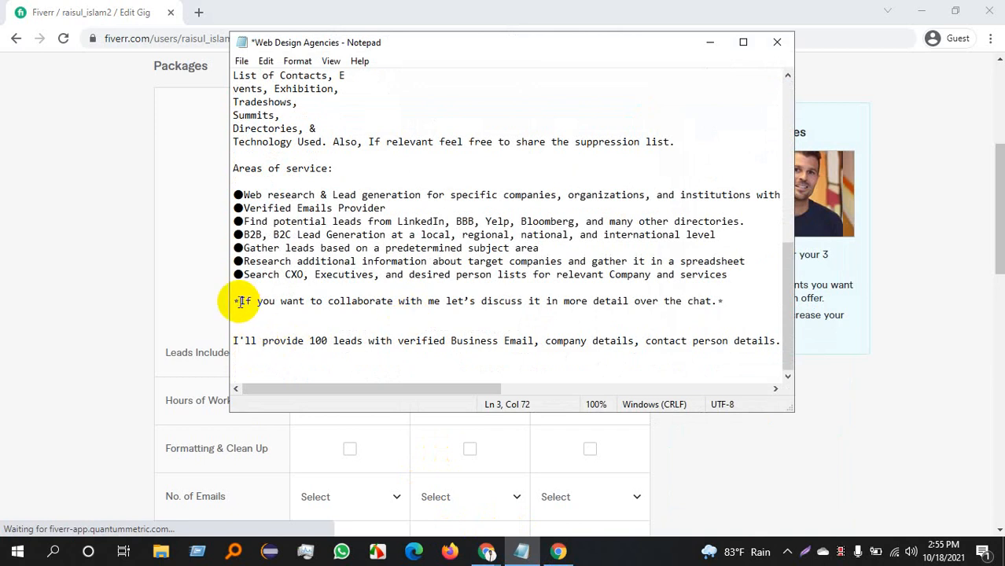
{"action": "left_click_drag", "start_coordinate": [240, 302], "coordinate": [719, 301]}
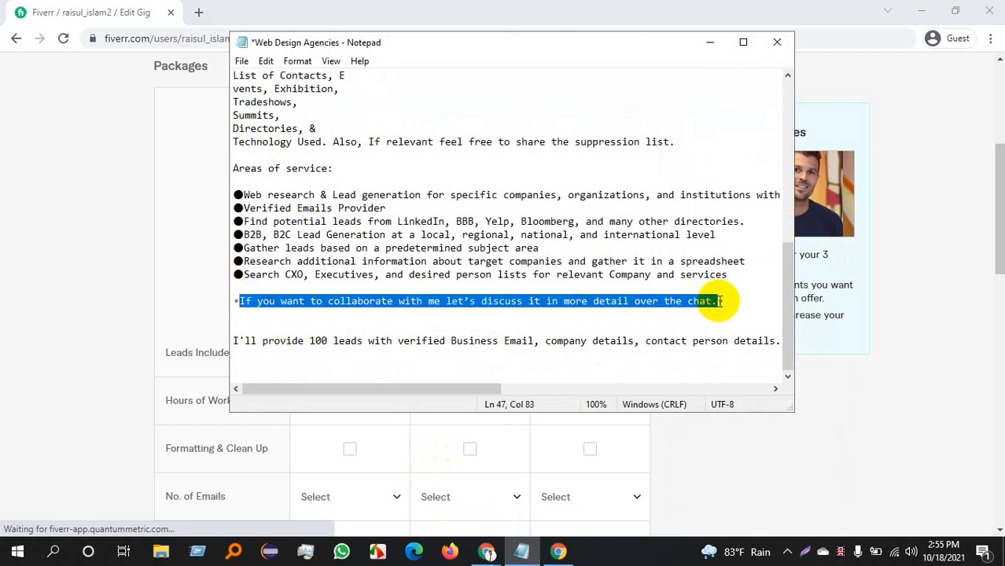
{"action": "left_click", "coordinate": [586, 340]}
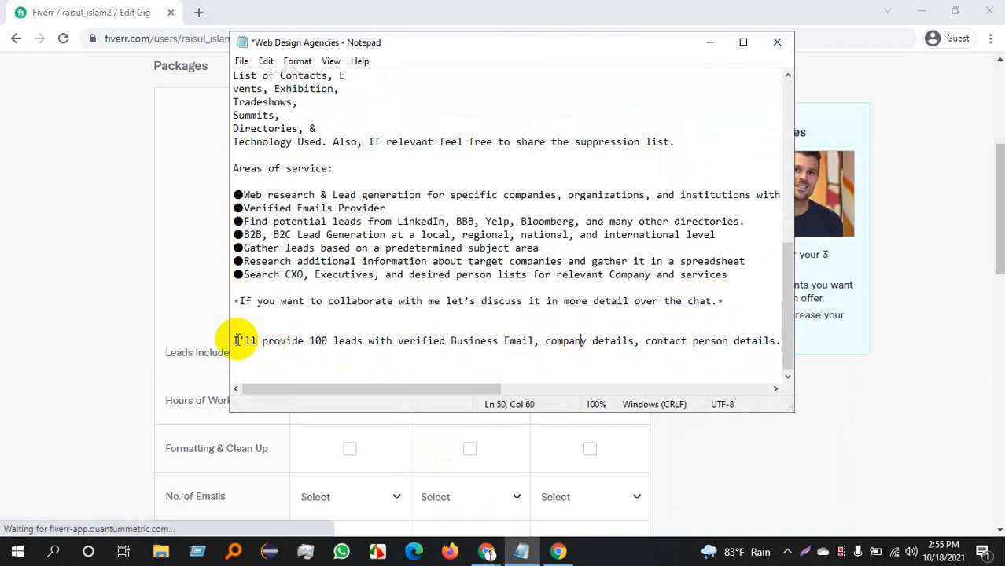
{"action": "left_click_drag", "start_coordinate": [236, 341], "coordinate": [779, 343]}
{"action": "key", "text": "ctrl+c"}
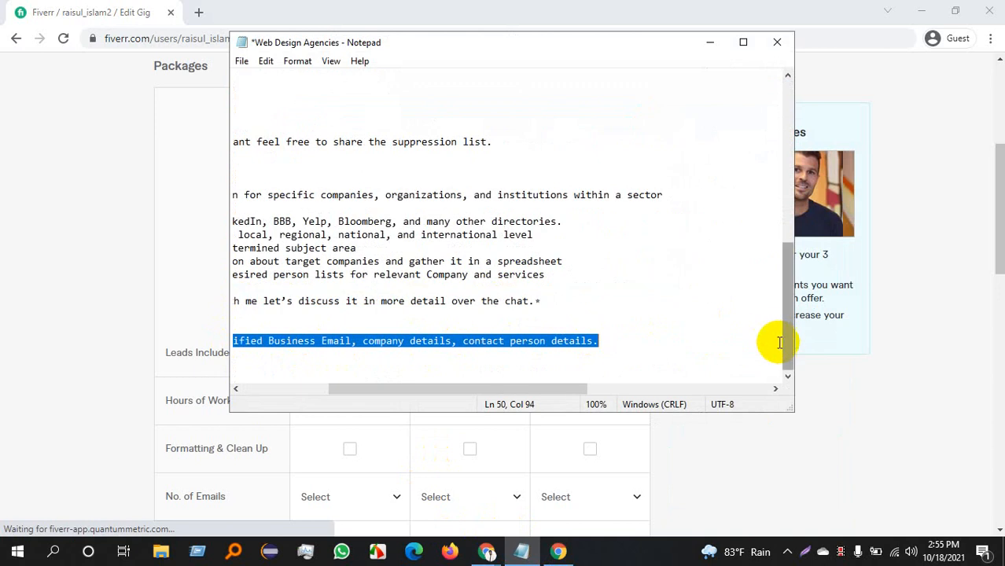
{"action": "key", "text": "BackSpace"}
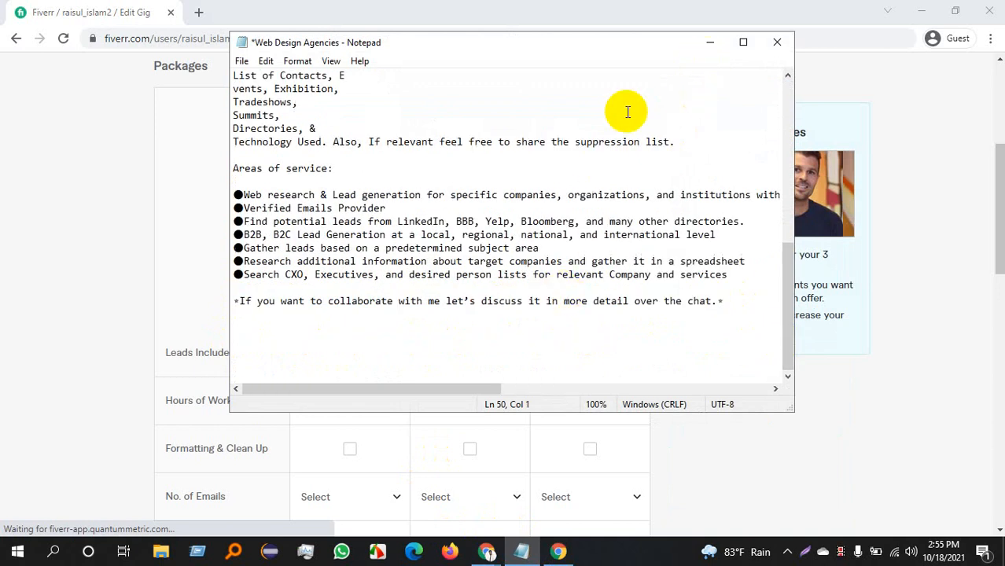
{"action": "left_click", "coordinate": [709, 41]}
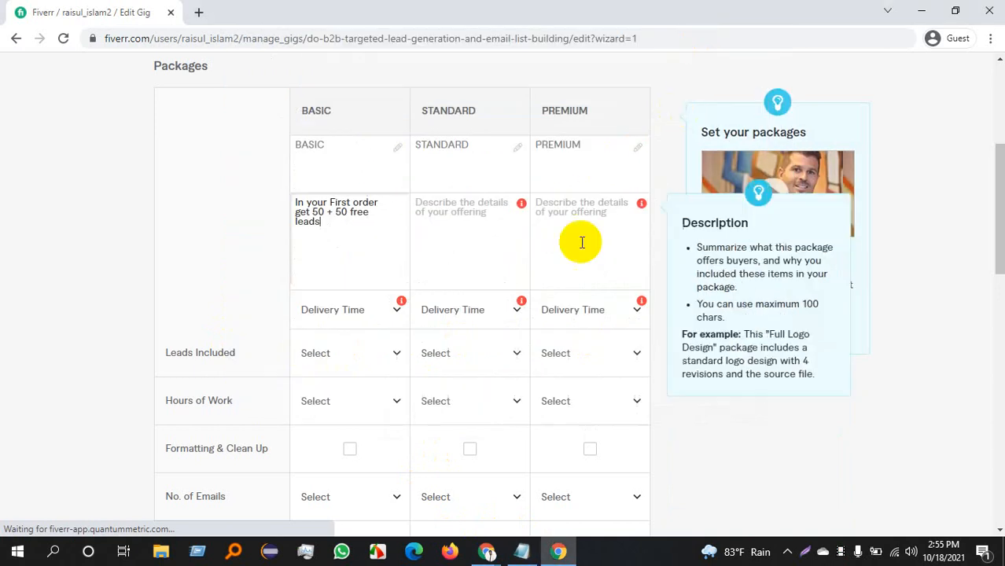
- Paste the cut sentence as the Standard package's description and change its lead count to 500
{"action": "left_click", "coordinate": [479, 213]}
{"action": "key", "text": "ctrl+v"}
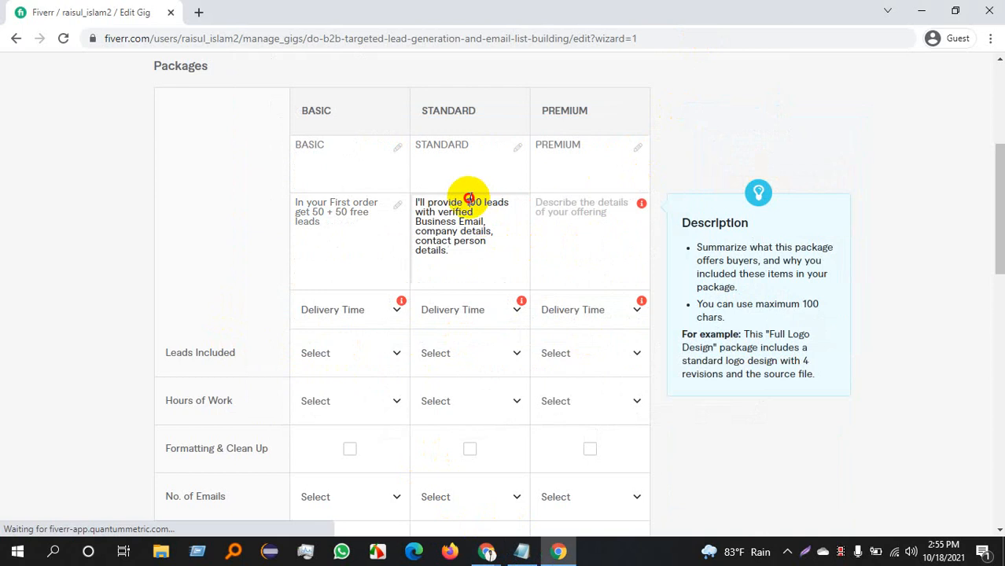
{"action": "left_click", "coordinate": [469, 202]}
{"action": "key", "text": "BackSpace"}
{"action": "type", "text": "5"}
{"action": "left_click", "coordinate": [469, 152]}
- Paste the same sentence as the Premium package's description and change its lead count to 500
{"action": "left_click", "coordinate": [587, 243]}
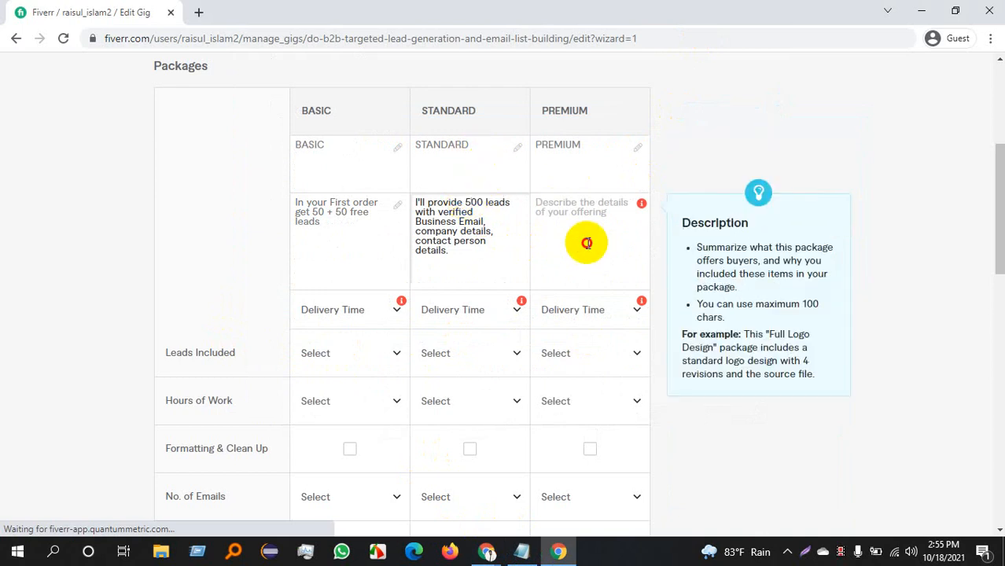
{"action": "key", "text": "ctrl+v"}
{"action": "left_click", "coordinate": [595, 201]}
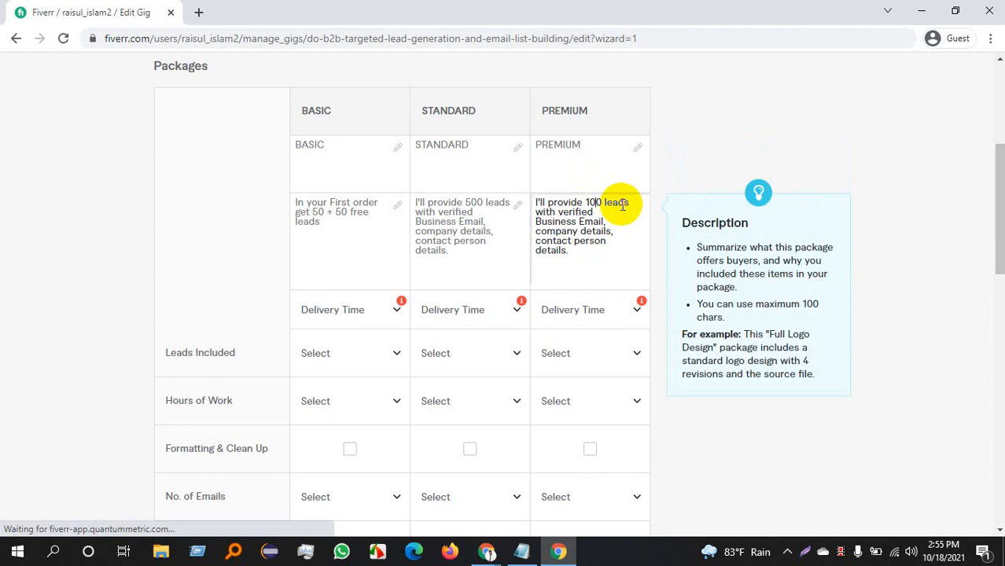
{"action": "type", "text": "0"}
{"action": "key", "text": "BackSpace"}
{"action": "key", "text": "BackSpace"}
{"action": "key", "text": "BackSpace"}
{"action": "type", "text": "500"}
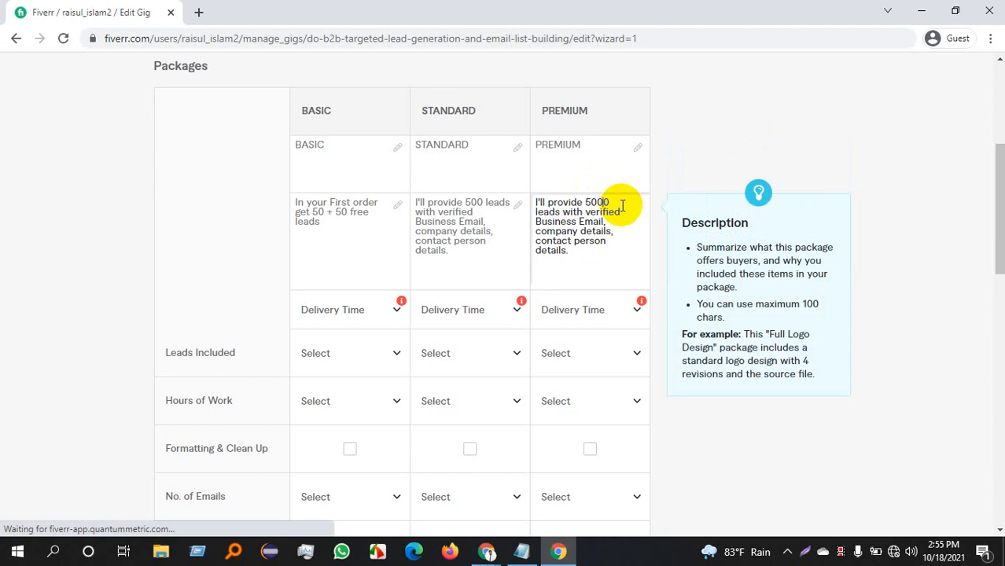
{"action": "key", "text": "Delete"}
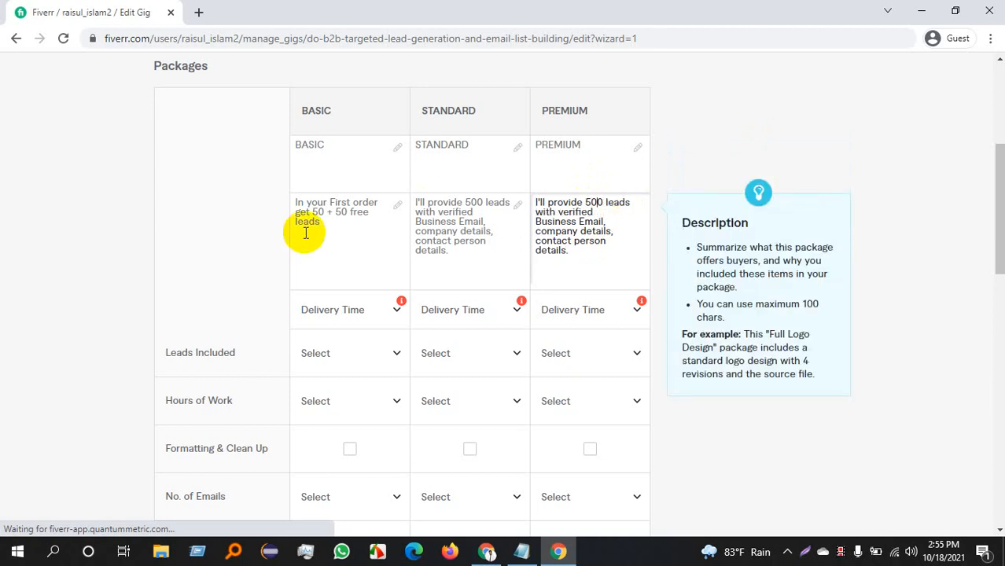
- Change the lead count in the Standard package's description to 300
{"action": "left_click", "coordinate": [468, 202]}
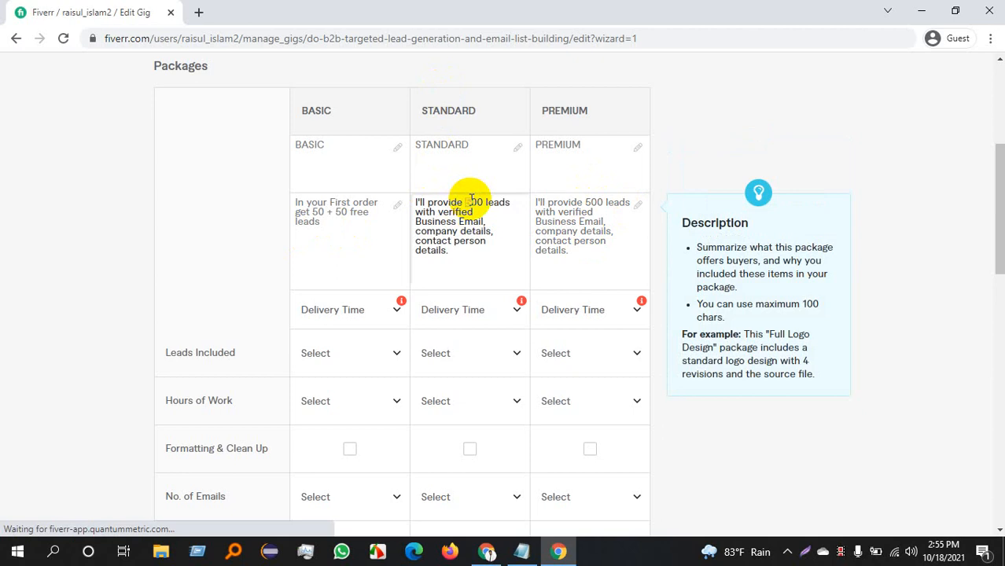
{"action": "type", "text": "30"}
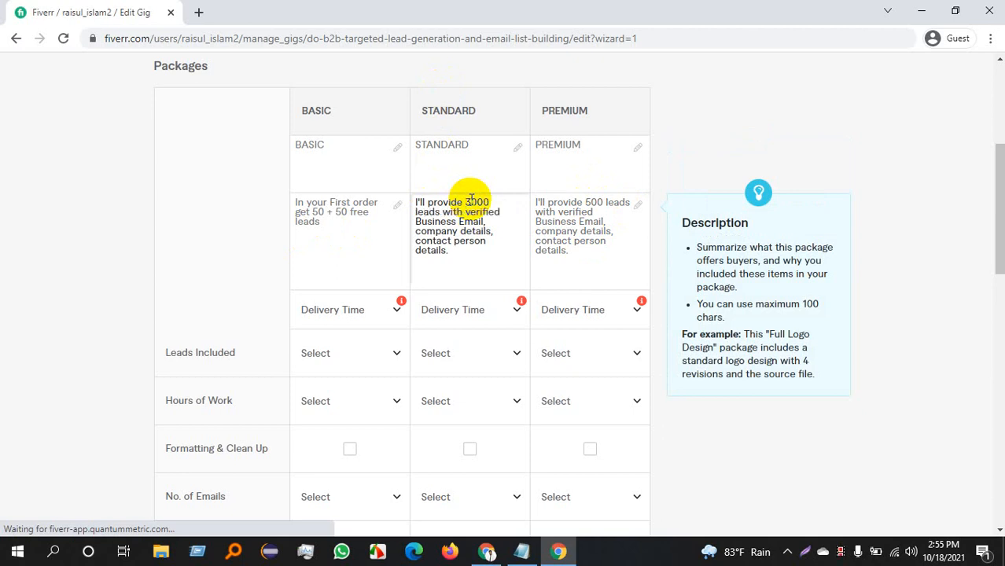
{"action": "key", "text": "BackSpace"}
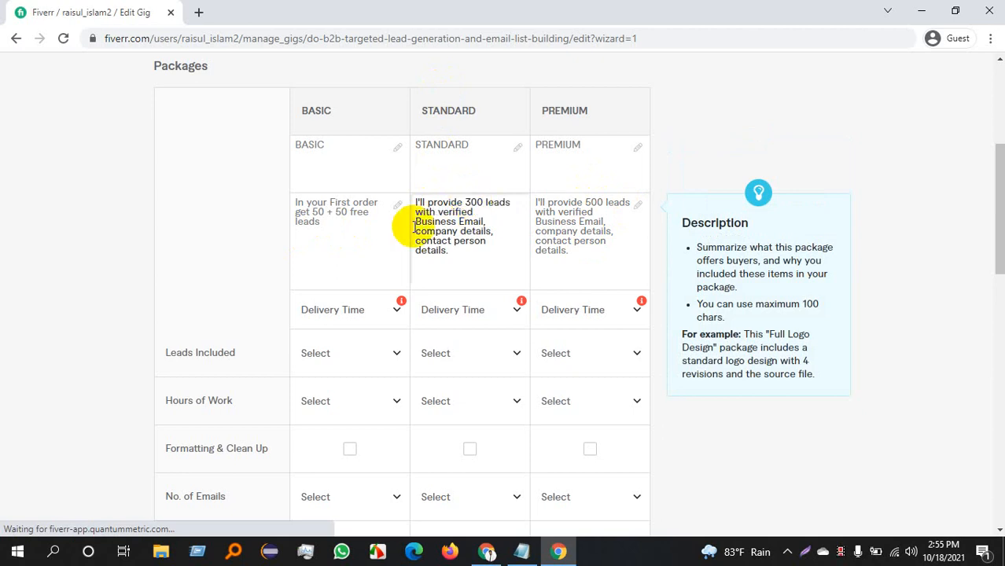
{"action": "left_click", "coordinate": [344, 262]}
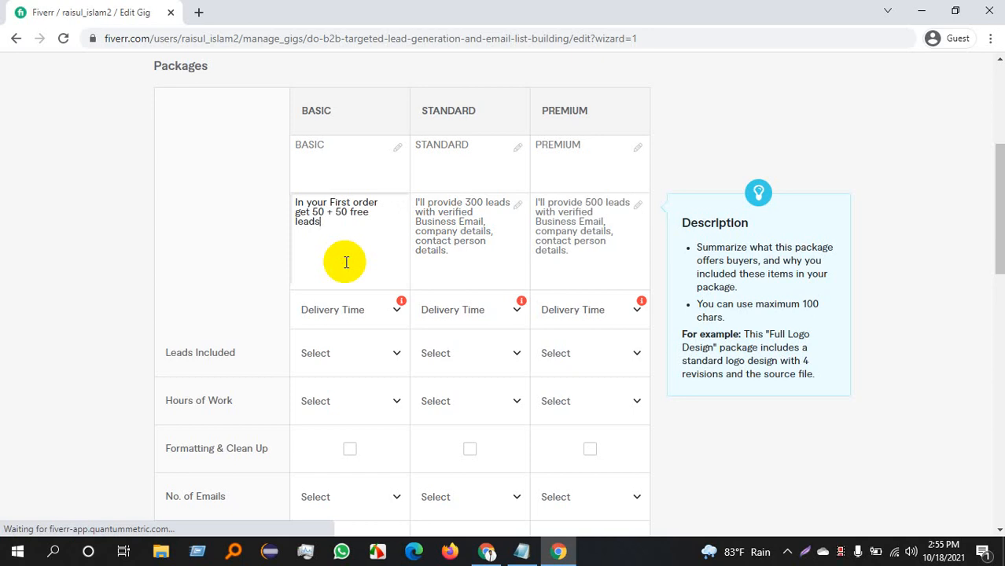
- Switch to the Google Meet call, present the entire screen and hide the sharing notice
{"action": "left_click", "coordinate": [920, 11]}
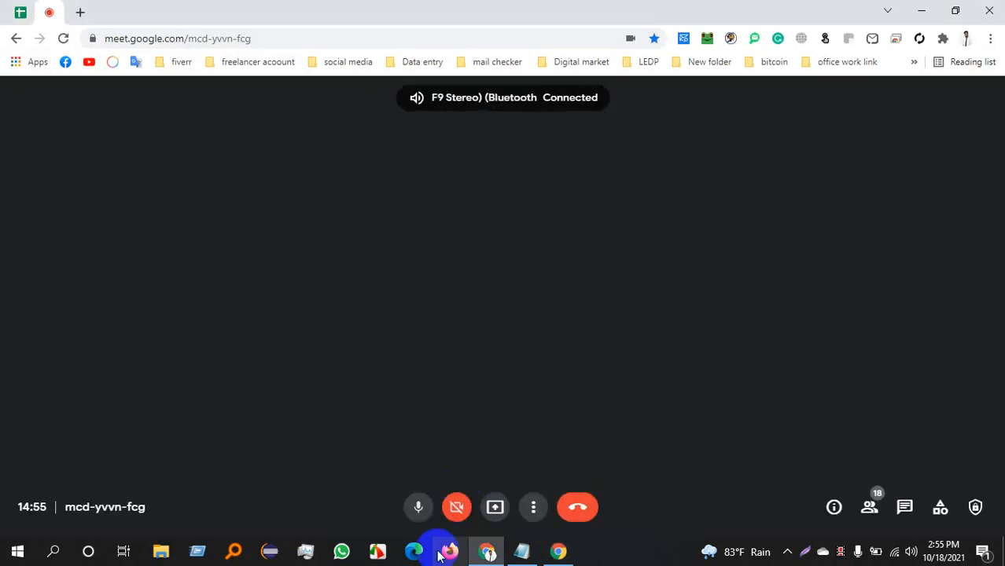
{"action": "left_click", "coordinate": [495, 506]}
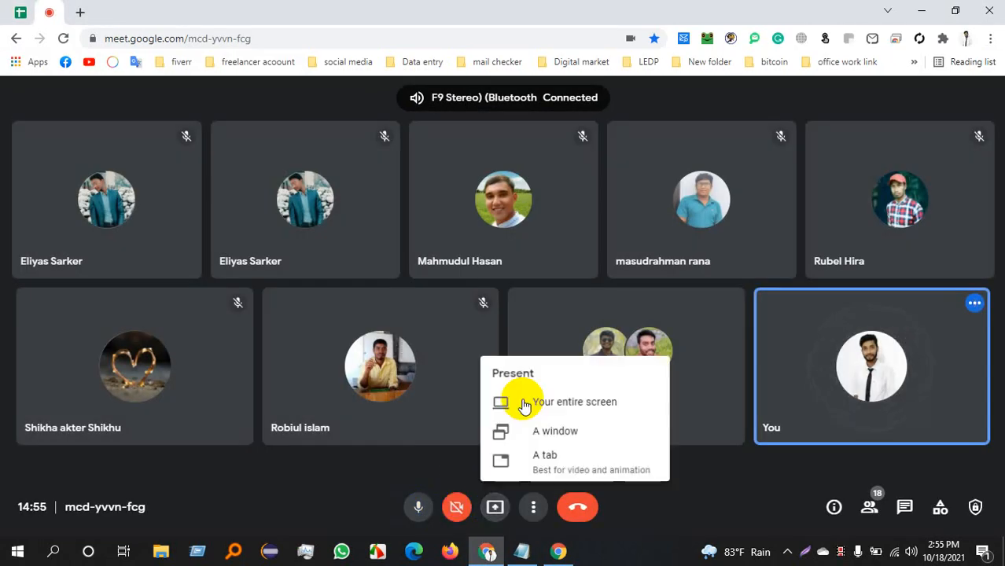
{"action": "left_click", "coordinate": [524, 405]}
{"action": "left_click", "coordinate": [428, 231]}
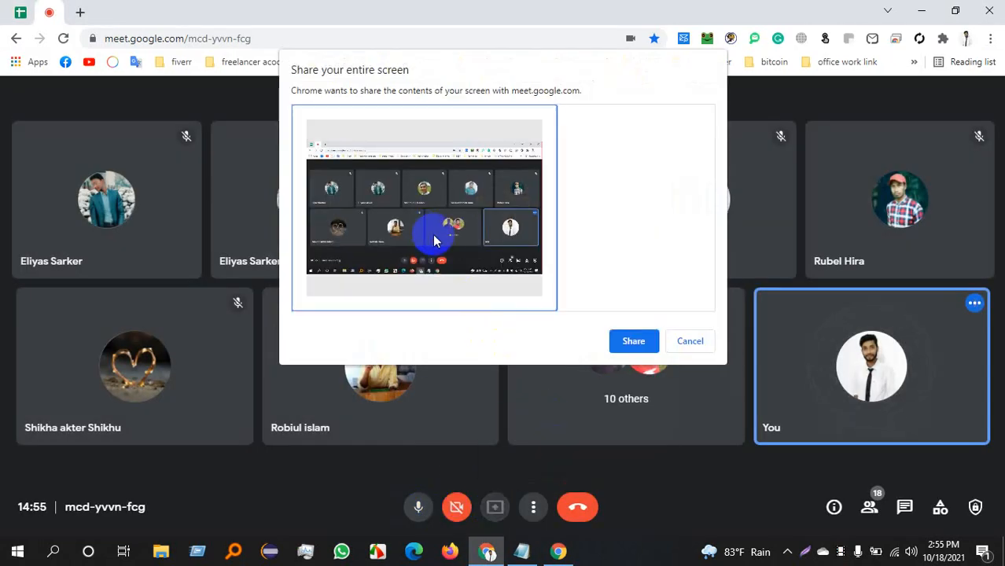
{"action": "left_click", "coordinate": [613, 345]}
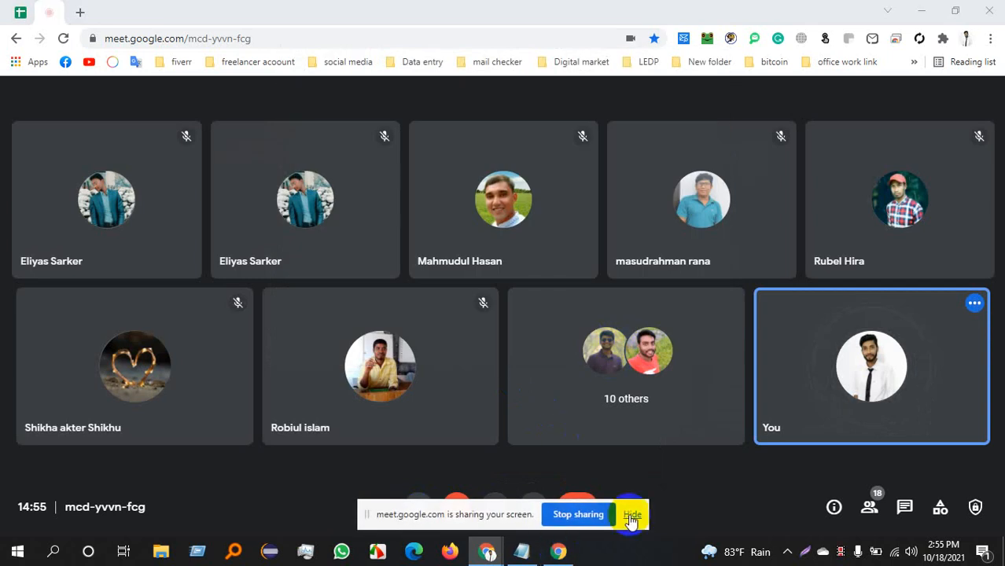
{"action": "left_click", "coordinate": [631, 516]}
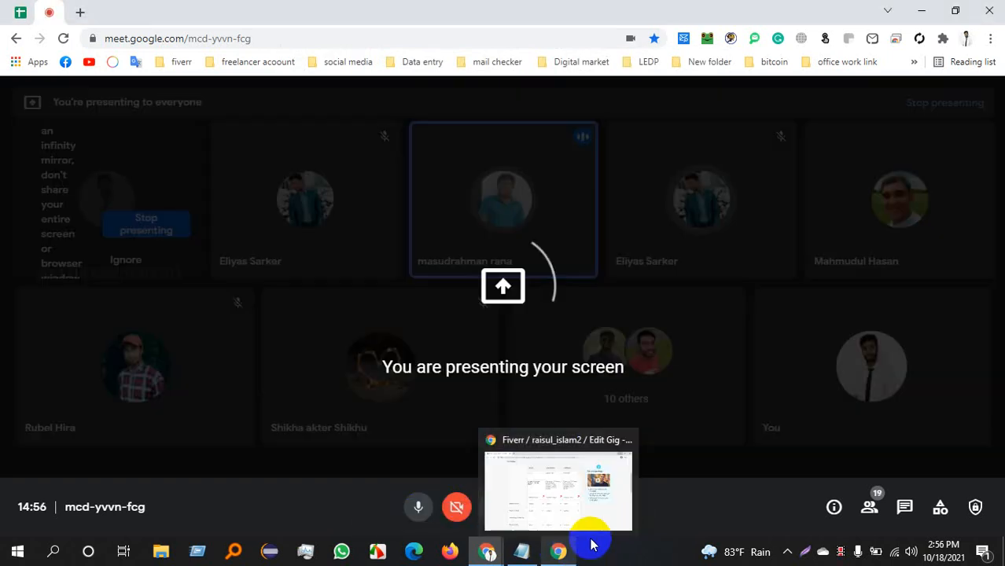
- Switch back to the Fiverr gig editor and set the description lead counts to 500 for Standard and 1000 for Premium
{"action": "left_click", "coordinate": [559, 547]}
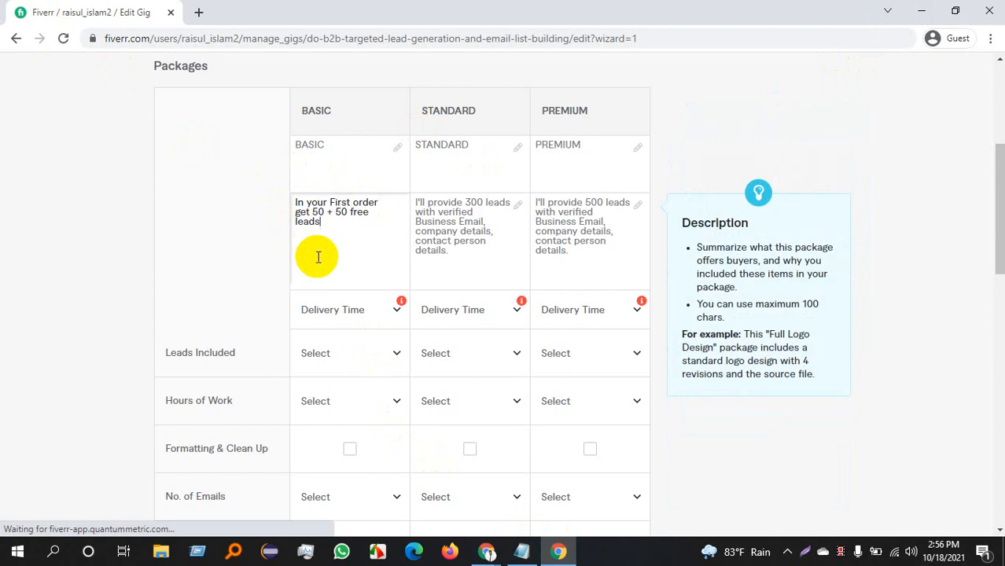
{"action": "left_click", "coordinate": [468, 200]}
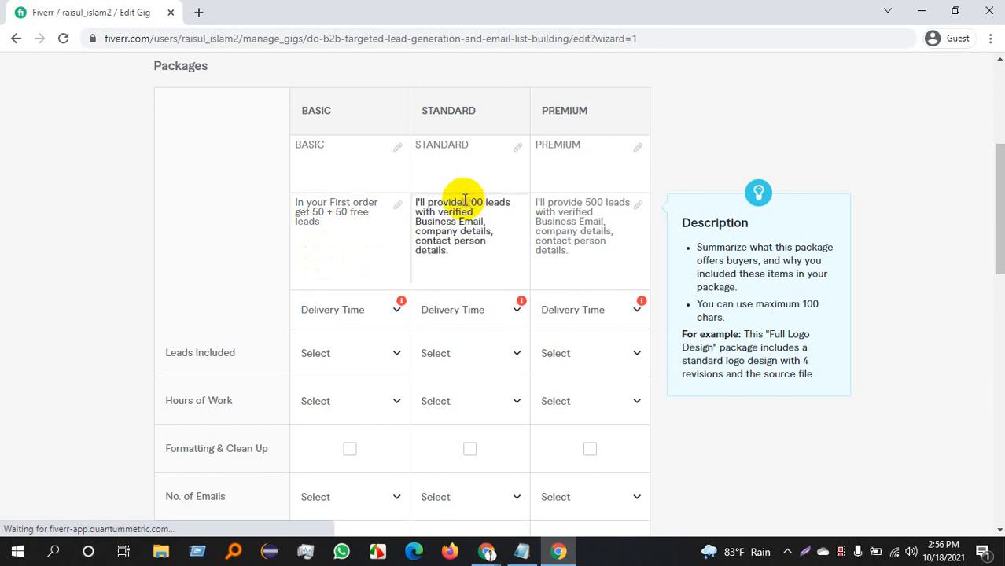
{"action": "left_click", "coordinate": [470, 202]}
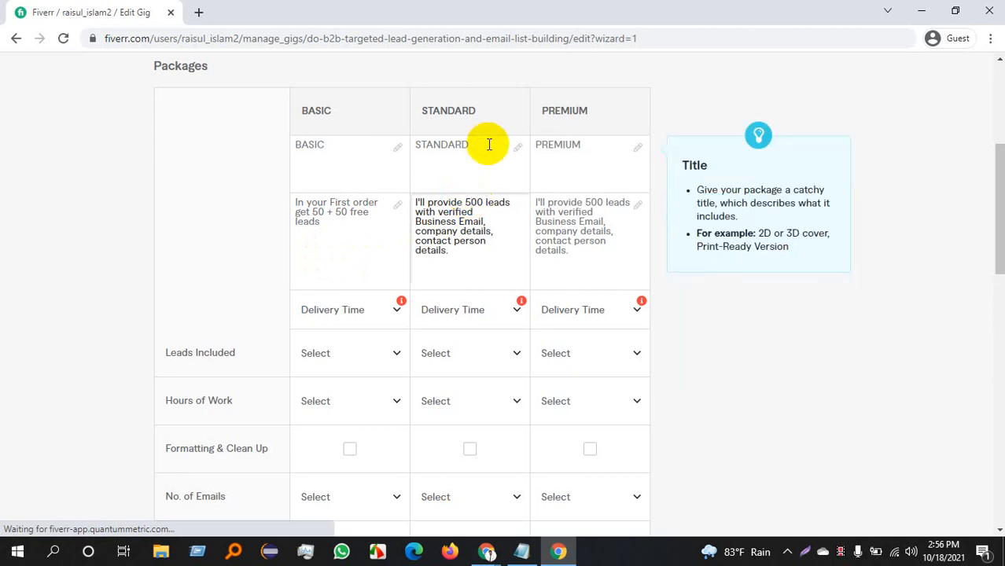
{"action": "left_click", "coordinate": [587, 201]}
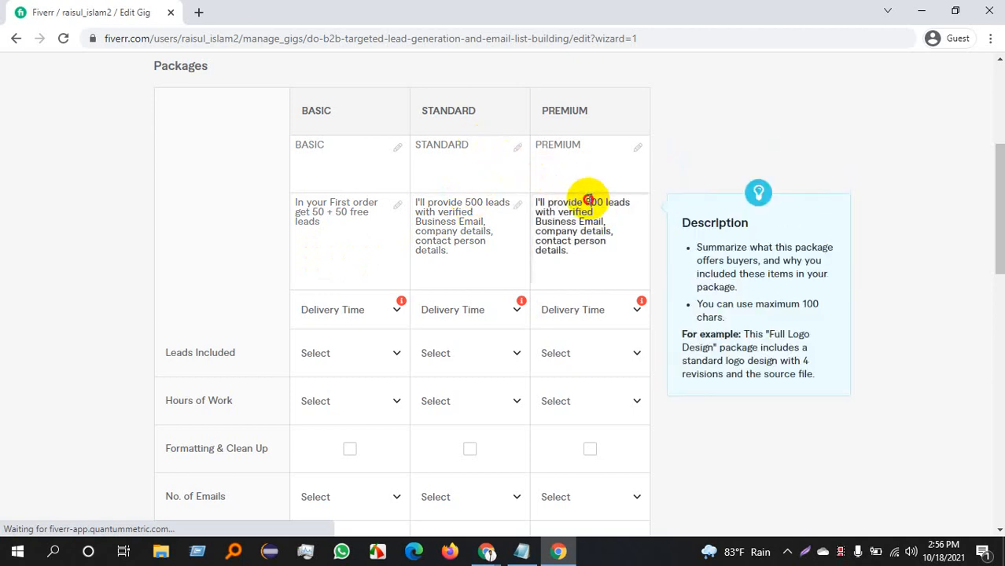
{"action": "type", "text": "10"}
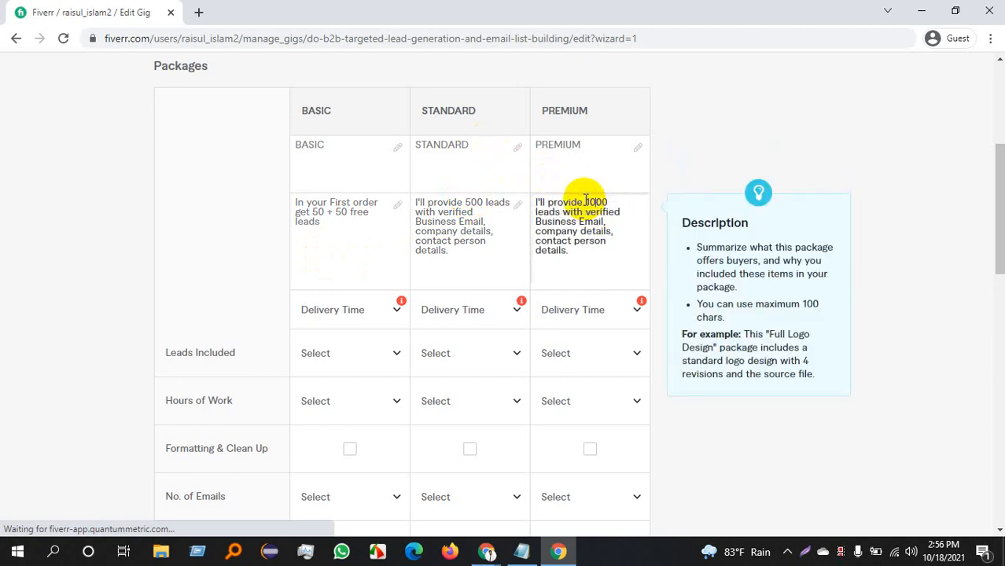
- Change the lead counts in the package descriptions to 300 for Standard and 500 for Premium
{"action": "left_click", "coordinate": [466, 199]}
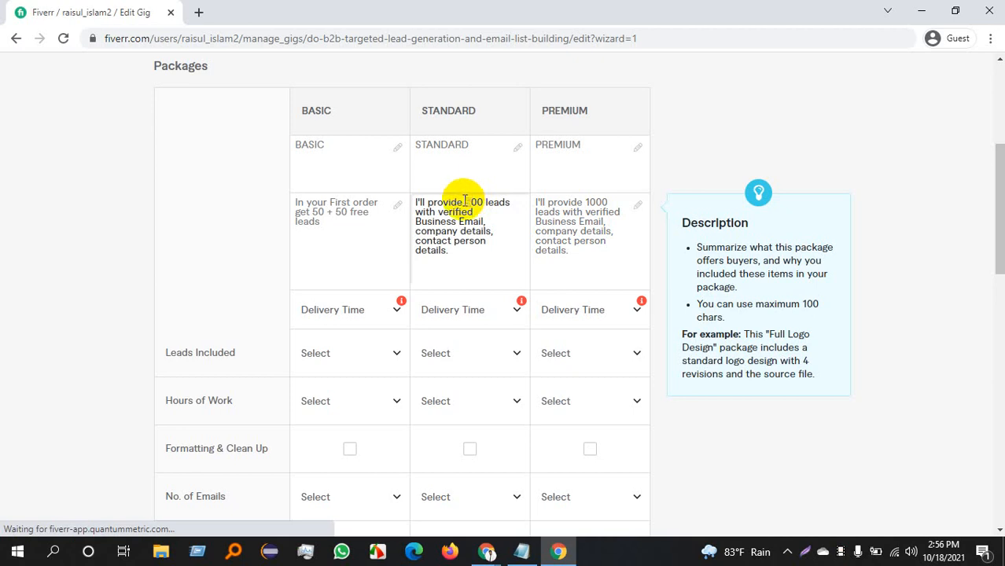
{"action": "type", "text": "3"}
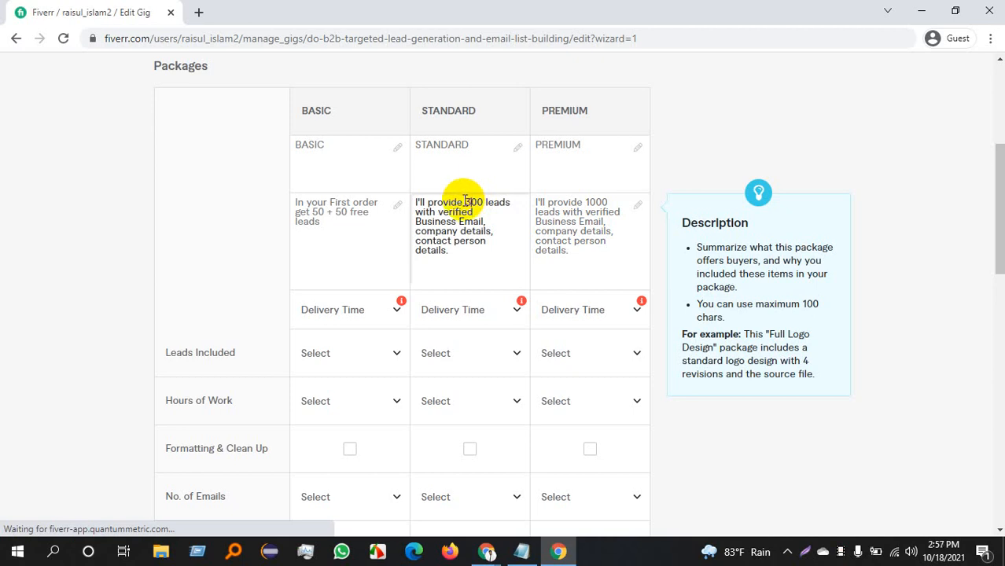
{"action": "left_click", "coordinate": [596, 199]}
{"action": "left_click", "coordinate": [589, 202]}
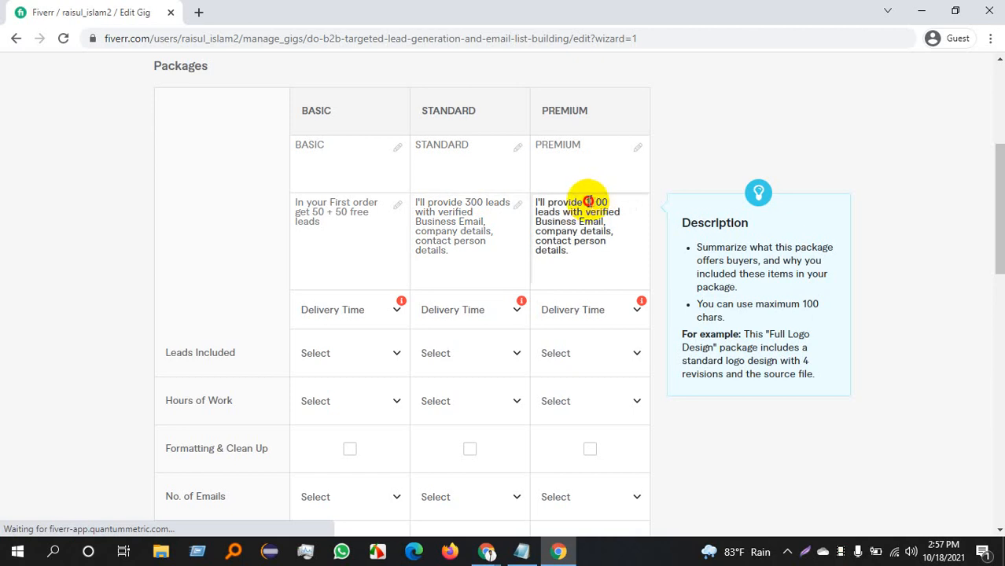
{"action": "key", "text": "BackSpace"}
{"action": "key", "text": "BackSpace"}
{"action": "type", "text": "5"}
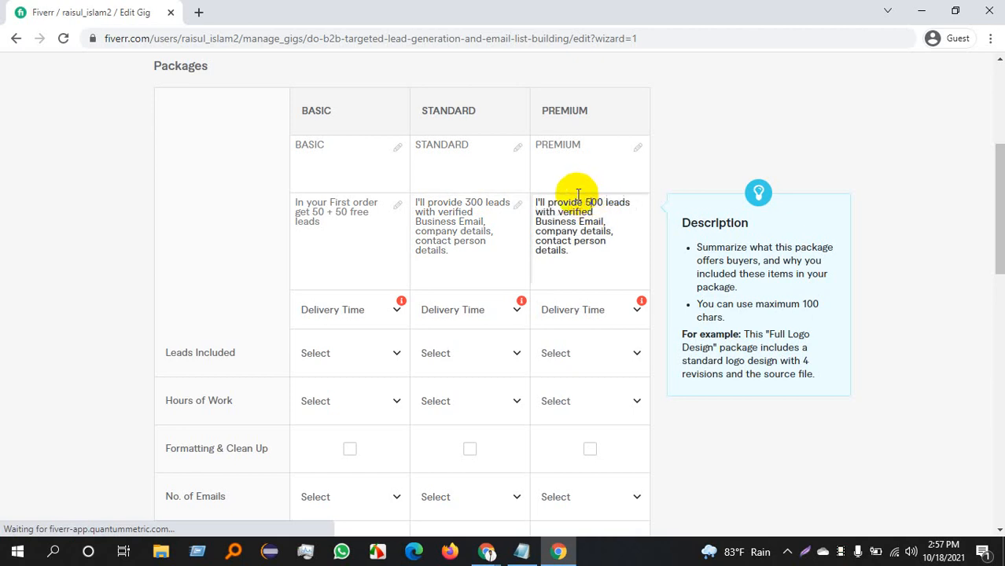
- Set the delivery time to 1 day for the Basic package and 5 days for the Standard package
{"action": "left_click", "coordinate": [299, 243]}
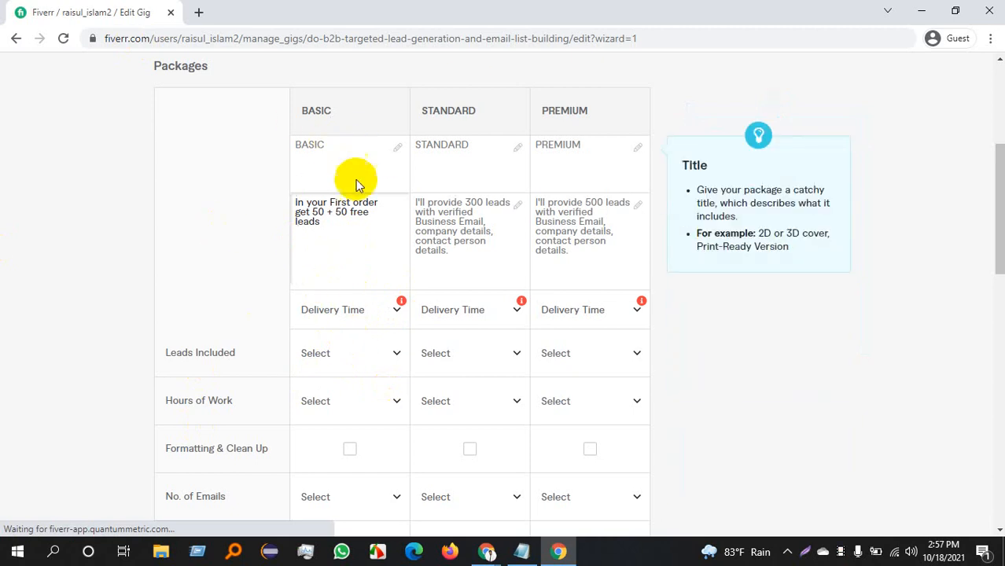
{"action": "left_click", "coordinate": [360, 314]}
{"action": "left_click", "coordinate": [350, 417]}
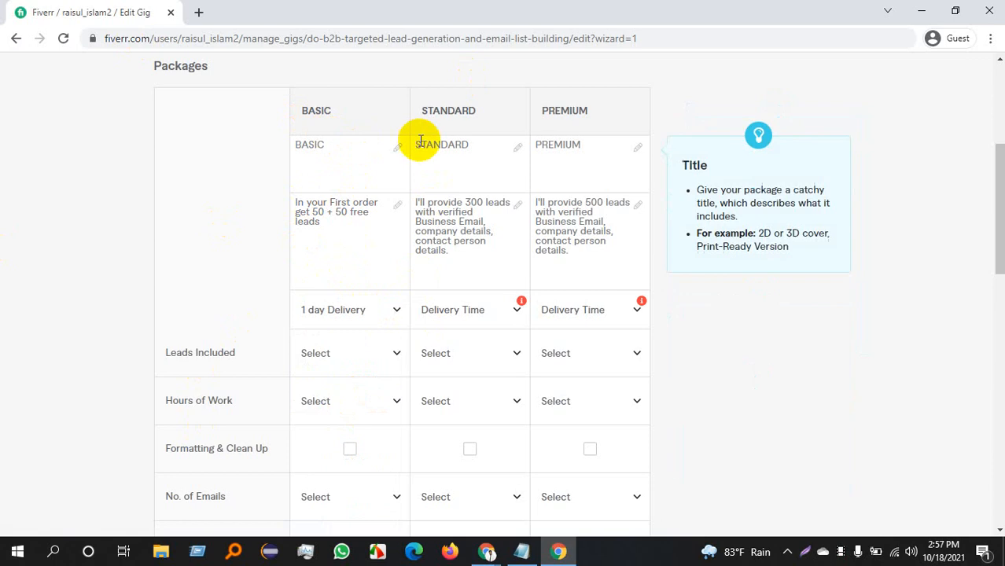
{"action": "left_click", "coordinate": [509, 317]}
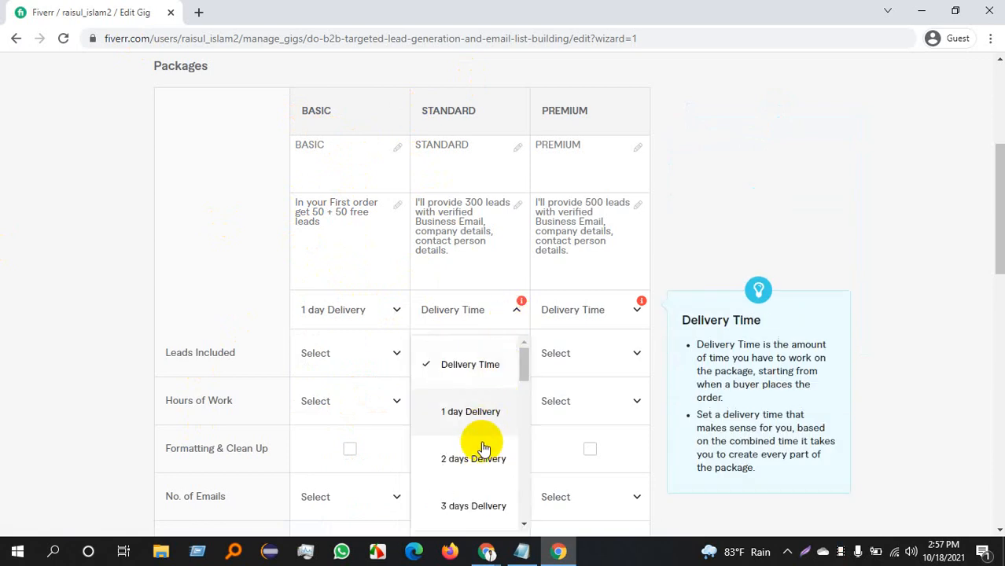
{"action": "scroll", "coordinate": [456, 471], "scroll_direction": "down", "scroll_amount": 2}
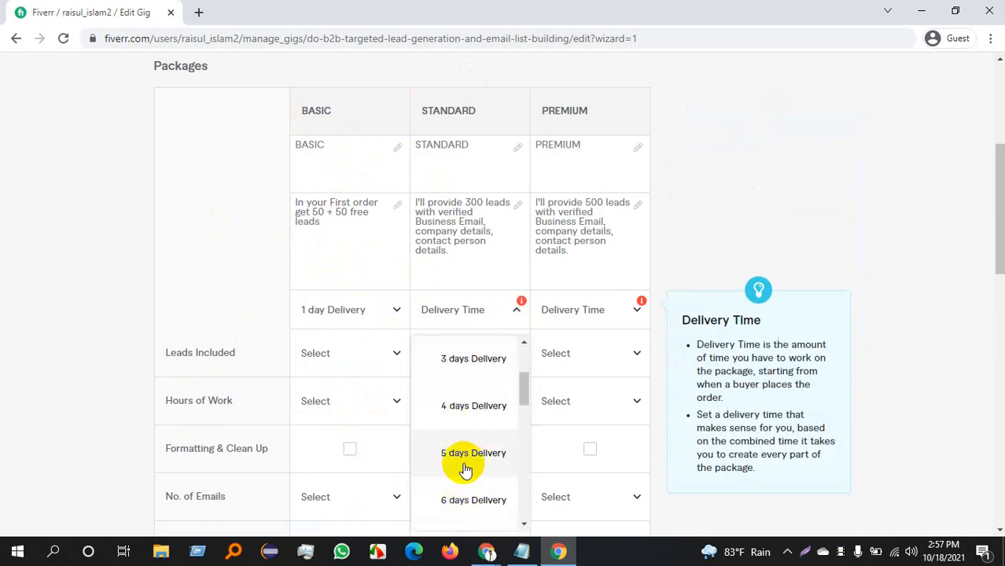
{"action": "left_click", "coordinate": [464, 454]}
- Change the lead count in the Standard package's description to 500
{"action": "left_click", "coordinate": [470, 200]}
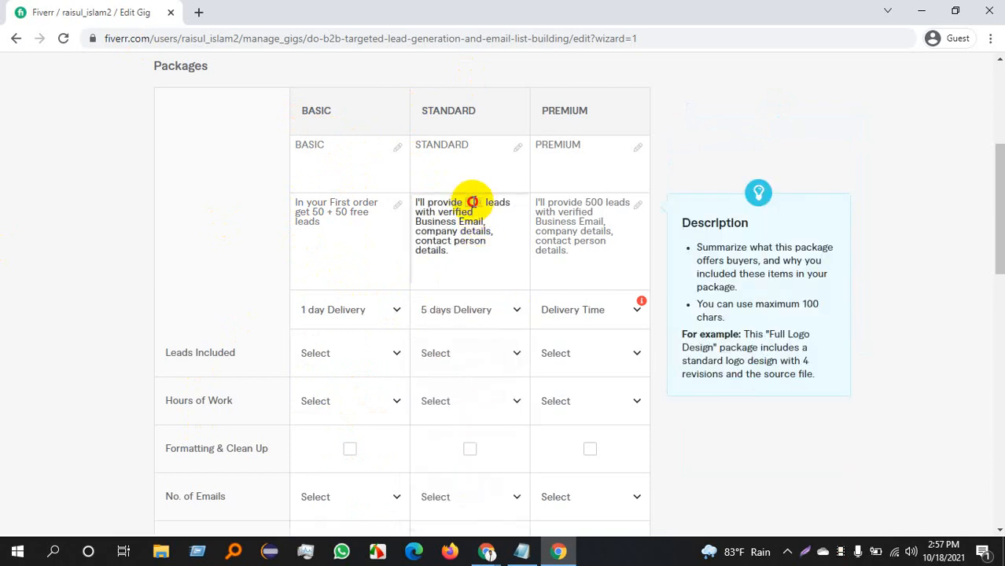
{"action": "type", "text": "300"}
{"action": "key", "text": "BackSpace"}
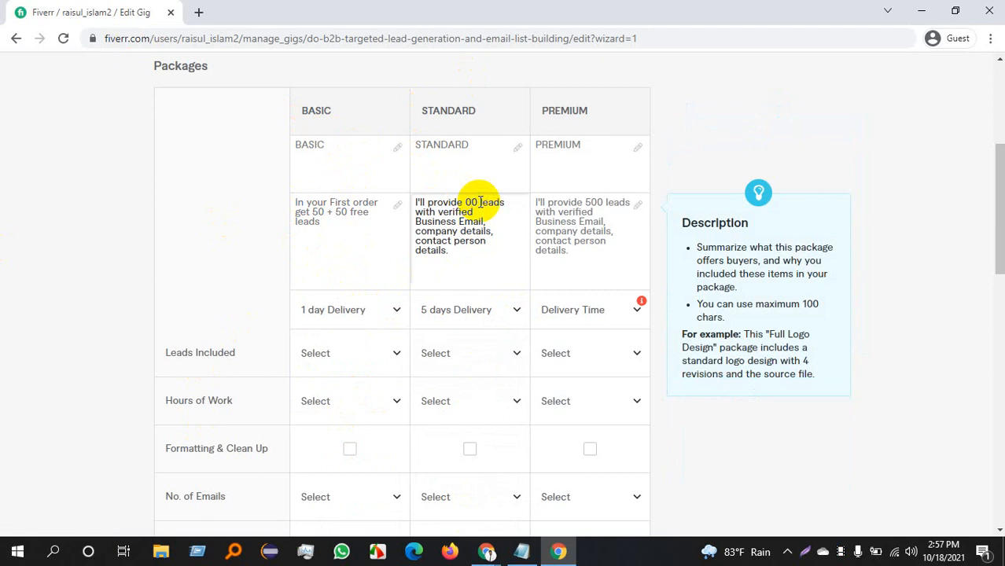
{"action": "type", "text": "5"}
- Set the Premium package's delivery time to 7 days
{"action": "scroll", "coordinate": [482, 250], "scroll_direction": "up", "scroll_amount": 1}
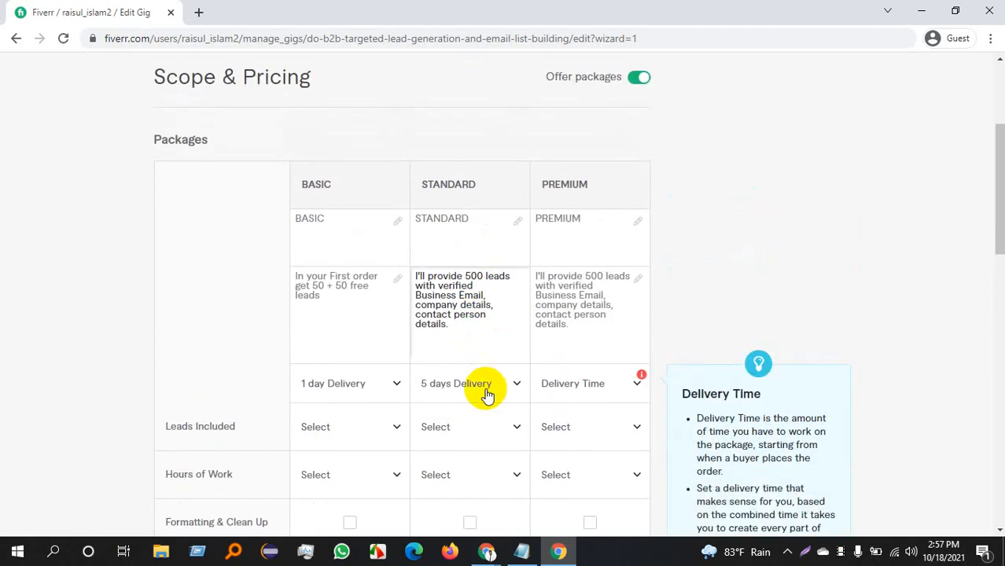
{"action": "left_click", "coordinate": [595, 386]}
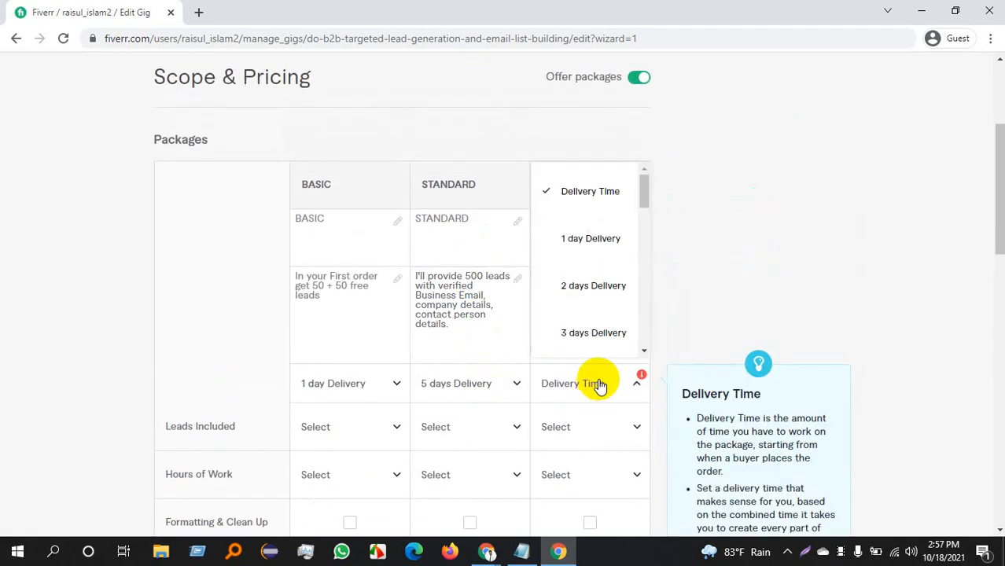
{"action": "scroll", "coordinate": [589, 250], "scroll_direction": "down", "scroll_amount": 1}
{"action": "scroll", "coordinate": [589, 250], "scroll_direction": "down", "scroll_amount": 5}
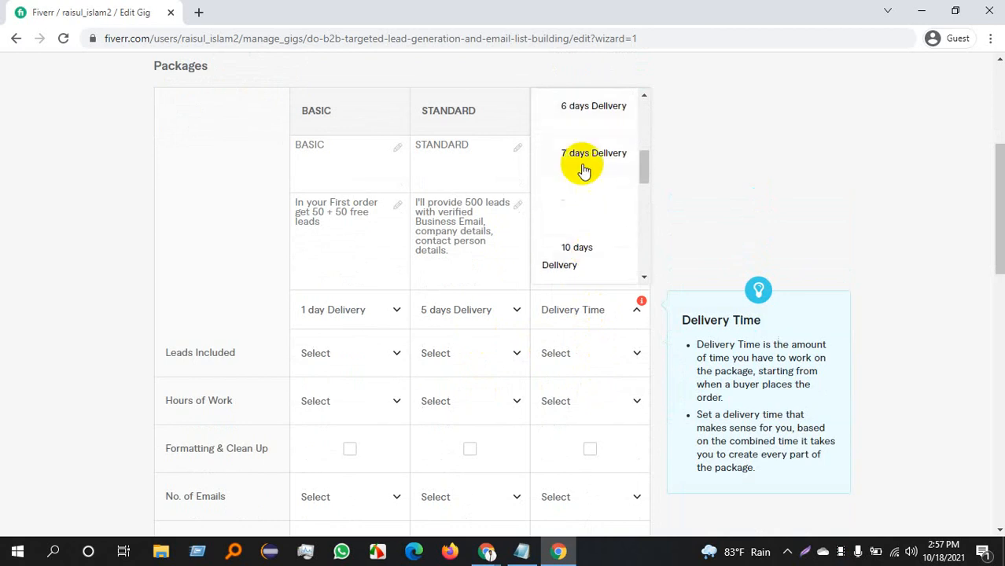
{"action": "left_click", "coordinate": [578, 161]}
- Change the lead count in the Premium package's description to 1000
{"action": "left_click", "coordinate": [616, 202]}
{"action": "left_click", "coordinate": [590, 202]}
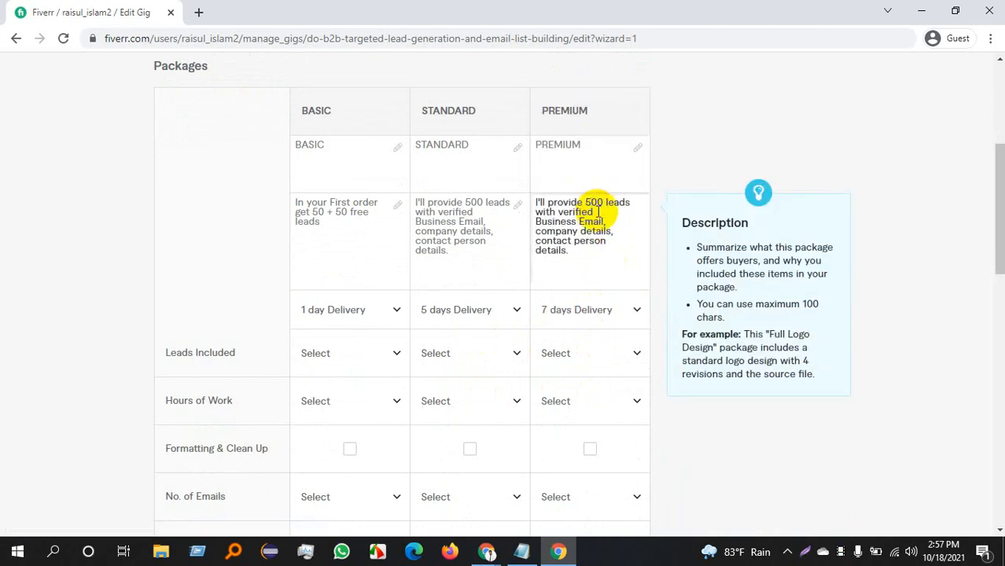
{"action": "key", "text": "BackSpace"}
{"action": "type", "text": "2"}
{"action": "key", "text": "BackSpace"}
{"action": "type", "text": "10"}
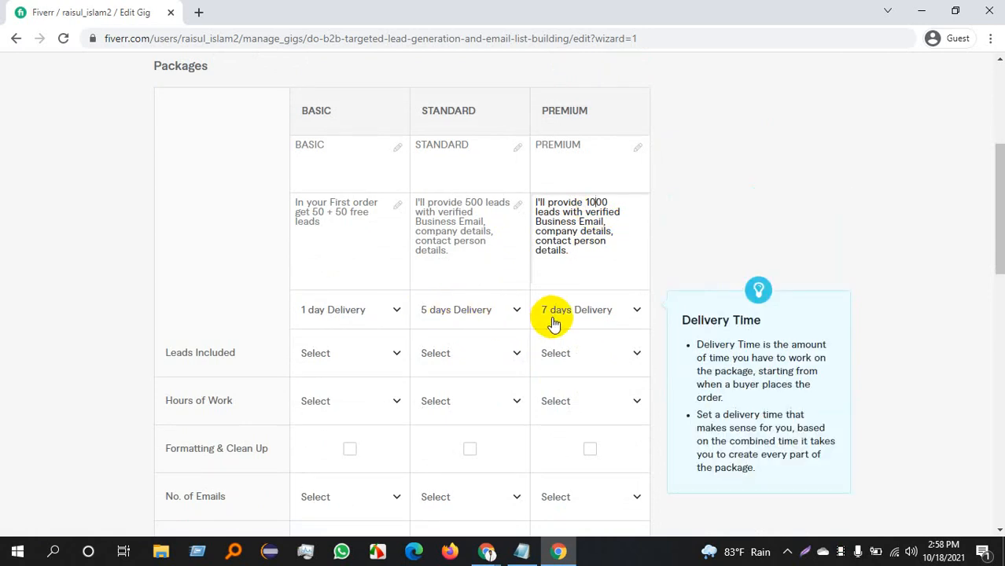
- Set Leads Included to 100 for Basic, 500 for Standard and 1000 for Premium
{"action": "left_click", "coordinate": [358, 353]}
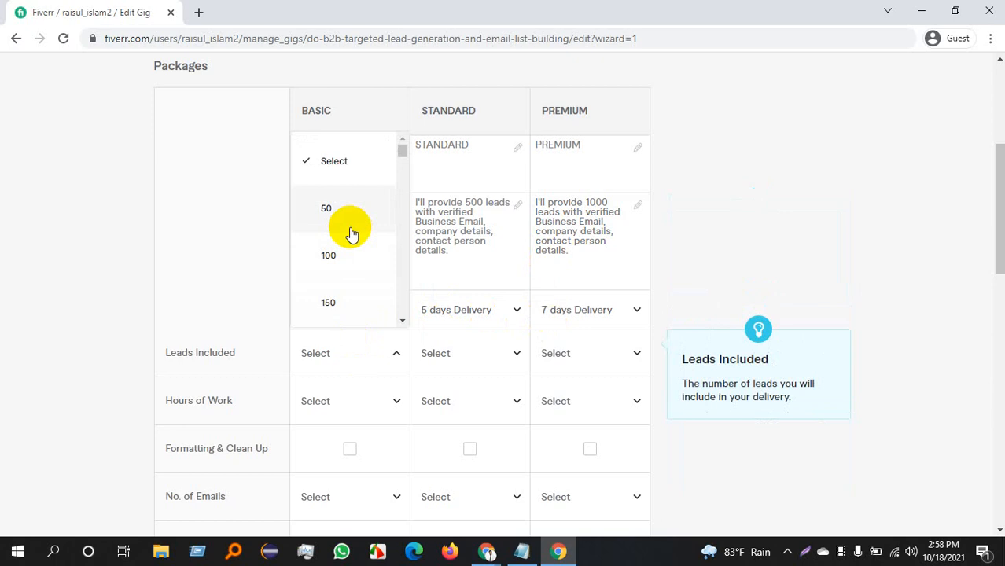
{"action": "left_click", "coordinate": [359, 277]}
{"action": "left_click", "coordinate": [460, 363]}
{"action": "scroll", "coordinate": [460, 288], "scroll_direction": "down", "scroll_amount": 2}
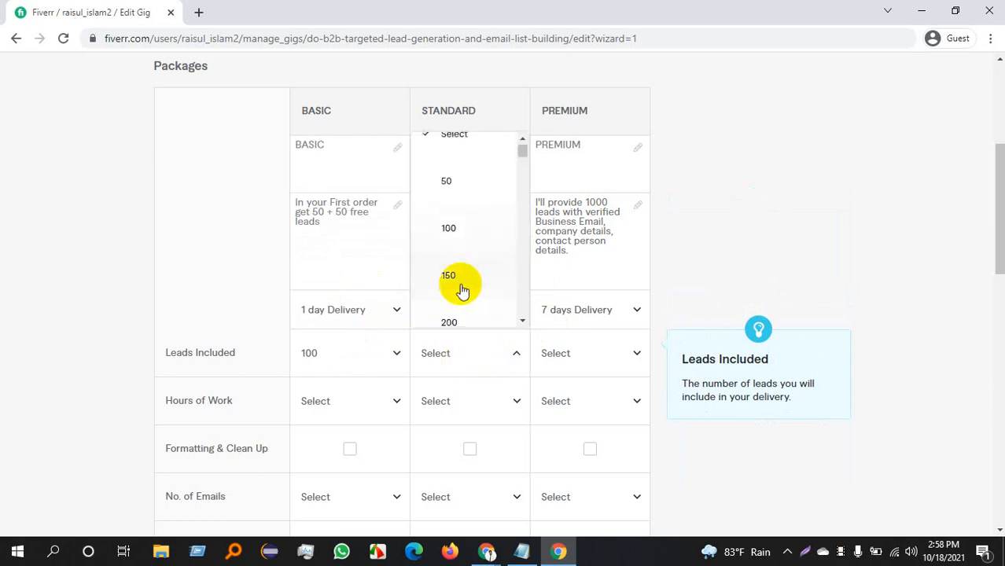
{"action": "scroll", "coordinate": [467, 295], "scroll_direction": "down", "scroll_amount": 2}
{"action": "scroll", "coordinate": [475, 303], "scroll_direction": "down", "scroll_amount": 3}
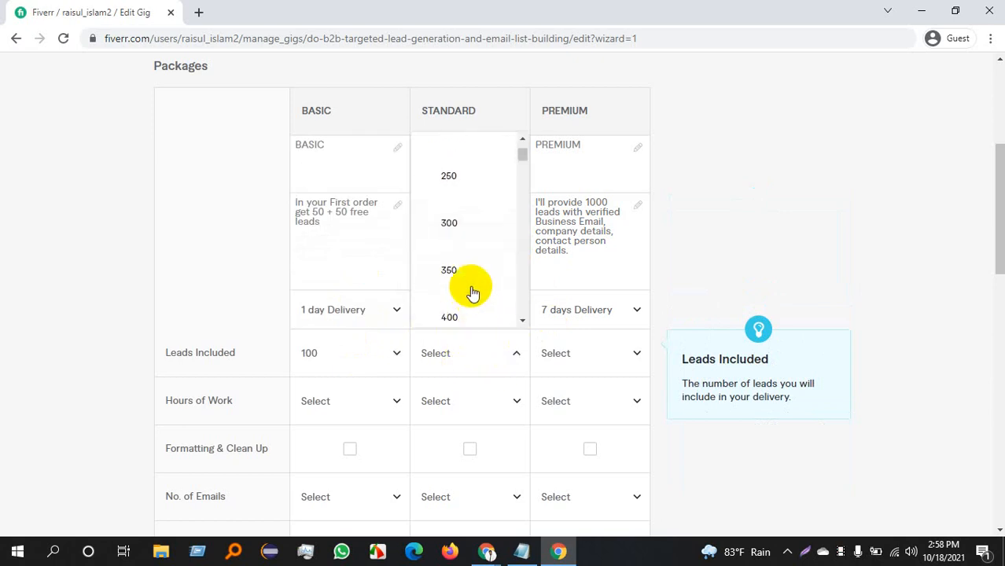
{"action": "scroll", "coordinate": [465, 295], "scroll_direction": "down", "scroll_amount": 2}
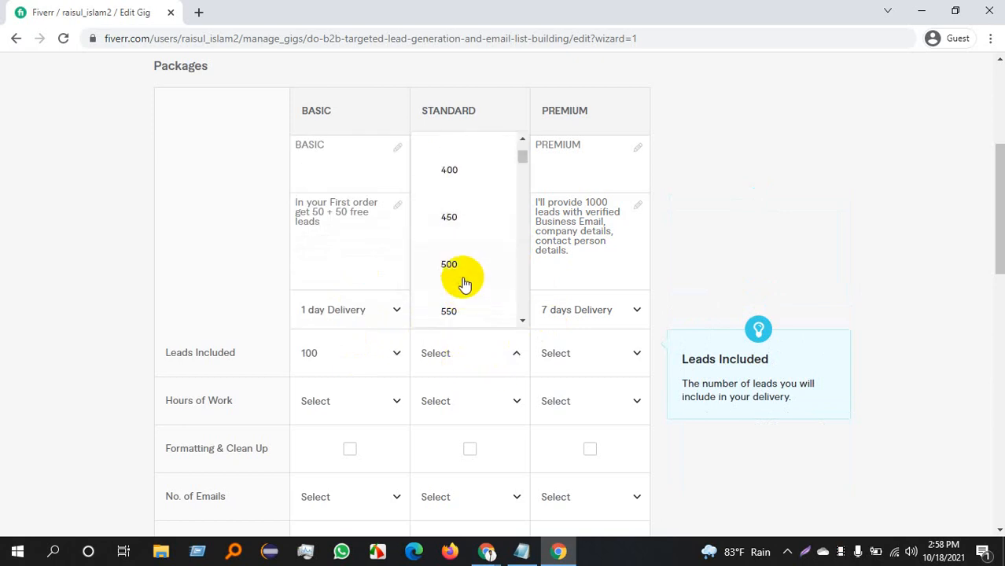
{"action": "left_click", "coordinate": [466, 275]}
{"action": "left_click", "coordinate": [578, 355]}
{"action": "scroll", "coordinate": [569, 285], "scroll_direction": "down", "scroll_amount": 7}
{"action": "scroll", "coordinate": [574, 287], "scroll_direction": "down", "scroll_amount": 10}
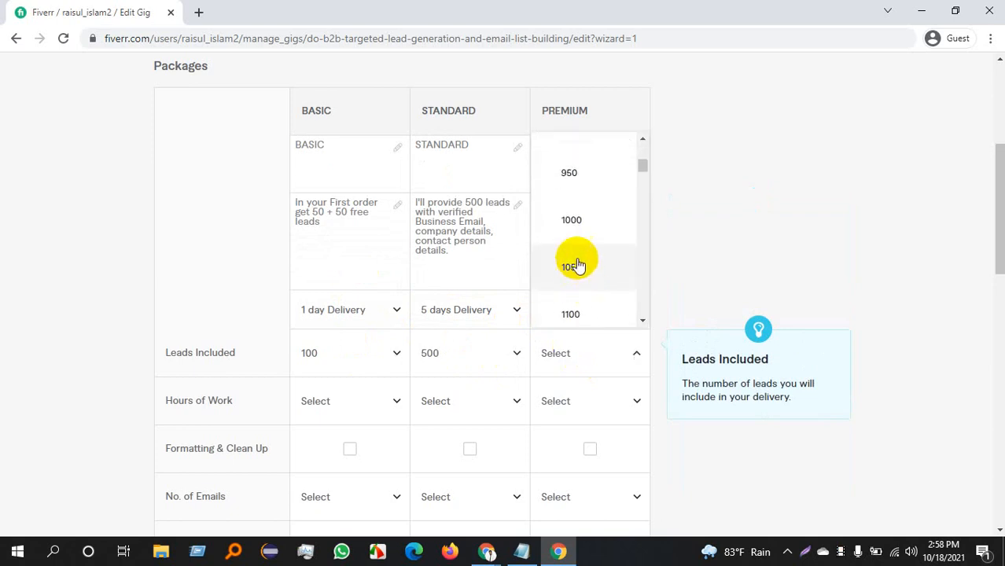
{"action": "left_click", "coordinate": [577, 220]}
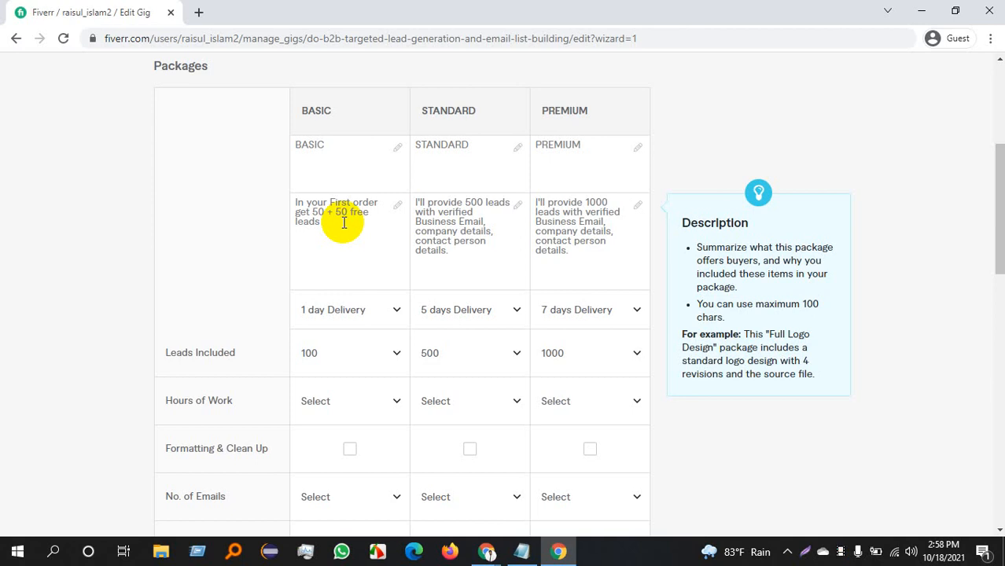
- Include Formatting & Clean Up in the Basic, Standard and Premium packages
{"action": "scroll", "coordinate": [344, 222], "scroll_direction": "down", "scroll_amount": 3}
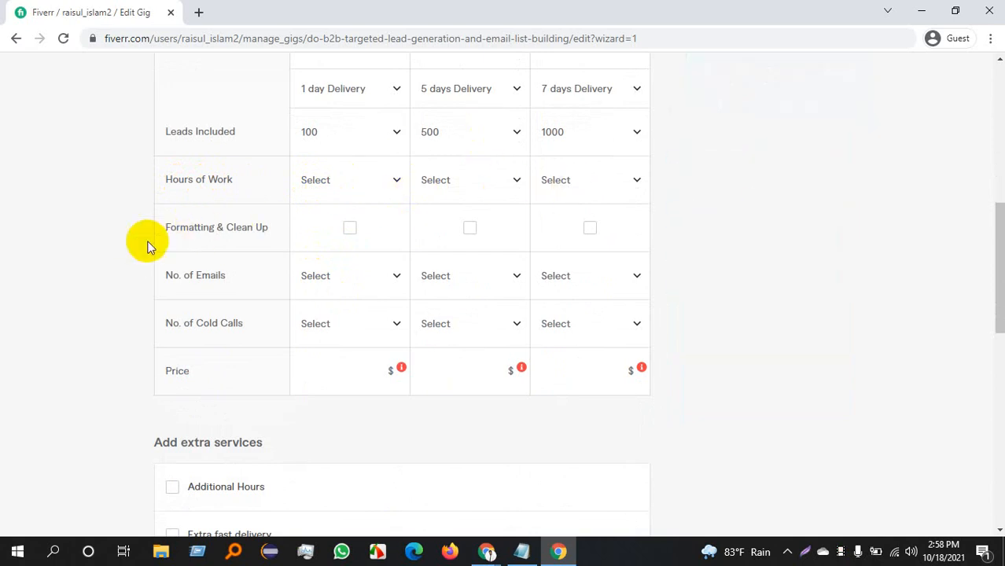
{"action": "left_click", "coordinate": [349, 228]}
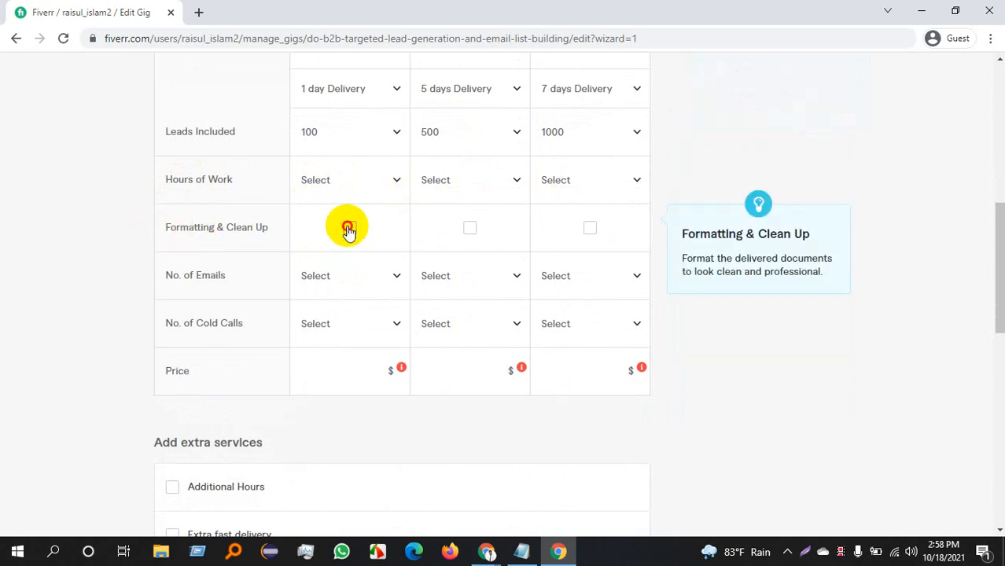
{"action": "left_click", "coordinate": [469, 228]}
{"action": "left_click", "coordinate": [590, 228]}
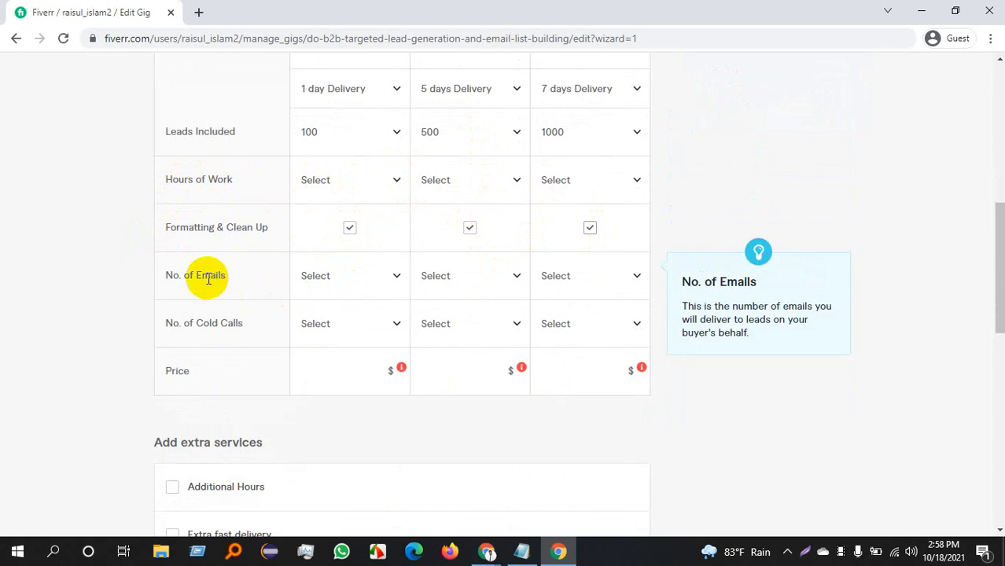
{"action": "left_click_drag", "start_coordinate": [161, 276], "coordinate": [315, 287]}
{"action": "left_click", "coordinate": [340, 285]}
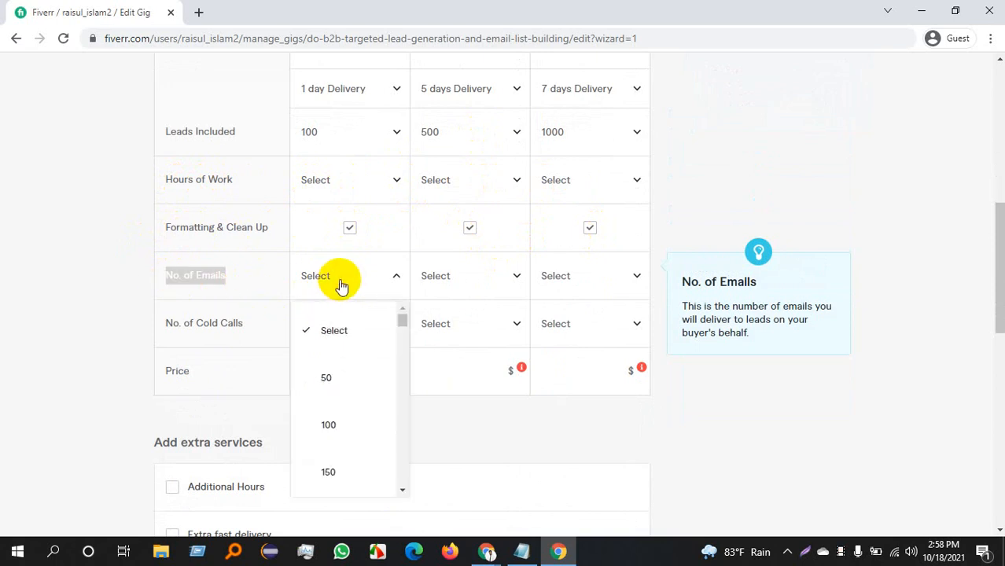
{"action": "left_click", "coordinate": [340, 284]}
{"action": "left_click", "coordinate": [342, 285]}
{"action": "left_click", "coordinate": [343, 285]}
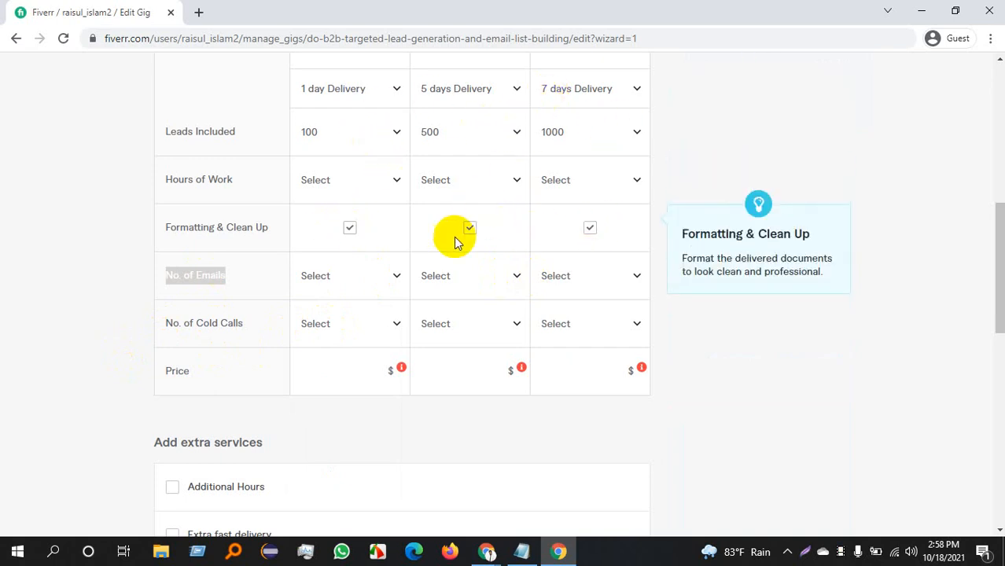
- Set the Basic package's price to $5
{"action": "scroll", "coordinate": [377, 275], "scroll_direction": "down", "scroll_amount": 1}
{"action": "left_click", "coordinate": [345, 296]}
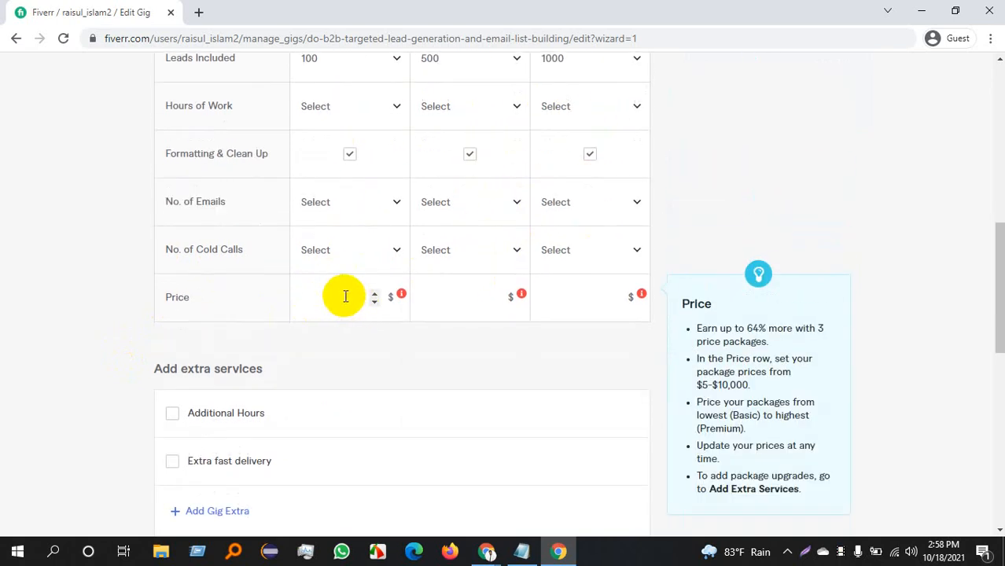
{"action": "type", "text": "5"}
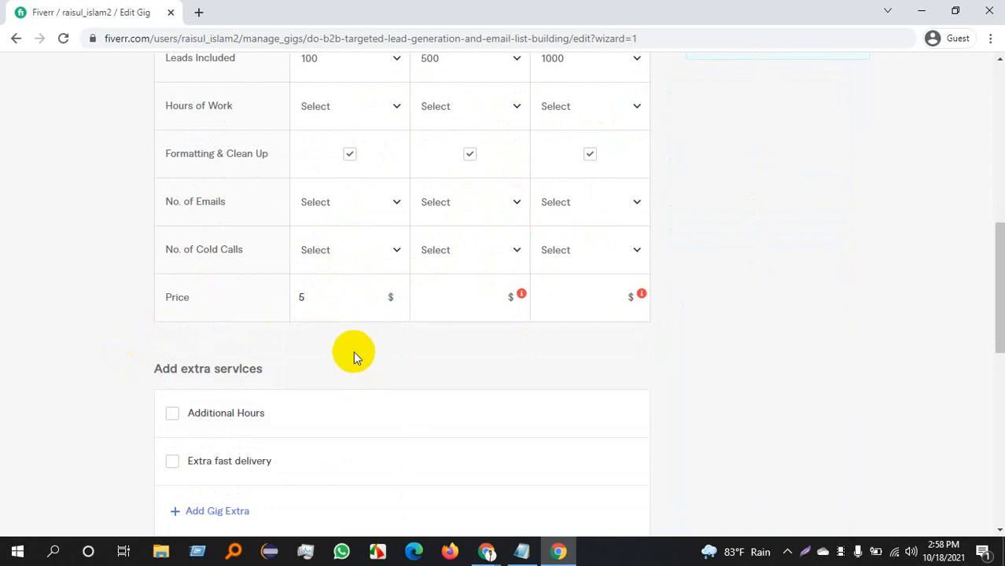
- Switch to the Google Meet call and toggle the microphone
{"action": "scroll", "coordinate": [173, 307], "scroll_direction": "up", "scroll_amount": 3}
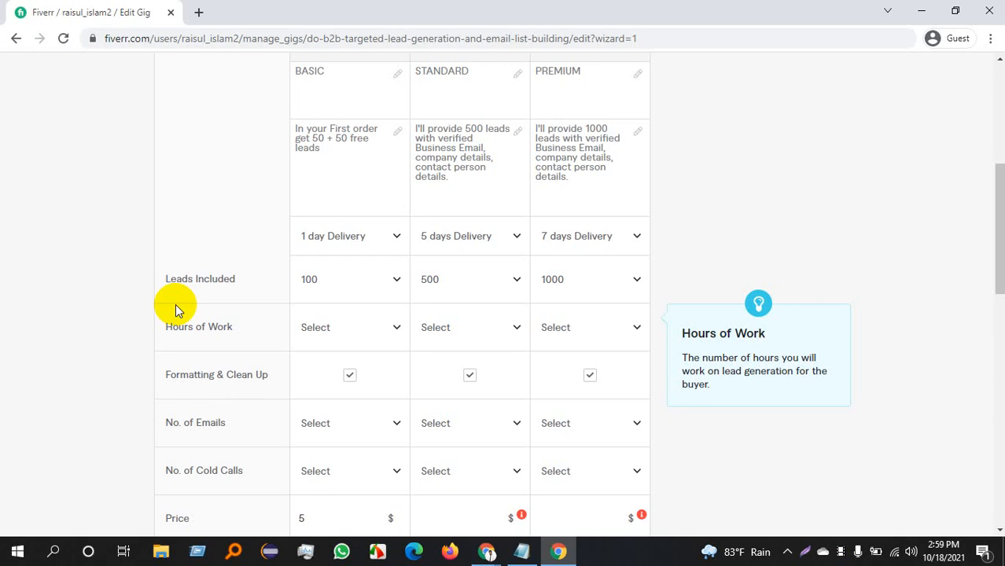
{"action": "left_click", "coordinate": [481, 551]}
{"action": "left_click", "coordinate": [444, 518]}
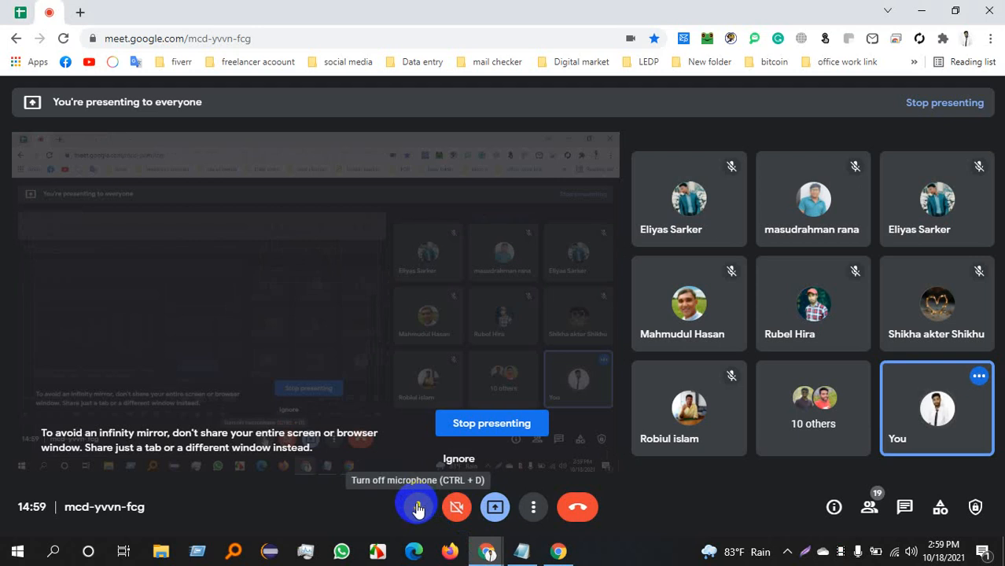
- Toggle the Google Meet microphone off and on, and switch back to the Fiverr gig editor
{"action": "left_click", "coordinate": [418, 508]}
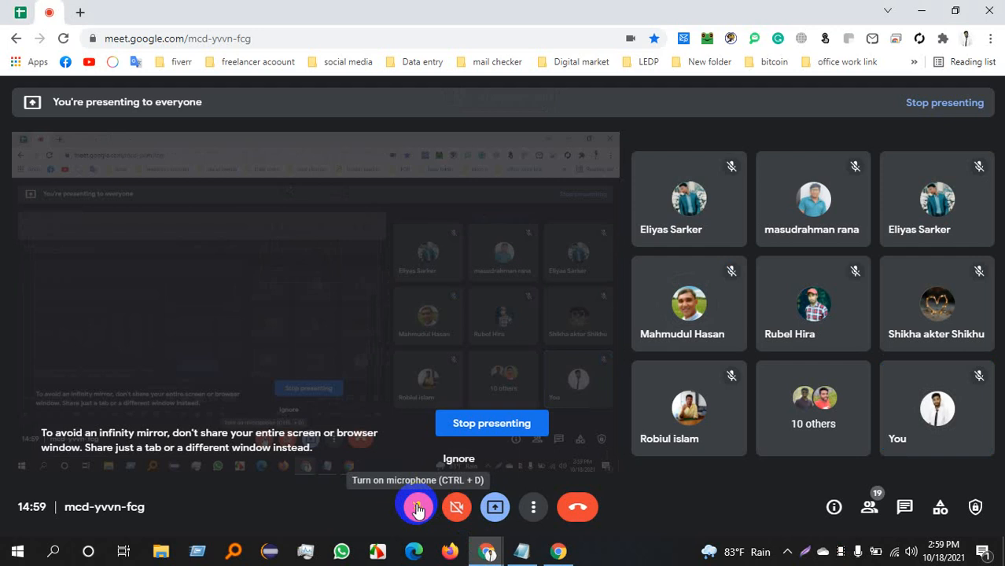
{"action": "left_click", "coordinate": [418, 508]}
{"action": "left_click", "coordinate": [558, 551]}
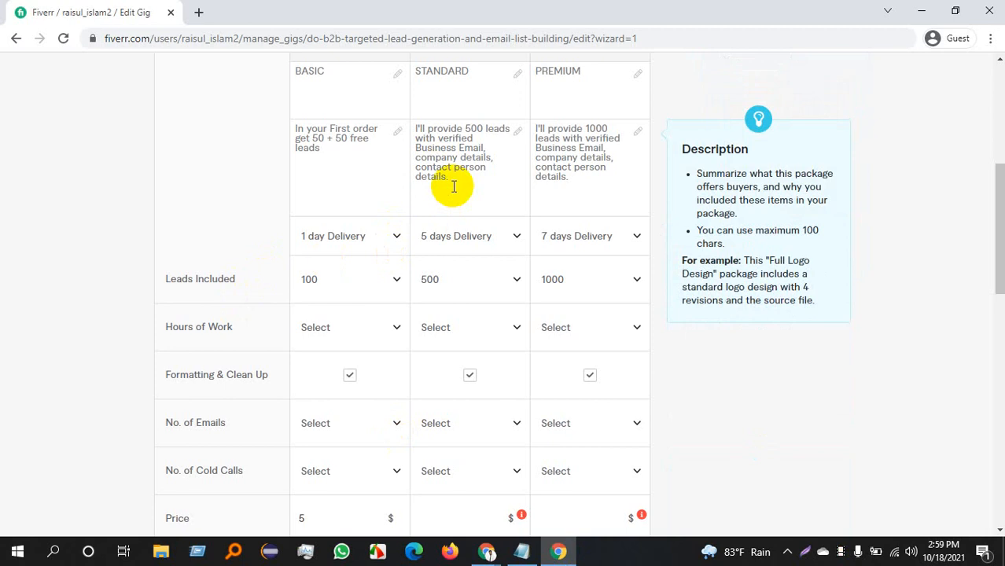
- Review the Standard package's description and enter $80 as its price
{"action": "scroll", "coordinate": [358, 267], "scroll_direction": "down", "scroll_amount": 1}
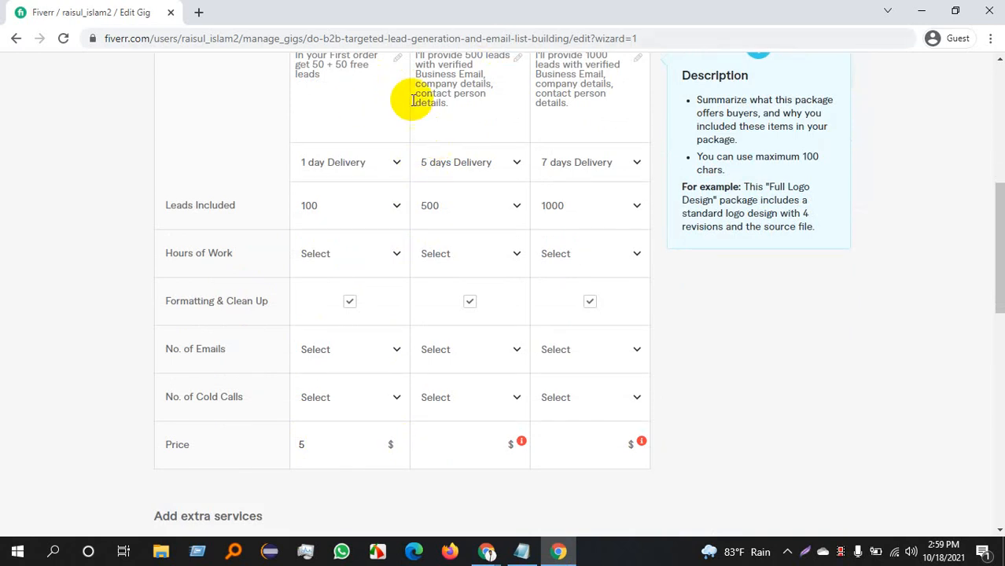
{"action": "left_click", "coordinate": [452, 110]}
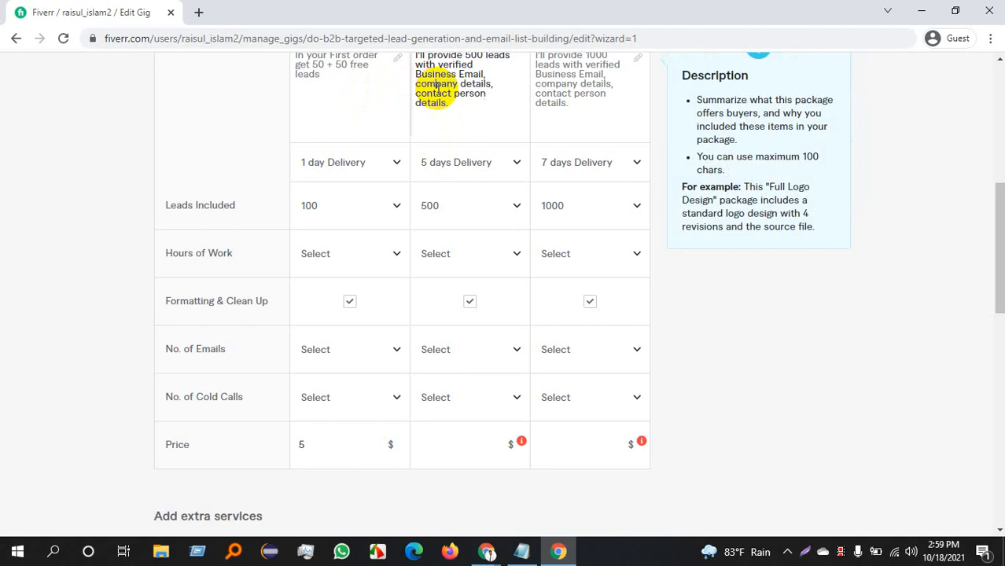
{"action": "scroll", "coordinate": [465, 98], "scroll_direction": "up", "scroll_amount": 2}
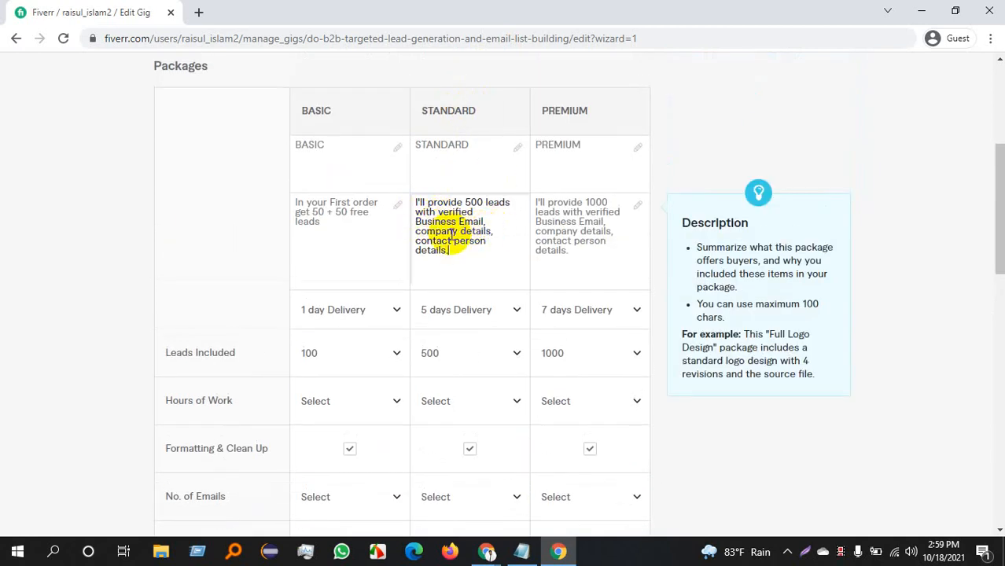
{"action": "scroll", "coordinate": [464, 274], "scroll_direction": "down", "scroll_amount": 3}
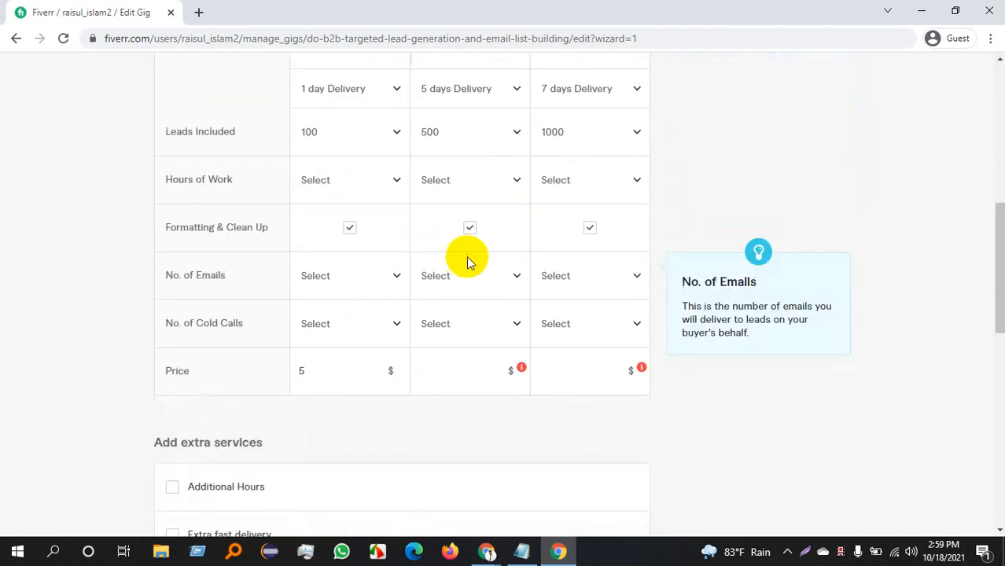
{"action": "left_click", "coordinate": [459, 372]}
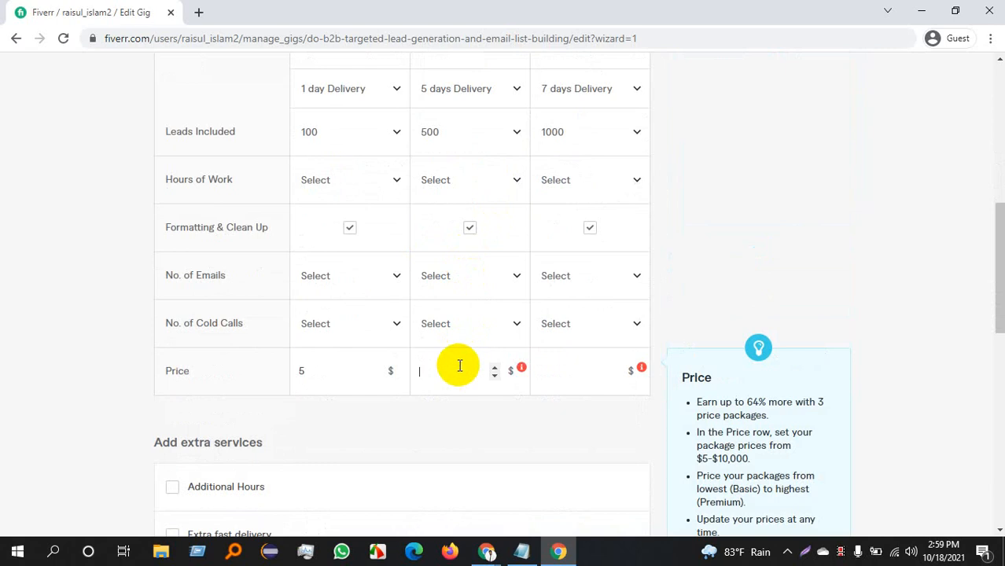
{"action": "type", "text": "80"}
{"action": "left_click", "coordinate": [448, 433]}
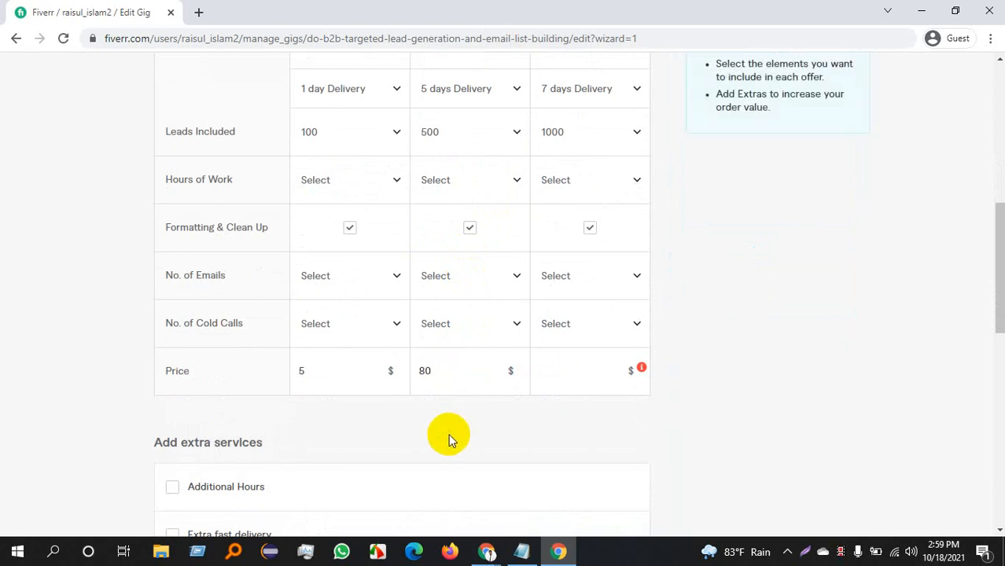
- Replace the Standard package's price with $70 and then $60
{"action": "left_click_drag", "start_coordinate": [444, 374], "coordinate": [415, 367]}
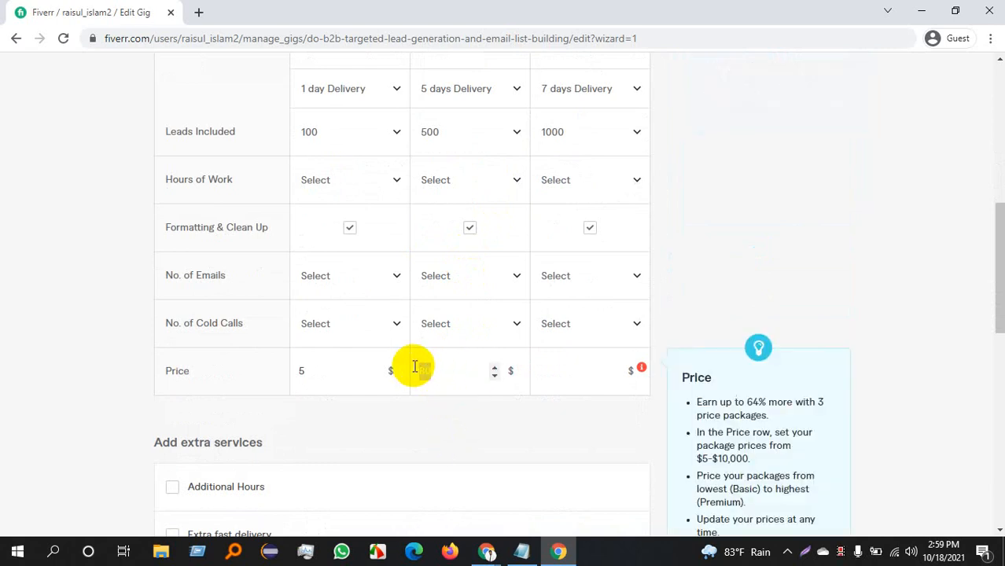
{"action": "type", "text": "70"}
{"action": "key", "text": "BackSpace"}
{"action": "key", "text": "BackSpace"}
{"action": "type", "text": "60"}
{"action": "left_click", "coordinate": [417, 424]}
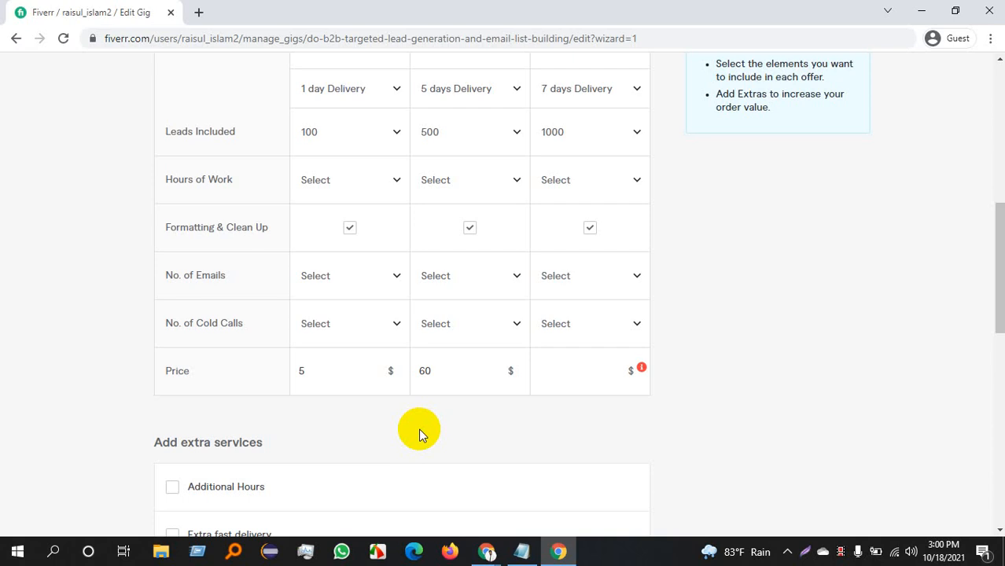
- Set the Standard package's price to $80
{"action": "double_click", "coordinate": [424, 371]}
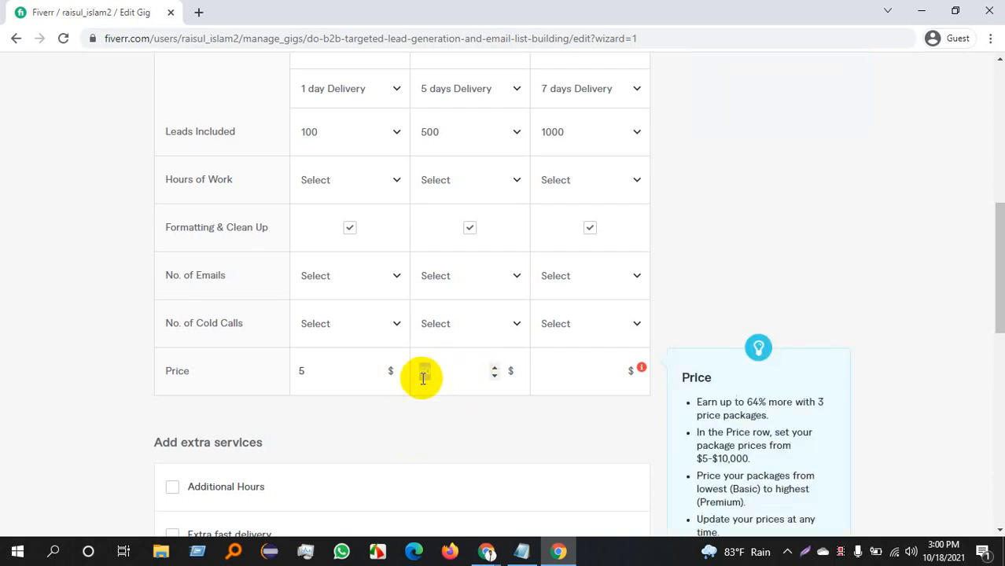
{"action": "left_click", "coordinate": [448, 442]}
{"action": "left_click", "coordinate": [437, 387]}
{"action": "double_click", "coordinate": [425, 371]}
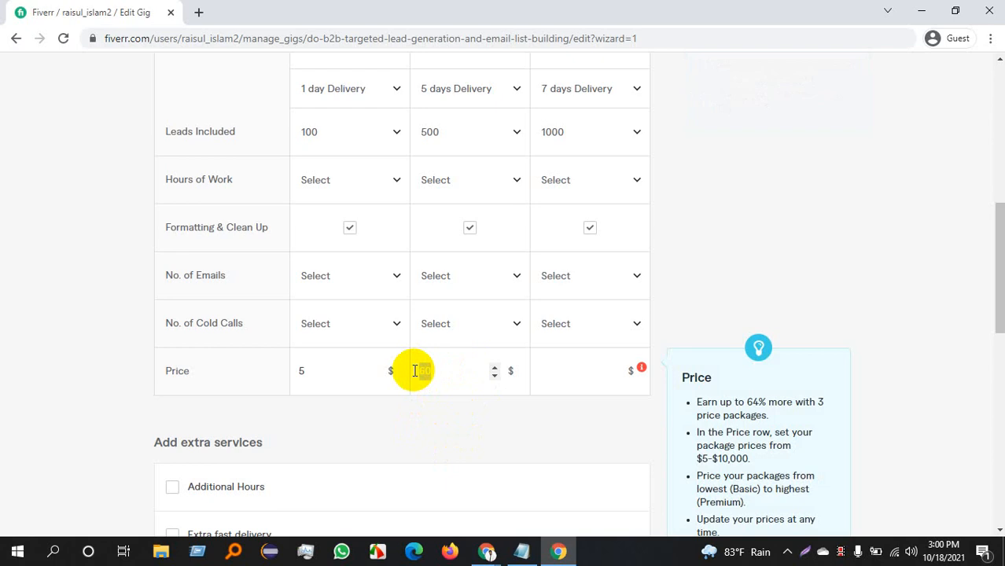
{"action": "type", "text": "80"}
- Review the Standard and Premium package descriptions against the delivery times, leads included and prices
{"action": "scroll", "coordinate": [555, 287], "scroll_direction": "up", "scroll_amount": 4}
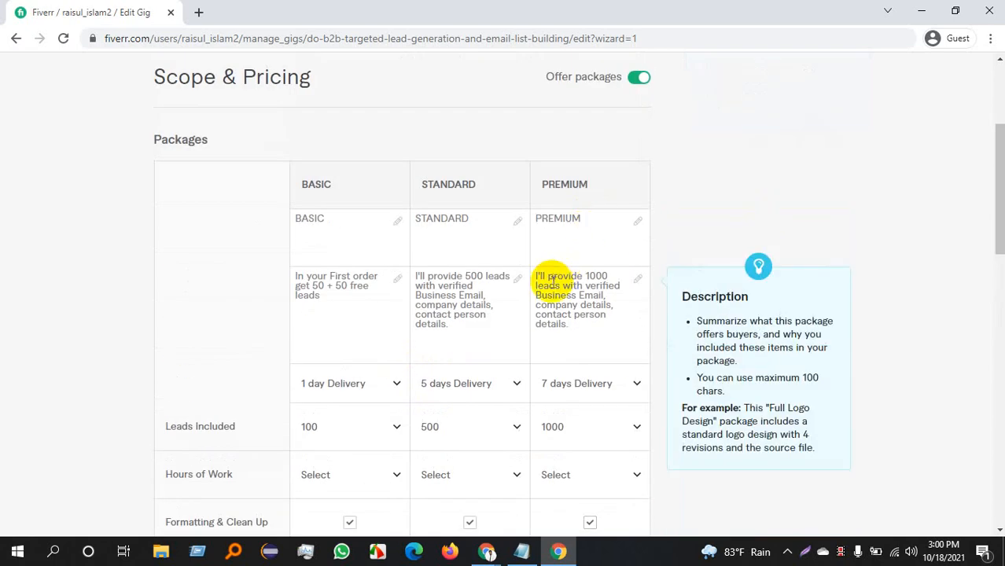
{"action": "scroll", "coordinate": [552, 282], "scroll_direction": "down", "scroll_amount": 4}
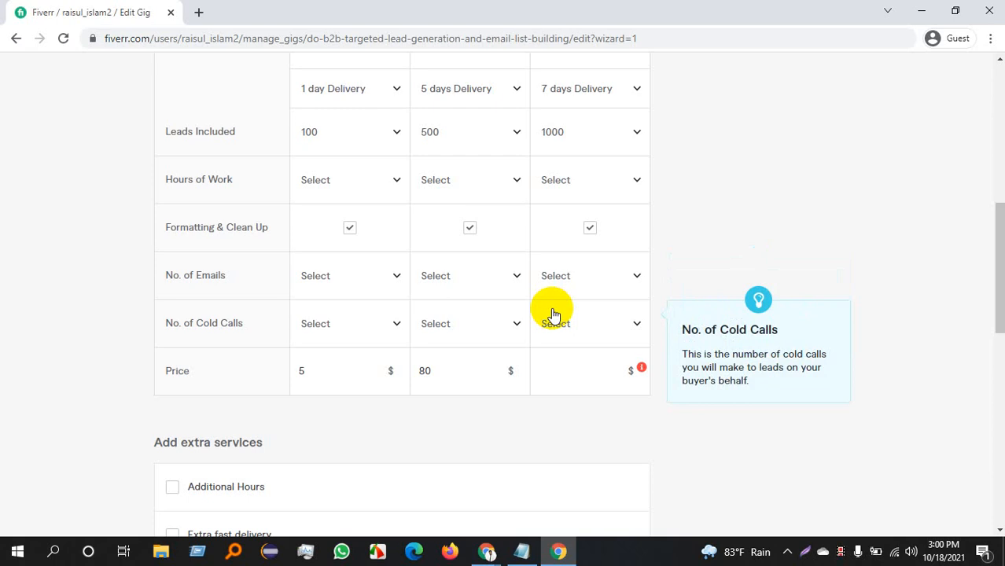
{"action": "scroll", "coordinate": [503, 299], "scroll_direction": "up", "scroll_amount": 3}
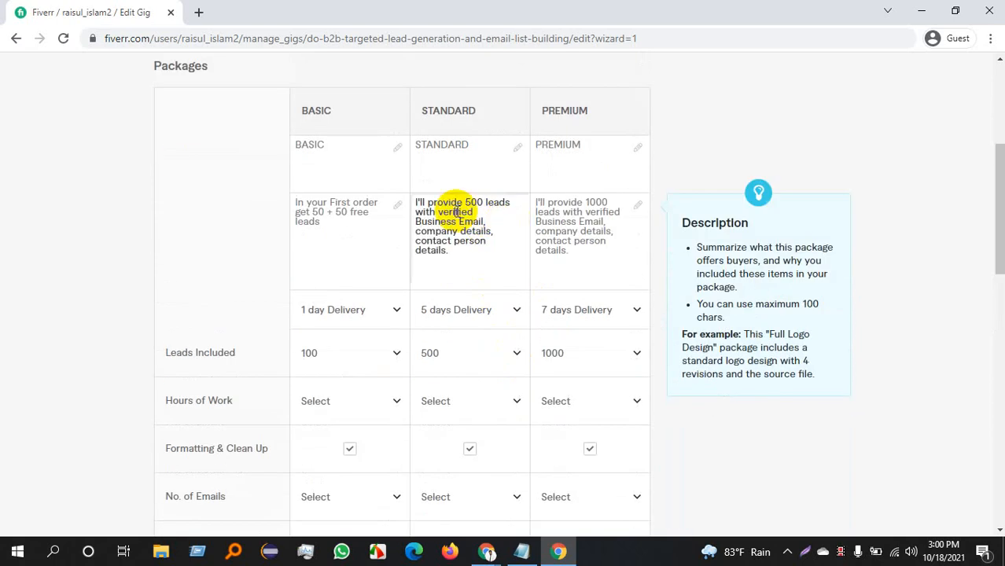
{"action": "double_click", "coordinate": [456, 212]}
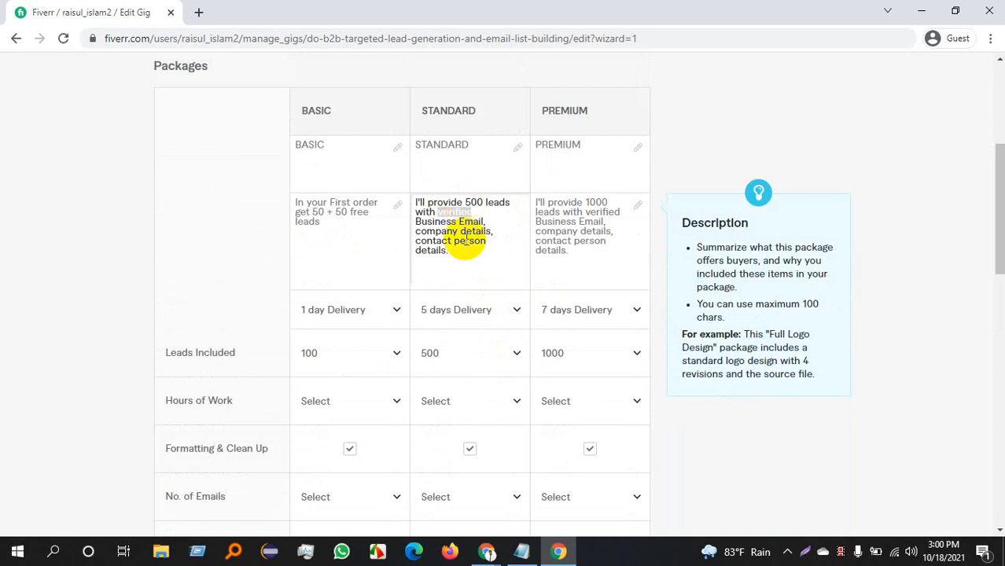
{"action": "scroll", "coordinate": [463, 275], "scroll_direction": "down", "scroll_amount": 3}
{"action": "scroll", "coordinate": [515, 181], "scroll_direction": "up", "scroll_amount": 1}
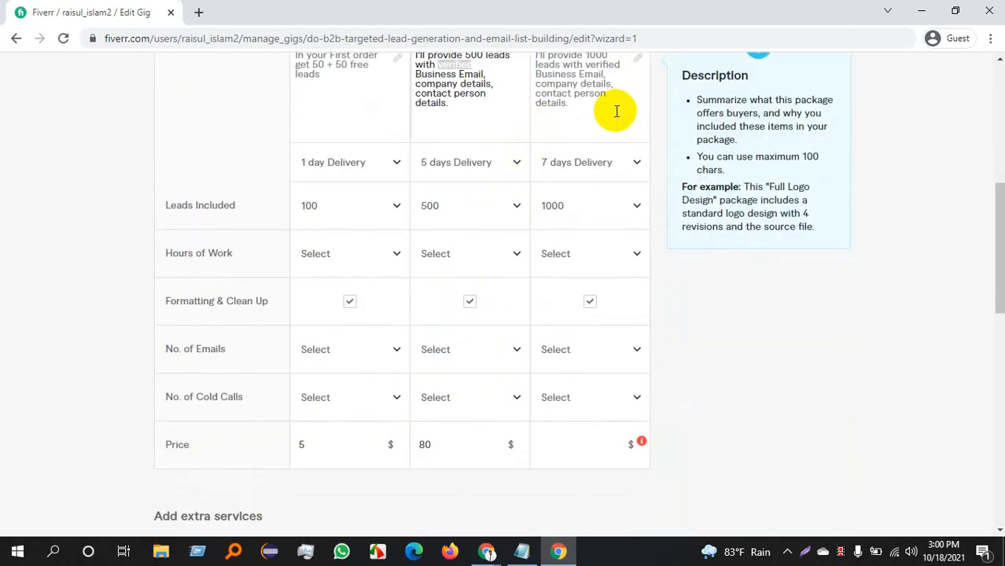
{"action": "left_click_drag", "start_coordinate": [616, 111], "coordinate": [557, 99]}
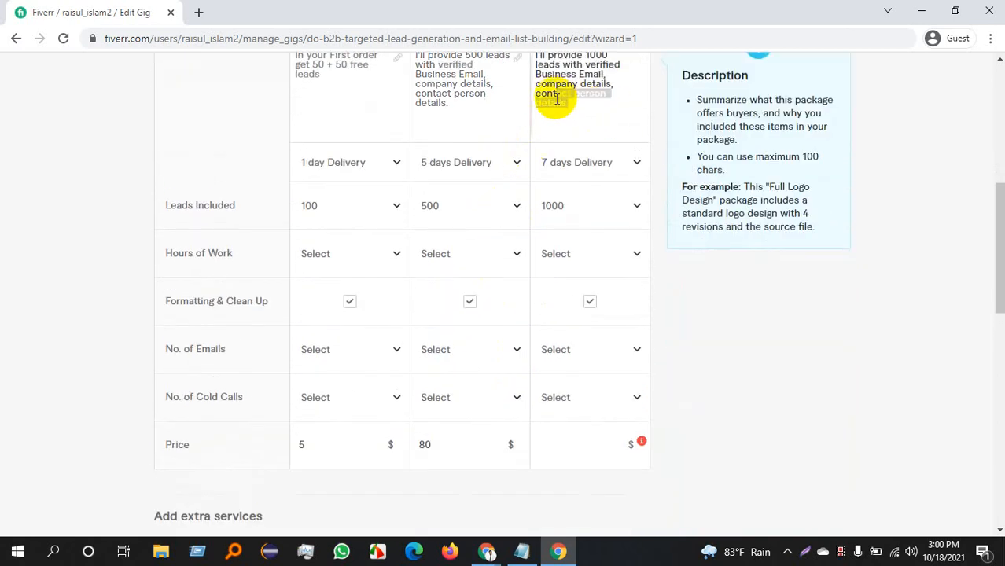
{"action": "left_click", "coordinate": [556, 102]}
{"action": "scroll", "coordinate": [554, 112], "scroll_direction": "up", "scroll_amount": 2}
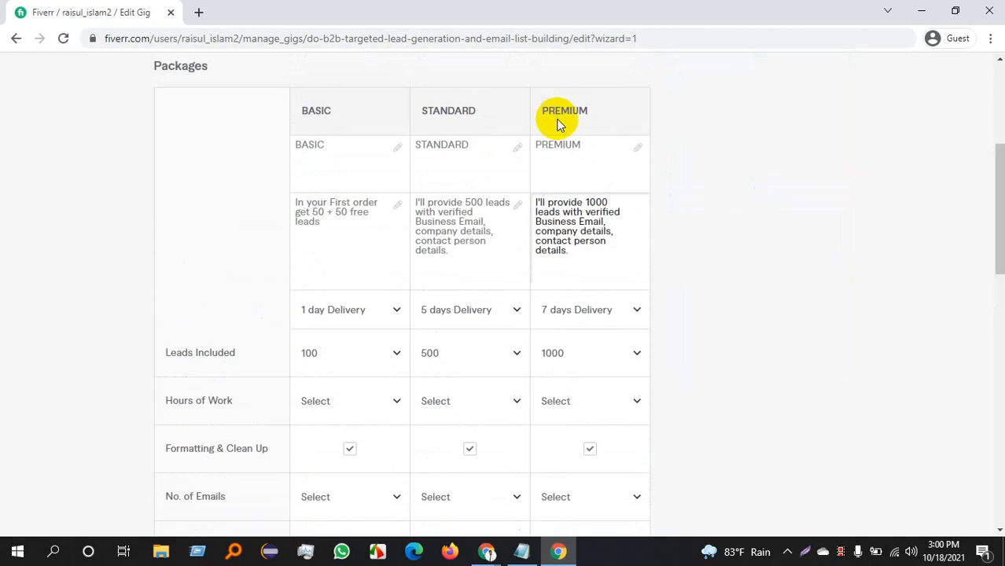
{"action": "scroll", "coordinate": [561, 124], "scroll_direction": "down", "scroll_amount": 2}
- Set the Premium package's price to $150
{"action": "left_click", "coordinate": [549, 441]}
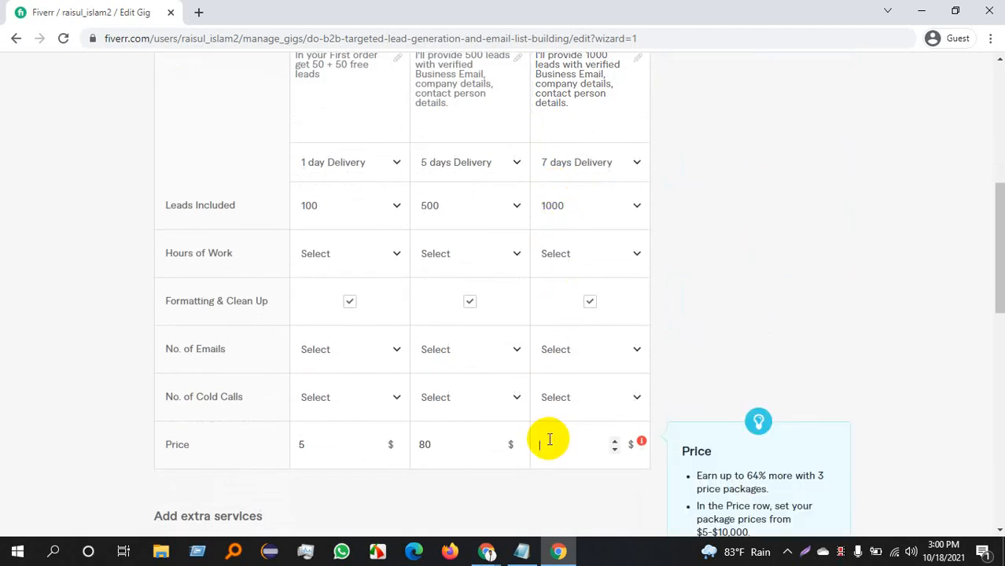
{"action": "type", "text": "150"}
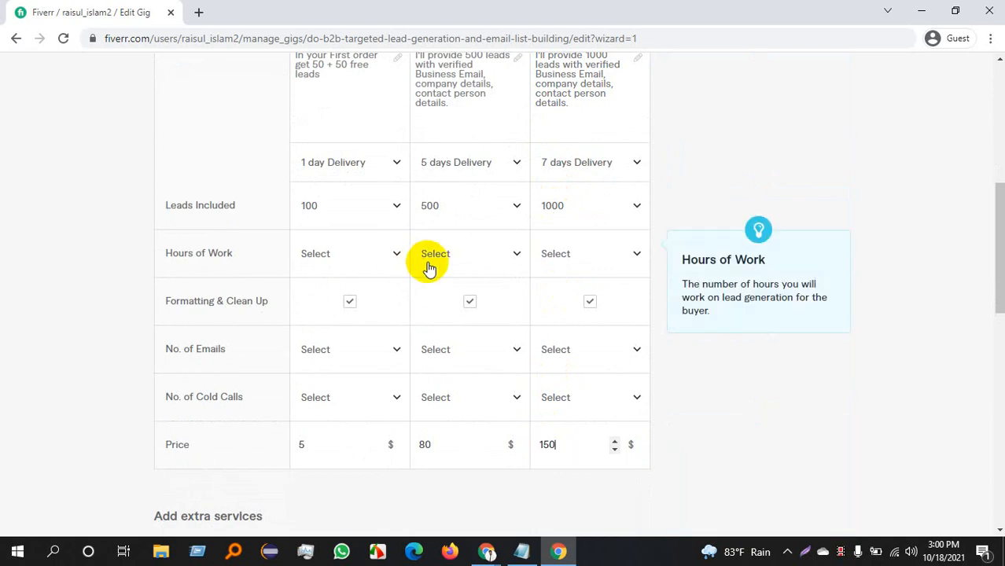
{"action": "scroll", "coordinate": [348, 143], "scroll_direction": "up", "scroll_amount": 1}
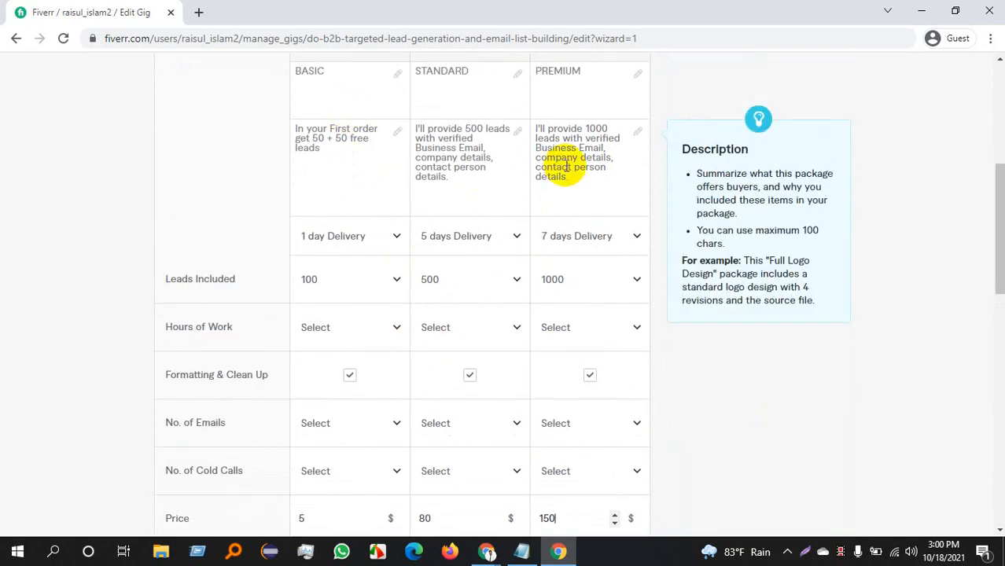
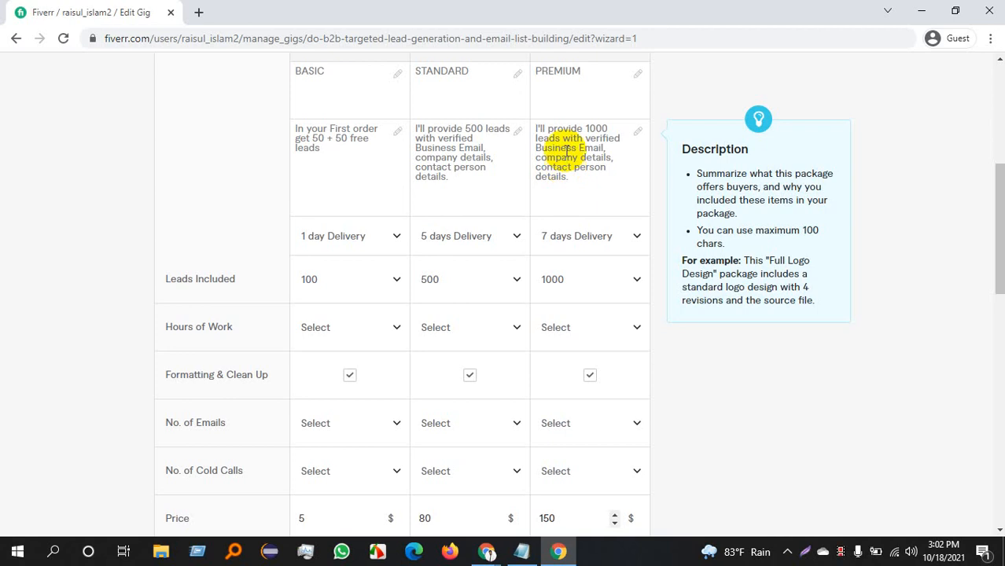
- Review the Basic package's description, the three package prices and the available extra services
{"action": "left_click_drag", "start_coordinate": [336, 152], "coordinate": [282, 126]}
{"action": "left_click", "coordinate": [297, 143]}
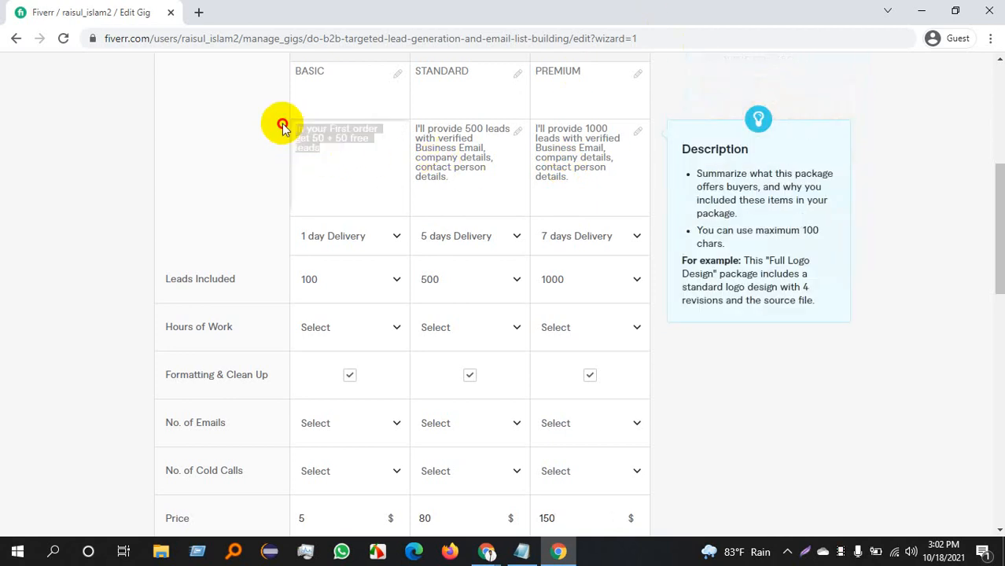
{"action": "left_click", "coordinate": [341, 151]}
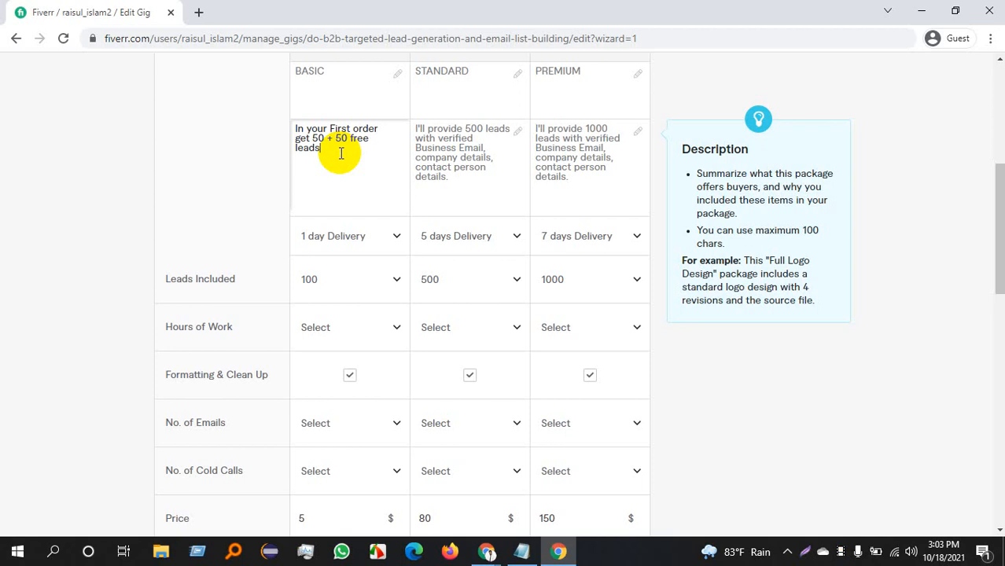
{"action": "scroll", "coordinate": [340, 153], "scroll_direction": "up", "scroll_amount": 1}
{"action": "scroll", "coordinate": [340, 158], "scroll_direction": "up", "scroll_amount": 3}
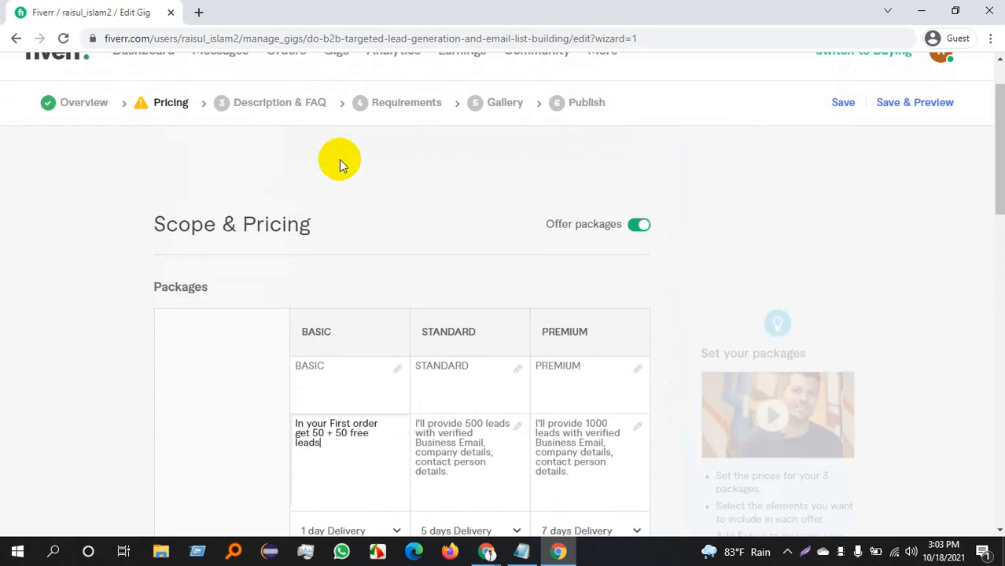
{"action": "scroll", "coordinate": [338, 165], "scroll_direction": "down", "scroll_amount": 6}
{"action": "scroll", "coordinate": [338, 177], "scroll_direction": "down", "scroll_amount": 2}
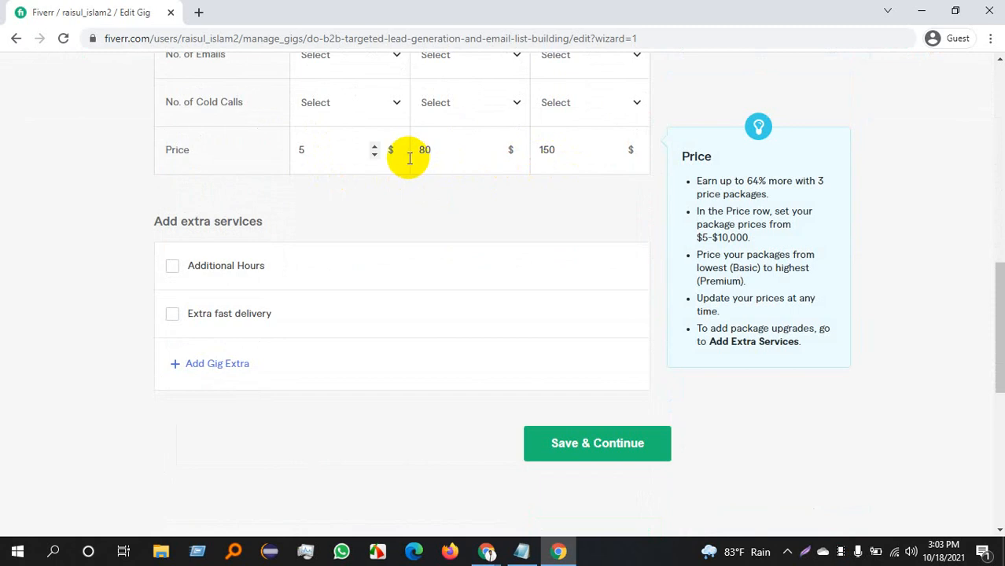
{"action": "scroll", "coordinate": [408, 157], "scroll_direction": "up", "scroll_amount": 2}
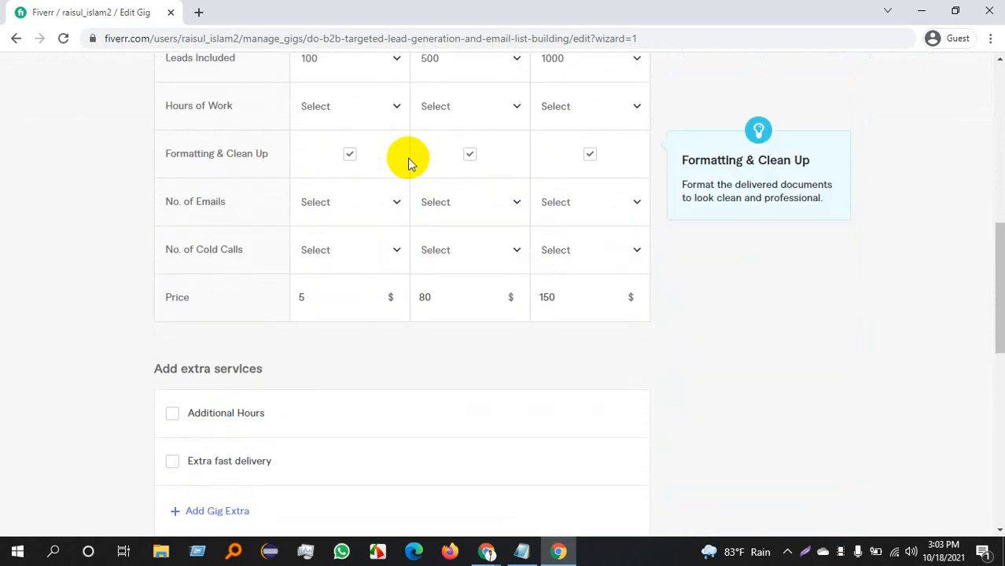
{"action": "scroll", "coordinate": [408, 163], "scroll_direction": "down", "scroll_amount": 2}
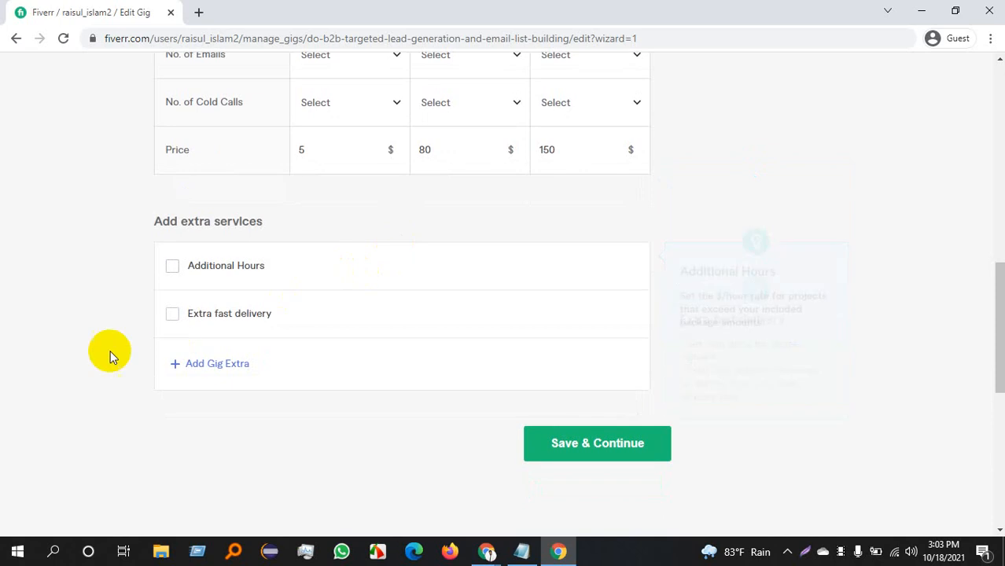
{"action": "scroll", "coordinate": [326, 328], "scroll_direction": "up", "scroll_amount": 1}
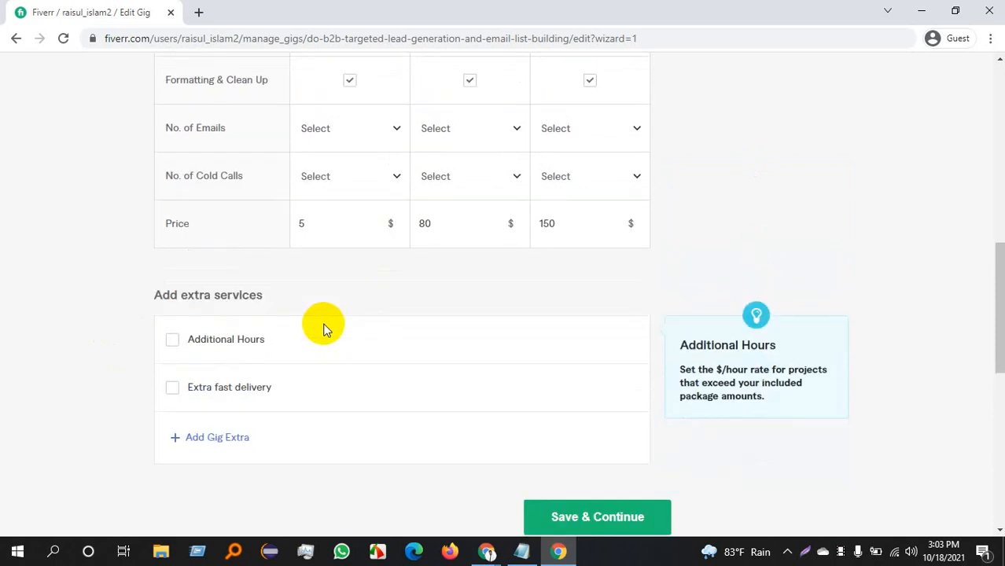
{"action": "scroll", "coordinate": [326, 328], "scroll_direction": "up", "scroll_amount": 4}
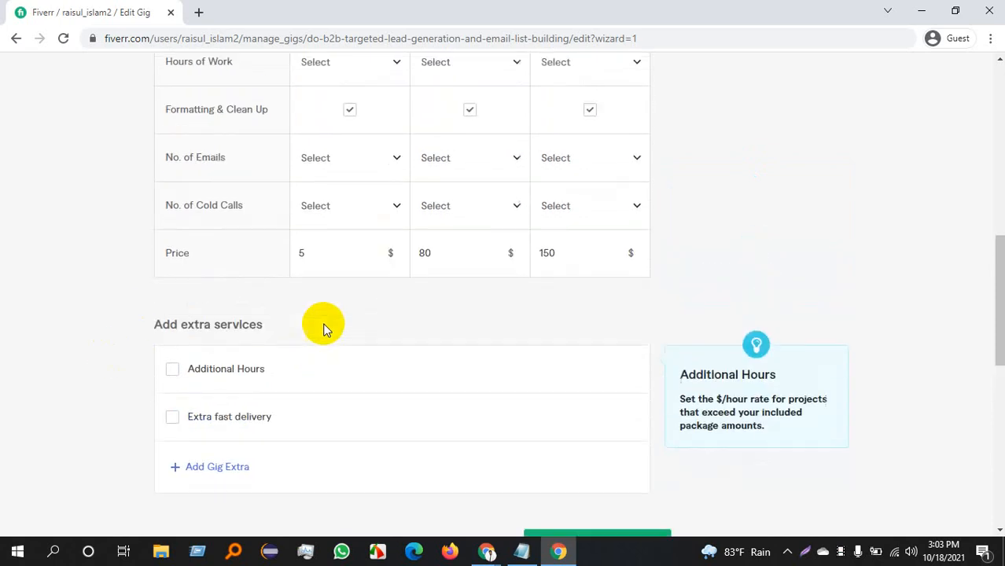
{"action": "scroll", "coordinate": [367, 341], "scroll_direction": "down", "scroll_amount": 1}
{"action": "scroll", "coordinate": [366, 340], "scroll_direction": "up", "scroll_amount": 1}
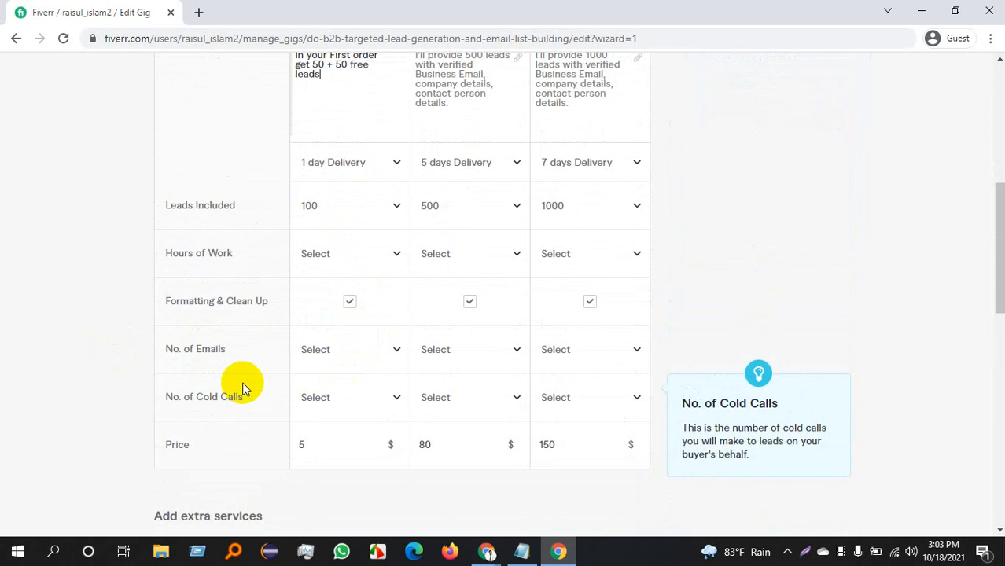
- Set the number of emails to 50 for Basic, 500 for Standard and 1000 for Premium
{"action": "left_click", "coordinate": [395, 351]}
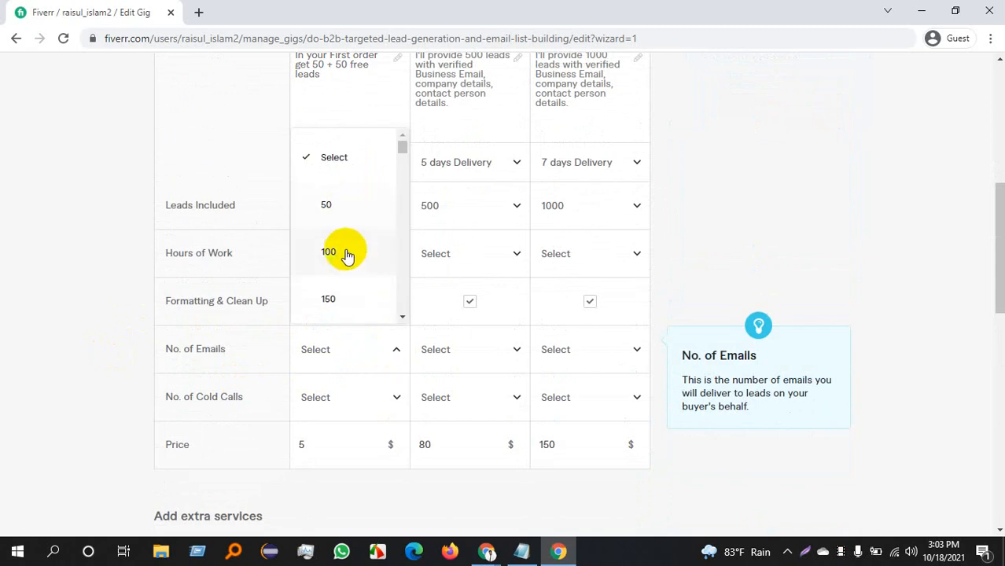
{"action": "left_click", "coordinate": [343, 209]}
{"action": "left_click", "coordinate": [484, 365]}
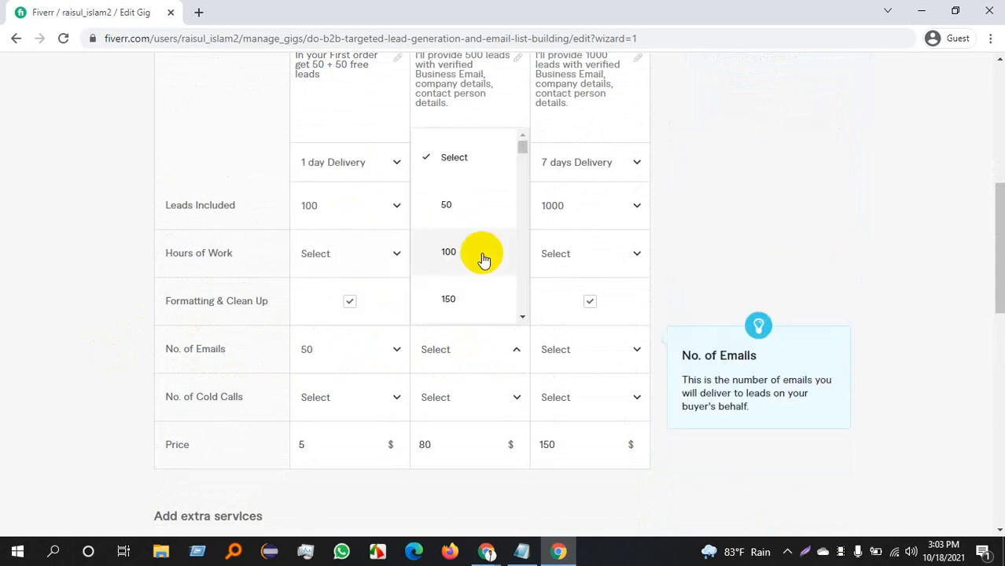
{"action": "scroll", "coordinate": [470, 266], "scroll_direction": "down", "scroll_amount": 4}
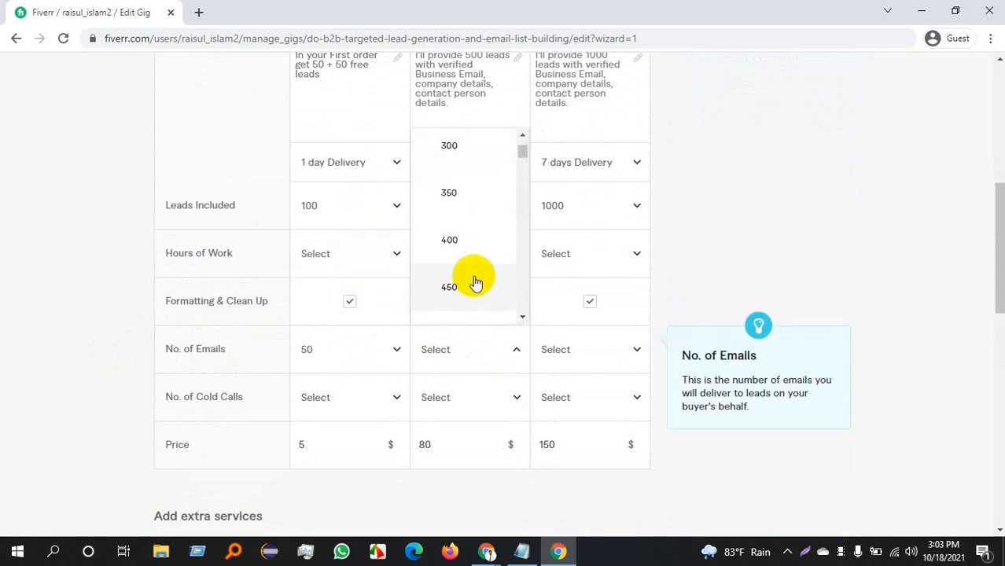
{"action": "scroll", "coordinate": [474, 283], "scroll_direction": "down", "scroll_amount": 2}
{"action": "left_click", "coordinate": [446, 195]}
{"action": "left_click", "coordinate": [548, 354]}
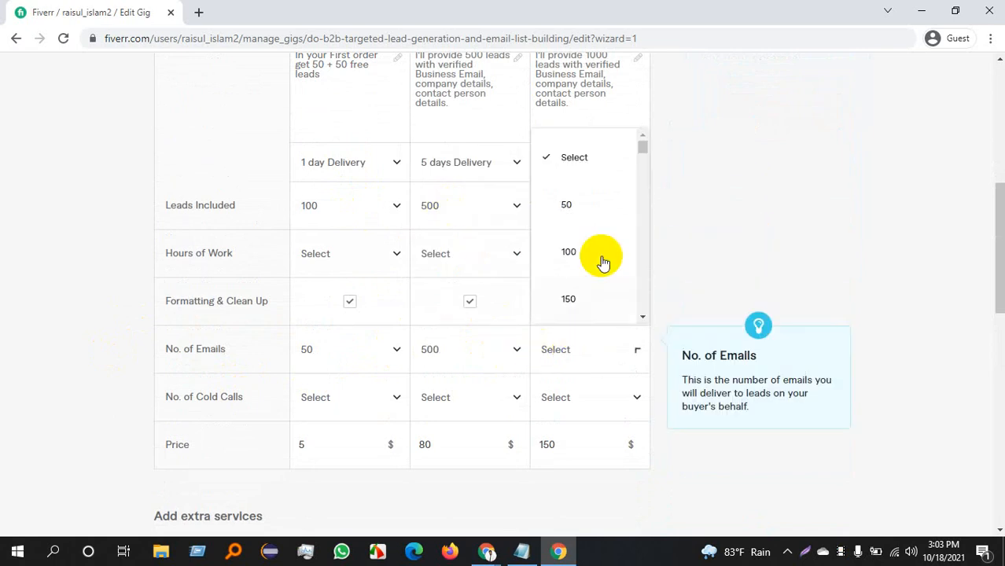
{"action": "scroll", "coordinate": [609, 252], "scroll_direction": "down", "scroll_amount": 5}
{"action": "scroll", "coordinate": [601, 275], "scroll_direction": "down", "scroll_amount": 3}
{"action": "scroll", "coordinate": [605, 281], "scroll_direction": "down", "scroll_amount": 5}
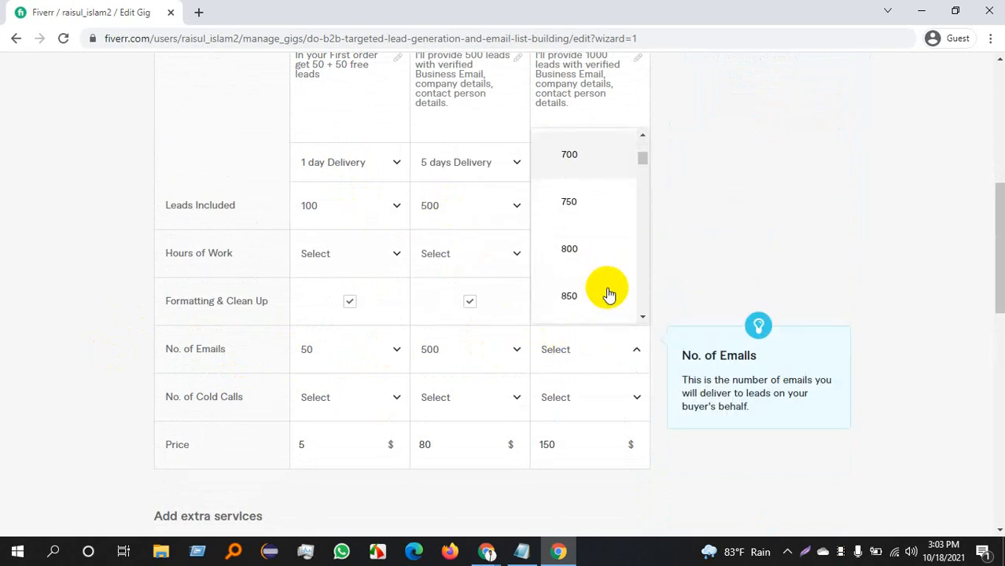
{"action": "left_click", "coordinate": [571, 148]}
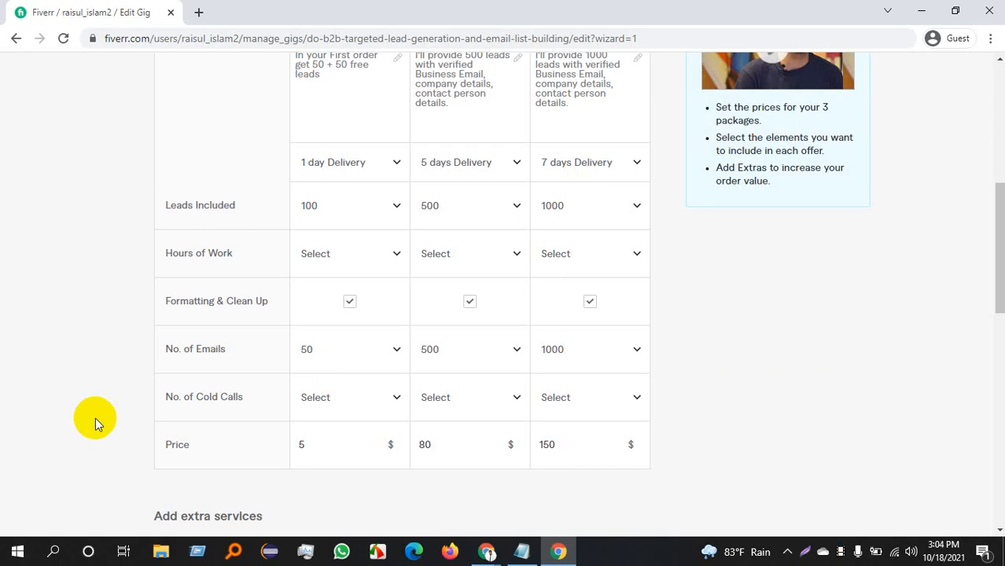
- Review the number of emails row together with the packages' delivery times, leads included and prices
{"action": "left_click", "coordinate": [175, 354]}
{"action": "left_click_drag", "start_coordinate": [175, 354], "coordinate": [232, 357]}
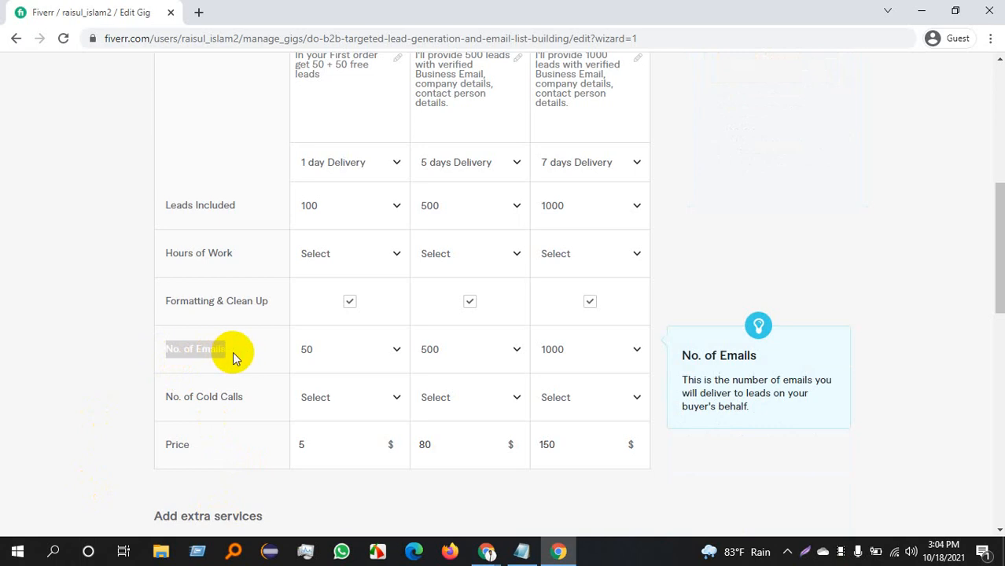
{"action": "scroll", "coordinate": [233, 358], "scroll_direction": "down", "scroll_amount": 1}
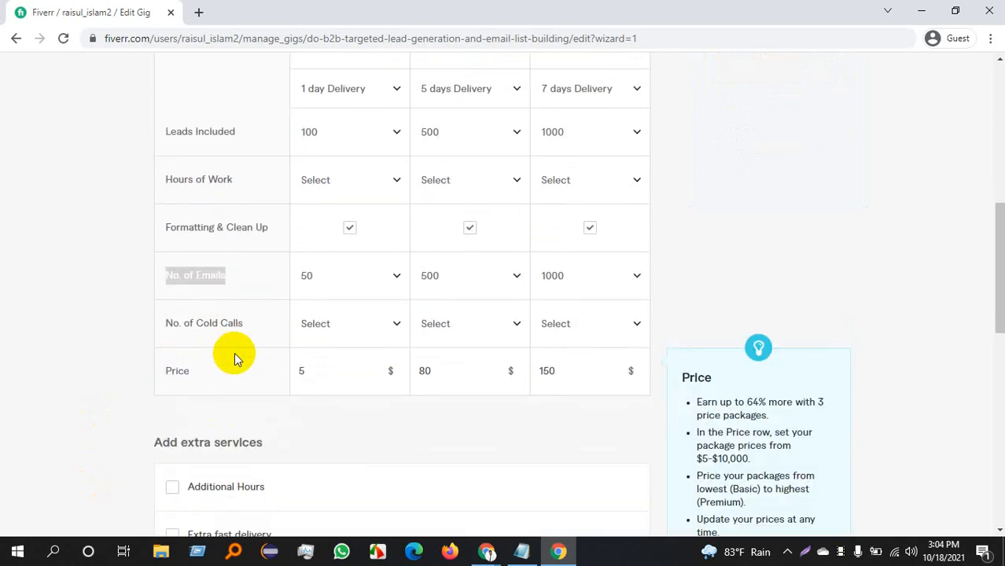
{"action": "double_click", "coordinate": [198, 282]}
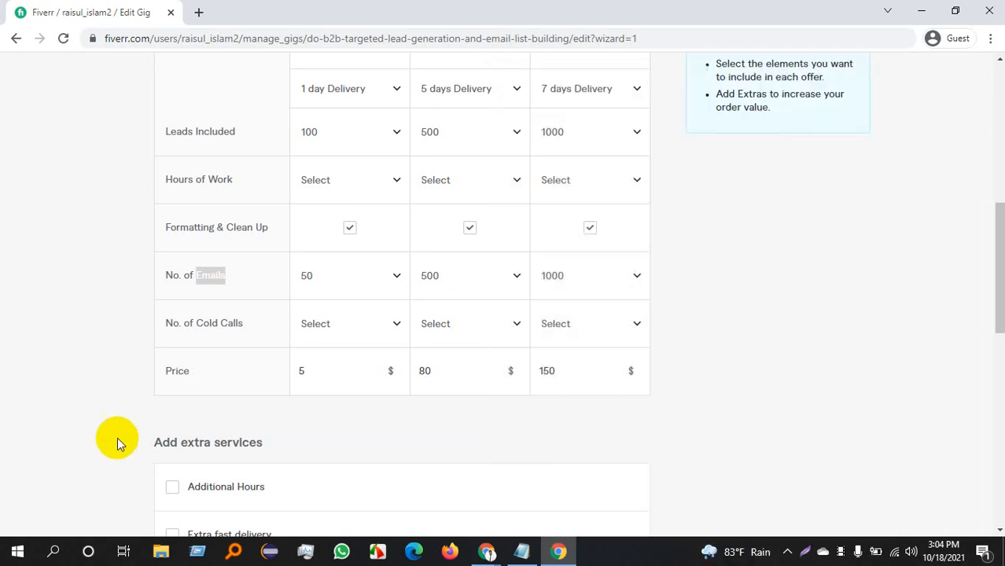
{"action": "left_click", "coordinate": [117, 437]}
{"action": "scroll", "coordinate": [150, 429], "scroll_direction": "down", "scroll_amount": 2}
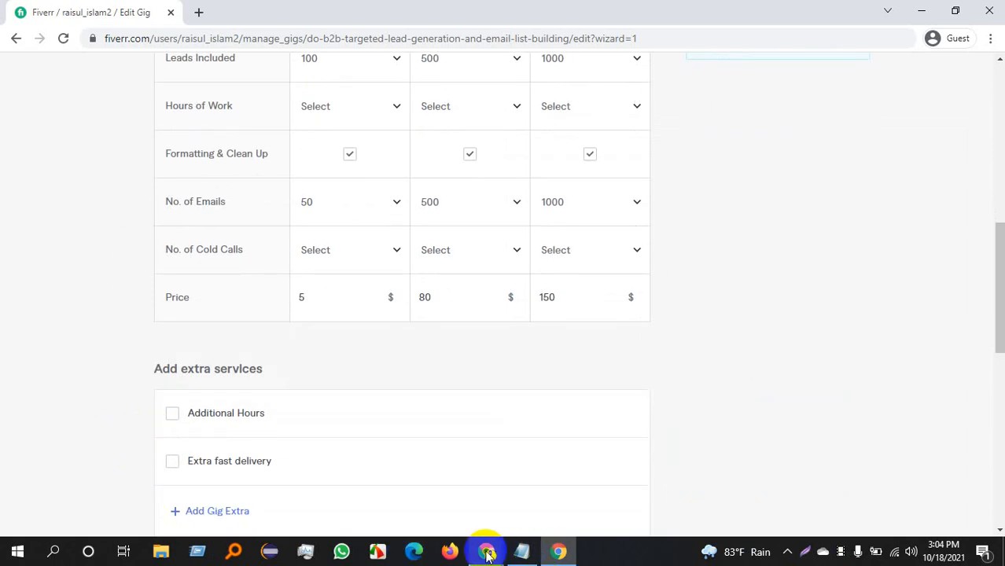
{"action": "mouse_move", "coordinate": [487, 554]}
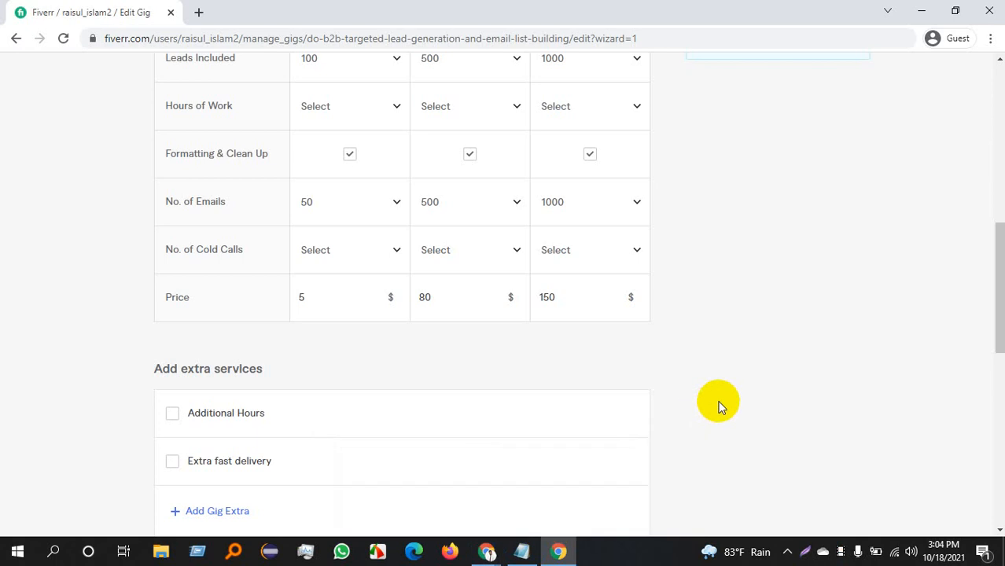
{"action": "scroll", "coordinate": [720, 407], "scroll_direction": "down", "scroll_amount": 1}
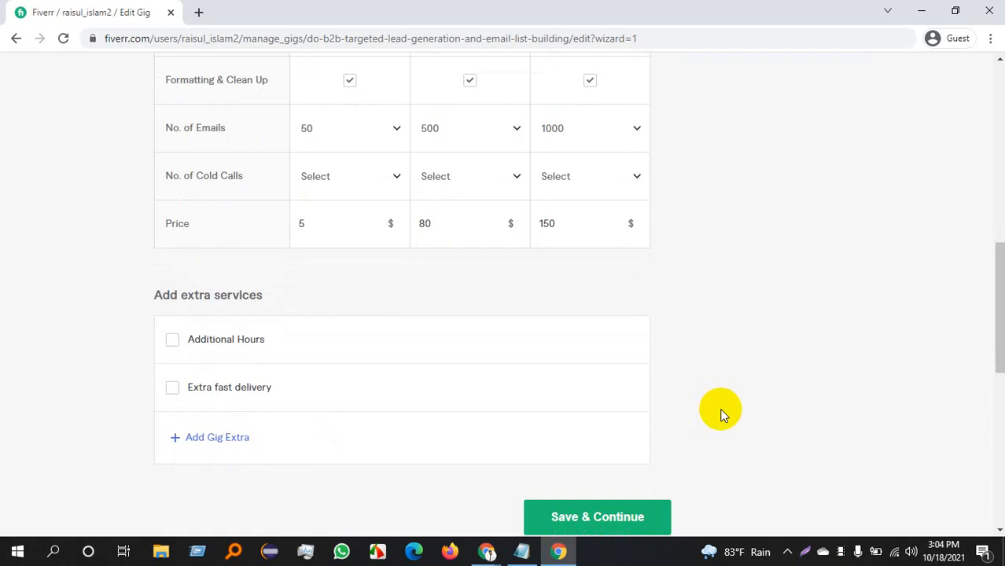
{"action": "scroll", "coordinate": [440, 197], "scroll_direction": "up", "scroll_amount": 1}
{"action": "scroll", "coordinate": [443, 175], "scroll_direction": "up", "scroll_amount": 1}
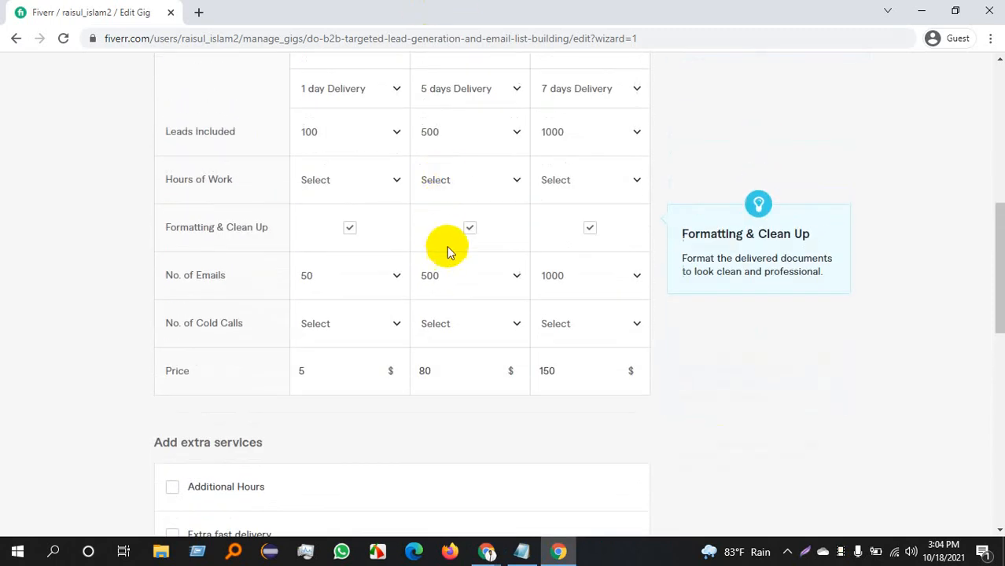
{"action": "scroll", "coordinate": [453, 175], "scroll_direction": "up", "scroll_amount": 1}
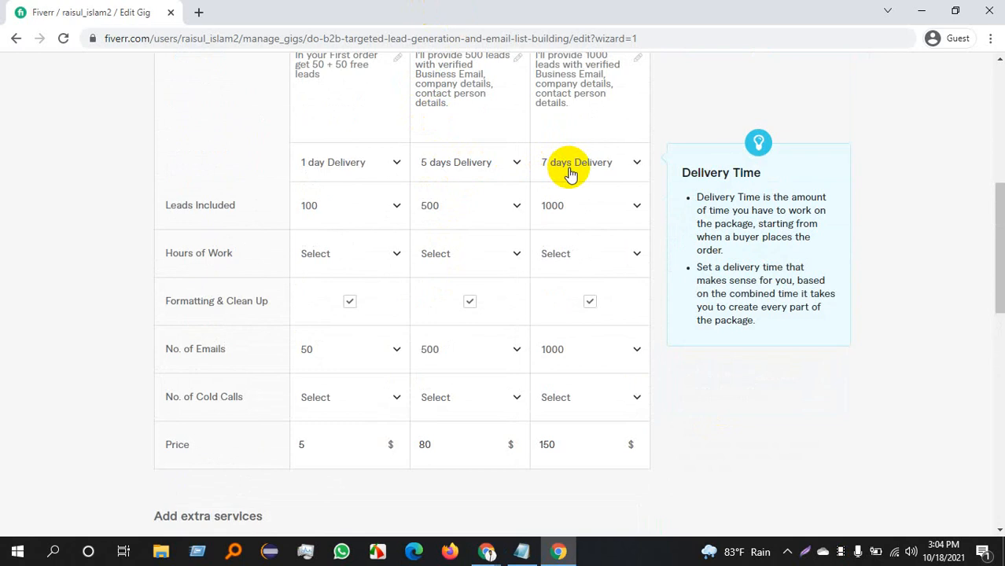
- Enable the Extra fast delivery option among the gig's extra services
{"action": "scroll", "coordinate": [417, 249], "scroll_direction": "down", "scroll_amount": 1}
{"action": "scroll", "coordinate": [417, 249], "scroll_direction": "down", "scroll_amount": 3}
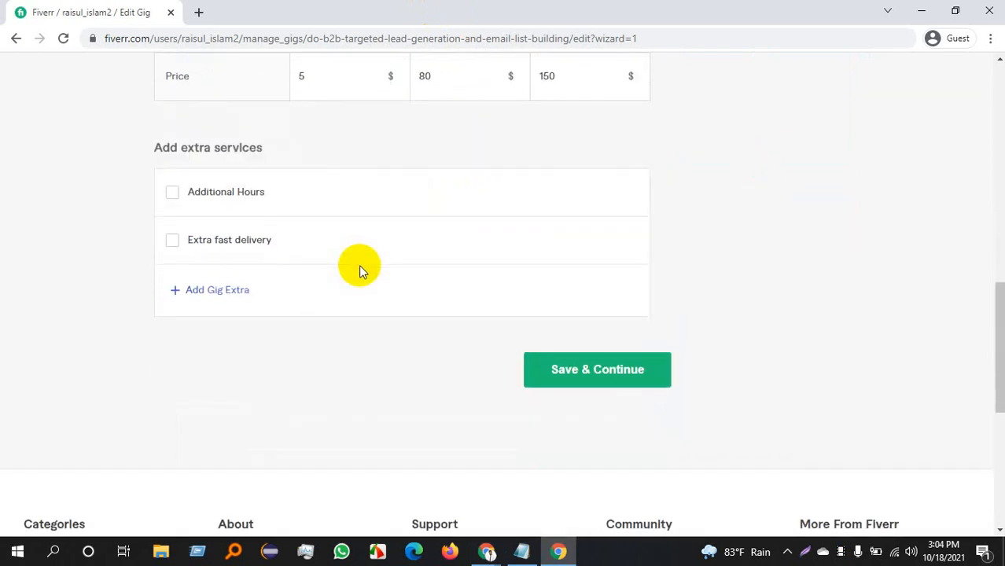
{"action": "left_click", "coordinate": [171, 241]}
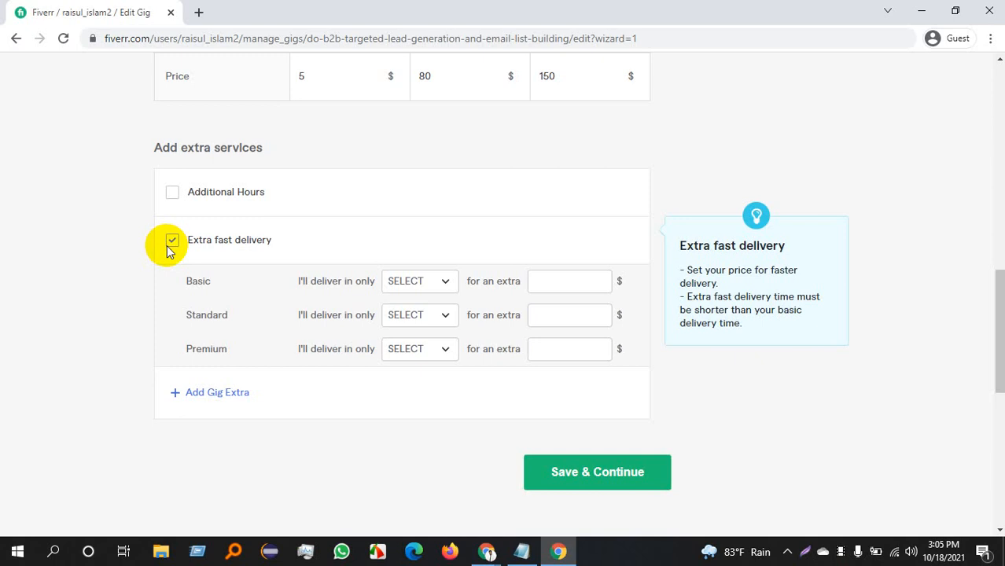
{"action": "scroll", "coordinate": [355, 136], "scroll_direction": "up", "scroll_amount": 4}
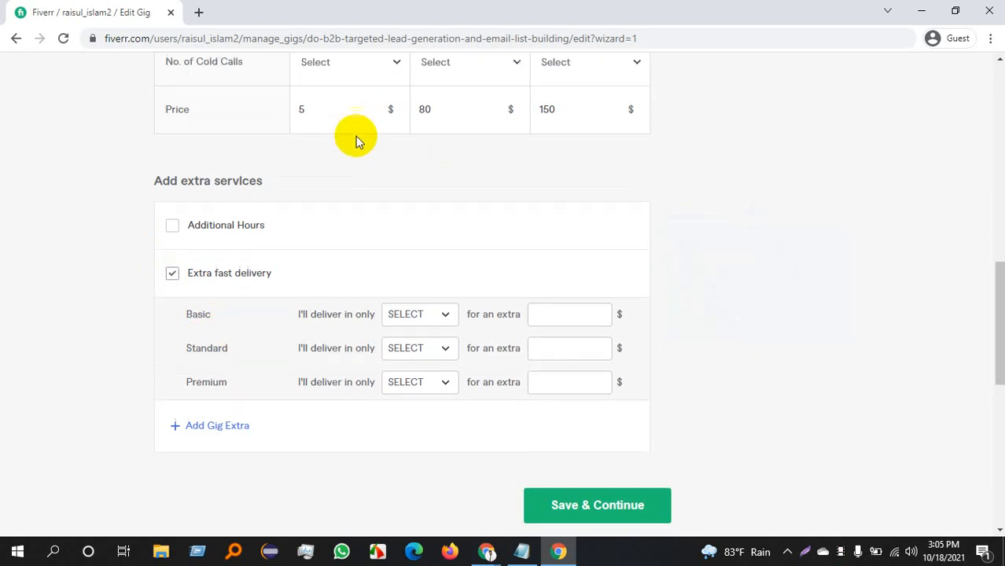
{"action": "scroll", "coordinate": [339, 119], "scroll_direction": "up", "scroll_amount": 2}
{"action": "scroll", "coordinate": [336, 150], "scroll_direction": "down", "scroll_amount": 8}
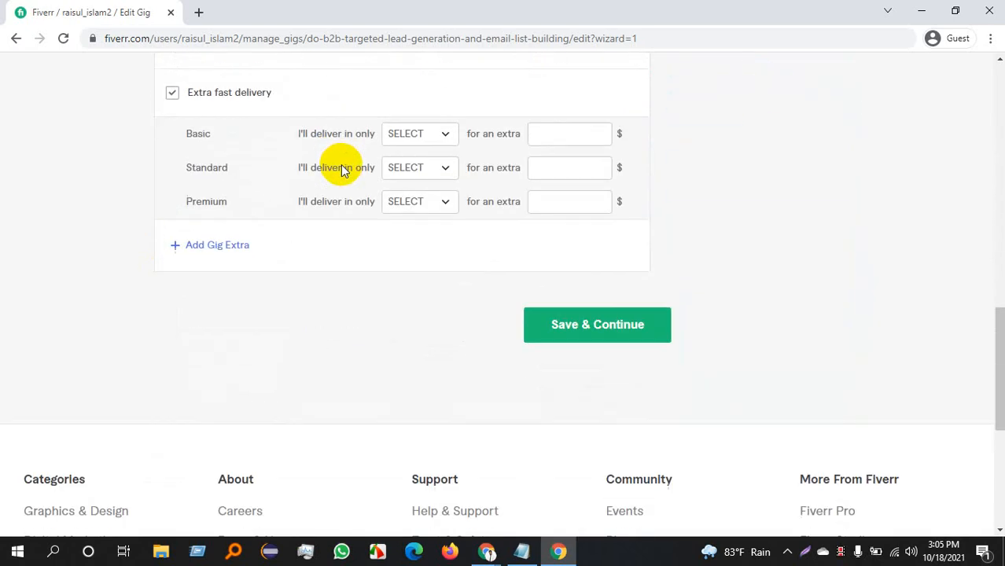
- Offer extra fast delivery of the Standard package in 3 days for an extra $10
{"action": "left_click", "coordinate": [408, 135]}
{"action": "left_click", "coordinate": [408, 137]}
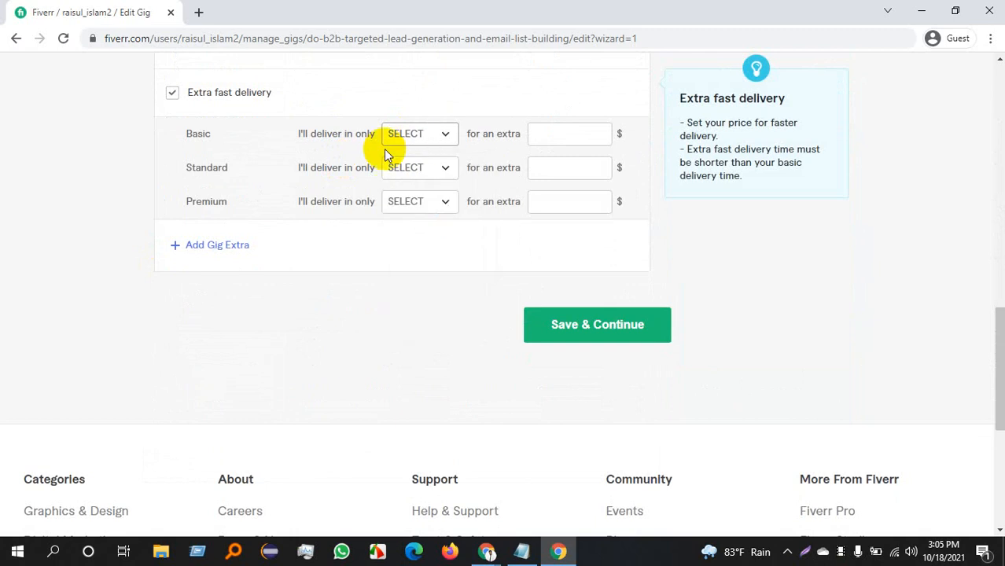
{"action": "left_click", "coordinate": [421, 172]}
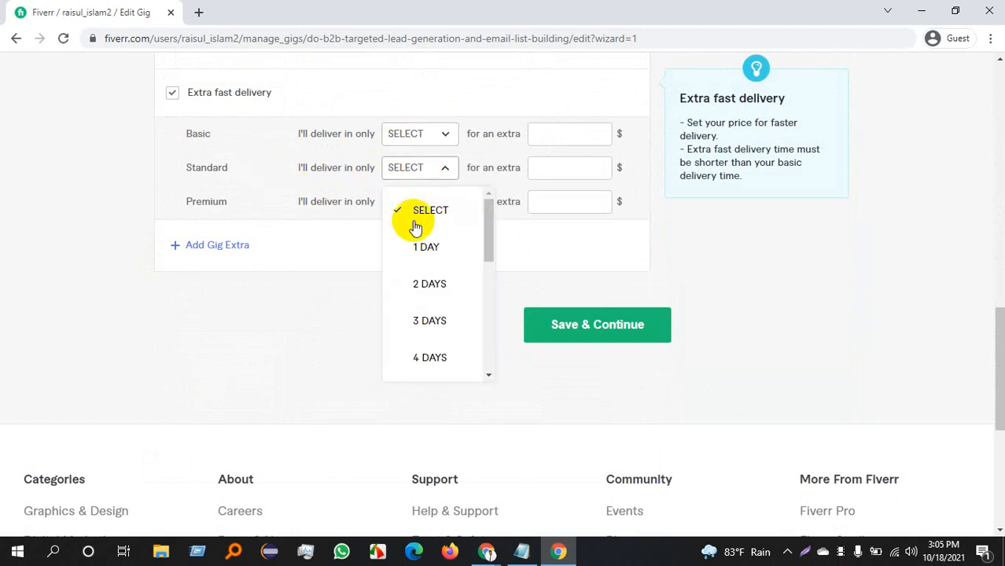
{"action": "left_click", "coordinate": [412, 323]}
{"action": "left_click", "coordinate": [570, 166]}
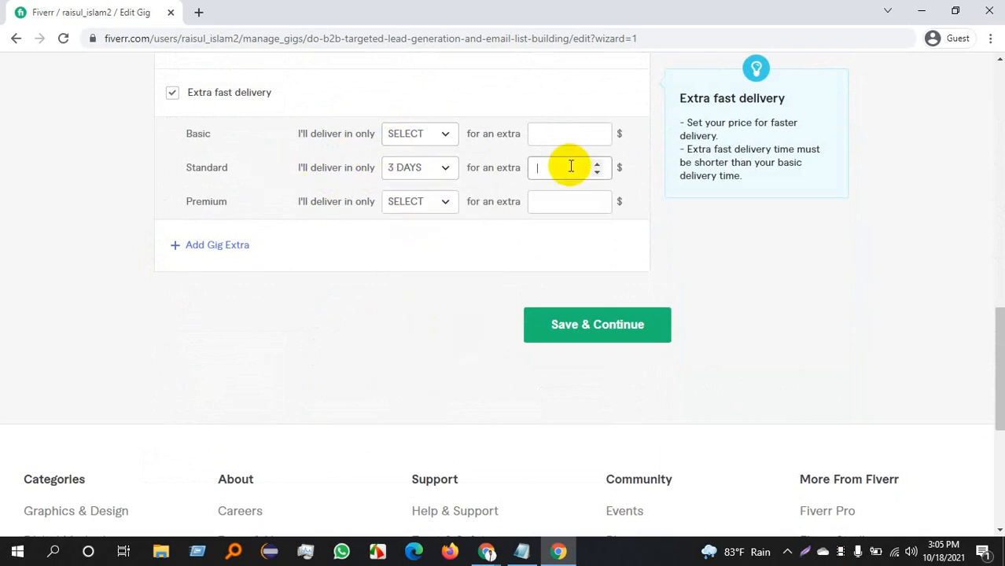
{"action": "type", "text": "10"}
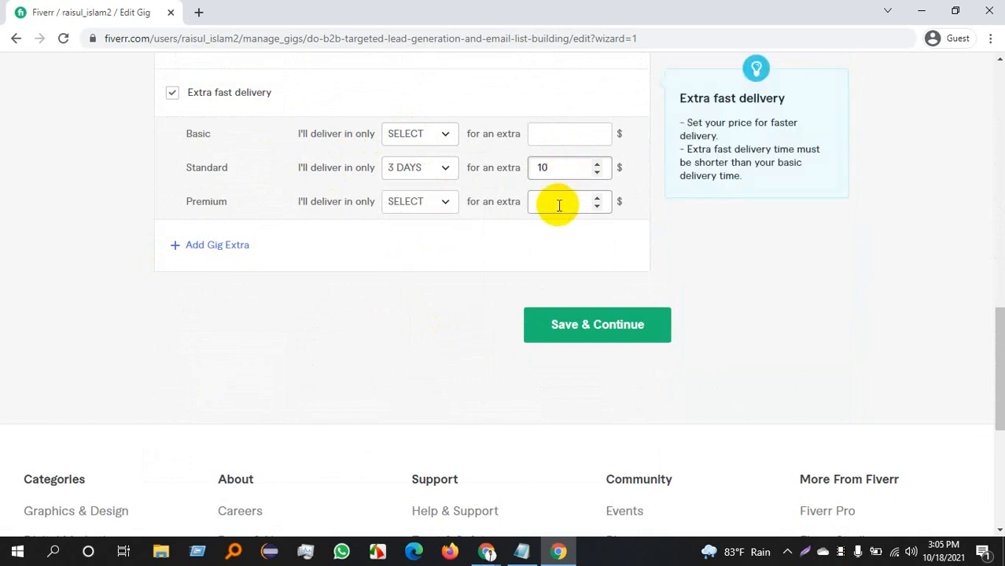
- Offer extra fast delivery of the Premium package in 5 days for an extra $20
{"action": "left_click", "coordinate": [428, 207]}
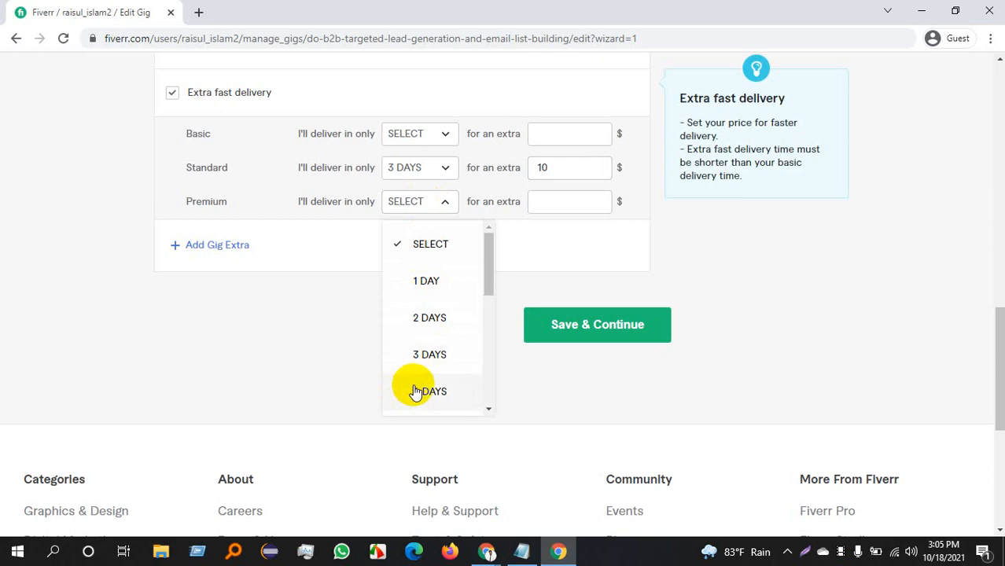
{"action": "scroll", "coordinate": [417, 385], "scroll_direction": "down", "scroll_amount": 1}
{"action": "left_click", "coordinate": [426, 356]}
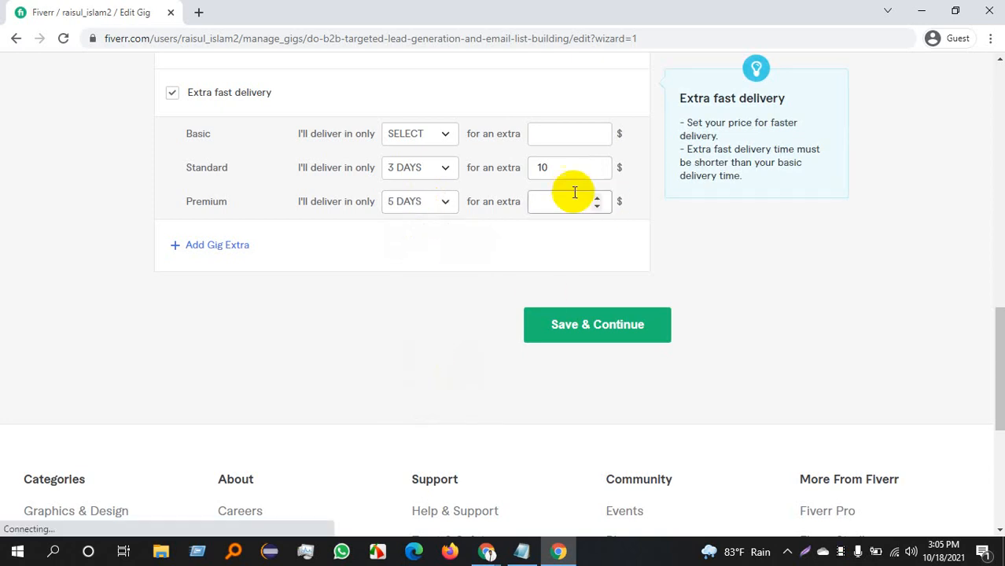
{"action": "left_click", "coordinate": [557, 204]}
{"action": "type", "text": "20"}
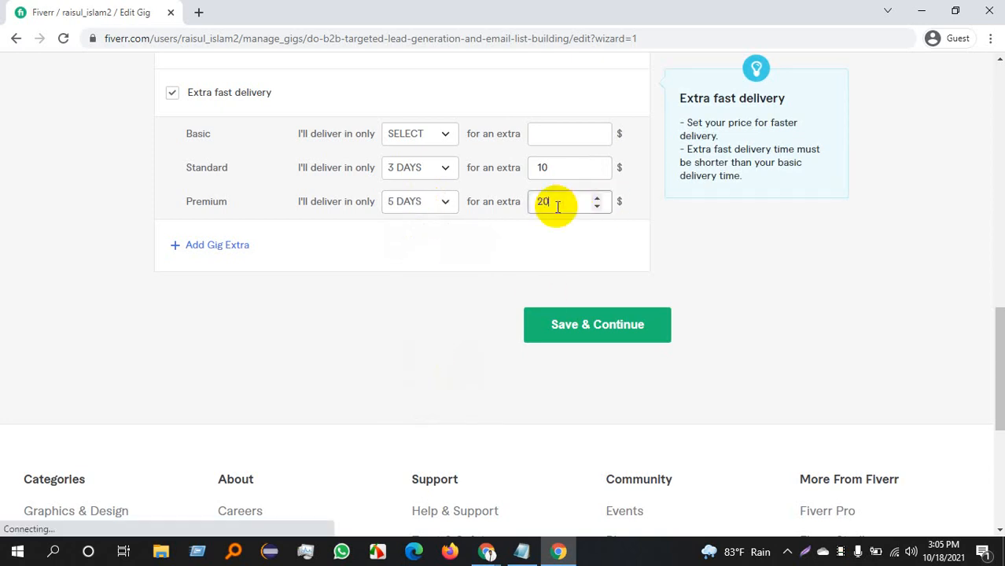
{"action": "left_click", "coordinate": [135, 264]}
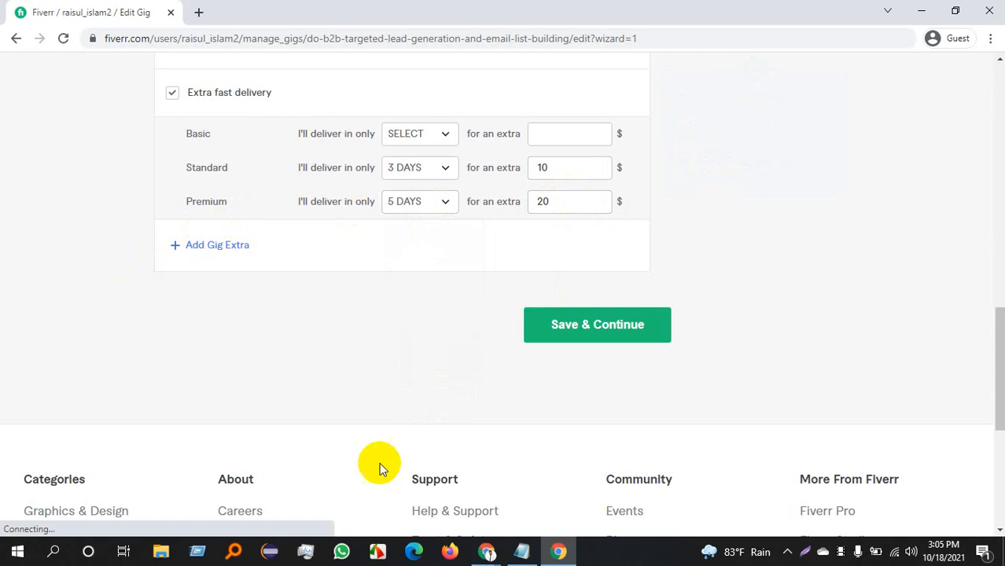
- Switch to the Google Meet call and connect the computer to the open Wi-Fi network
{"action": "left_click", "coordinate": [485, 550]}
{"action": "left_click", "coordinate": [442, 531]}
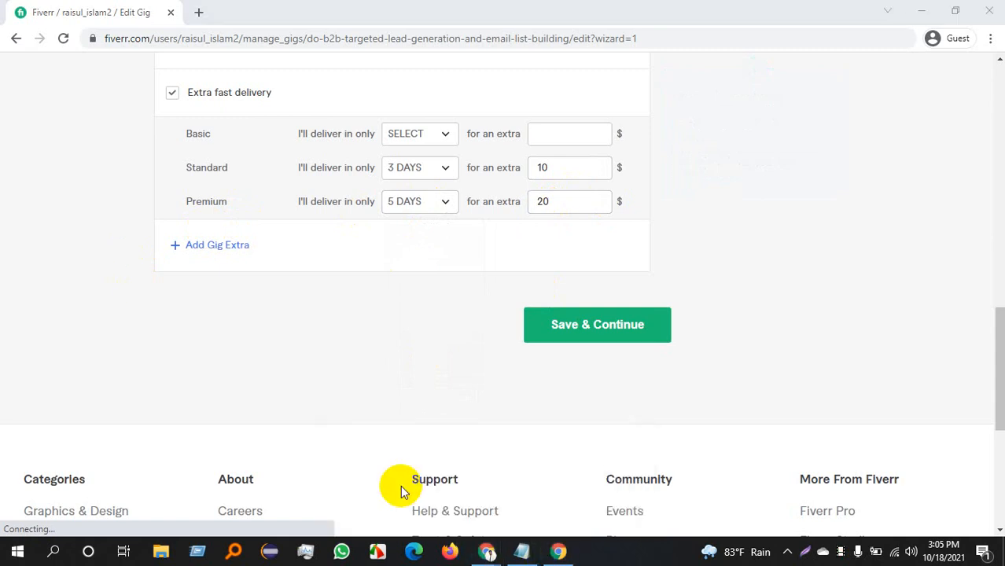
{"action": "left_click", "coordinate": [416, 512]}
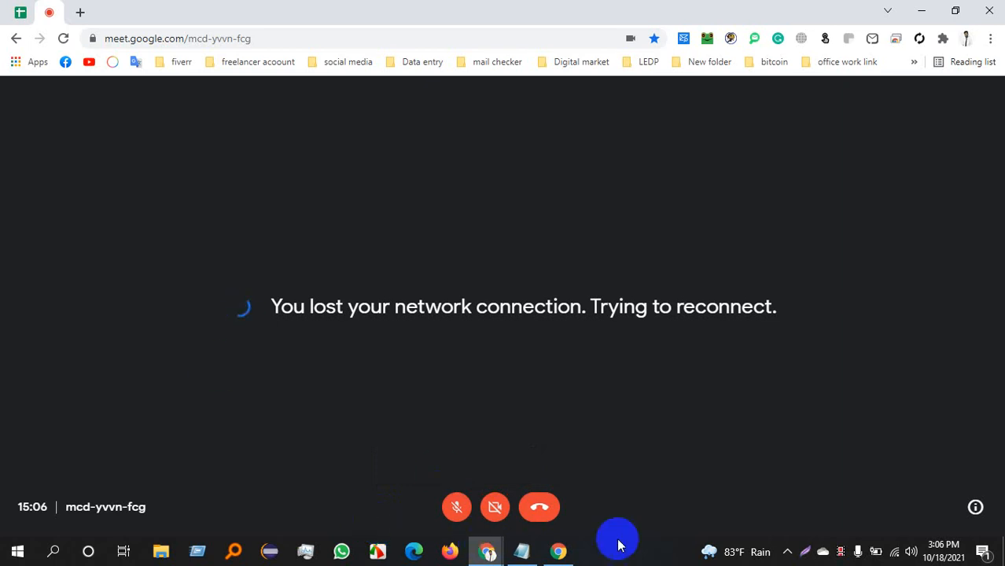
{"action": "left_click", "coordinate": [892, 551]}
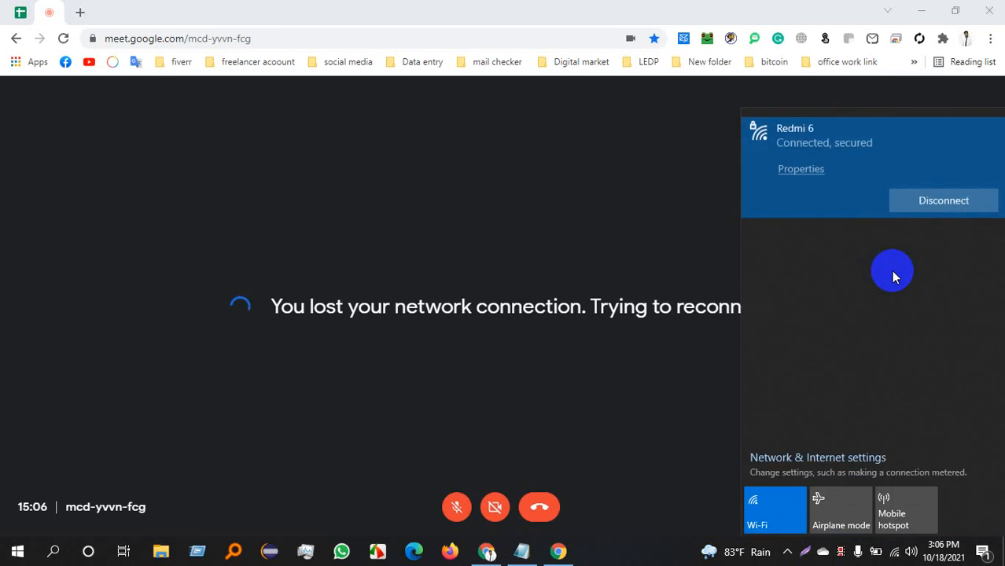
{"action": "left_click", "coordinate": [865, 238]}
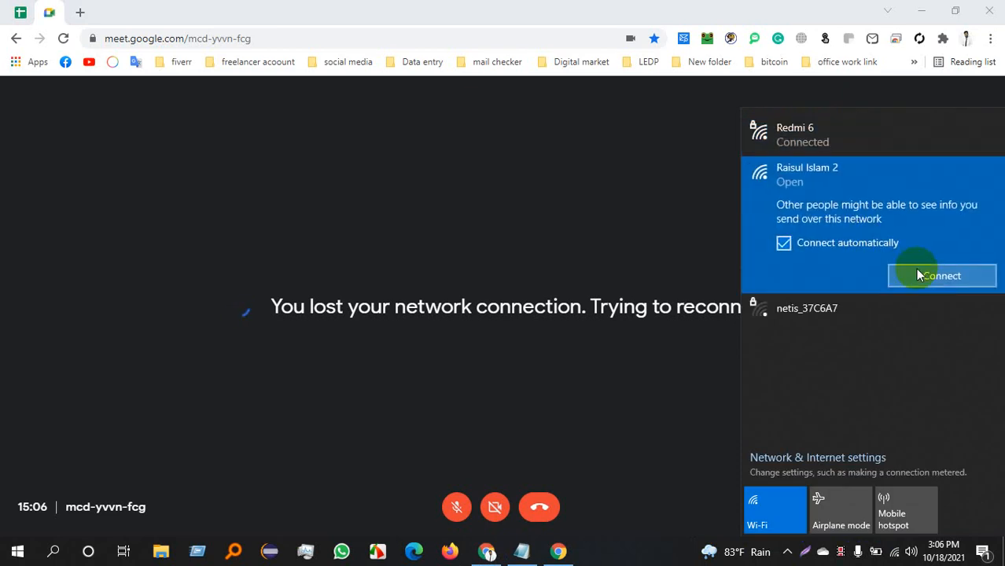
{"action": "left_click", "coordinate": [916, 274]}
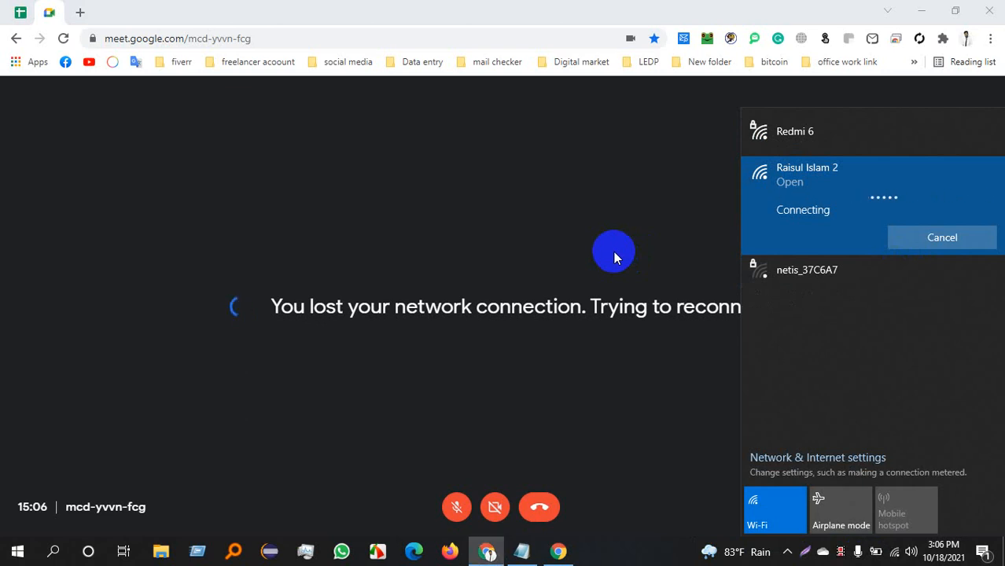
{"action": "left_click", "coordinate": [613, 252]}
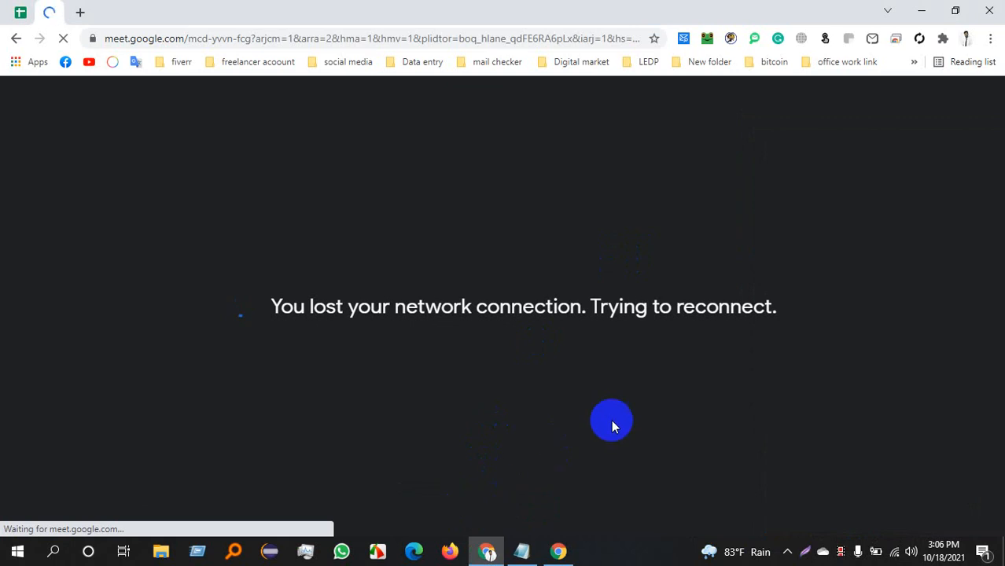
- Turn on the microphone in the Google Meet call
{"action": "mouse_move", "coordinate": [553, 553]}
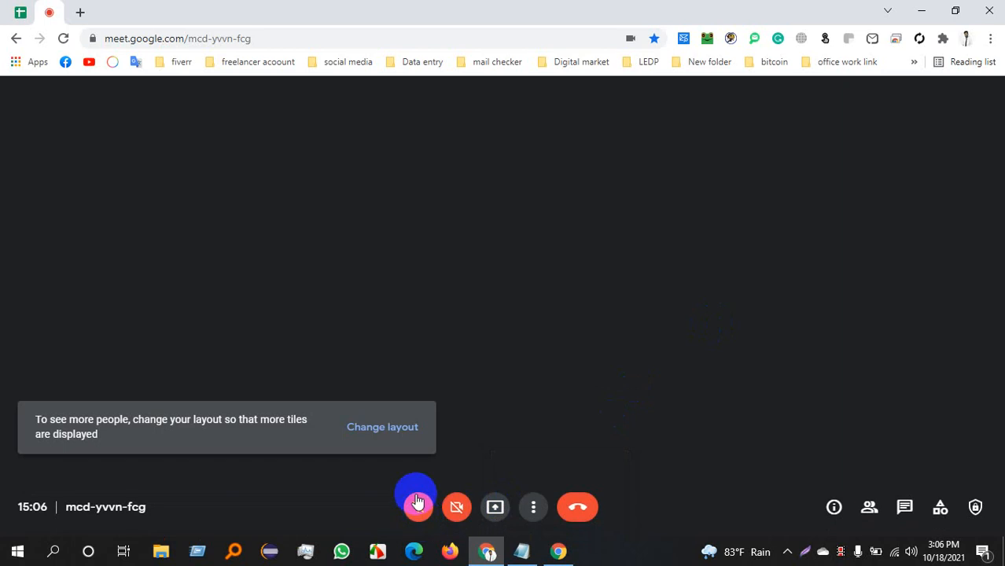
{"action": "left_click", "coordinate": [417, 503]}
{"action": "left_click", "coordinate": [557, 551]}
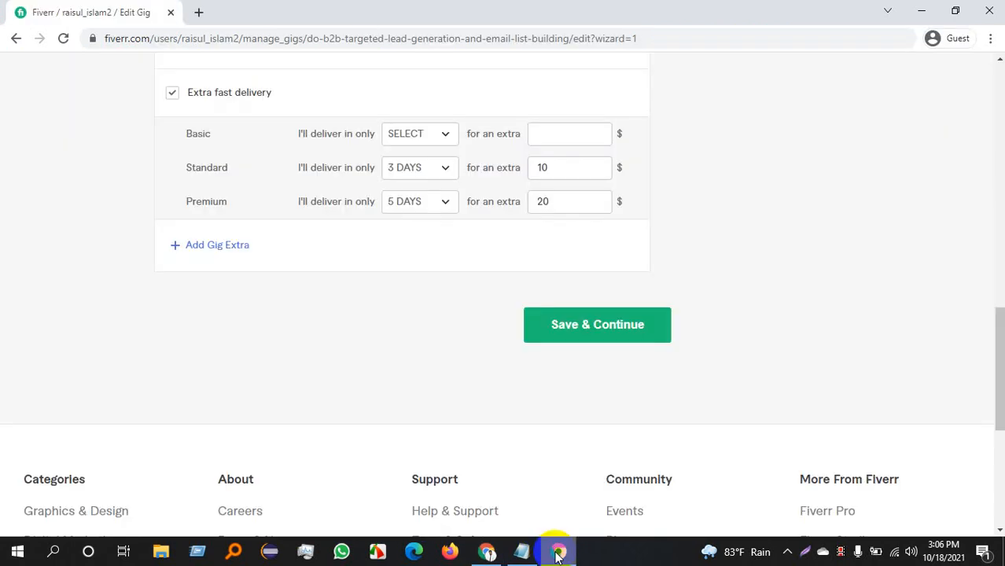
{"action": "left_click", "coordinate": [557, 551]}
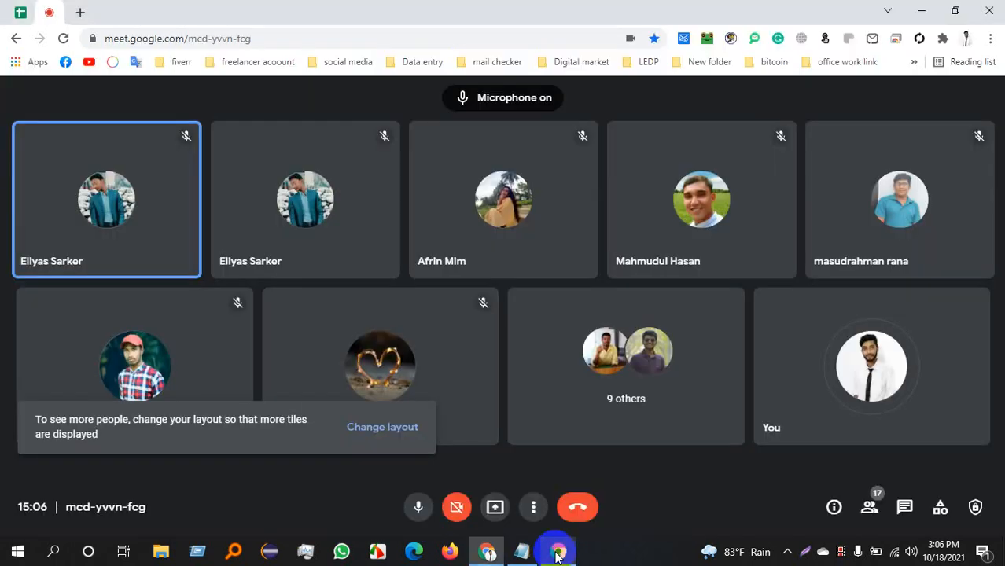
{"action": "left_click", "coordinate": [557, 552]}
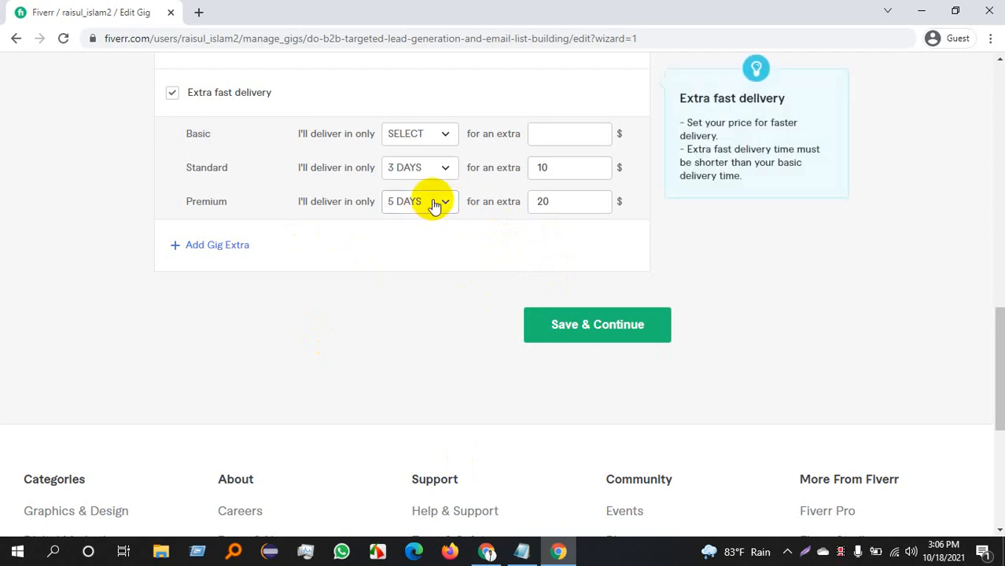
{"action": "scroll", "coordinate": [468, 247], "scroll_direction": "up", "scroll_amount": 5}
{"action": "left_click", "coordinate": [585, 230]}
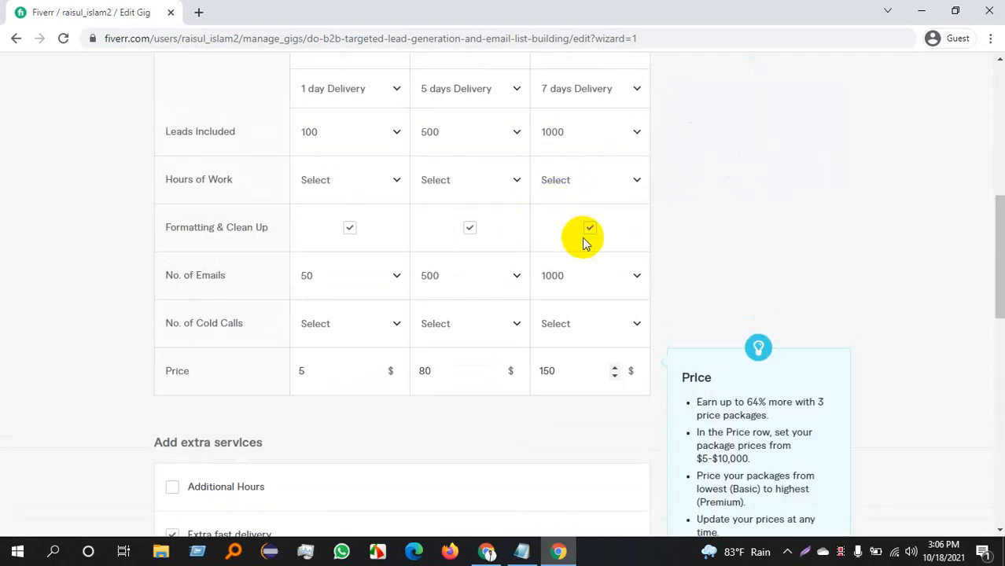
- Switch to the Google Meet call, reload it and rejoin with the camera off and the microphone on
{"action": "left_click", "coordinate": [486, 550]}
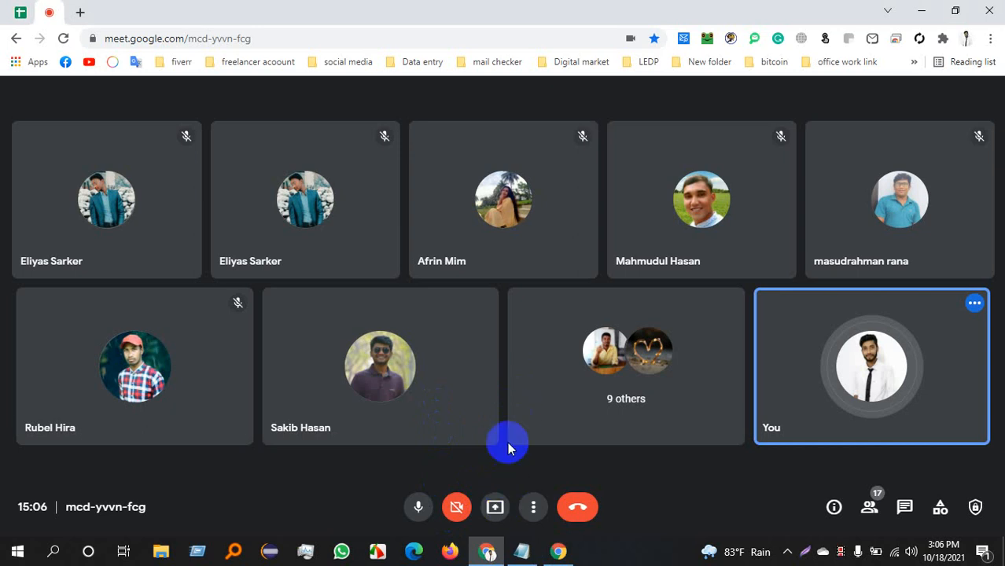
{"action": "left_click", "coordinate": [60, 46]}
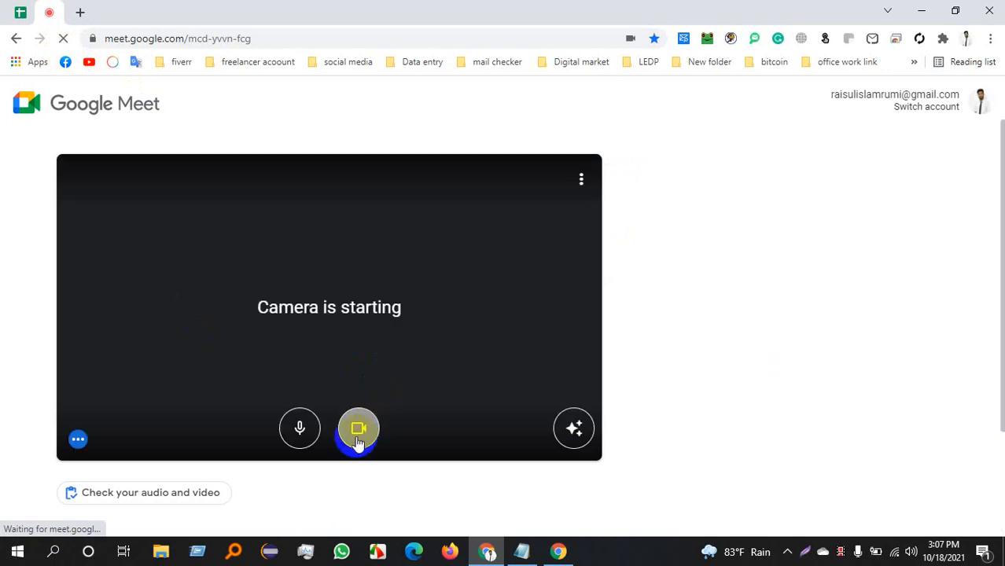
{"action": "left_click", "coordinate": [357, 441]}
{"action": "left_click", "coordinate": [286, 442]}
{"action": "left_click", "coordinate": [723, 340]}
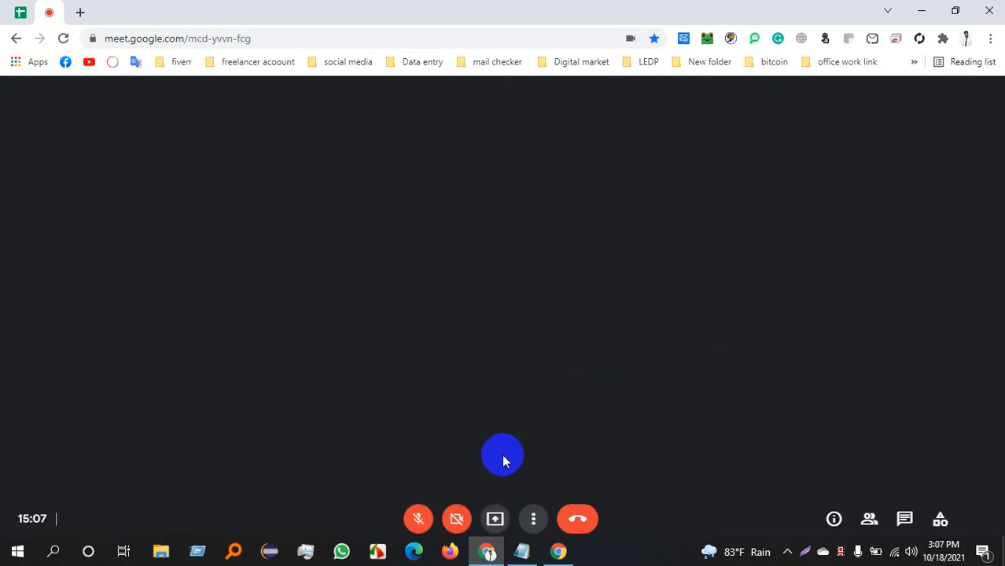
{"action": "left_click", "coordinate": [428, 517]}
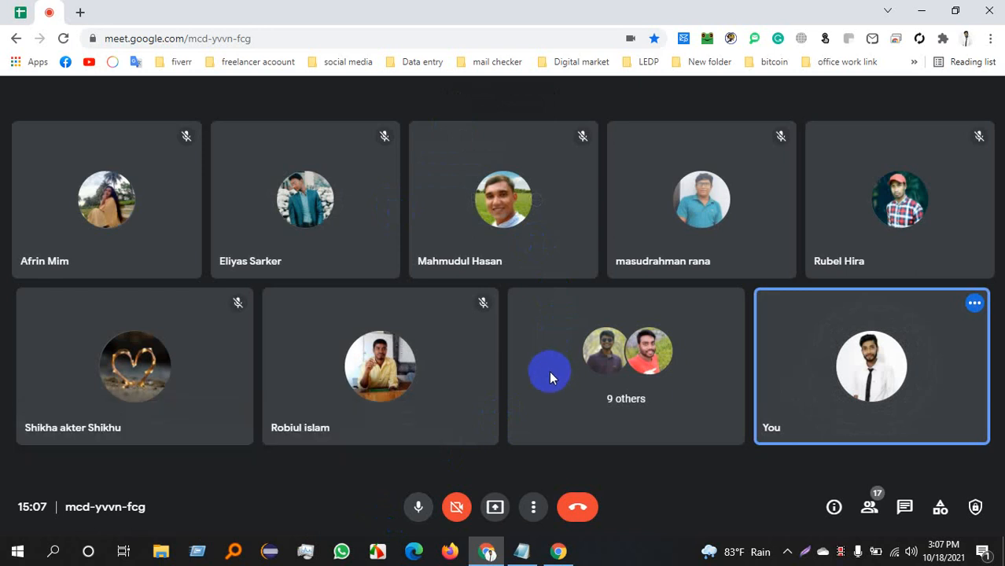
- Share the entire screen in the call, switch back to the Fiverr gig editor and hide the screen-sharing notice
{"action": "left_click", "coordinate": [495, 511]}
{"action": "left_click", "coordinate": [515, 399]}
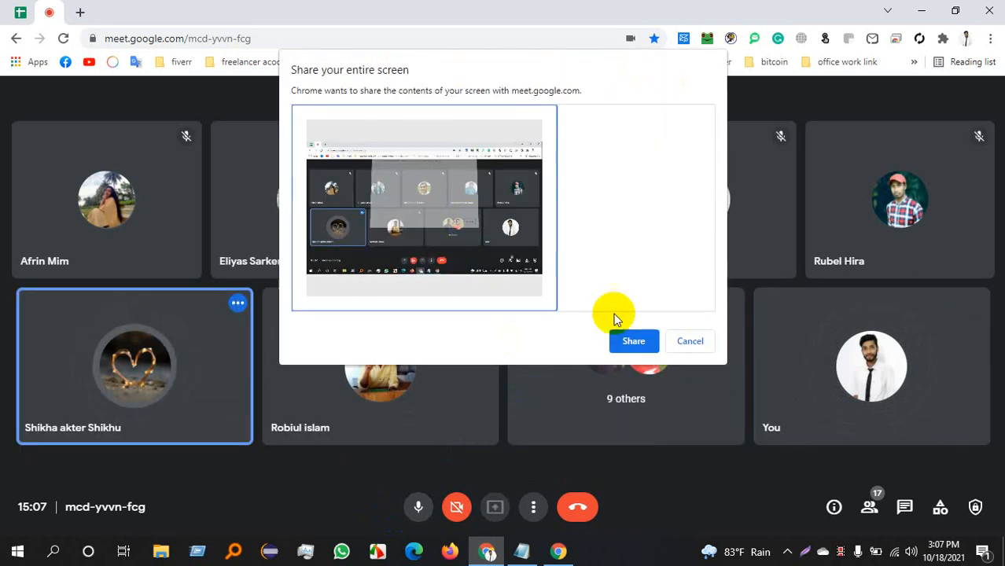
{"action": "left_click", "coordinate": [634, 341]}
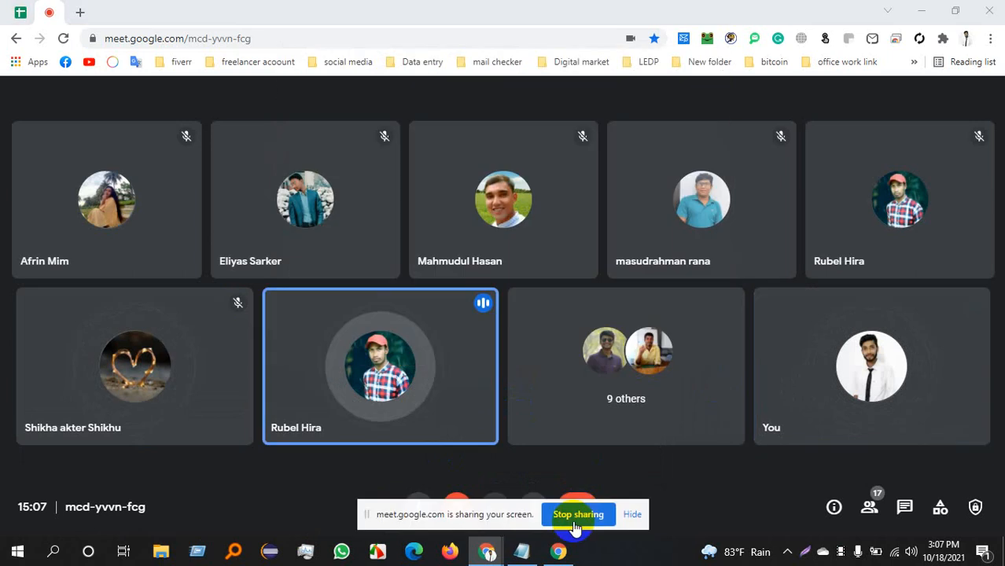
{"action": "left_click", "coordinate": [559, 552]}
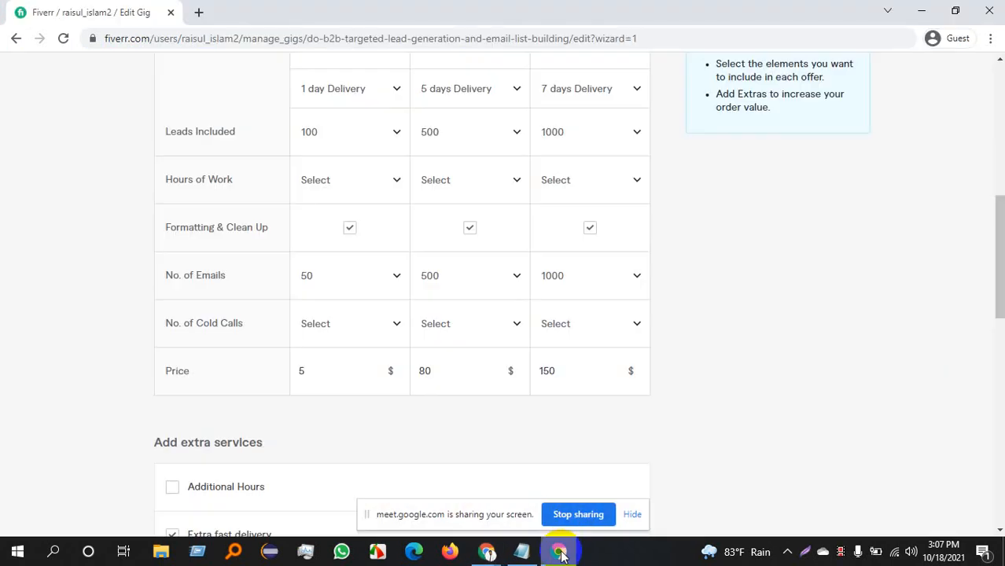
{"action": "left_click", "coordinate": [632, 514]}
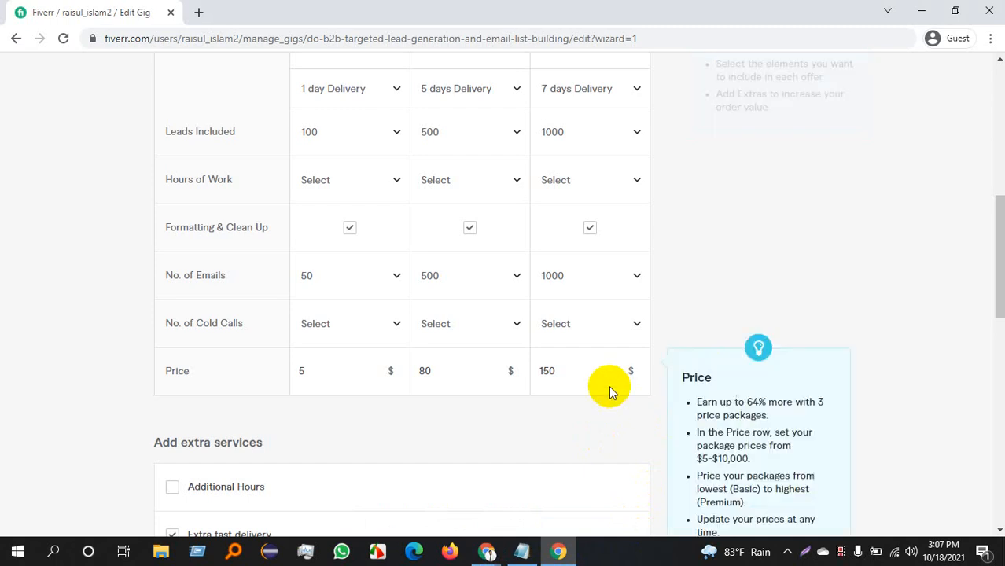
- Review the package prices and extra services, save the pricing section and continue to Description & FAQ
{"action": "scroll", "coordinate": [550, 452], "scroll_direction": "down", "scroll_amount": 2}
{"action": "scroll", "coordinate": [505, 431], "scroll_direction": "down", "scroll_amount": 2}
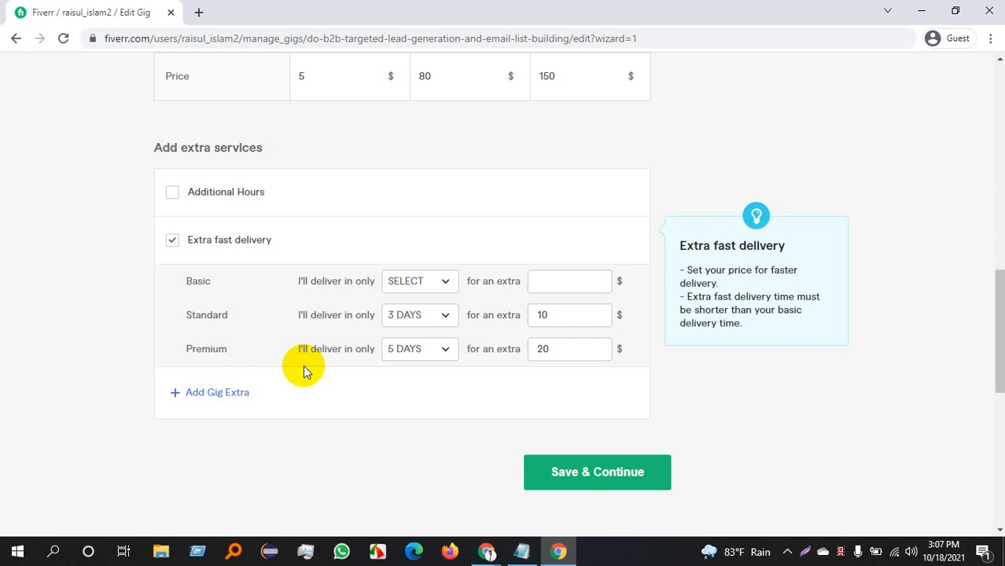
{"action": "left_click", "coordinate": [843, 551]}
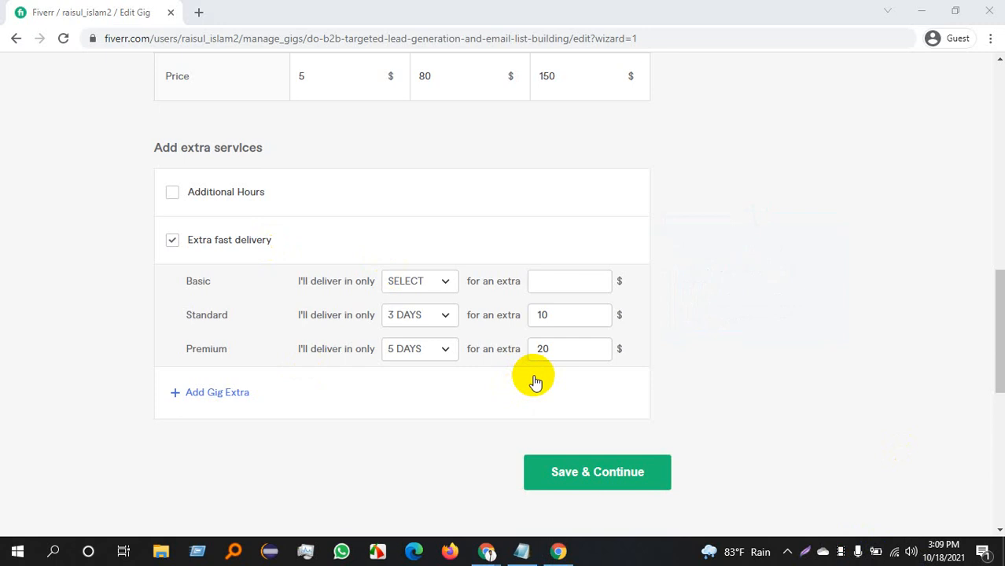
{"action": "scroll", "coordinate": [299, 298], "scroll_direction": "up", "scroll_amount": 15}
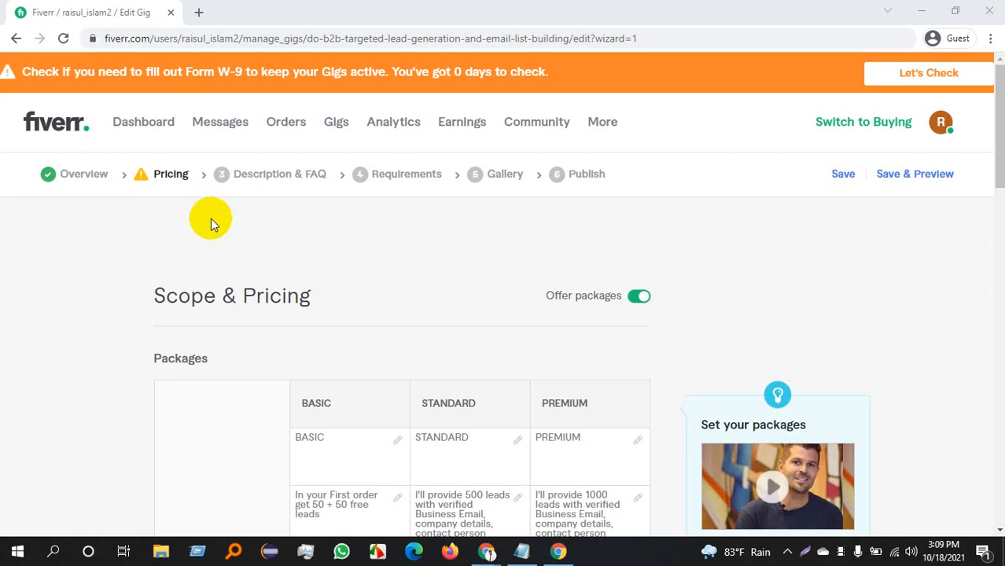
{"action": "scroll", "coordinate": [210, 218], "scroll_direction": "down", "scroll_amount": 8}
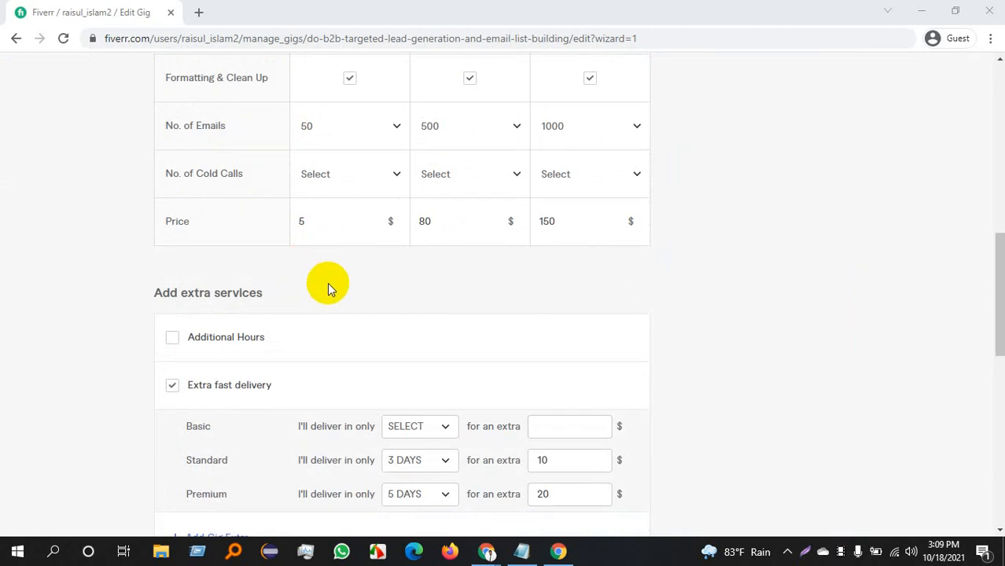
{"action": "scroll", "coordinate": [330, 287], "scroll_direction": "down", "scroll_amount": 2}
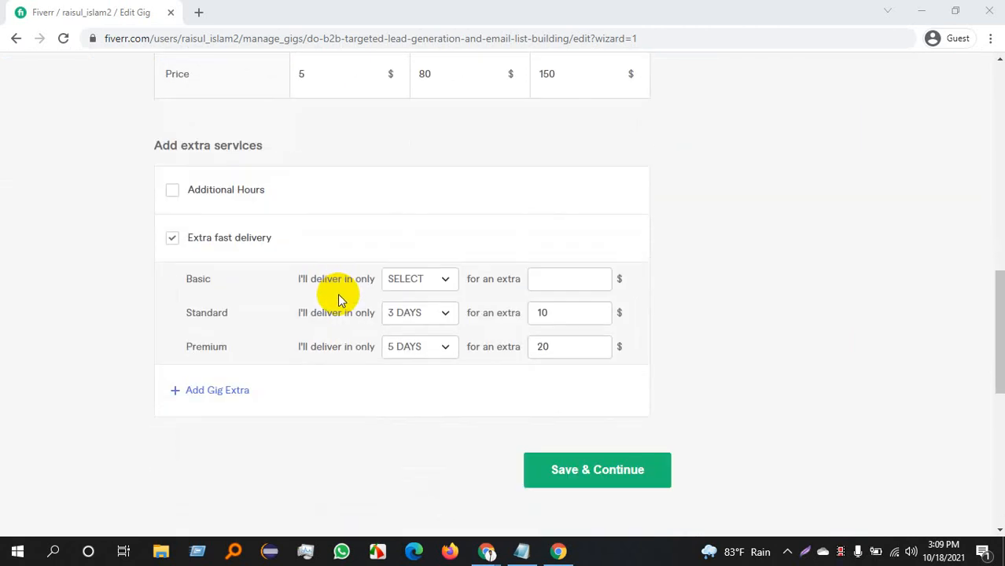
{"action": "left_click", "coordinate": [578, 477]}
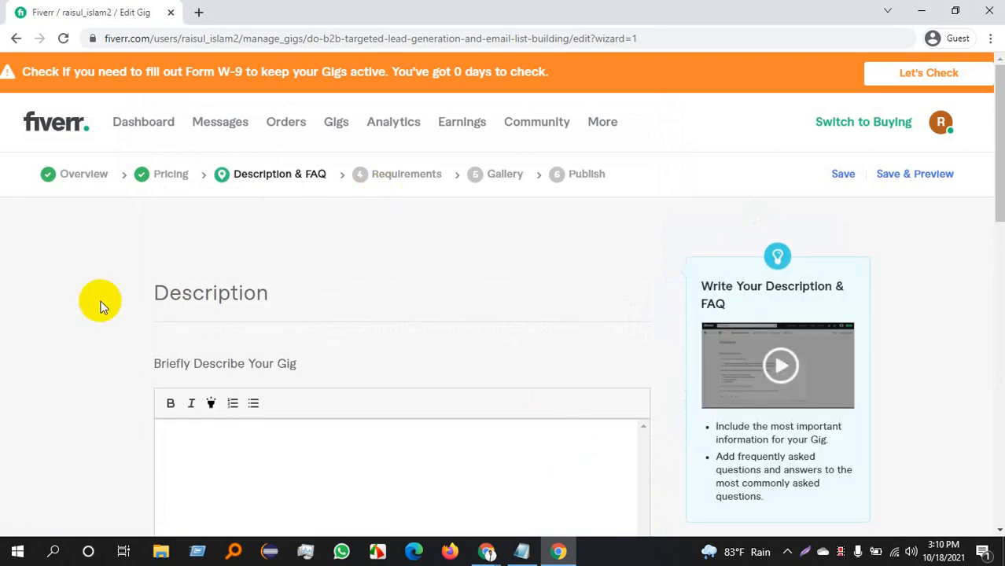
- Copy the prepared gig description from the Notepad file, from "Got a list of organizations" through the end of the Areas of service list
{"action": "scroll", "coordinate": [280, 265], "scroll_direction": "down", "scroll_amount": 2}
{"action": "left_click", "coordinate": [190, 346]}
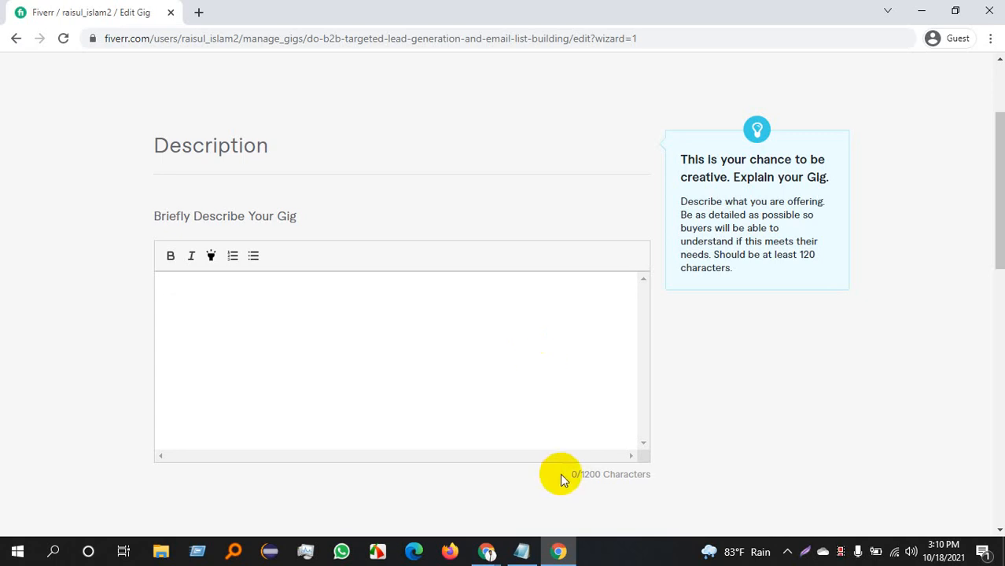
{"action": "left_click_drag", "start_coordinate": [565, 476], "coordinate": [650, 482]}
{"action": "double_click", "coordinate": [632, 483]}
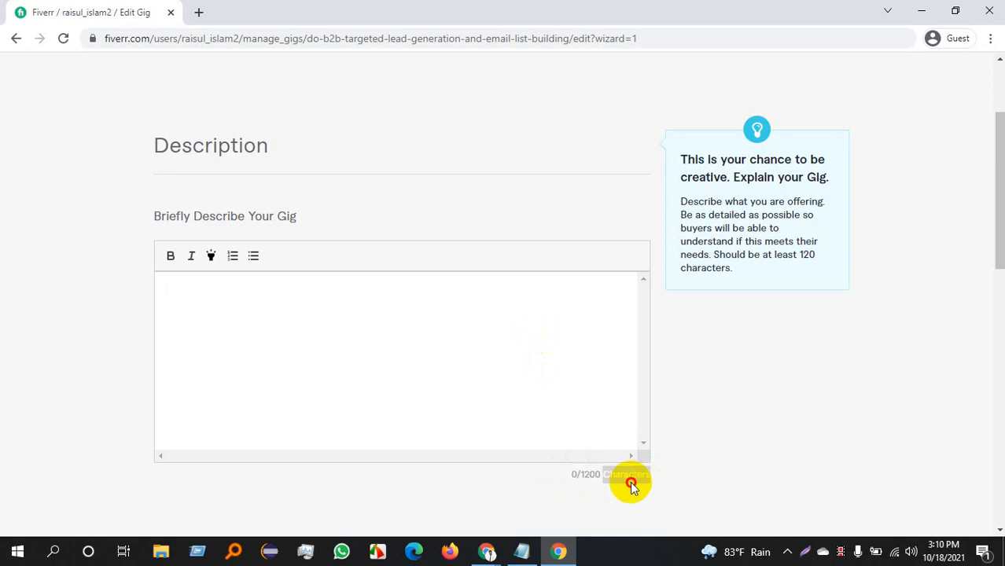
{"action": "left_click", "coordinate": [521, 551]}
{"action": "scroll", "coordinate": [275, 149], "scroll_direction": "up", "scroll_amount": 2}
{"action": "scroll", "coordinate": [274, 150], "scroll_direction": "up", "scroll_amount": 6}
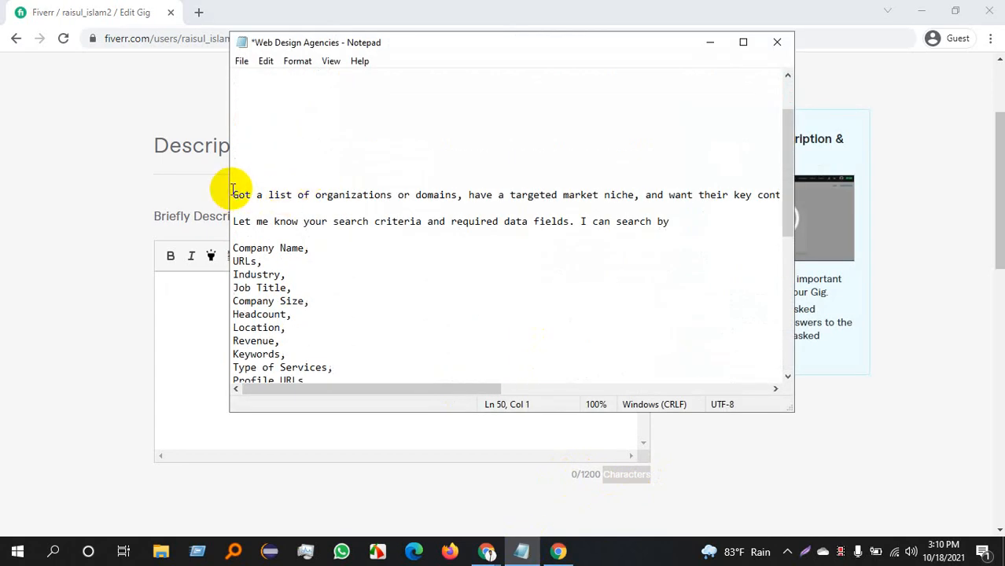
{"action": "left_click_drag", "start_coordinate": [234, 195], "coordinate": [731, 285]}
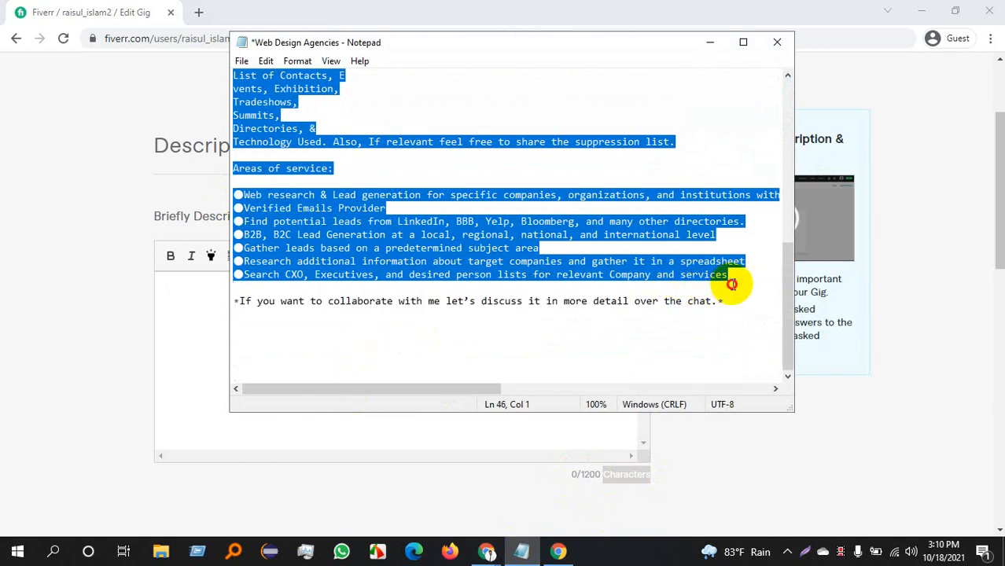
{"action": "right_click", "coordinate": [395, 226]}
{"action": "left_click", "coordinate": [440, 276]}
- Paste the copied text into the gig's description field and look through it
{"action": "left_click", "coordinate": [179, 307]}
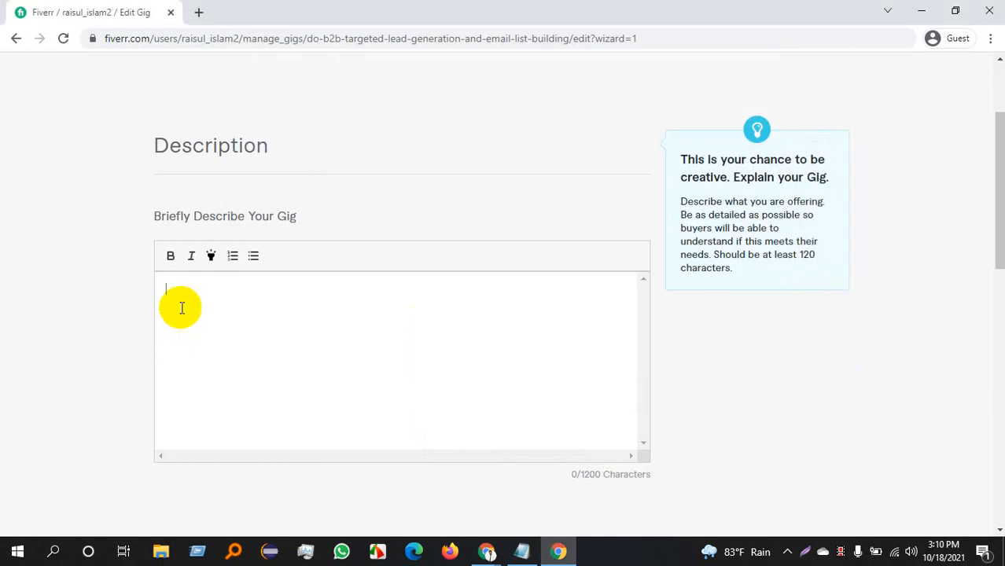
{"action": "right_click", "coordinate": [179, 308]}
{"action": "left_click", "coordinate": [231, 187]}
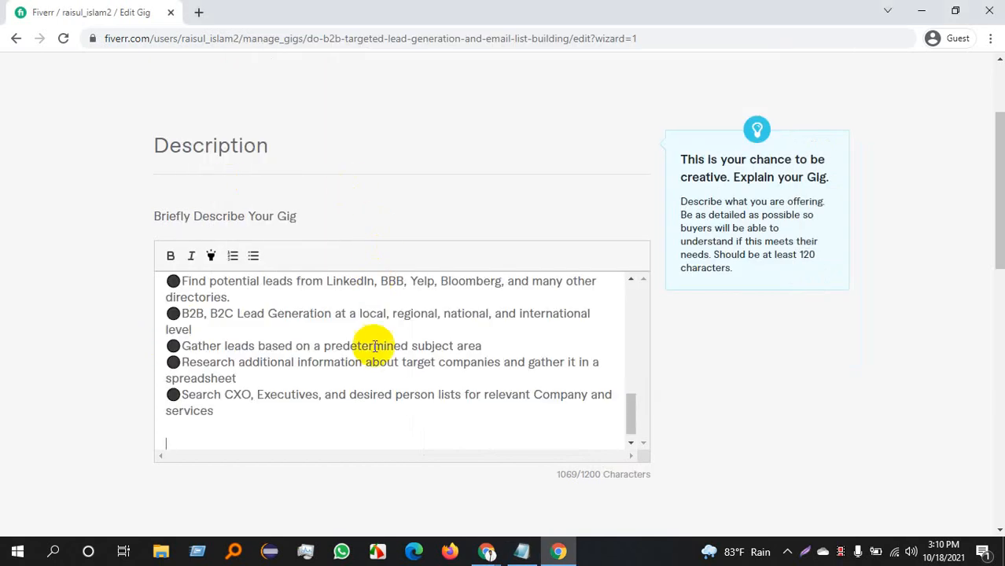
{"action": "scroll", "coordinate": [292, 366], "scroll_direction": "up", "scroll_amount": 3}
{"action": "scroll", "coordinate": [245, 382], "scroll_direction": "down", "scroll_amount": 1}
{"action": "scroll", "coordinate": [236, 383], "scroll_direction": "down", "scroll_amount": 3}
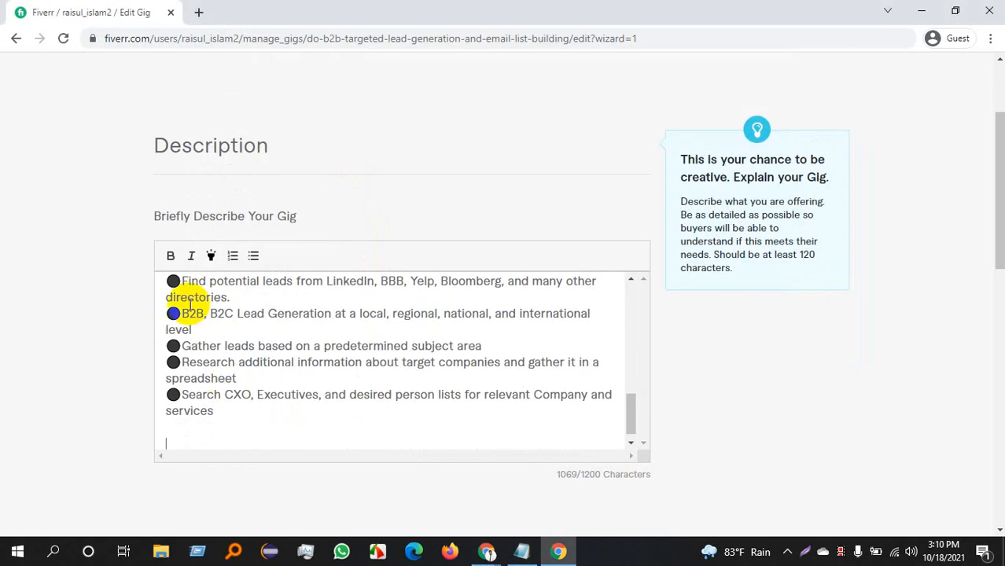
- Delete the black circle symbols in front of all seven service lines under "Areas of service" in the description
{"action": "scroll", "coordinate": [192, 314], "scroll_direction": "up", "scroll_amount": 1}
{"action": "left_click", "coordinate": [180, 305]}
{"action": "left_click_drag", "start_coordinate": [179, 305], "coordinate": [168, 305]}
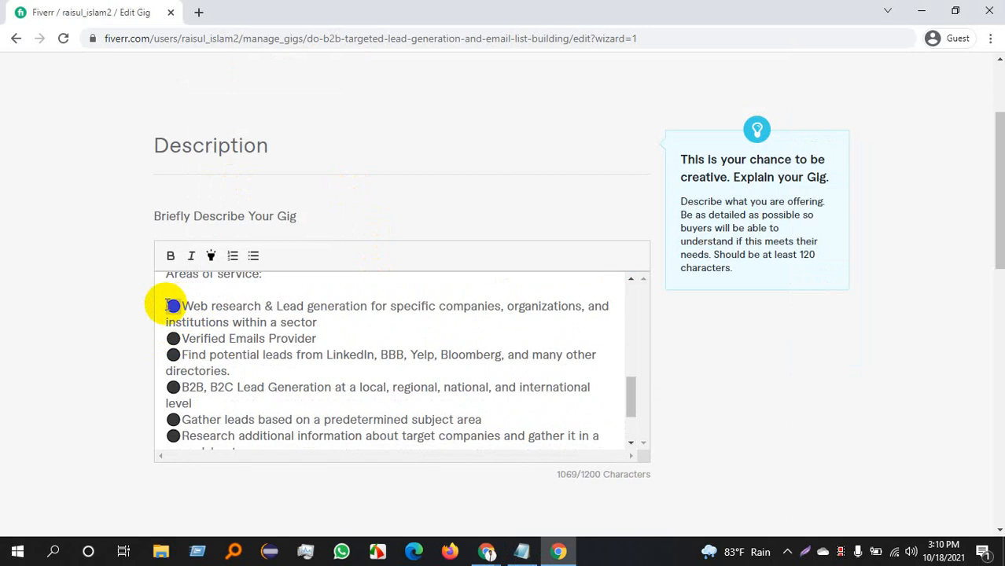
{"action": "key", "text": "Delete"}
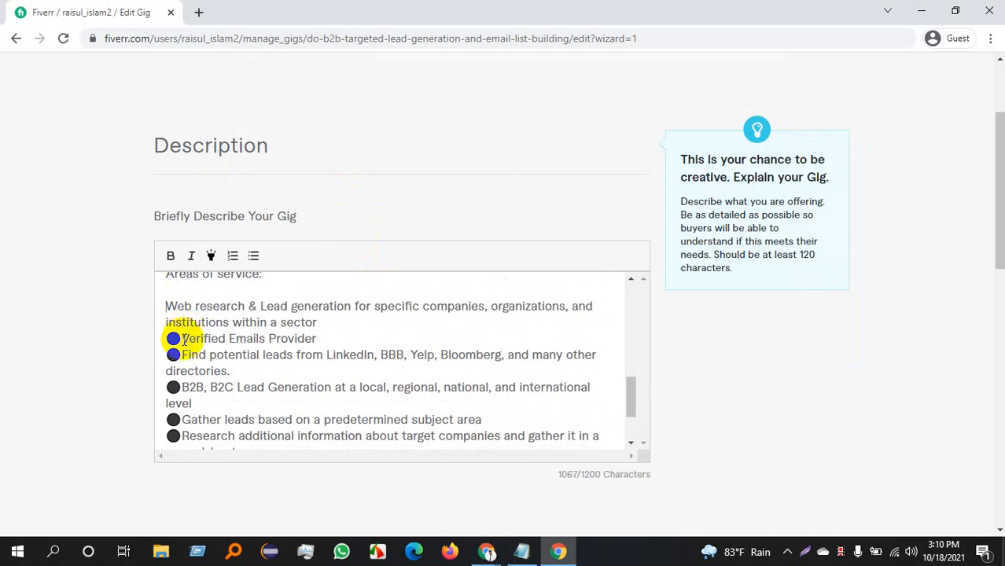
{"action": "left_click", "coordinate": [171, 338]}
{"action": "key", "text": "BackSpace"}
{"action": "left_click_drag", "start_coordinate": [166, 338], "coordinate": [168, 355]}
{"action": "key", "text": "BackSpace"}
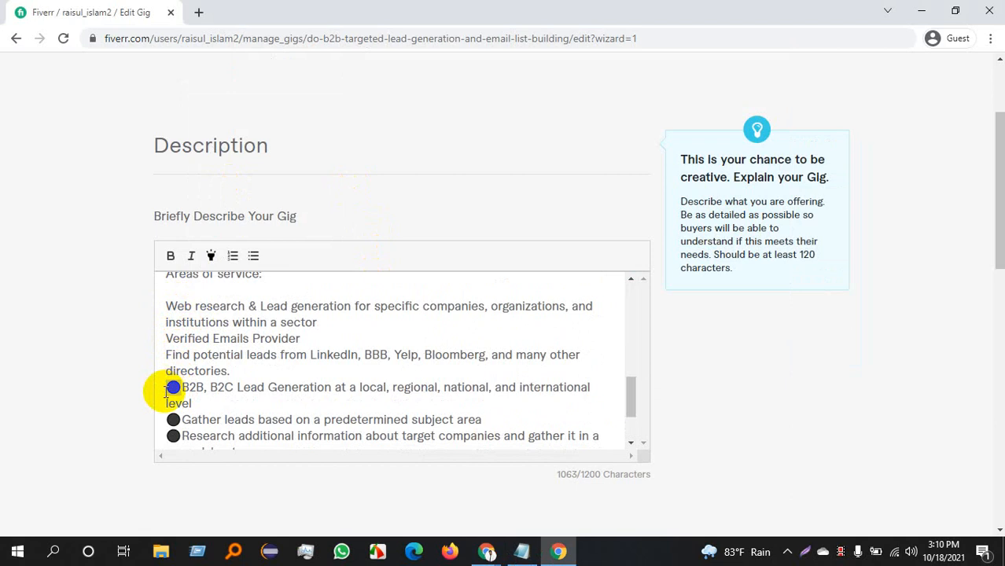
{"action": "key", "text": "BackSpace"}
{"action": "left_click_drag", "start_coordinate": [181, 403], "coordinate": [180, 404]}
{"action": "key", "text": "BackSpace"}
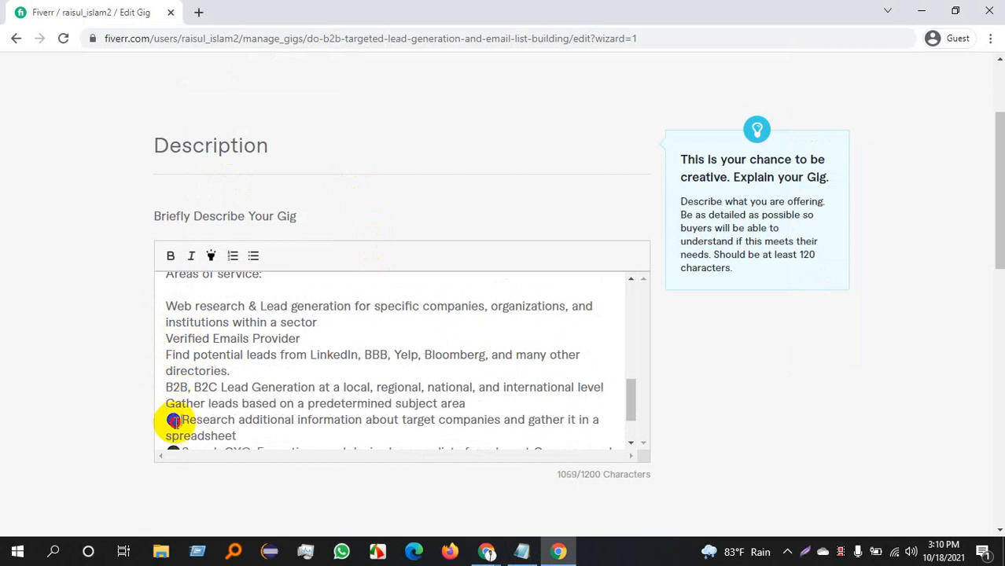
{"action": "key", "text": "BackSpace"}
{"action": "scroll", "coordinate": [168, 419], "scroll_direction": "down", "scroll_amount": 1}
{"action": "left_click_drag", "start_coordinate": [170, 384], "coordinate": [167, 384]}
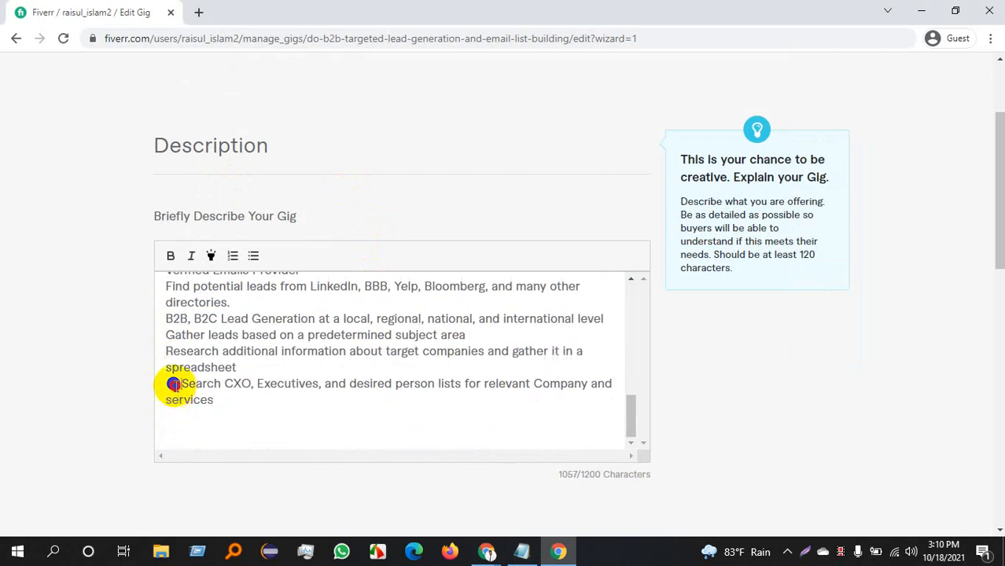
{"action": "key", "text": "BackSpace"}
- Make the description's opening text bold, from "Got a list of organizations" to "want their key contact information"
{"action": "scroll", "coordinate": [267, 363], "scroll_direction": "up", "scroll_amount": 10}
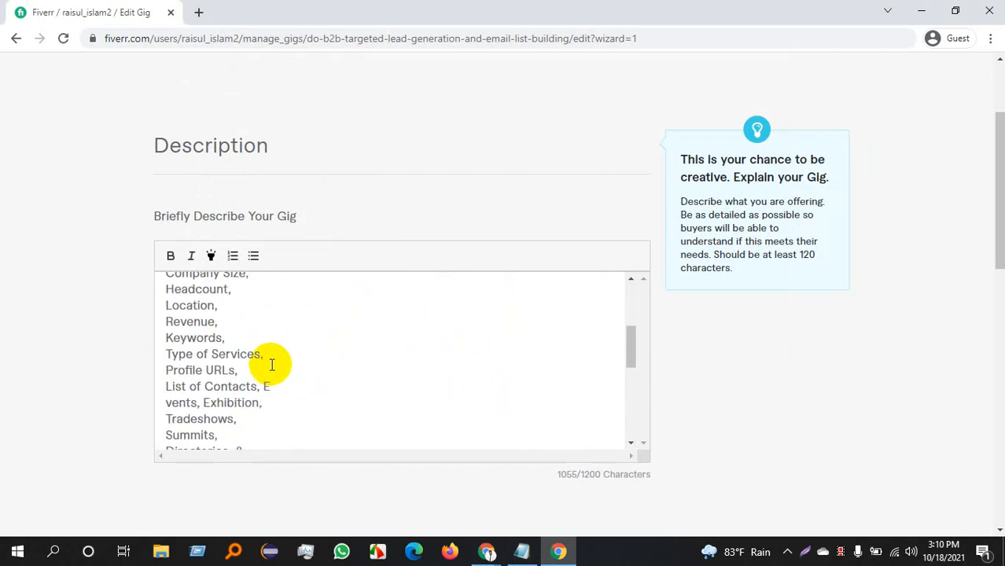
{"action": "scroll", "coordinate": [350, 350], "scroll_direction": "up", "scroll_amount": 1}
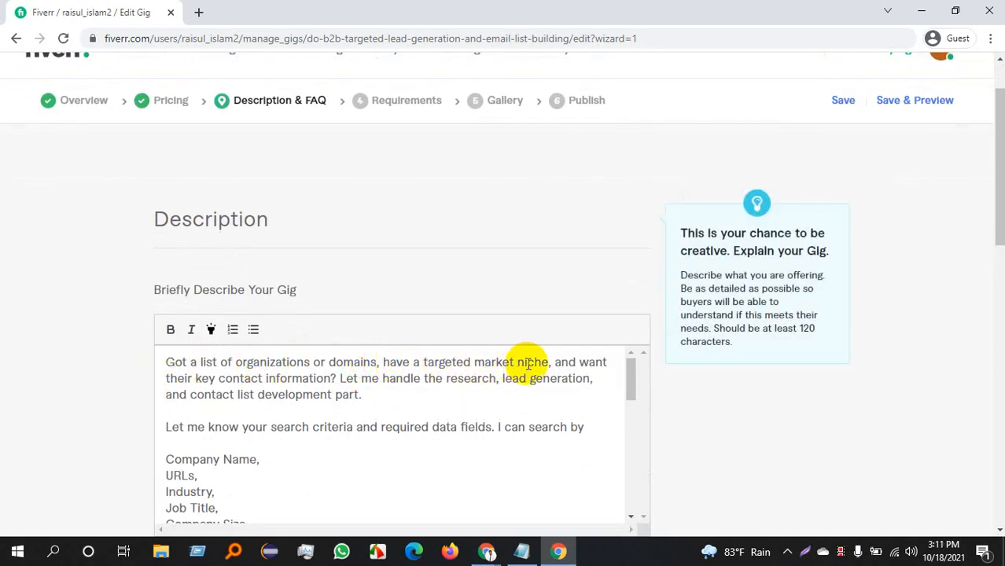
{"action": "left_click_drag", "start_coordinate": [382, 361], "coordinate": [545, 358]}
{"action": "left_click", "coordinate": [169, 331]}
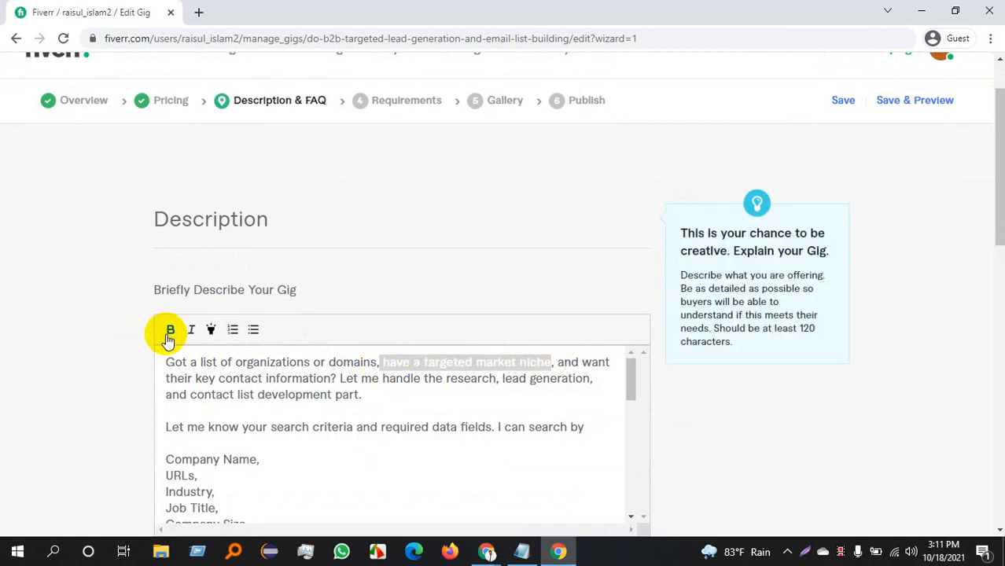
{"action": "left_click_drag", "start_coordinate": [166, 362], "coordinate": [336, 376]}
{"action": "left_click", "coordinate": [170, 332]}
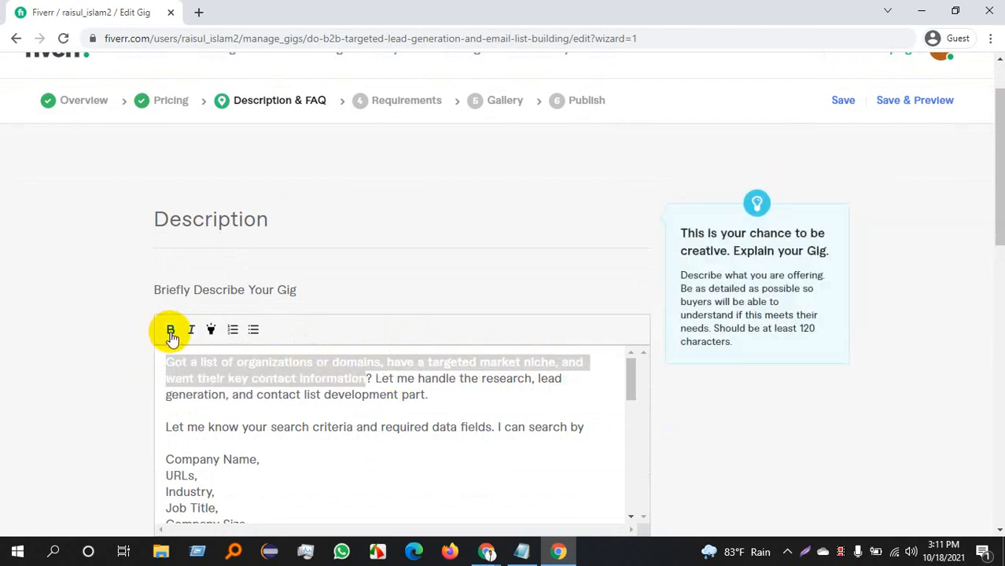
{"action": "left_click", "coordinate": [438, 397]}
{"action": "scroll", "coordinate": [491, 404], "scroll_direction": "down", "scroll_amount": 3}
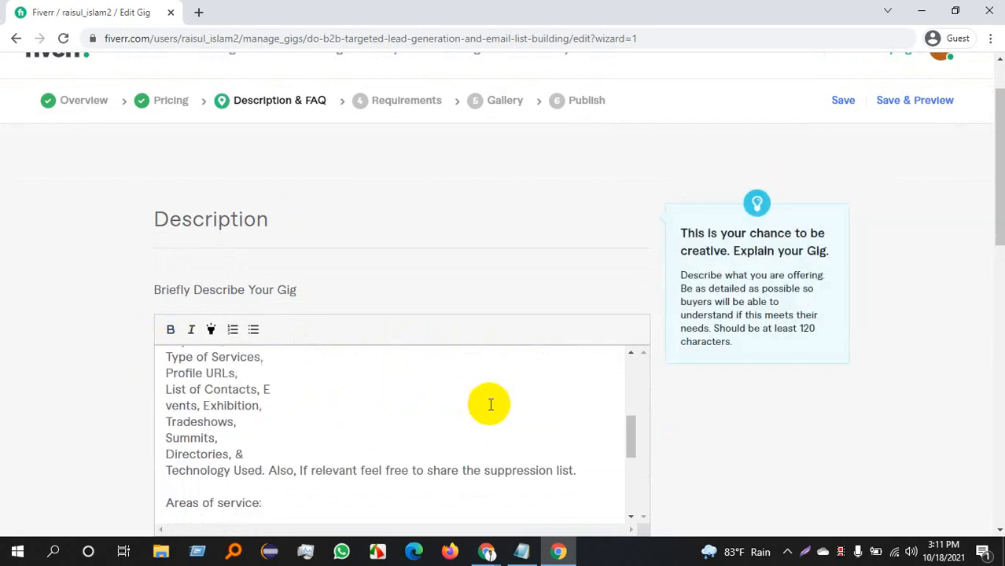
{"action": "scroll", "coordinate": [490, 404], "scroll_direction": "down", "scroll_amount": 10}
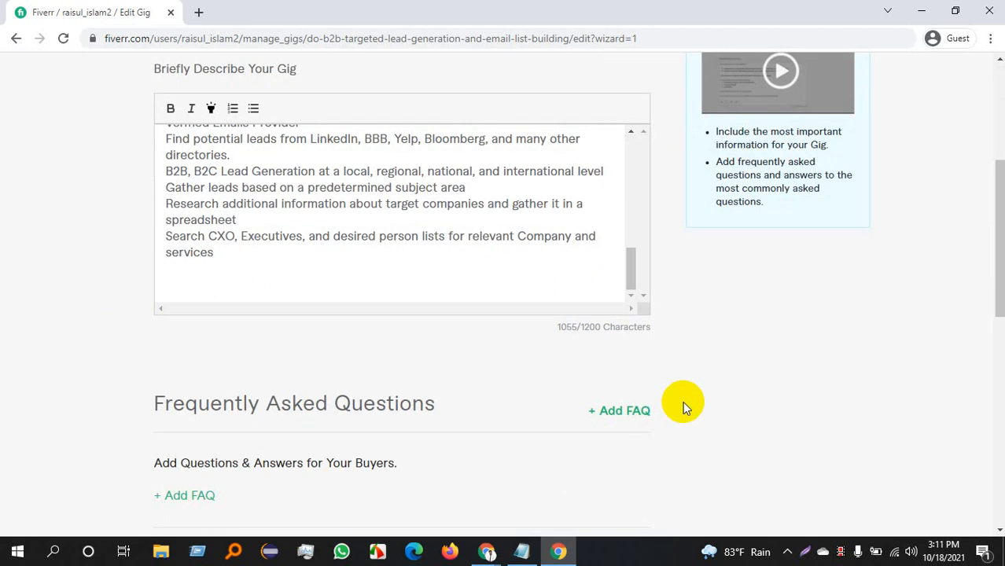
{"action": "scroll", "coordinate": [683, 401], "scroll_direction": "up", "scroll_amount": 2}
{"action": "scroll", "coordinate": [442, 352], "scroll_direction": "up", "scroll_amount": 5}
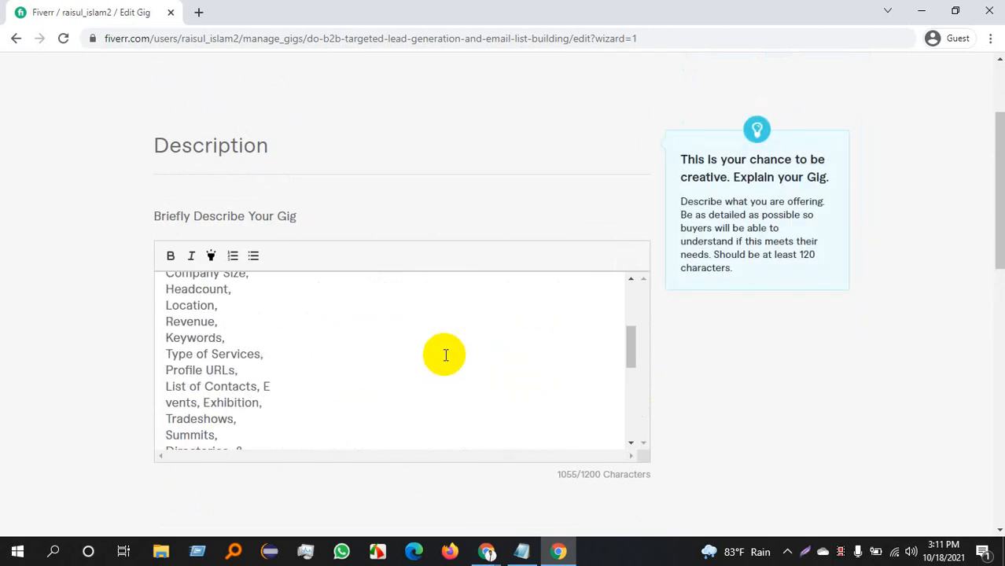
- Make the line "Let me know your search criteria and required data fields. I can search by" bold
{"action": "scroll", "coordinate": [445, 356], "scroll_direction": "up", "scroll_amount": 4}
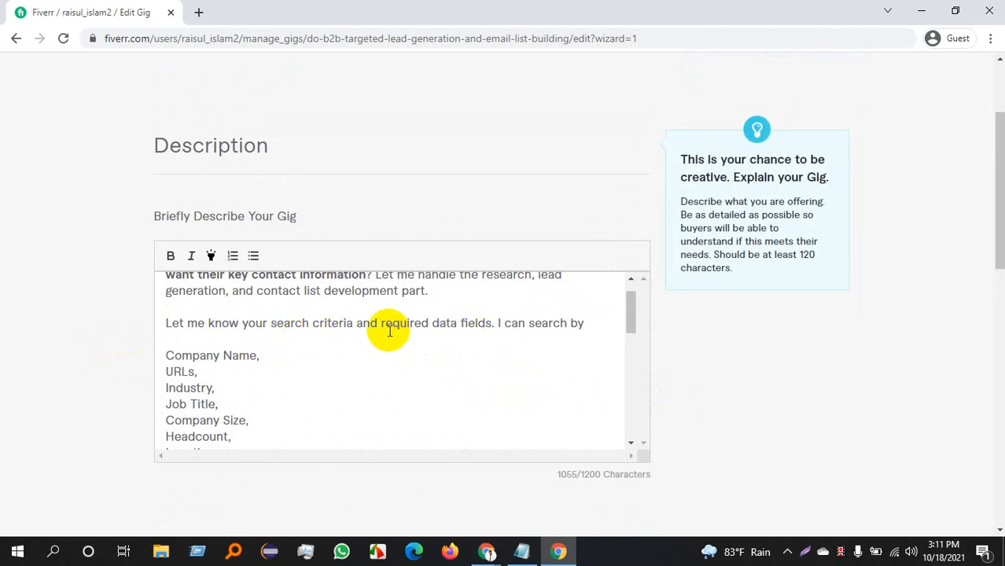
{"action": "left_click_drag", "start_coordinate": [379, 324], "coordinate": [126, 329]}
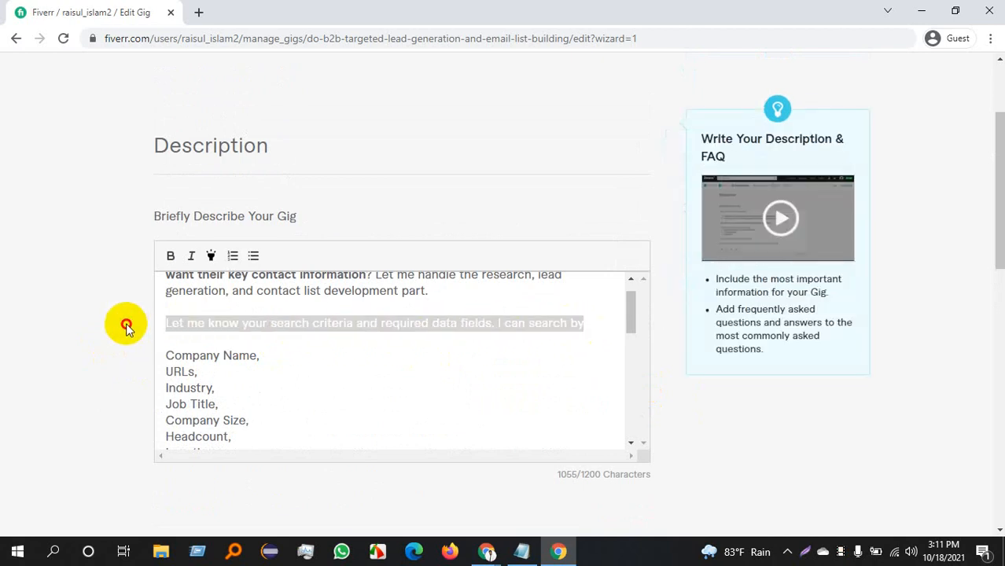
{"action": "left_click", "coordinate": [171, 255]}
{"action": "left_click", "coordinate": [372, 360]}
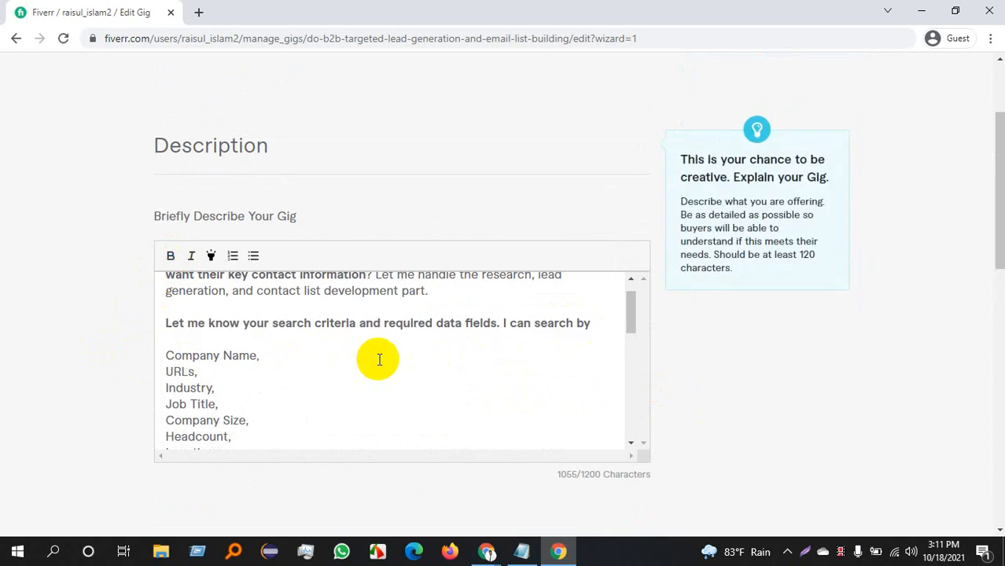
- Delete the trailing commas from the eight search criteria lines from "Company Name" through "Revenue"
{"action": "scroll", "coordinate": [79, 371], "scroll_direction": "down", "scroll_amount": 1}
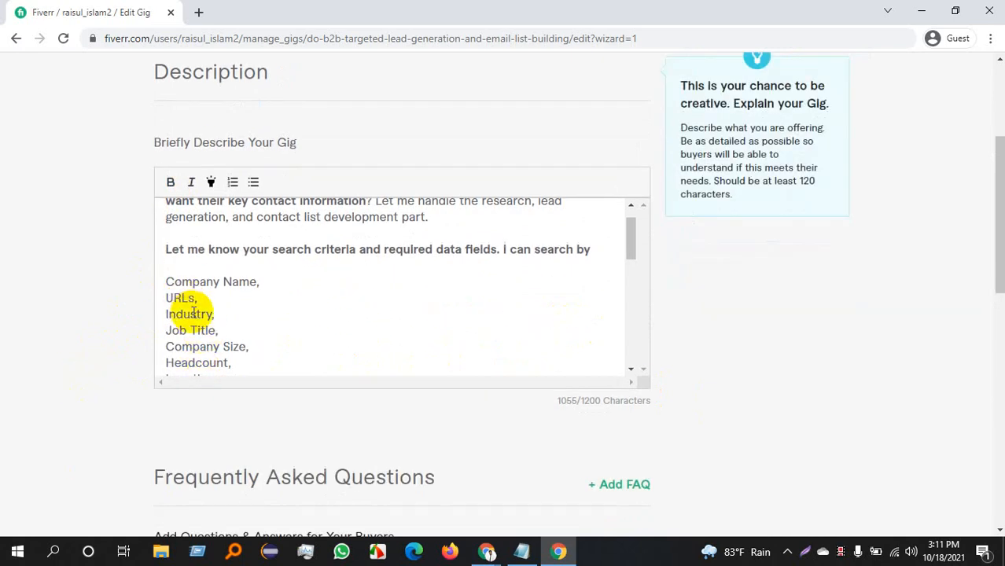
{"action": "scroll", "coordinate": [194, 312], "scroll_direction": "down", "scroll_amount": 1}
{"action": "left_click", "coordinate": [232, 323]}
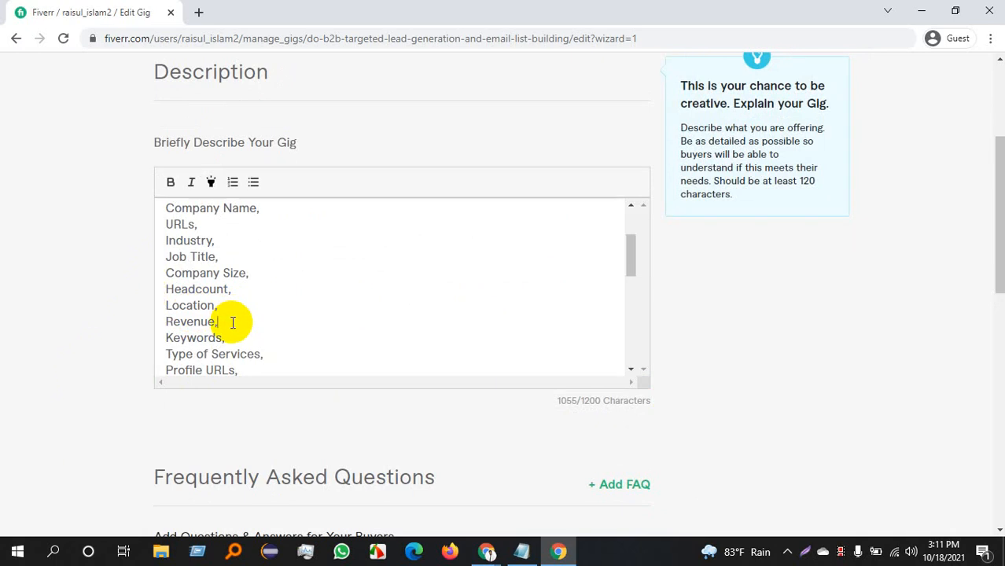
{"action": "key", "text": "BackSpace"}
{"action": "left_click", "coordinate": [231, 305]}
{"action": "key", "text": "BackSpace"}
{"action": "left_click", "coordinate": [238, 290]}
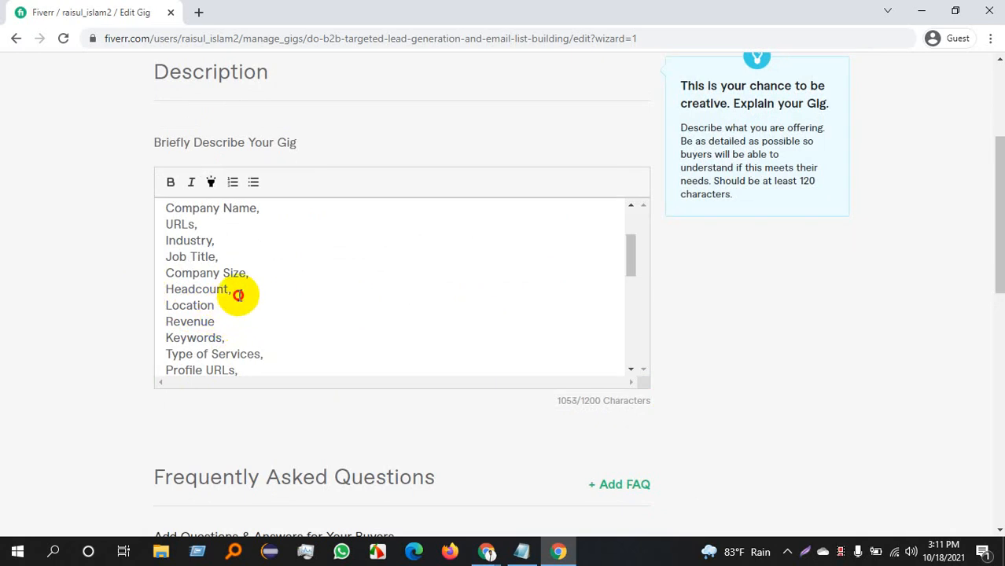
{"action": "key", "text": "BackSpace"}
{"action": "left_click", "coordinate": [251, 274]}
{"action": "key", "text": "BackSpace"}
{"action": "left_click", "coordinate": [220, 255]}
{"action": "key", "text": "BackSpace"}
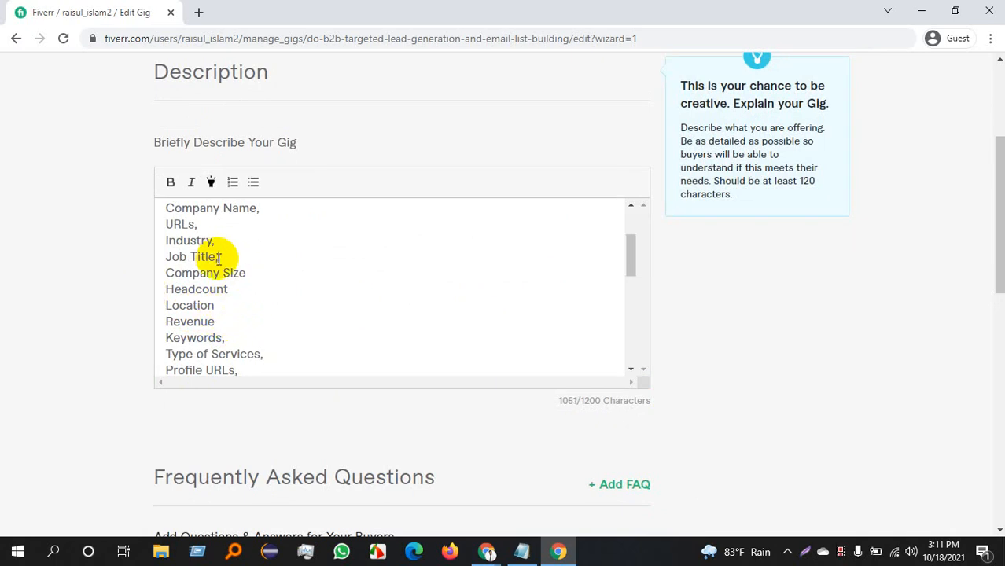
{"action": "left_click", "coordinate": [220, 241]}
{"action": "key", "text": "BackSpace"}
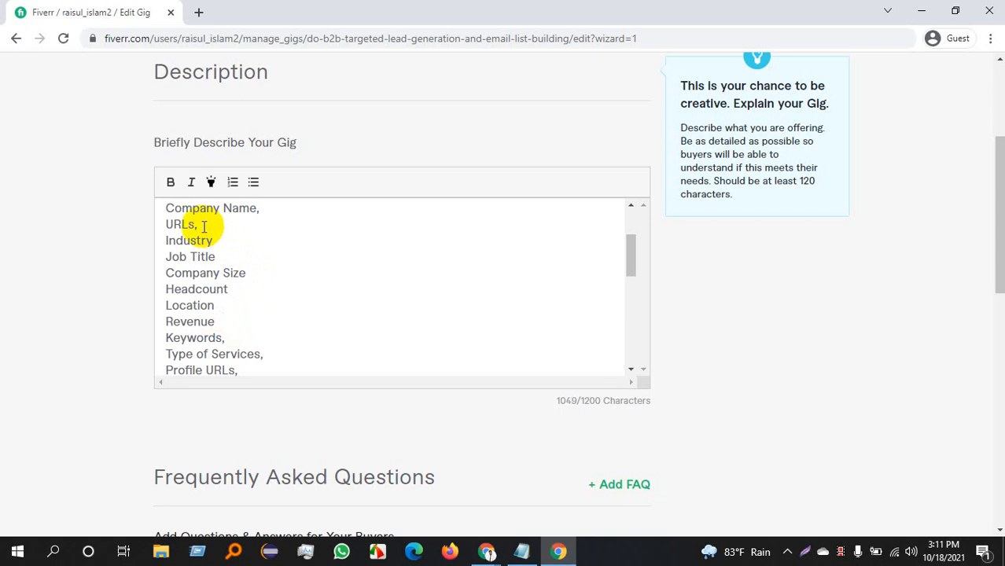
{"action": "left_click", "coordinate": [207, 225]}
{"action": "key", "text": "BackSpace"}
{"action": "left_click", "coordinate": [263, 209]}
{"action": "key", "text": "BackSpace"}
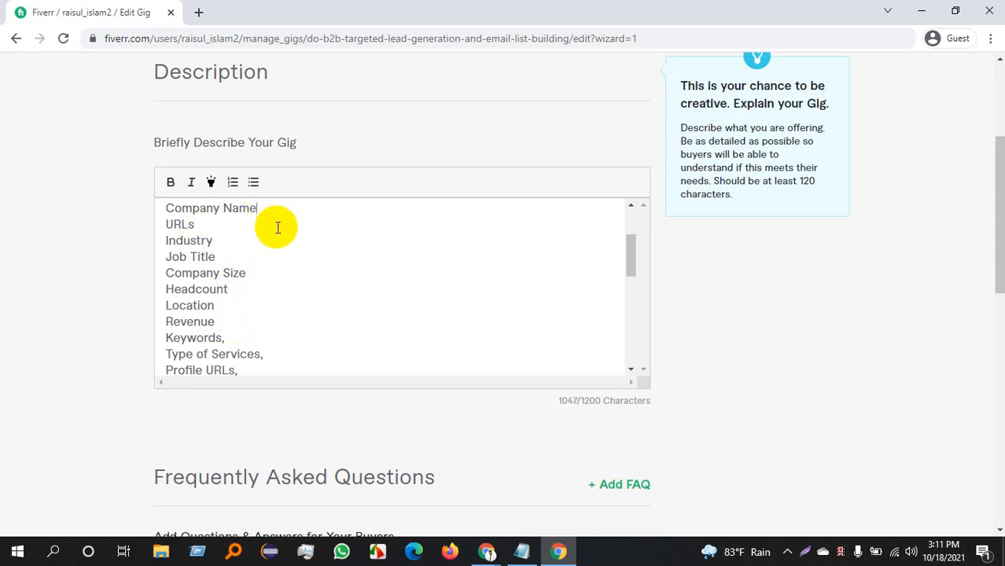
- Delete the trailing commas after "Keywords", "Type of Services" and "Profile URLs"
{"action": "scroll", "coordinate": [261, 314], "scroll_direction": "down", "scroll_amount": 1}
{"action": "scroll", "coordinate": [261, 314], "scroll_direction": "down", "scroll_amount": 1}
{"action": "left_click", "coordinate": [246, 265]}
{"action": "key", "text": "BackSpace"}
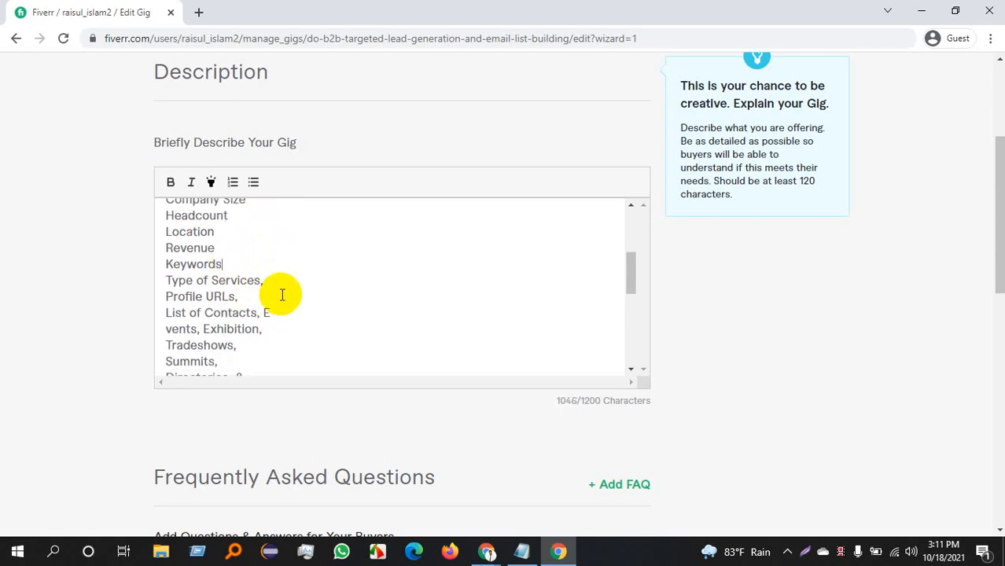
{"action": "left_click", "coordinate": [267, 281]}
{"action": "key", "text": "BackSpace"}
{"action": "left_click", "coordinate": [237, 297]}
{"action": "key", "text": "BackSpace"}
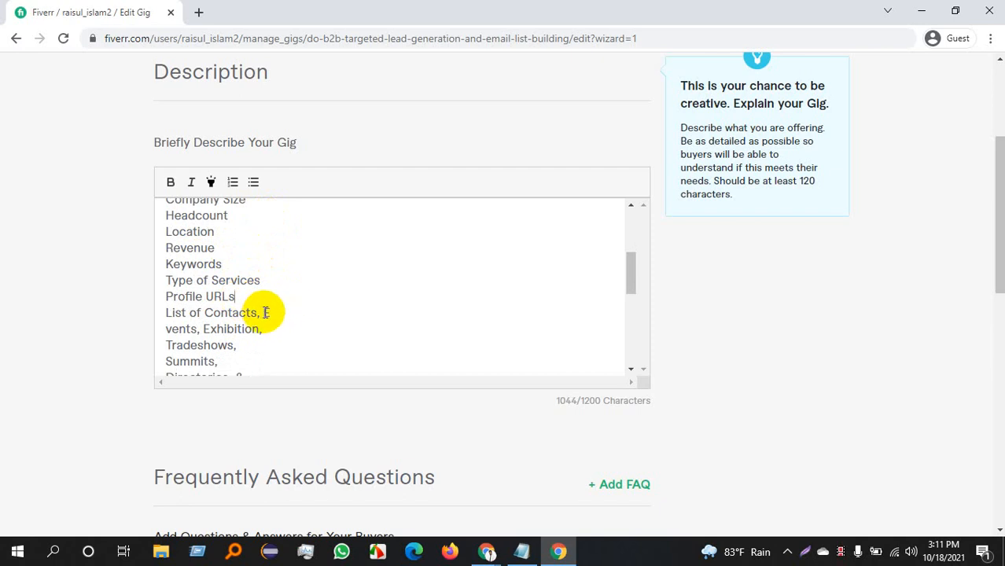
- Put "Events" and "Exhibition" on separate lines below "List of Contacts,", rejoining the split word "Events" and removing the commas after both
{"action": "left_click", "coordinate": [265, 313]}
{"action": "key", "text": "Return"}
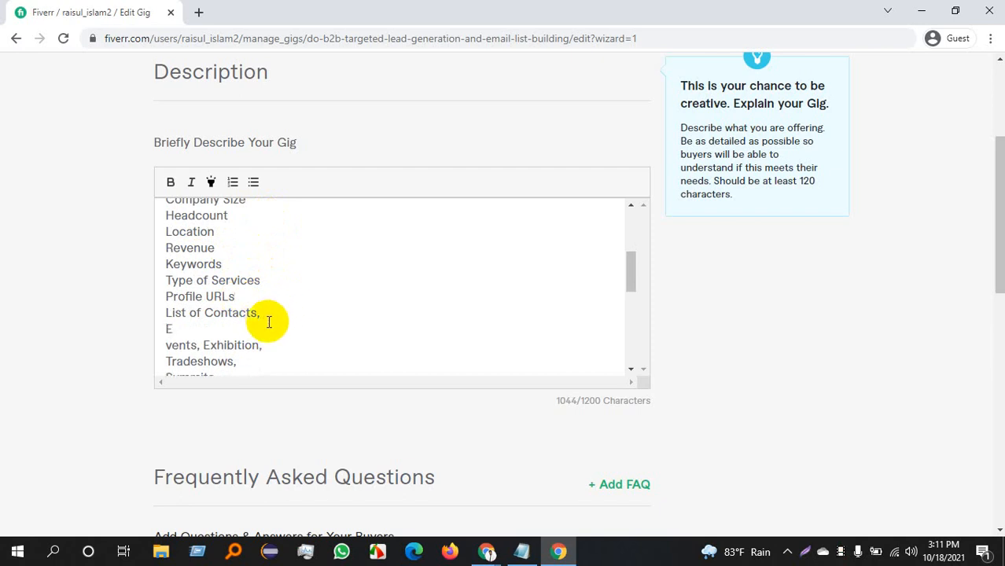
{"action": "left_click", "coordinate": [167, 343]}
{"action": "key", "text": "BackSpace"}
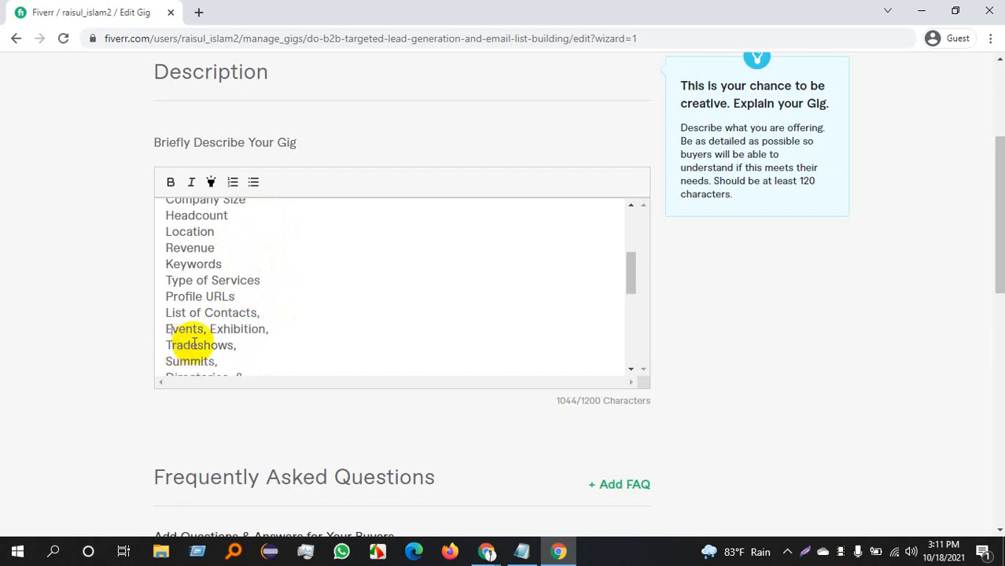
{"action": "left_click", "coordinate": [269, 330]}
{"action": "key", "text": "BackSpace"}
{"action": "key", "text": "BackSpace"}
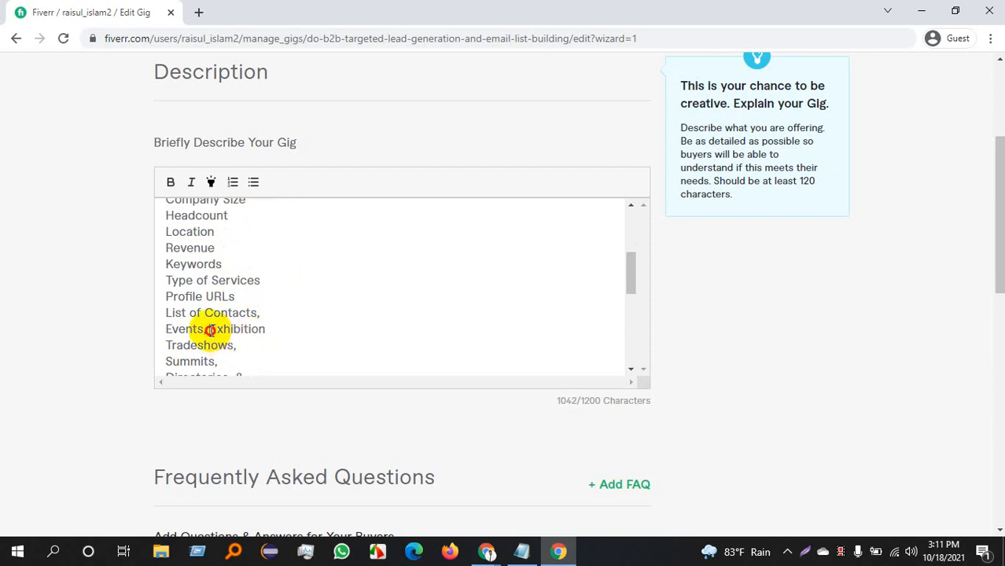
{"action": "key", "text": "Return"}
{"action": "left_click", "coordinate": [221, 331]}
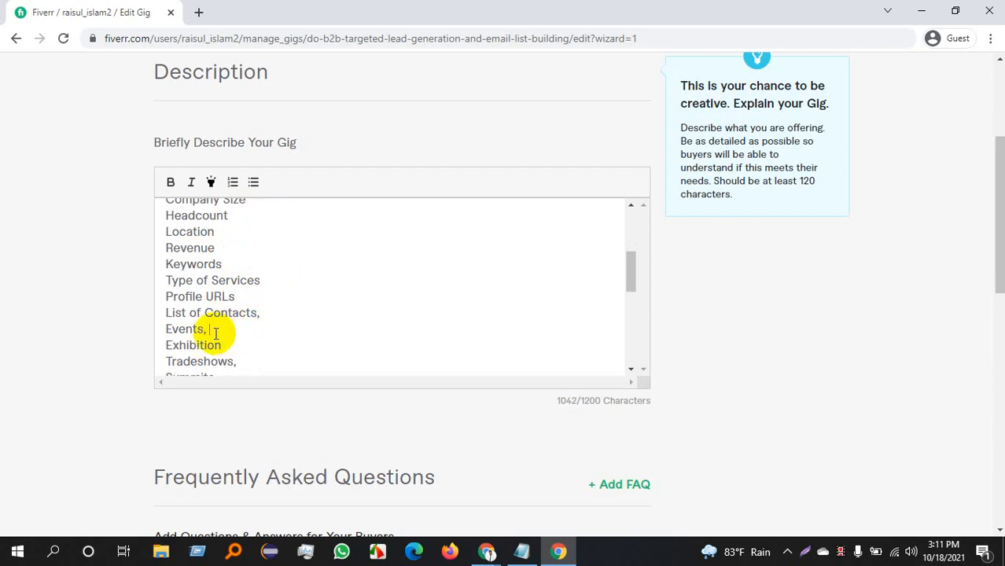
{"action": "key", "text": "BackSpace"}
{"action": "key", "text": "BackSpace"}
- Delete the commas after "Tradeshows" and "Summits", and join the "Technology Used" line onto "Directories, &"
{"action": "scroll", "coordinate": [228, 338], "scroll_direction": "down", "scroll_amount": 2}
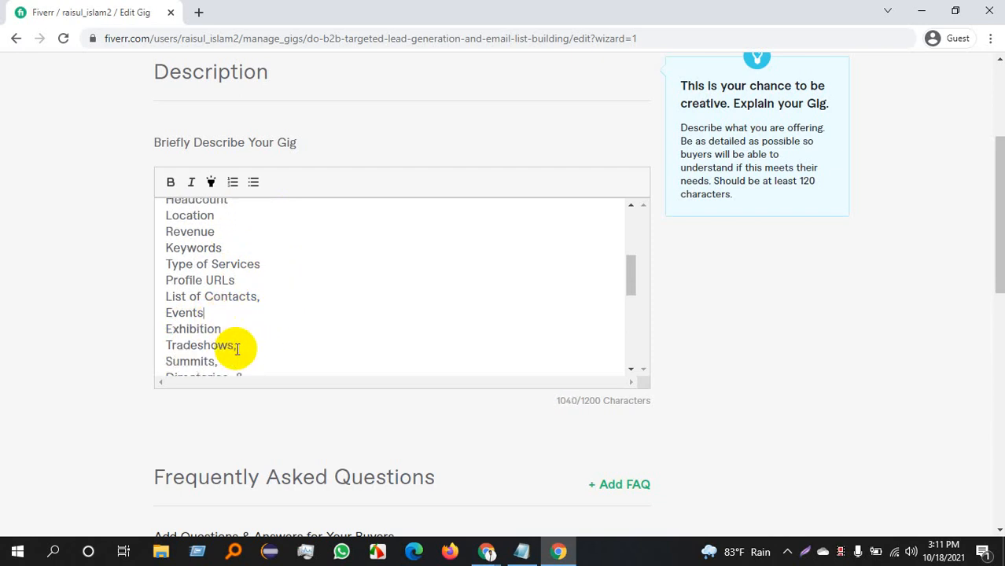
{"action": "left_click", "coordinate": [239, 290]}
{"action": "key", "text": "BackSpace"}
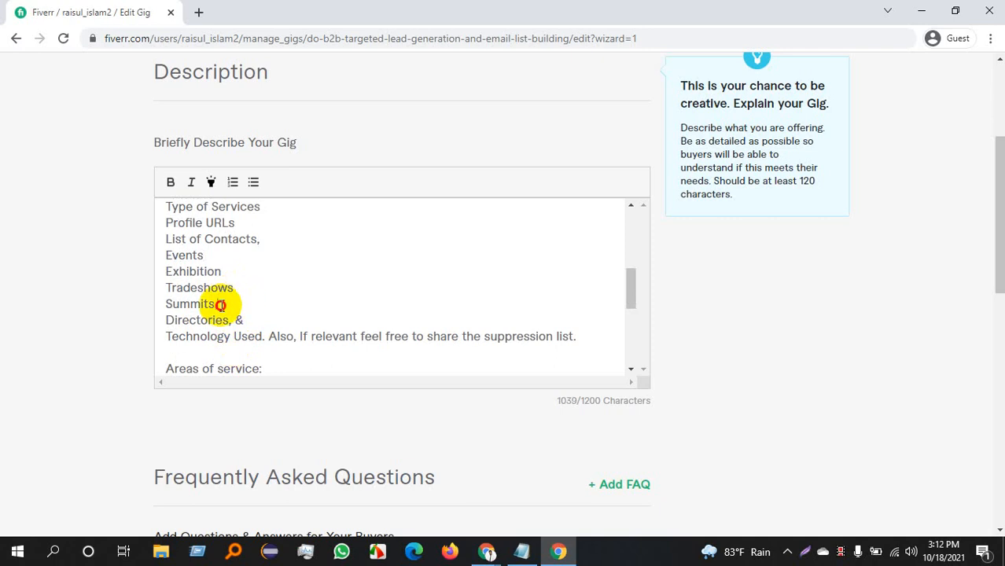
{"action": "left_click", "coordinate": [250, 305]}
{"action": "key", "text": "BackSpace"}
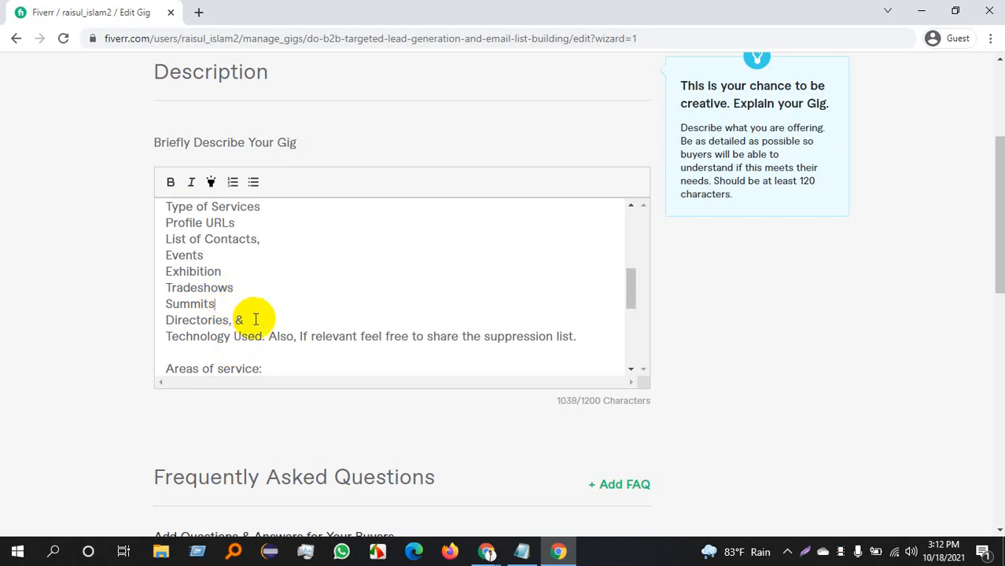
{"action": "left_click", "coordinate": [167, 336]}
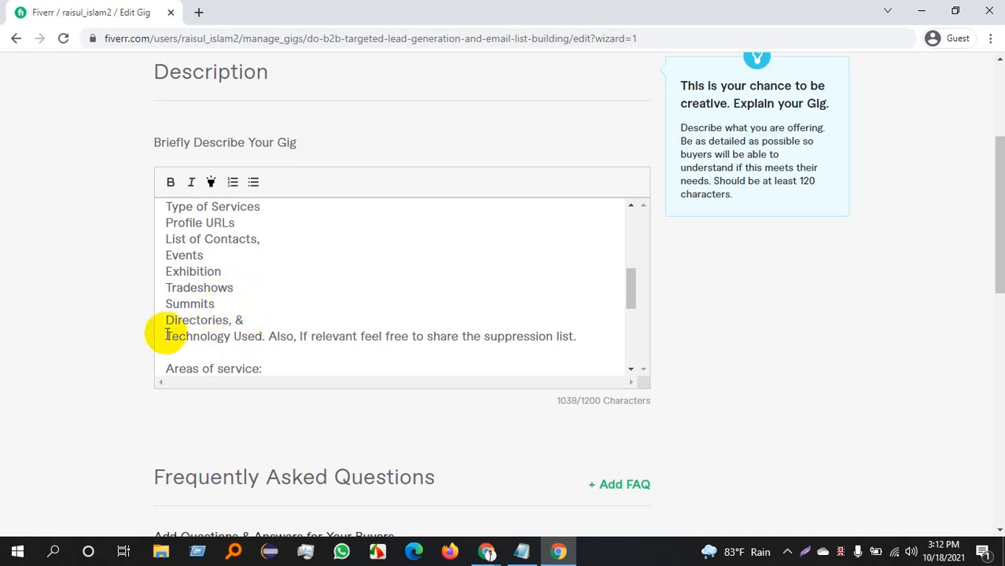
{"action": "key", "text": "BackSpace"}
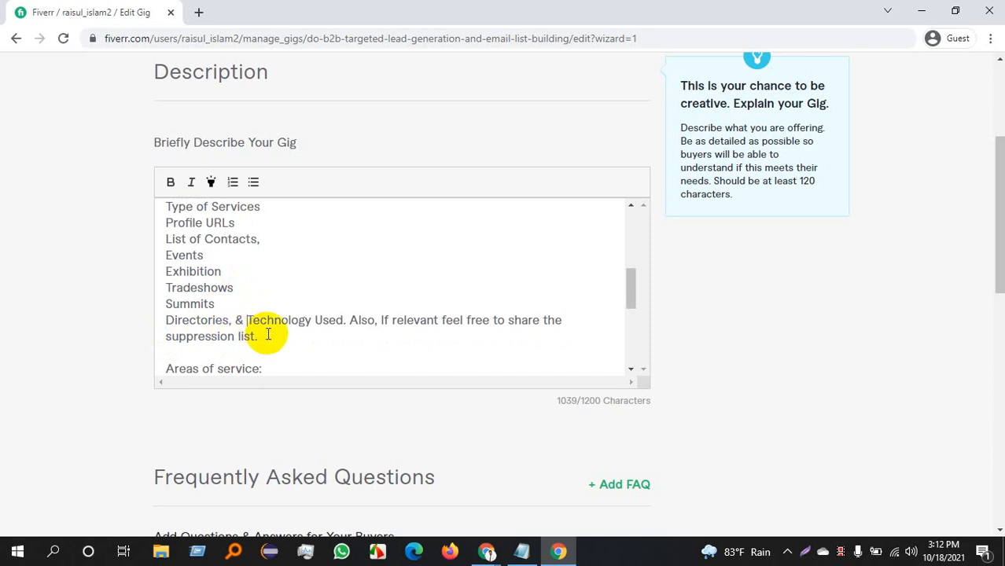
- Format the search criteria from "Company Name" through "suppression list." as a bulleted list
{"action": "scroll", "coordinate": [251, 319], "scroll_direction": "up", "scroll_amount": 4}
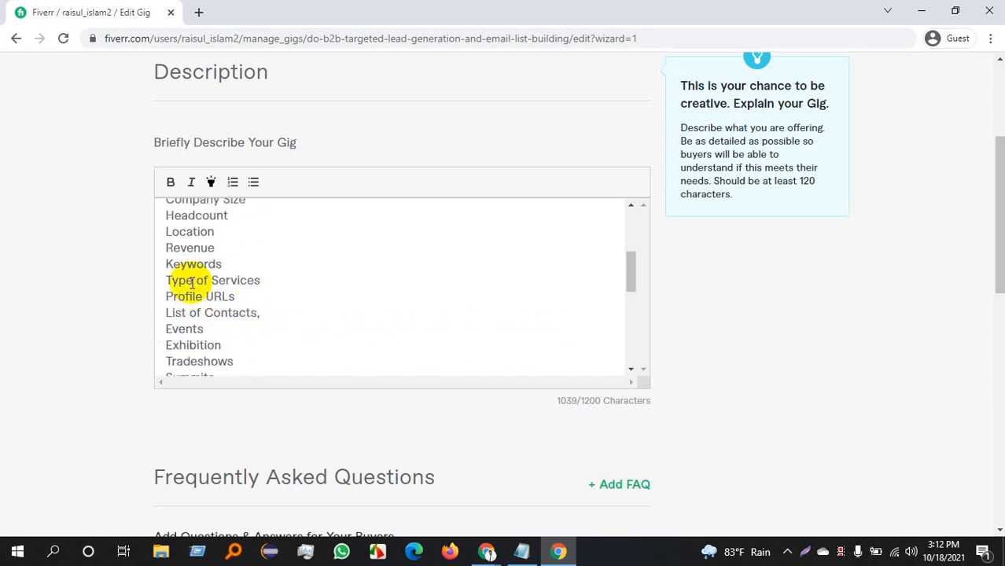
{"action": "scroll", "coordinate": [195, 281], "scroll_direction": "up", "scroll_amount": 2}
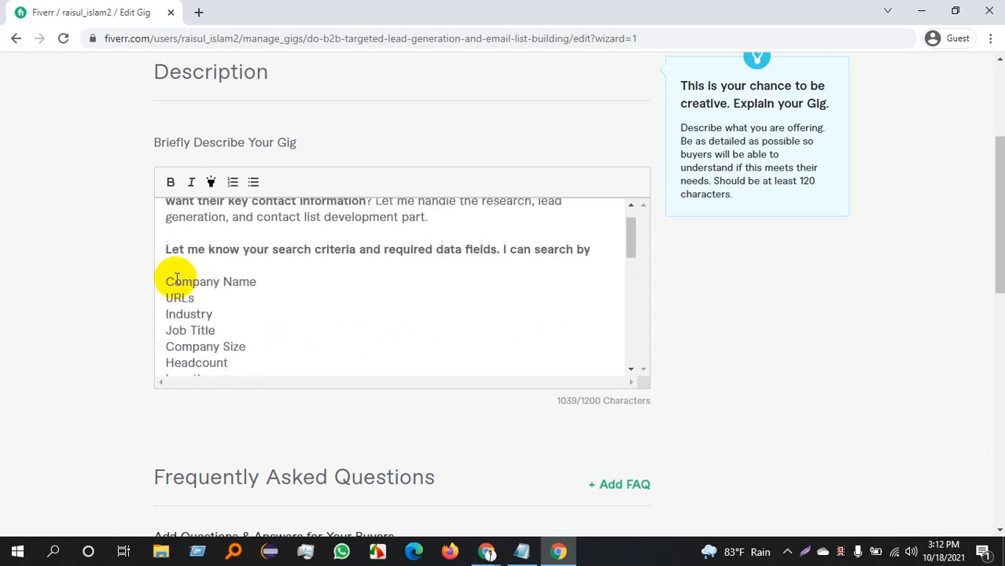
{"action": "left_click_drag", "start_coordinate": [168, 278], "coordinate": [265, 358]}
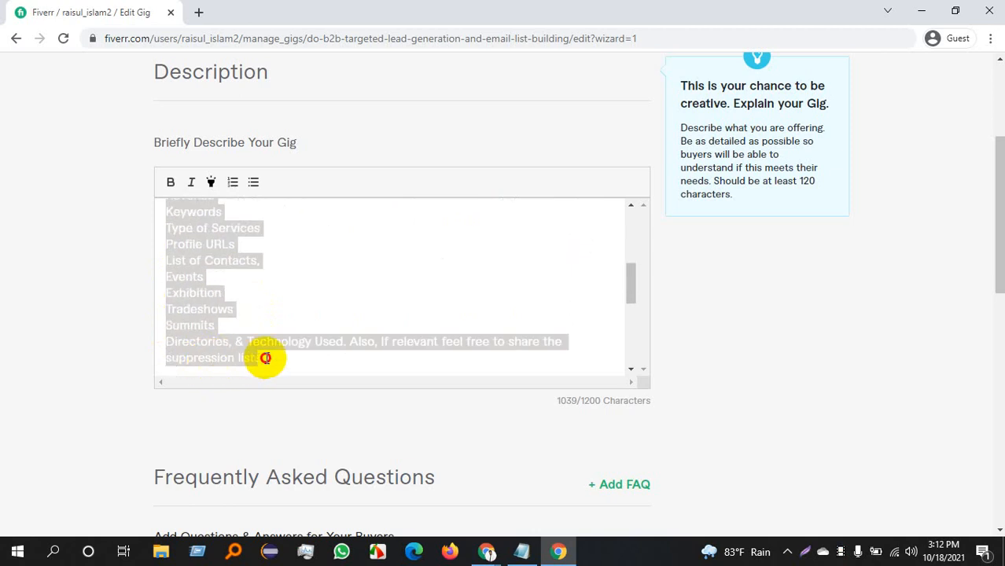
{"action": "left_click", "coordinate": [253, 182]}
{"action": "left_click", "coordinate": [332, 271]}
{"action": "scroll", "coordinate": [332, 271], "scroll_direction": "up", "scroll_amount": 4}
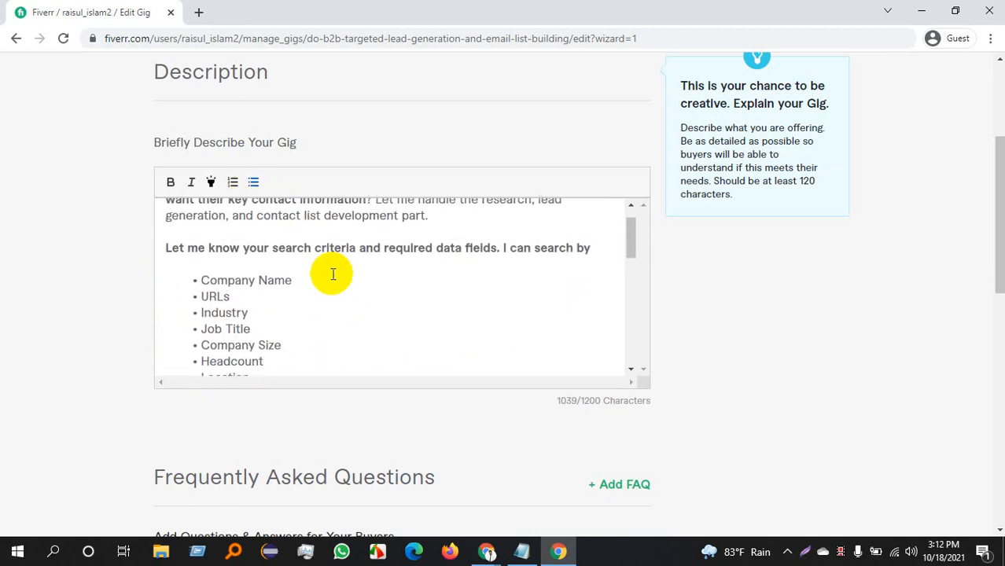
{"action": "scroll", "coordinate": [330, 287], "scroll_direction": "down", "scroll_amount": 1}
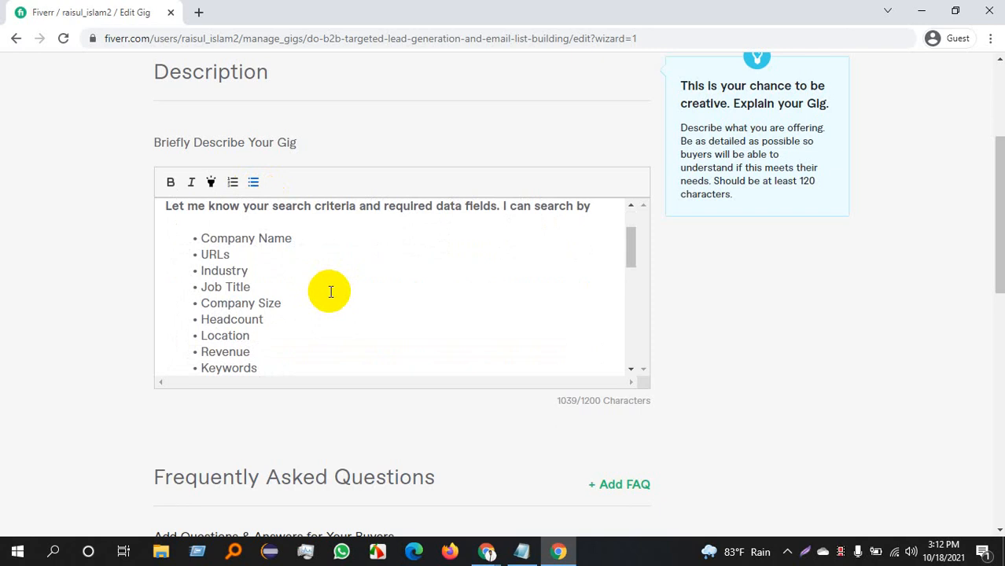
- Make the "Areas of service:" heading in the description bold
{"action": "scroll", "coordinate": [330, 291], "scroll_direction": "down", "scroll_amount": 3}
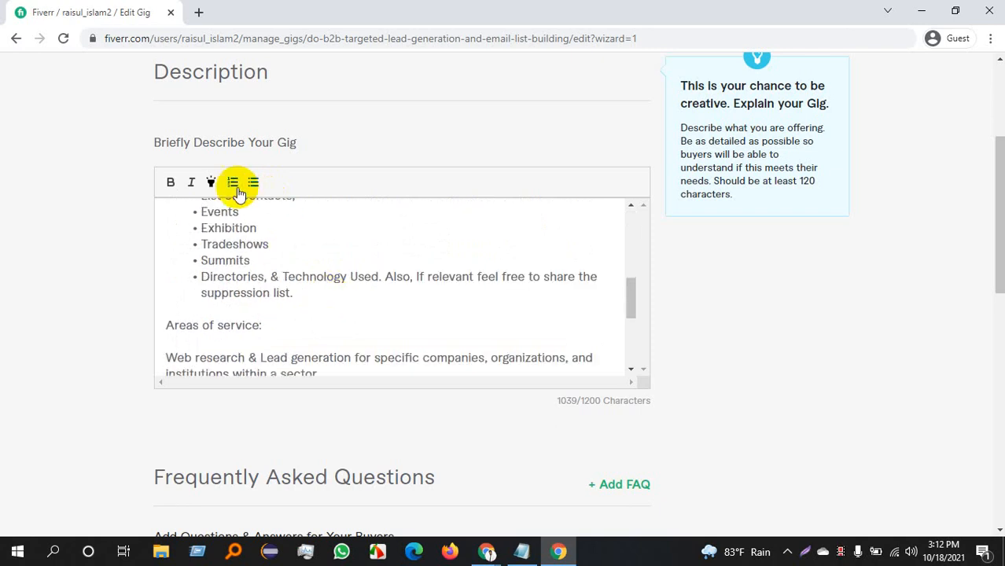
{"action": "scroll", "coordinate": [278, 247], "scroll_direction": "down", "scroll_amount": 2}
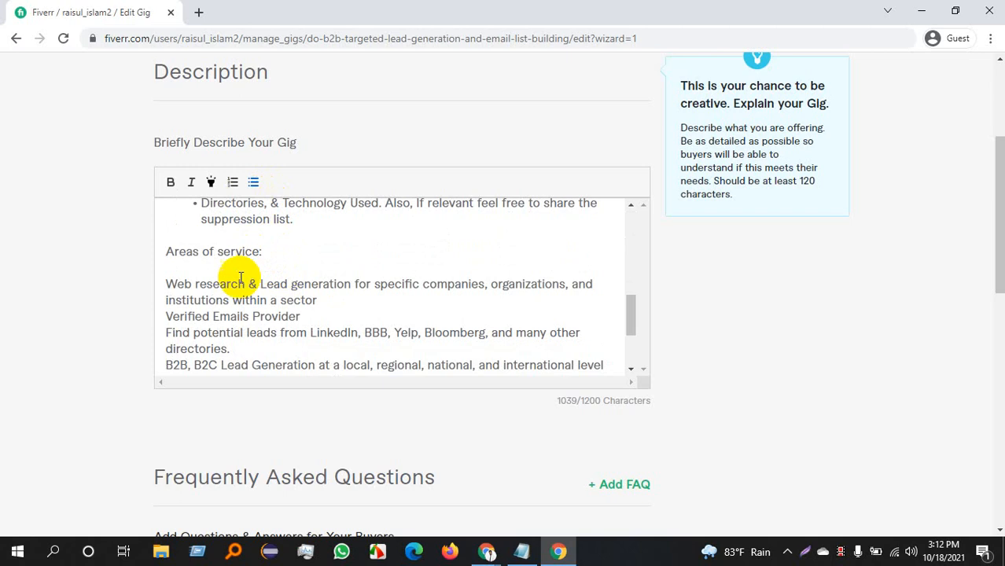
{"action": "left_click_drag", "start_coordinate": [175, 283], "coordinate": [595, 355]}
{"action": "scroll", "coordinate": [264, 313], "scroll_direction": "up", "scroll_amount": 1}
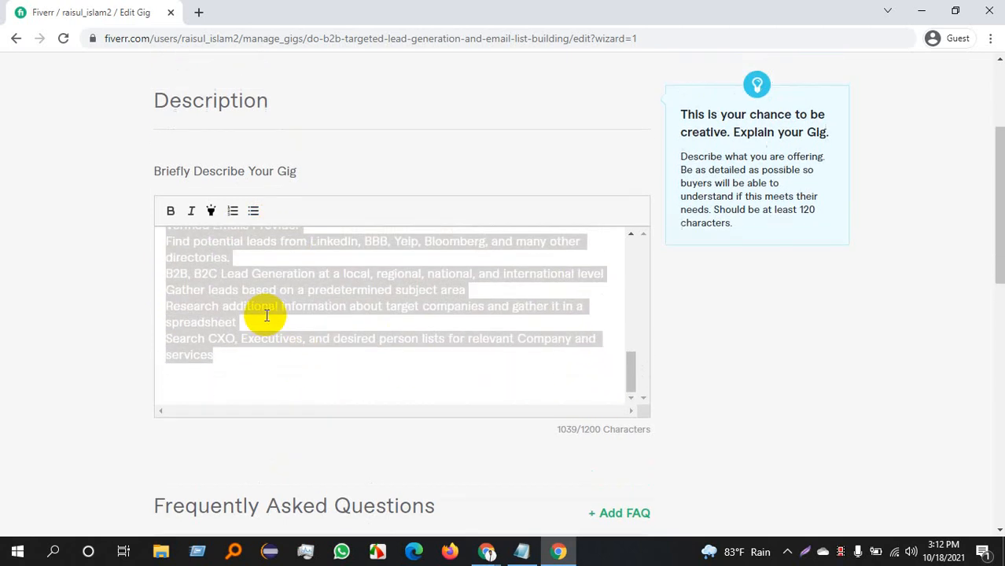
{"action": "scroll", "coordinate": [265, 315], "scroll_direction": "up", "scroll_amount": 2}
{"action": "left_click_drag", "start_coordinate": [267, 350], "coordinate": [165, 352]}
{"action": "left_click", "coordinate": [171, 256]}
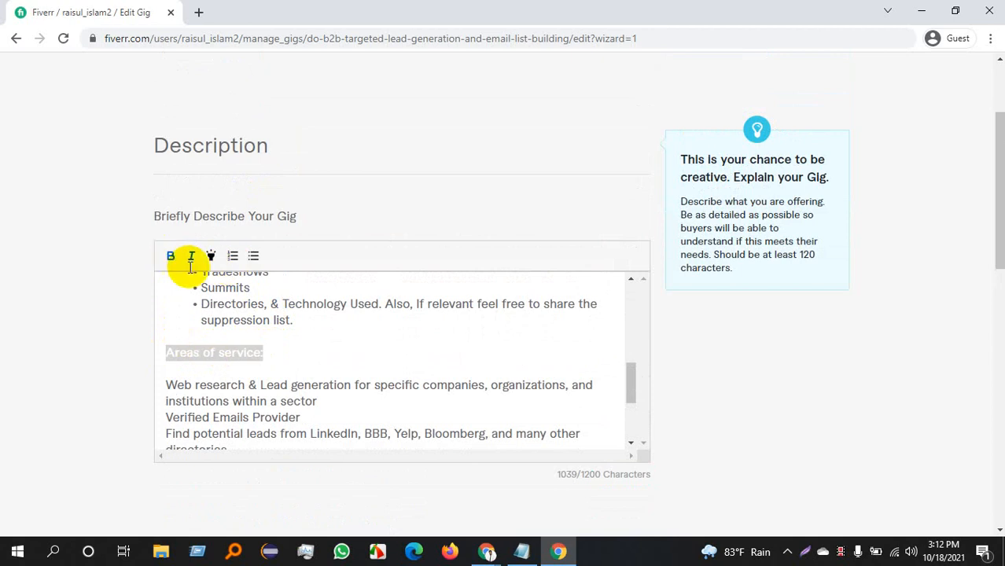
{"action": "left_click", "coordinate": [287, 353]}
- Format the seven service lines from "Web research & Lead generation" through "relevant Company and services" as a bulleted list
{"action": "scroll", "coordinate": [236, 354], "scroll_direction": "down", "scroll_amount": 1}
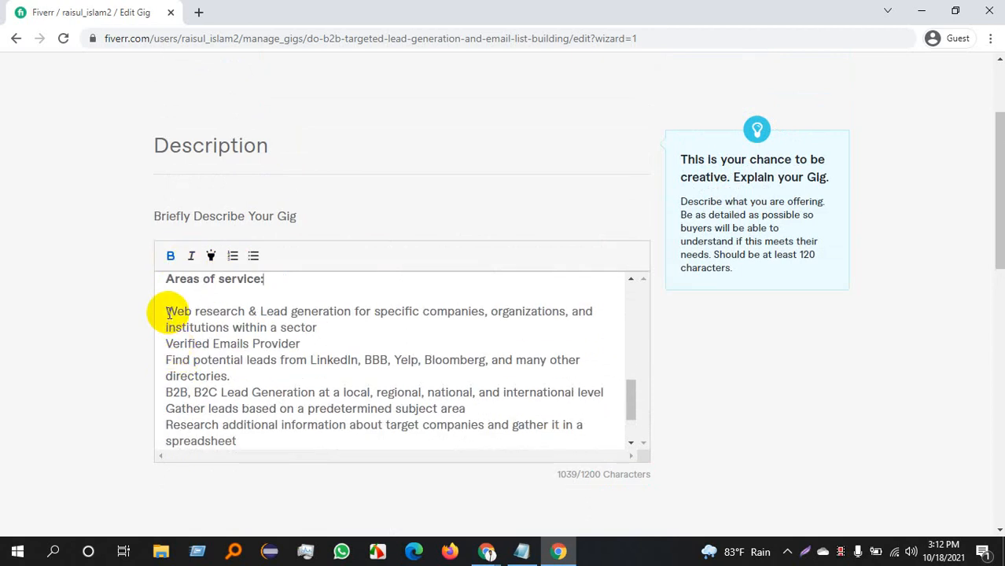
{"action": "left_click_drag", "start_coordinate": [168, 313], "coordinate": [253, 445]}
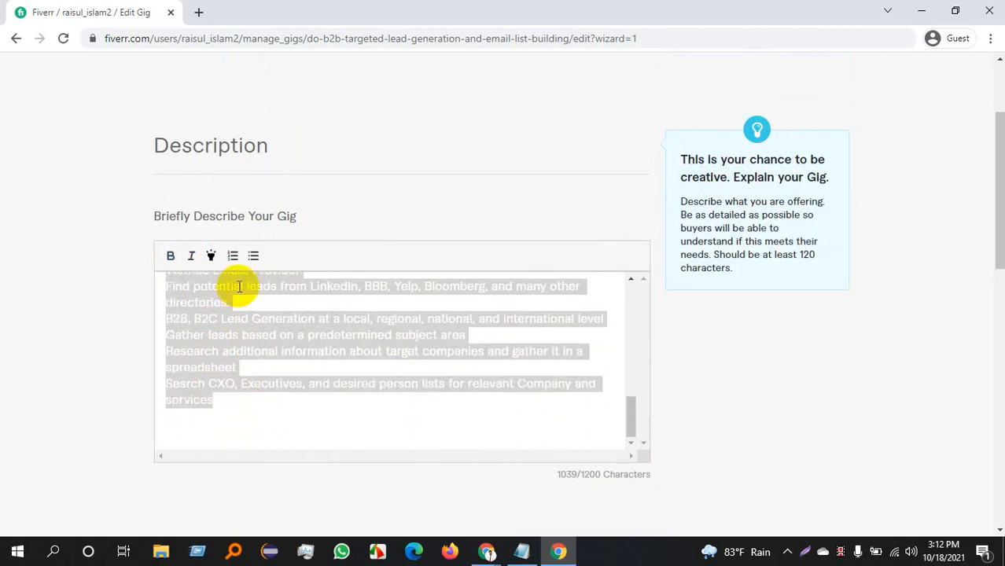
{"action": "left_click", "coordinate": [250, 255]}
{"action": "left_click", "coordinate": [287, 366]}
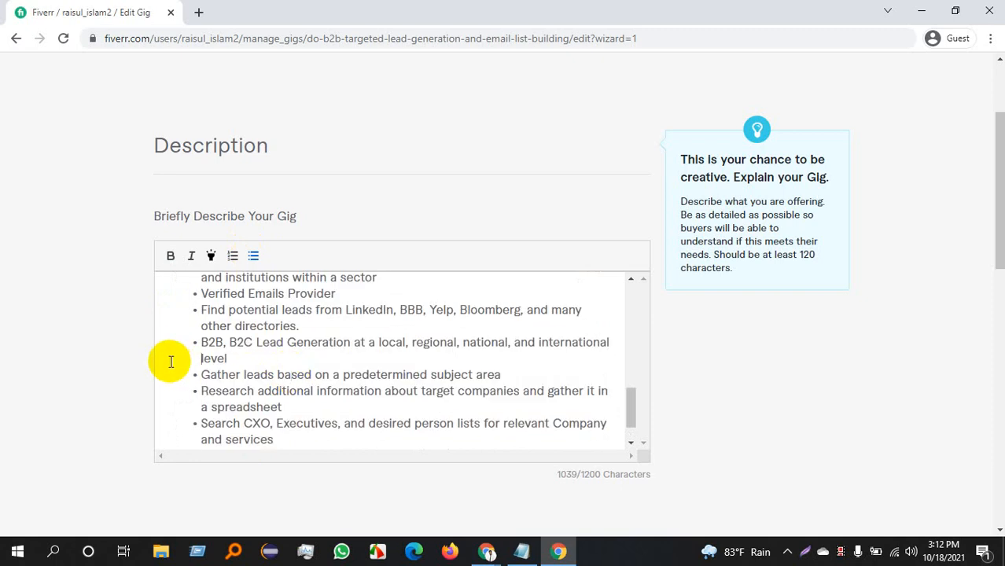
{"action": "scroll", "coordinate": [299, 354], "scroll_direction": "up", "scroll_amount": 1}
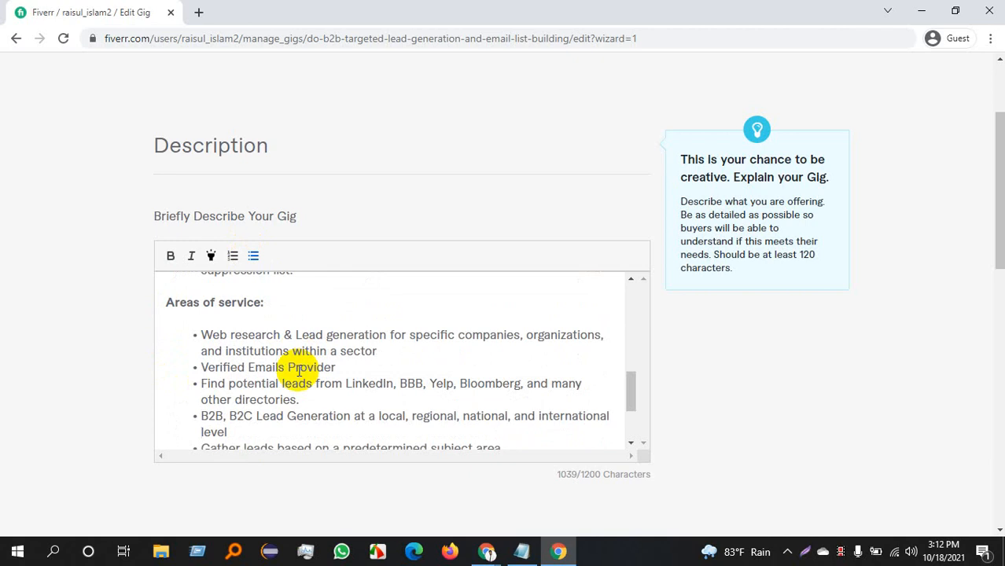
{"action": "scroll", "coordinate": [291, 352], "scroll_direction": "down", "scroll_amount": 2}
- End the bulleted list after "relevant Company and services" and start a plain line below it
{"action": "left_click", "coordinate": [307, 403]}
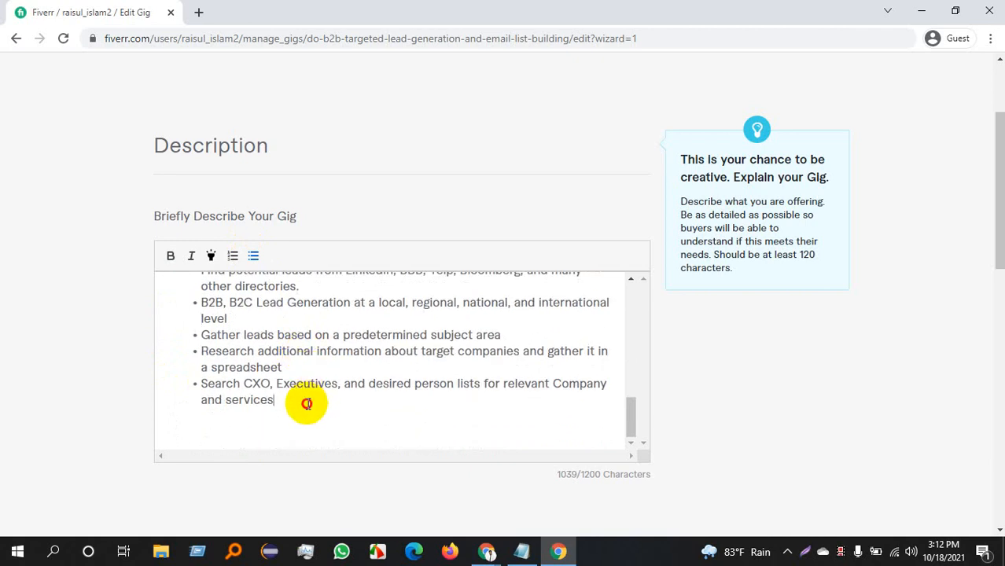
{"action": "key", "text": "Return"}
{"action": "key", "text": "Return"}
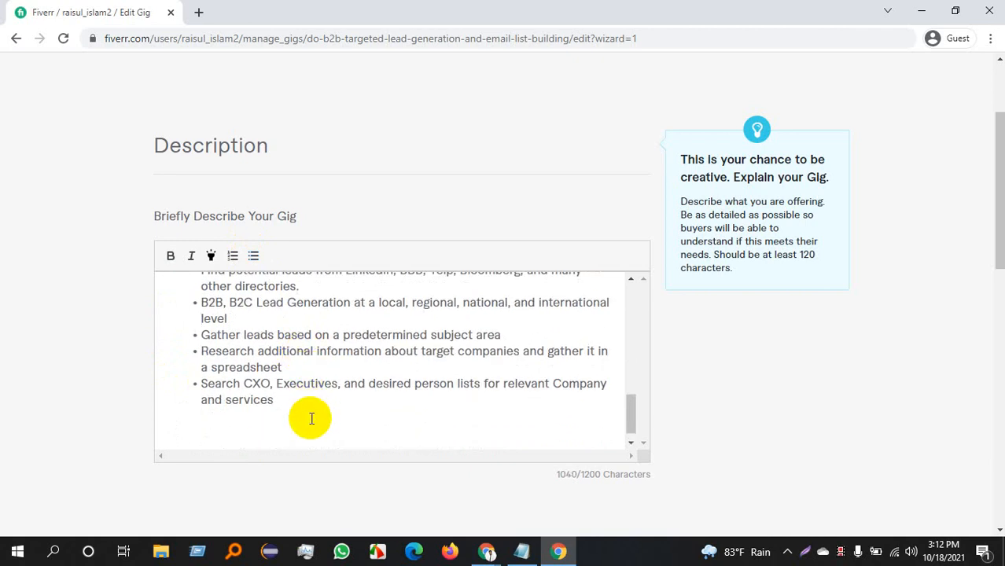
- Close the gig description with a one-word thanks line below the bulleted list, followed by the seller's full name on its own line
{"action": "key", "text": "Return"}
{"action": "type", "text": "Thnaks."}
{"action": "key", "text": "Return"}
{"action": "type", "text": "R"}
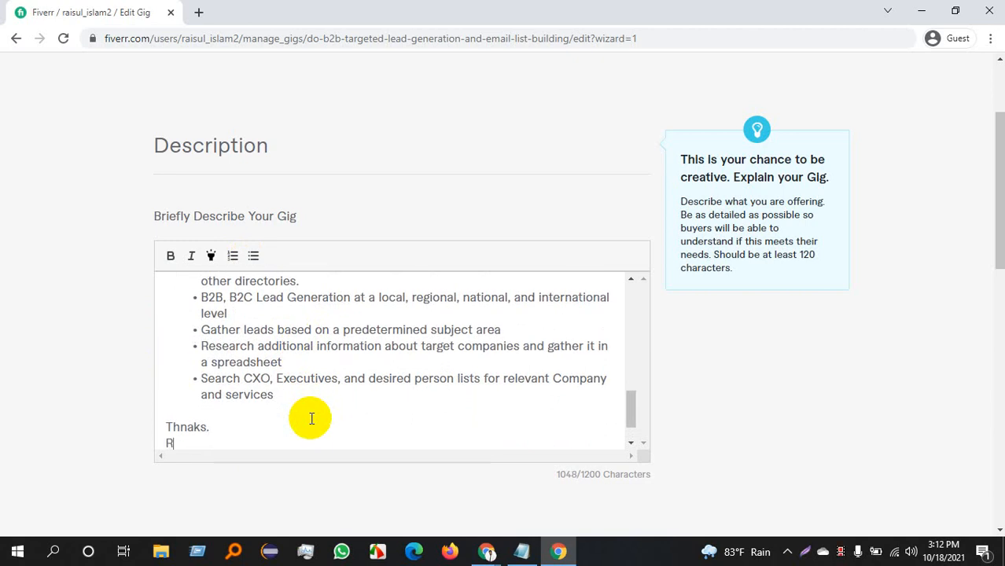
{"action": "type", "text": "aisul Islam"}
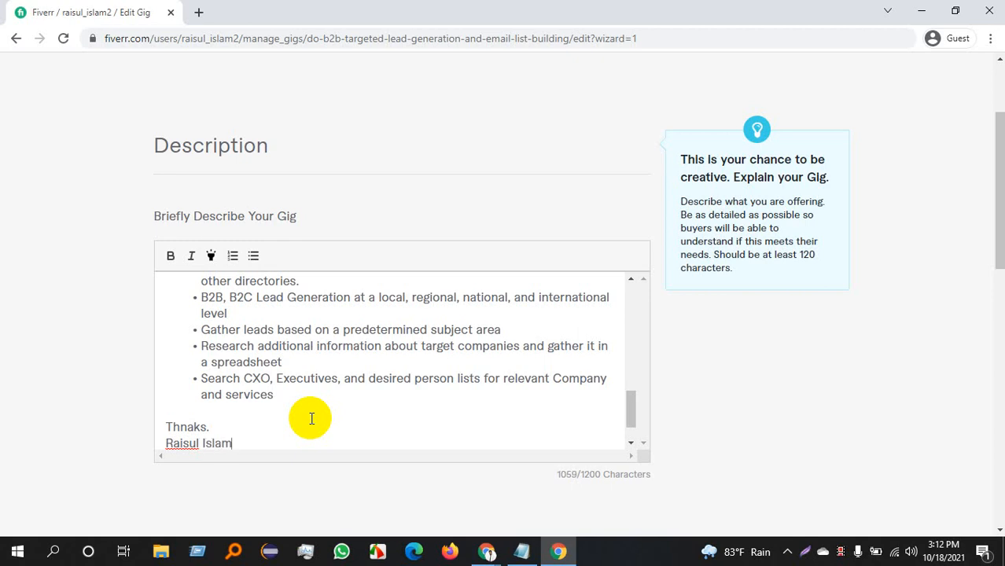
- Review the whole description and correct the misspelled "Thnaks" in the sign-off to "Thanks"
{"action": "scroll", "coordinate": [338, 409], "scroll_direction": "up", "scroll_amount": 1}
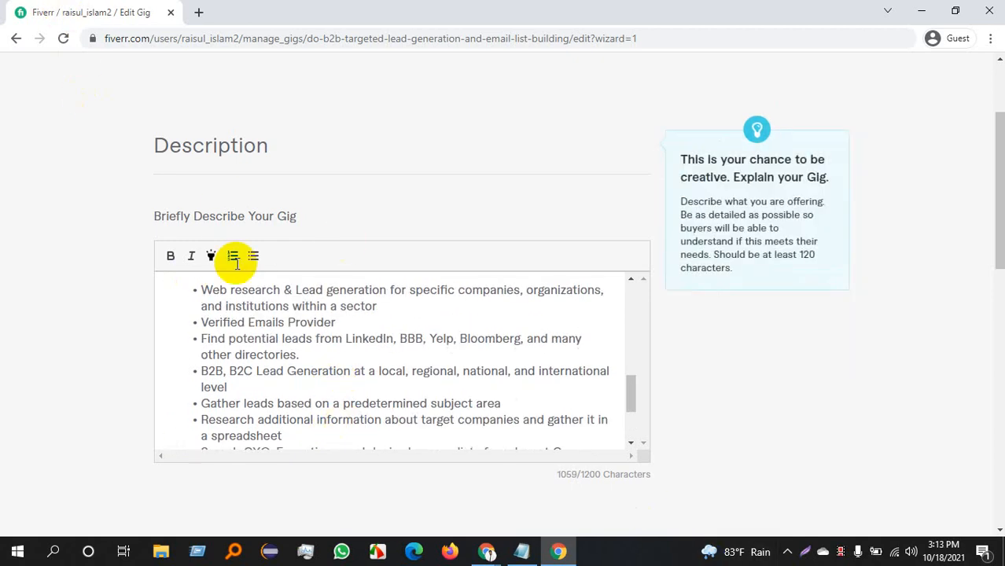
{"action": "scroll", "coordinate": [264, 366], "scroll_direction": "up", "scroll_amount": 1}
{"action": "scroll", "coordinate": [263, 366], "scroll_direction": "up", "scroll_amount": 8}
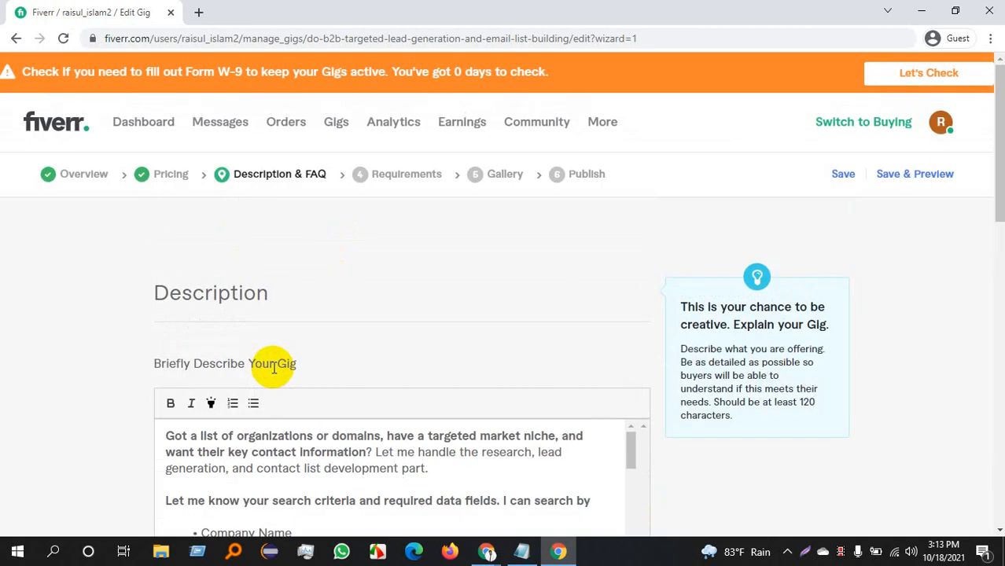
{"action": "scroll", "coordinate": [342, 394], "scroll_direction": "down", "scroll_amount": 2}
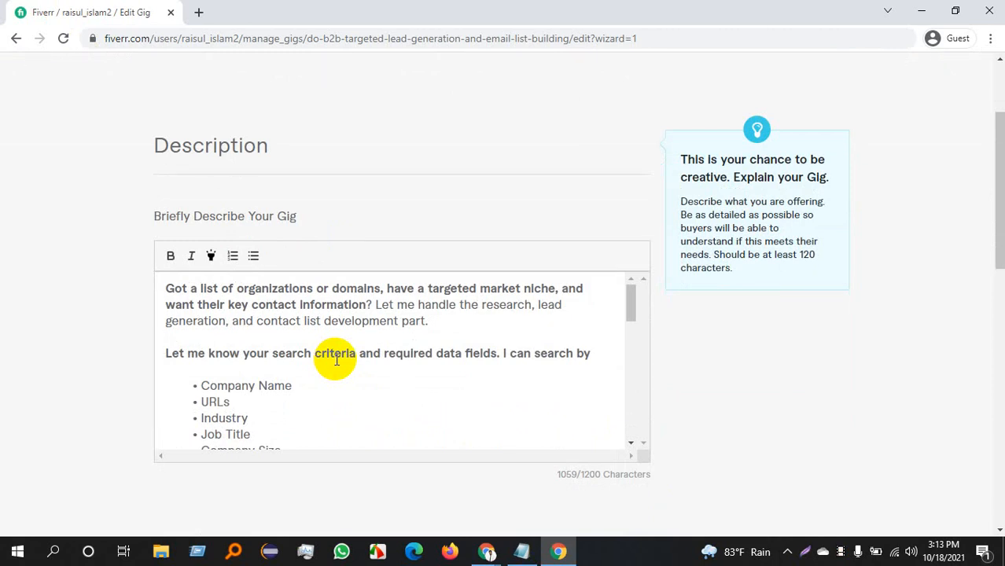
{"action": "scroll", "coordinate": [346, 358], "scroll_direction": "down", "scroll_amount": 7}
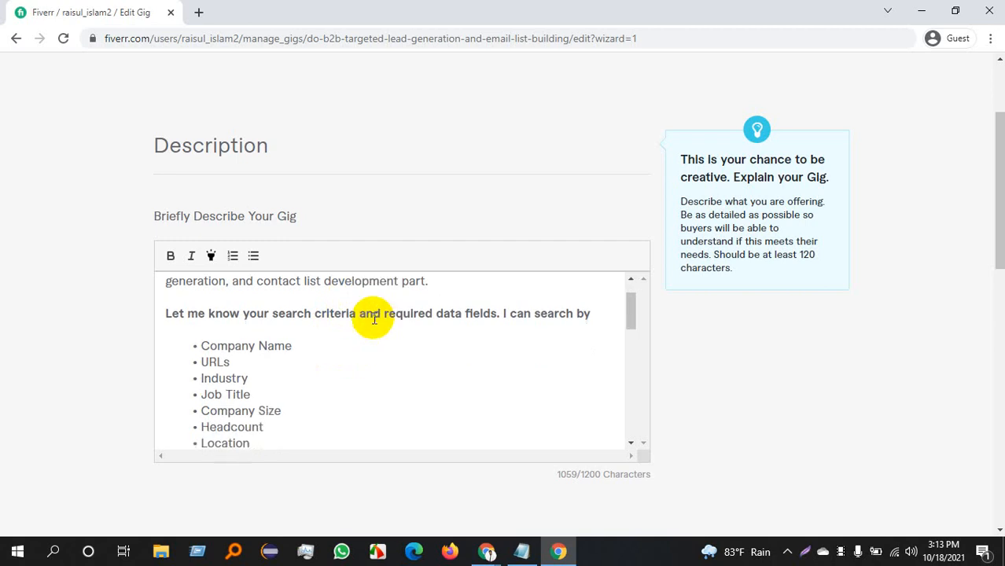
{"action": "scroll", "coordinate": [349, 358], "scroll_direction": "down", "scroll_amount": 5}
{"action": "scroll", "coordinate": [150, 422], "scroll_direction": "down", "scroll_amount": 3}
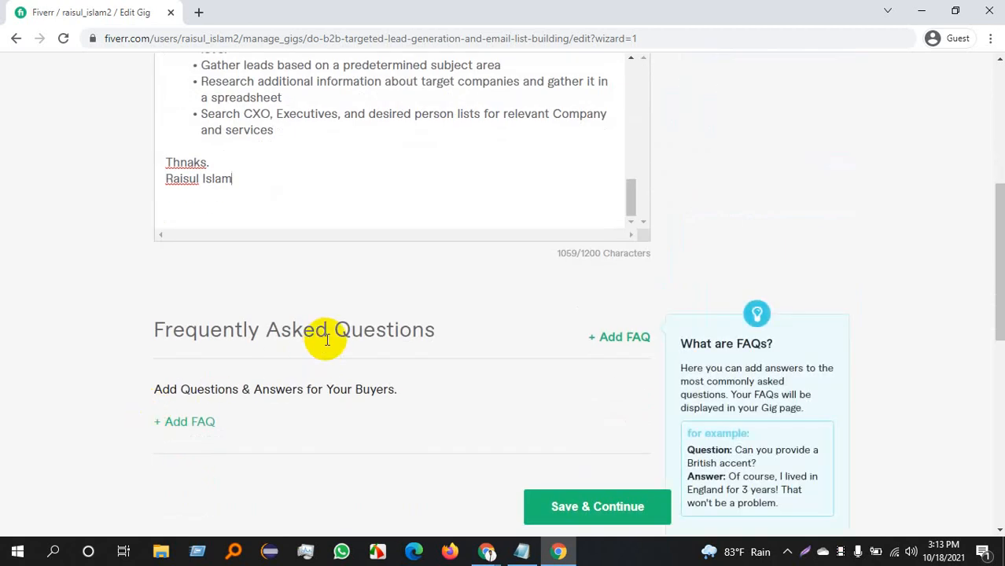
{"action": "right_click", "coordinate": [192, 167]}
{"action": "left_click", "coordinate": [200, 181]}
{"action": "type", "text": ","}
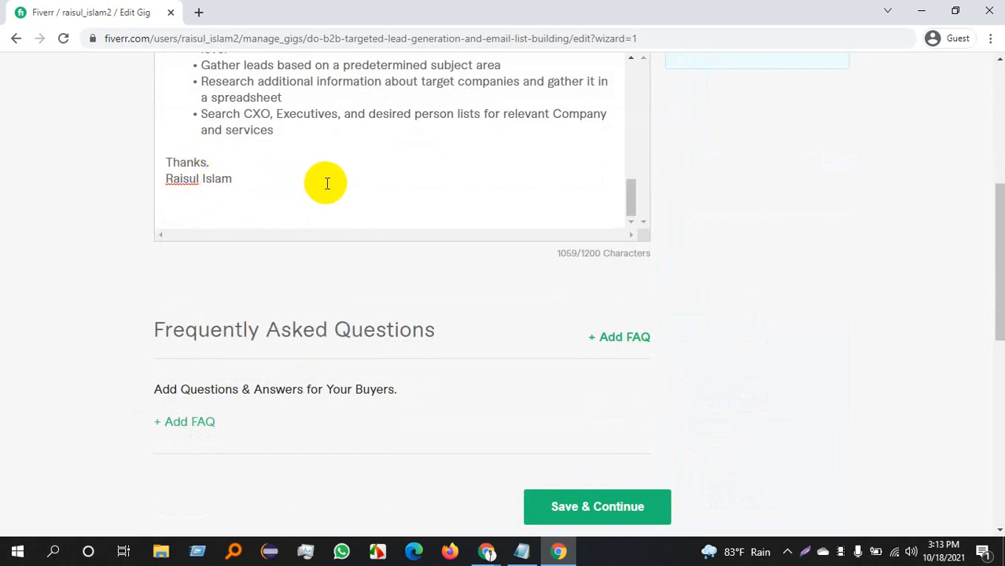
- Review the description's "Areas of service:" heading and read through its bulleted service lines down to the sign-off
{"action": "scroll", "coordinate": [326, 184], "scroll_direction": "up", "scroll_amount": 2}
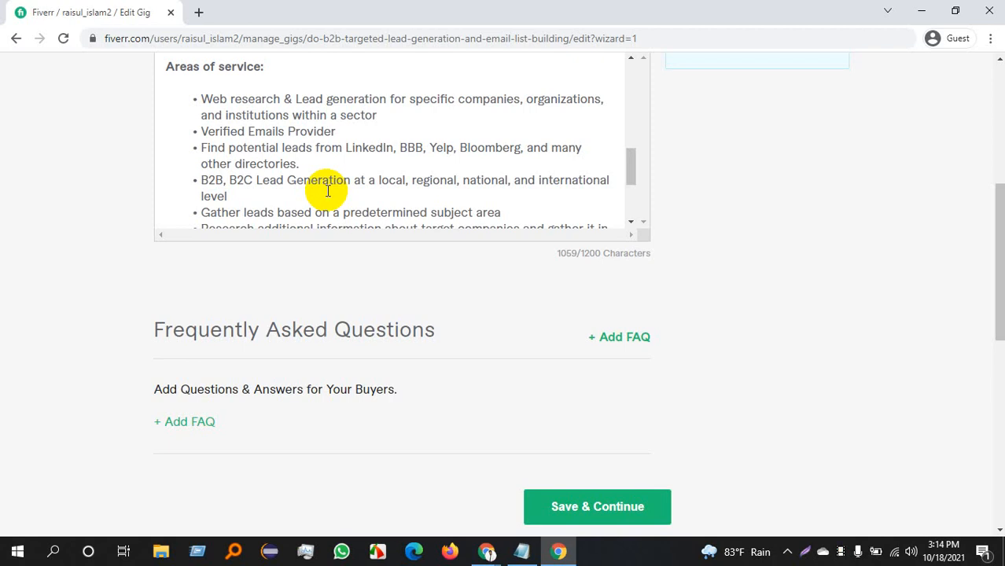
{"action": "scroll", "coordinate": [330, 184], "scroll_direction": "up", "scroll_amount": 3}
{"action": "scroll", "coordinate": [332, 179], "scroll_direction": "down", "scroll_amount": 3}
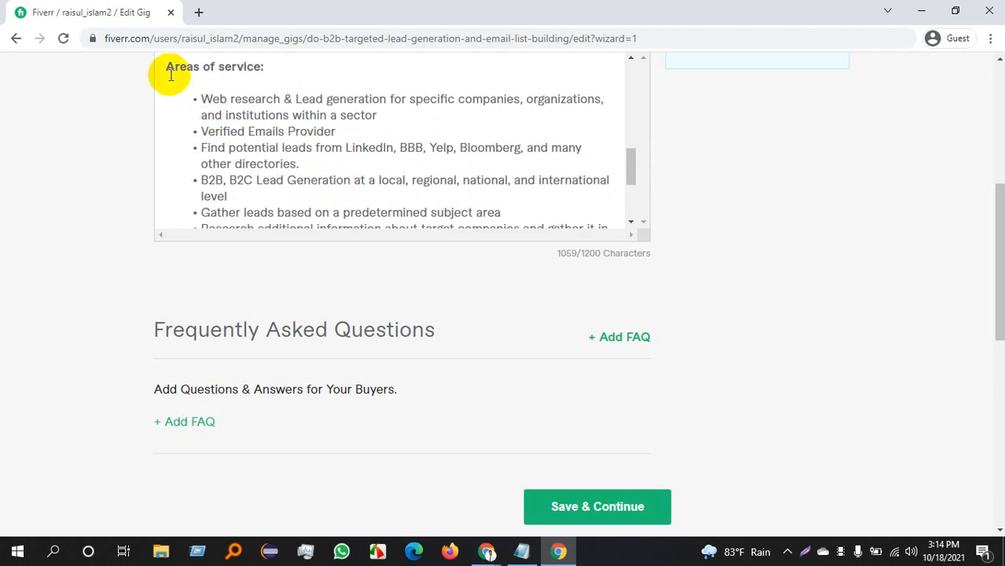
{"action": "left_click", "coordinate": [169, 65]}
{"action": "scroll", "coordinate": [236, 71], "scroll_direction": "up", "scroll_amount": 1}
{"action": "left_click", "coordinate": [265, 110]}
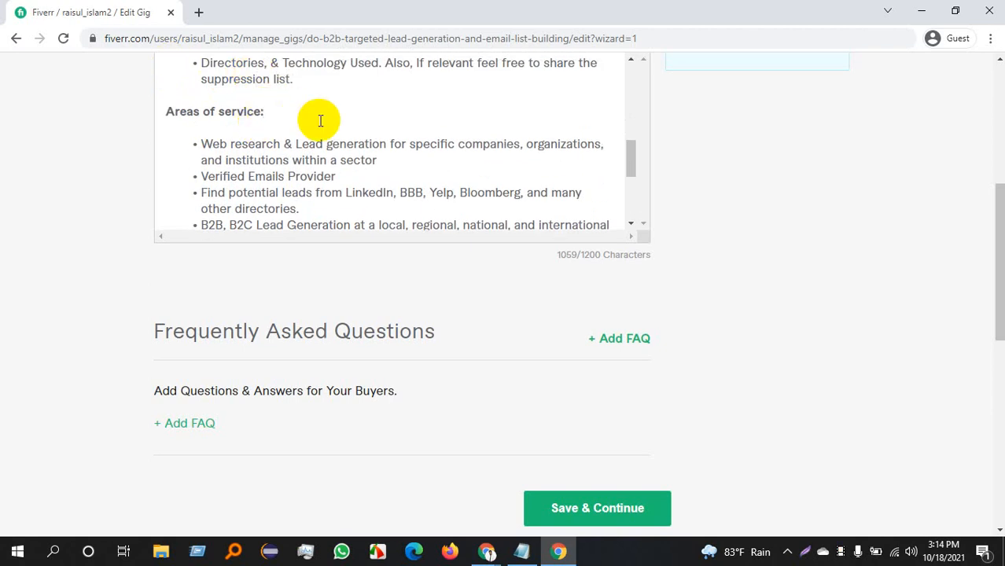
{"action": "left_click_drag", "start_coordinate": [199, 147], "coordinate": [560, 152]}
{"action": "left_click_drag", "start_coordinate": [201, 193], "coordinate": [561, 201]}
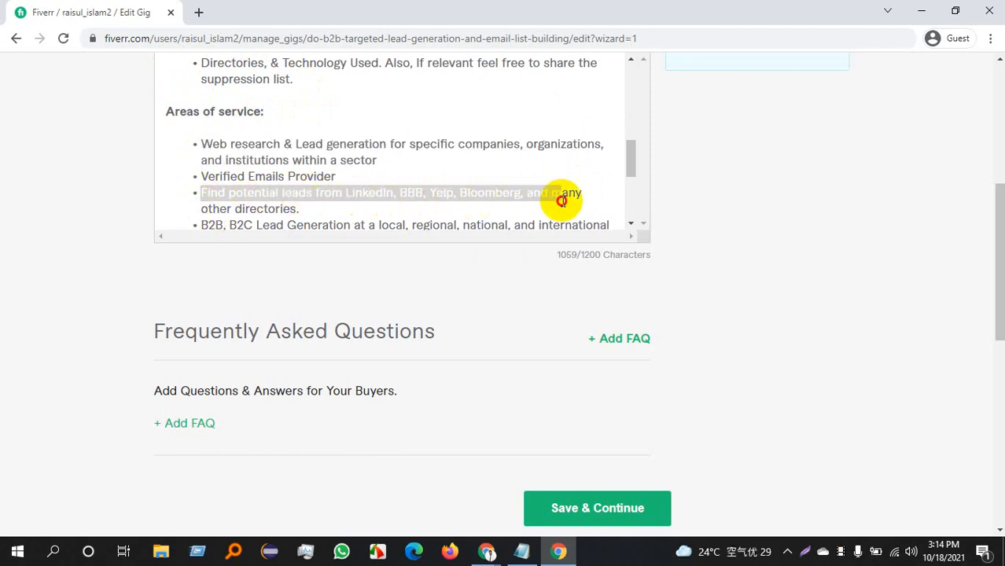
{"action": "scroll", "coordinate": [236, 173], "scroll_direction": "down", "scroll_amount": 1}
{"action": "left_click_drag", "start_coordinate": [202, 151], "coordinate": [368, 174]}
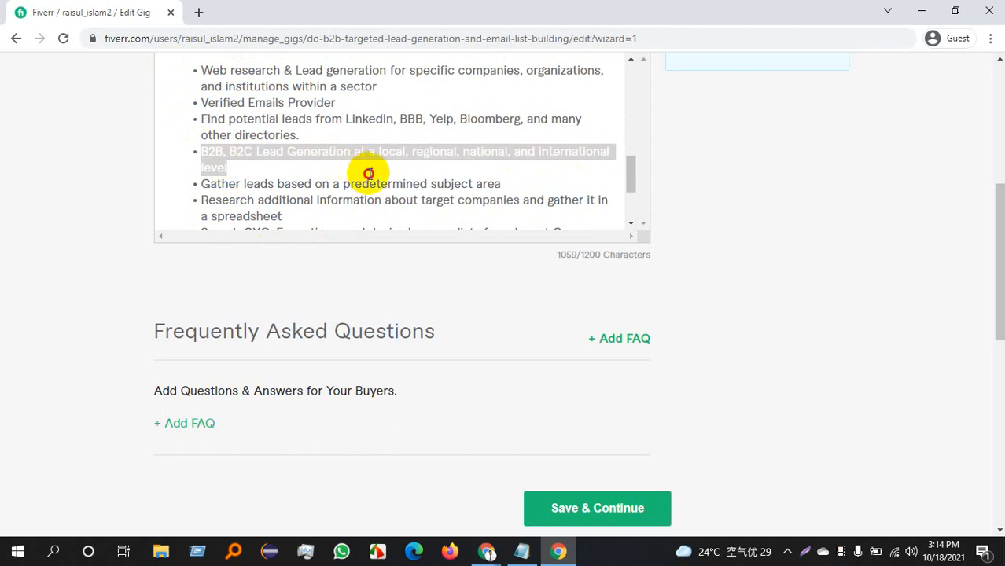
{"action": "left_click", "coordinate": [389, 181]}
{"action": "scroll", "coordinate": [292, 202], "scroll_direction": "down", "scroll_amount": 1}
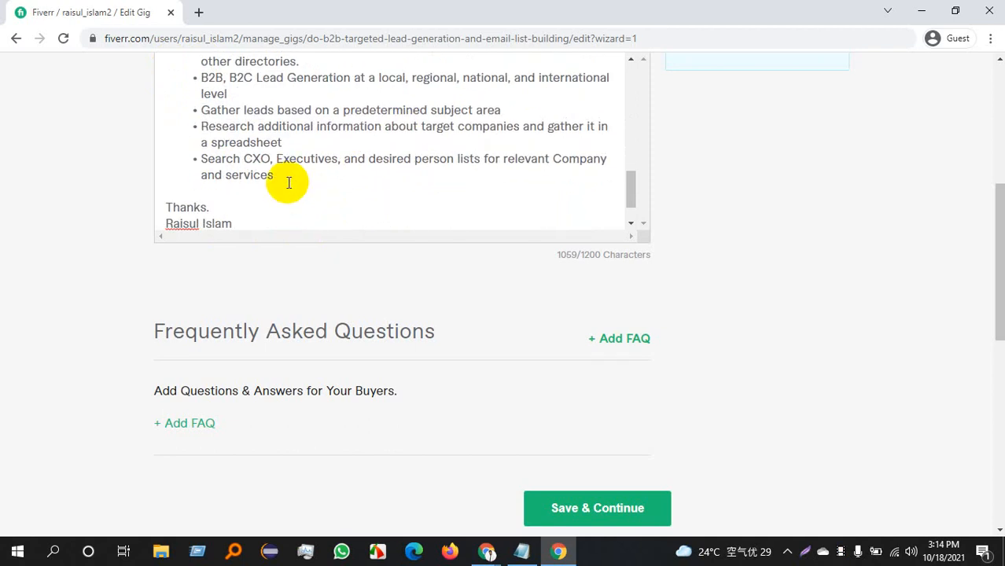
{"action": "left_click_drag", "start_coordinate": [288, 183], "coordinate": [231, 140]}
{"action": "left_click", "coordinate": [251, 142]}
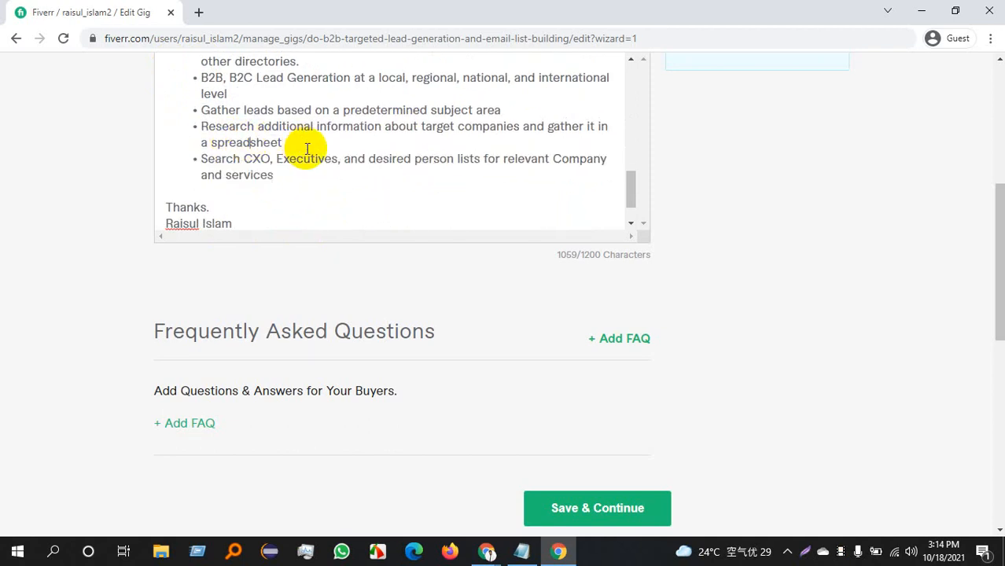
{"action": "scroll", "coordinate": [307, 149], "scroll_direction": "up", "scroll_amount": 2}
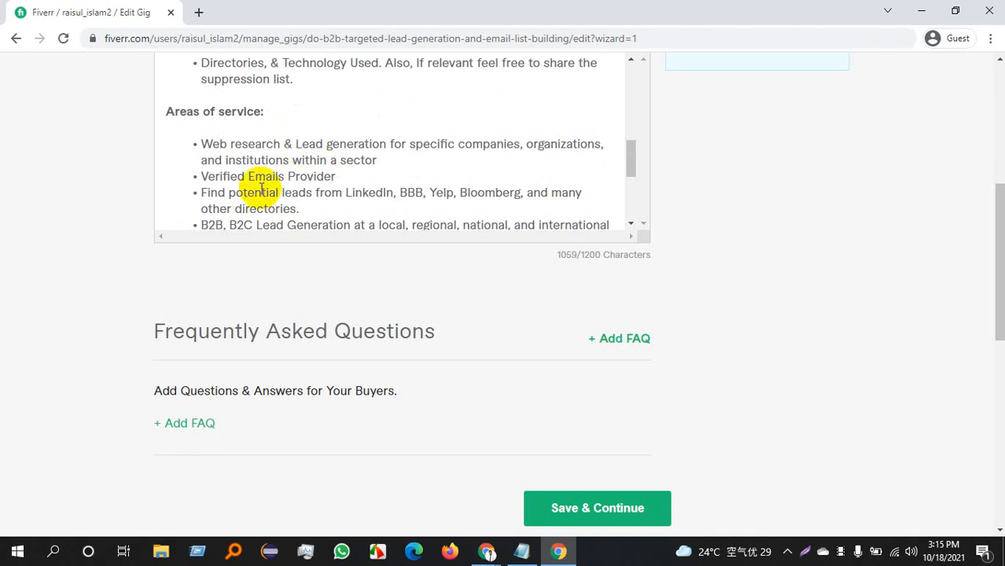
{"action": "left_click", "coordinate": [179, 115]}
{"action": "triple_click", "coordinate": [179, 115]}
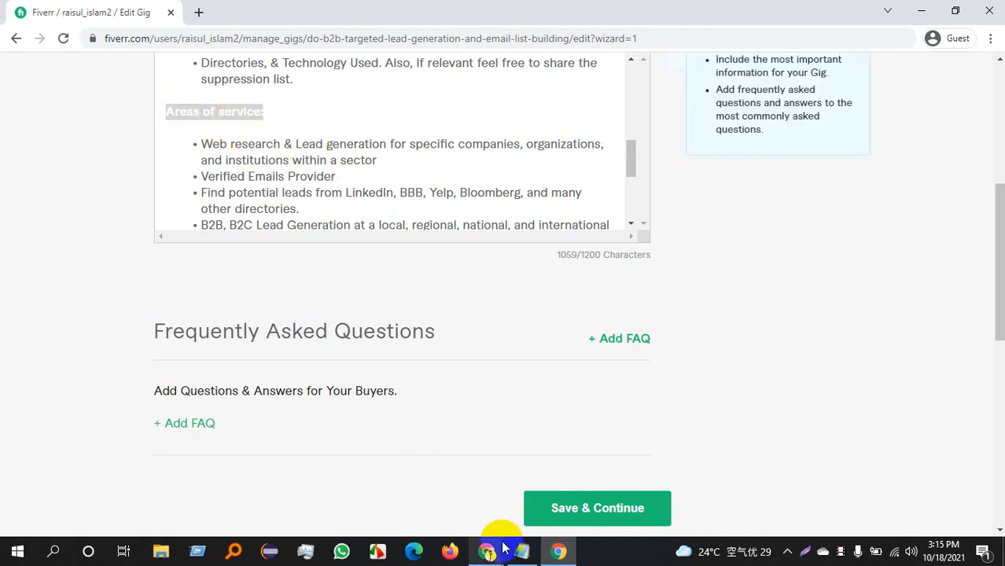
- Switch to the Chrome window with the Google Meet call, open a new Incognito window and load the bookmarked Fiverr homepage
{"action": "mouse_move", "coordinate": [487, 550]}
{"action": "left_click", "coordinate": [407, 514]}
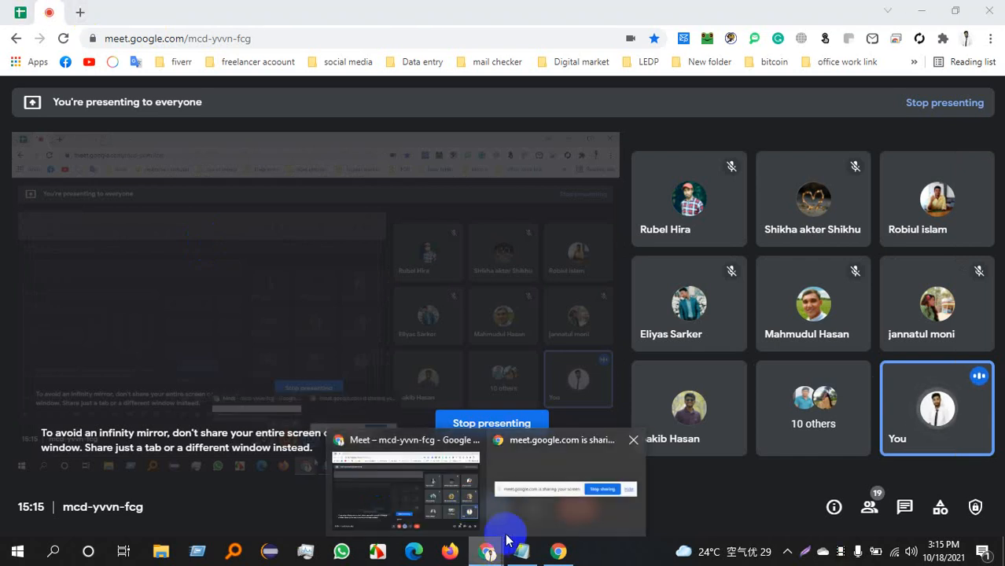
{"action": "left_click", "coordinate": [989, 38]}
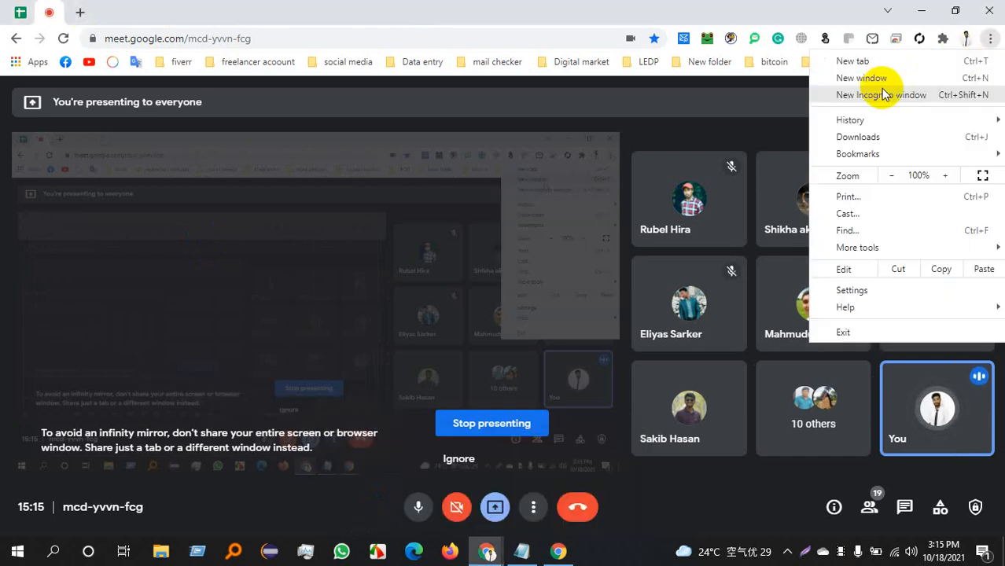
{"action": "left_click", "coordinate": [880, 95]}
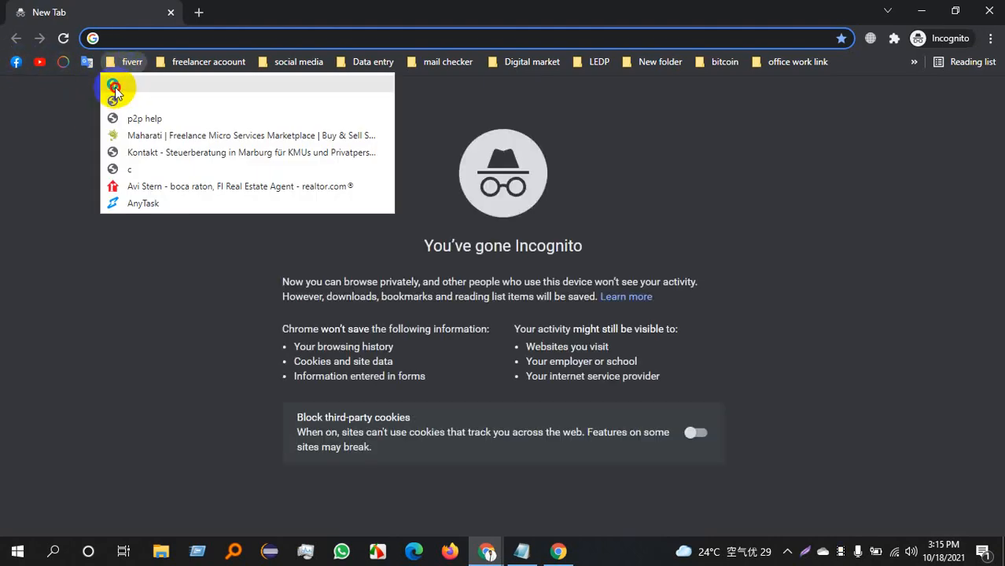
{"action": "left_click", "coordinate": [126, 83]}
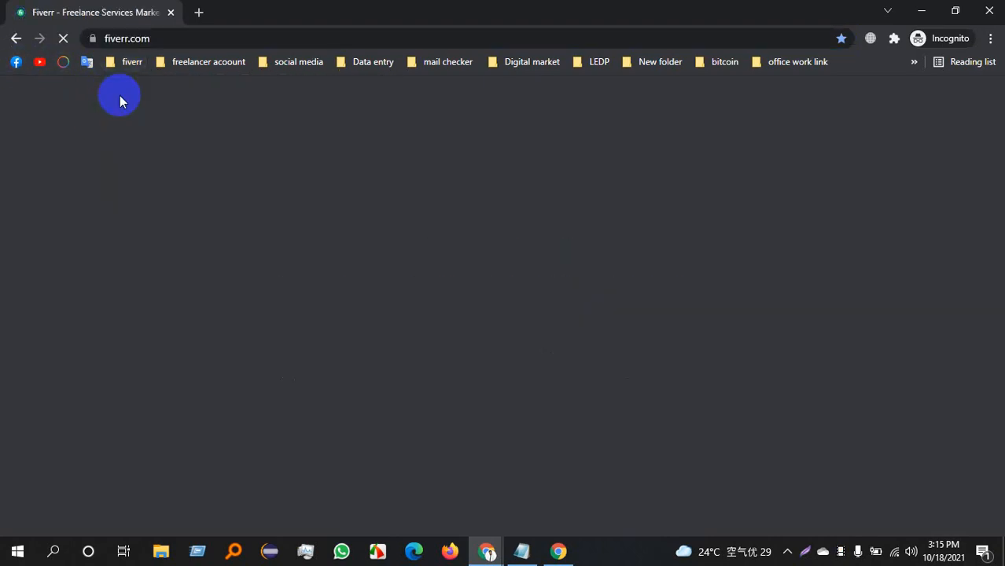
- Search Fiverr services for "lead generation" using the suggested search term
{"action": "scroll", "coordinate": [183, 201], "scroll_direction": "down", "scroll_amount": 2}
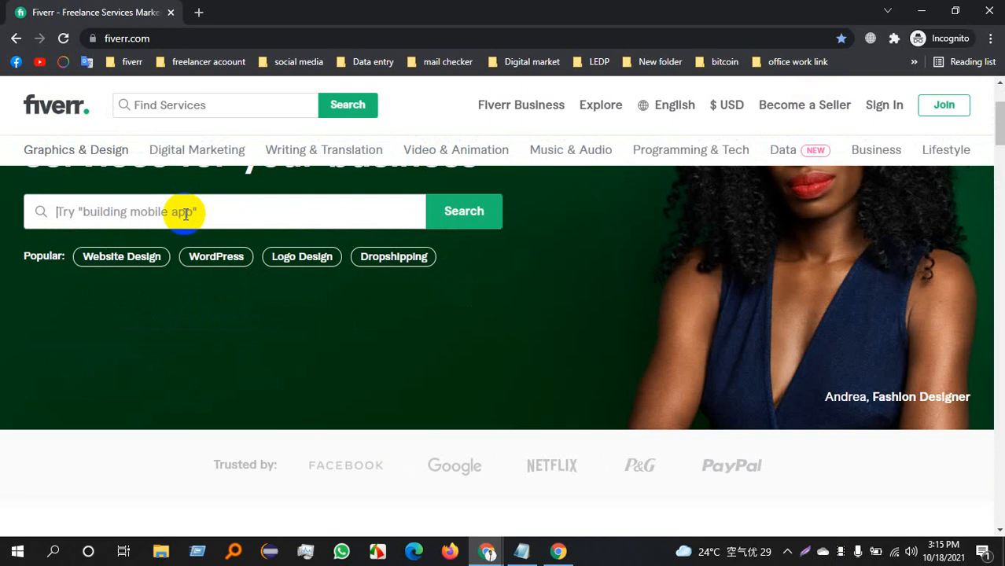
{"action": "type", "text": "lead"}
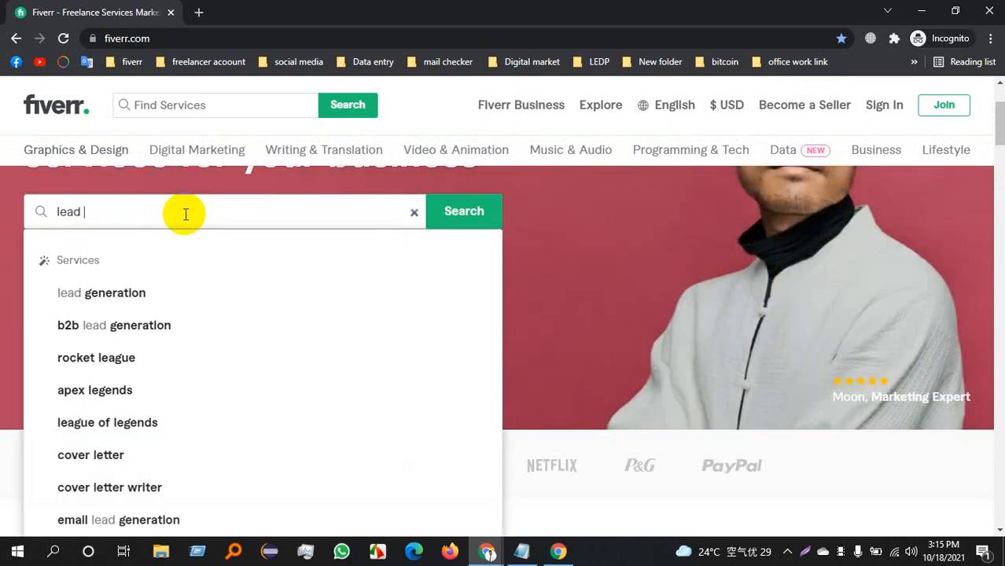
{"action": "left_click", "coordinate": [102, 302]}
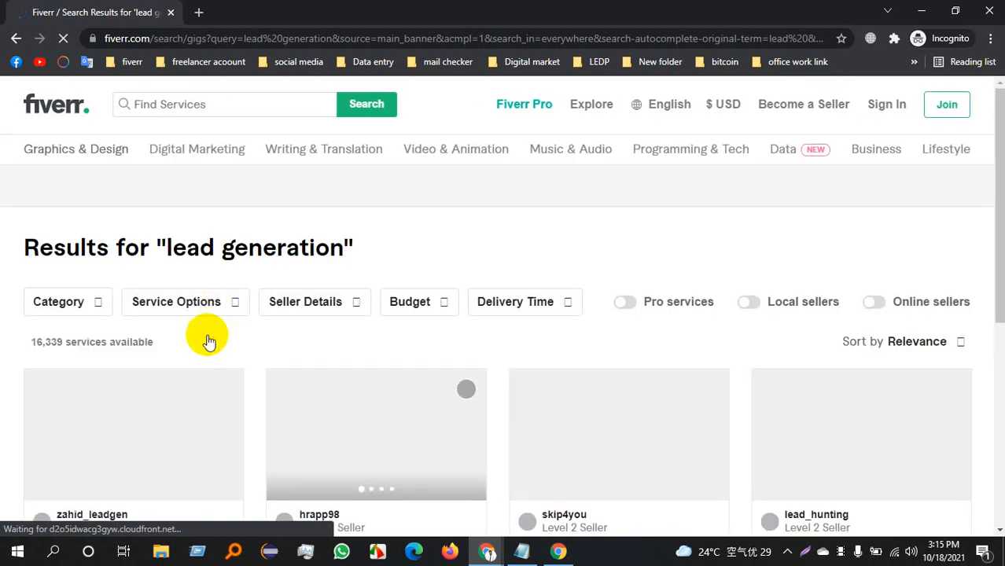
- Open the first three lead generation gigs from the search results in separate background tabs
{"action": "scroll", "coordinate": [209, 341], "scroll_direction": "down", "scroll_amount": 2}
{"action": "middle_click", "coordinate": [140, 421]}
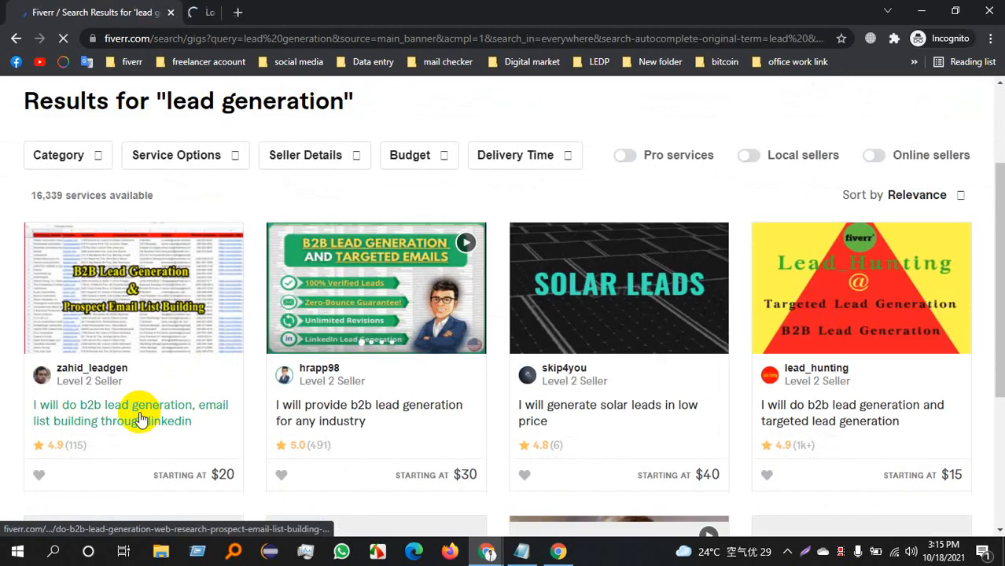
{"action": "middle_click", "coordinate": [327, 415]}
{"action": "middle_click", "coordinate": [540, 414]}
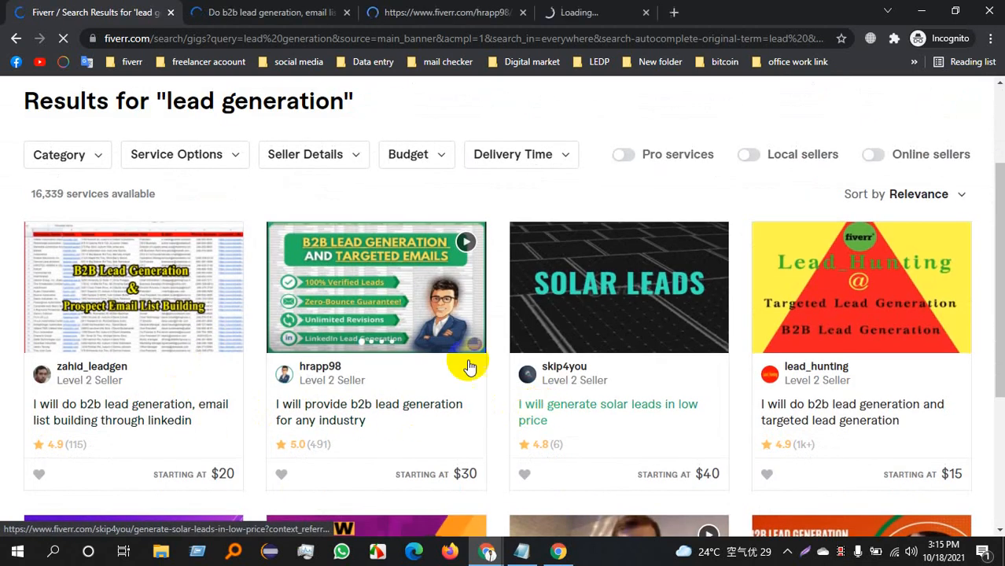
- View the first opened gig, on B2B lead generation through LinkedIn, and examine its About This Gig description
{"action": "left_click", "coordinate": [232, 12]}
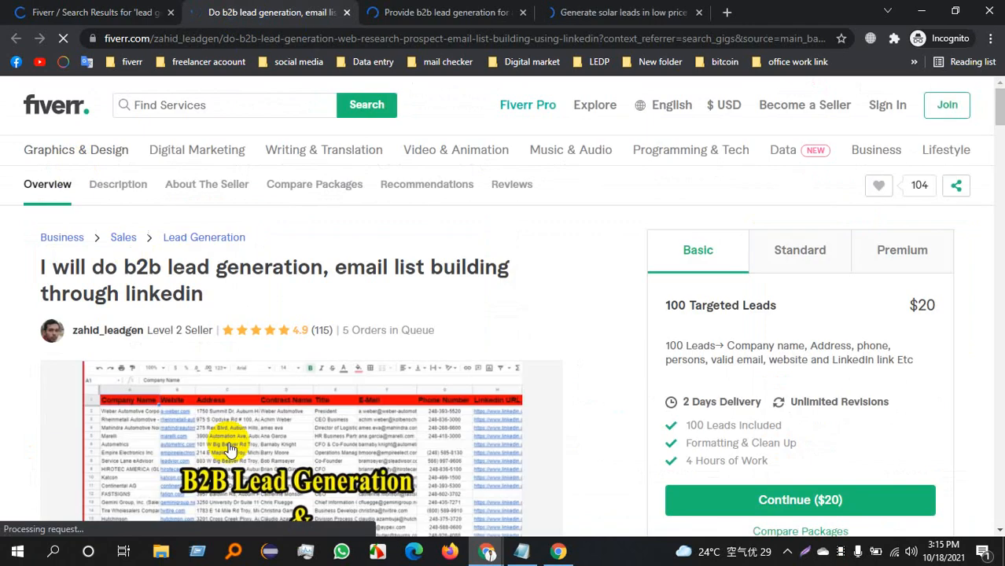
{"action": "scroll", "coordinate": [167, 298], "scroll_direction": "down", "scroll_amount": 8}
{"action": "scroll", "coordinate": [126, 307], "scroll_direction": "down", "scroll_amount": 1}
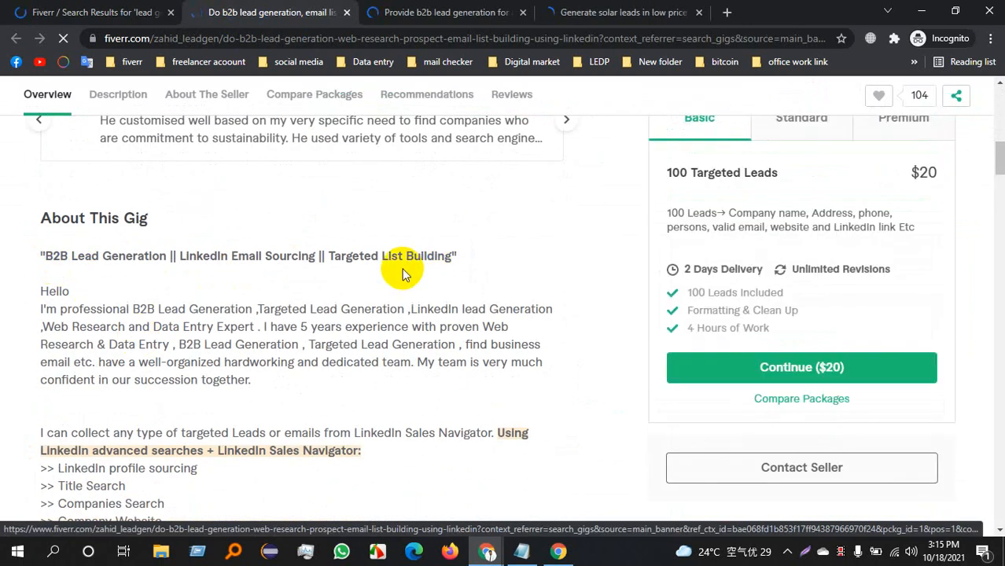
- Read the introduction and LinkedIn search services in the "About This Gig" text of the LinkedIn lead generation gig
{"action": "scroll", "coordinate": [391, 275], "scroll_direction": "down", "scroll_amount": 1}
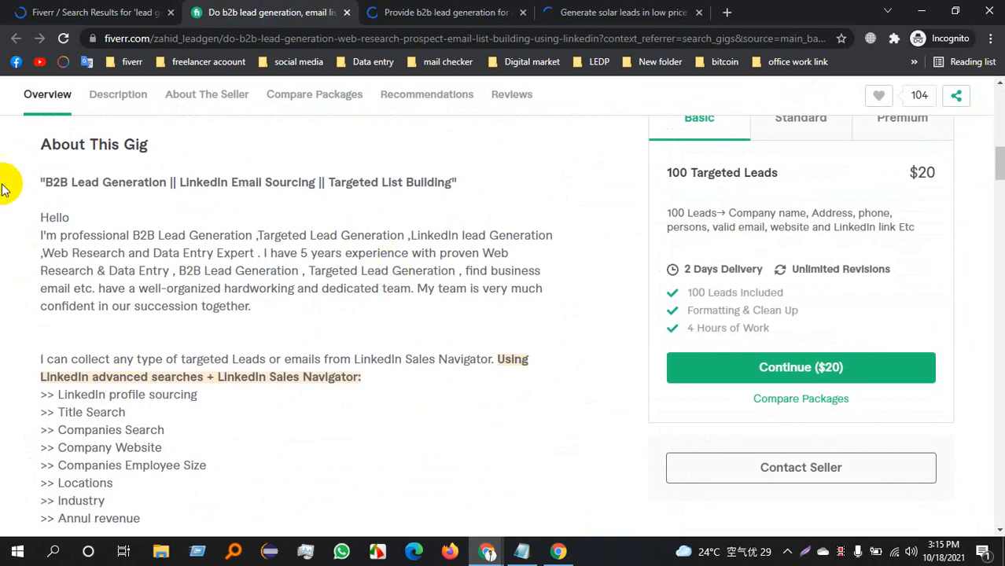
{"action": "scroll", "coordinate": [71, 228], "scroll_direction": "down", "scroll_amount": 2}
{"action": "scroll", "coordinate": [87, 210], "scroll_direction": "up", "scroll_amount": 1}
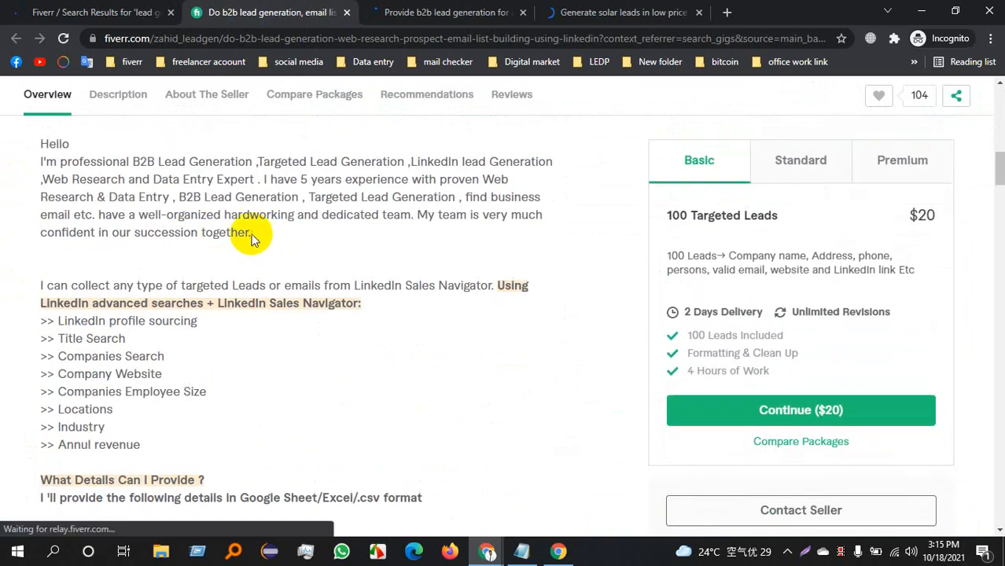
{"action": "left_click_drag", "start_coordinate": [251, 233], "coordinate": [43, 180]}
{"action": "left_click", "coordinate": [49, 281]}
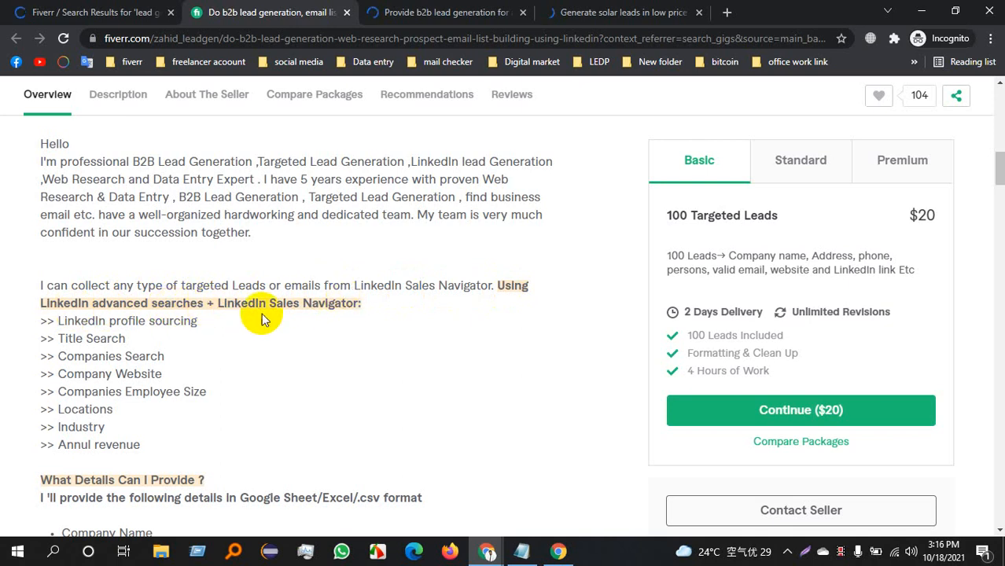
{"action": "left_click_drag", "start_coordinate": [63, 321], "coordinate": [183, 321]}
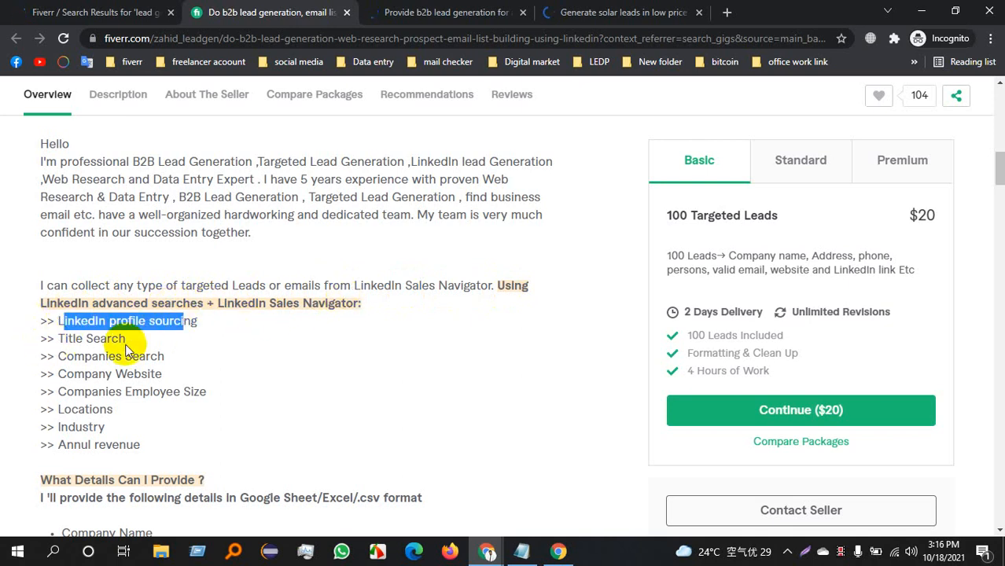
- Switch to the gig draft and review the search criteria list in its description for comparison
{"action": "left_click", "coordinate": [558, 550]}
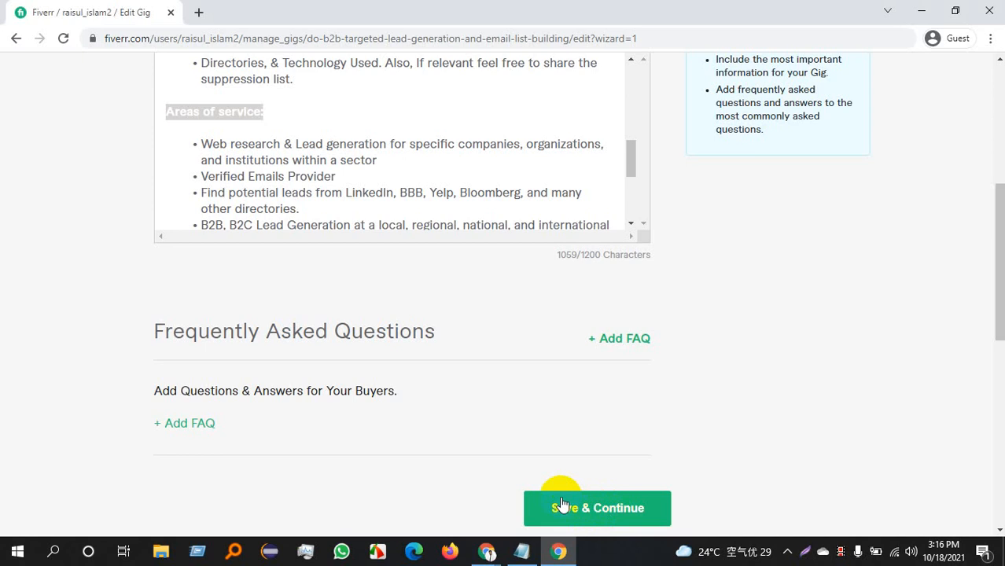
{"action": "scroll", "coordinate": [306, 201], "scroll_direction": "up", "scroll_amount": 3}
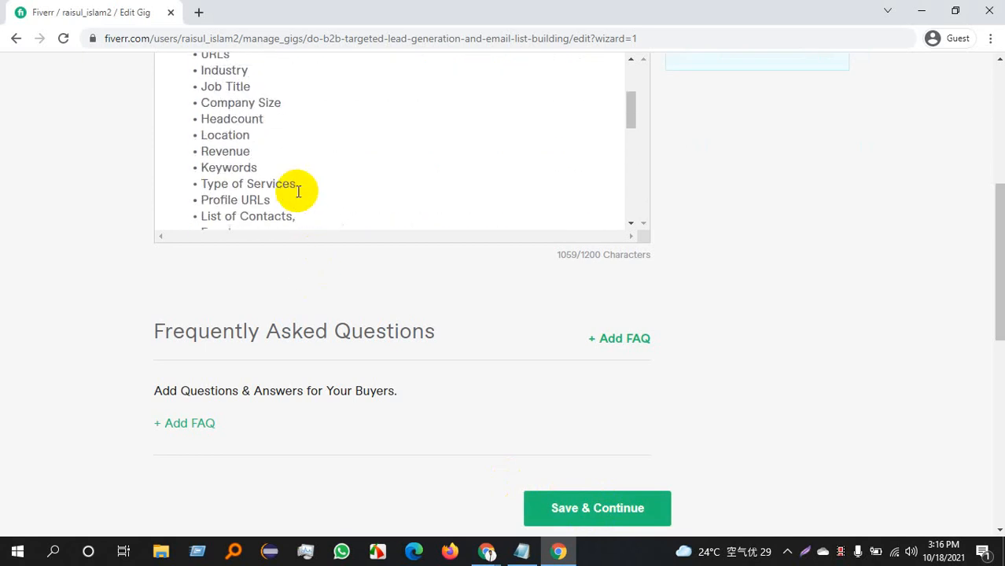
{"action": "scroll", "coordinate": [298, 191], "scroll_direction": "up", "scroll_amount": 3}
{"action": "left_click_drag", "start_coordinate": [200, 99], "coordinate": [292, 99]}
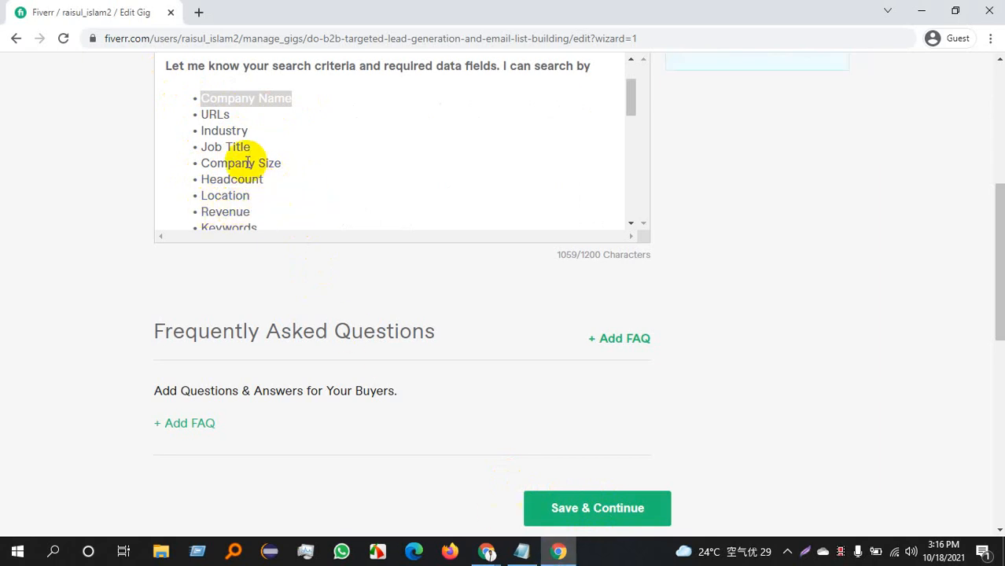
{"action": "scroll", "coordinate": [226, 138], "scroll_direction": "up", "scroll_amount": 2}
- Return to the LinkedIn lead generation gig and examine its search criteria and "What Details Can I Provide ?" lists
{"action": "left_click", "coordinate": [487, 551]}
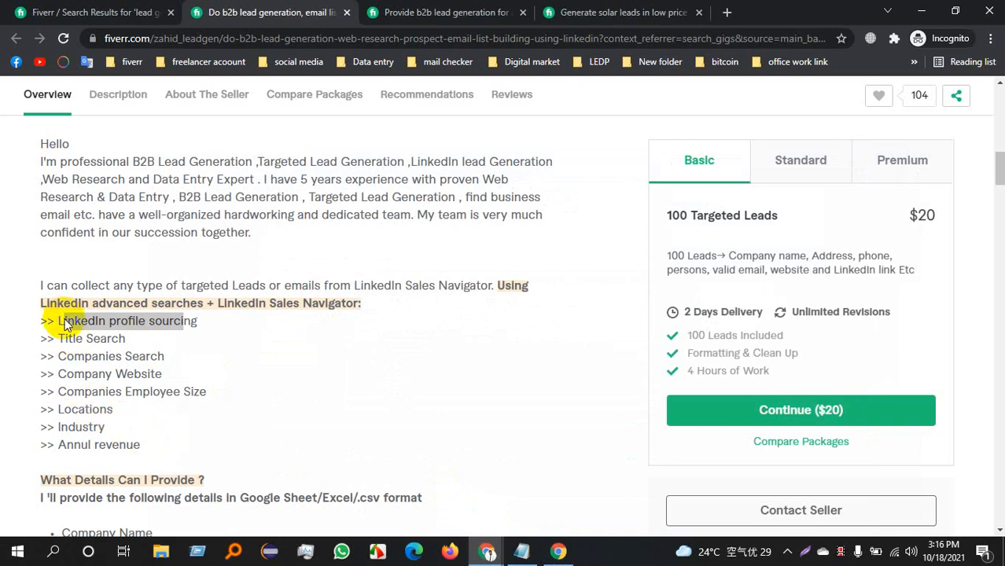
{"action": "left_click_drag", "start_coordinate": [142, 446], "coordinate": [64, 303]}
{"action": "scroll", "coordinate": [66, 318], "scroll_direction": "down", "scroll_amount": 1}
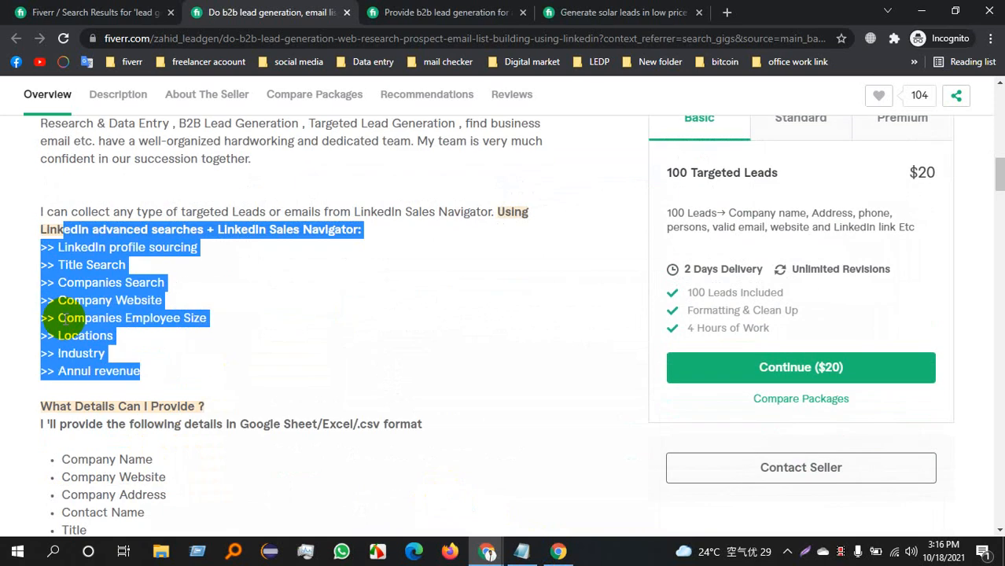
{"action": "scroll", "coordinate": [67, 317], "scroll_direction": "down", "scroll_amount": 2}
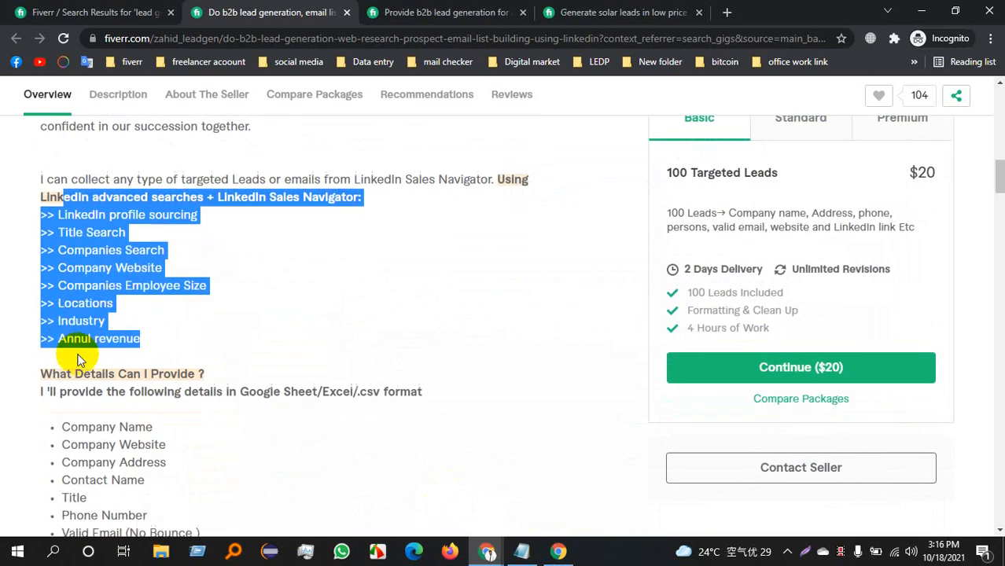
{"action": "left_click_drag", "start_coordinate": [65, 312], "coordinate": [88, 345]}
{"action": "left_click", "coordinate": [138, 419]}
{"action": "left_click_drag", "start_coordinate": [183, 440], "coordinate": [27, 268]}
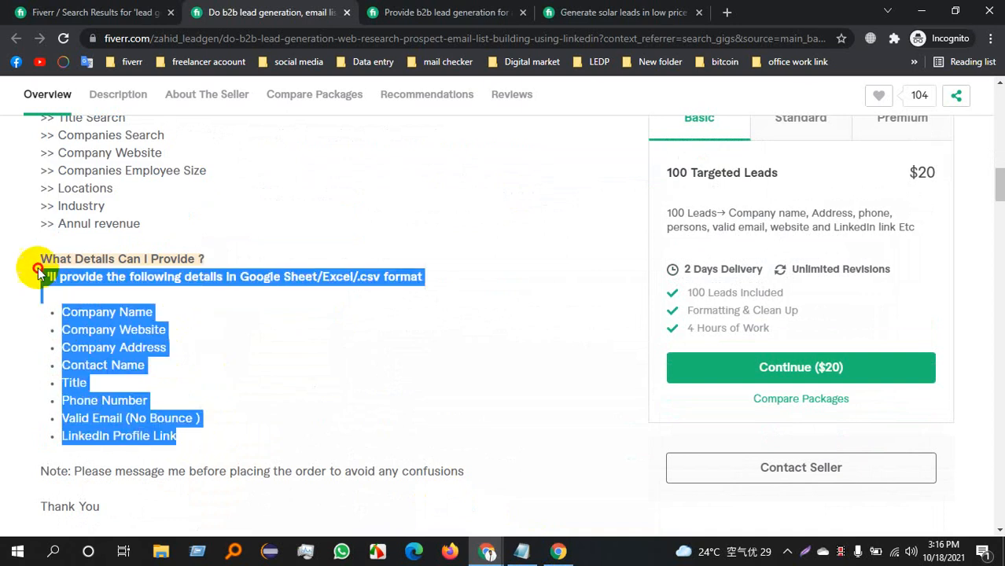
{"action": "scroll", "coordinate": [202, 330], "scroll_direction": "up", "scroll_amount": 3}
{"action": "left_click", "coordinate": [110, 285]}
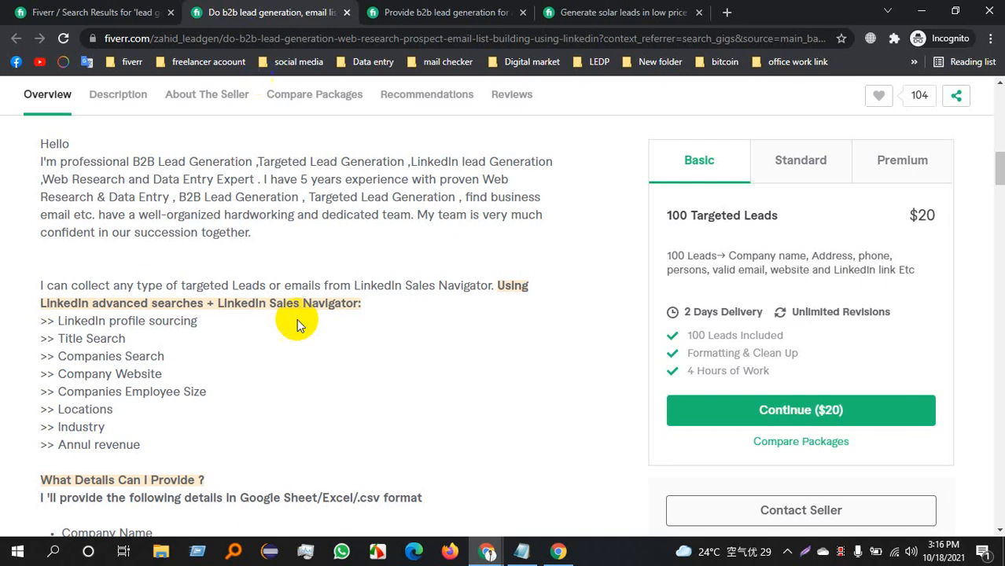
- Examine the any-industry b2b lead generation gig's description, covering buyer requirements, delivered lead details and bounce testing points
{"action": "left_click", "coordinate": [397, 25]}
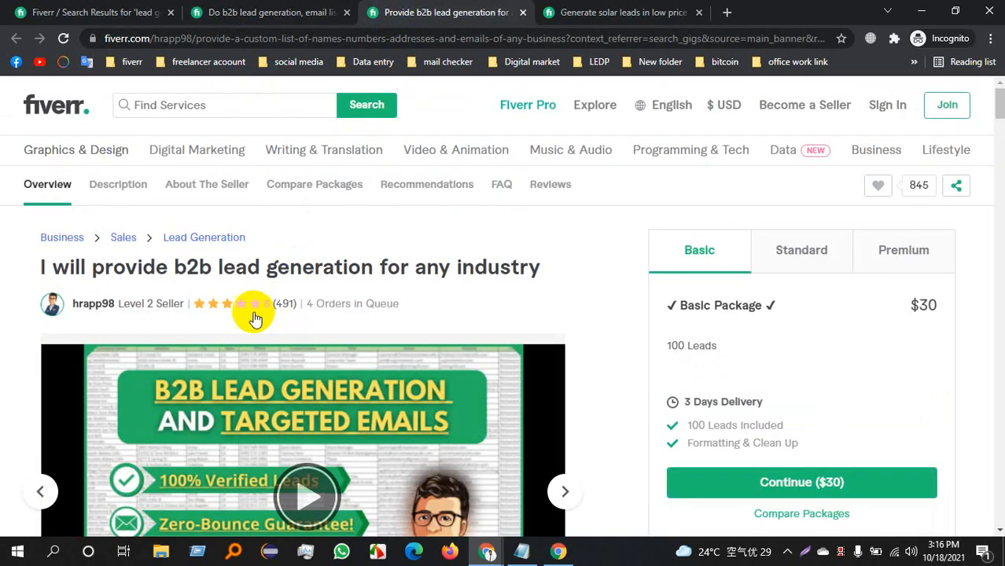
{"action": "scroll", "coordinate": [253, 314], "scroll_direction": "down", "scroll_amount": 8}
{"action": "scroll", "coordinate": [41, 355], "scroll_direction": "down", "scroll_amount": 4}
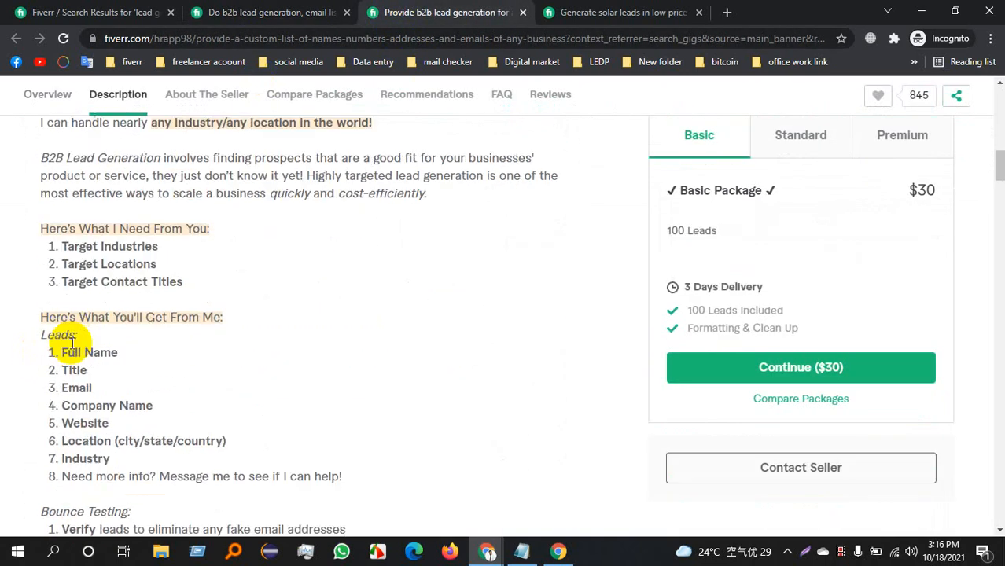
{"action": "left_click_drag", "start_coordinate": [36, 222], "coordinate": [192, 220]}
{"action": "left_click", "coordinate": [197, 220]}
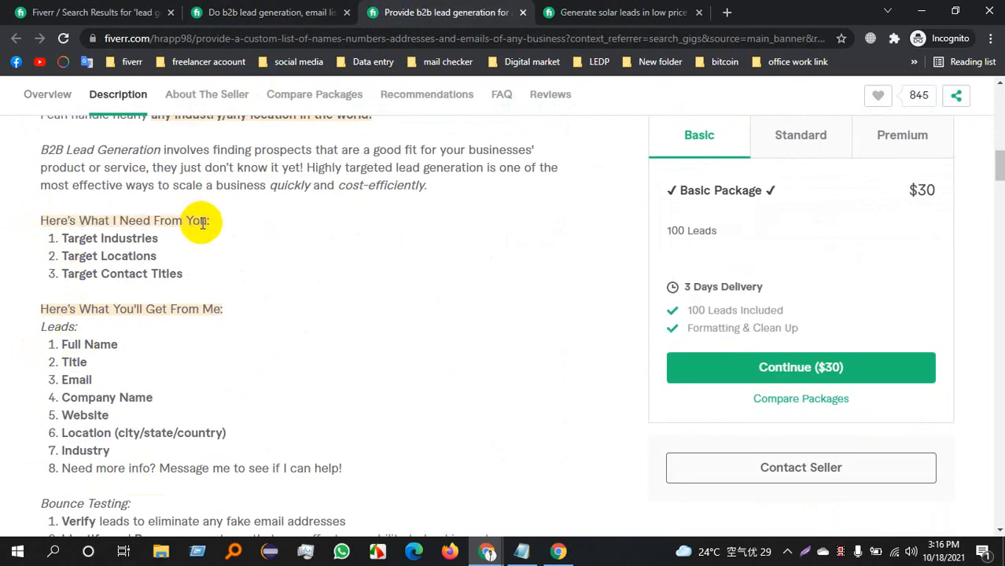
{"action": "left_click_drag", "start_coordinate": [427, 186], "coordinate": [83, 147]}
{"action": "scroll", "coordinate": [149, 343], "scroll_direction": "down", "scroll_amount": 2}
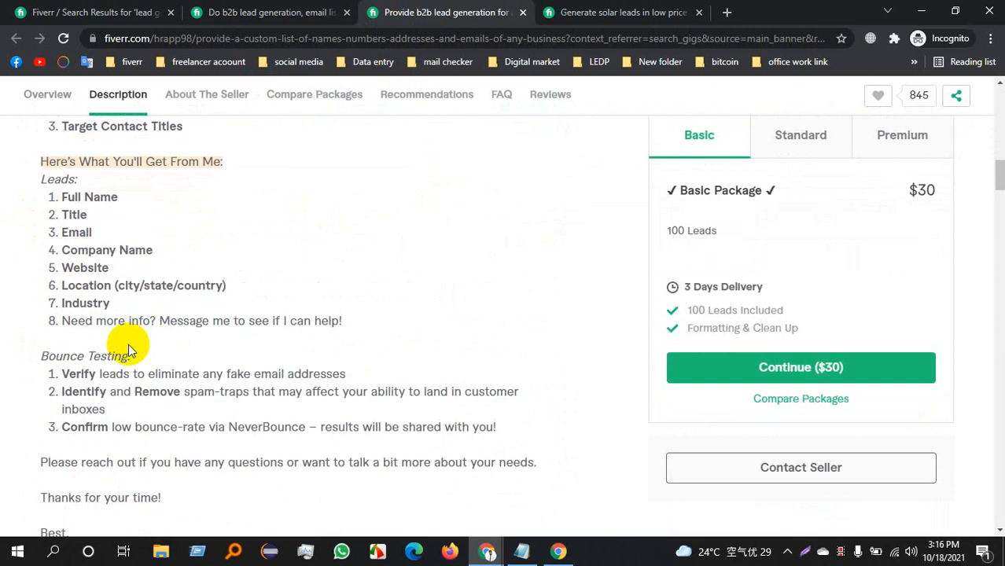
{"action": "left_click_drag", "start_coordinate": [63, 374], "coordinate": [313, 376]}
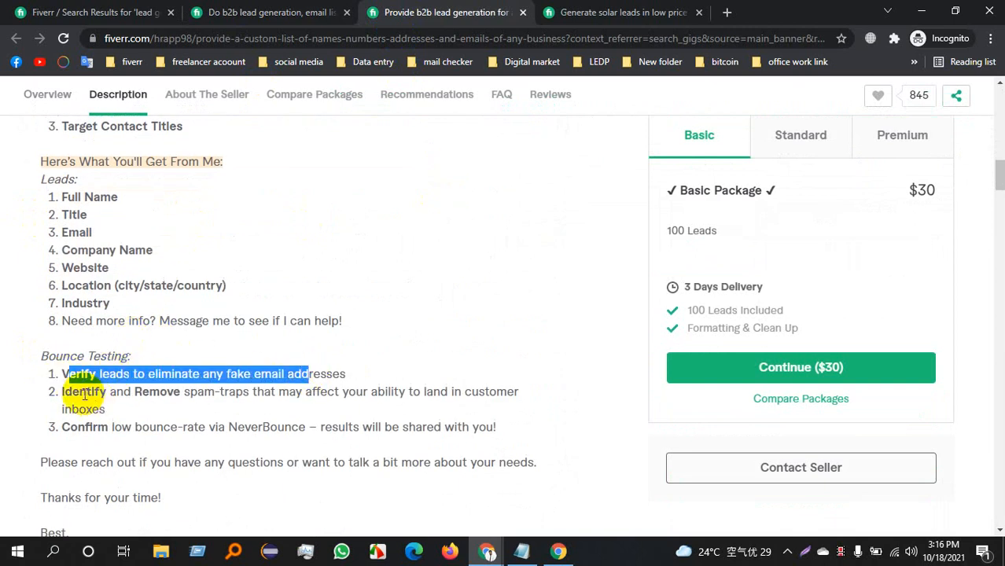
{"action": "left_click_drag", "start_coordinate": [64, 392], "coordinate": [471, 392]}
{"action": "left_click_drag", "start_coordinate": [69, 427], "coordinate": [440, 423]}
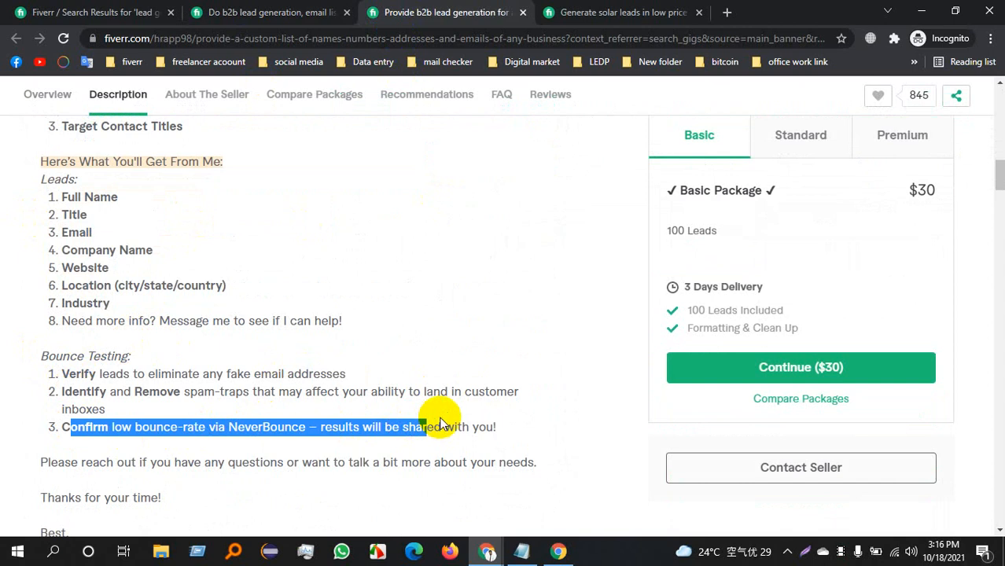
- Examine the description of the solar leads gig, including its offered services and reasons to hire
{"action": "left_click", "coordinate": [589, 12]}
{"action": "scroll", "coordinate": [90, 326], "scroll_direction": "down", "scroll_amount": 8}
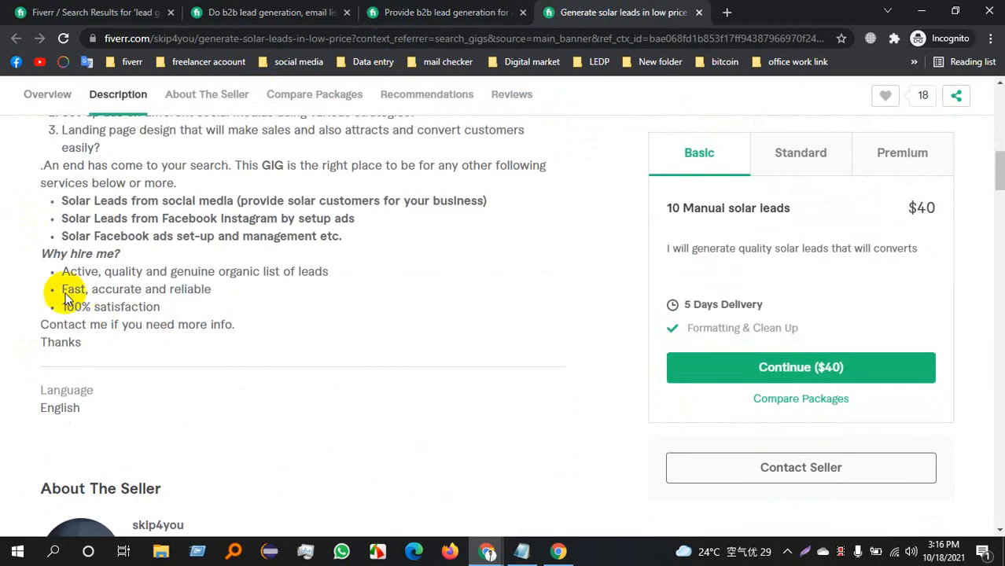
{"action": "scroll", "coordinate": [84, 271], "scroll_direction": "up", "scroll_amount": 1}
{"action": "left_click_drag", "start_coordinate": [63, 274], "coordinate": [251, 273]}
{"action": "left_click", "coordinate": [422, 263]}
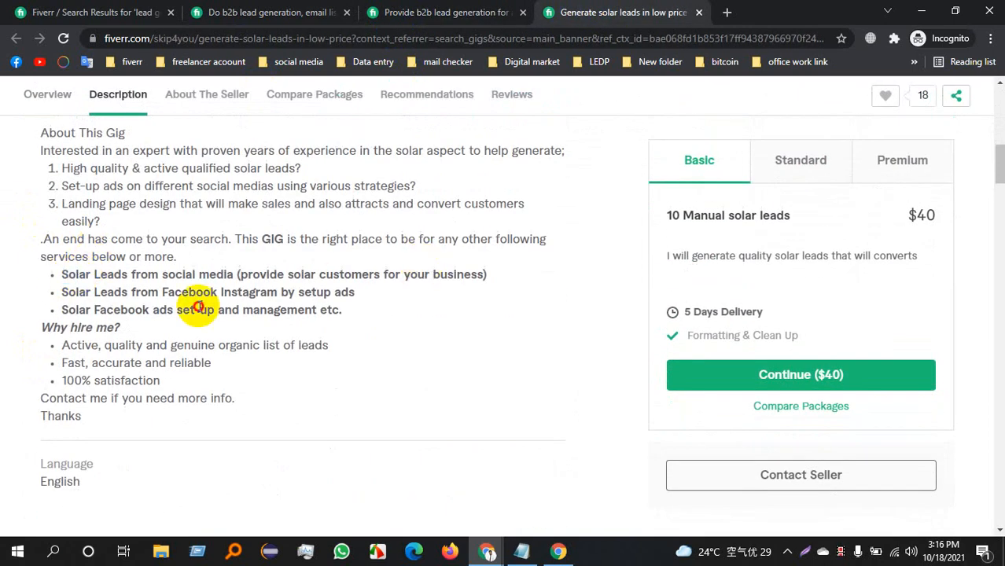
{"action": "scroll", "coordinate": [201, 314], "scroll_direction": "up", "scroll_amount": 2}
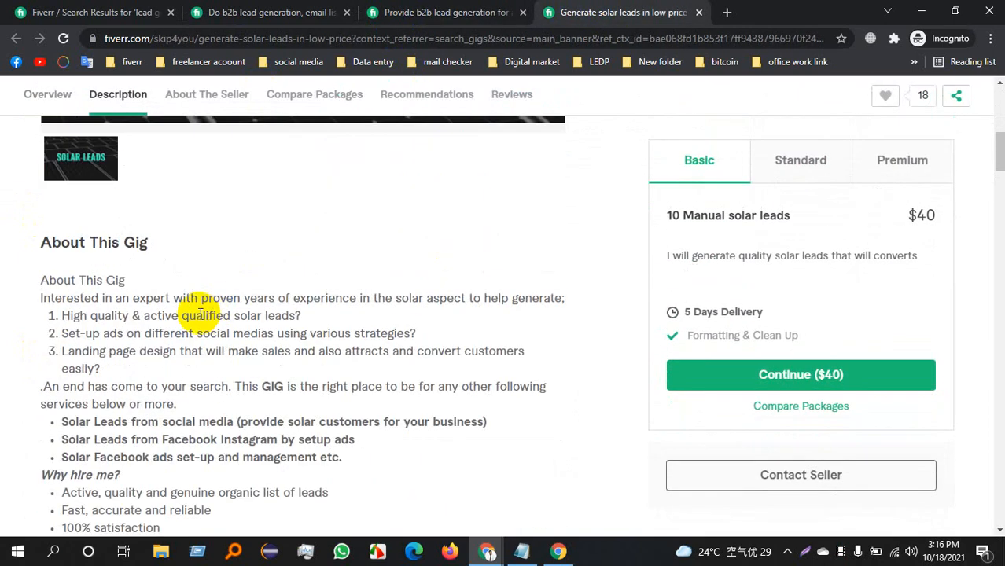
- Return through the lead generation search results to the gig draft and review its description's search criteria list
{"action": "left_click", "coordinate": [78, 13]}
{"action": "left_click", "coordinate": [557, 552]}
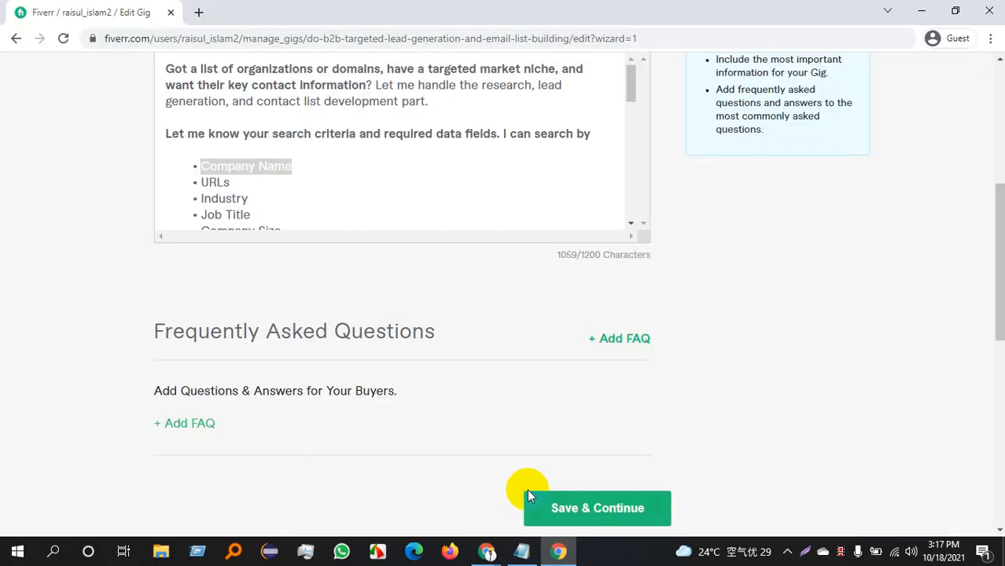
{"action": "left_click", "coordinate": [487, 552]}
{"action": "left_click", "coordinate": [695, 454]}
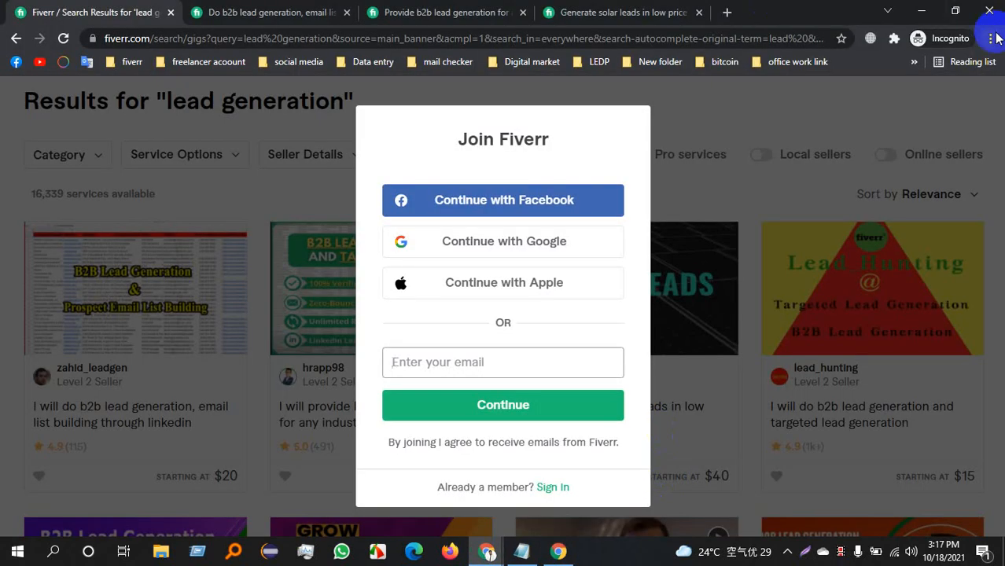
{"action": "left_click", "coordinate": [559, 552]}
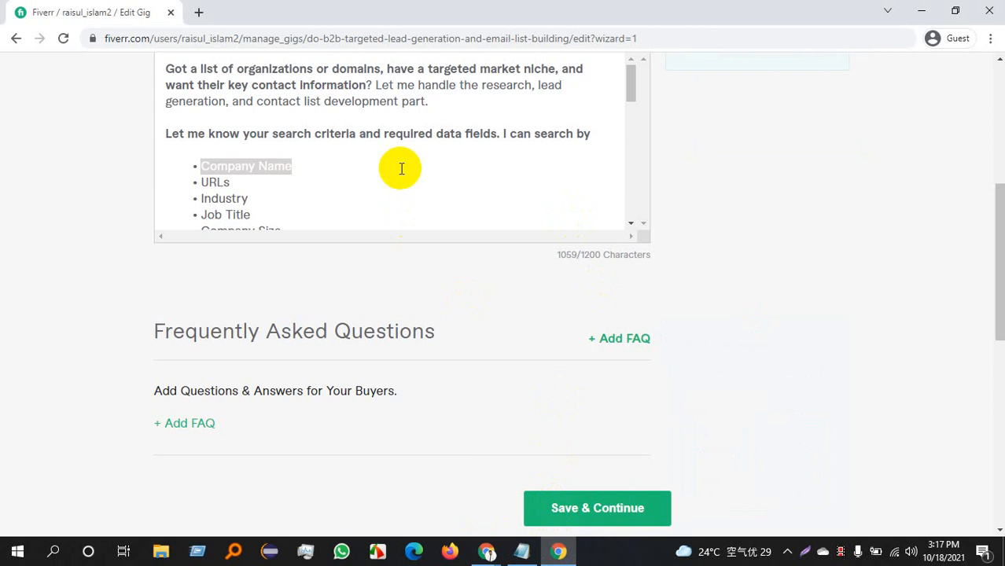
{"action": "scroll", "coordinate": [432, 161], "scroll_direction": "down", "scroll_amount": 1}
{"action": "scroll", "coordinate": [431, 164], "scroll_direction": "down", "scroll_amount": 2}
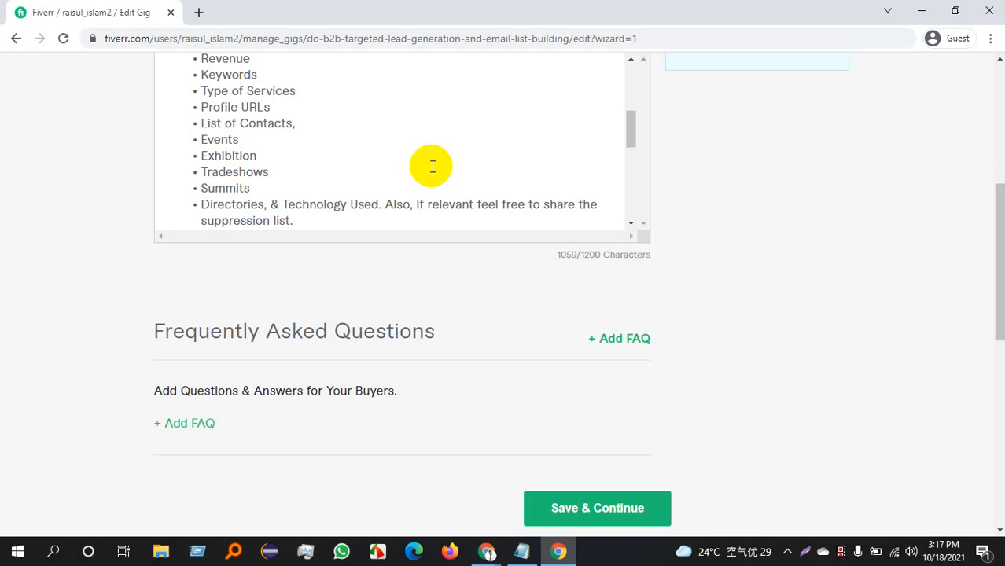
- Switch to the Google Meet call, mute the microphone and unmute it again
{"action": "left_click", "coordinate": [487, 551]}
{"action": "left_click", "coordinate": [419, 499]}
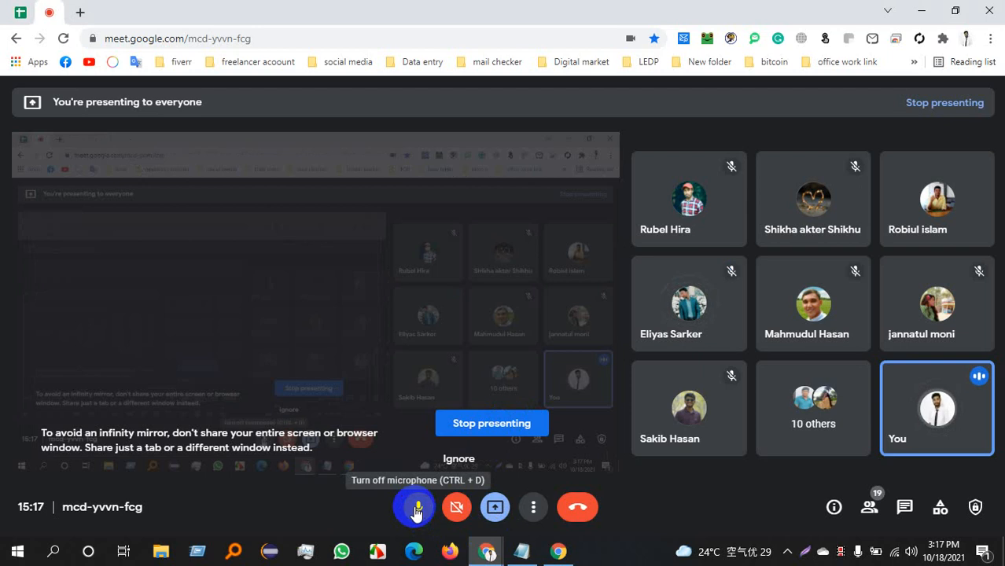
{"action": "left_click", "coordinate": [416, 509]}
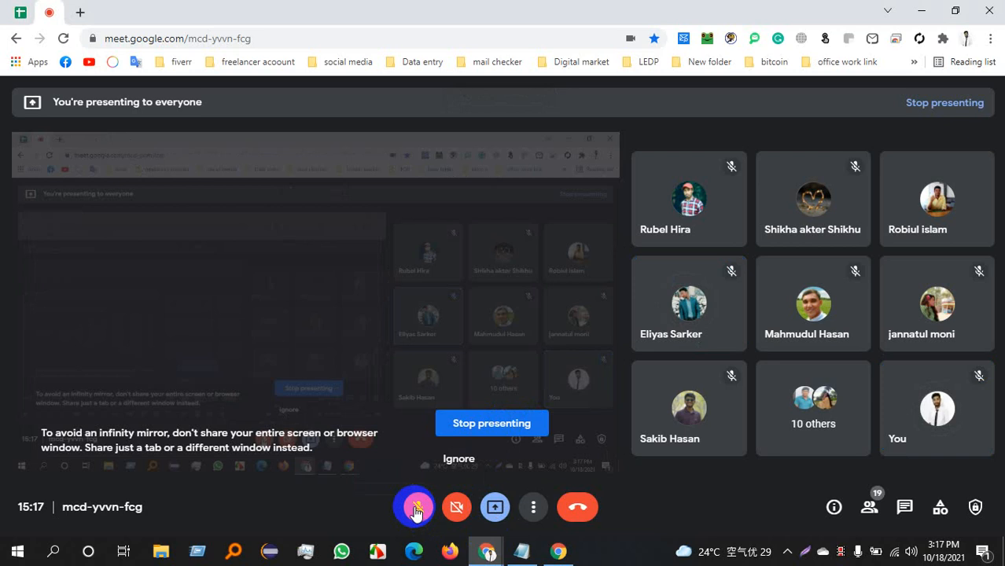
{"action": "left_click", "coordinate": [416, 509]}
{"action": "left_click", "coordinate": [839, 552]}
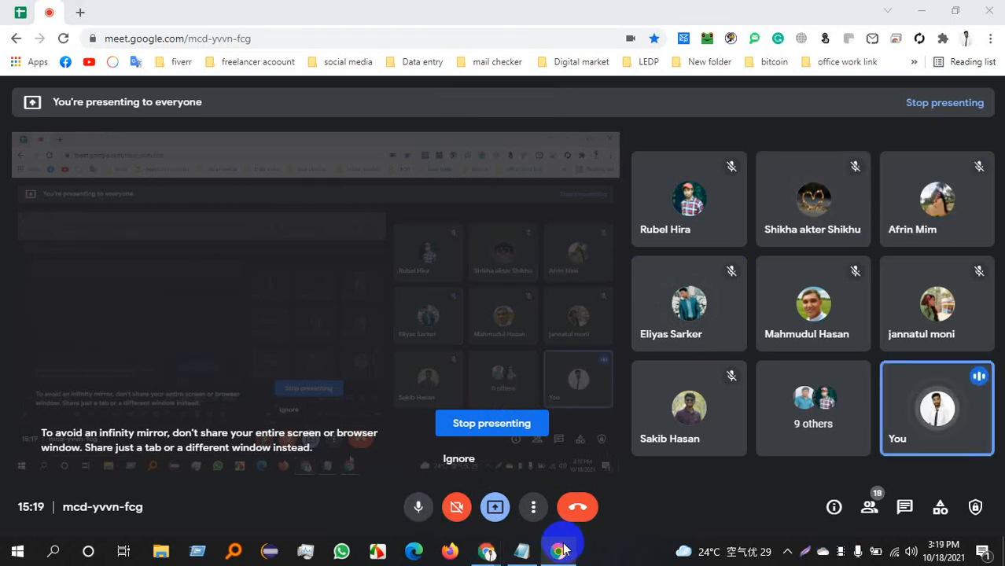
- Switch back to the gig draft and examine its description's character limit and the Frequently Asked Questions section
{"action": "left_click", "coordinate": [558, 551]}
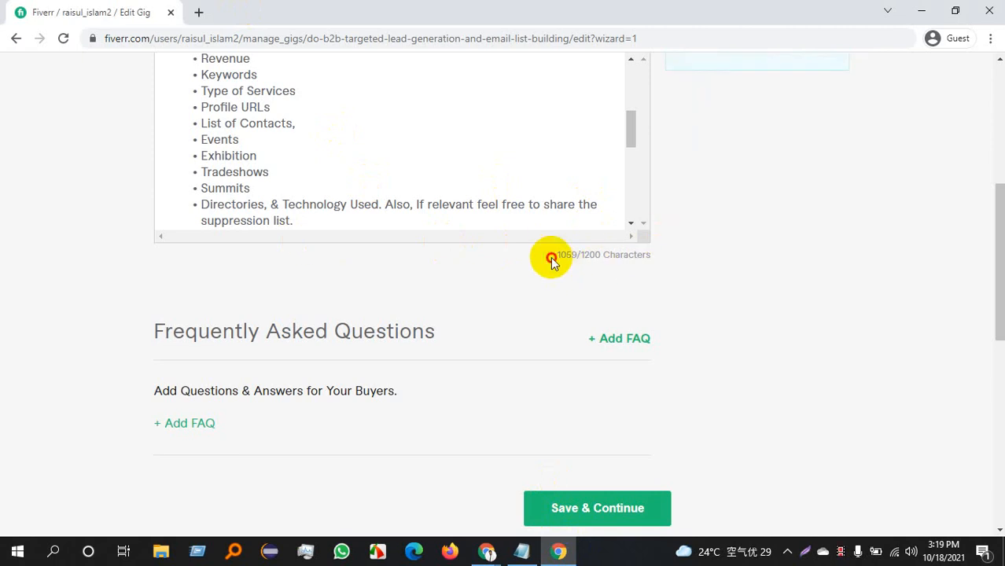
{"action": "left_click_drag", "start_coordinate": [549, 256], "coordinate": [619, 267]}
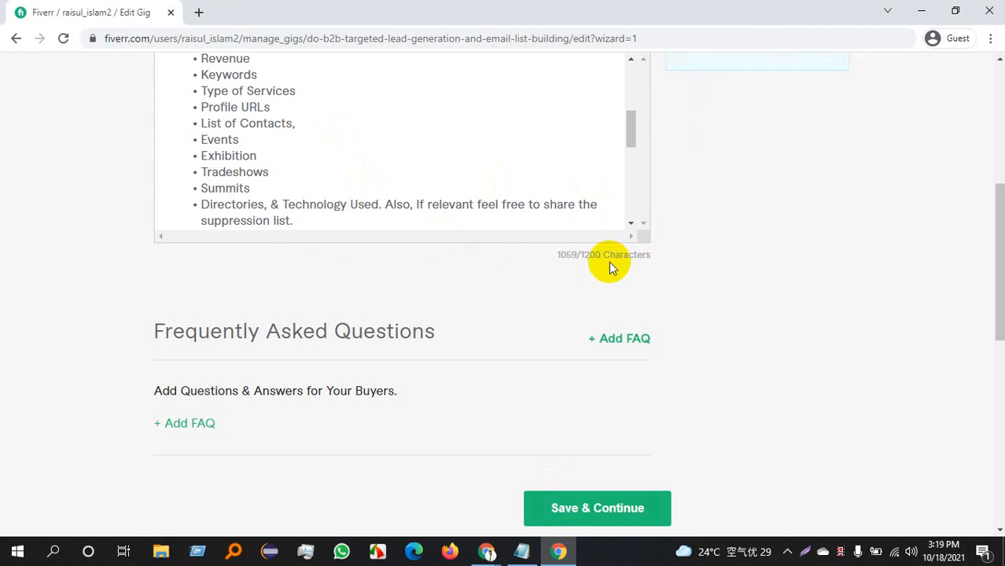
{"action": "scroll", "coordinate": [538, 244], "scroll_direction": "down", "scroll_amount": 2}
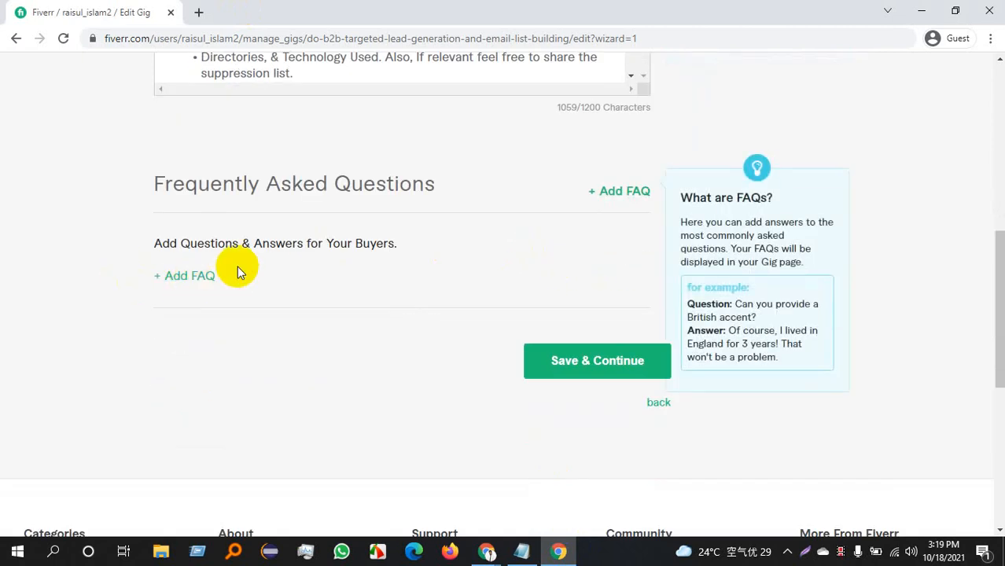
{"action": "left_click_drag", "start_coordinate": [398, 243], "coordinate": [165, 245]}
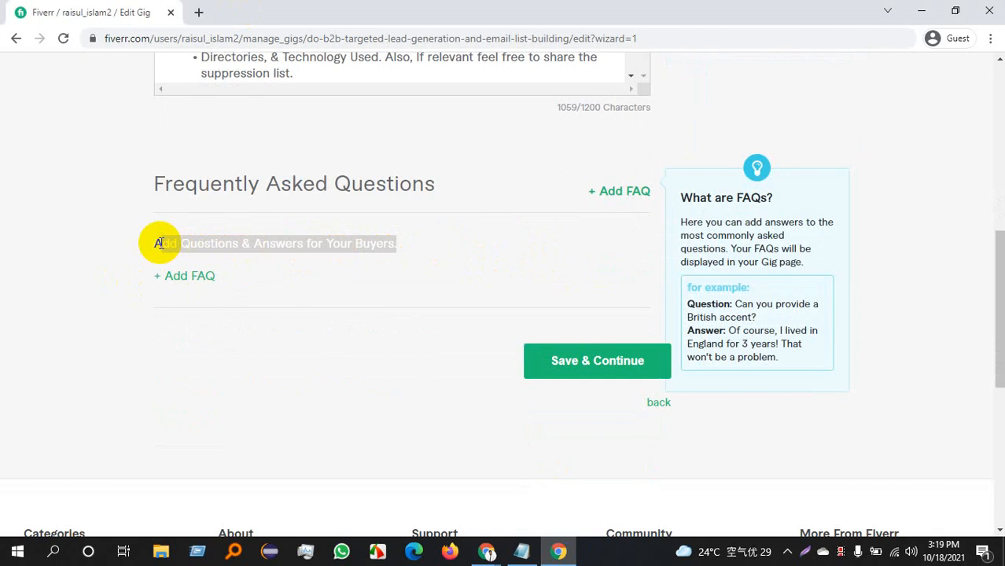
{"action": "left_click", "coordinate": [214, 243]}
{"action": "scroll", "coordinate": [348, 270], "scroll_direction": "up", "scroll_amount": 5}
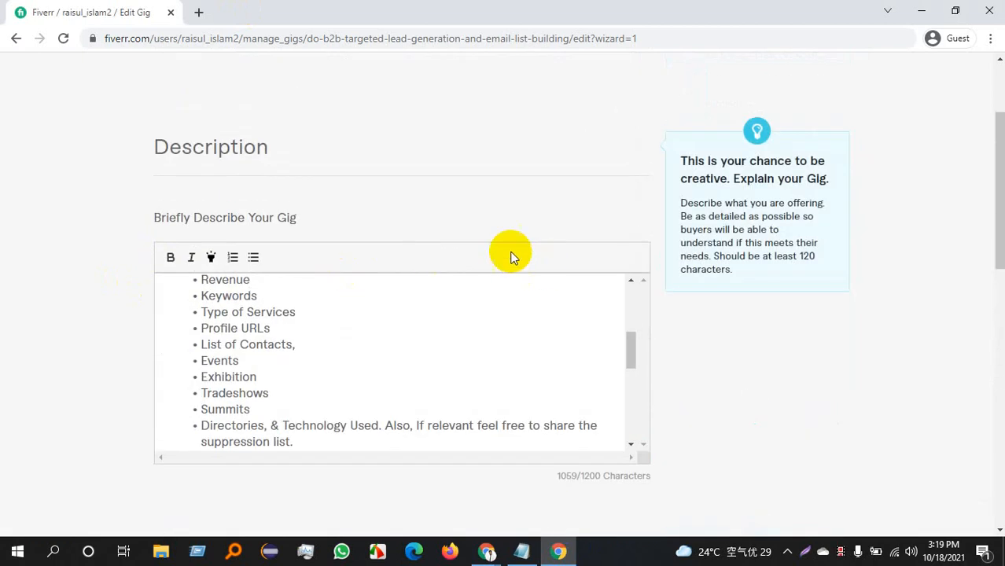
{"action": "scroll", "coordinate": [382, 226], "scroll_direction": "down", "scroll_amount": 2}
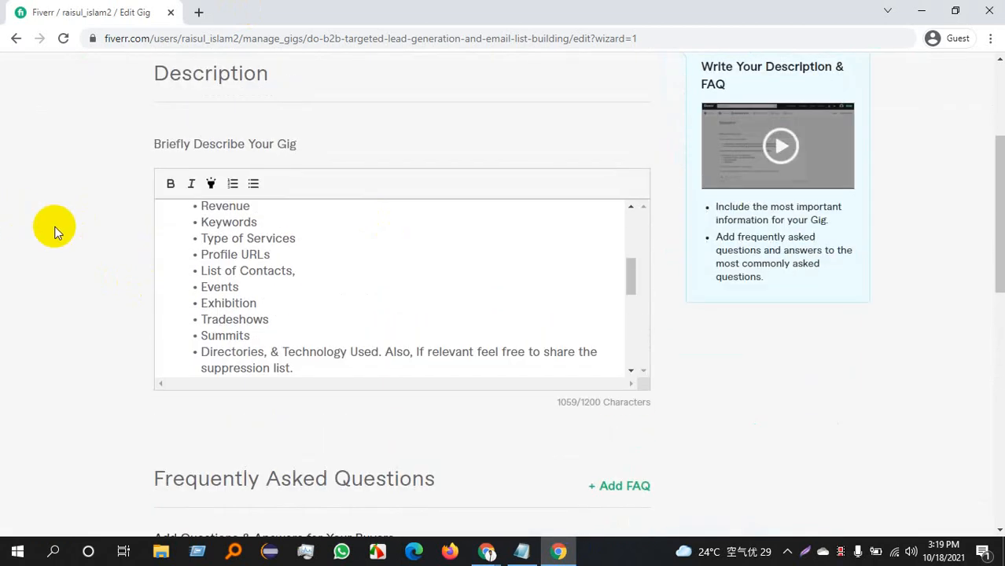
{"action": "scroll", "coordinate": [302, 321], "scroll_direction": "up", "scroll_amount": 3}
{"action": "scroll", "coordinate": [337, 310], "scroll_direction": "up", "scroll_amount": 3}
{"action": "scroll", "coordinate": [146, 310], "scroll_direction": "down", "scroll_amount": 8}
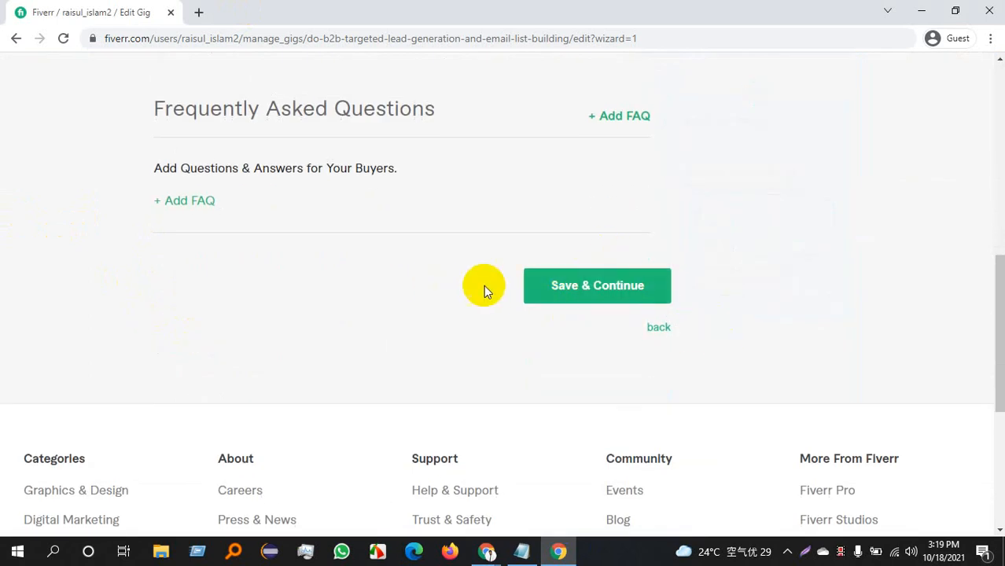
- Save the description and FAQ section and continue to the gig's requirements
{"action": "scroll", "coordinate": [587, 230], "scroll_direction": "up", "scroll_amount": 5}
{"action": "scroll", "coordinate": [486, 161], "scroll_direction": "down", "scroll_amount": 5}
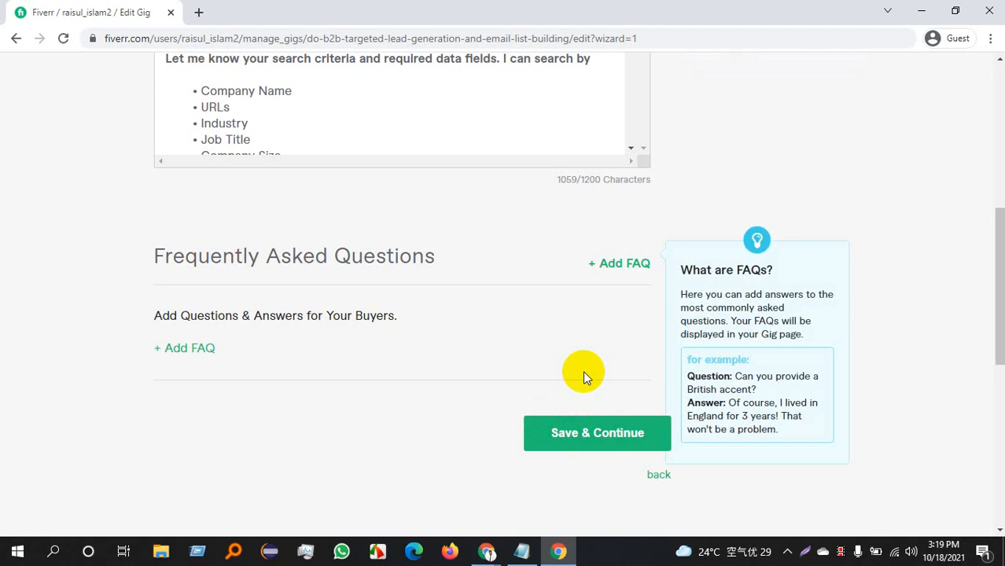
{"action": "left_click", "coordinate": [592, 431]}
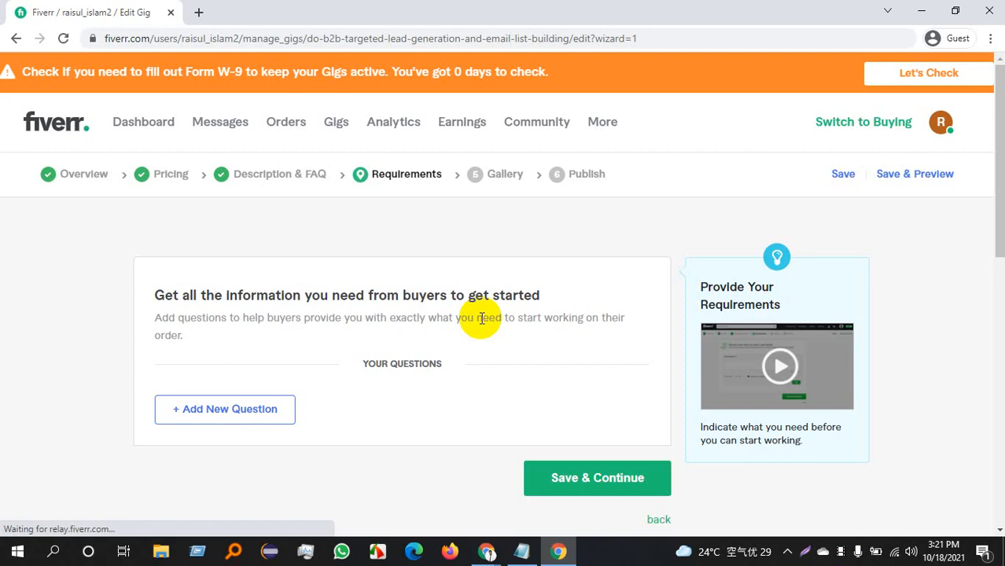
- Copy the closing sentence inviting buyers to collaborate and discuss details over chat from the Web Design Agencies note in Notepad
{"action": "left_click", "coordinate": [521, 551]}
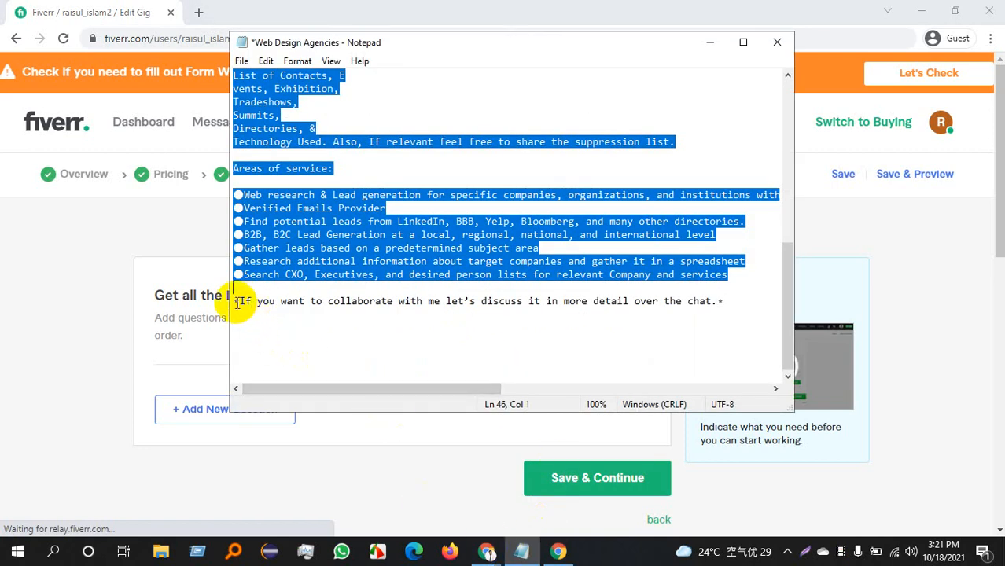
{"action": "left_click_drag", "start_coordinate": [242, 301], "coordinate": [722, 305]}
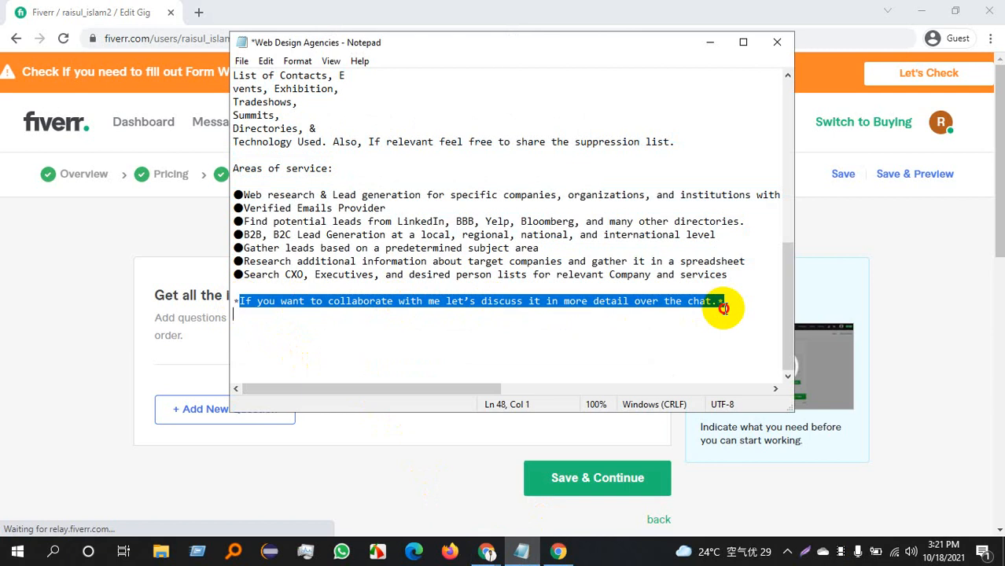
{"action": "right_click", "coordinate": [632, 301]}
{"action": "left_click", "coordinate": [695, 343]}
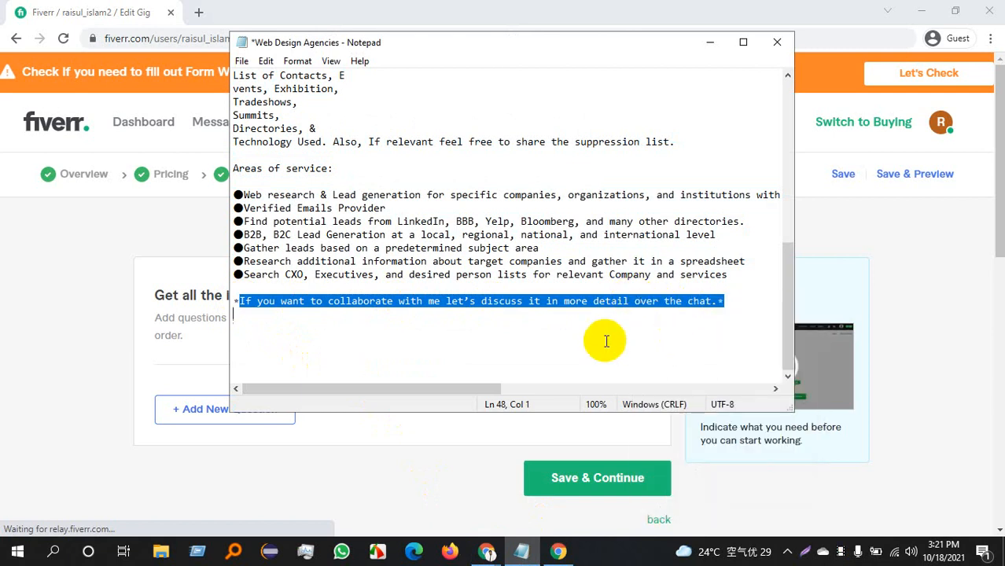
{"action": "left_click", "coordinate": [710, 42]}
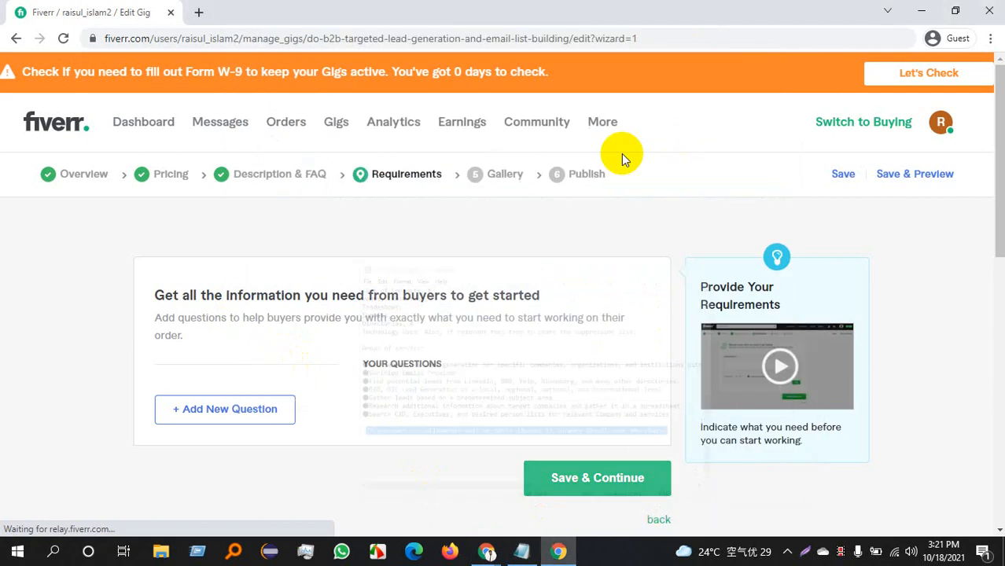
- Add a required free-text question reading "If you want to collaborate with me let's discuss it in more detail over the chat.", without the star
{"action": "left_click", "coordinate": [274, 412]}
{"action": "scroll", "coordinate": [295, 412], "scroll_direction": "down", "scroll_amount": 2}
{"action": "right_click", "coordinate": [299, 315]}
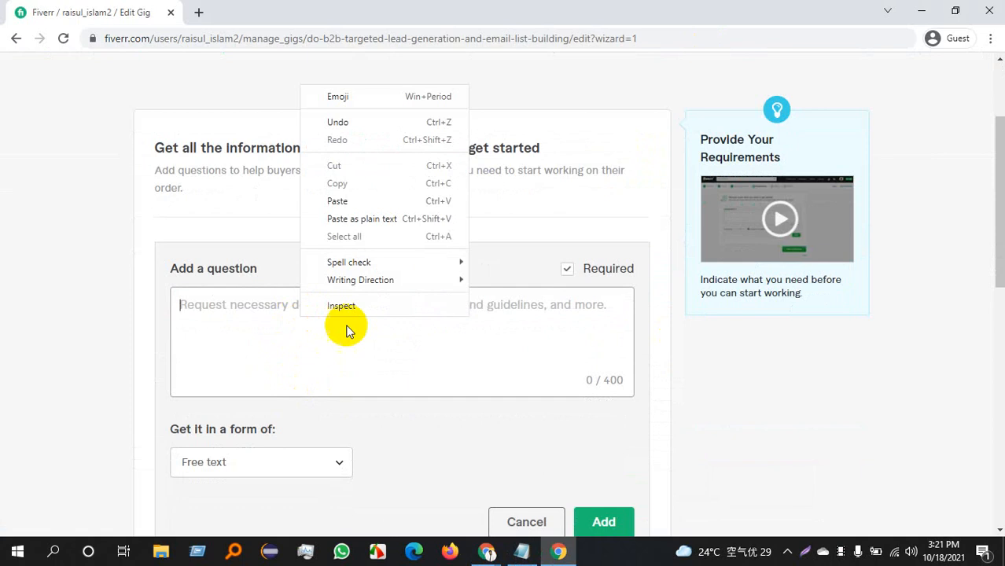
{"action": "left_click", "coordinate": [342, 201]}
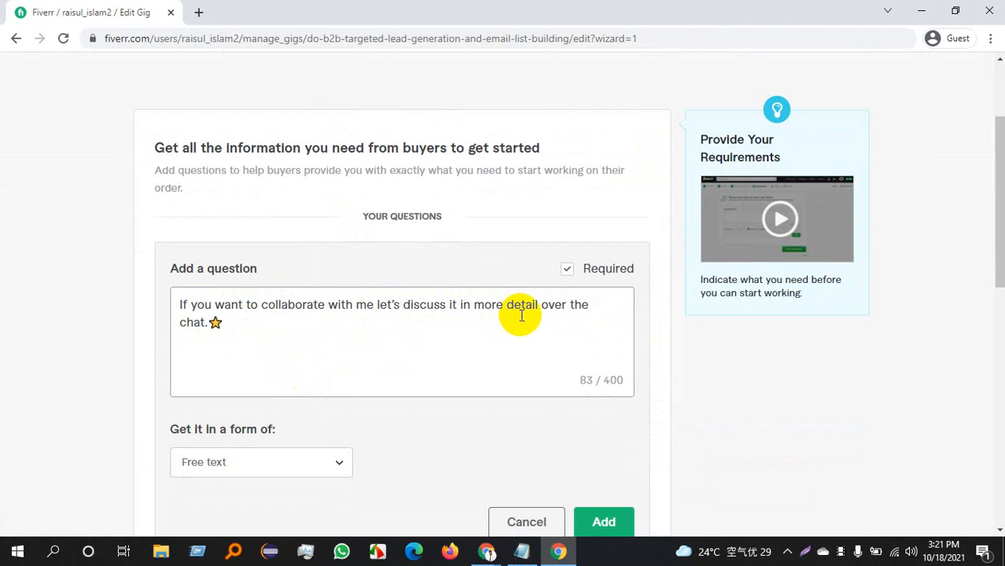
{"action": "left_click", "coordinate": [246, 330]}
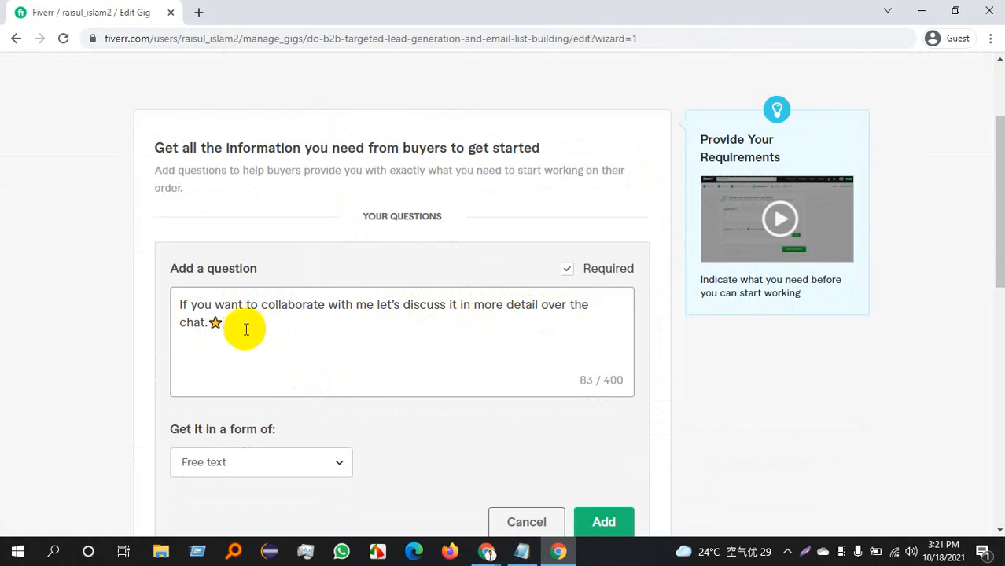
{"action": "key", "text": "BackSpace"}
{"action": "scroll", "coordinate": [440, 393], "scroll_direction": "down", "scroll_amount": 1}
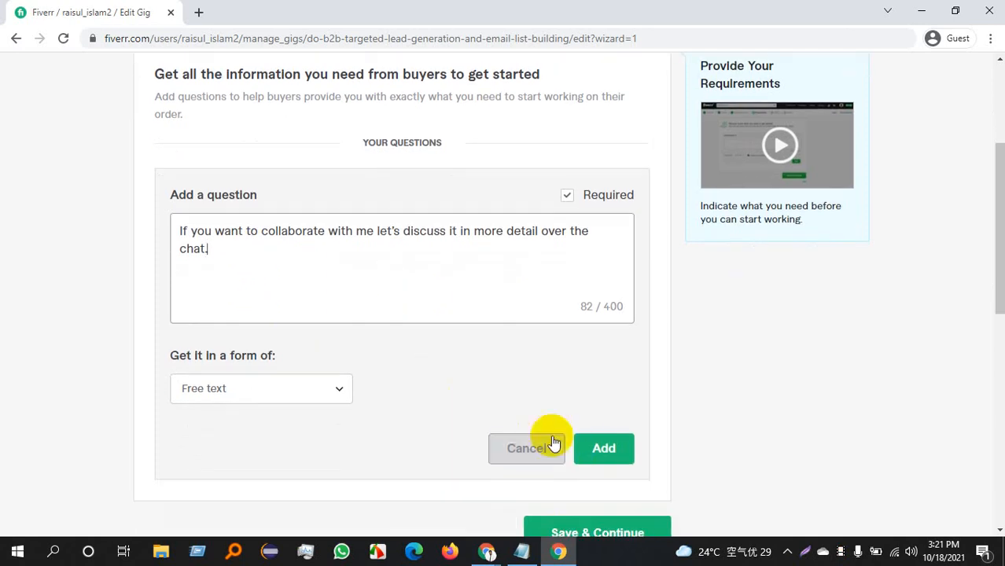
{"action": "left_click", "coordinate": [598, 447]}
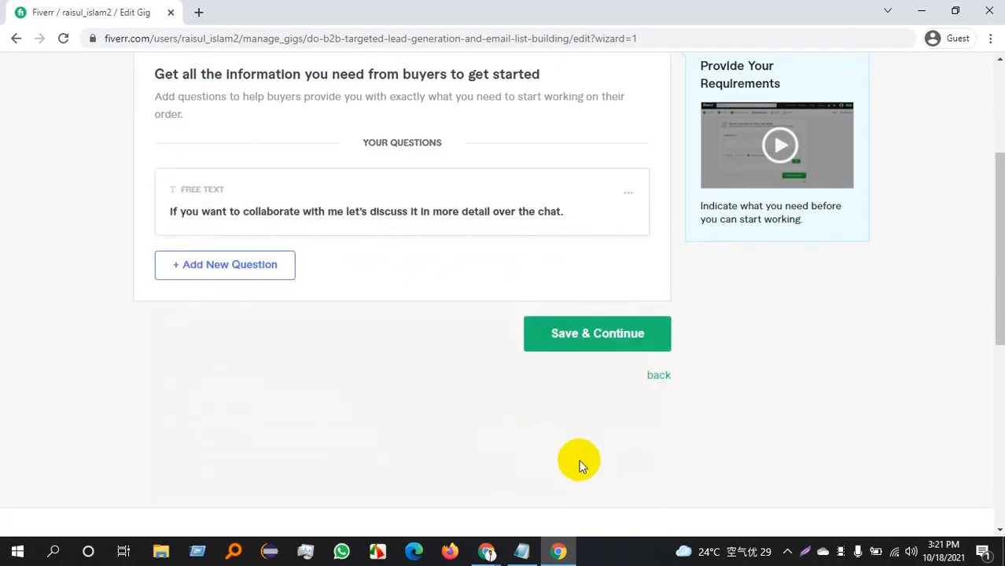
- Restart sharing the entire screen in the Google Meet call and return to the gig draft
{"action": "left_click", "coordinate": [399, 489]}
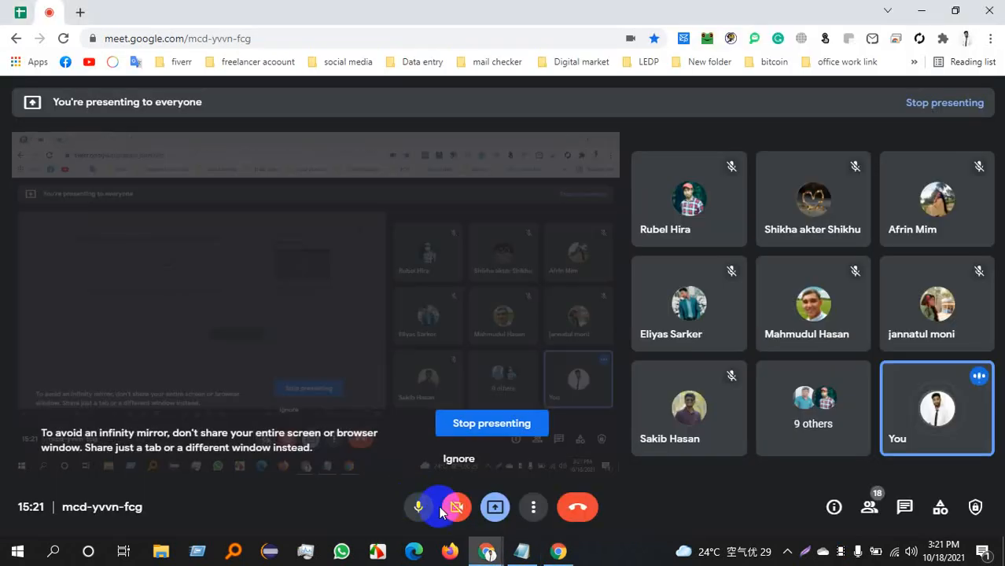
{"action": "left_click", "coordinate": [495, 509]}
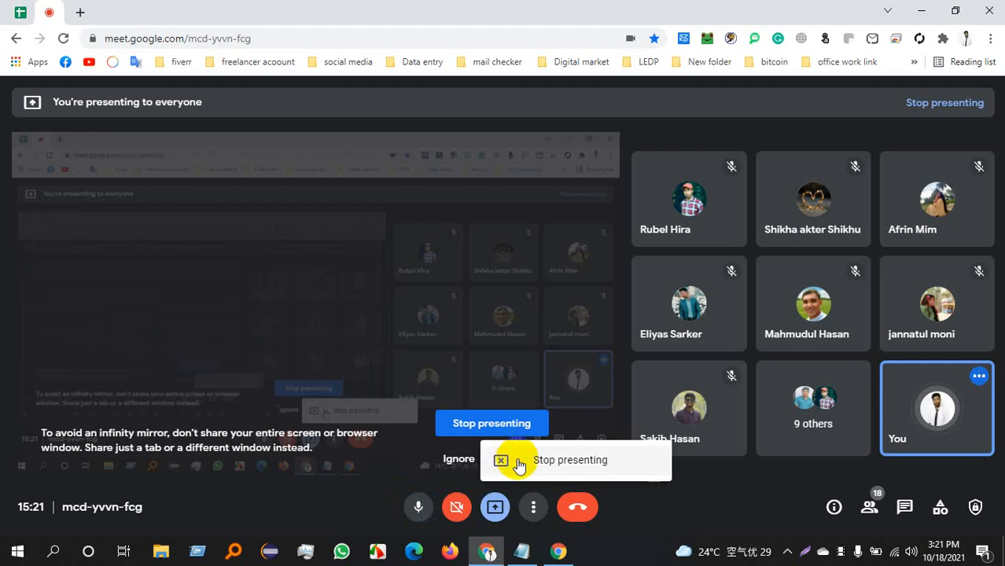
{"action": "left_click", "coordinate": [515, 464]}
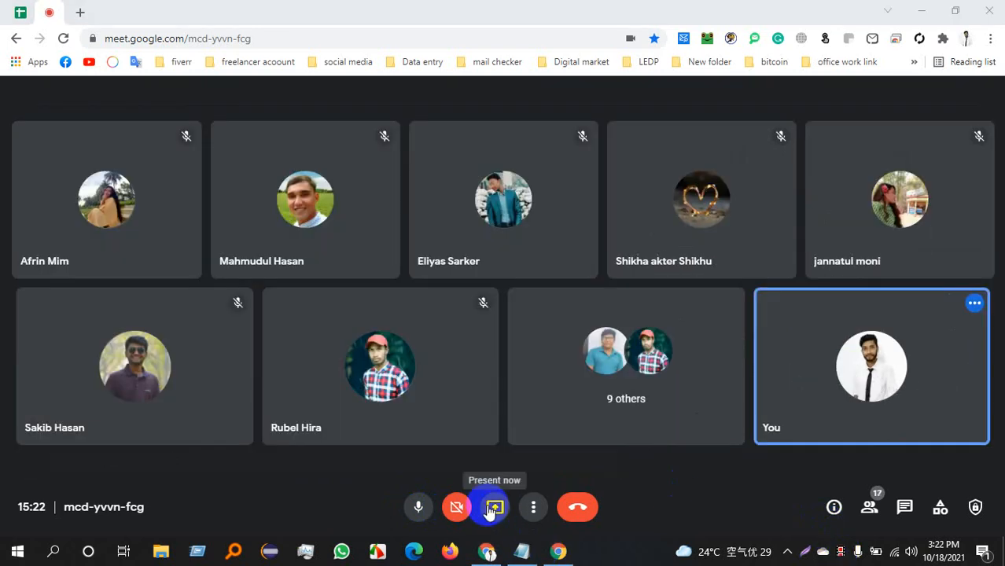
{"action": "left_click", "coordinate": [494, 507]}
{"action": "left_click", "coordinate": [529, 414]}
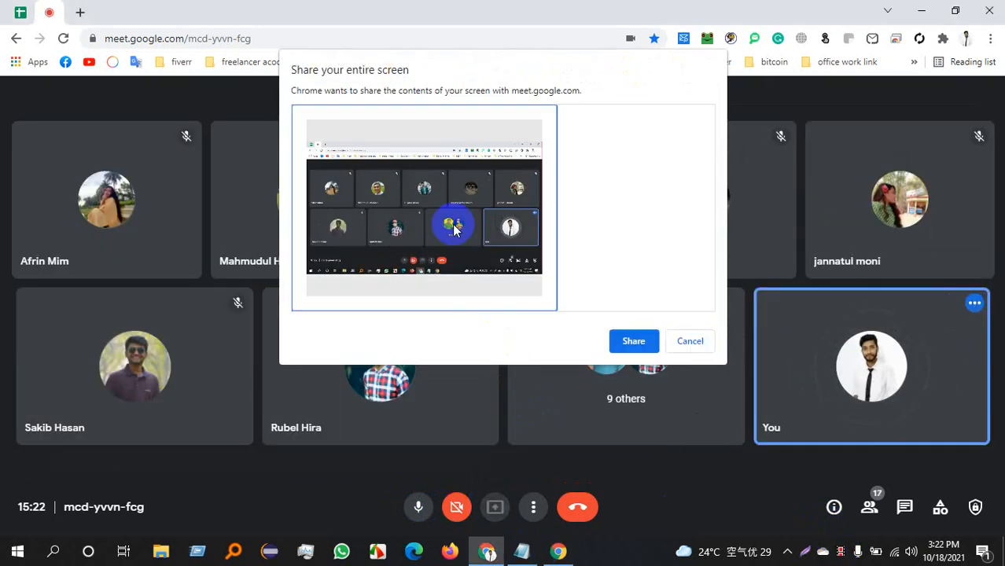
{"action": "left_click", "coordinate": [631, 339]}
{"action": "left_click", "coordinate": [557, 551]}
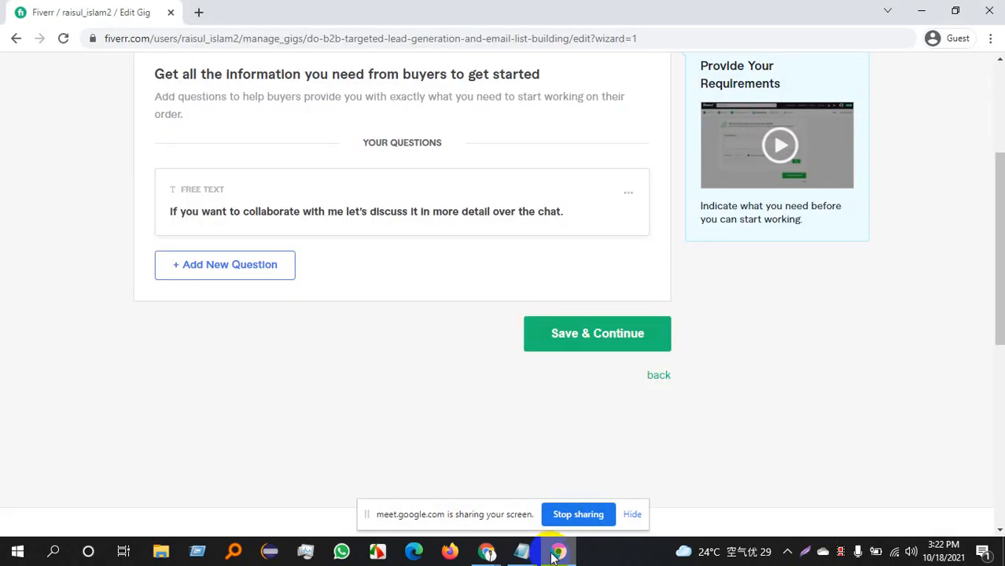
- Add a free-text question reading "Please contact me before placing an order to check compatibility for avoiding unexpected cancelation."
{"action": "scroll", "coordinate": [330, 224], "scroll_direction": "up", "scroll_amount": 2}
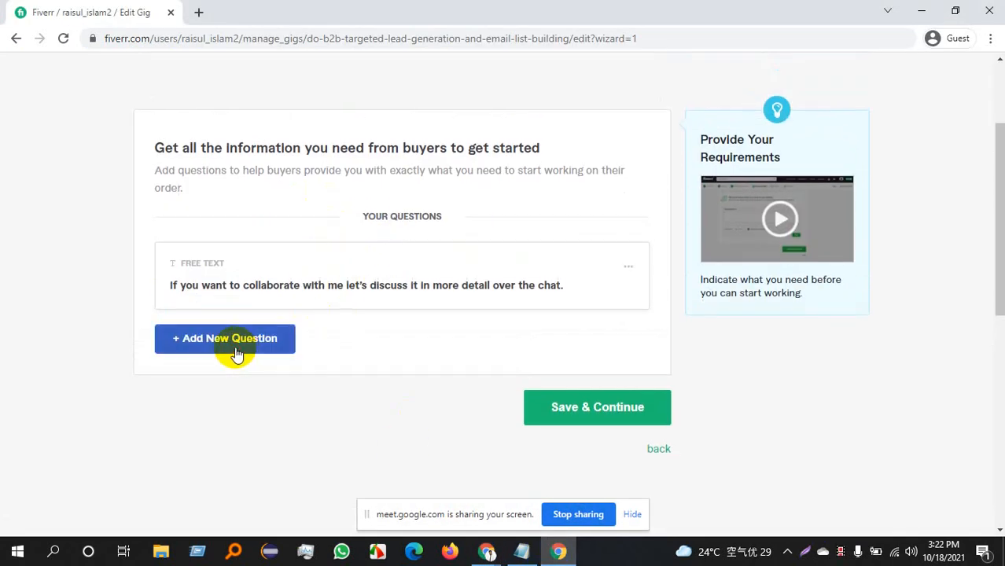
{"action": "left_click", "coordinate": [236, 344]}
{"action": "right_click", "coordinate": [278, 332]}
{"action": "left_click", "coordinate": [315, 233]}
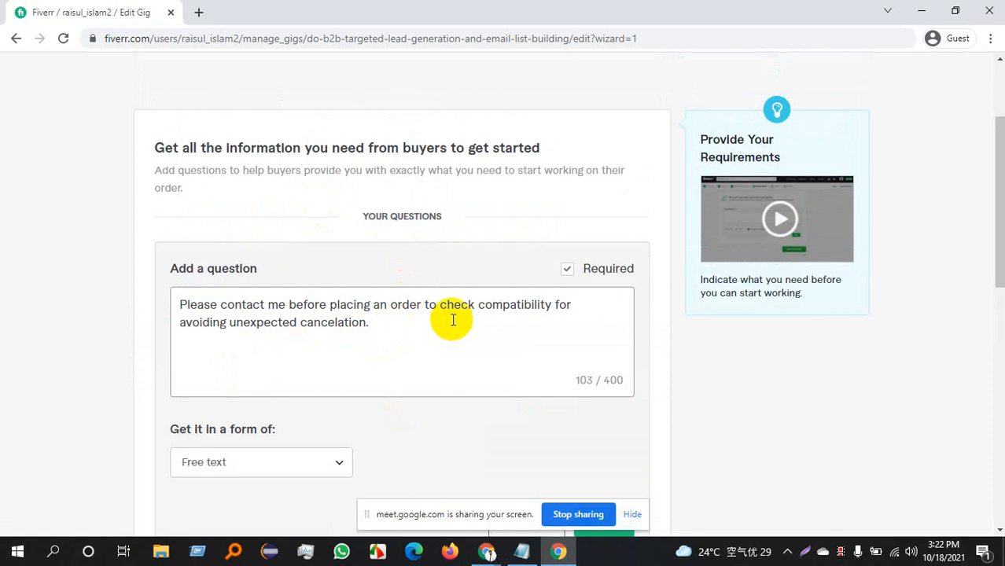
{"action": "left_click_drag", "start_coordinate": [387, 326], "coordinate": [156, 308]}
{"action": "left_click", "coordinate": [271, 316]}
{"action": "scroll", "coordinate": [557, 426], "scroll_direction": "down", "scroll_amount": 2}
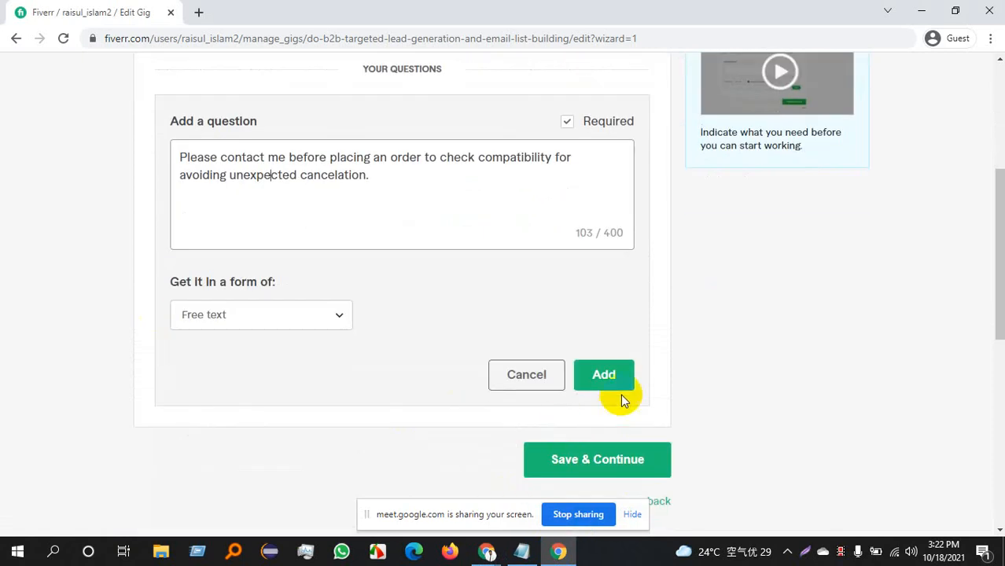
{"action": "left_click", "coordinate": [615, 369]}
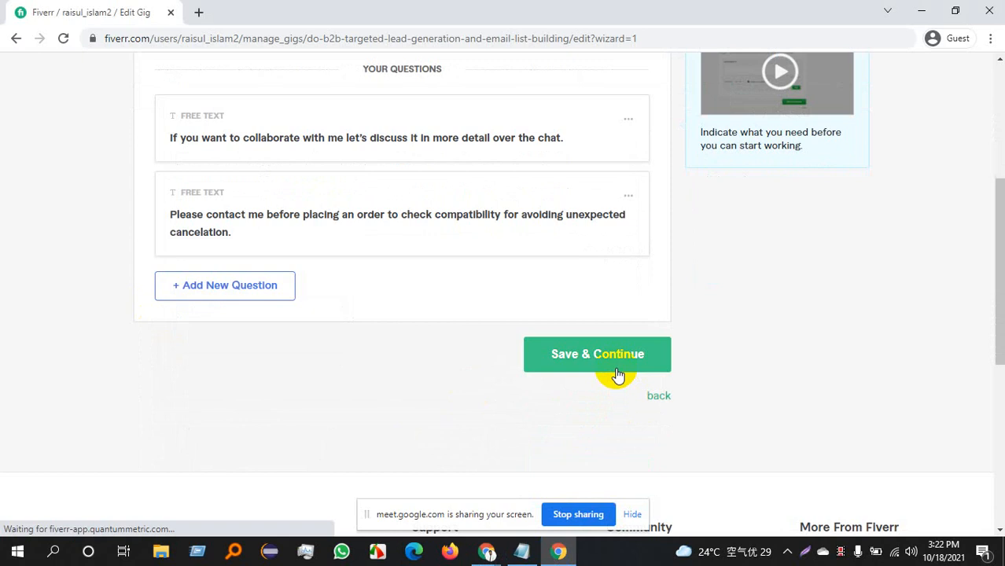
- Add a third required free-text question reading "targeted keyword and area"
{"action": "left_click", "coordinate": [252, 285]}
{"action": "left_click", "coordinate": [248, 182]}
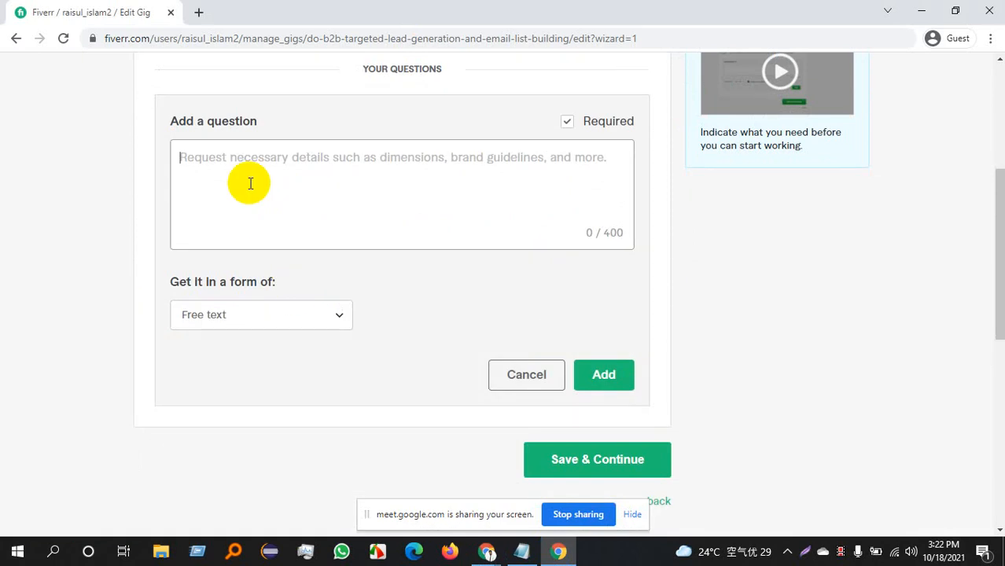
{"action": "type", "text": "tar"}
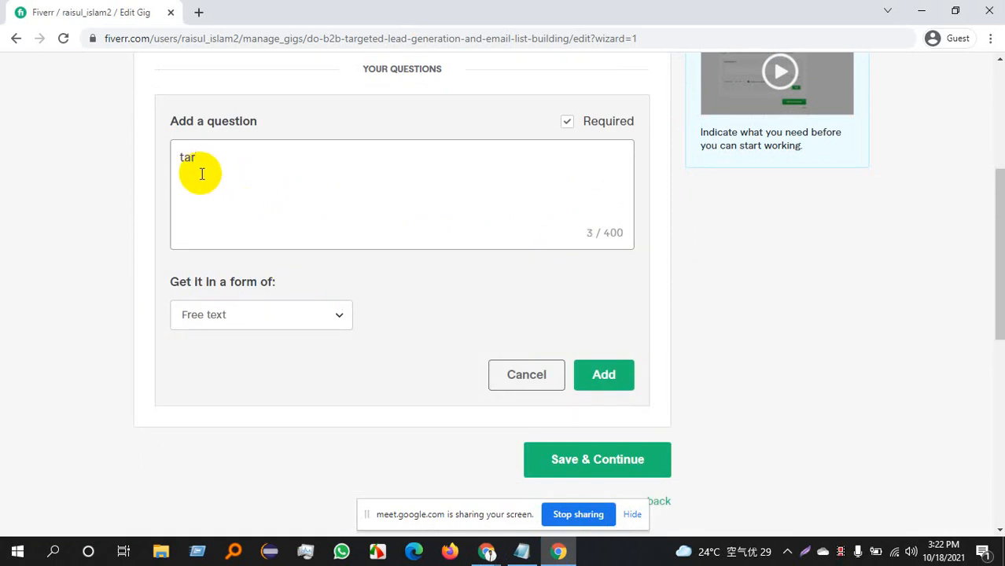
{"action": "type", "text": "geted keyword"}
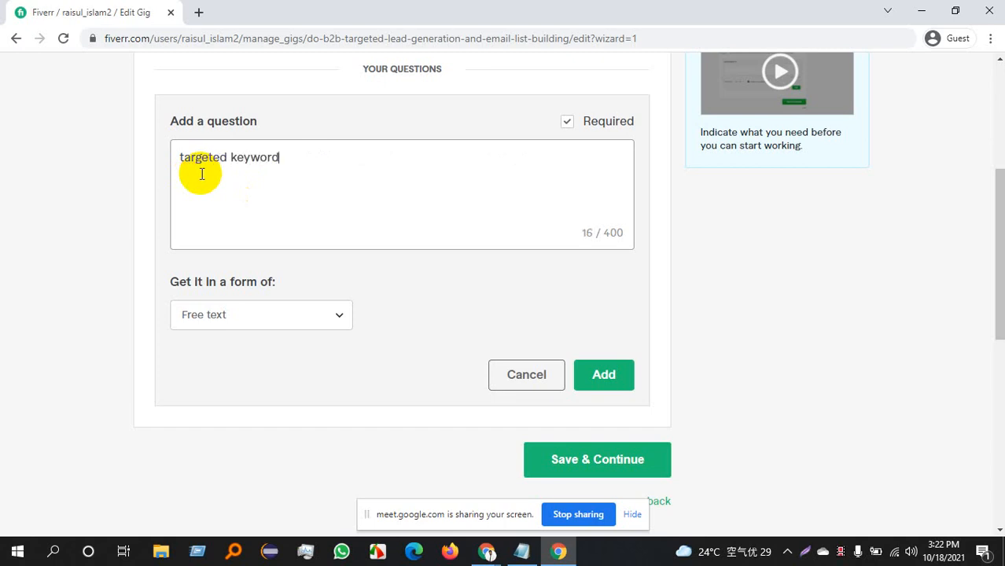
{"action": "type", "text": " and area"}
{"action": "left_click", "coordinate": [610, 372]}
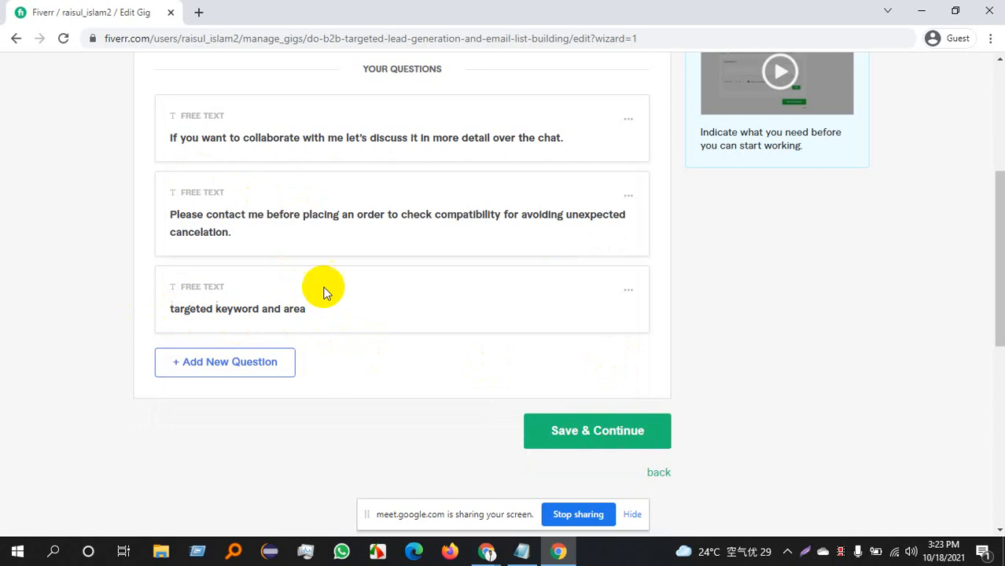
- Review the buyer questions, then save the requirements and continue to the gig gallery
{"action": "scroll", "coordinate": [613, 284], "scroll_direction": "up", "scroll_amount": 1}
{"action": "scroll", "coordinate": [623, 283], "scroll_direction": "up", "scroll_amount": 2}
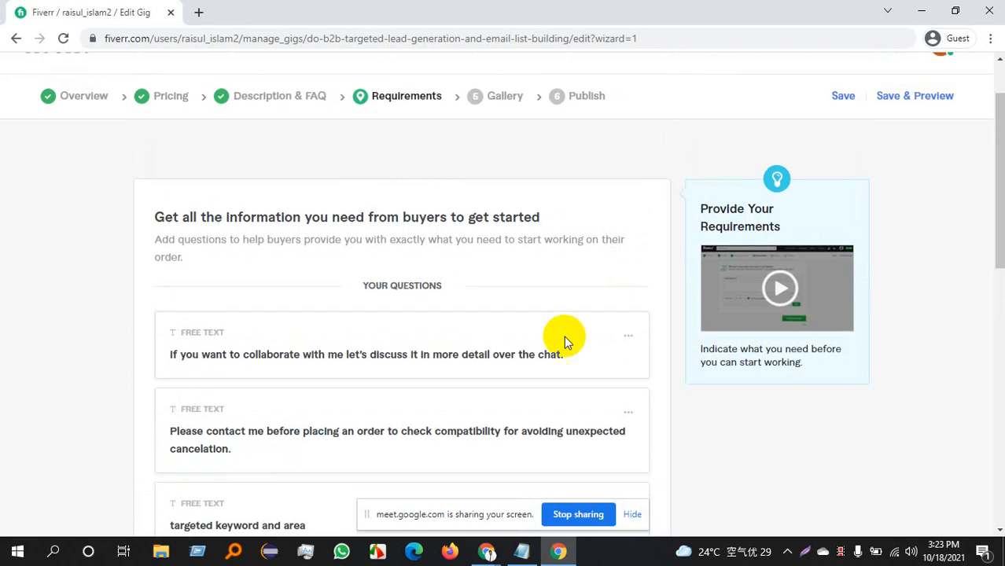
{"action": "scroll", "coordinate": [440, 370], "scroll_direction": "down", "scroll_amount": 3}
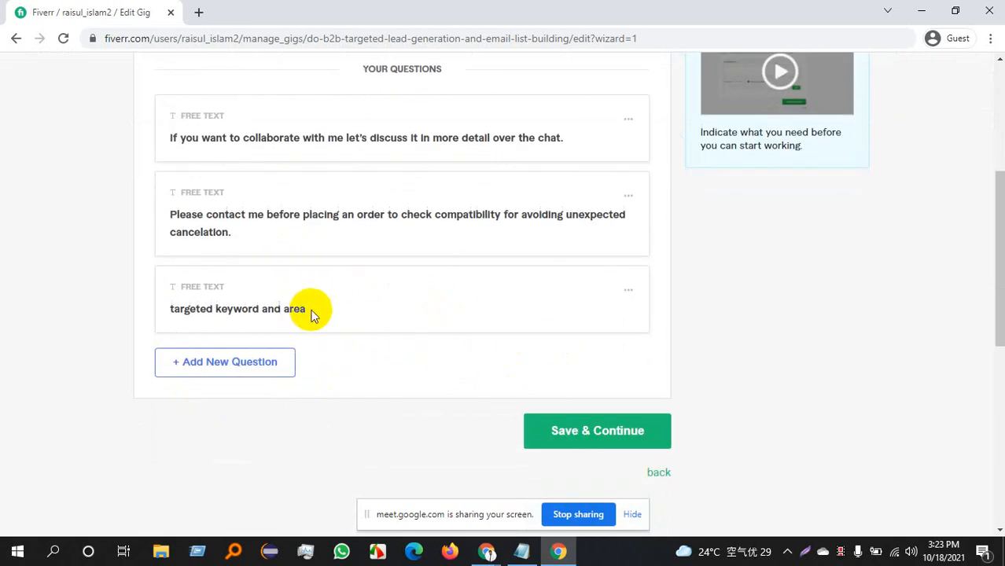
{"action": "left_click_drag", "start_coordinate": [305, 311], "coordinate": [157, 312]}
{"action": "left_click", "coordinate": [213, 309]}
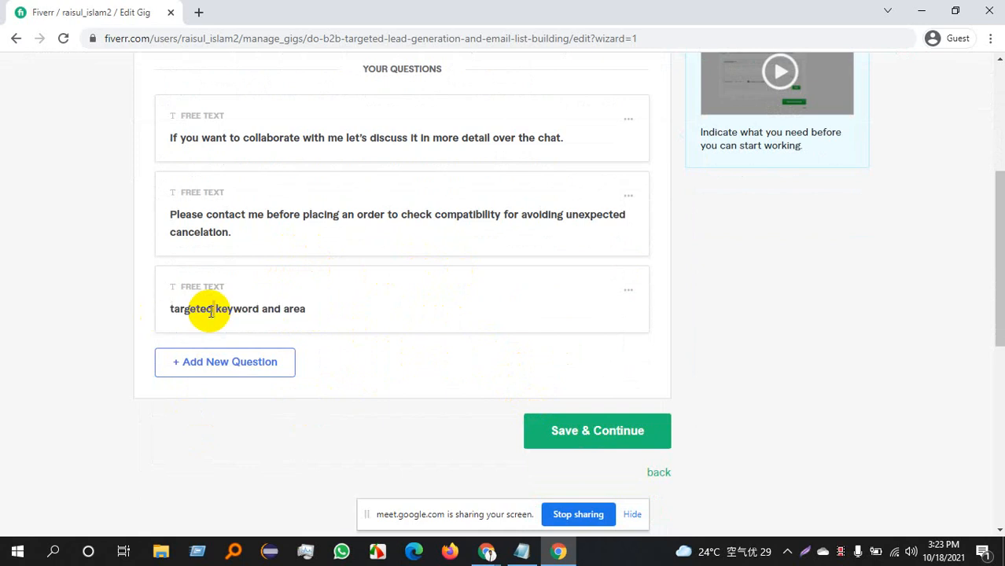
{"action": "left_click", "coordinate": [595, 432]}
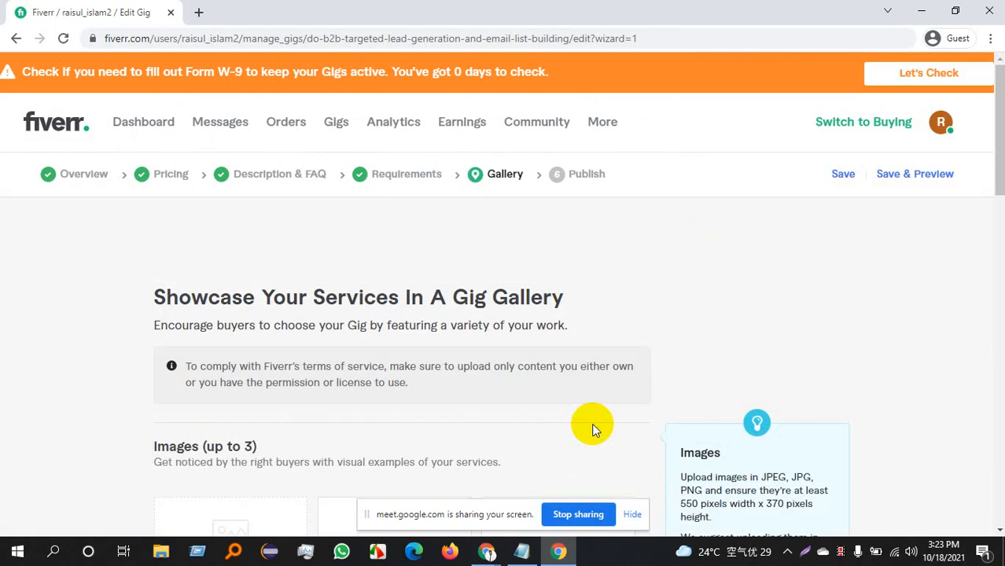
- Examine the gig gallery's upload sections and guidelines for images, video and PDF documents
{"action": "scroll", "coordinate": [310, 278], "scroll_direction": "down", "scroll_amount": 3}
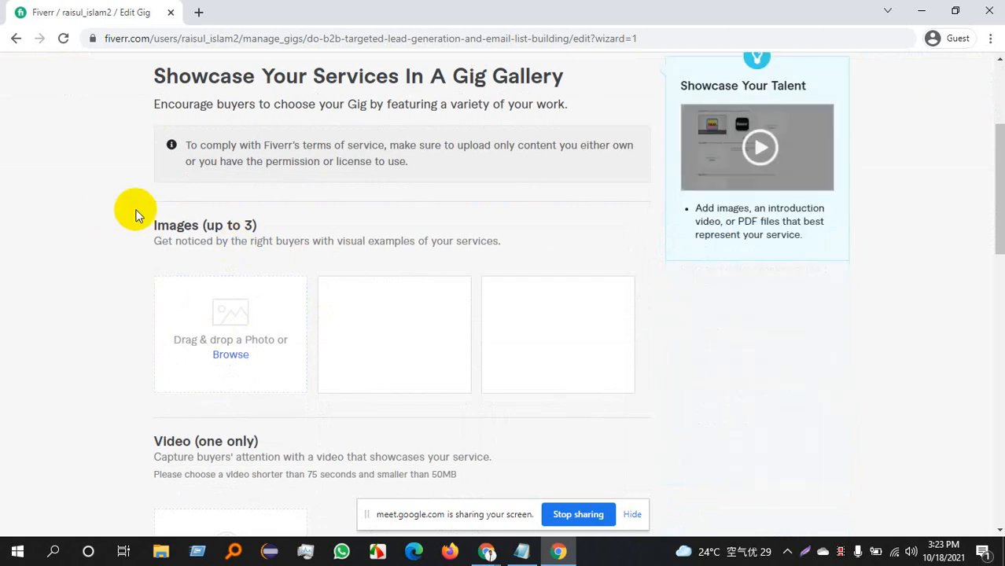
{"action": "left_click_drag", "start_coordinate": [139, 222], "coordinate": [325, 230]}
{"action": "left_click", "coordinate": [352, 238]}
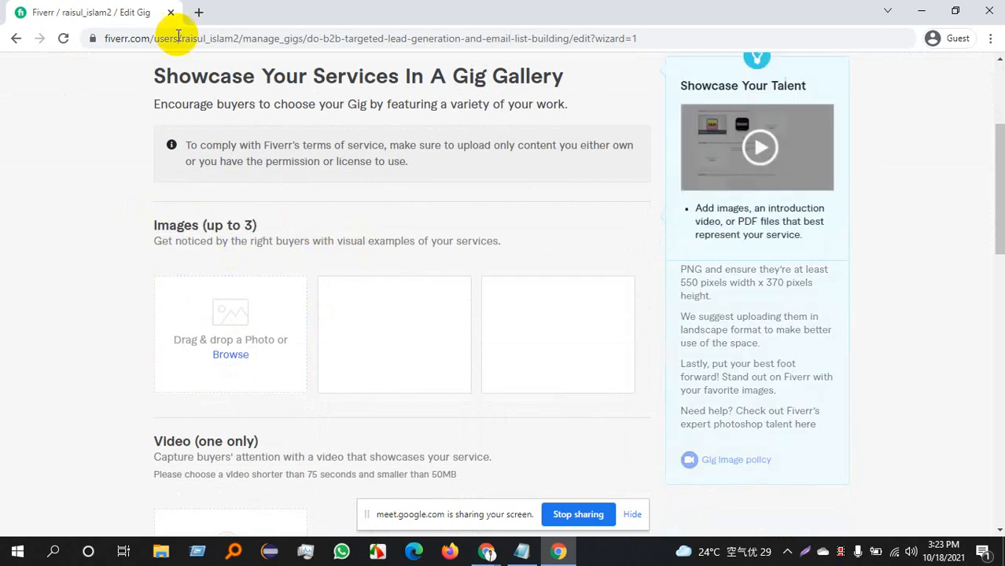
{"action": "left_click_drag", "start_coordinate": [166, 75], "coordinate": [430, 104]}
{"action": "scroll", "coordinate": [236, 349], "scroll_direction": "down", "scroll_amount": 5}
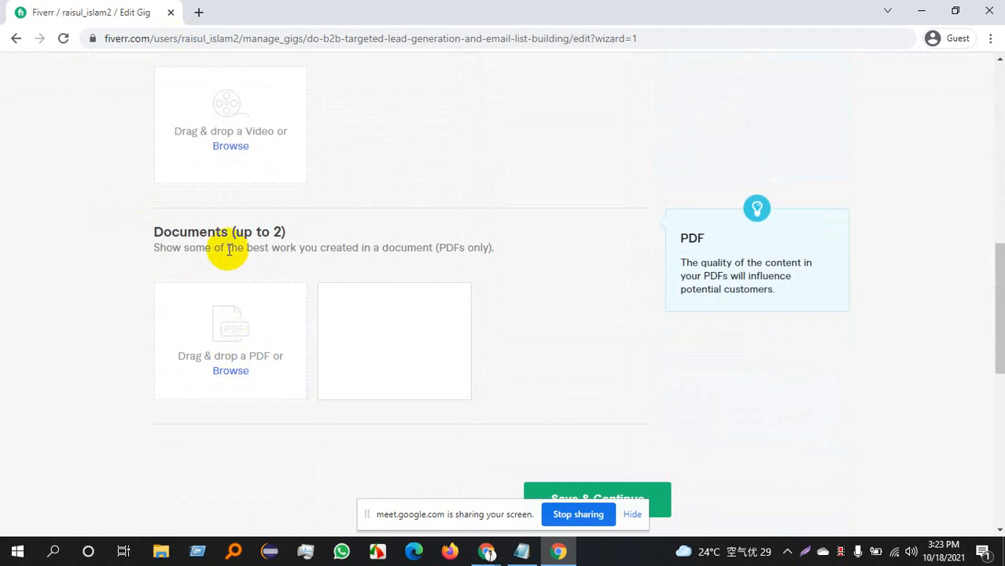
{"action": "left_click_drag", "start_coordinate": [157, 234], "coordinate": [227, 232]}
{"action": "scroll", "coordinate": [392, 249], "scroll_direction": "up", "scroll_amount": 4}
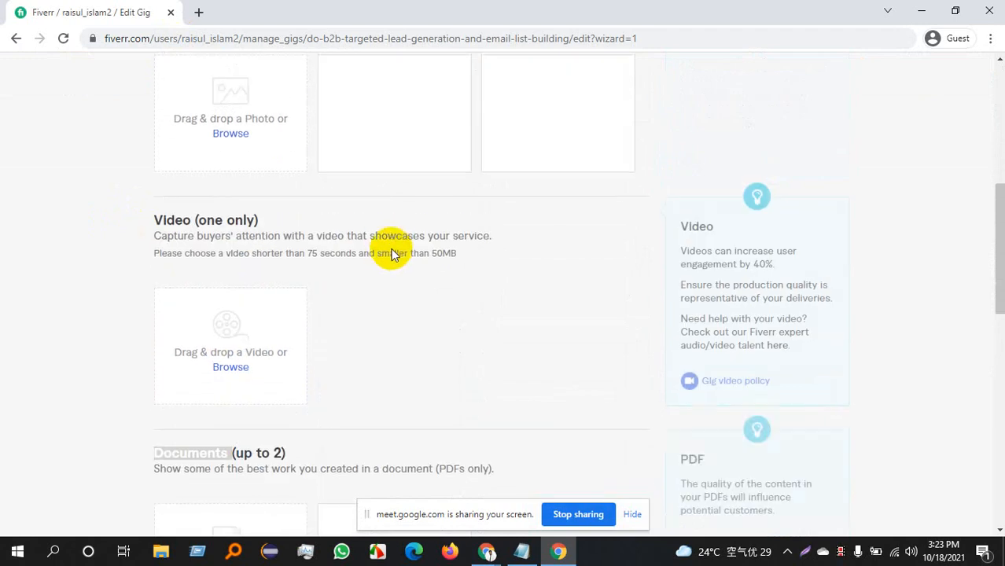
{"action": "scroll", "coordinate": [382, 222], "scroll_direction": "up", "scroll_amount": 2}
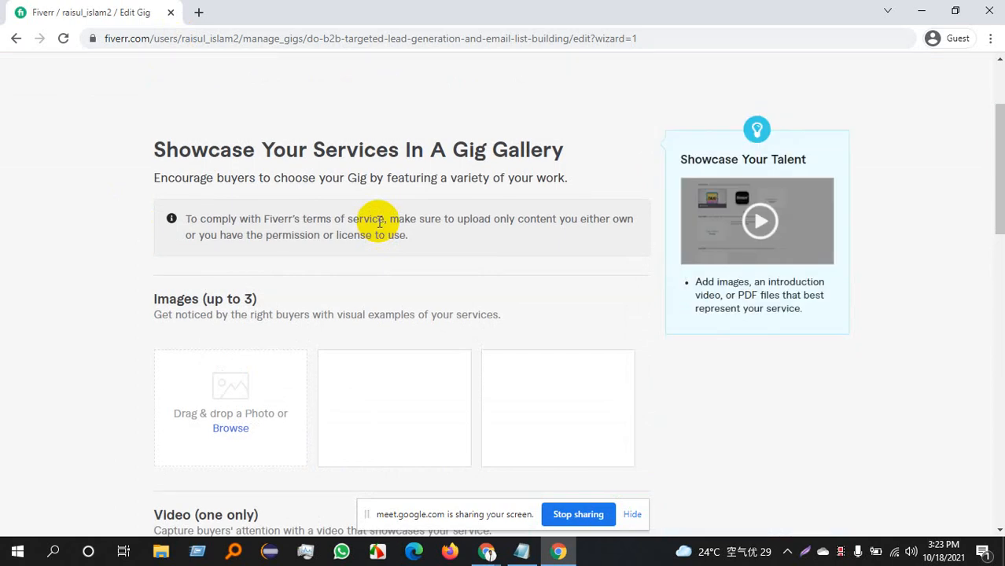
{"action": "scroll", "coordinate": [379, 222], "scroll_direction": "down", "scroll_amount": 1}
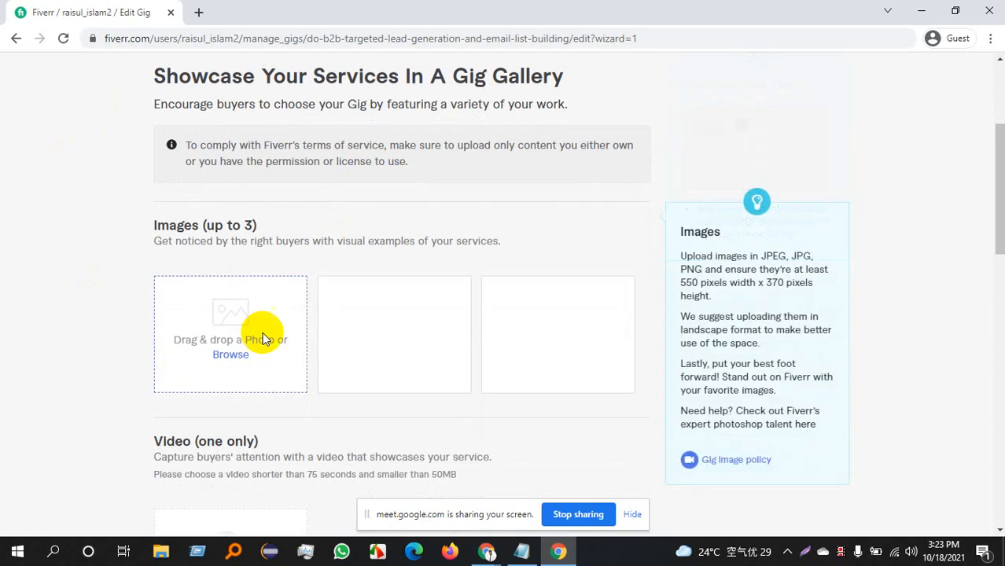
- Switch to the desktop, reposition the sompud presentation and folder, and open the sompud folder
{"action": "left_click", "coordinate": [921, 11]}
{"action": "left_click", "coordinate": [921, 11]}
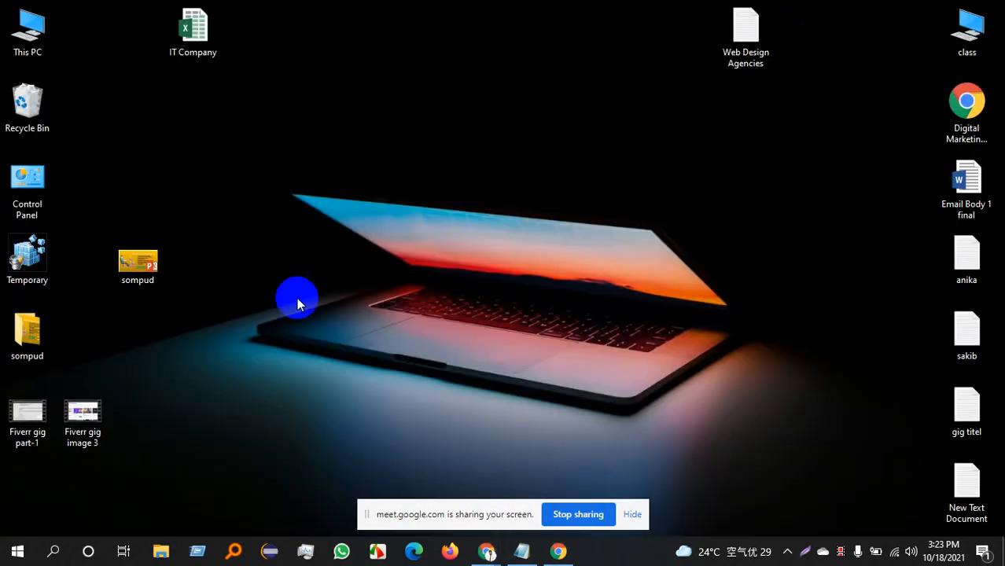
{"action": "left_click_drag", "start_coordinate": [159, 285], "coordinate": [161, 203]}
{"action": "left_click_drag", "start_coordinate": [22, 330], "coordinate": [507, 169]}
{"action": "left_click_drag", "start_coordinate": [135, 185], "coordinate": [311, 184]}
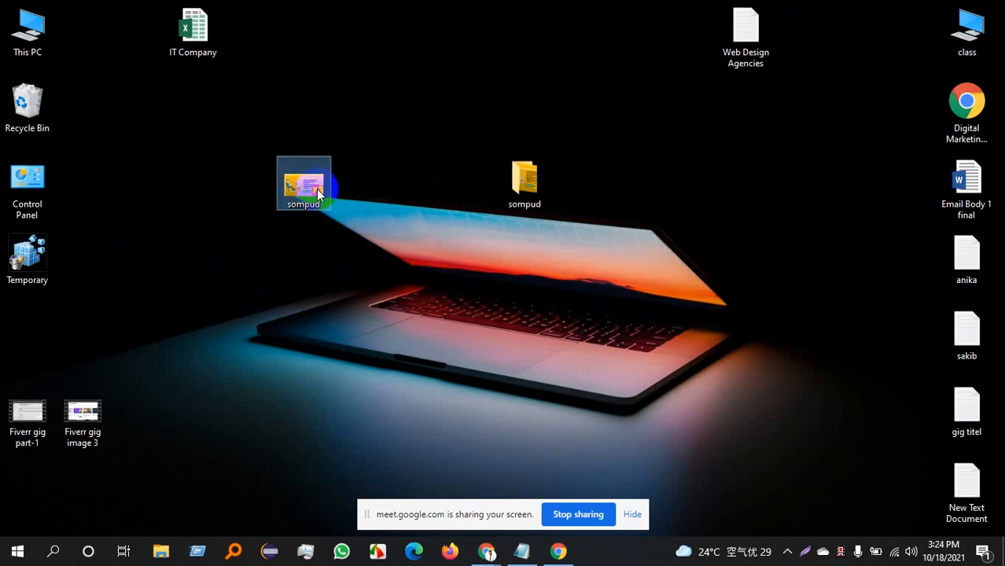
{"action": "left_click_drag", "start_coordinate": [314, 190], "coordinate": [541, 193]}
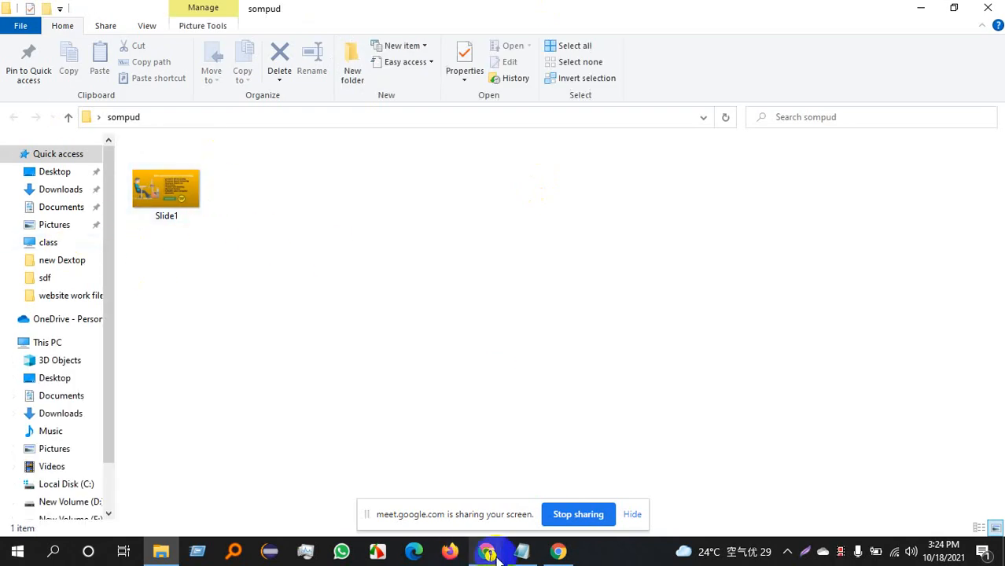
- Copy the gig title "I will do B2B targeted Lead Generation And Targeted Email List Building" from the Web Design Agencies note
{"action": "left_click", "coordinate": [521, 551]}
{"action": "scroll", "coordinate": [395, 209], "scroll_direction": "up", "scroll_amount": 11}
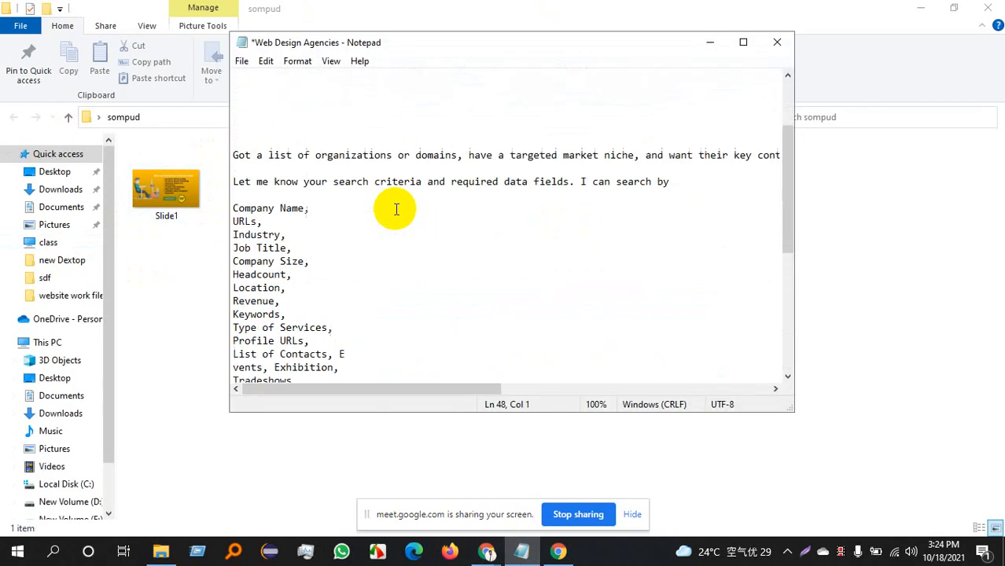
{"action": "left_click_drag", "start_coordinate": [233, 103], "coordinate": [361, 114]}
{"action": "key", "text": "ctrl+c"}
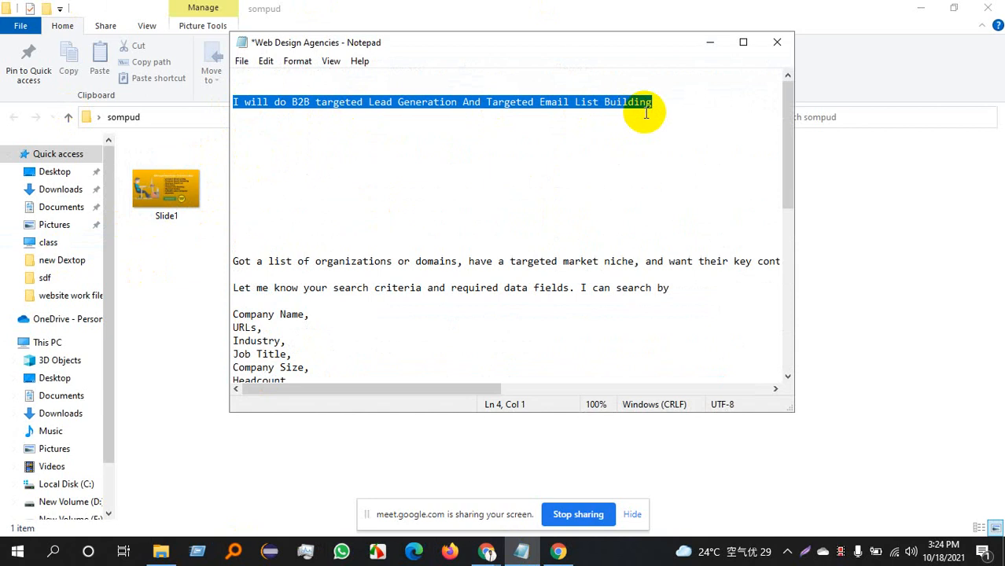
- Rename the Slide1 image as "I will do B2B targeted Lead Generation And Targeted Email List Building"
{"action": "left_click", "coordinate": [167, 206]}
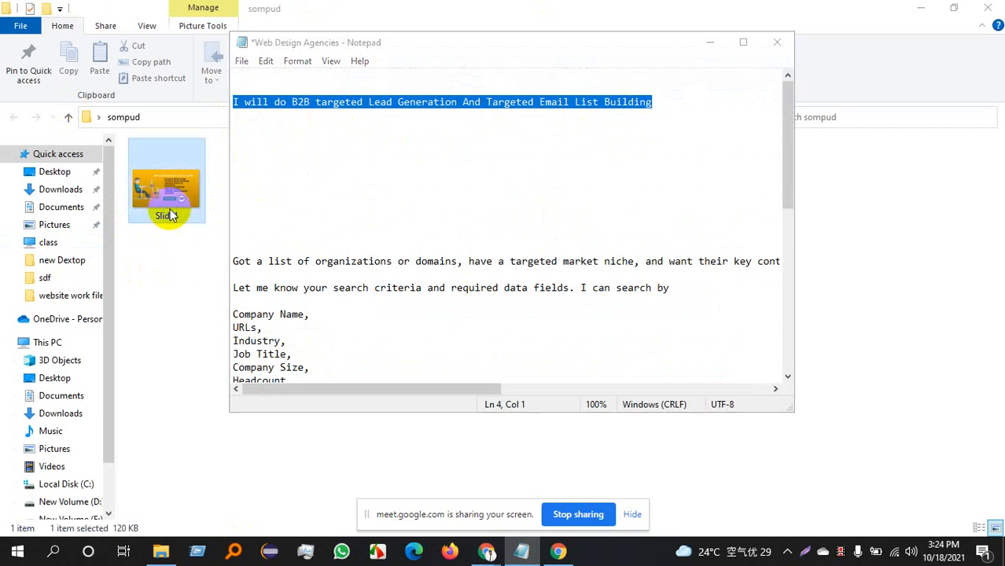
{"action": "left_click", "coordinate": [168, 206]}
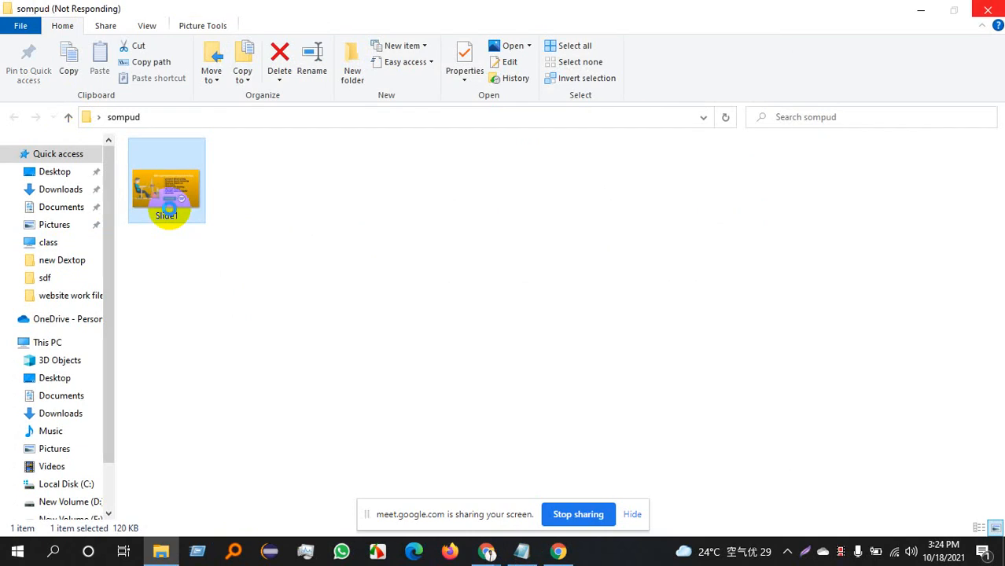
{"action": "right_click", "coordinate": [168, 211]}
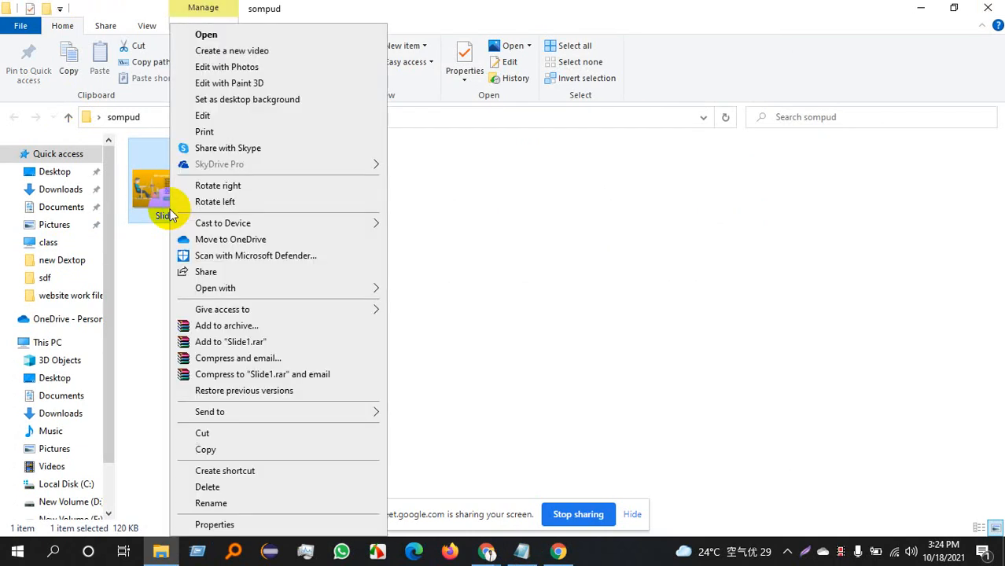
{"action": "left_click", "coordinate": [206, 503]}
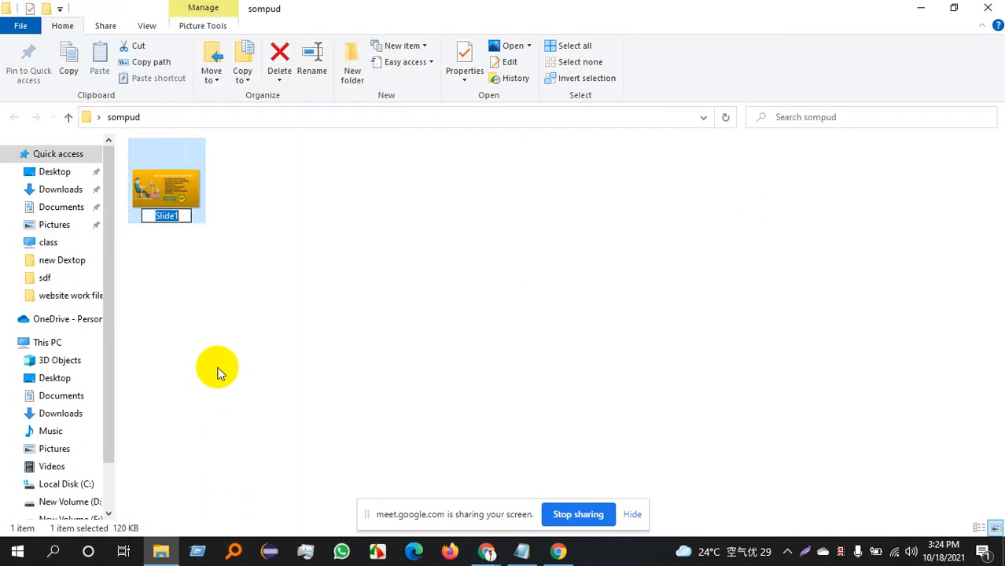
{"action": "key", "text": "ctrl+v"}
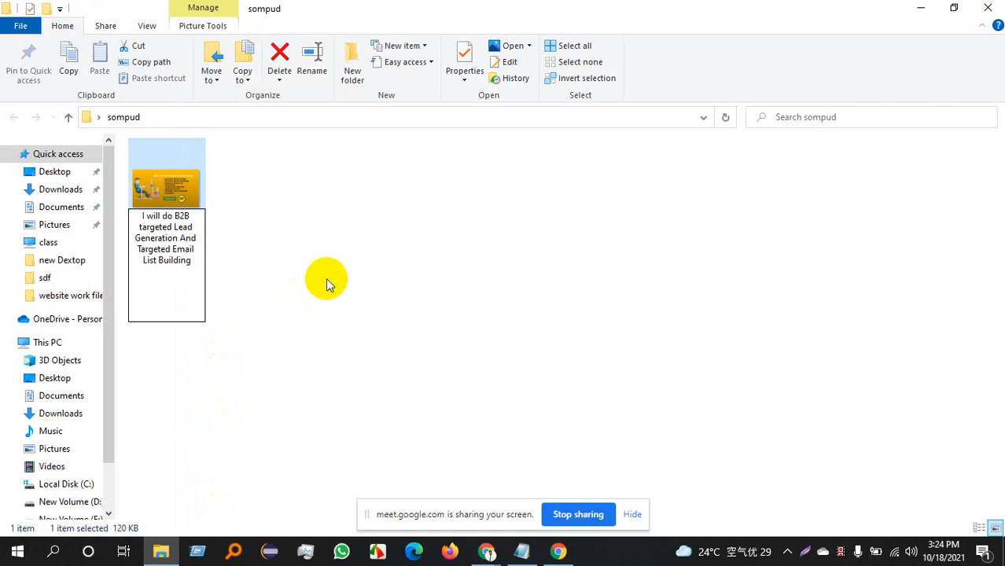
{"action": "left_click", "coordinate": [328, 265]}
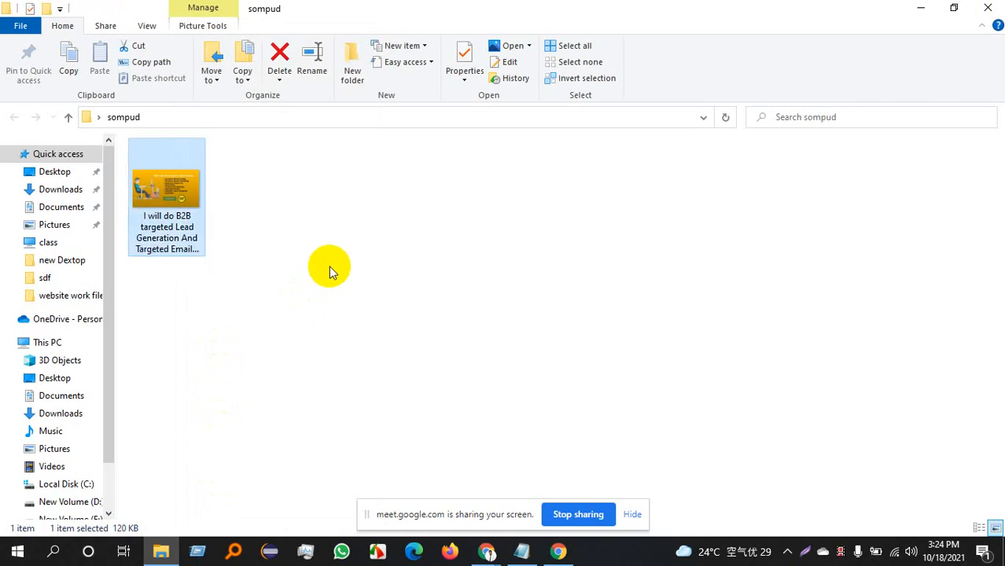
- Open the gig image's file properties and show its detailed metadata
{"action": "left_click", "coordinate": [181, 195]}
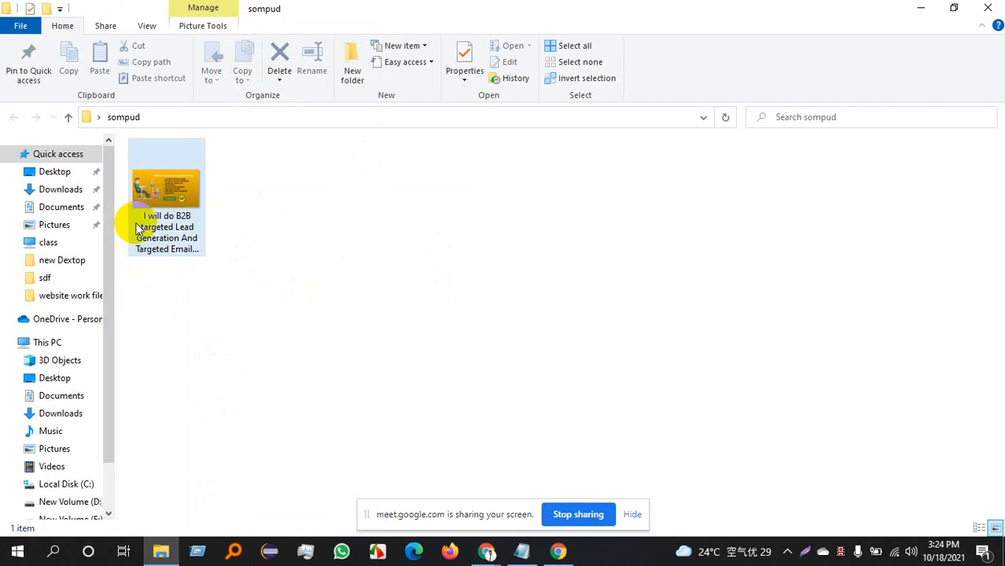
{"action": "left_click", "coordinate": [281, 212]}
{"action": "left_click", "coordinate": [165, 244]}
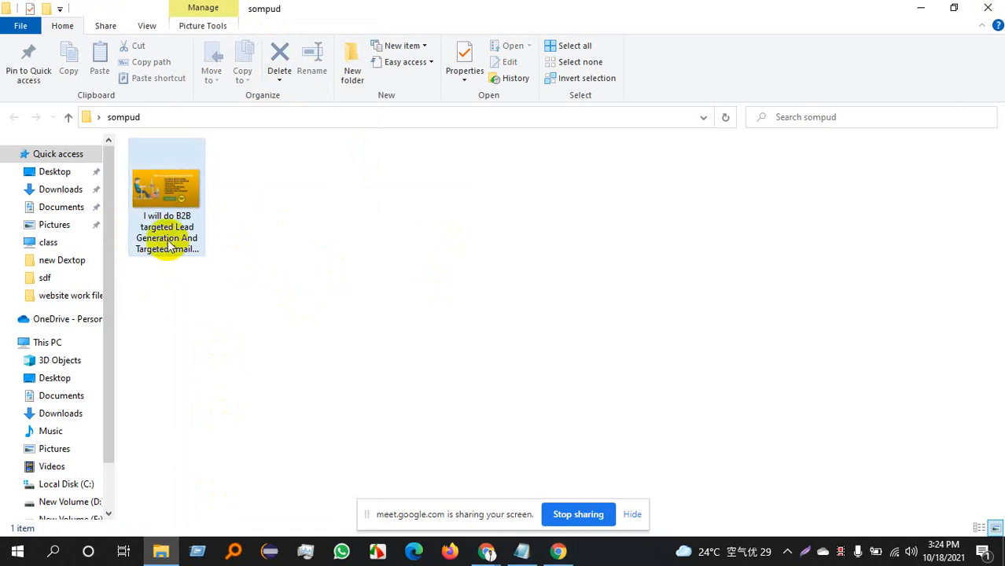
{"action": "right_click", "coordinate": [165, 243]}
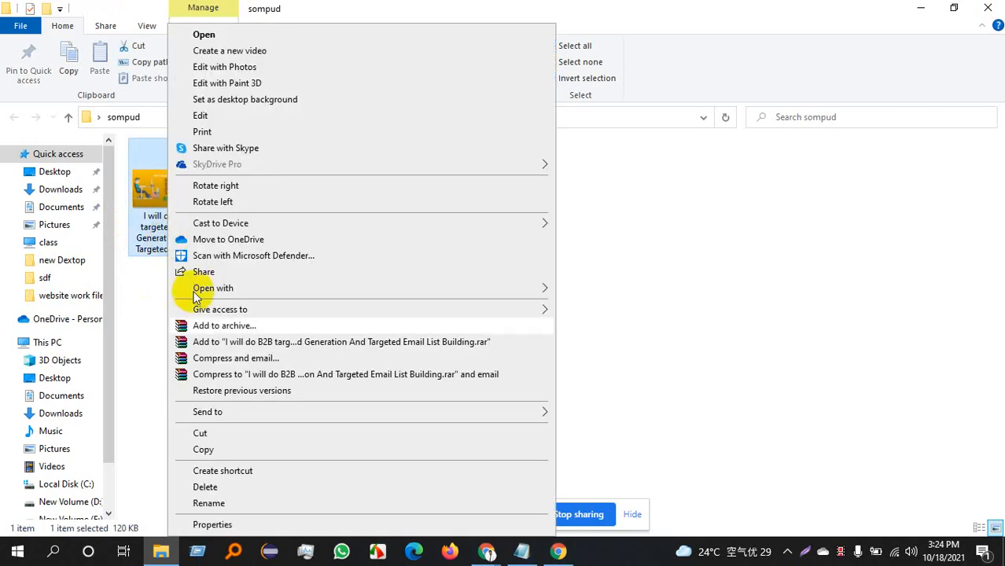
{"action": "left_click", "coordinate": [221, 527]}
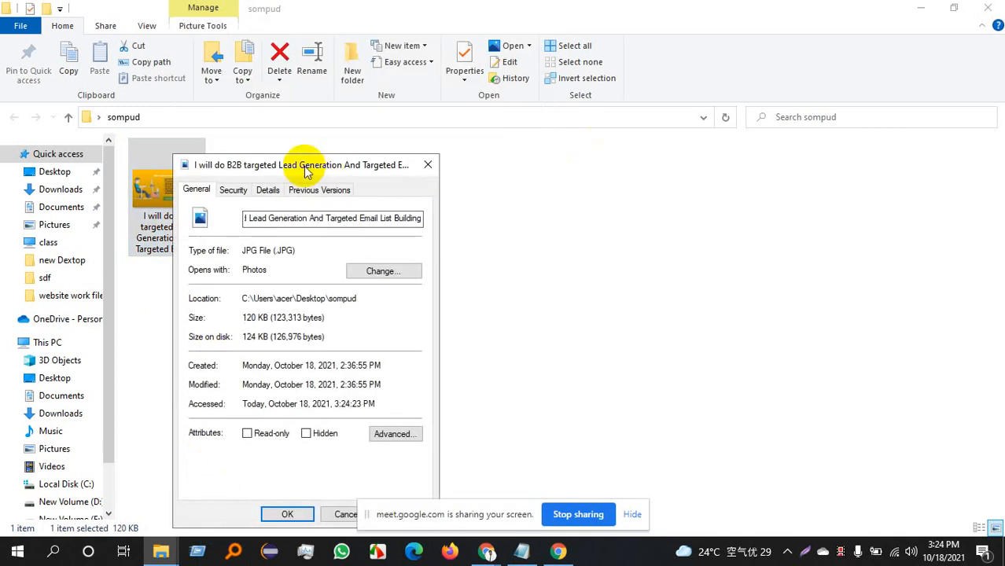
{"action": "left_click_drag", "start_coordinate": [300, 167], "coordinate": [398, 139]}
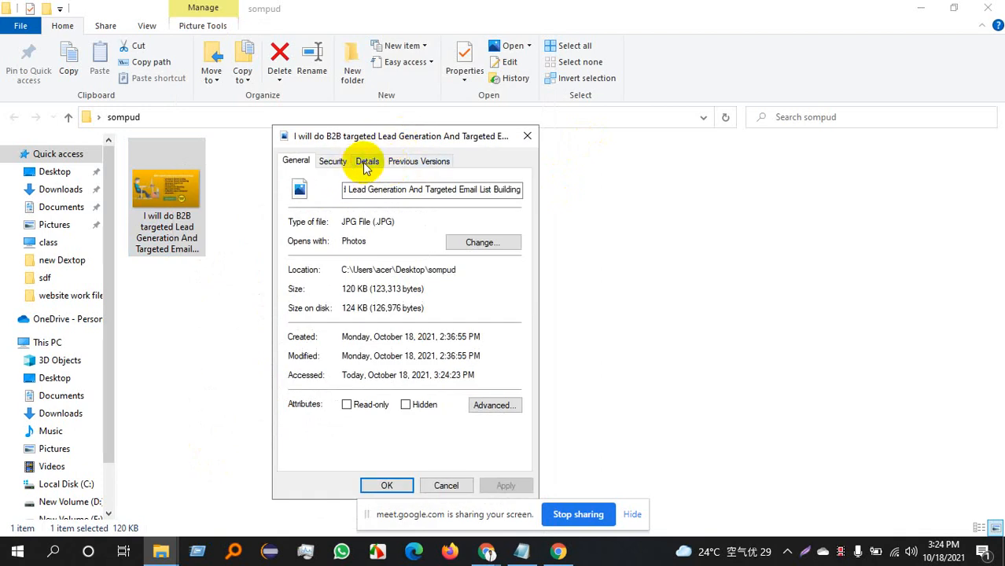
{"action": "left_click", "coordinate": [364, 164]}
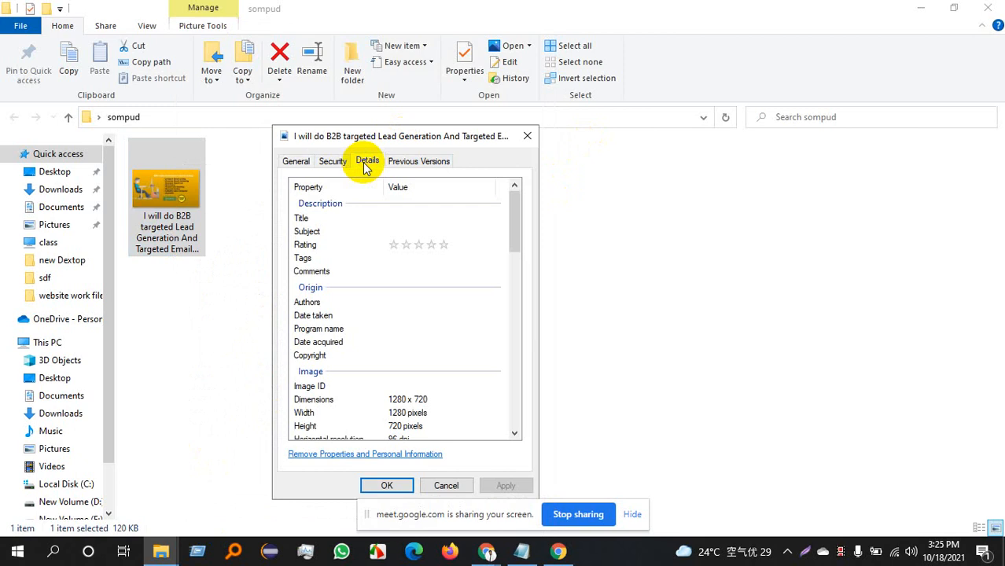
- Set the image's Title property to "I will do B2B targeted Lead Generation And Targeted Email List Building"
{"action": "left_click", "coordinate": [300, 220]}
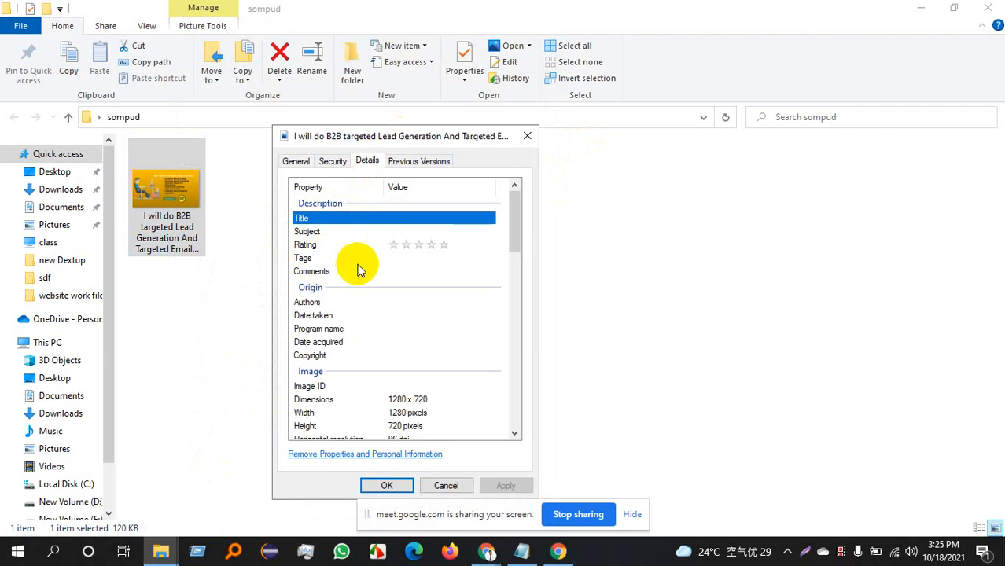
{"action": "left_click", "coordinate": [385, 218]}
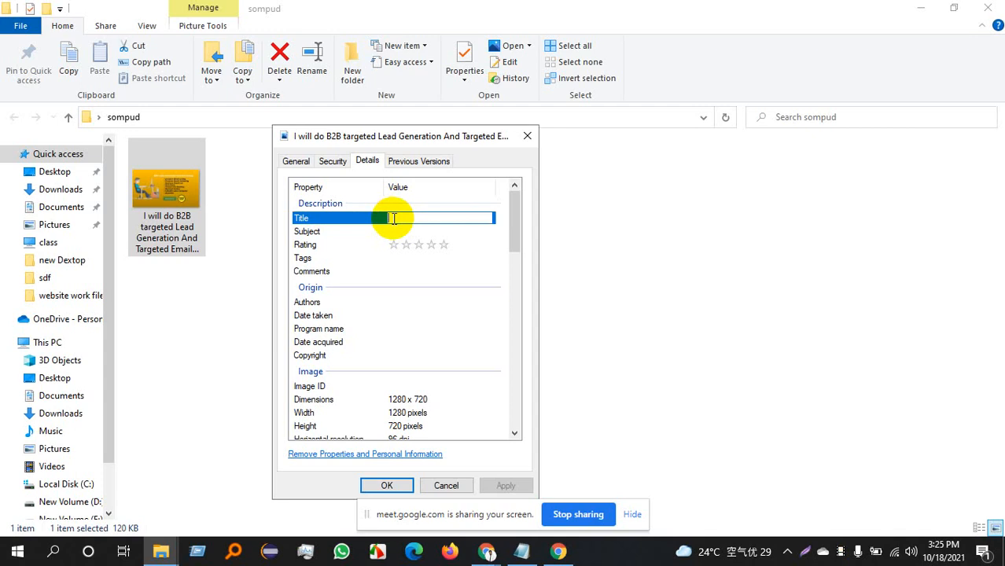
{"action": "key", "text": "ctrl+v"}
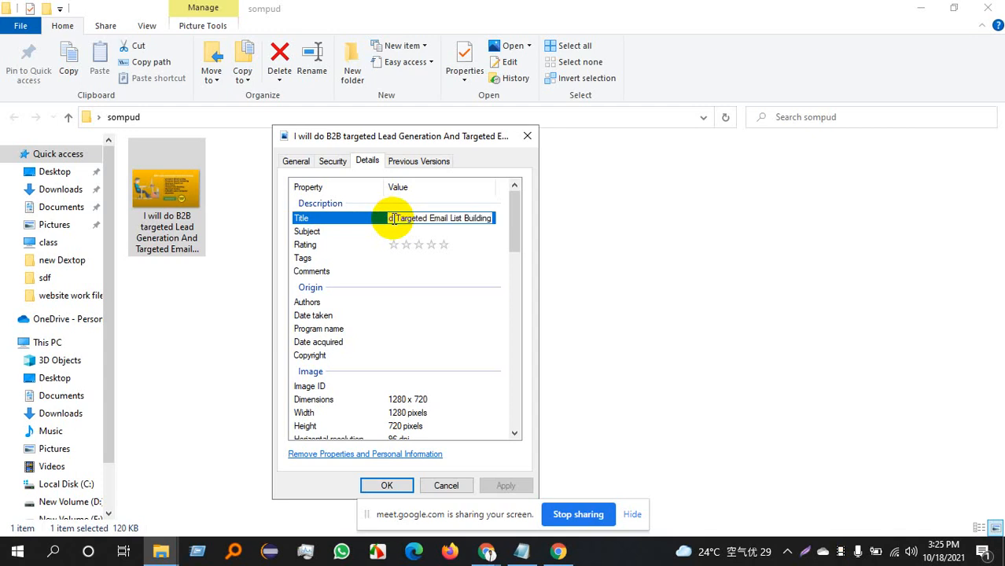
{"action": "left_click", "coordinate": [363, 245]}
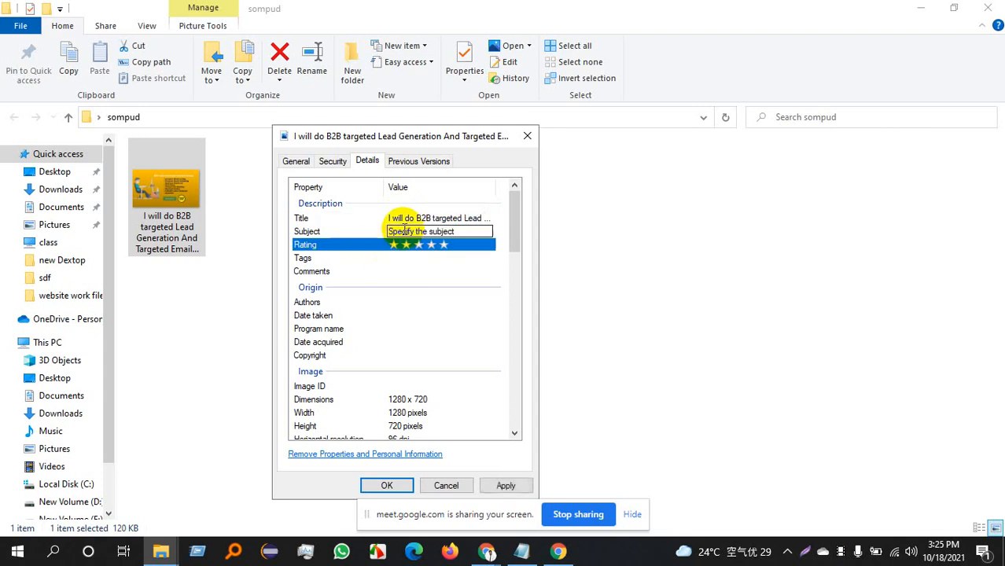
- Set the image's Subject to "I will do B2B targeted Lead Generation And Targeted Email List Building" and its rating to five stars
{"action": "left_click", "coordinate": [330, 230]}
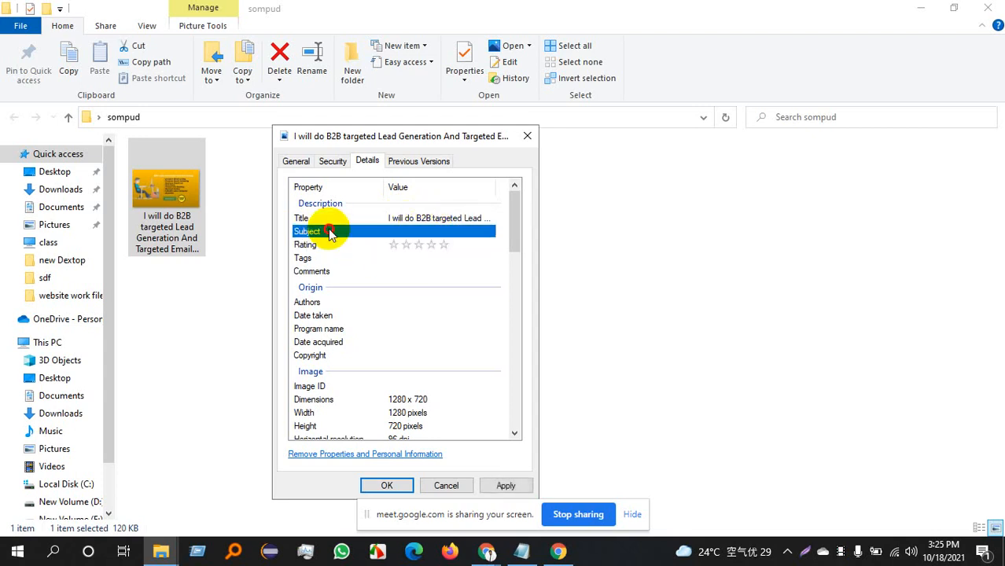
{"action": "left_click", "coordinate": [394, 231]}
{"action": "type", "text": "I will do B2B targeted Lead Generation And Targeted Email List Building"}
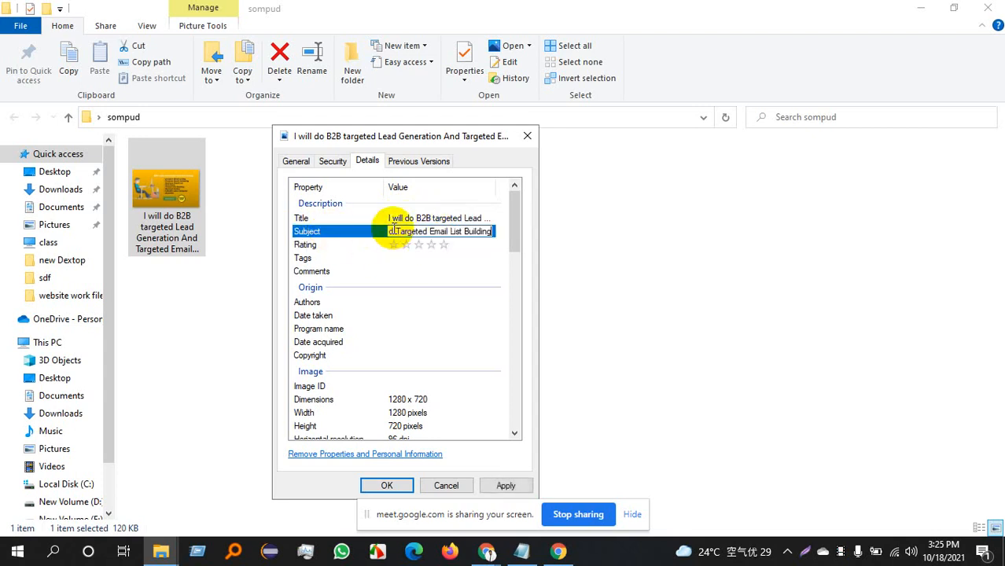
{"action": "left_click", "coordinate": [342, 246]}
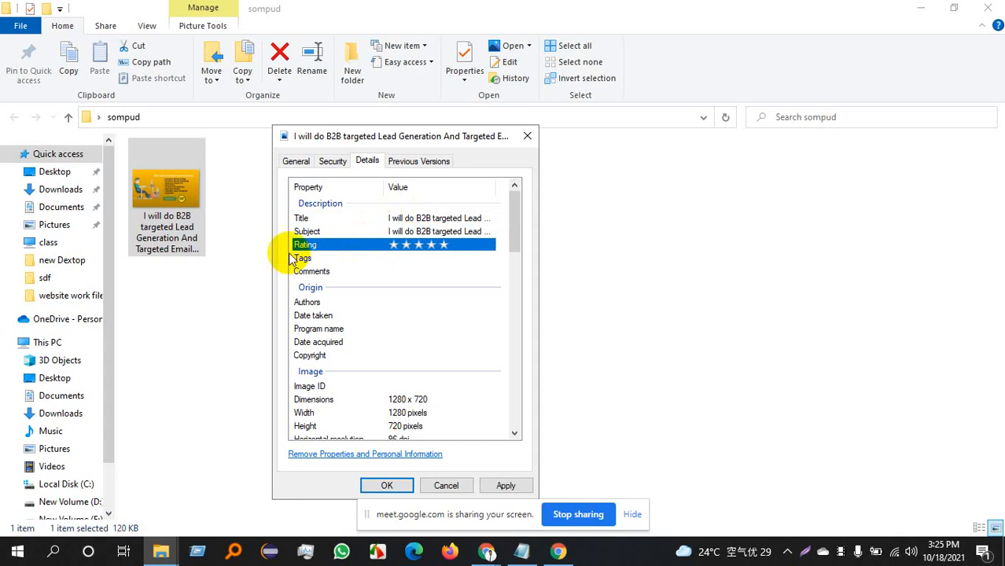
{"action": "left_click", "coordinate": [443, 245]}
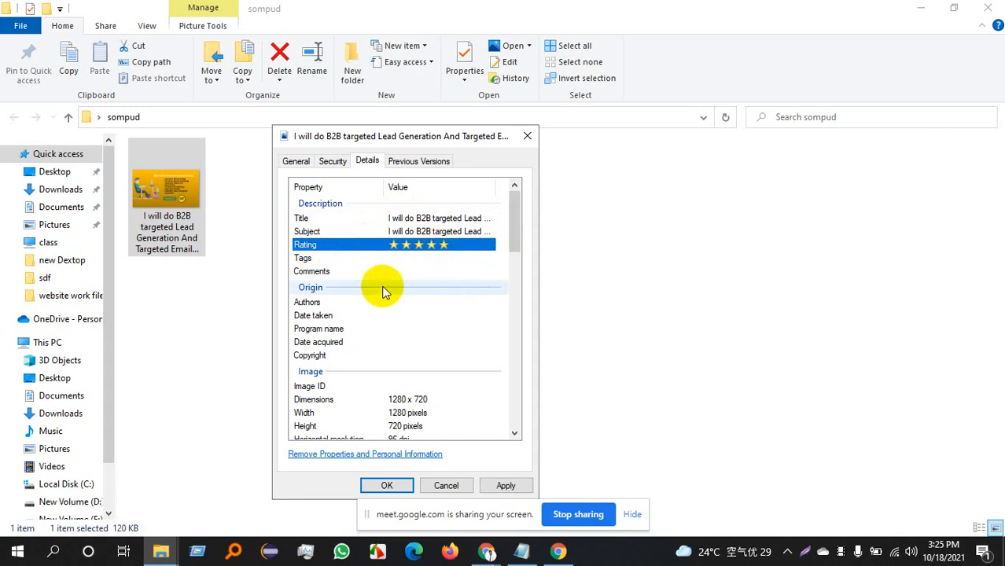
- Look up b2b tags for the image and add B2b lead generation, B2B Lead Gerneration and b2bLeads
{"action": "left_click", "coordinate": [398, 258]}
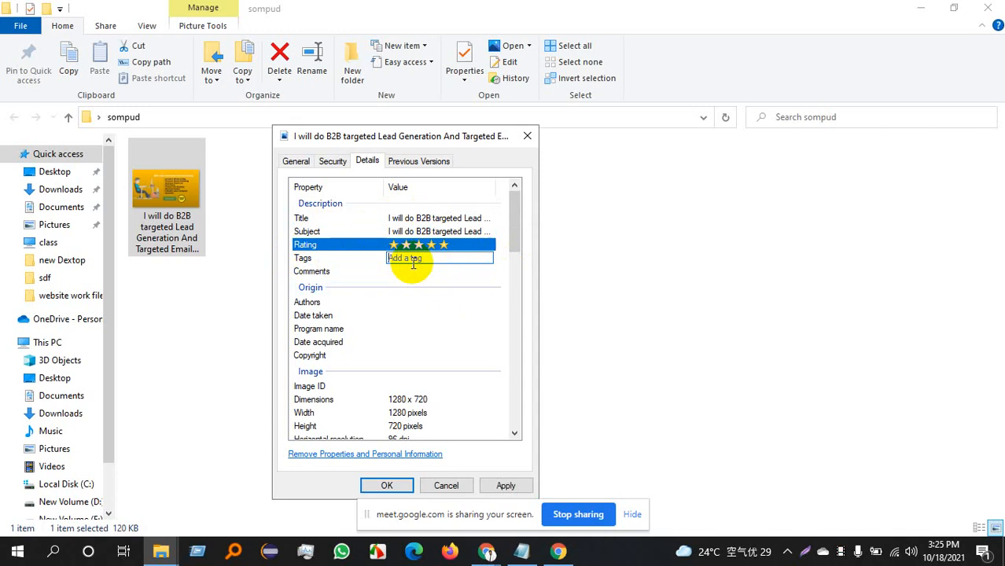
{"action": "type", "text": "b2b2"}
{"action": "type", "text": ";"}
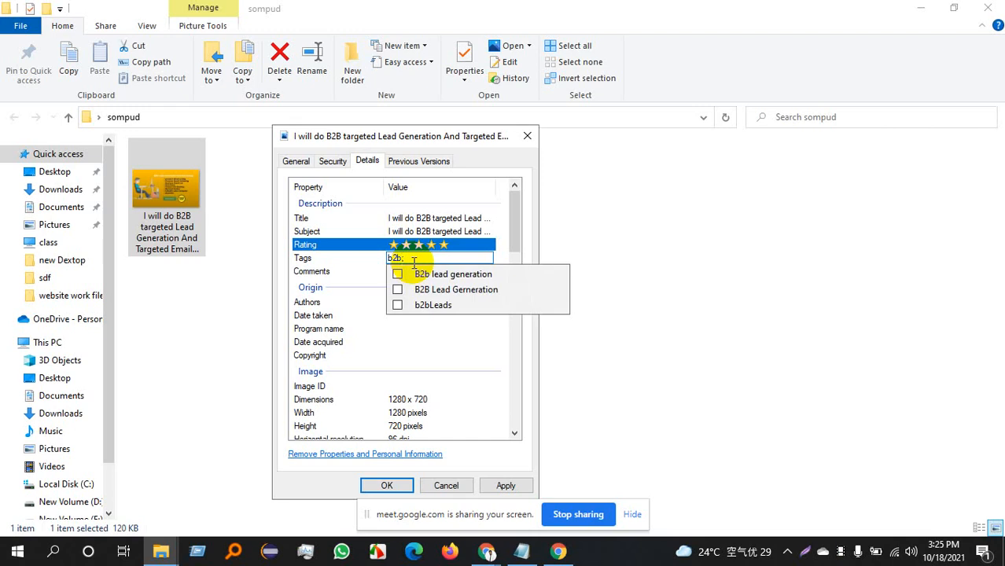
{"action": "left_click", "coordinate": [397, 274]}
{"action": "left_click", "coordinate": [398, 290]}
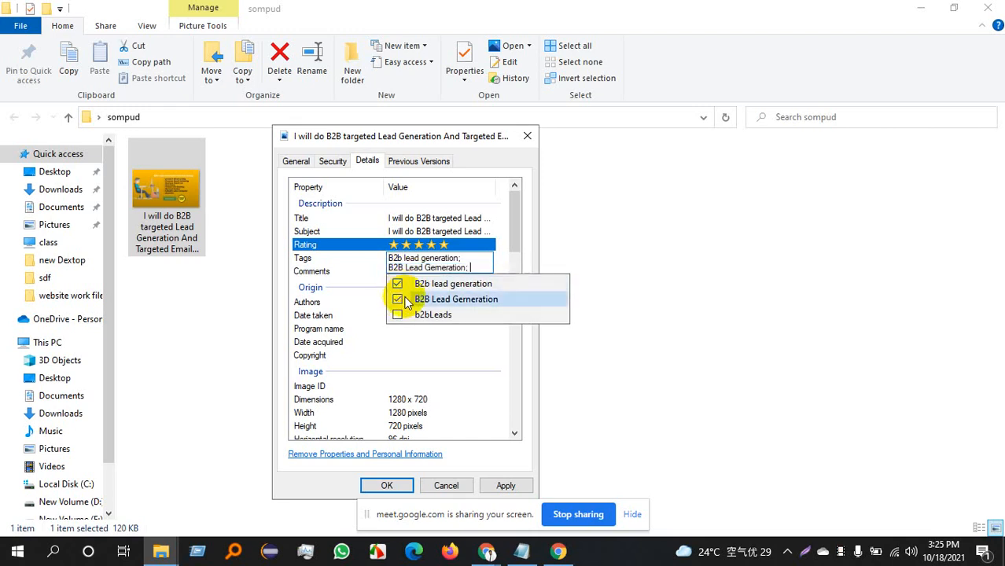
{"action": "left_click", "coordinate": [397, 315]}
- Add tags Email listing, Linkedin Lead Gerneration, Prospect Lis, sales lead, Tageted Contact List BuildingTarget Email List Building and the suggested wix website design one
{"action": "type", "text": "l"}
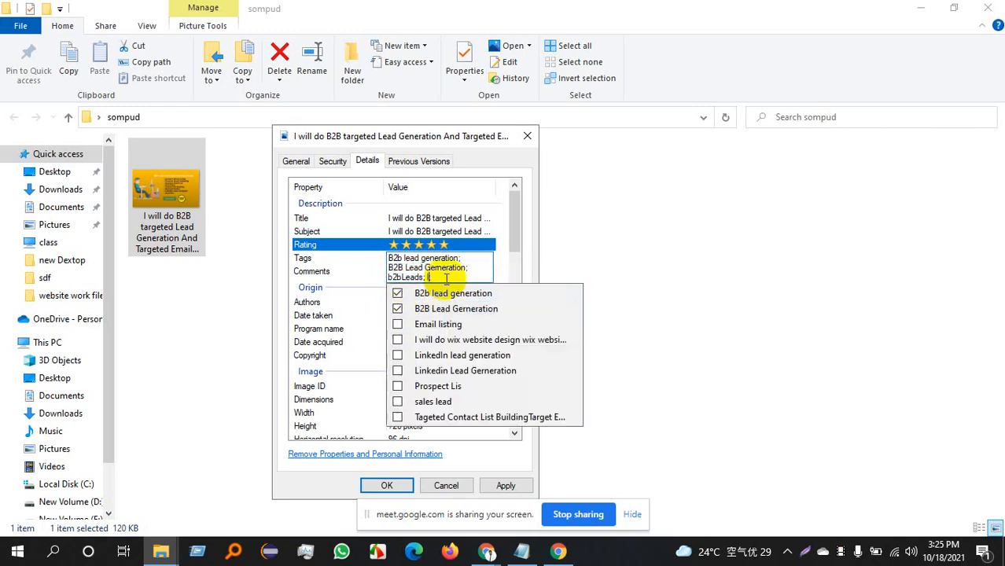
{"action": "left_click", "coordinate": [397, 324]}
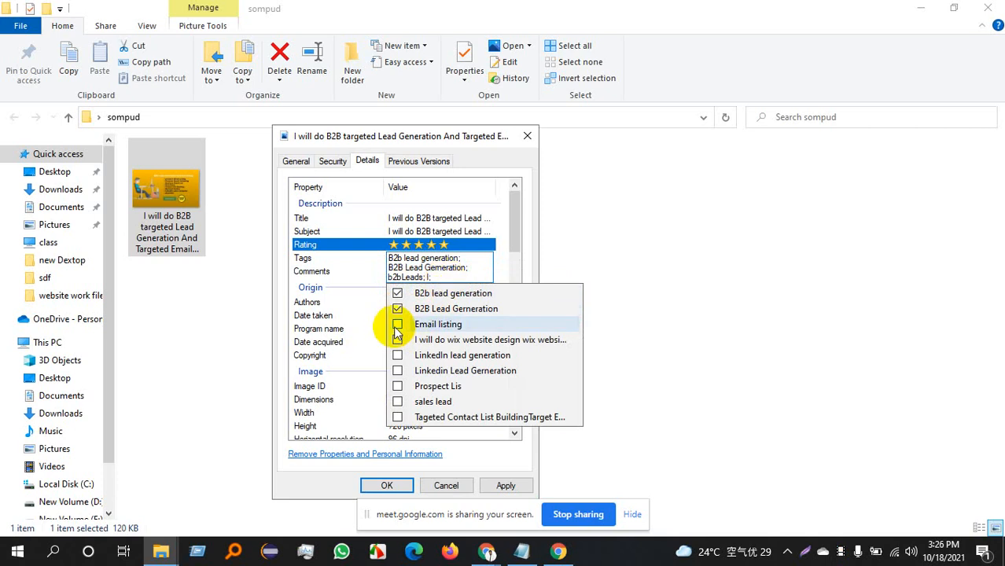
{"action": "left_click", "coordinate": [397, 373]}
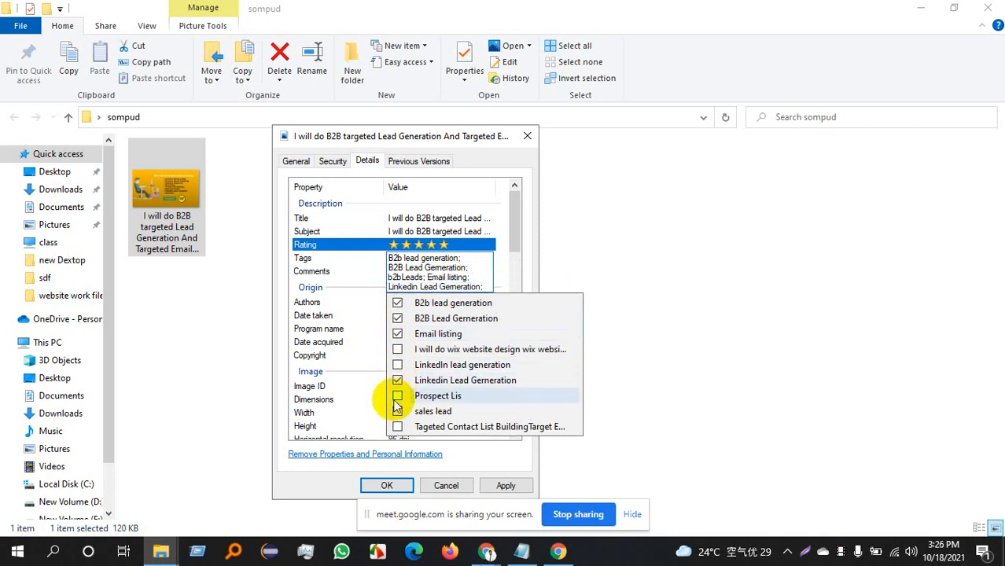
{"action": "left_click", "coordinate": [397, 397]}
{"action": "left_click", "coordinate": [397, 421]}
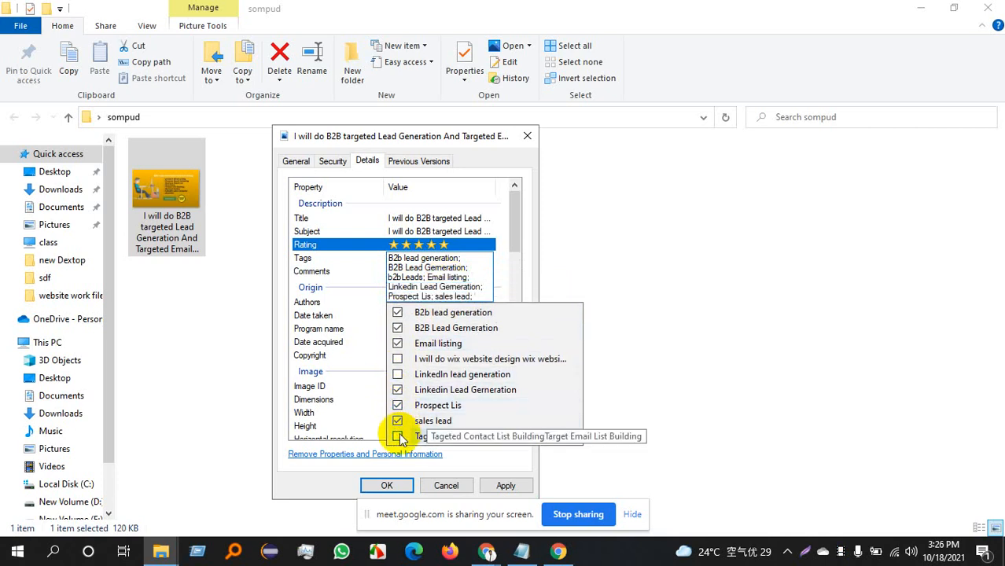
{"action": "left_click", "coordinate": [397, 437]}
{"action": "left_click", "coordinate": [397, 370]}
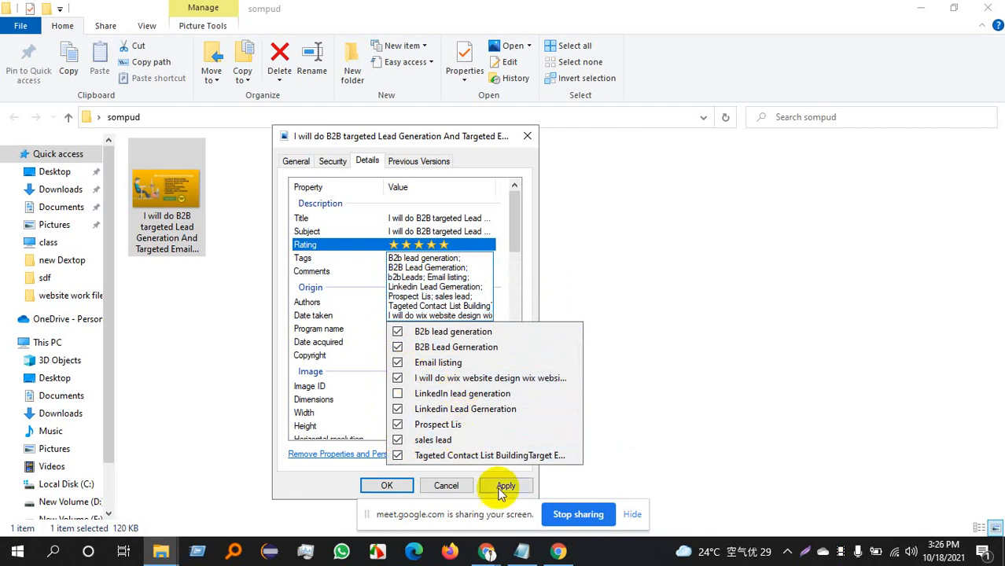
{"action": "left_click", "coordinate": [358, 357]}
- Add the suggested LinkedIn lead generation tag to the image's Tags property
{"action": "left_click", "coordinate": [432, 271]}
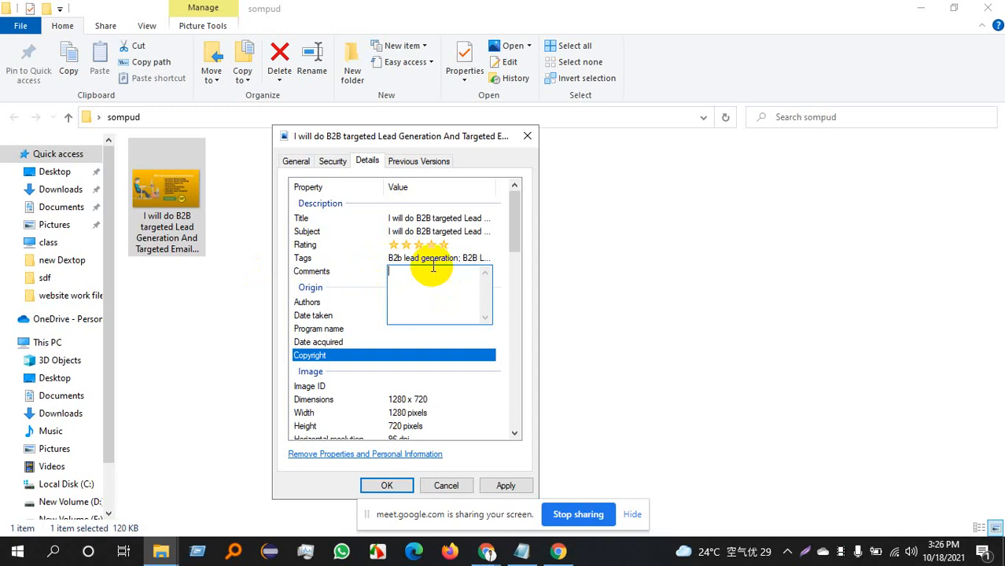
{"action": "left_click", "coordinate": [433, 258]}
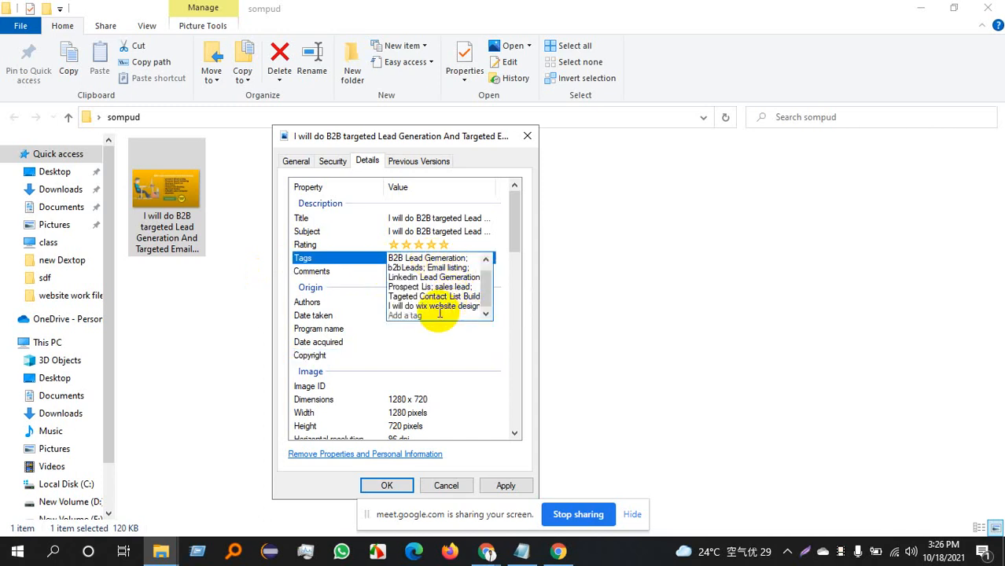
{"action": "type", "text": "linked;"}
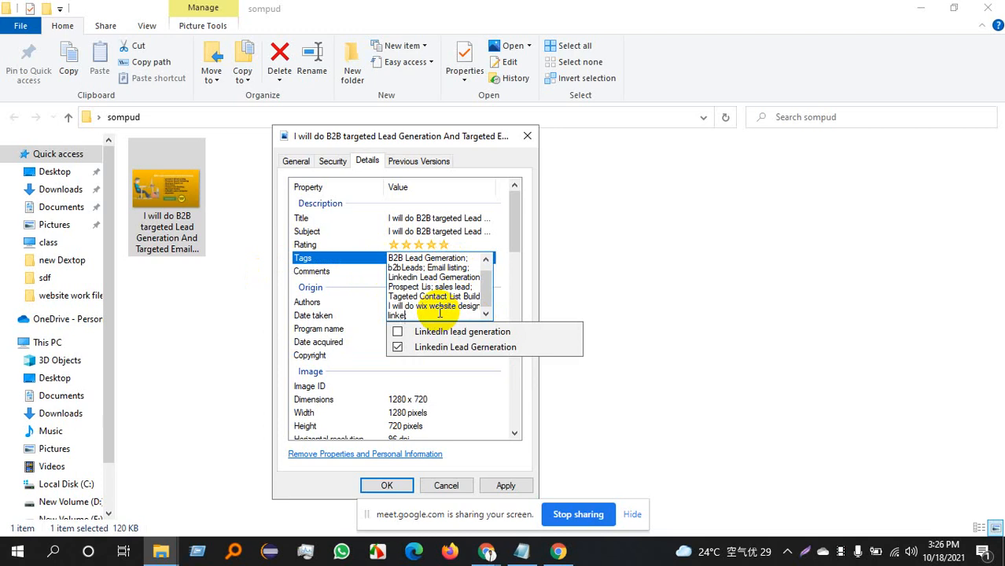
{"action": "left_click", "coordinate": [397, 330]}
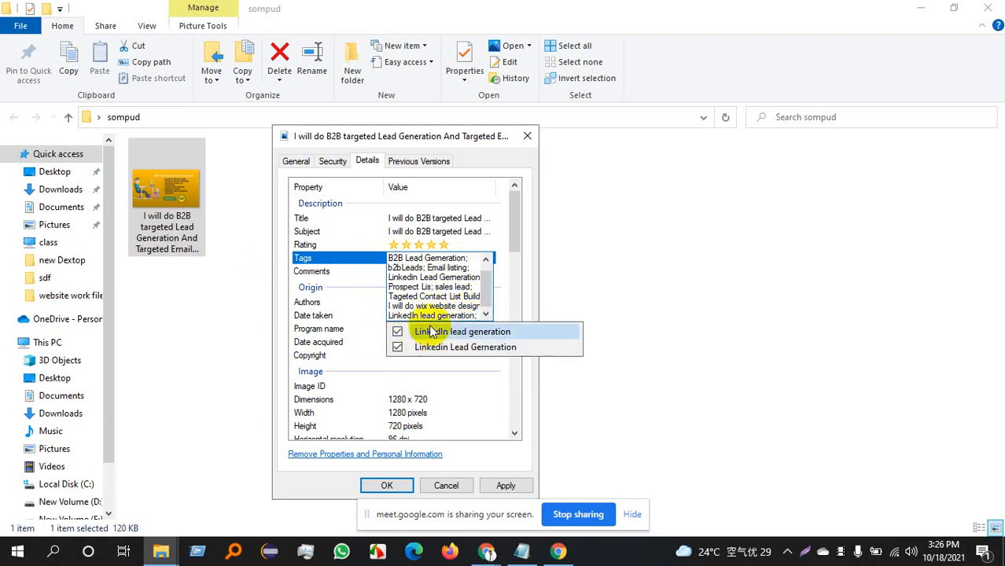
{"action": "left_click", "coordinate": [346, 355]}
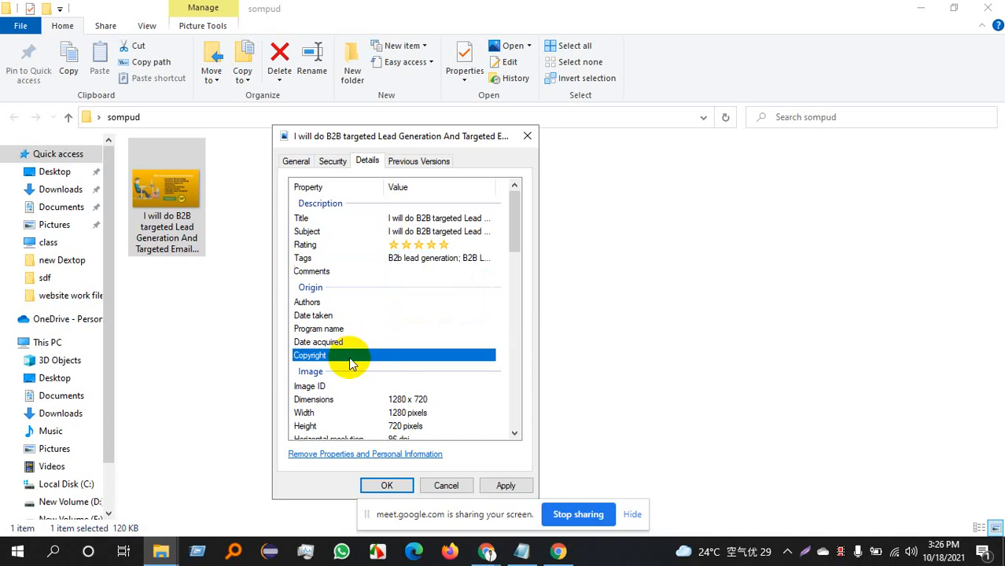
- Copy the gig description in the Web Design Agencies notes, from "Got a list of organizations" through the closing collaboration line
{"action": "left_click", "coordinate": [404, 279]}
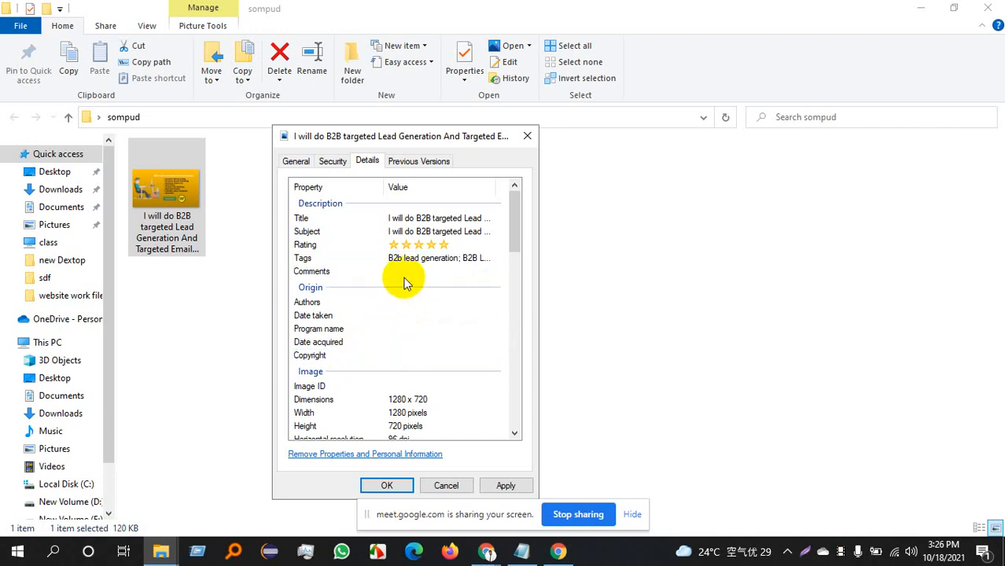
{"action": "left_click", "coordinate": [405, 274]}
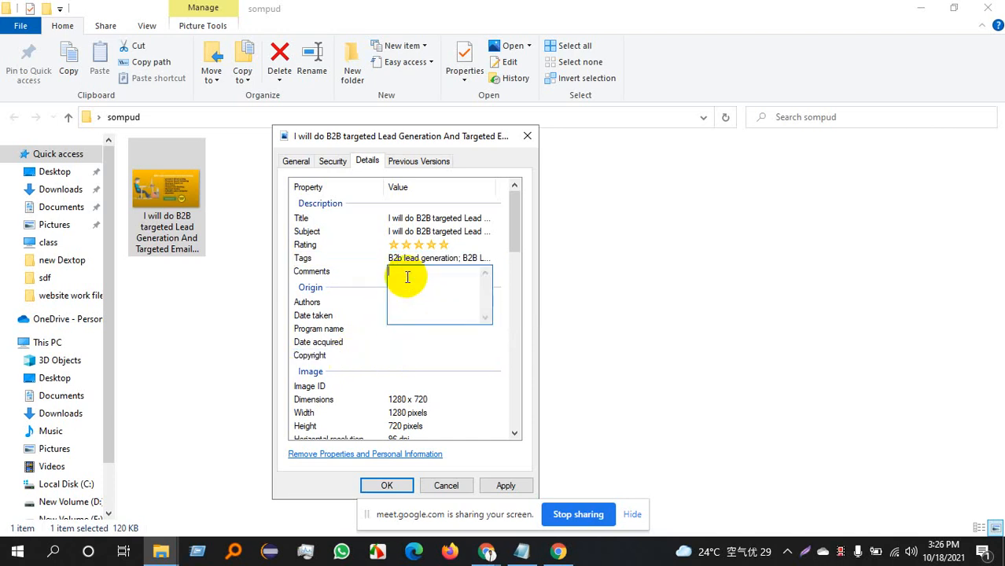
{"action": "left_click", "coordinate": [525, 552]}
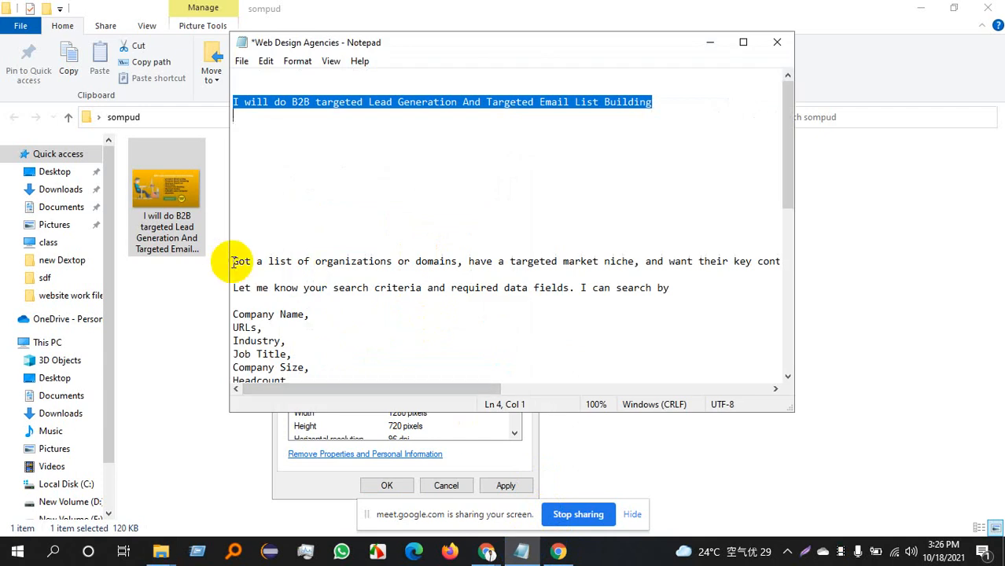
{"action": "left_click_drag", "start_coordinate": [233, 264], "coordinate": [731, 307]}
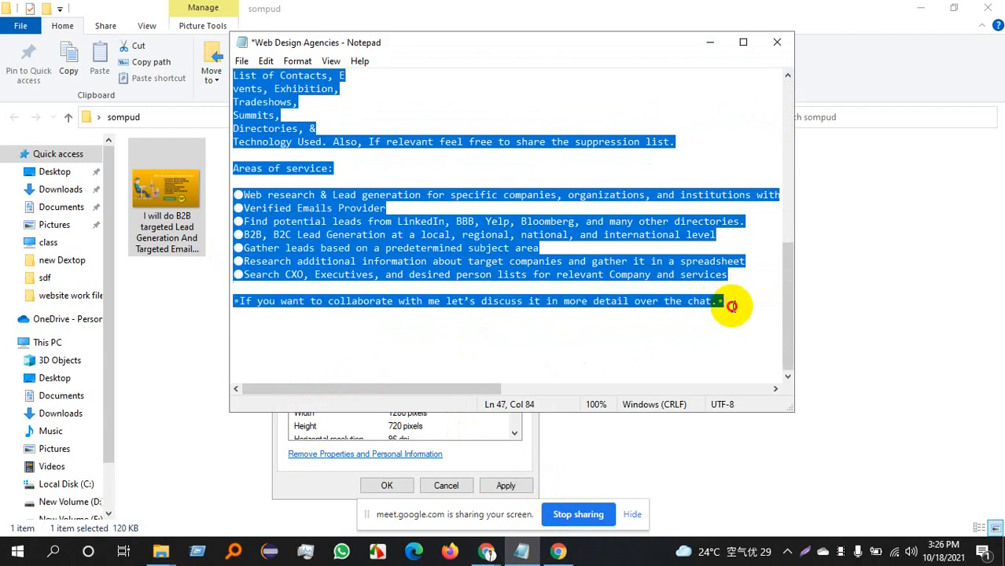
{"action": "right_click", "coordinate": [520, 238]}
{"action": "left_click", "coordinate": [567, 287]}
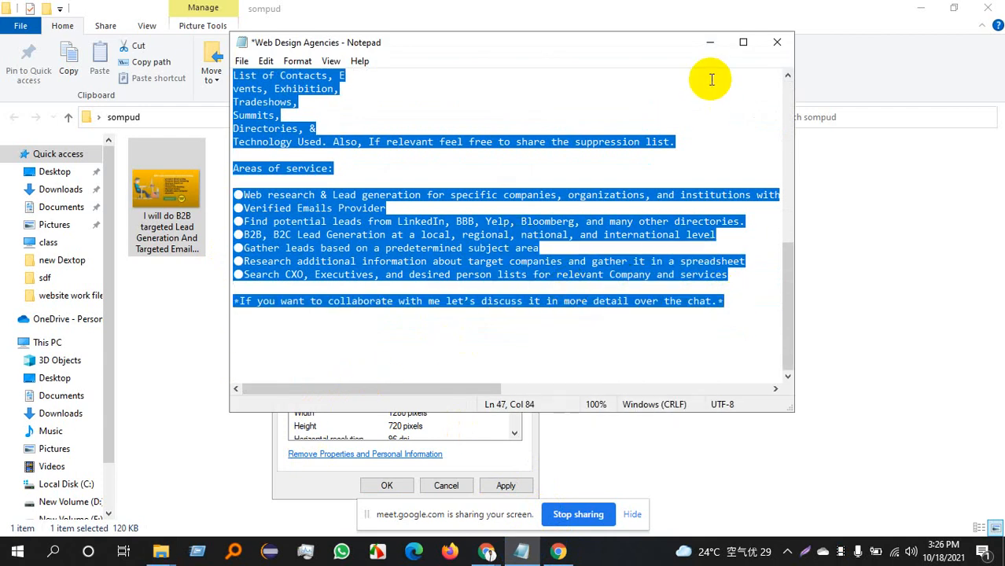
- Paste the copied gig description into the image's Comments property
{"action": "left_click", "coordinate": [709, 41]}
{"action": "left_click", "coordinate": [440, 272]}
{"action": "right_click", "coordinate": [412, 293]}
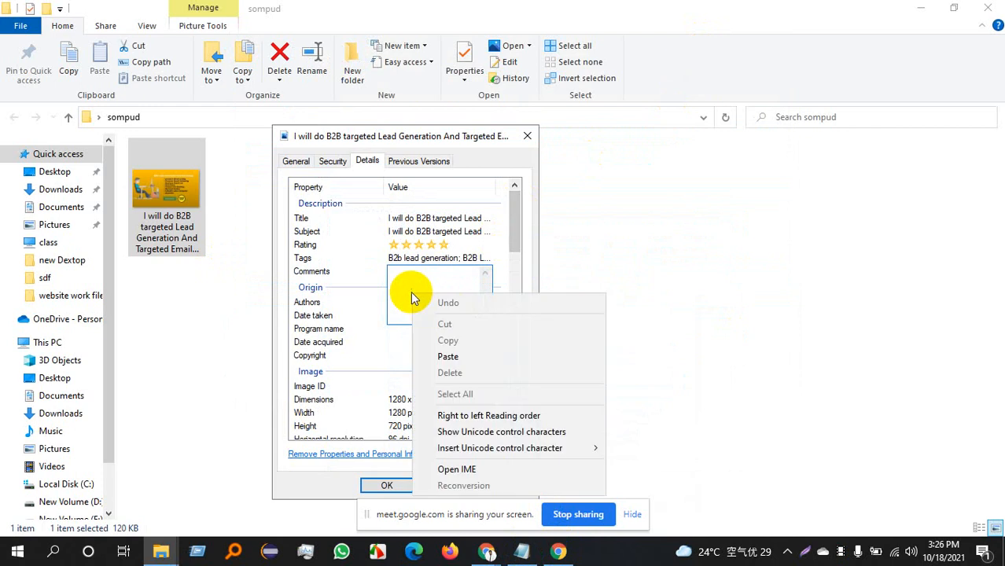
{"action": "left_click", "coordinate": [448, 356]}
{"action": "left_click", "coordinate": [369, 317]}
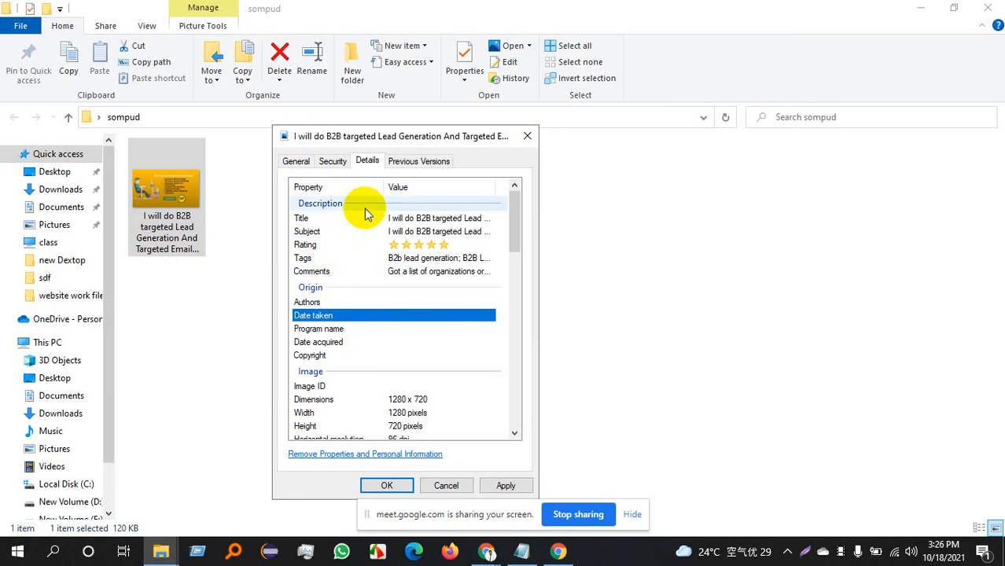
- Open the image's Authors property for editing, and copy the seller's username from the Fiverr gig page's address in Chrome
{"action": "left_click", "coordinate": [370, 302]}
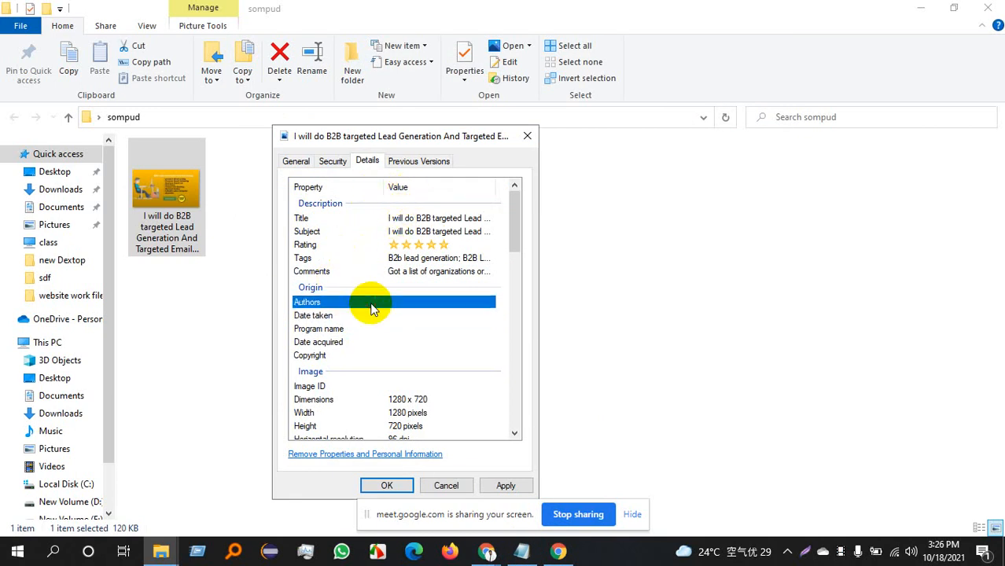
{"action": "left_click", "coordinate": [402, 300]}
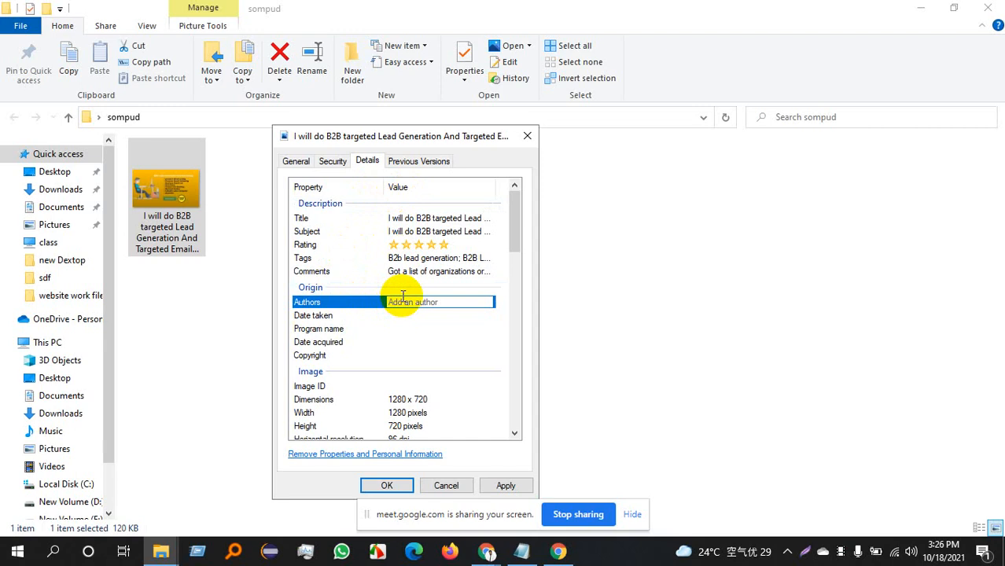
{"action": "left_click", "coordinate": [921, 8]}
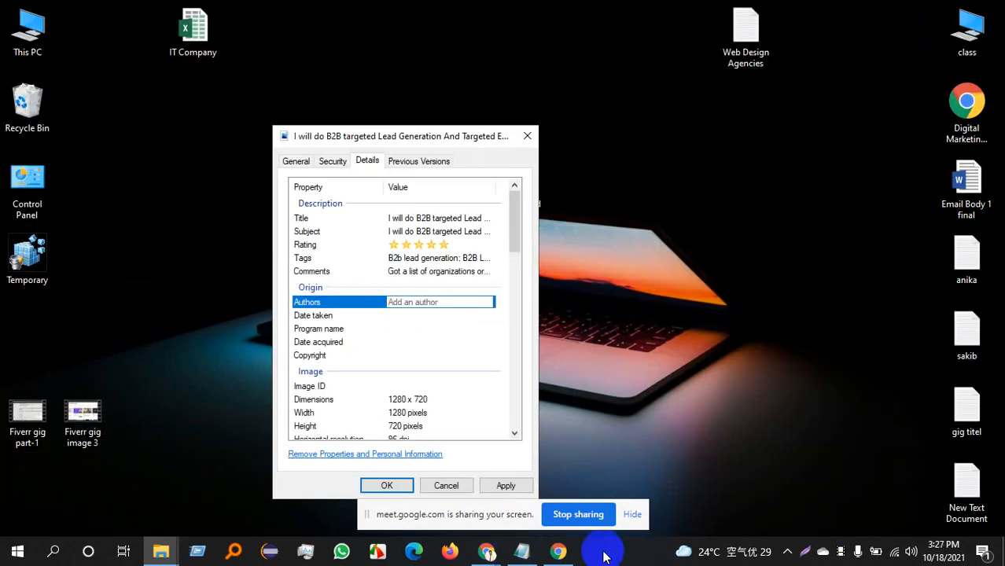
{"action": "left_click", "coordinate": [558, 551]}
{"action": "scroll", "coordinate": [295, 191], "scroll_direction": "up", "scroll_amount": 3}
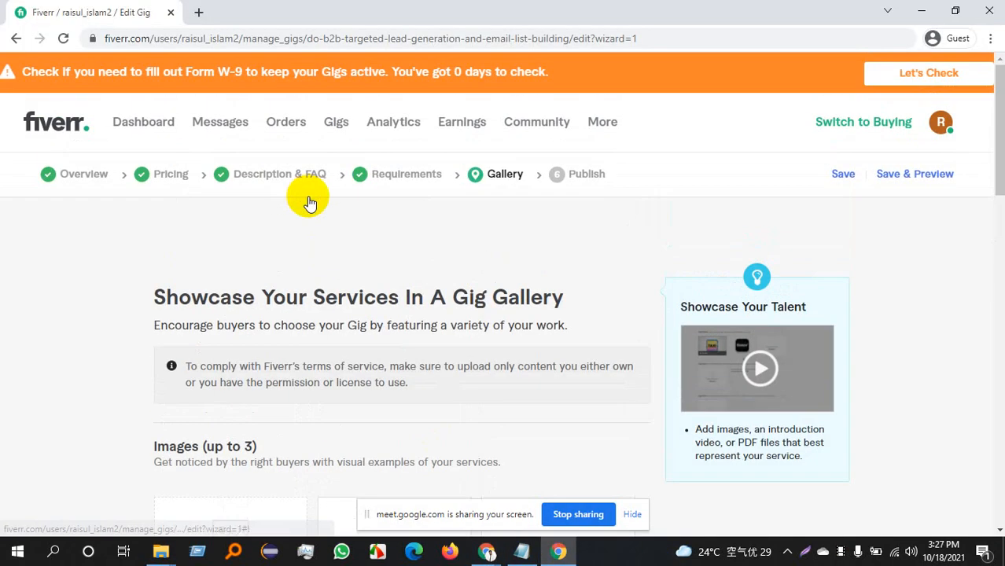
{"action": "left_click", "coordinate": [180, 38]}
{"action": "left_click_drag", "start_coordinate": [181, 38], "coordinate": [240, 38]}
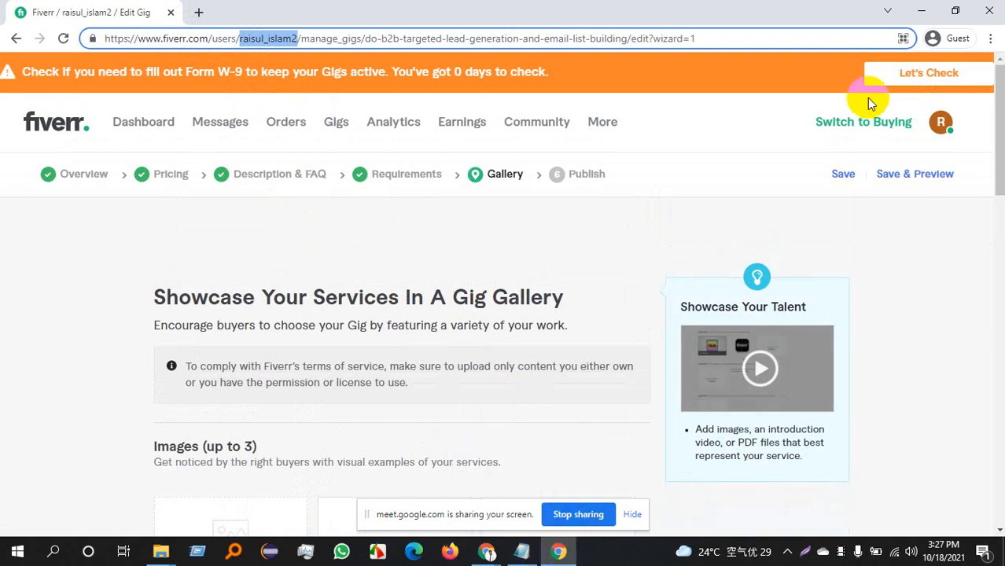
- Enter the copied seller username as the image's author and add the seller's suggested full name and alternate username
{"action": "left_click", "coordinate": [911, 7]}
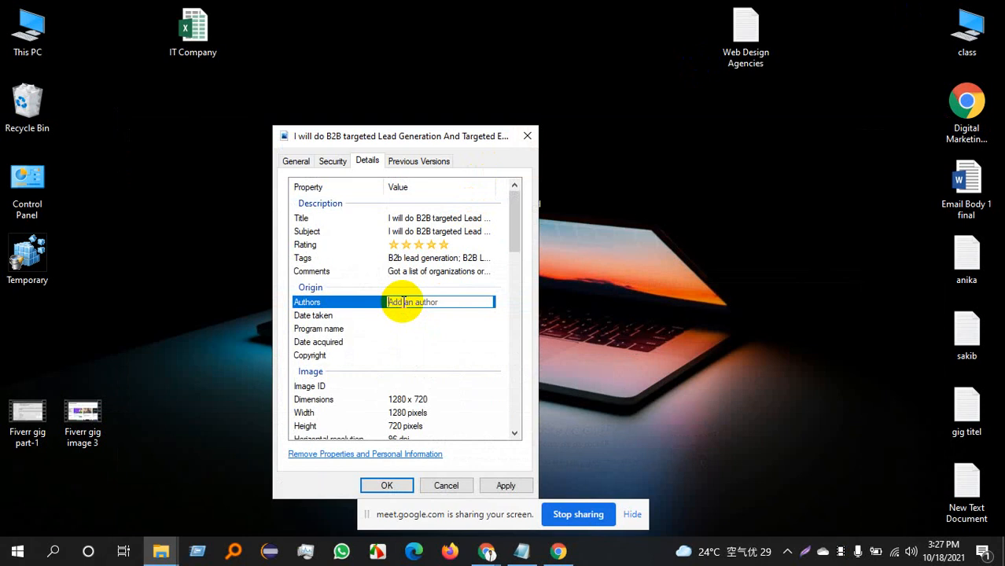
{"action": "key", "text": "ctrl+v"}
{"action": "type", "text": "; "}
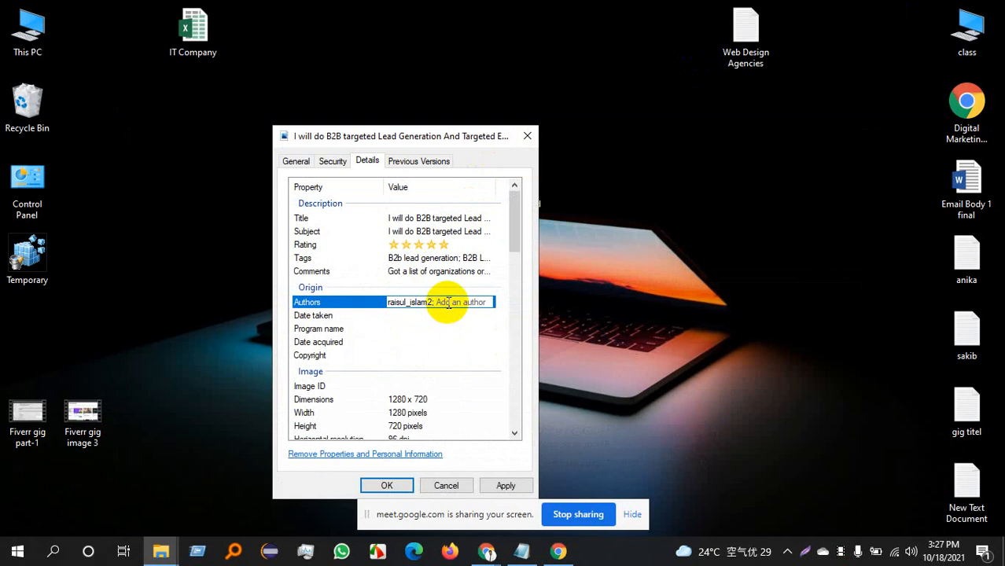
{"action": "type", "text": "r;"}
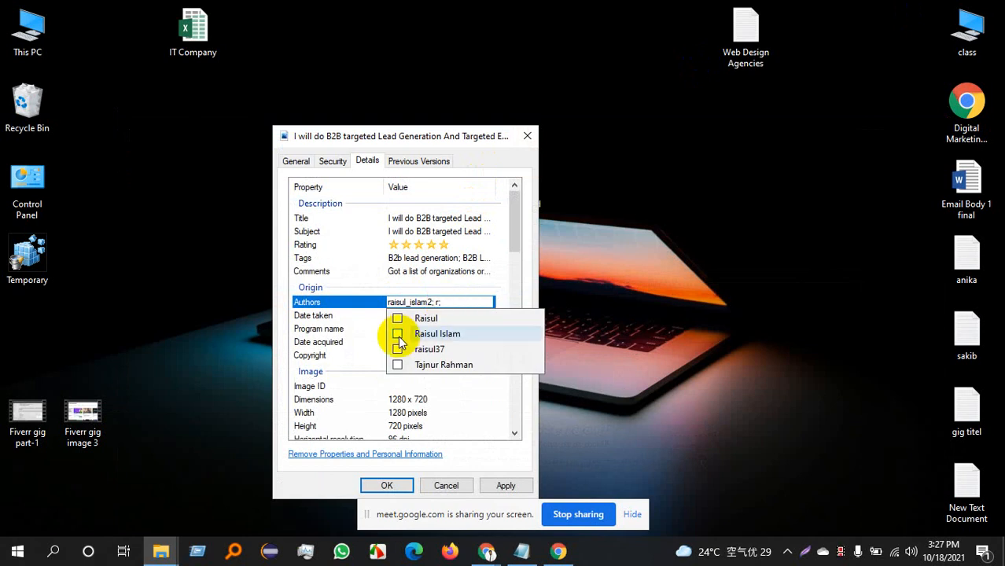
{"action": "left_click", "coordinate": [397, 333]}
{"action": "left_click", "coordinate": [397, 349]}
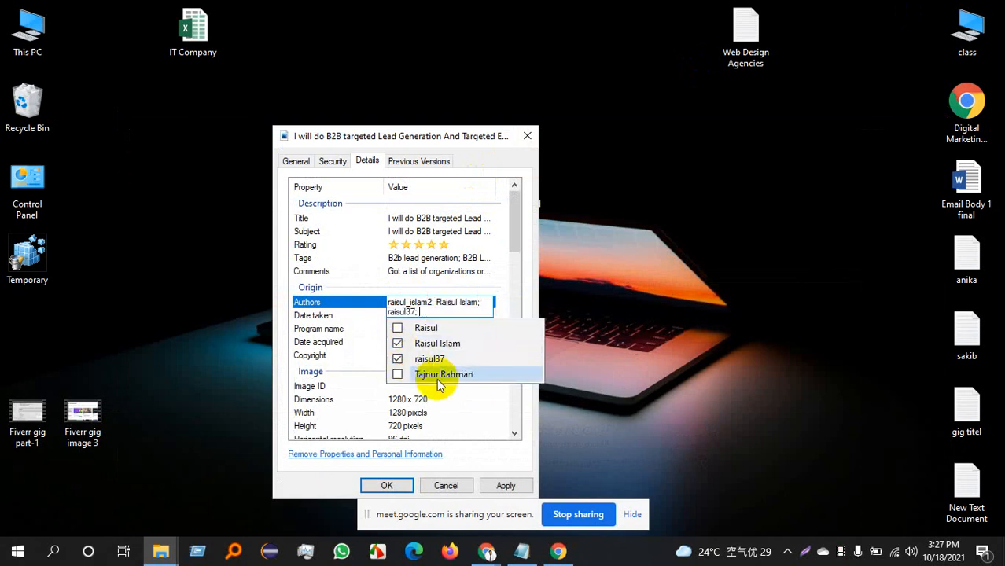
{"action": "left_click", "coordinate": [516, 313]}
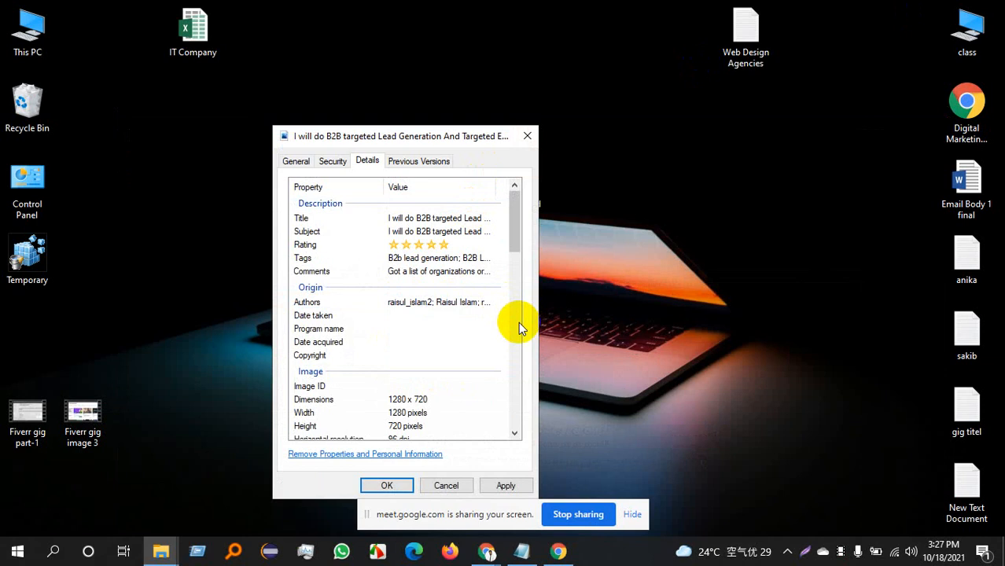
{"action": "left_click", "coordinate": [455, 305]}
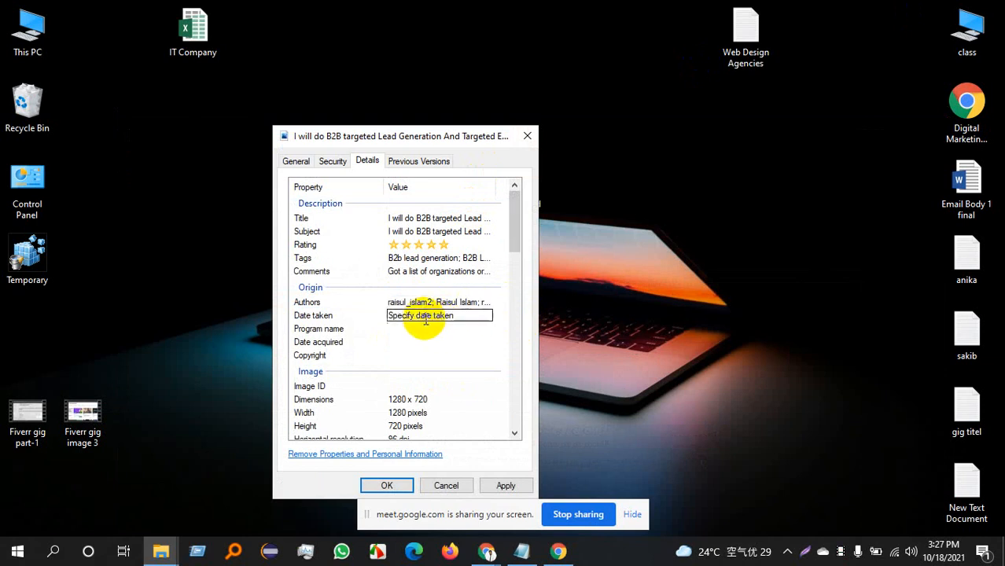
- Open the Copyright property for editing, and show the detailed properties of the Wix website redesign image in the class folder
{"action": "left_click", "coordinate": [407, 354]}
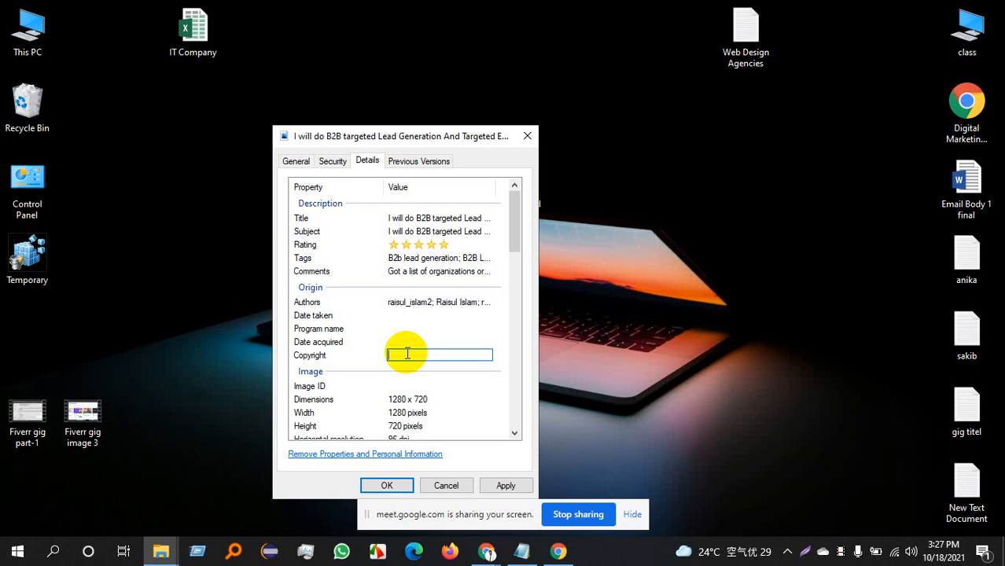
{"action": "left_click", "coordinate": [965, 24]}
{"action": "left_click_drag", "start_coordinate": [428, 140], "coordinate": [320, 133]}
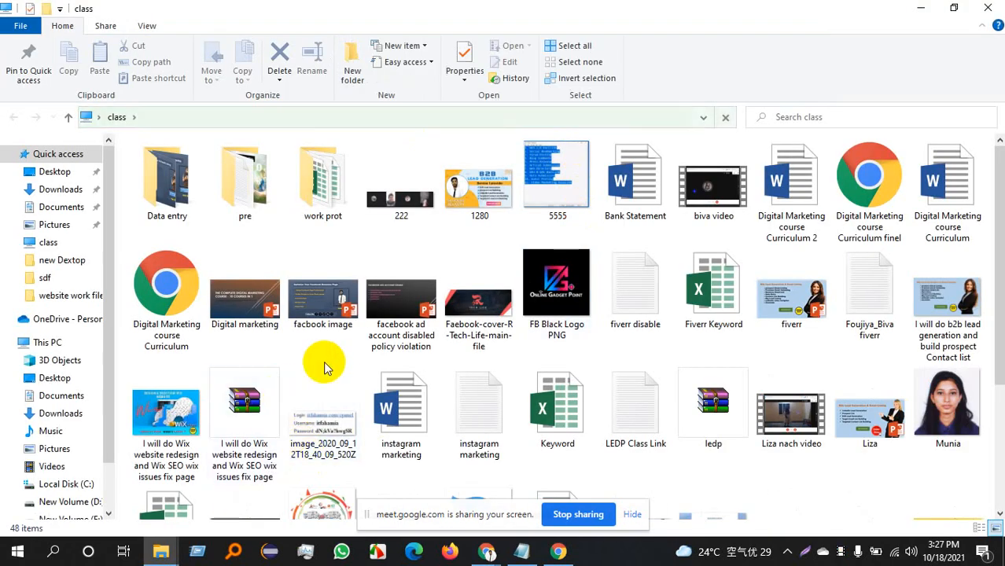
{"action": "left_click", "coordinate": [142, 464]}
{"action": "right_click", "coordinate": [142, 464]}
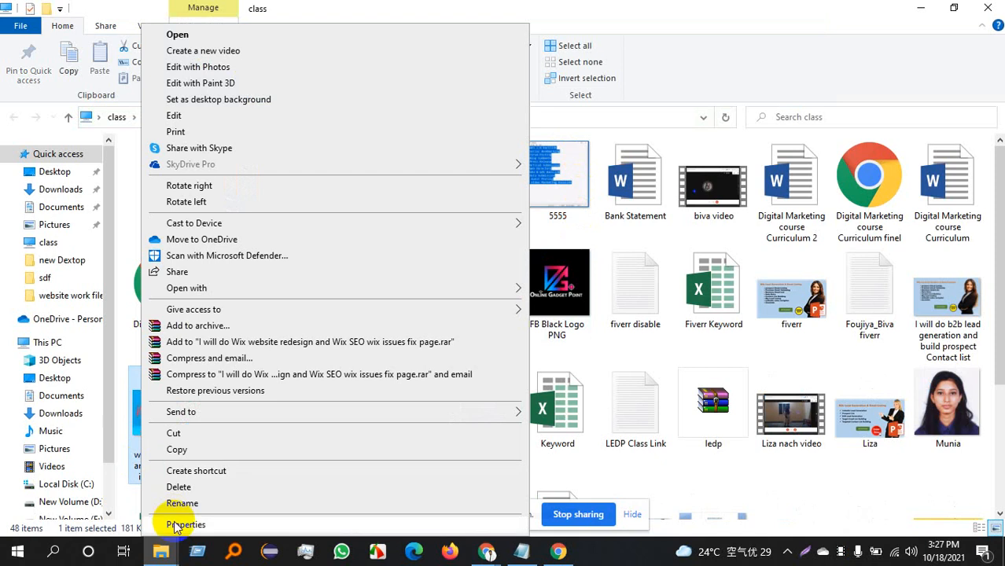
{"action": "left_click", "coordinate": [146, 552]}
{"action": "left_click", "coordinate": [244, 189]}
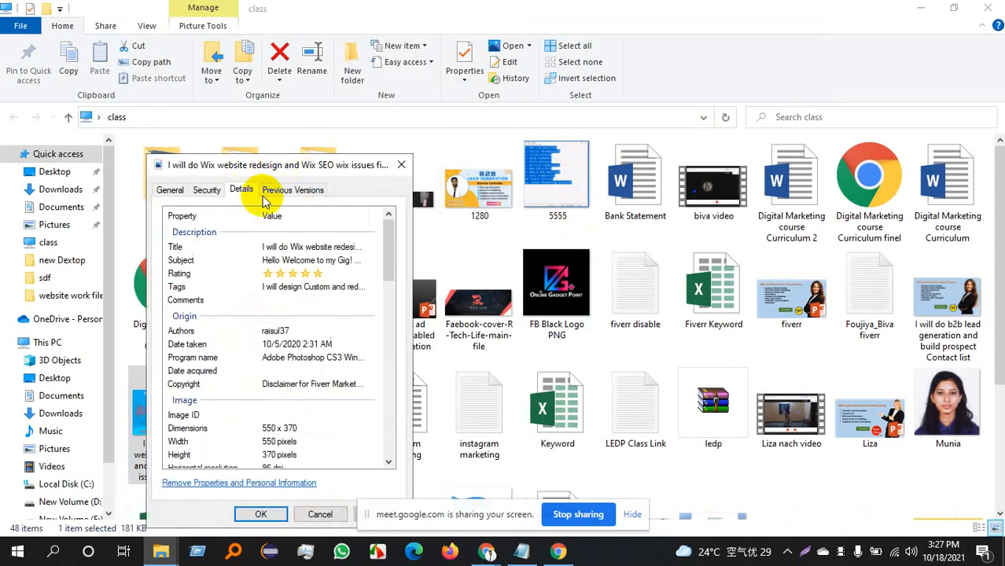
- Copy the full Copyright text from the Wix website redesign image and close its properties and folder
{"action": "left_click", "coordinate": [271, 383]}
{"action": "key", "text": "ctrl+c"}
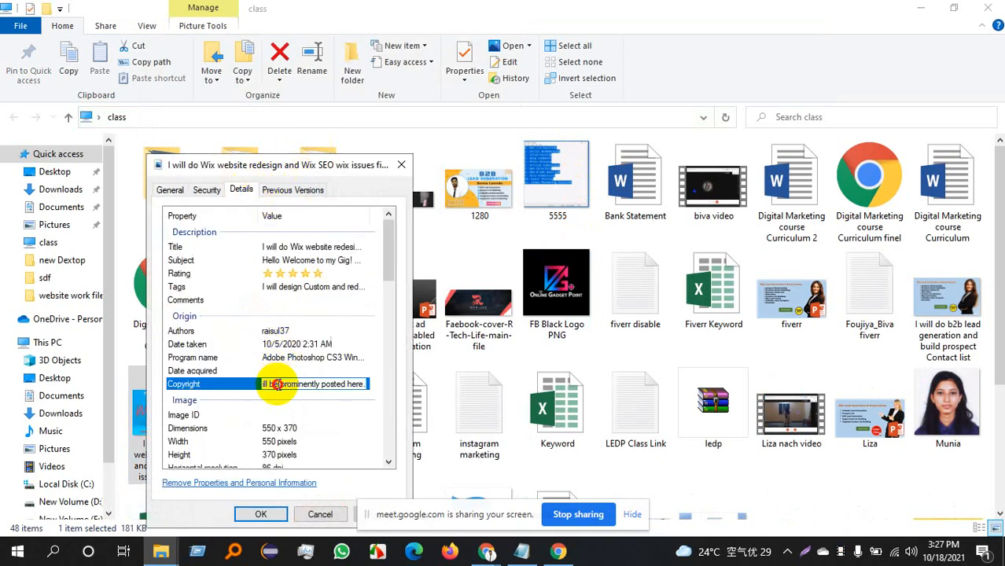
{"action": "key", "text": "ctrl+a"}
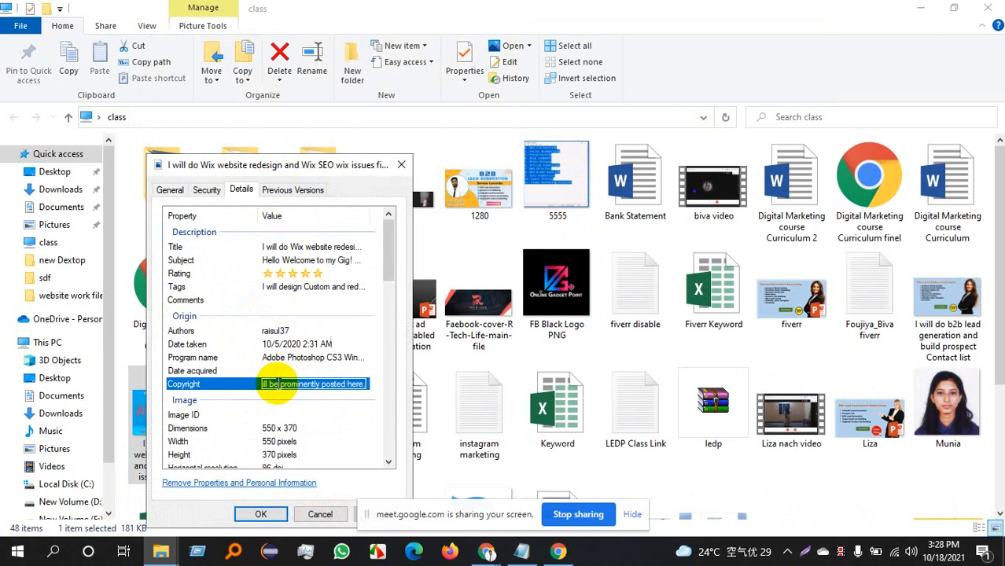
{"action": "left_click", "coordinate": [401, 164]}
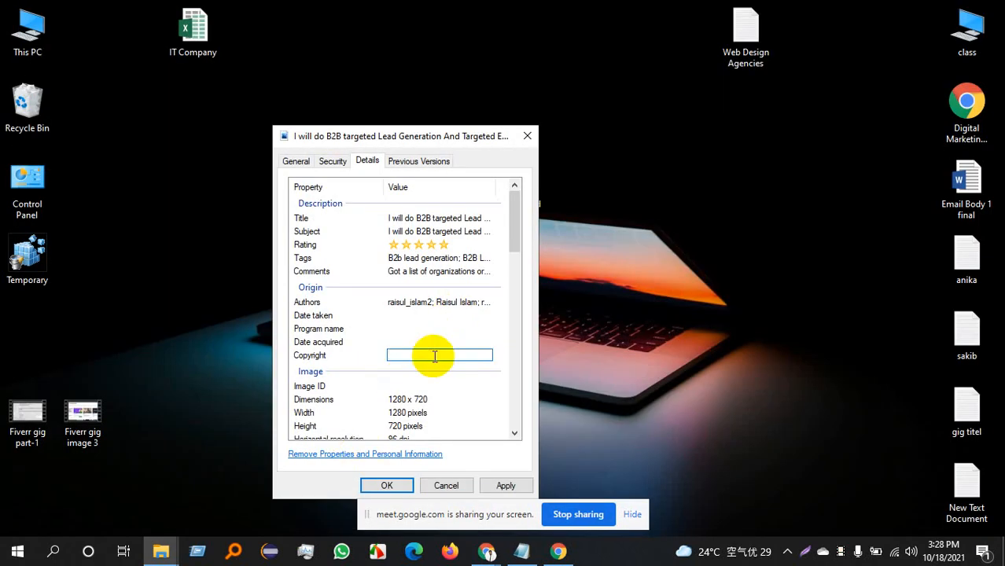
- Paste the "Disclaimer for Fiverr Market..." text into the B2B gig image's Copyright property and save all property changes
{"action": "key", "text": "ctrl+v"}
{"action": "left_click", "coordinate": [462, 331]}
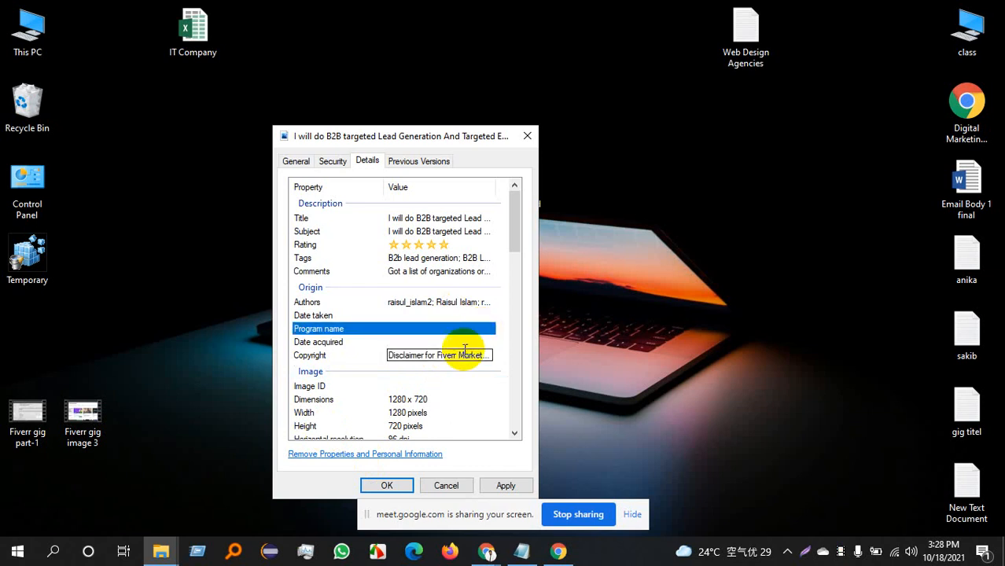
{"action": "scroll", "coordinate": [500, 352], "scroll_direction": "down", "scroll_amount": 2}
{"action": "left_click", "coordinate": [504, 485]}
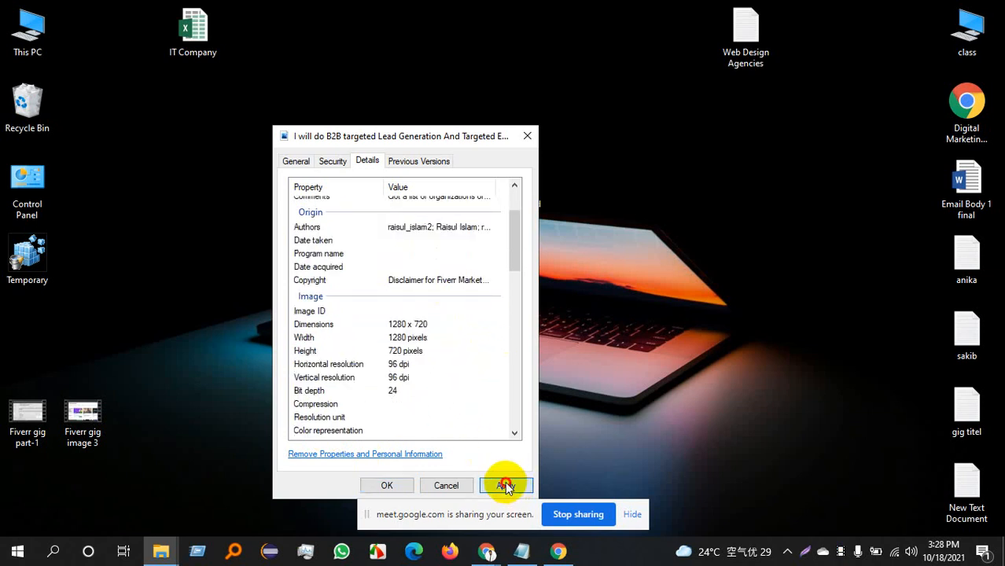
{"action": "left_click", "coordinate": [384, 486]}
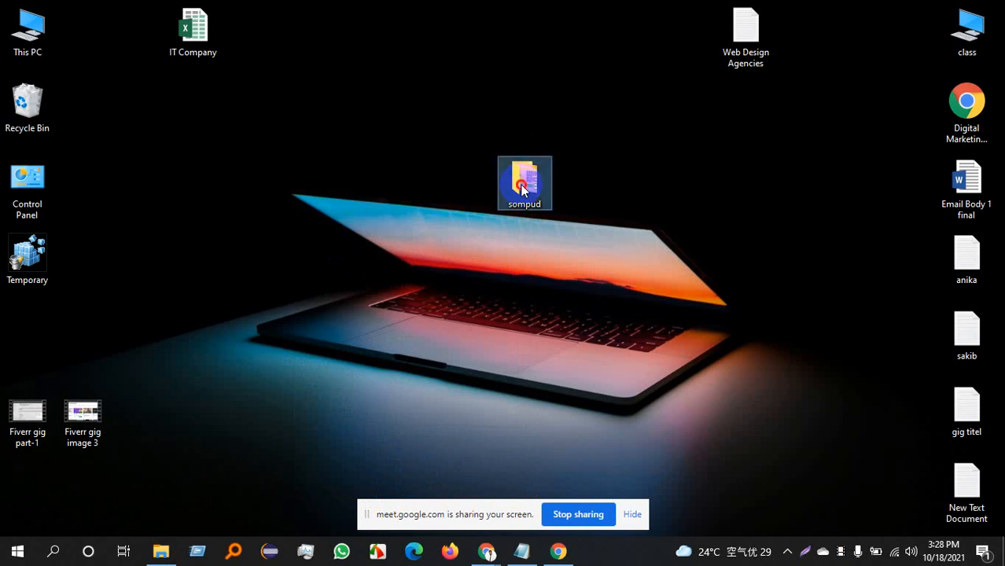
- Review the detailed properties of the B2B lead generation image in the sompud folder, and close its properties and the folder
{"action": "double_click", "coordinate": [522, 188]}
{"action": "right_click", "coordinate": [318, 250]}
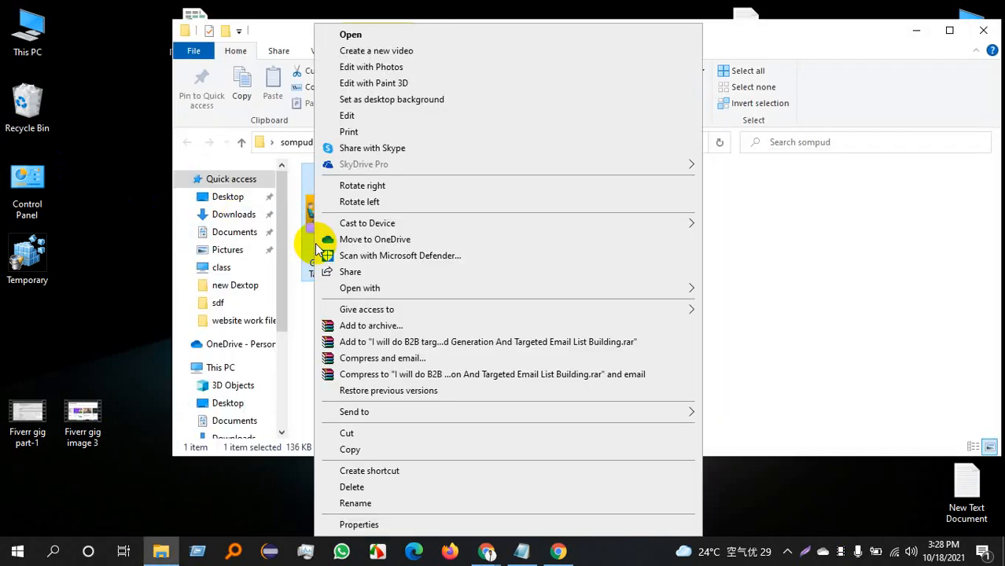
{"action": "left_click", "coordinate": [390, 524]}
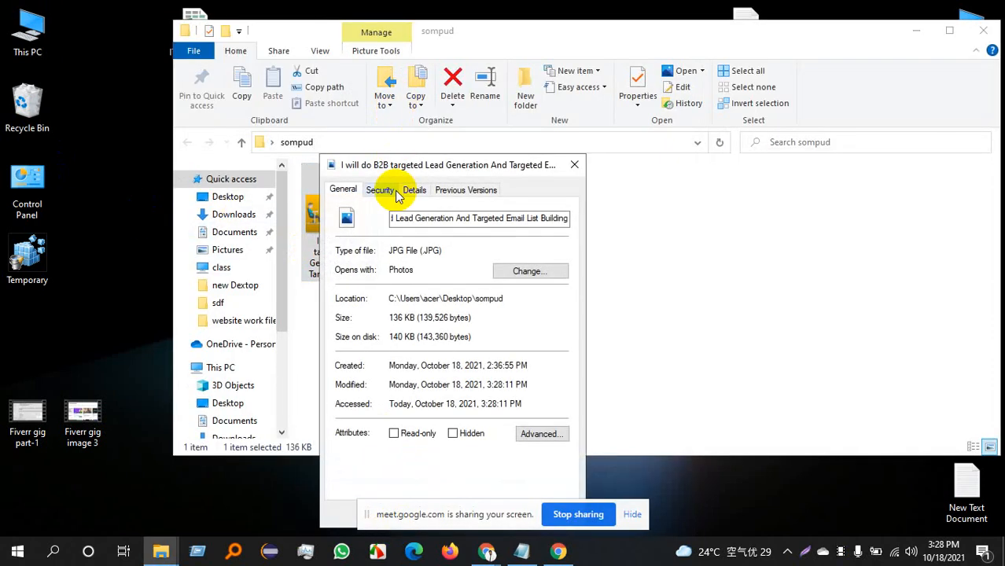
{"action": "left_click", "coordinate": [413, 190]}
{"action": "scroll", "coordinate": [476, 386], "scroll_direction": "down", "scroll_amount": 5}
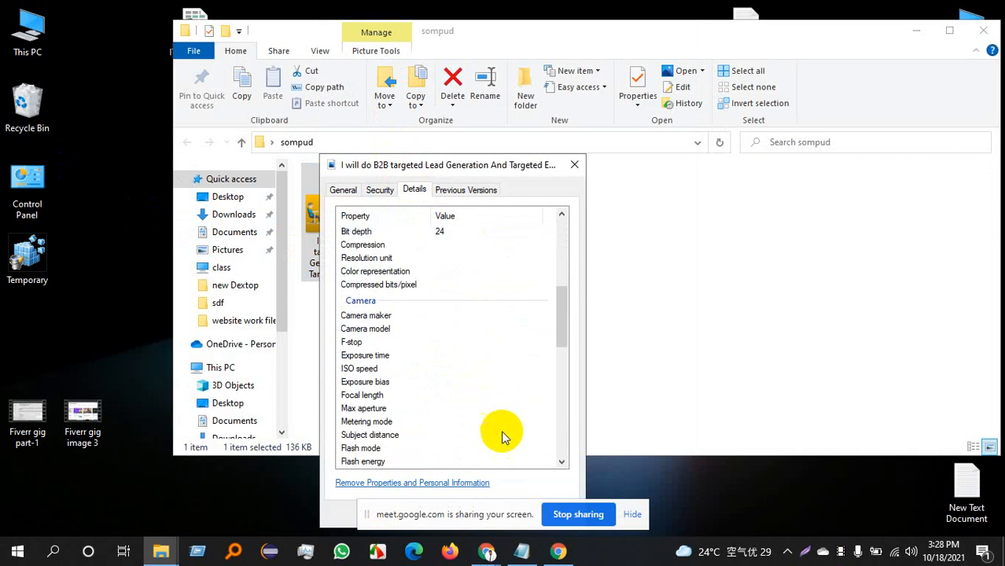
{"action": "scroll", "coordinate": [503, 436], "scroll_direction": "down", "scroll_amount": 6}
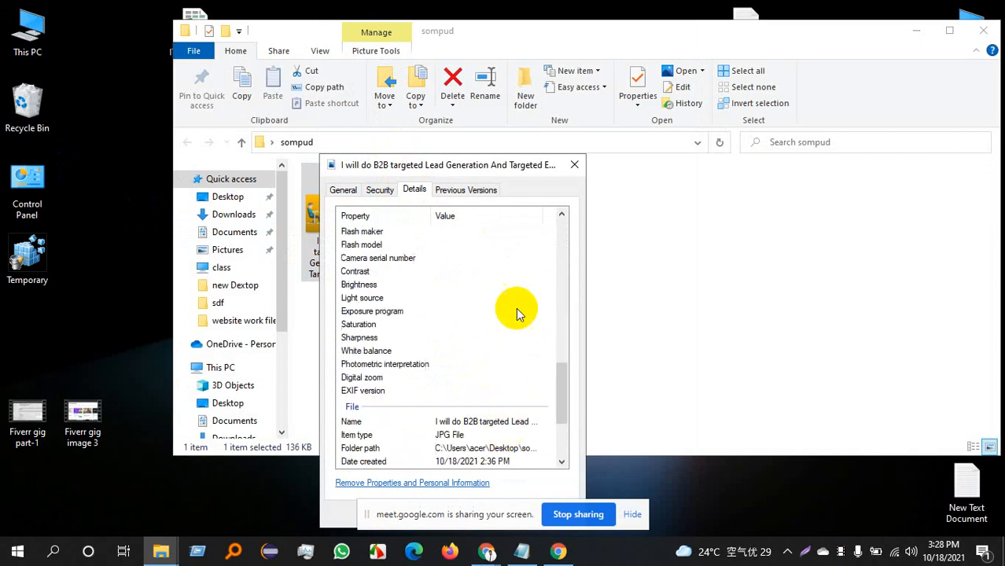
{"action": "left_click", "coordinate": [571, 169]}
{"action": "left_click", "coordinate": [981, 30]}
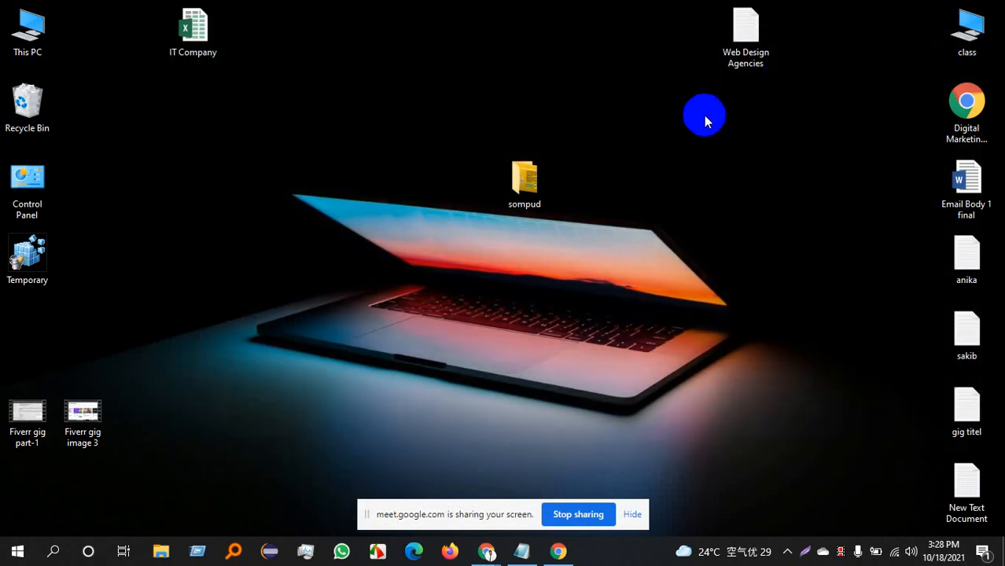
- Open the Web Design Agencies text file and paste the copied disclaimer below its closing line, separated by several blank lines
{"action": "double_click", "coordinate": [761, 35]}
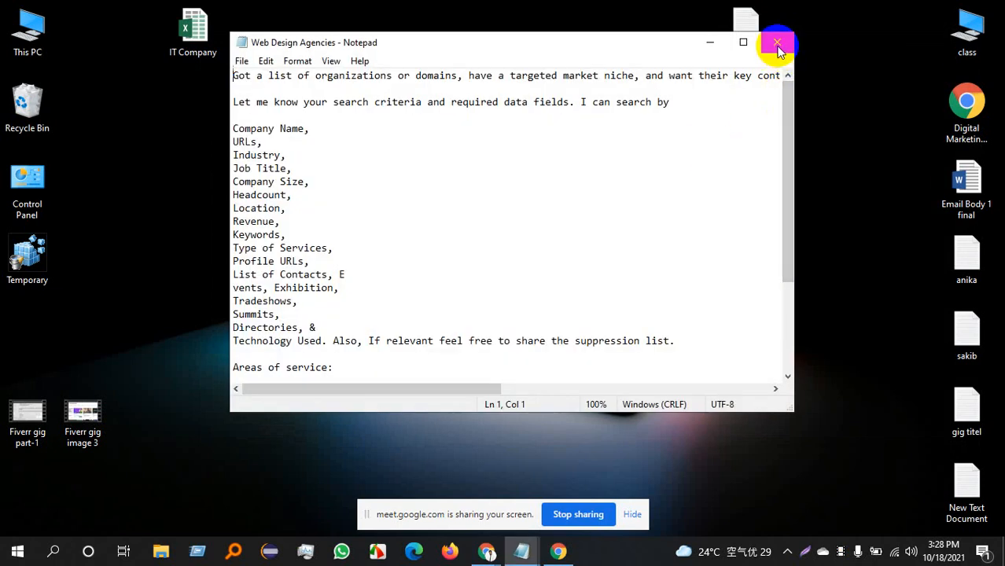
{"action": "scroll", "coordinate": [511, 259], "scroll_direction": "down", "scroll_amount": 4}
{"action": "left_click", "coordinate": [746, 368]}
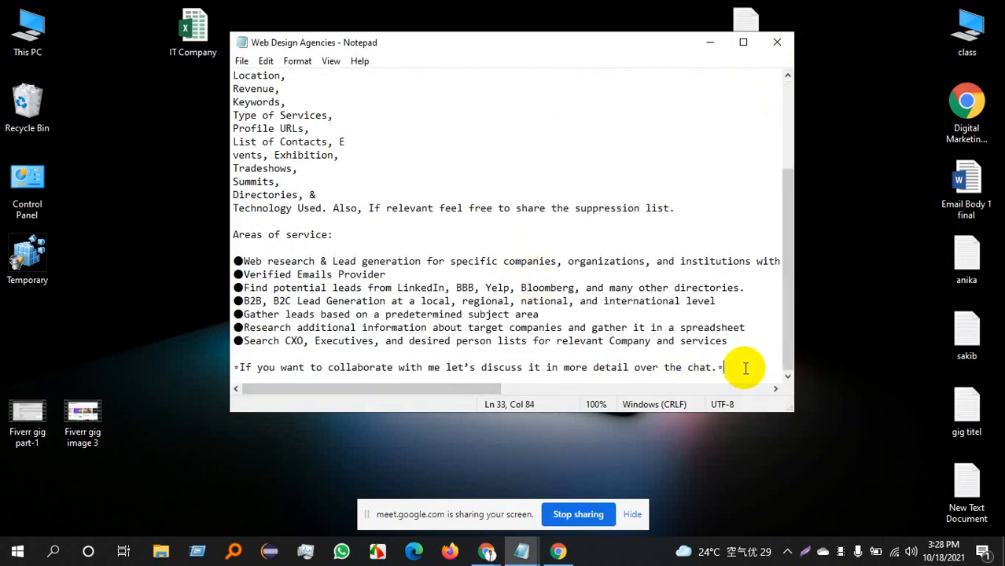
{"action": "key", "text": "Return"}
{"action": "key", "text": "Return"}
{"action": "key", "text": "Return"}
{"action": "key", "text": "Return"}
{"action": "key", "text": "Return"}
{"action": "key", "text": "Return"}
{"action": "key", "text": "Return"}
{"action": "key", "text": "Return"}
{"action": "key", "text": "Return"}
{"action": "key", "text": "Return"}
{"action": "key", "text": "Return"}
{"action": "key", "text": "Return"}
{"action": "key", "text": "Return"}
{"action": "key", "text": "Return"}
{"action": "key", "text": "Return"}
{"action": "key", "text": "Return"}
{"action": "key", "text": "Return"}
{"action": "key", "text": "Return"}
{"action": "key", "text": "Return"}
{"action": "key", "text": "Return"}
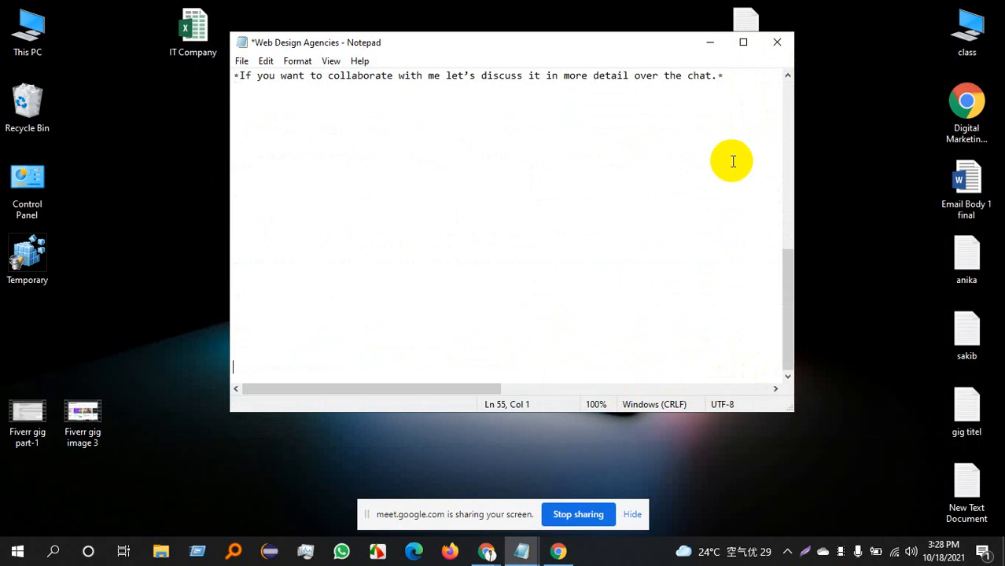
{"action": "left_click", "coordinate": [747, 41]}
{"action": "left_click", "coordinate": [102, 330]}
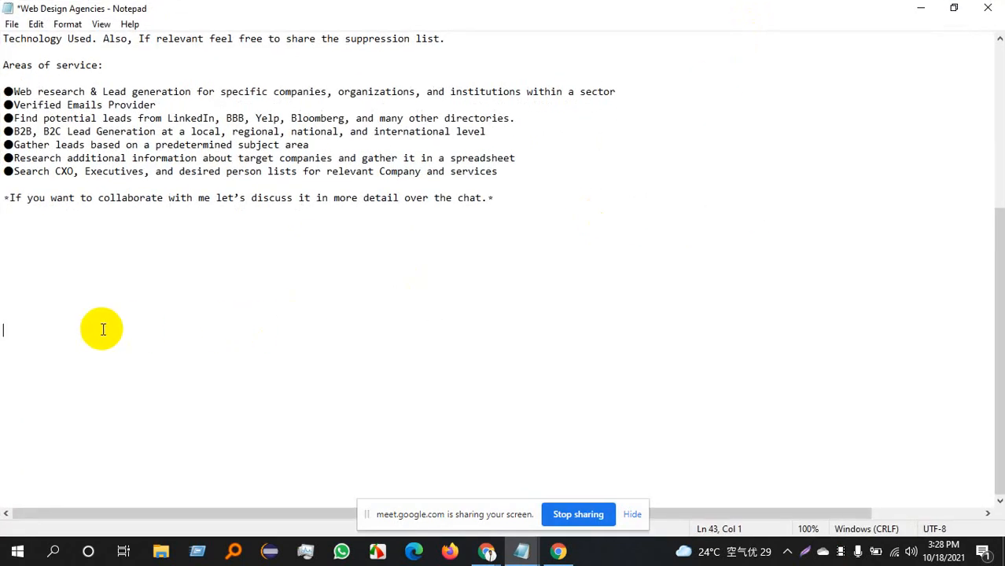
{"action": "key", "text": "ctrl+v"}
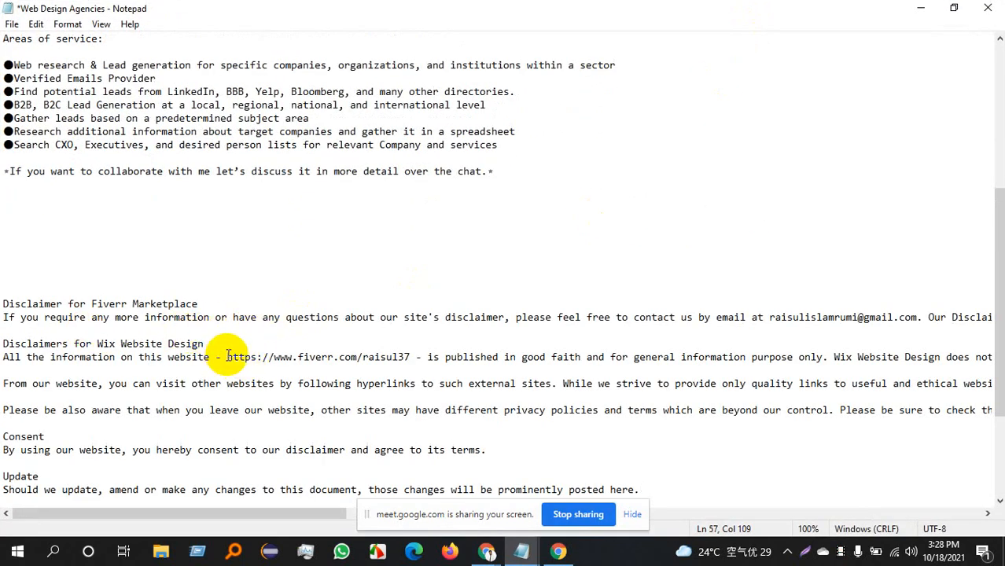
- Replace the Fiverr profile URL in the disclaimer's "All the information on this website" sentence with the placeholder "Fiverr profile link"
{"action": "left_click_drag", "start_coordinate": [226, 357], "coordinate": [413, 356]}
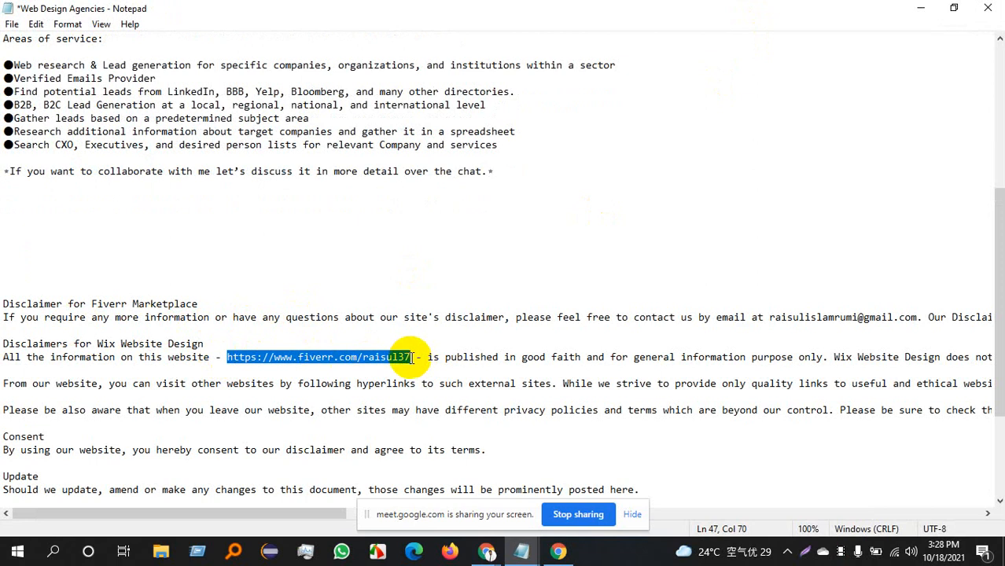
{"action": "type", "text": "Fiverr"}
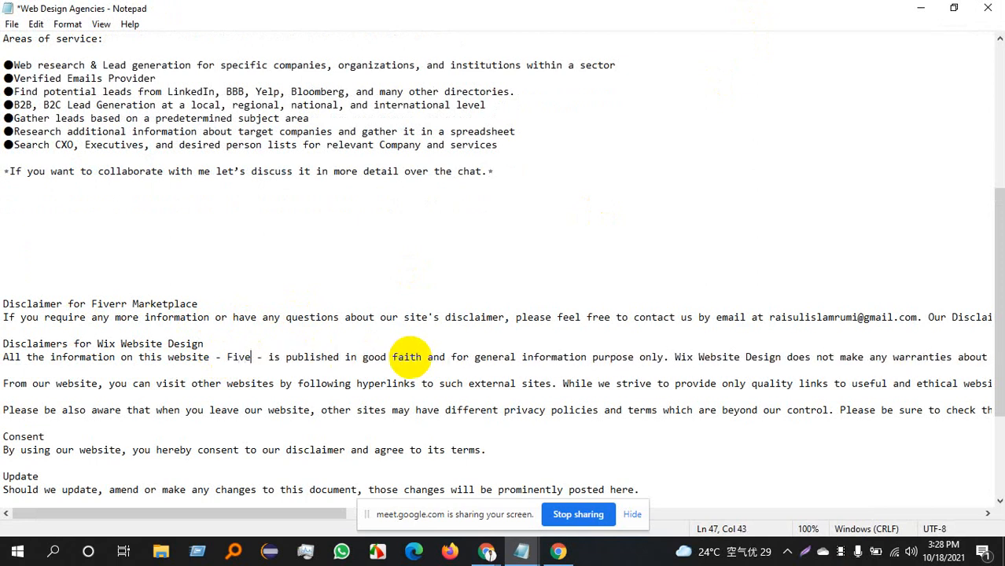
{"action": "type", "text": " ;"}
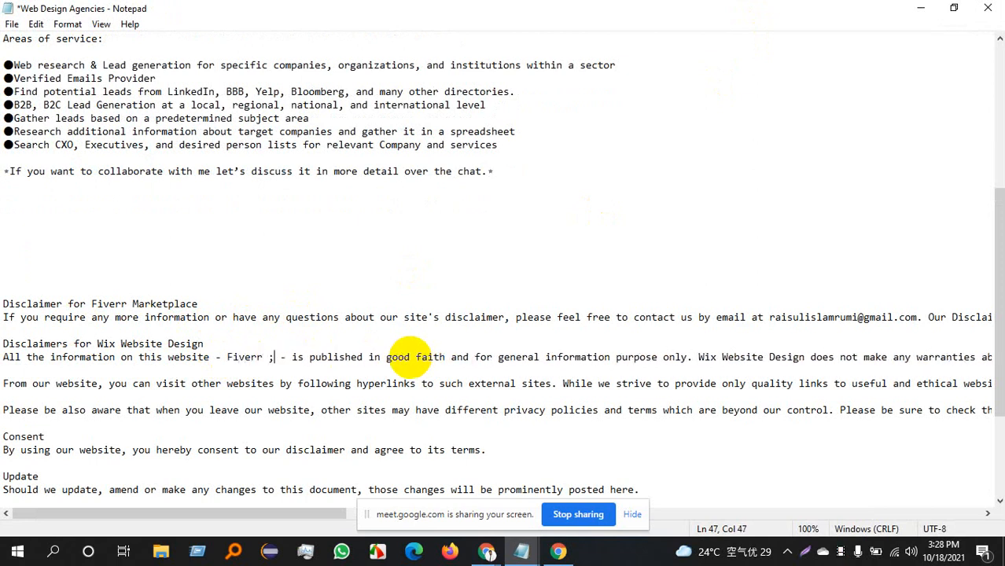
{"action": "key", "text": "BackSpace"}
{"action": "type", "text": "linjk"}
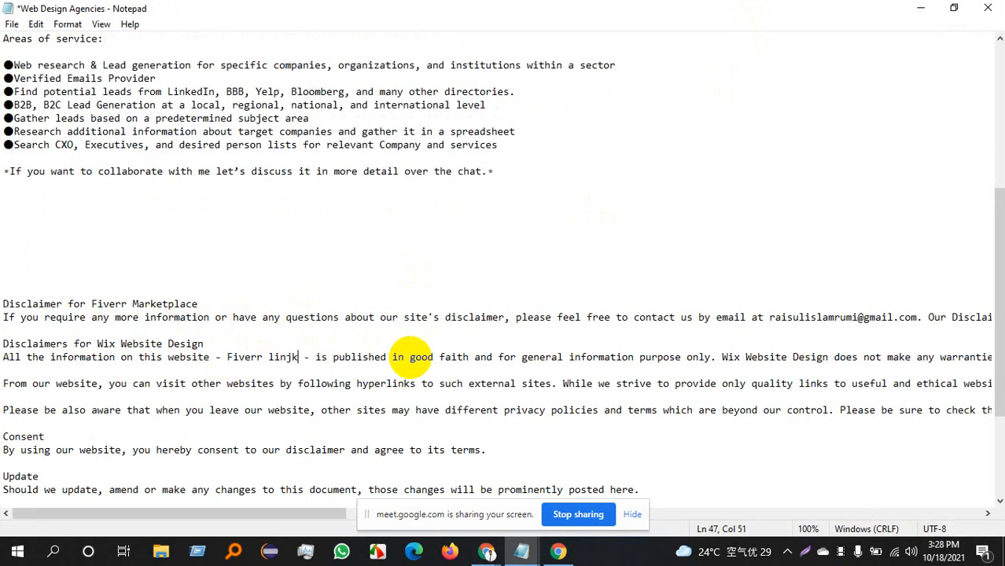
{"action": "key", "text": "BackSpace"}
{"action": "key", "text": "BackSpace"}
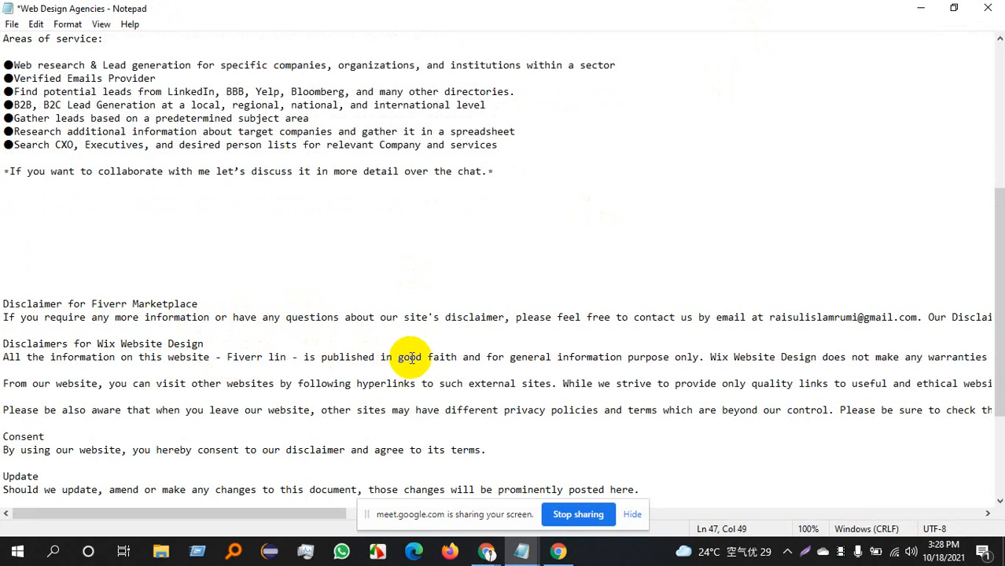
{"action": "type", "text": "k"}
{"action": "key", "text": "Left"}
{"action": "key", "text": "Left"}
{"action": "key", "text": "Left"}
{"action": "key", "text": "Left"}
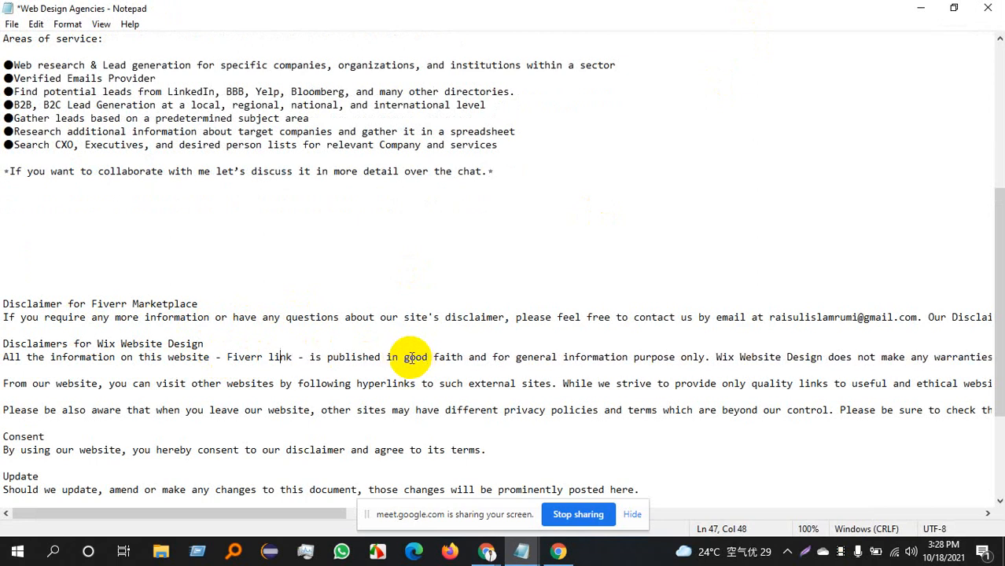
{"action": "type", "text": "pro"}
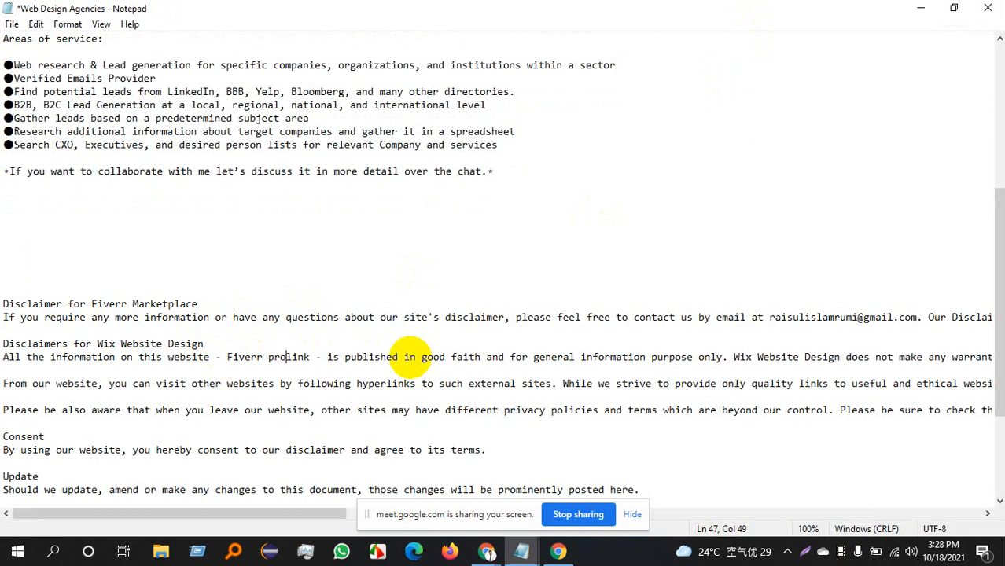
{"action": "type", "text": "file"}
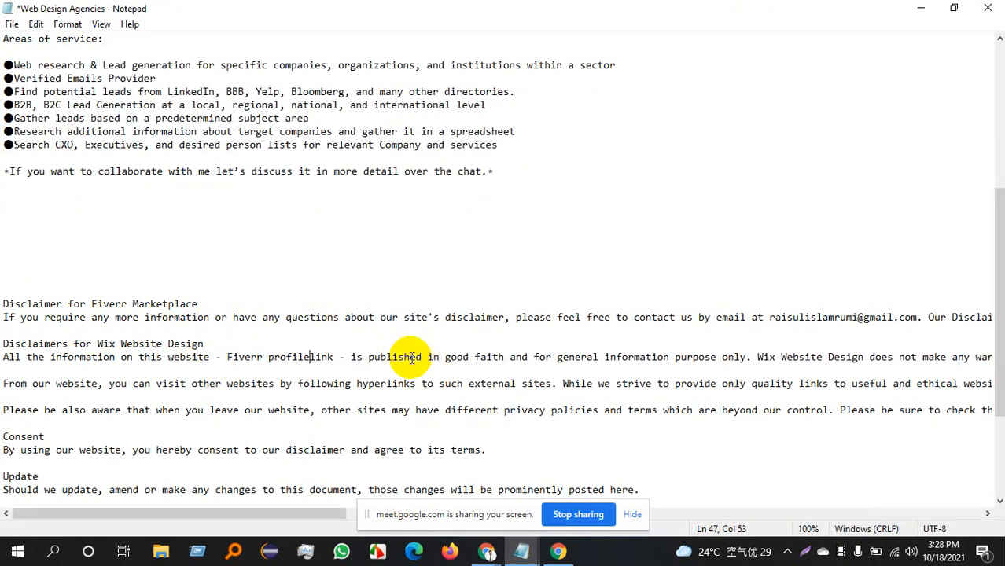
- Enclose the "Fiverr profile link" placeholder in parentheses
{"action": "left_click", "coordinate": [220, 356]}
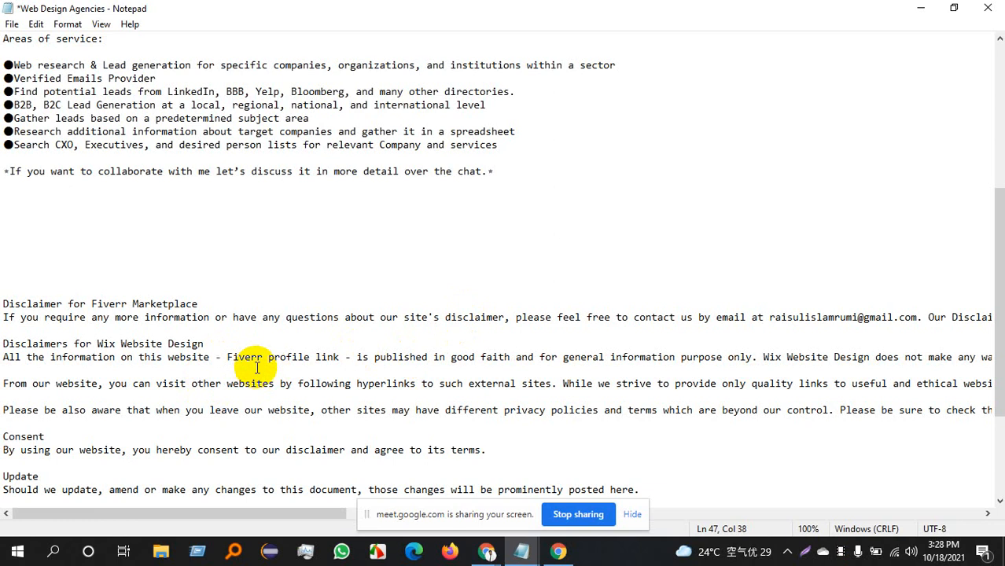
{"action": "type", "text": "("}
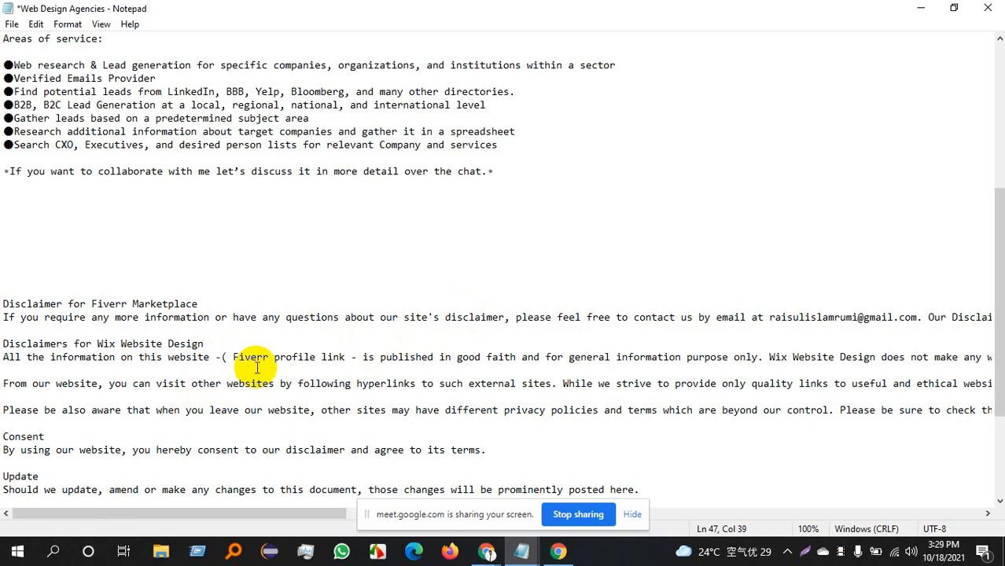
{"action": "left_click", "coordinate": [346, 357]}
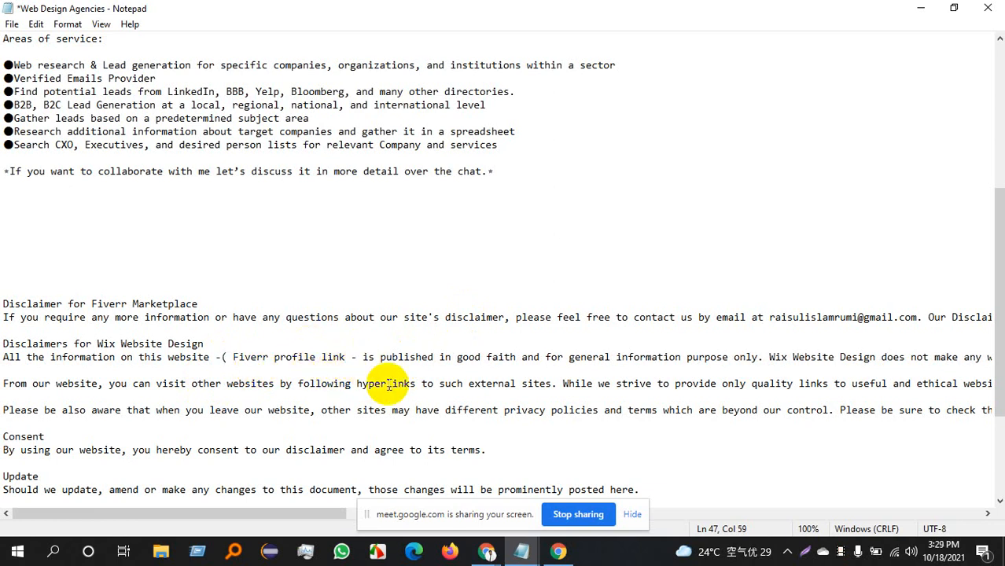
{"action": "type", "text": ")"}
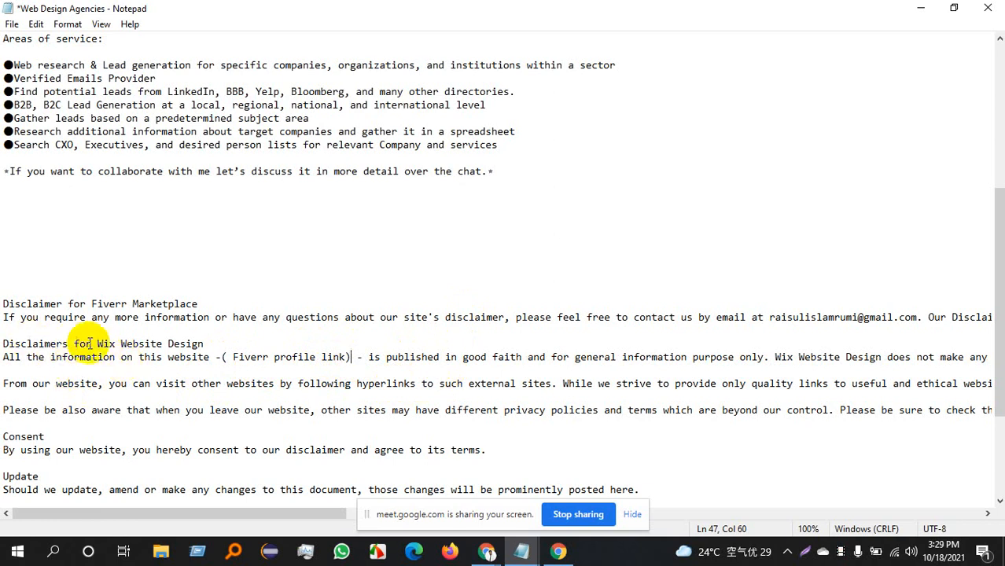
- Replace "Wix Website Design" in the "Disclaimers for" heading with the placeholder "(Gig titel)"
{"action": "left_click_drag", "start_coordinate": [97, 343], "coordinate": [224, 343]}
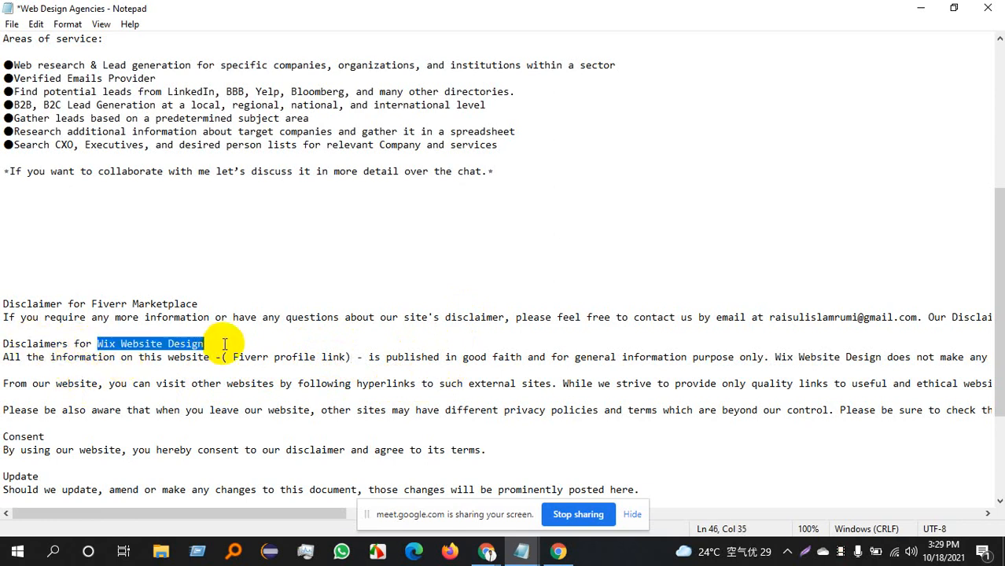
{"action": "type", "text": "Gigi"}
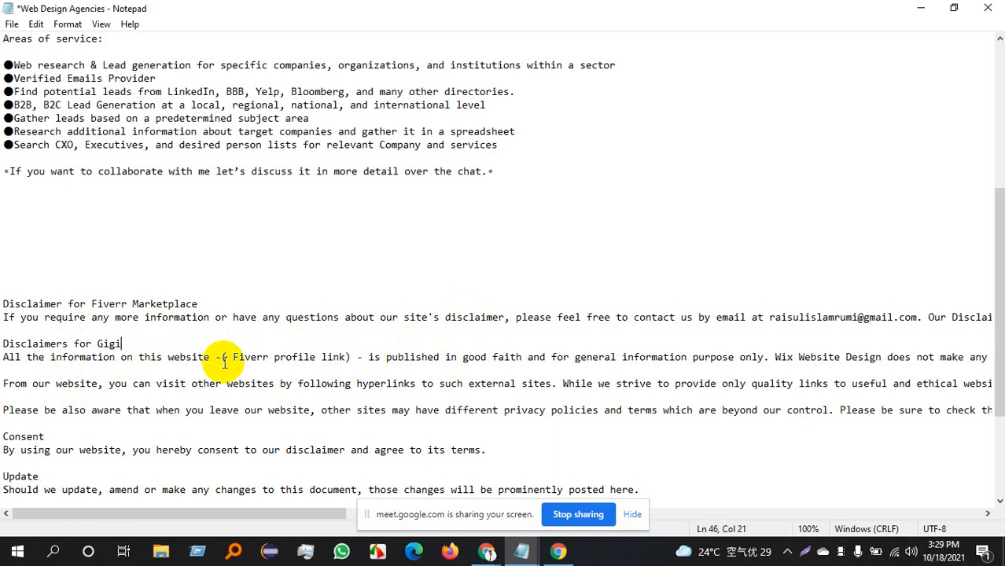
{"action": "key", "text": "BackSpace"}
{"action": "type", "text": "titel)"}
{"action": "left_click", "coordinate": [100, 338]}
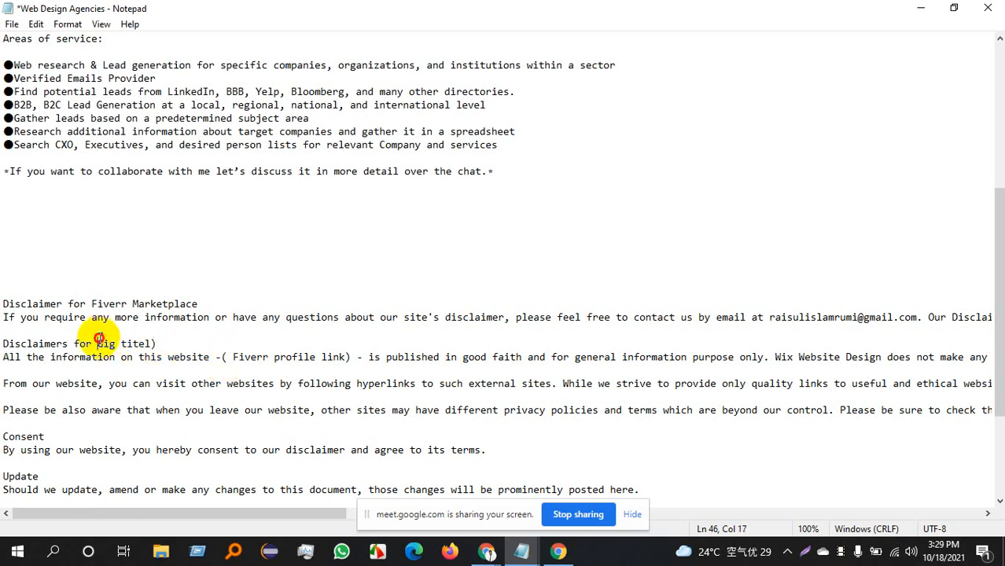
{"action": "type", "text": "("}
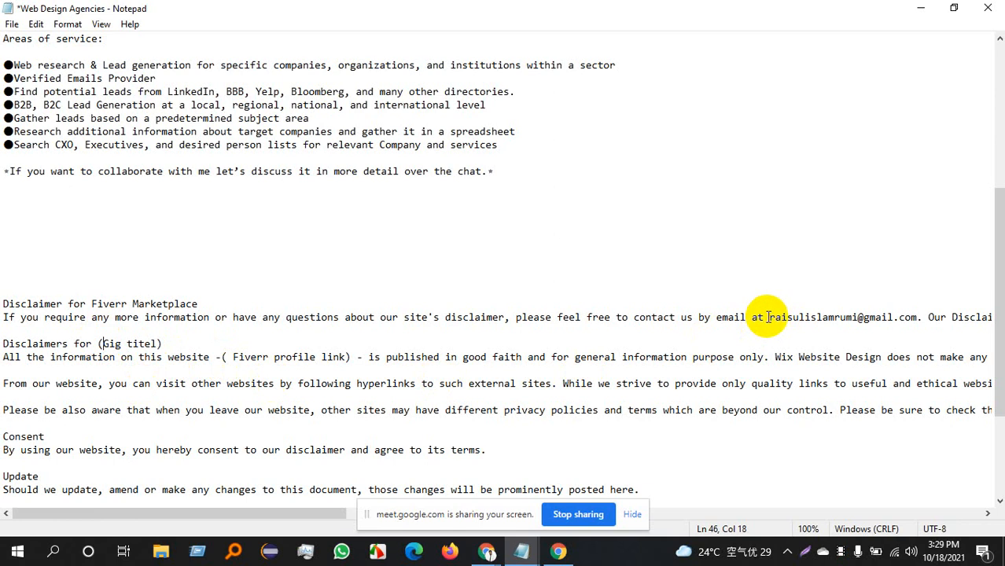
- Replace the contact e-mail in the disclaimer's first paragraph with the placeholder "(Email Address)"
{"action": "left_click_drag", "start_coordinate": [768, 317], "coordinate": [917, 324]}
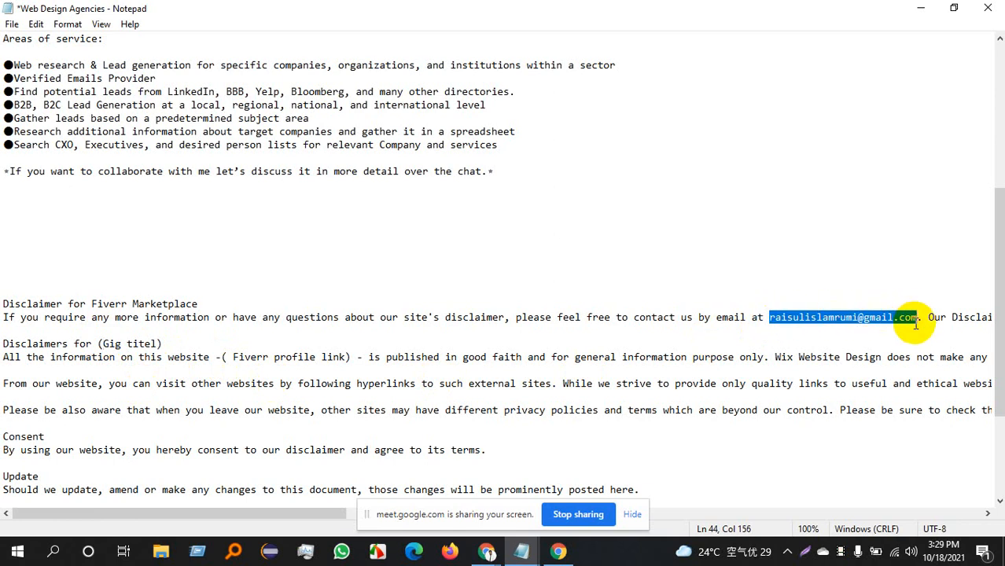
{"action": "type", "text": "Email "}
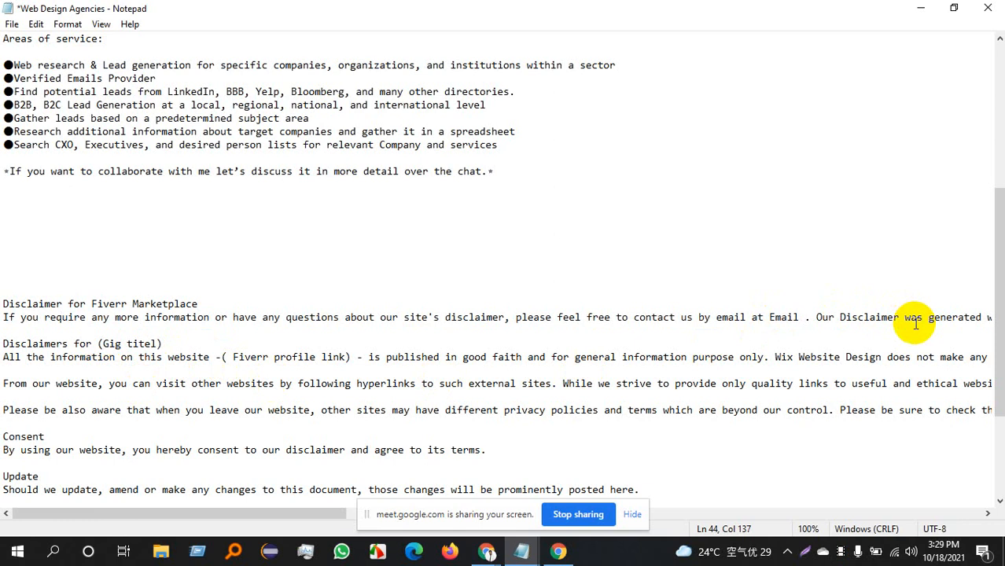
{"action": "type", "text": "Addres"}
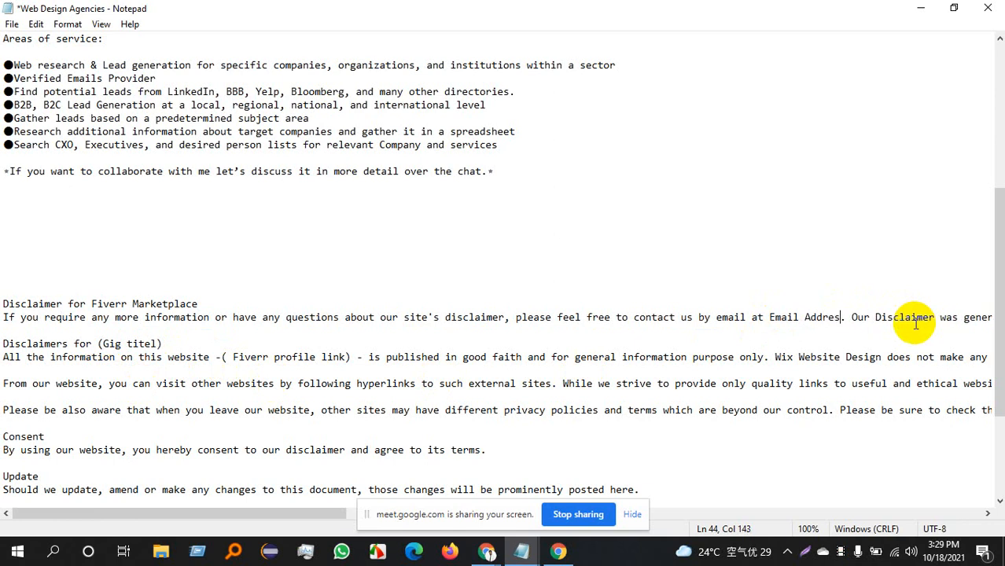
{"action": "type", "text": "s)"}
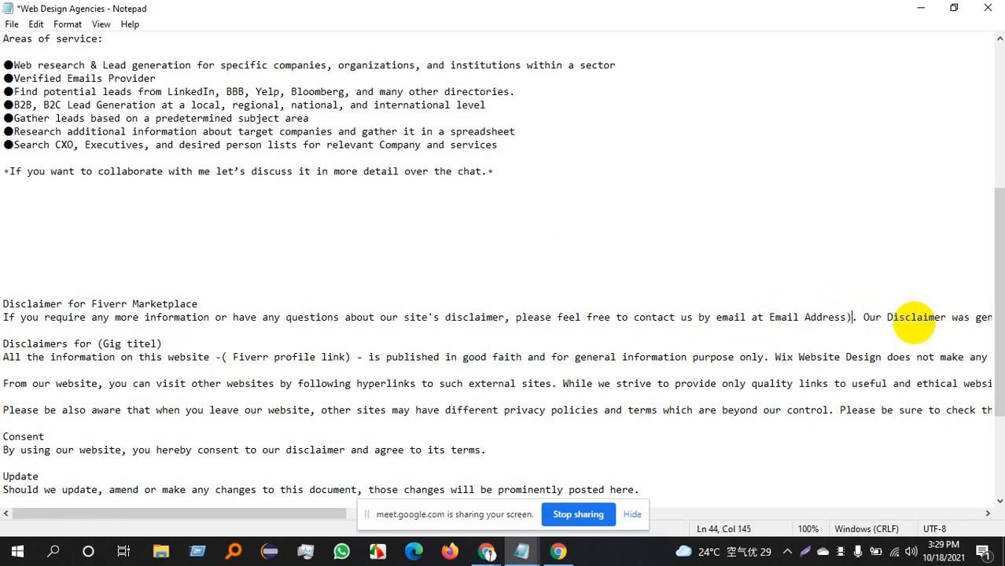
{"action": "left_click", "coordinate": [768, 321]}
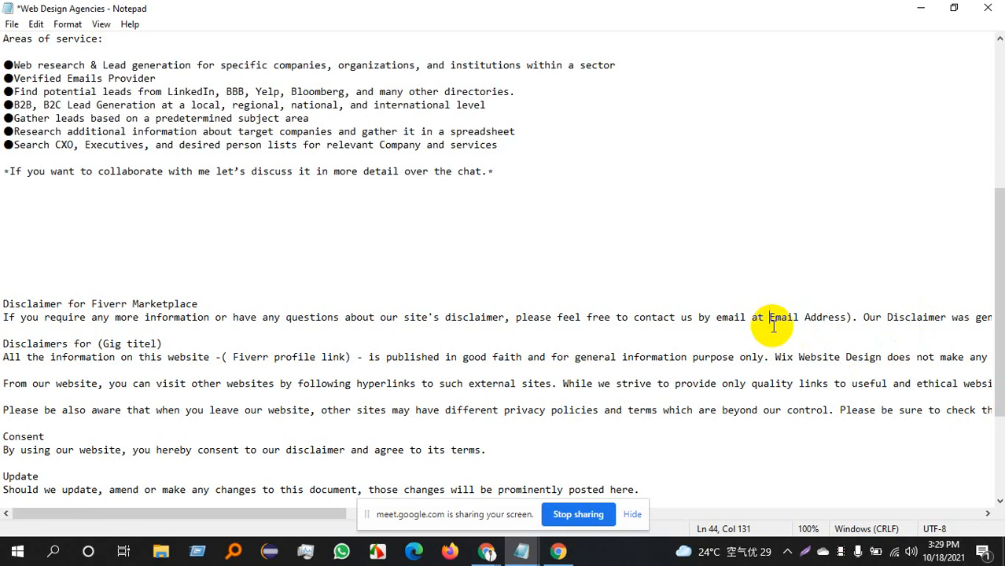
{"action": "type", "text": "("}
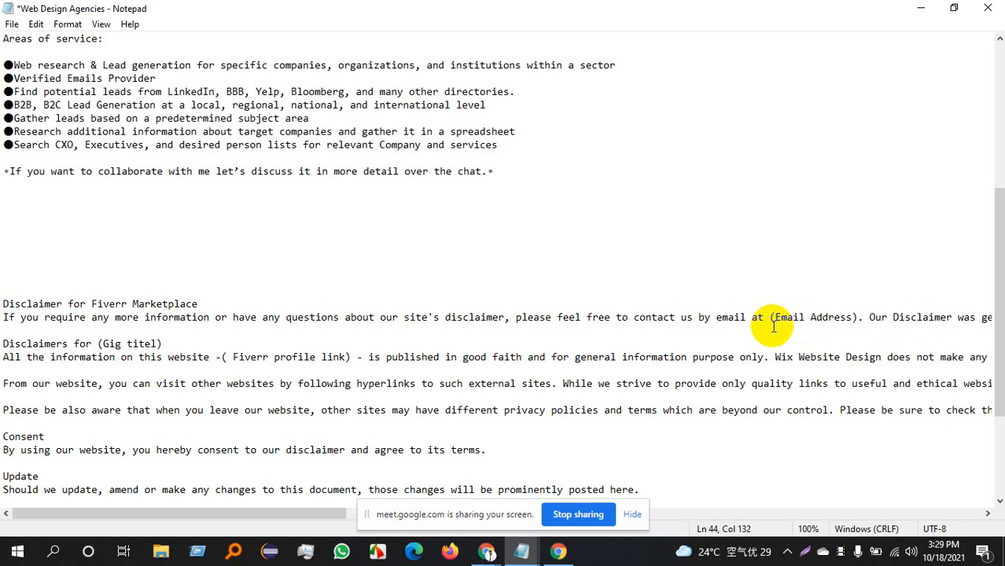
- Replace "Wix Website Design" before "does not make any warranties" with the placeholder "Gig titel"
{"action": "left_click_drag", "start_coordinate": [776, 358], "coordinate": [882, 359]}
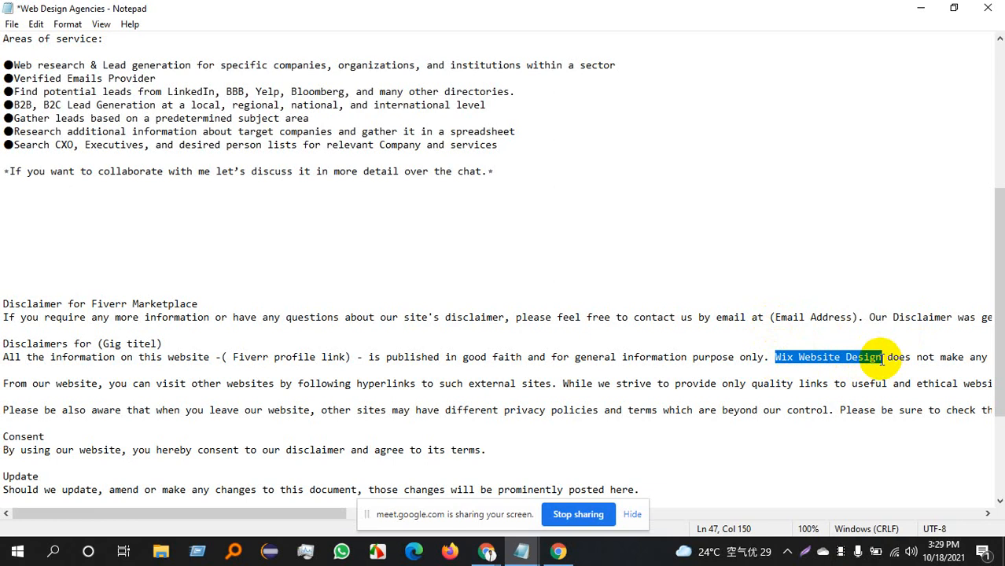
{"action": "key", "text": "BackSpace"}
{"action": "type", "text": "G"}
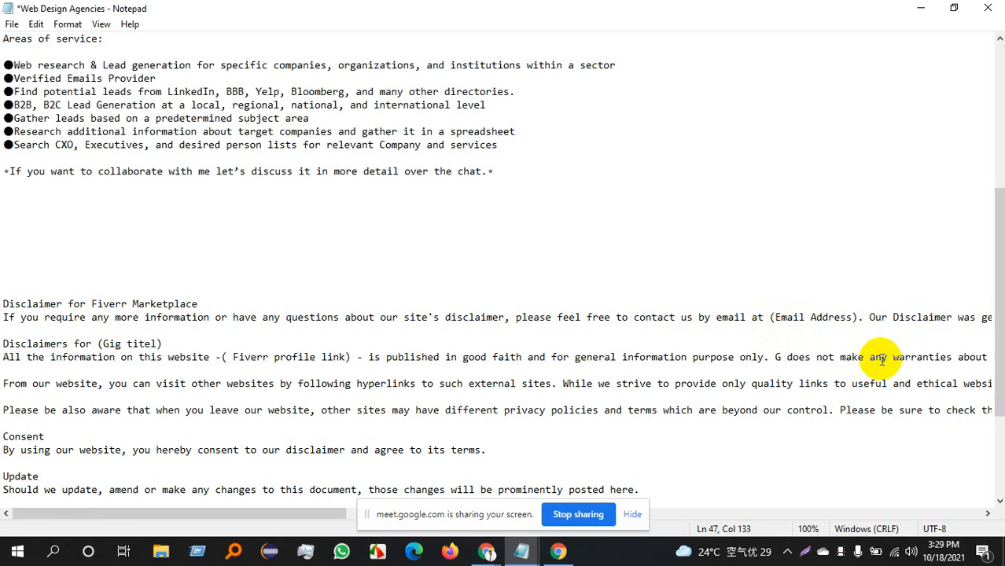
{"action": "type", "text": "ig titel"}
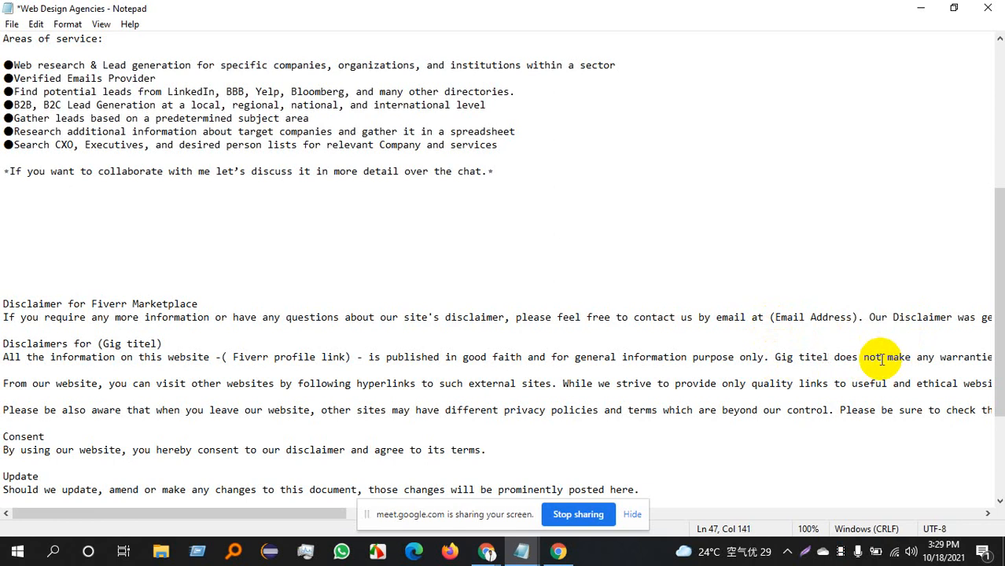
- Enclose the "Gig titel" placeholder before "does not make any warranties" in brackets
{"action": "type", "text": "}"}
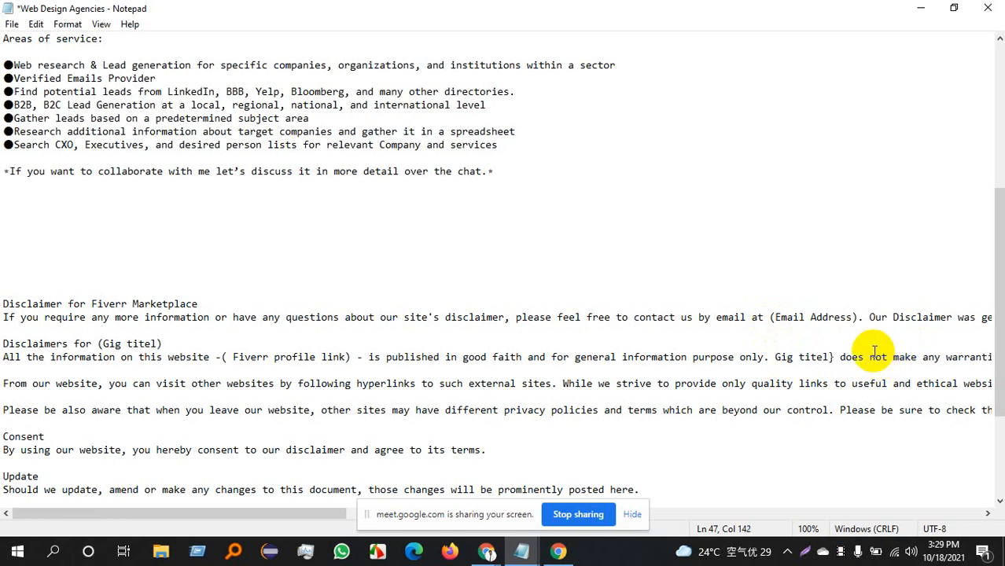
{"action": "left_click", "coordinate": [775, 358]}
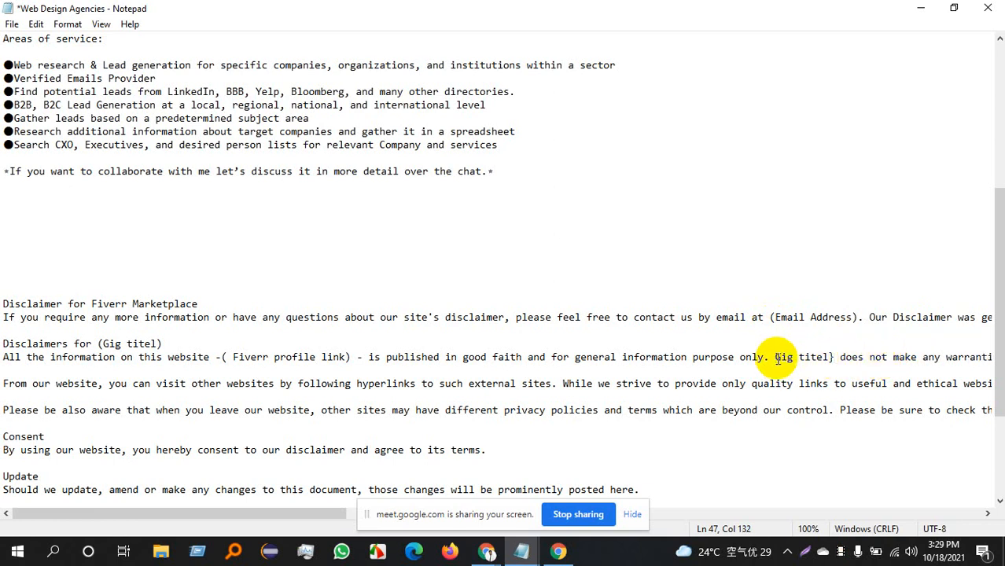
{"action": "type", "text": "("}
{"action": "left_click", "coordinate": [838, 358]}
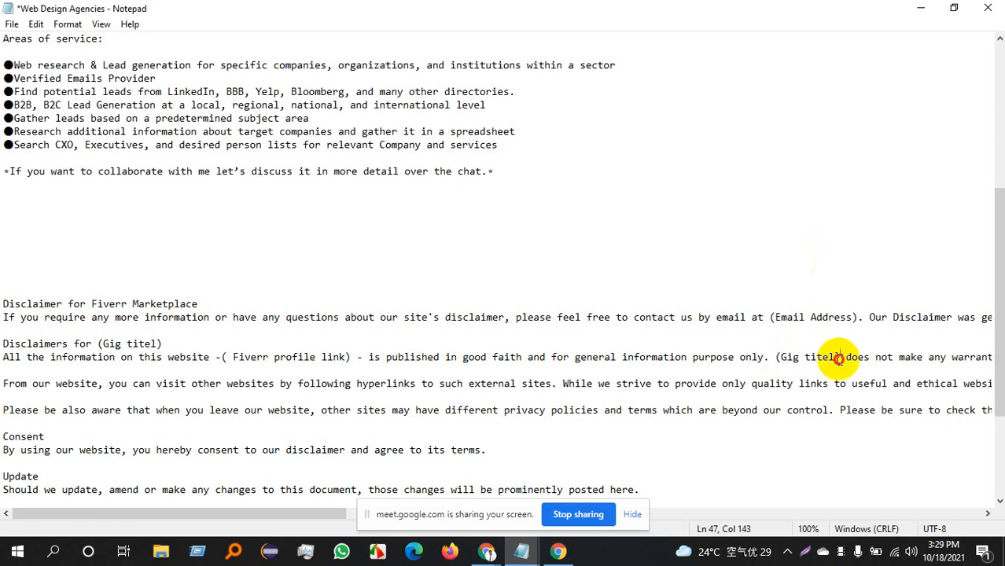
- Replace "Wix Website Design" inside the parentheses after "information you find on this website" with the placeholder "Gig catagory"
{"action": "scroll", "coordinate": [602, 395], "scroll_direction": "down", "scroll_amount": 2}
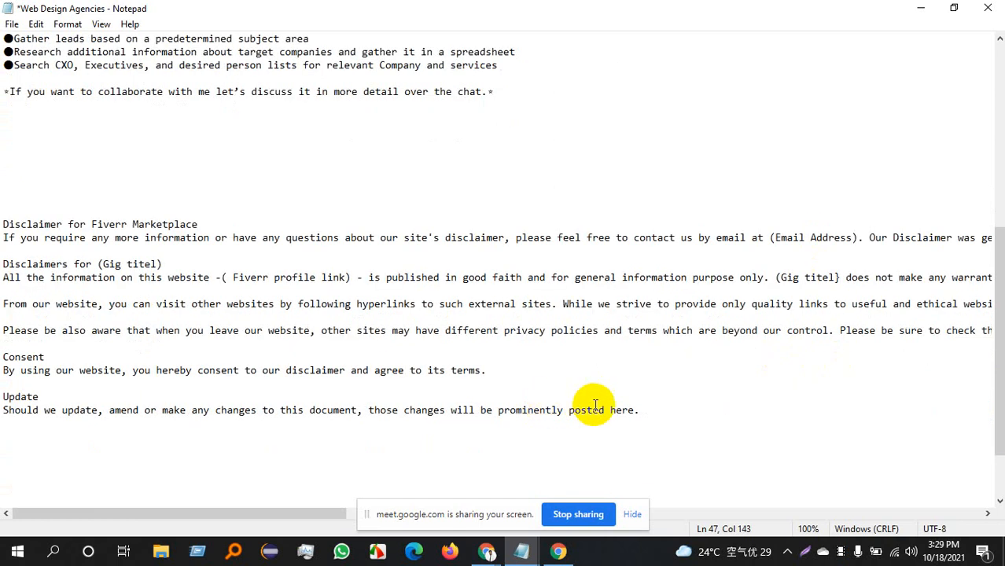
{"action": "key", "text": "Right"}
{"action": "key", "text": "Right"}
{"action": "key", "text": "Right"}
{"action": "key", "text": "Right"}
{"action": "key", "text": "Right"}
{"action": "key", "text": "Right"}
{"action": "key", "text": "Right"}
{"action": "key", "text": "Right"}
{"action": "key", "text": "Right"}
{"action": "key", "text": "Right"}
{"action": "key", "text": "Right"}
{"action": "key", "text": "Right"}
{"action": "key", "text": "Right"}
{"action": "key", "text": "Right"}
{"action": "key", "text": "Right"}
{"action": "key", "text": "Right"}
{"action": "key", "text": "Right"}
{"action": "key", "text": "Right"}
{"action": "key", "text": "Right"}
{"action": "key", "text": "Right"}
{"action": "key", "text": "Right"}
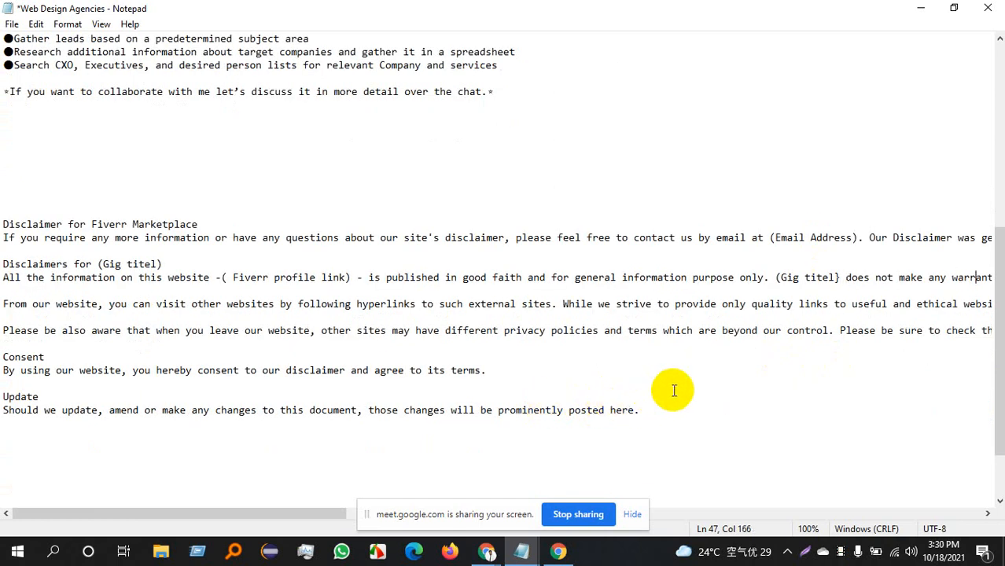
{"action": "key", "text": "Right"}
{"action": "key", "text": "Right"}
{"action": "key", "text": "Right"}
{"action": "key", "text": "Right"}
{"action": "key", "text": "Right"}
{"action": "key", "text": "Right"}
{"action": "key", "text": "Right"}
{"action": "key", "text": "Right"}
{"action": "key", "text": "Right"}
{"action": "key", "text": "Right"}
{"action": "key", "text": "Right"}
{"action": "key", "text": "Right"}
{"action": "key", "text": "Right"}
{"action": "key", "text": "Right"}
{"action": "key", "text": "Right"}
{"action": "key", "text": "Right"}
{"action": "key", "text": "Right"}
{"action": "key", "text": "Right"}
{"action": "key", "text": "Right"}
{"action": "key", "text": "Right"}
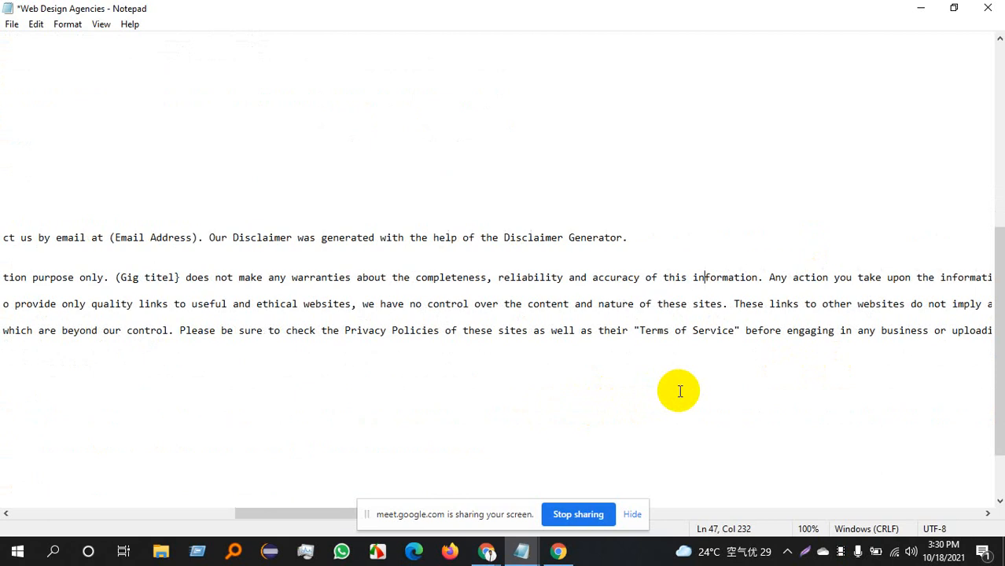
{"action": "key", "text": "Right"}
{"action": "key", "text": "Right"}
{"action": "key", "text": "Right"}
{"action": "key", "text": "Right"}
{"action": "key", "text": "Right"}
{"action": "key", "text": "Right"}
{"action": "key", "text": "Right"}
{"action": "key", "text": "Right"}
{"action": "key", "text": "Right"}
{"action": "key", "text": "Right"}
{"action": "key", "text": "Right"}
{"action": "key", "text": "Right"}
{"action": "key", "text": "Right"}
{"action": "key", "text": "Right"}
{"action": "key", "text": "Right"}
{"action": "key", "text": "Right"}
{"action": "key", "text": "Right"}
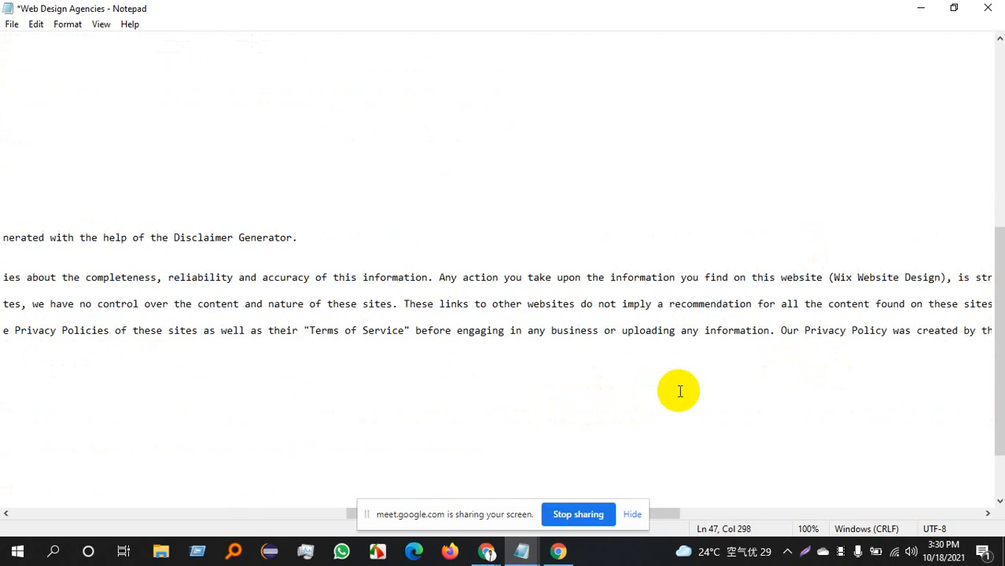
{"action": "key", "text": "Right"}
{"action": "key", "text": "Right"}
{"action": "key", "text": "Right"}
{"action": "key", "text": "Right"}
{"action": "key", "text": "Right"}
{"action": "key", "text": "Right"}
{"action": "key", "text": "Right"}
{"action": "key", "text": "Right"}
{"action": "key", "text": "Right"}
{"action": "key", "text": "Right"}
{"action": "key", "text": "Right"}
{"action": "key", "text": "Right"}
{"action": "key", "text": "Right"}
{"action": "key", "text": "Right"}
{"action": "key", "text": "Right"}
{"action": "key", "text": "Right"}
{"action": "key", "text": "Right"}
{"action": "key", "text": "Right"}
{"action": "key", "text": "Right"}
{"action": "key", "text": "Right"}
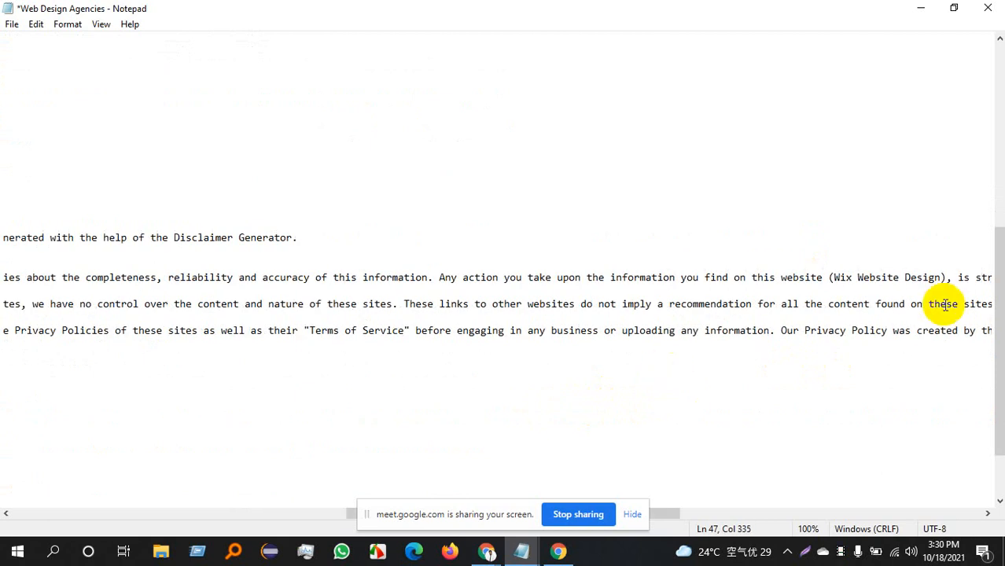
{"action": "left_click", "coordinate": [839, 277]}
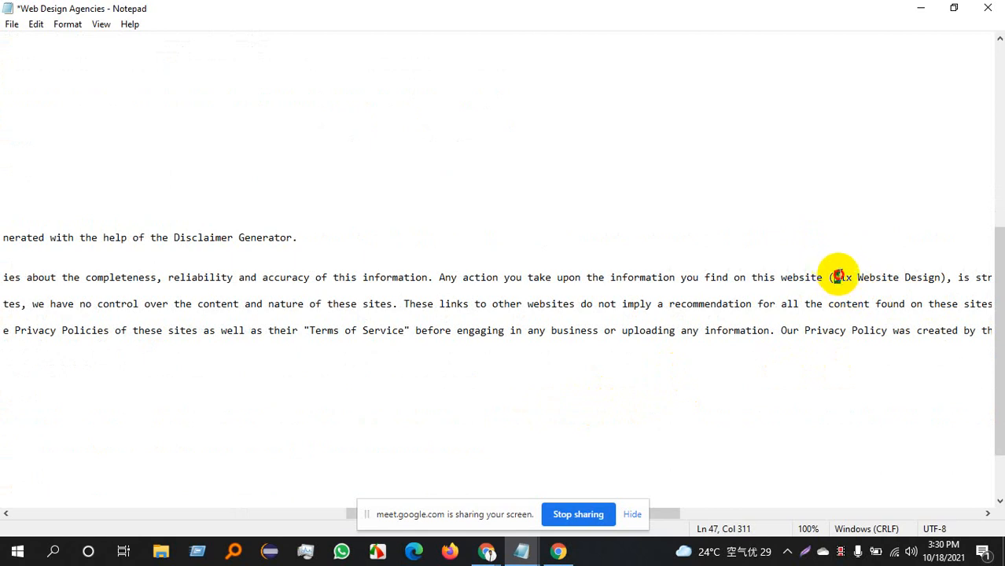
{"action": "left_click_drag", "start_coordinate": [835, 277], "coordinate": [943, 277]}
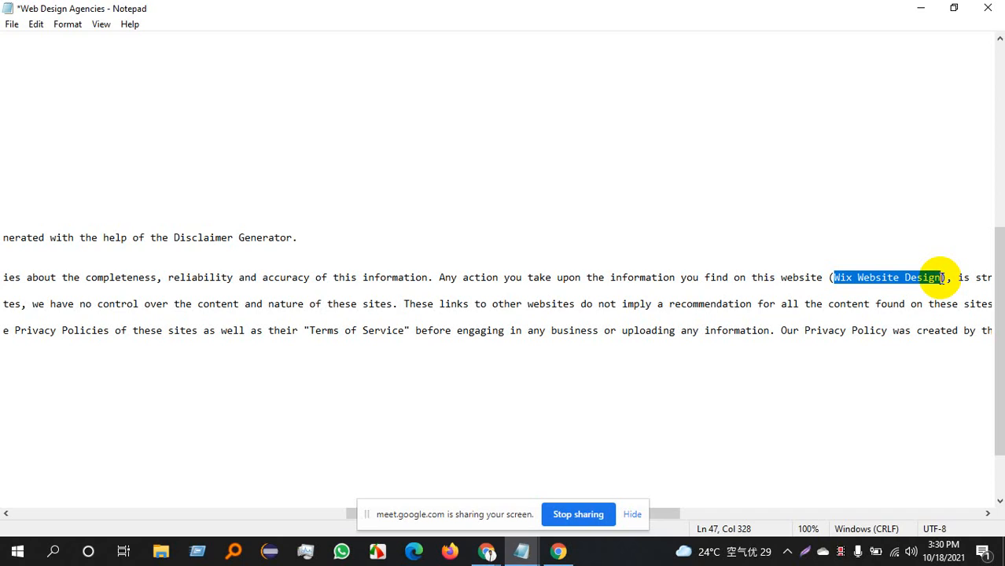
{"action": "type", "text": "Gig "}
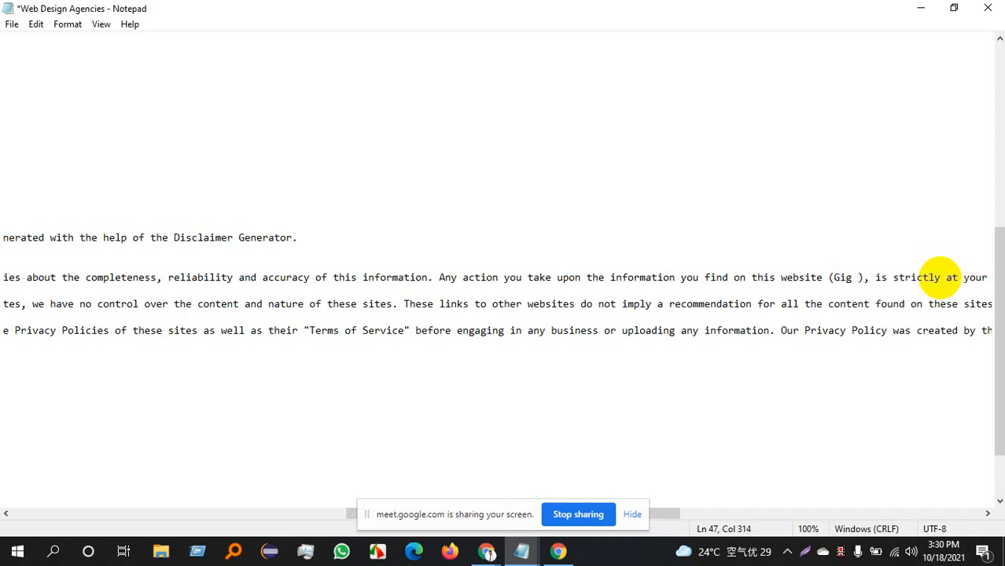
{"action": "type", "text": "catag"}
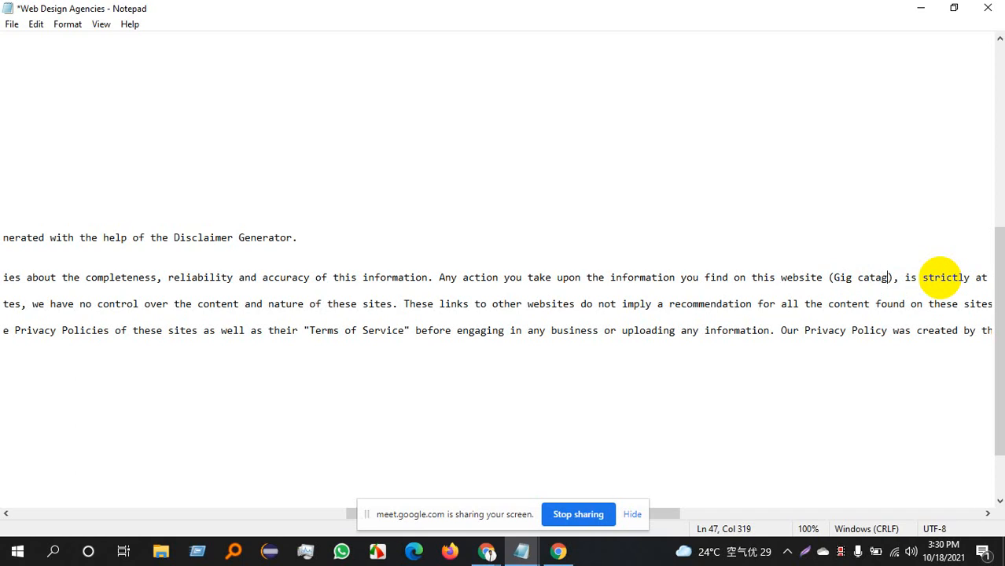
{"action": "type", "text": "ory"}
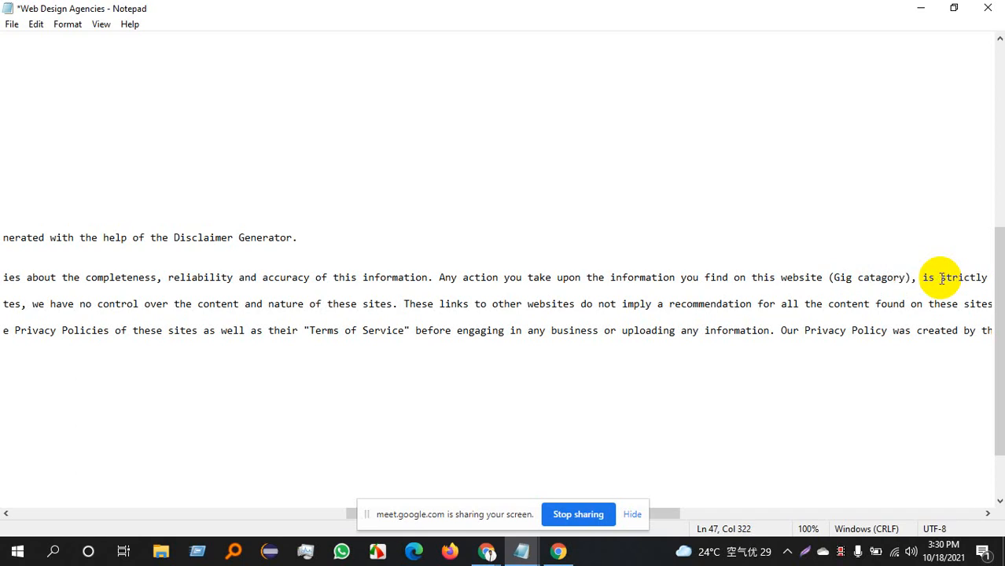
- Check the rest of the paragraph after the "(Gig catagory)" placeholder for remaining gig-specific text
{"action": "key", "text": "ctrl+Right"}
{"action": "key", "text": "ctrl+Right"}
{"action": "key", "text": "ctrl+Right"}
{"action": "key", "text": "ctrl+Right"}
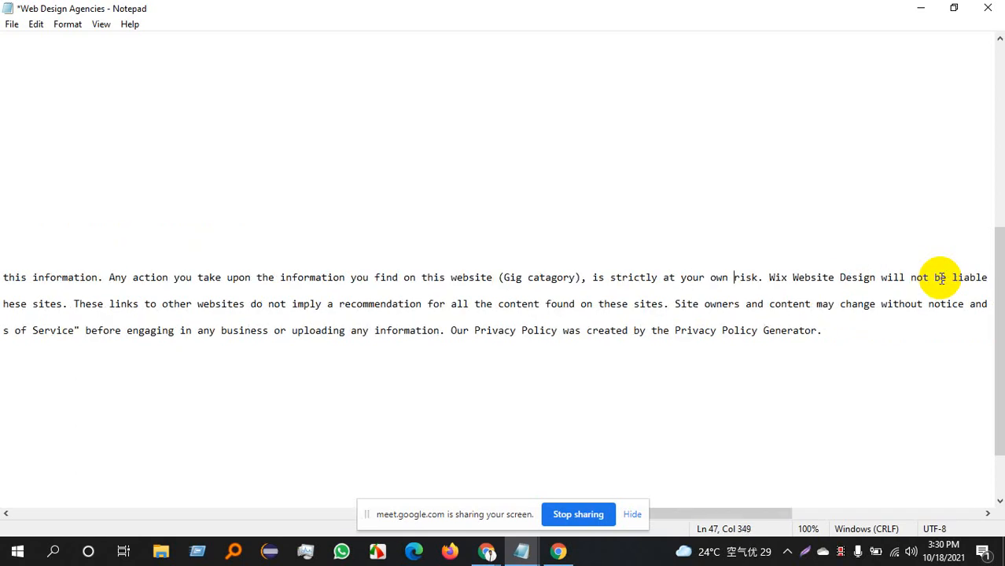
{"action": "key", "text": "Right"}
{"action": "key", "text": "Right"}
{"action": "key", "text": "Right"}
{"action": "key", "text": "Right"}
{"action": "key", "text": "Right"}
{"action": "key", "text": "Right"}
{"action": "key", "text": "Right"}
{"action": "key", "text": "Right"}
{"action": "key", "text": "Right"}
{"action": "key", "text": "Right"}
{"action": "key", "text": "Right"}
{"action": "key", "text": "Right"}
{"action": "key", "text": "Right"}
{"action": "key", "text": "Right"}
{"action": "key", "text": "Right"}
{"action": "key", "text": "Right"}
{"action": "key", "text": "Right"}
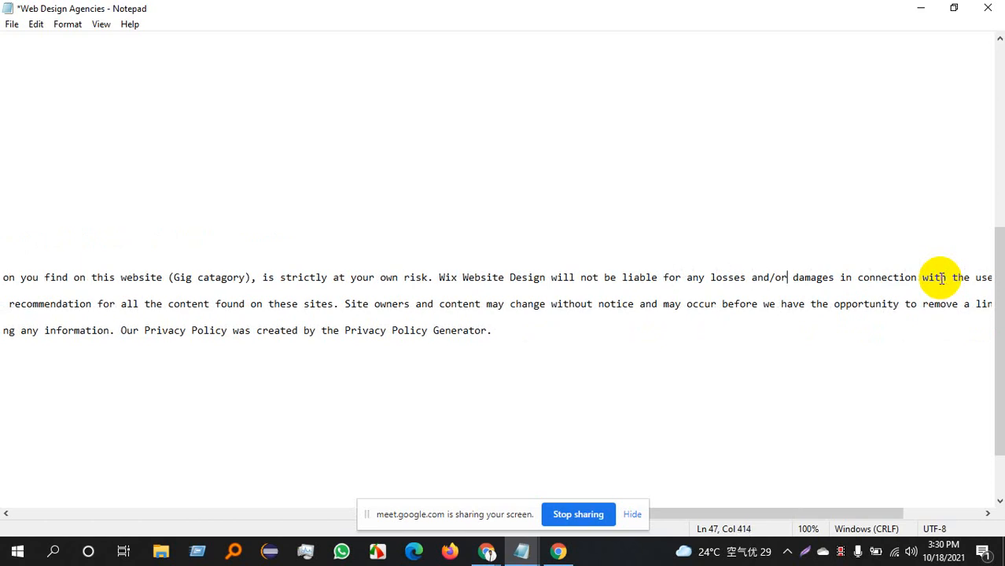
{"action": "key", "text": "End"}
- Read through the disclaimer paragraph beginning "From our website" for gig-specific text that needs a placeholder
{"action": "key", "text": "Down"}
{"action": "key", "text": "Down"}
{"action": "key", "text": "Home"}
{"action": "key", "text": "Right"}
{"action": "key", "text": "Right"}
{"action": "key", "text": "Right"}
{"action": "key", "text": "Right"}
{"action": "key", "text": "Right"}
{"action": "key", "text": "Right"}
{"action": "key", "text": "Right"}
{"action": "key", "text": "Right"}
{"action": "key", "text": "Right"}
{"action": "key", "text": "Right"}
{"action": "key", "text": "Right"}
{"action": "key", "text": "Right"}
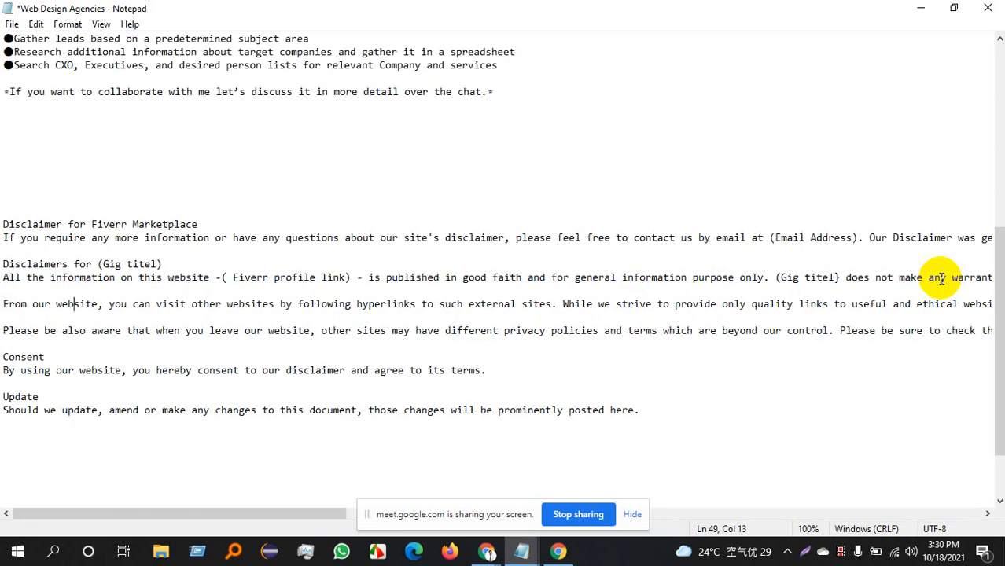
{"action": "key", "text": "Right"}
{"action": "key", "text": "Right"}
{"action": "key", "text": "Right"}
{"action": "key", "text": "Right"}
{"action": "key", "text": "Right"}
{"action": "key", "text": "Right"}
{"action": "key", "text": "Right"}
{"action": "key", "text": "Right"}
{"action": "key", "text": "Right"}
{"action": "key", "text": "Right"}
{"action": "key", "text": "Right"}
{"action": "key", "text": "Right"}
{"action": "key", "text": "Right"}
{"action": "key", "text": "Right"}
{"action": "key", "text": "Right"}
{"action": "key", "text": "Right"}
{"action": "key", "text": "Right"}
{"action": "key", "text": "Right"}
{"action": "key", "text": "Right"}
{"action": "key", "text": "Right"}
{"action": "key", "text": "Right"}
{"action": "key", "text": "Right"}
{"action": "key", "text": "Right"}
{"action": "key", "text": "Right"}
{"action": "key", "text": "Right"}
{"action": "key", "text": "Right"}
{"action": "key", "text": "Right"}
{"action": "key", "text": "Right"}
{"action": "key", "text": "Right"}
{"action": "key", "text": "Right"}
{"action": "key", "text": "Right"}
{"action": "key", "text": "Right"}
{"action": "key", "text": "Right"}
{"action": "key", "text": "Right"}
{"action": "key", "text": "Right"}
{"action": "key", "text": "Right"}
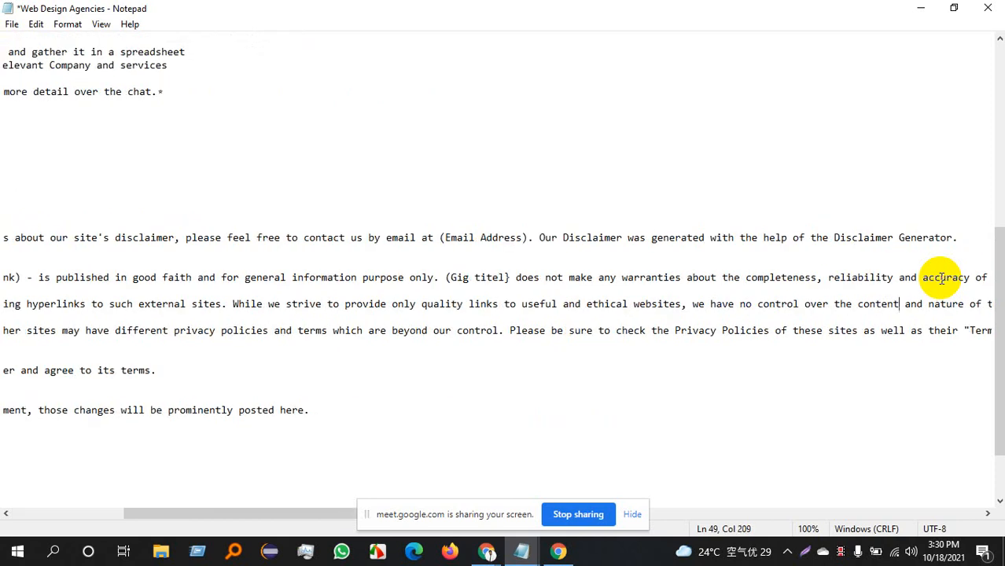
{"action": "key", "text": "Right"}
{"action": "key", "text": "Right"}
{"action": "key", "text": "Right"}
{"action": "key", "text": "Right"}
{"action": "key", "text": "Right"}
{"action": "key", "text": "Right"}
{"action": "key", "text": "Right"}
{"action": "key", "text": "Right"}
{"action": "key", "text": "Right"}
{"action": "key", "text": "Right"}
{"action": "key", "text": "Right"}
{"action": "key", "text": "Right"}
{"action": "key", "text": "Right"}
{"action": "key", "text": "Right"}
{"action": "key", "text": "Right"}
{"action": "key", "text": "Right"}
{"action": "key", "text": "Right"}
{"action": "key", "text": "Right"}
{"action": "key", "text": "Right"}
{"action": "key", "text": "Right"}
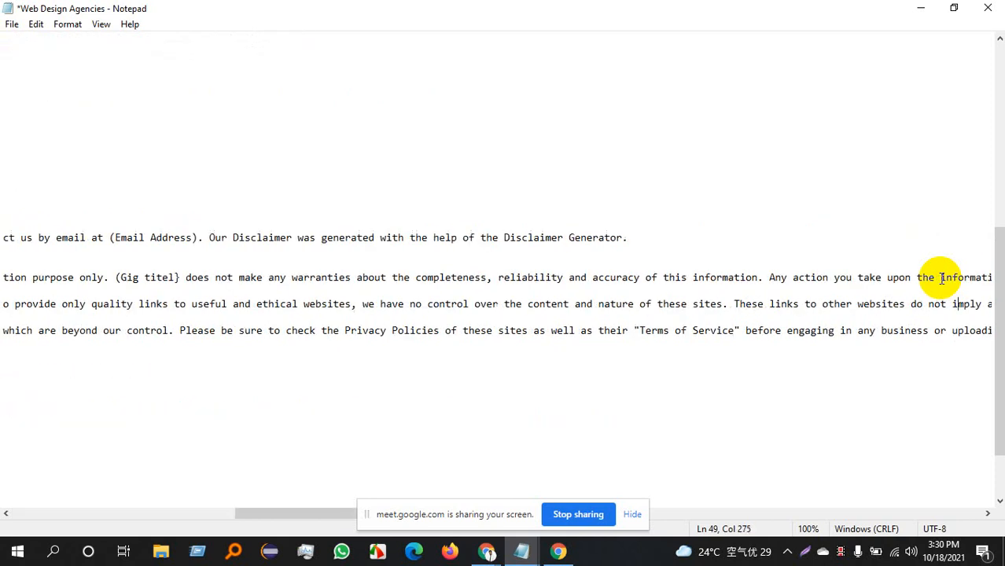
{"action": "key", "text": "Right"}
{"action": "key", "text": "Right"}
{"action": "key", "text": "Right"}
{"action": "key", "text": "Right"}
{"action": "key", "text": "Right"}
{"action": "key", "text": "Right"}
{"action": "key", "text": "Right"}
{"action": "key", "text": "Right"}
{"action": "key", "text": "Right"}
{"action": "key", "text": "Right"}
{"action": "key", "text": "Right"}
{"action": "key", "text": "Right"}
{"action": "key", "text": "Right"}
{"action": "key", "text": "Right"}
{"action": "key", "text": "Right"}
{"action": "key", "text": "Right"}
{"action": "key", "text": "Right"}
{"action": "key", "text": "Right"}
{"action": "key", "text": "Right"}
{"action": "key", "text": "Right"}
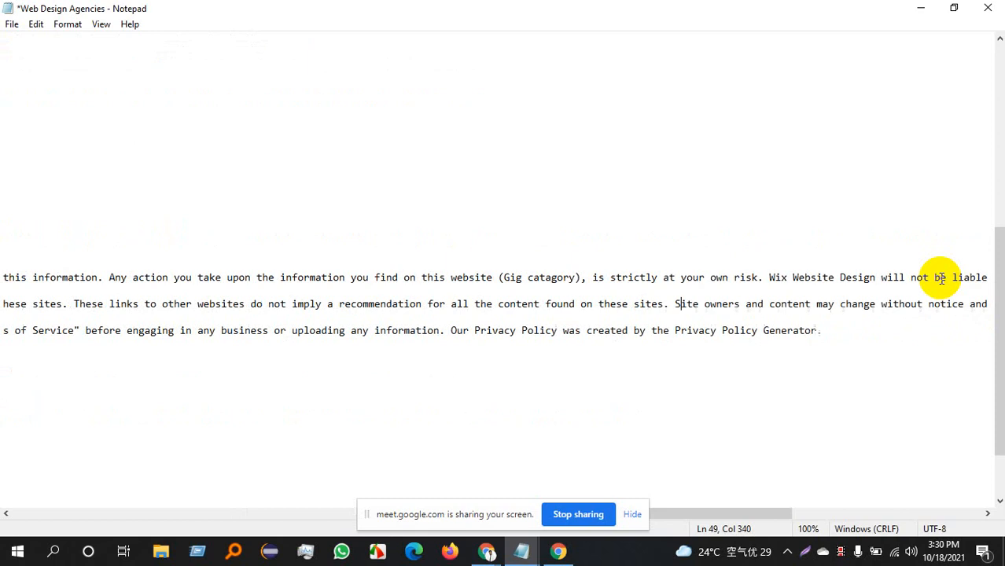
{"action": "key", "text": "Right"}
{"action": "key", "text": "Right"}
{"action": "key", "text": "Right"}
{"action": "key", "text": "Right"}
{"action": "key", "text": "Right"}
{"action": "key", "text": "Right"}
{"action": "key", "text": "Right"}
{"action": "key", "text": "Right"}
{"action": "key", "text": "Right"}
{"action": "key", "text": "Right"}
{"action": "key", "text": "Right"}
{"action": "key", "text": "Right"}
{"action": "key", "text": "Right"}
{"action": "key", "text": "Right"}
{"action": "key", "text": "Right"}
{"action": "key", "text": "Right"}
{"action": "key", "text": "Right"}
{"action": "key", "text": "Right"}
{"action": "key", "text": "Right"}
{"action": "key", "text": "Right"}
{"action": "key", "text": "Right"}
{"action": "key", "text": "Right"}
{"action": "key", "text": "Right"}
{"action": "key", "text": "Right"}
{"action": "key", "text": "Right"}
{"action": "key", "text": "Right"}
{"action": "key", "text": "Right"}
{"action": "key", "text": "Right"}
{"action": "key", "text": "Right"}
{"action": "key", "text": "Right"}
{"action": "key", "text": "Right"}
{"action": "key", "text": "Right"}
{"action": "key", "text": "Right"}
{"action": "key", "text": "Right"}
{"action": "key", "text": "Right"}
{"action": "key", "text": "Right"}
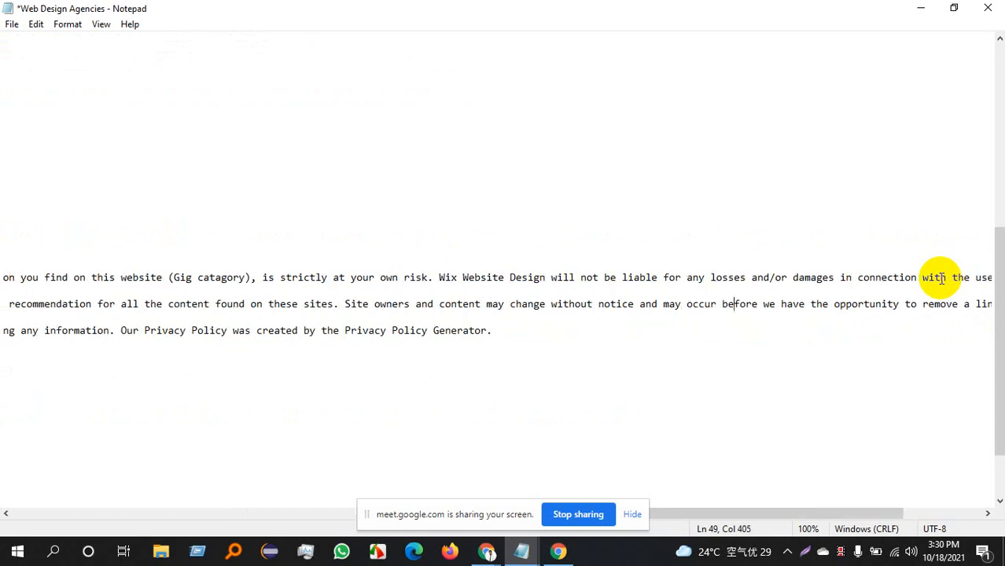
- Check the end of the "From our website" paragraph and the start of "Please be also aware" for gig-specific text
{"action": "key", "text": "Right"}
{"action": "key", "text": "Right"}
{"action": "key", "text": "Right"}
{"action": "key", "text": "Right"}
{"action": "key", "text": "Right"}
{"action": "key", "text": "Right"}
{"action": "key", "text": "Right"}
{"action": "key", "text": "Right"}
{"action": "key", "text": "Right"}
{"action": "key", "text": "Right"}
{"action": "key", "text": "Right"}
{"action": "key", "text": "Right"}
{"action": "key", "text": "Right"}
{"action": "key", "text": "Right"}
{"action": "key", "text": "Right"}
{"action": "key", "text": "Right"}
{"action": "key", "text": "Right"}
{"action": "key", "text": "Right"}
{"action": "key", "text": "Right"}
{"action": "key", "text": "Right"}
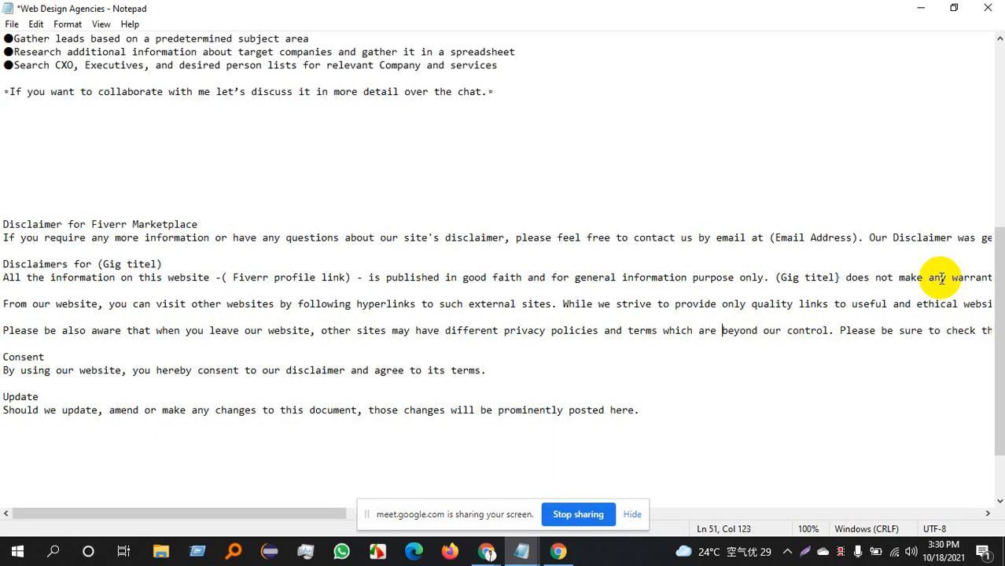
- Read through the "Please be also aware" paragraph up to the Privacy Policy sentence for text that needs a placeholder
{"action": "key", "text": "Right"}
{"action": "key", "text": "Right"}
{"action": "key", "text": "Right"}
{"action": "key", "text": "Right"}
{"action": "key", "text": "Right"}
{"action": "key", "text": "Right"}
{"action": "key", "text": "Right"}
{"action": "key", "text": "Right"}
{"action": "key", "text": "Right"}
{"action": "key", "text": "Right"}
{"action": "key", "text": "Right"}
{"action": "key", "text": "Right"}
{"action": "key", "text": "Right"}
{"action": "key", "text": "Right"}
{"action": "key", "text": "Right"}
{"action": "key", "text": "Right"}
{"action": "key", "text": "Right"}
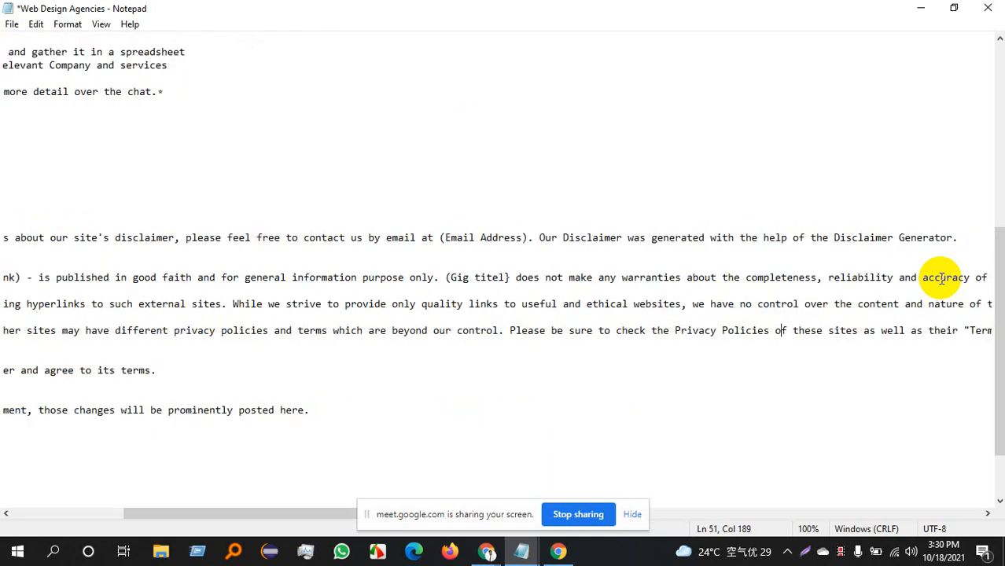
{"action": "key", "text": "Right"}
{"action": "key", "text": "Right"}
{"action": "key", "text": "Right"}
{"action": "key", "text": "Right"}
{"action": "key", "text": "Right"}
{"action": "key", "text": "Right"}
{"action": "key", "text": "Right"}
{"action": "key", "text": "Right"}
{"action": "key", "text": "Right"}
{"action": "key", "text": "Right"}
{"action": "key", "text": "Right"}
{"action": "key", "text": "Right"}
{"action": "key", "text": "Right"}
{"action": "key", "text": "Right"}
{"action": "key", "text": "Right"}
{"action": "key", "text": "Right"}
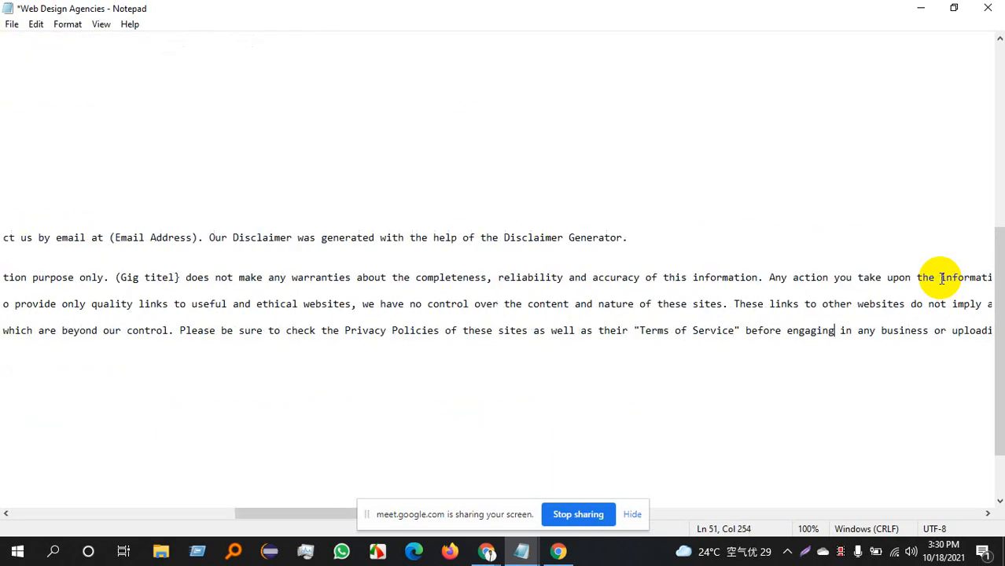
{"action": "key", "text": "Right"}
{"action": "key", "text": "Right"}
{"action": "key", "text": "Right"}
{"action": "key", "text": "Right"}
{"action": "key", "text": "Right"}
{"action": "key", "text": "Right"}
{"action": "key", "text": "Right"}
{"action": "key", "text": "Right"}
{"action": "key", "text": "Right"}
{"action": "key", "text": "Right"}
{"action": "key", "text": "Right"}
{"action": "key", "text": "Right"}
{"action": "key", "text": "Right"}
{"action": "key", "text": "Right"}
{"action": "key", "text": "Right"}
{"action": "key", "text": "Right"}
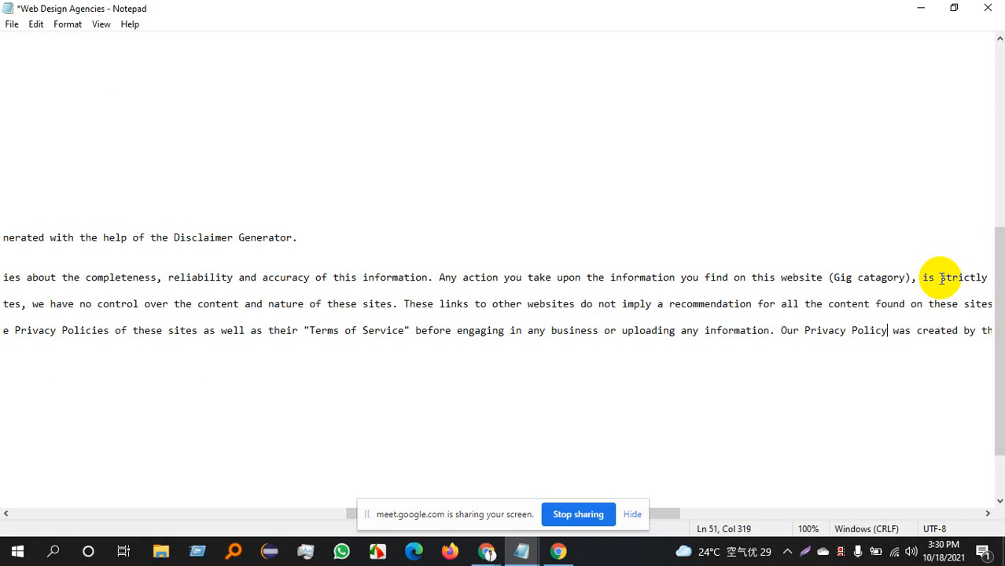
- Check the closing Privacy Policy sentence and the Consent section of the disclaimer for gig-specific text
{"action": "key", "text": "Right"}
{"action": "key", "text": "Right"}
{"action": "key", "text": "Right"}
{"action": "key", "text": "Right"}
{"action": "key", "text": "Right"}
{"action": "key", "text": "Right"}
{"action": "key", "text": "Right"}
{"action": "key", "text": "Right"}
{"action": "key", "text": "Right"}
{"action": "key", "text": "Right"}
{"action": "key", "text": "Right"}
{"action": "key", "text": "Right"}
{"action": "key", "text": "Right"}
{"action": "key", "text": "Right"}
{"action": "key", "text": "Right"}
{"action": "key", "text": "Right"}
{"action": "key", "text": "Right"}
{"action": "key", "text": "Right"}
{"action": "key", "text": "Right"}
{"action": "key", "text": "Right"}
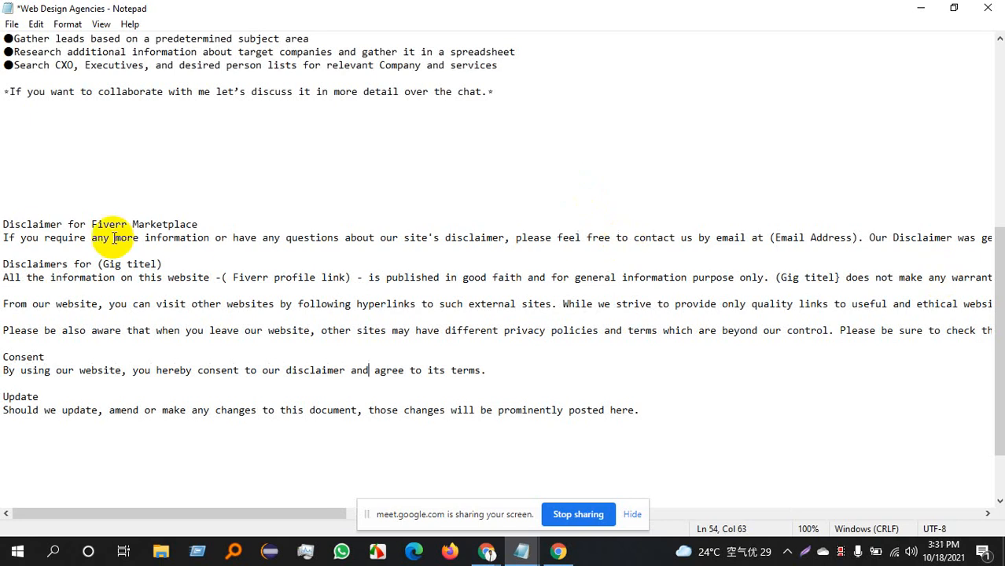
- Cut the disclaimer from its title through the "Please be also aware" paragraph and undo the removal
{"action": "left_click_drag", "start_coordinate": [5, 226], "coordinate": [950, 347]}
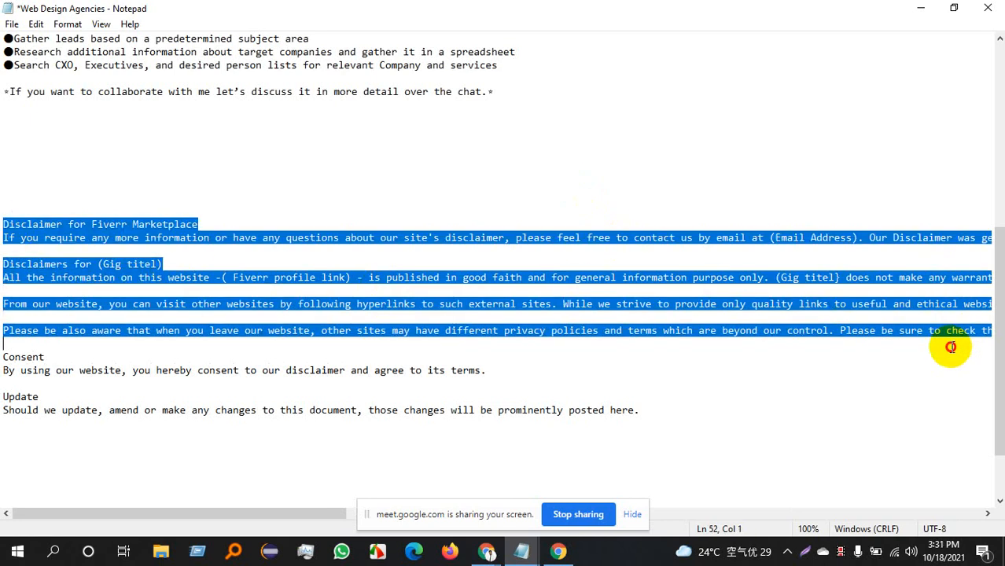
{"action": "key", "text": "BackSpace"}
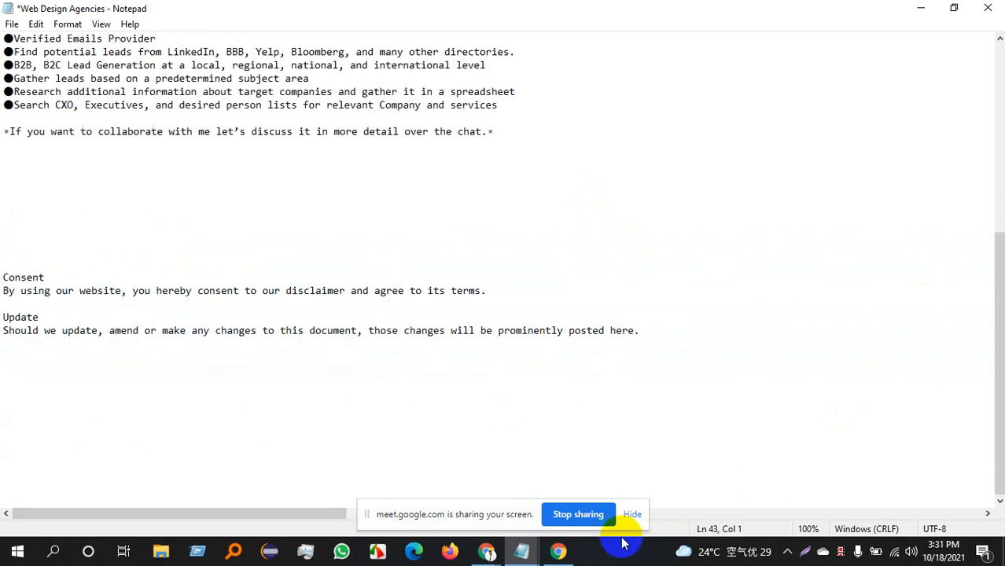
{"action": "key", "text": "ctrl+z"}
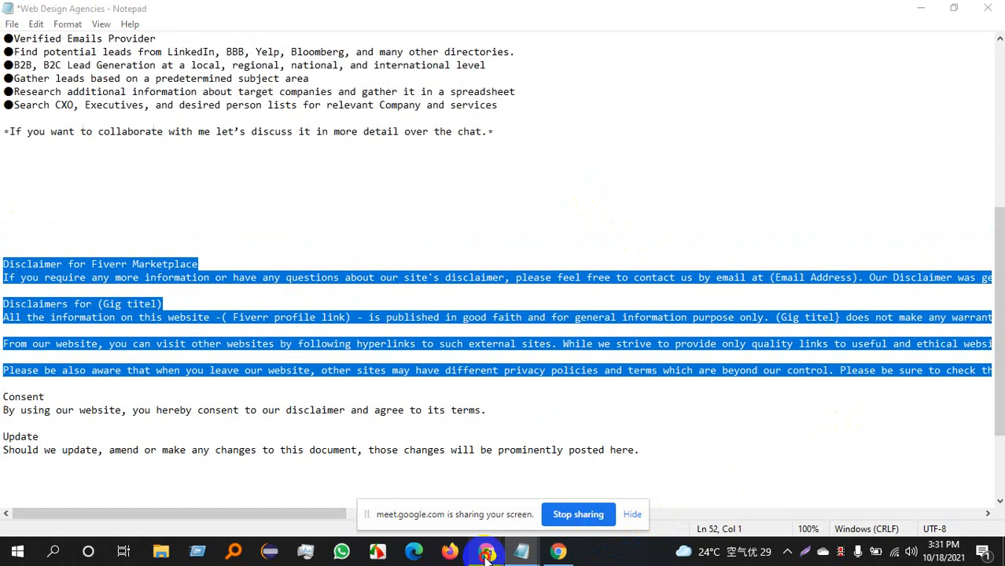
- Try to paste the disclaimer as an in-call chat message in Google Meet, and clear the message box
{"action": "key", "text": "alt+Tab"}
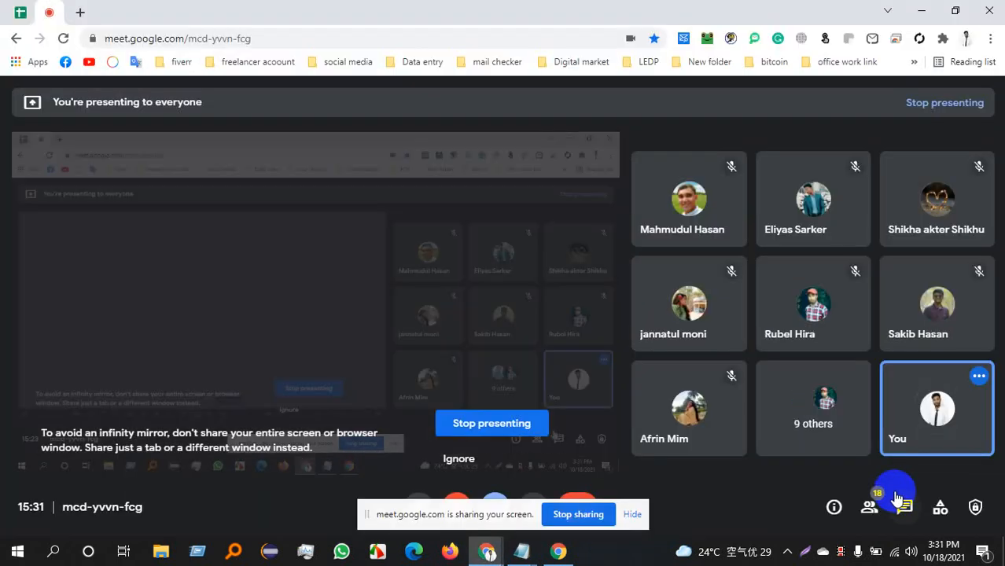
{"action": "left_click", "coordinate": [904, 507]}
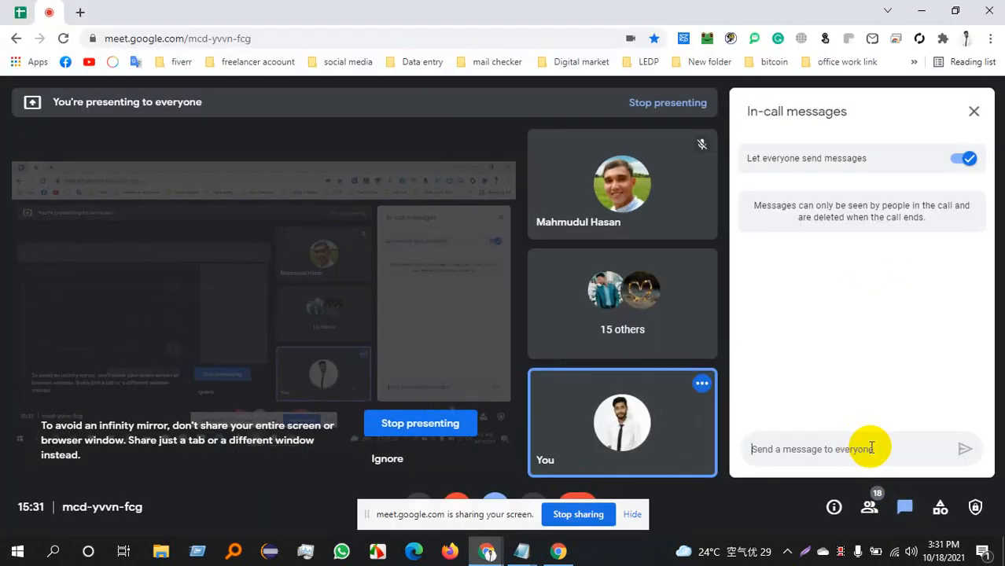
{"action": "key", "text": "ctrl+v"}
{"action": "scroll", "coordinate": [921, 464], "scroll_direction": "down", "scroll_amount": 1}
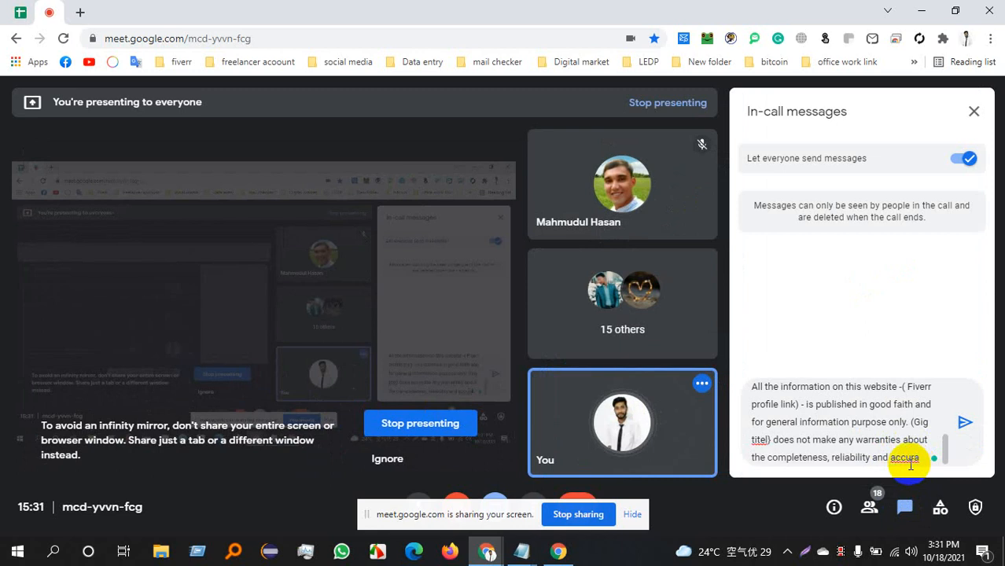
{"action": "double_click", "coordinate": [912, 458]}
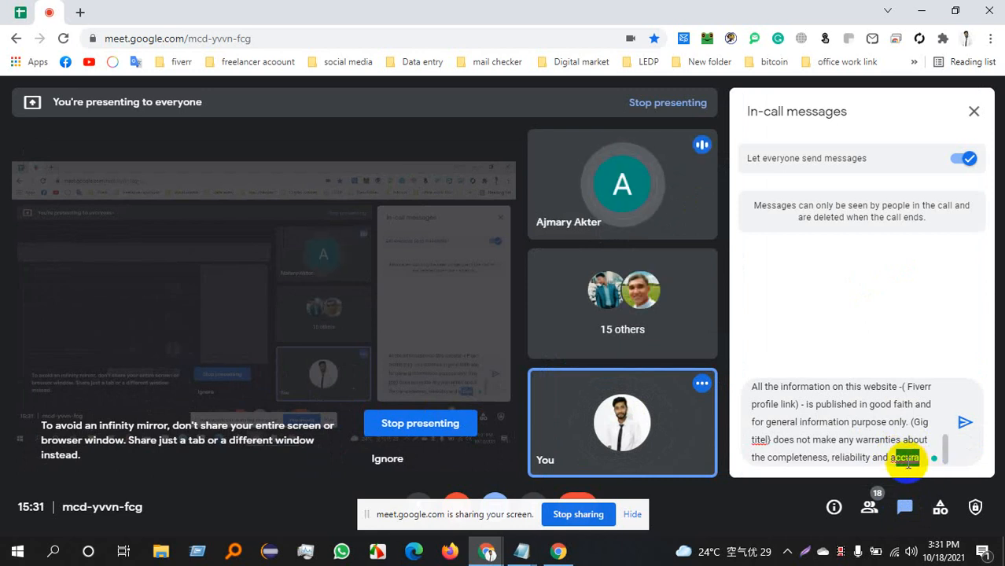
{"action": "key", "text": "ctrl+a"}
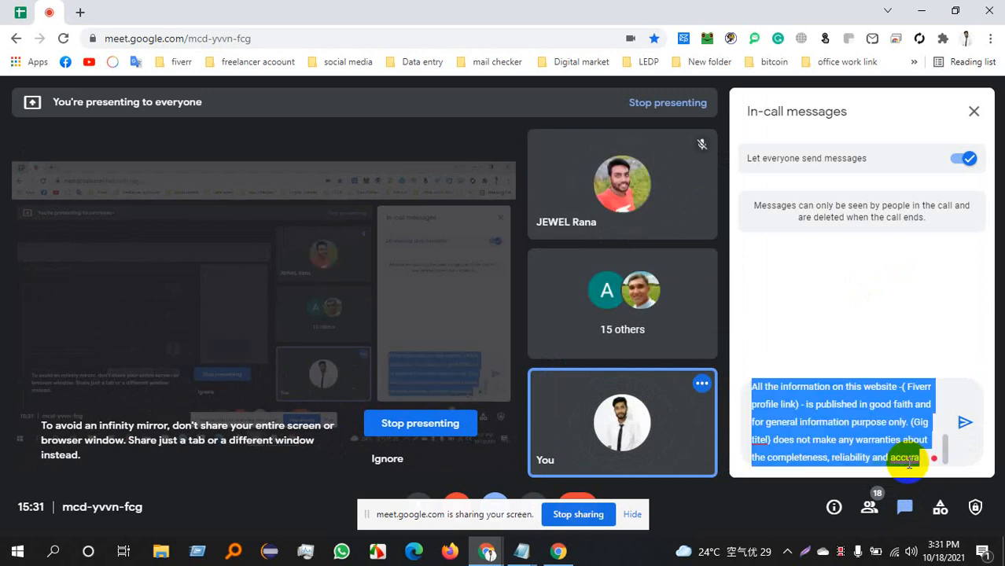
{"action": "key", "text": "ctrl+v"}
{"action": "left_click_drag", "start_coordinate": [885, 442], "coordinate": [743, 383]}
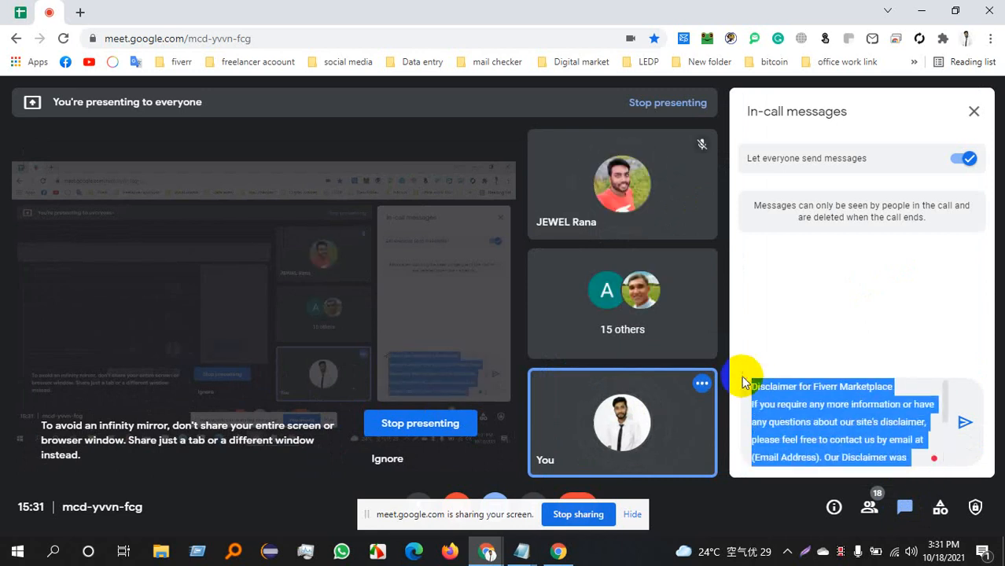
{"action": "key", "text": "BackSpace"}
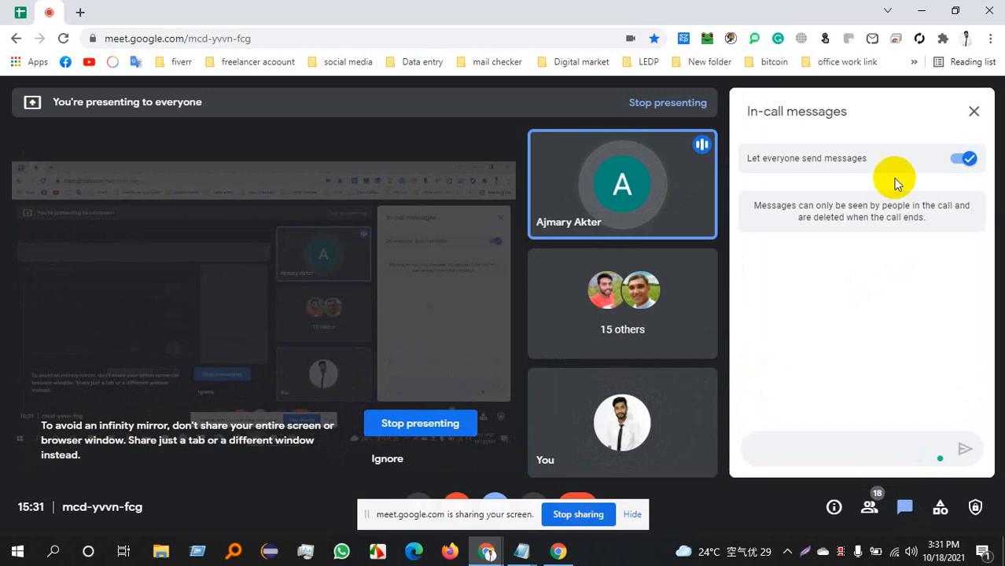
- In Notepad, cut the full disclaimer from "Disclaimer for Fiverr Marketplace" through the Update section and minimize the window
{"action": "mouse_move", "coordinate": [521, 550]}
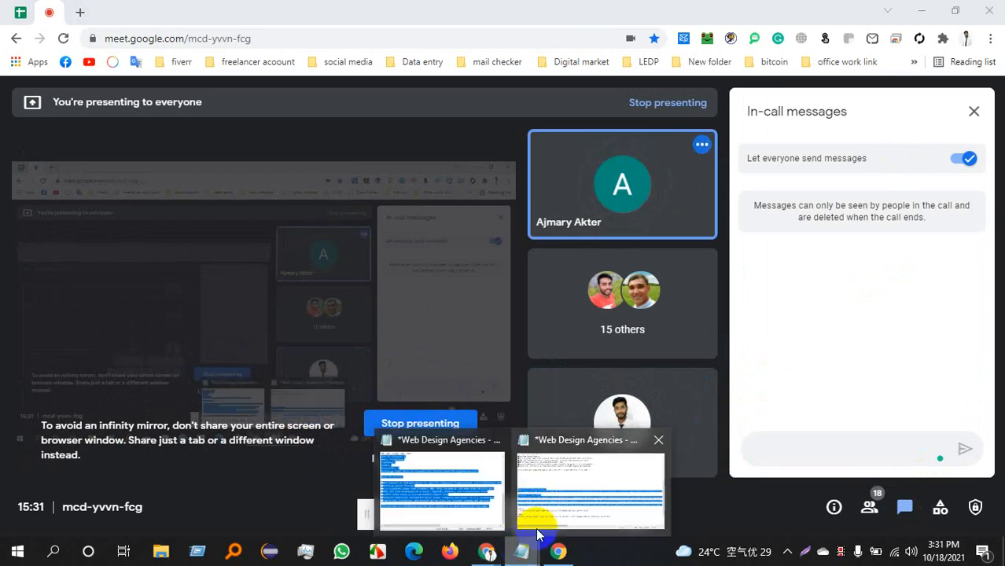
{"action": "left_click", "coordinate": [556, 496]}
{"action": "scroll", "coordinate": [577, 383], "scroll_direction": "down", "scroll_amount": 2}
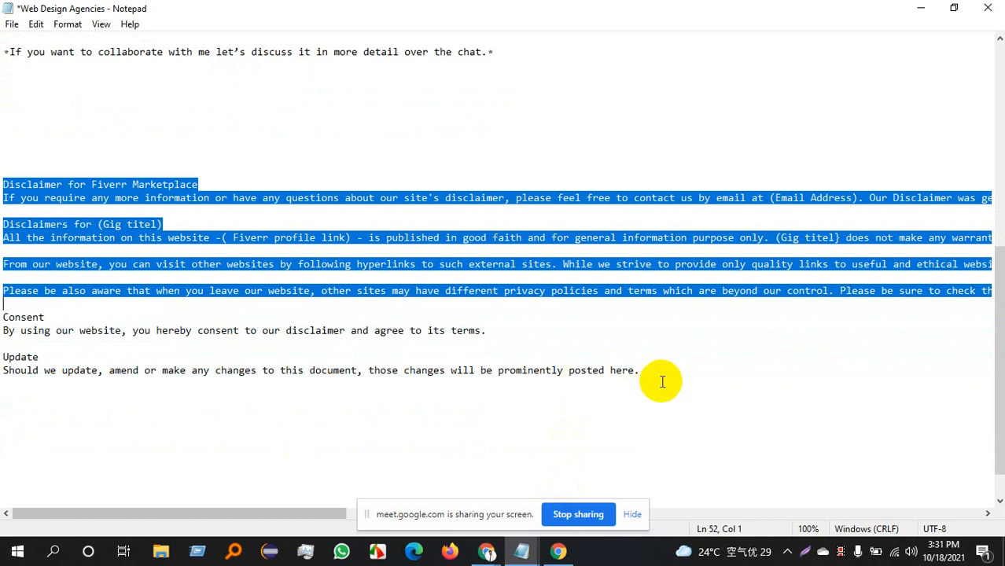
{"action": "left_click_drag", "start_coordinate": [662, 381], "coordinate": [5, 183]}
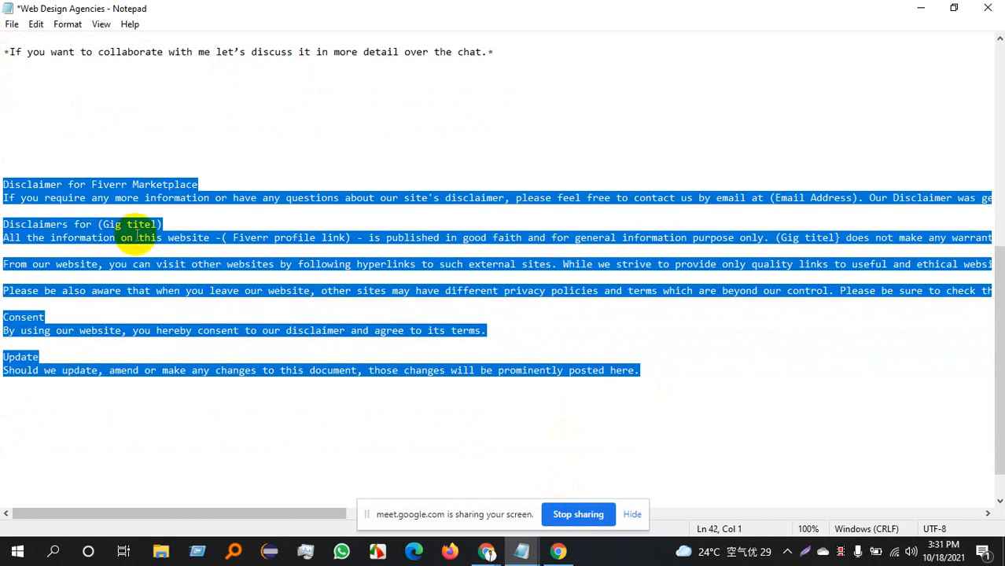
{"action": "key", "text": "Delete"}
{"action": "left_click", "coordinate": [920, 8]}
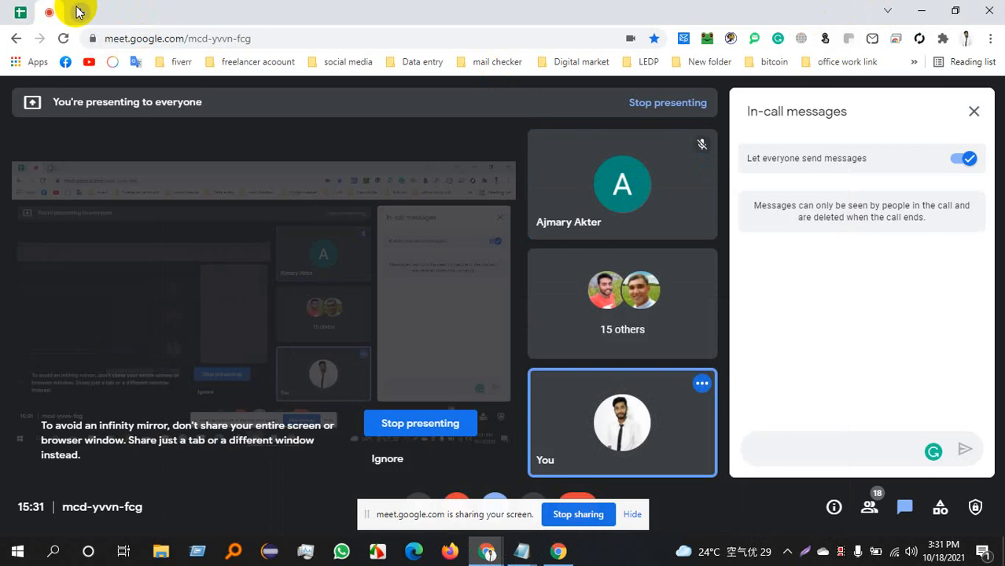
- Open a new browser tab and switch it to the first alternate Google account in the account list
{"action": "left_click", "coordinate": [77, 11]}
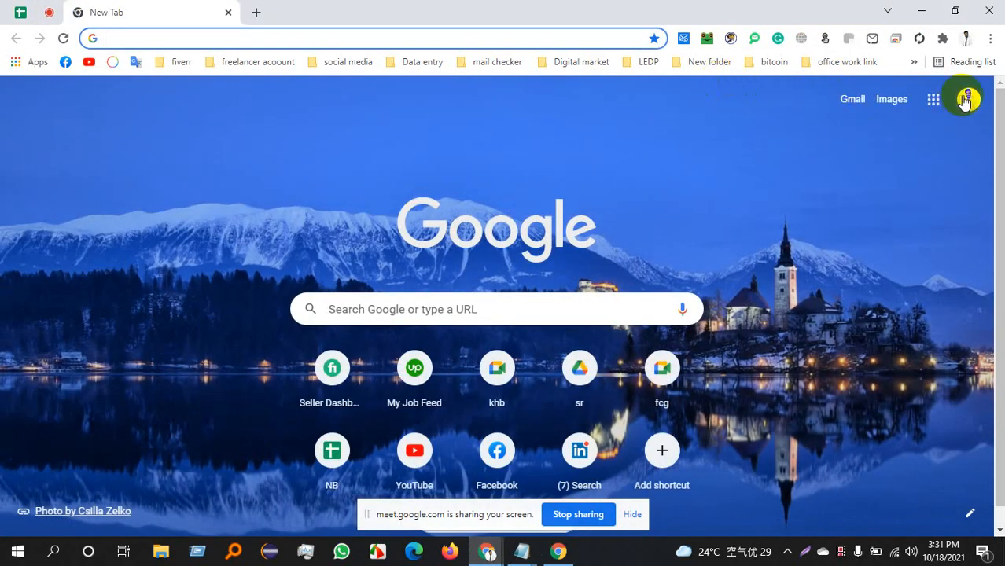
{"action": "left_click", "coordinate": [967, 100]}
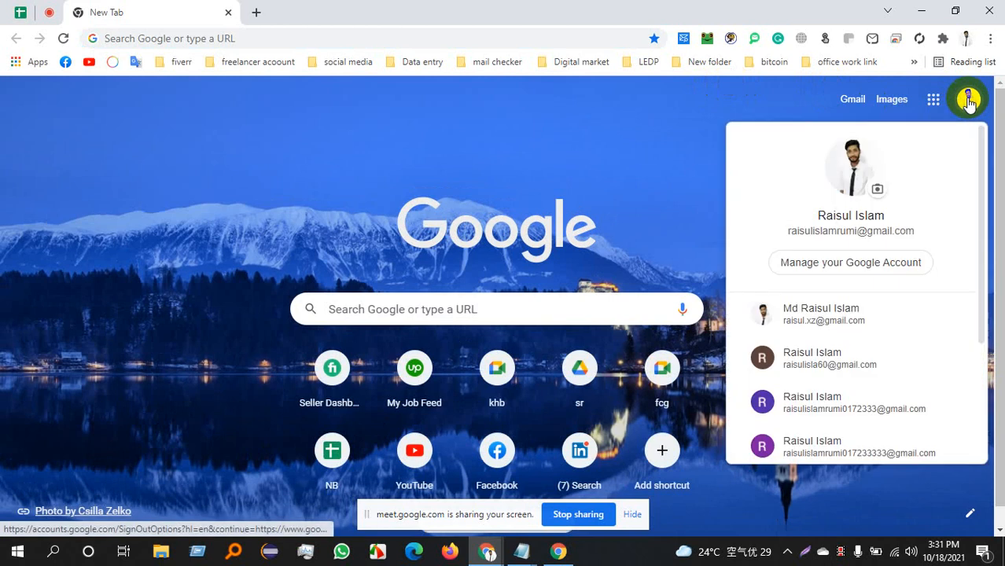
{"action": "left_click", "coordinate": [832, 315]}
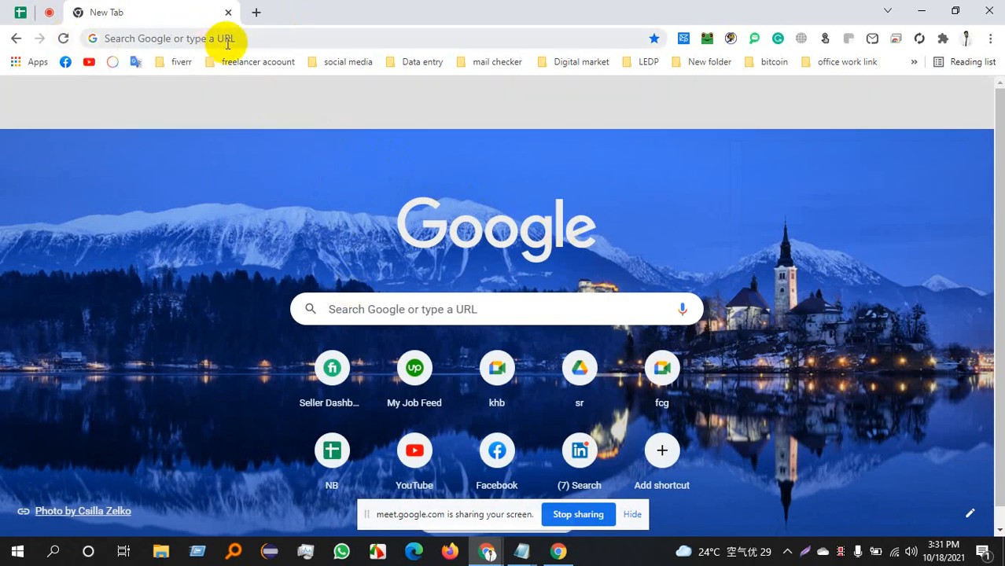
{"action": "left_click", "coordinate": [412, 39]}
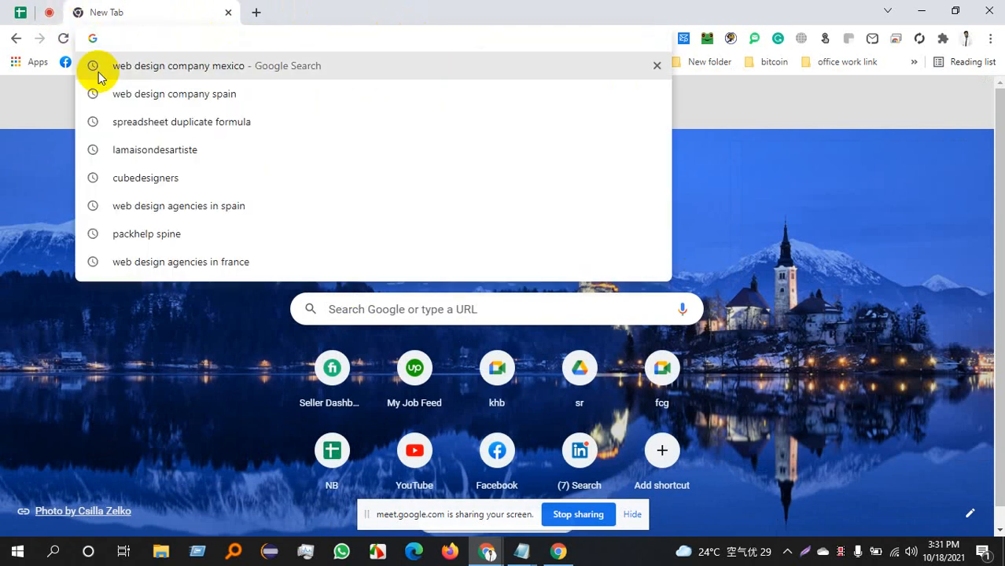
{"action": "left_click", "coordinate": [49, 12]}
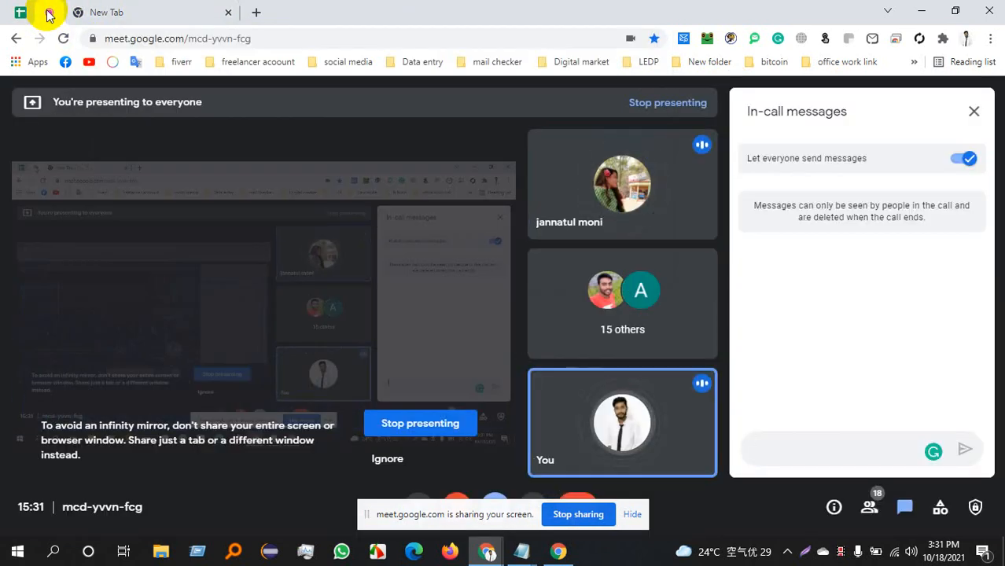
{"action": "left_click", "coordinate": [197, 11]}
{"action": "left_click", "coordinate": [63, 38]}
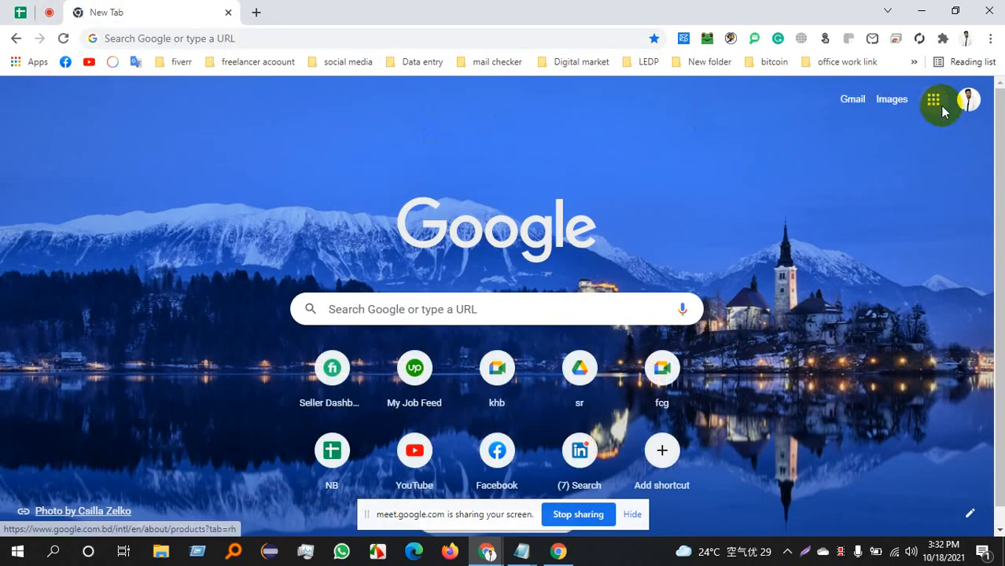
{"action": "left_click", "coordinate": [967, 102]}
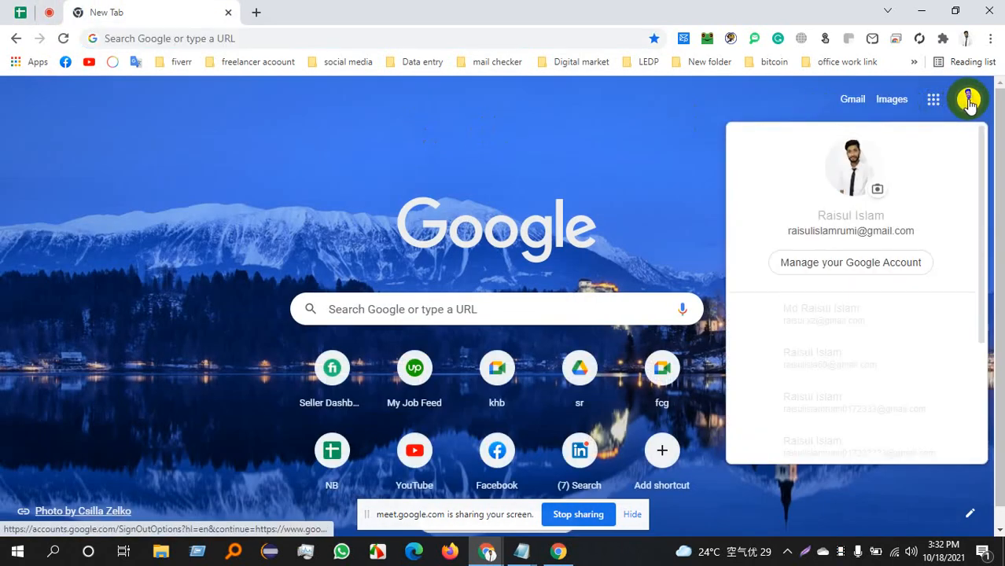
{"action": "left_click", "coordinate": [858, 315]}
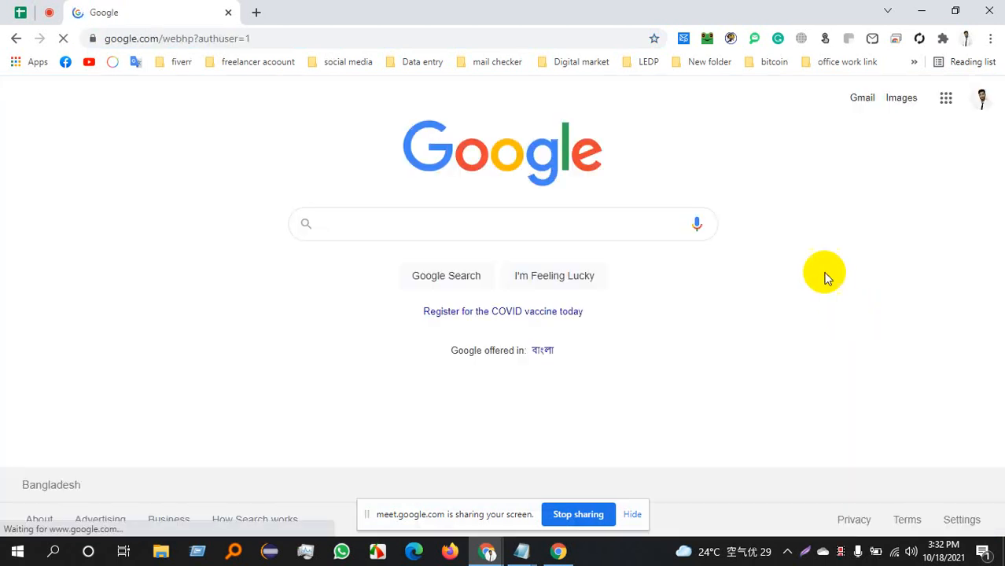
- Open Google Classroom from the Google apps for the selected account
{"action": "left_click", "coordinate": [947, 102]}
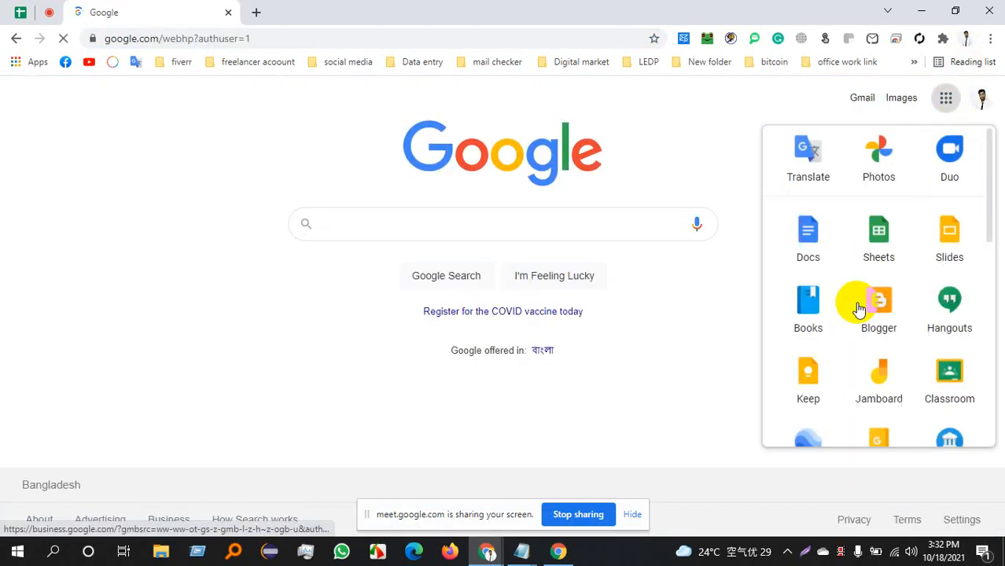
{"action": "scroll", "coordinate": [896, 330], "scroll_direction": "up", "scroll_amount": 3}
{"action": "scroll", "coordinate": [944, 330], "scroll_direction": "down", "scroll_amount": 4}
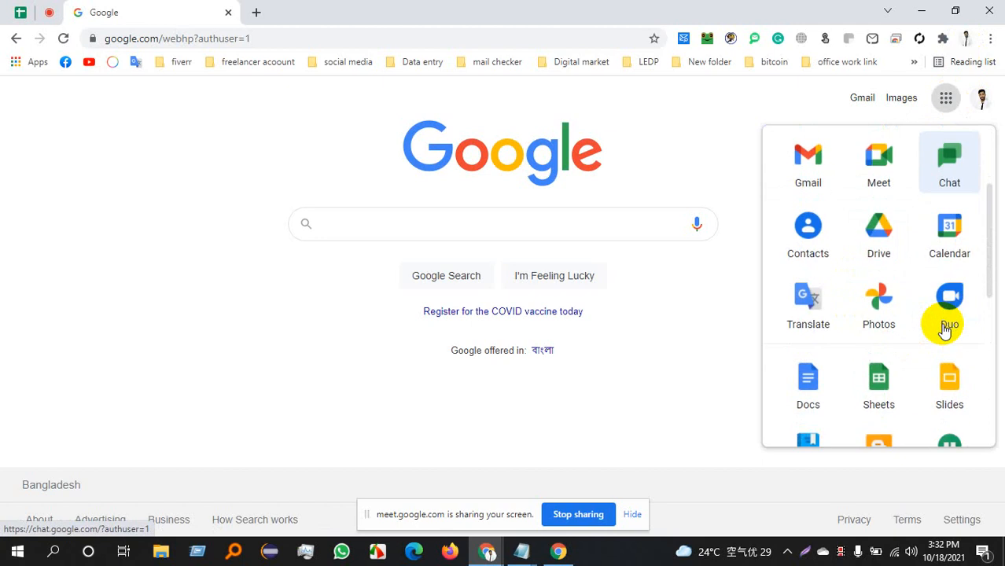
{"action": "left_click", "coordinate": [945, 375]}
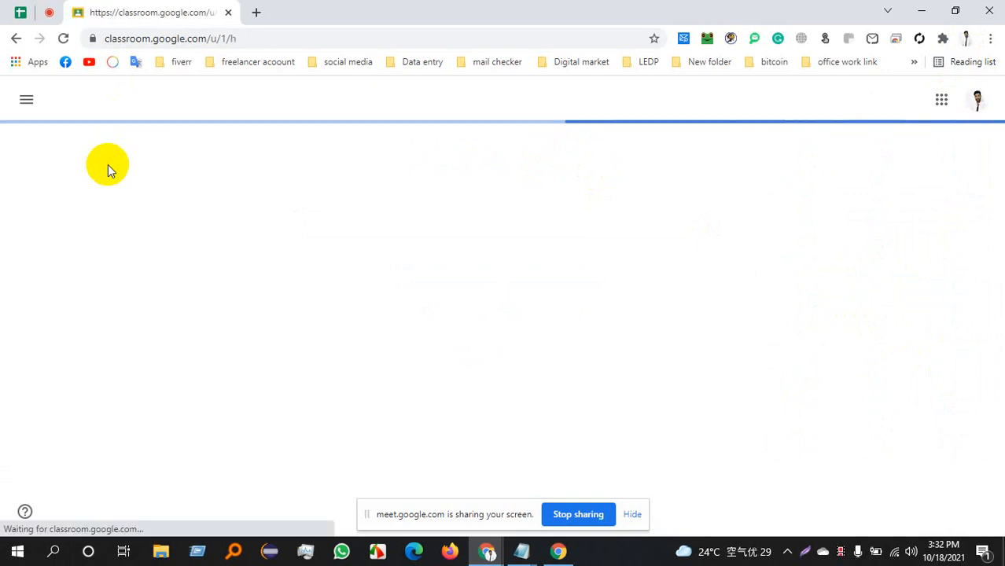
{"action": "left_click", "coordinate": [157, 225]}
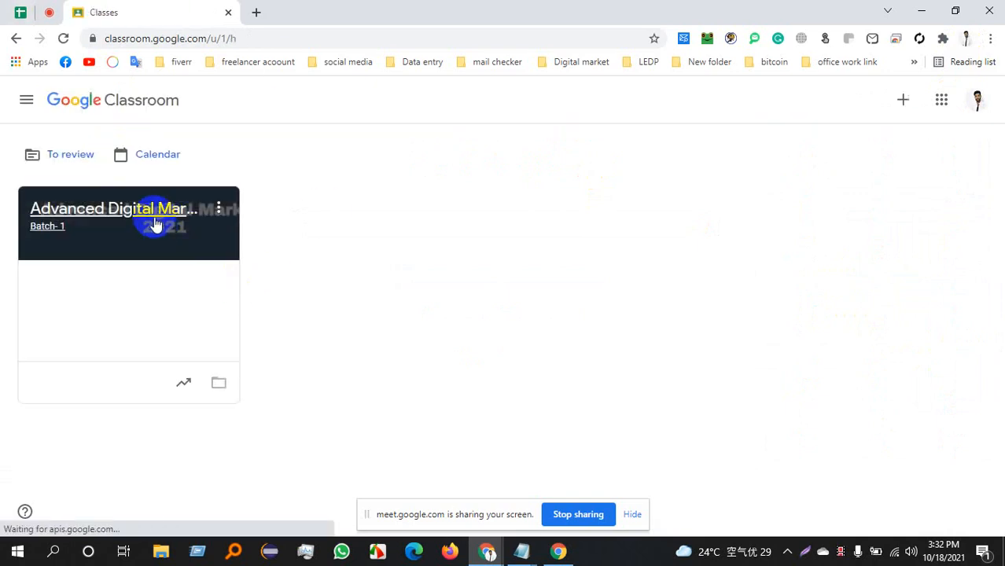
- Try opening Classroom with the second-to-last Google account in the list, and close its tab
{"action": "left_click", "coordinate": [974, 103]}
{"action": "scroll", "coordinate": [923, 202], "scroll_direction": "down", "scroll_amount": 3}
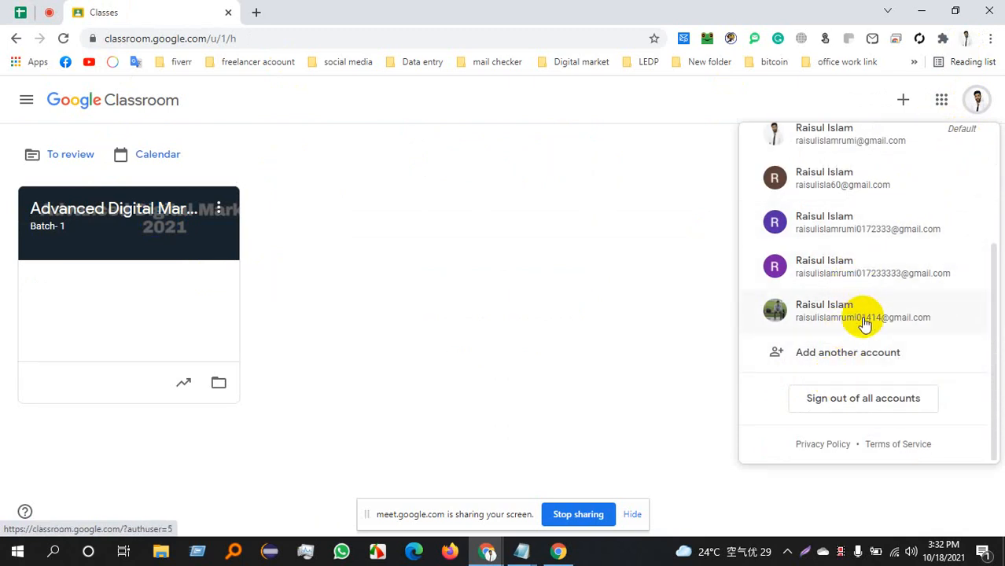
{"action": "left_click", "coordinate": [857, 271]}
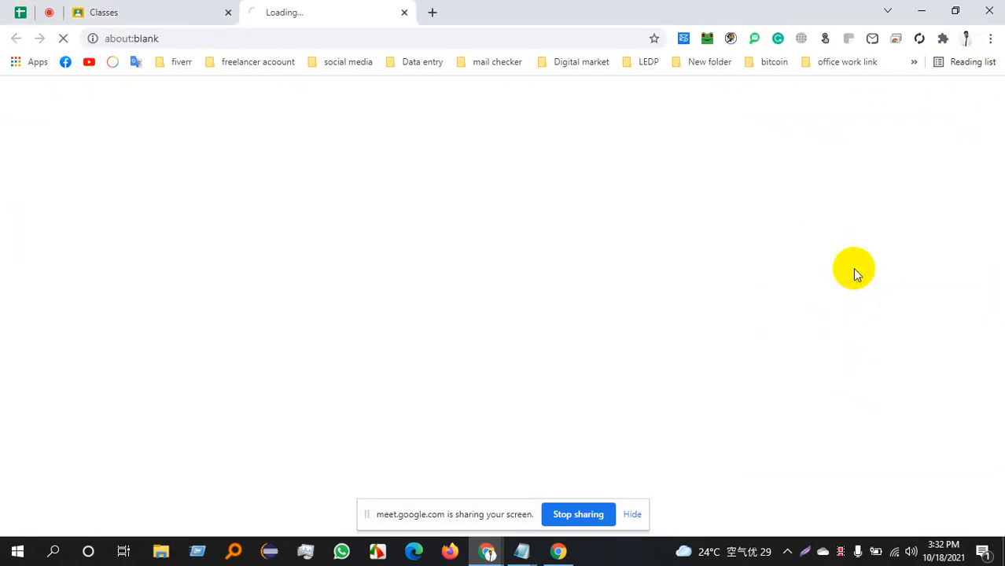
{"action": "left_click", "coordinate": [212, 10]}
{"action": "left_click", "coordinate": [287, 9]}
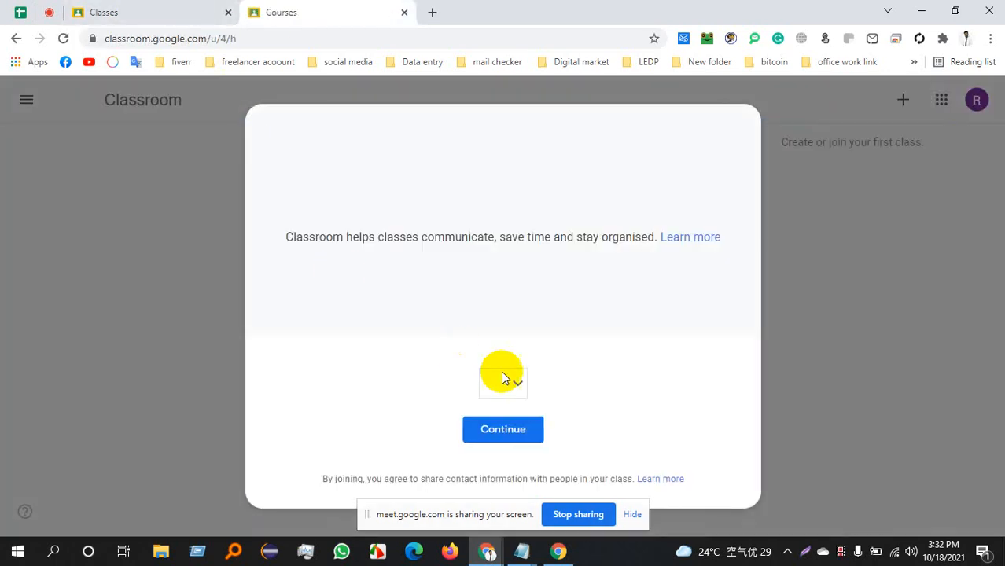
{"action": "left_click", "coordinate": [405, 13]}
- Switch Classroom to the third-to-last Google account in the list and open the Digital Marketing (NB+JG-01) class
{"action": "left_click", "coordinate": [977, 101]}
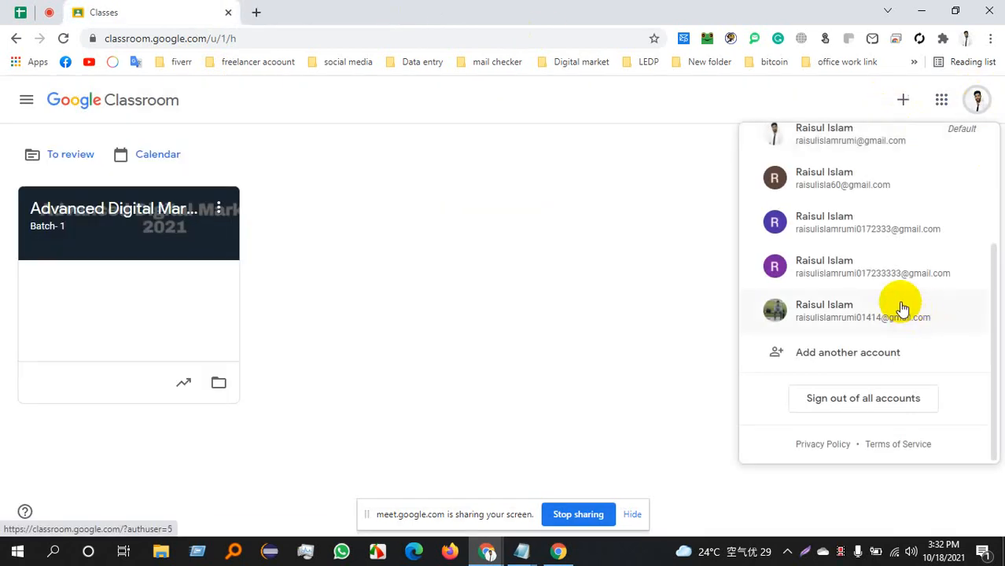
{"action": "left_click", "coordinate": [875, 228]}
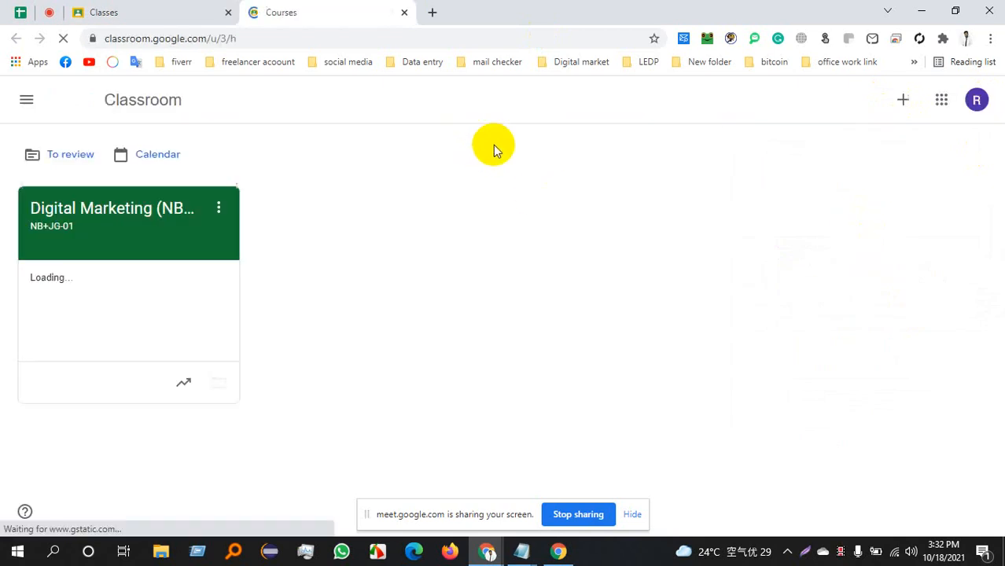
{"action": "left_click", "coordinate": [132, 207]}
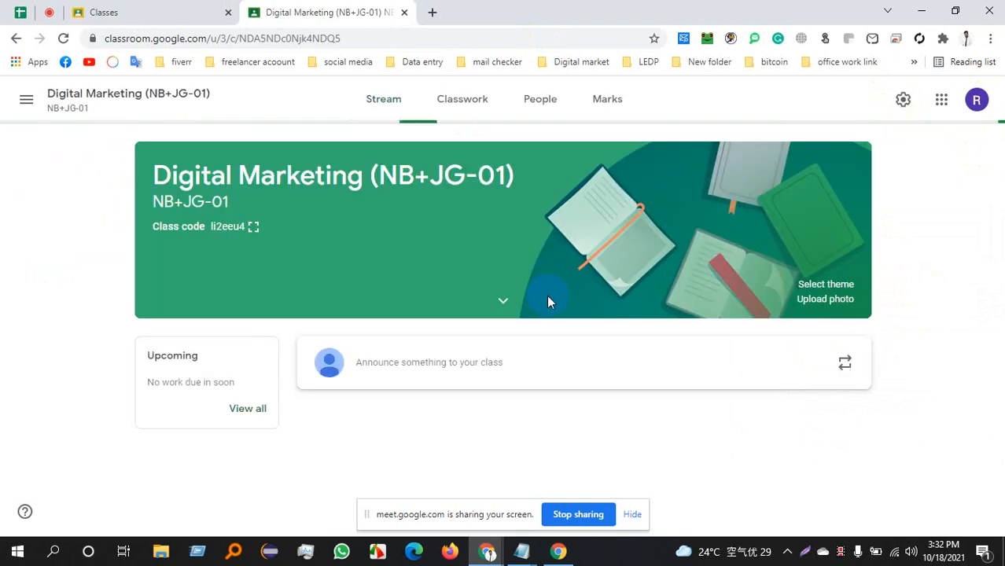
- Paste the cut disclaimer template into a new class announcement, dismiss the tip about moving posts, and post it to the stream
{"action": "scroll", "coordinate": [530, 315], "scroll_direction": "down", "scroll_amount": 1}
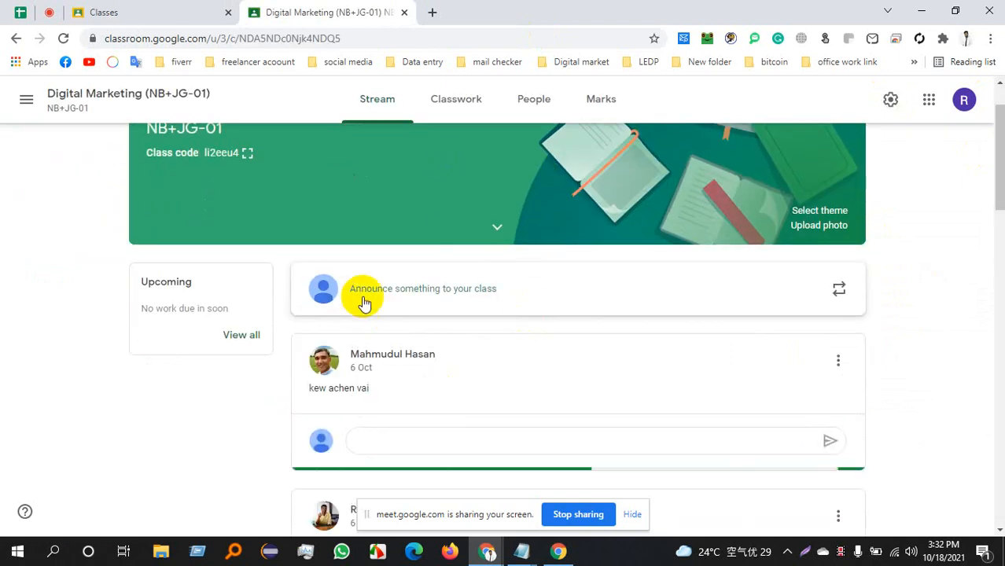
{"action": "scroll", "coordinate": [377, 287], "scroll_direction": "down", "scroll_amount": 1}
{"action": "left_click", "coordinate": [407, 246]}
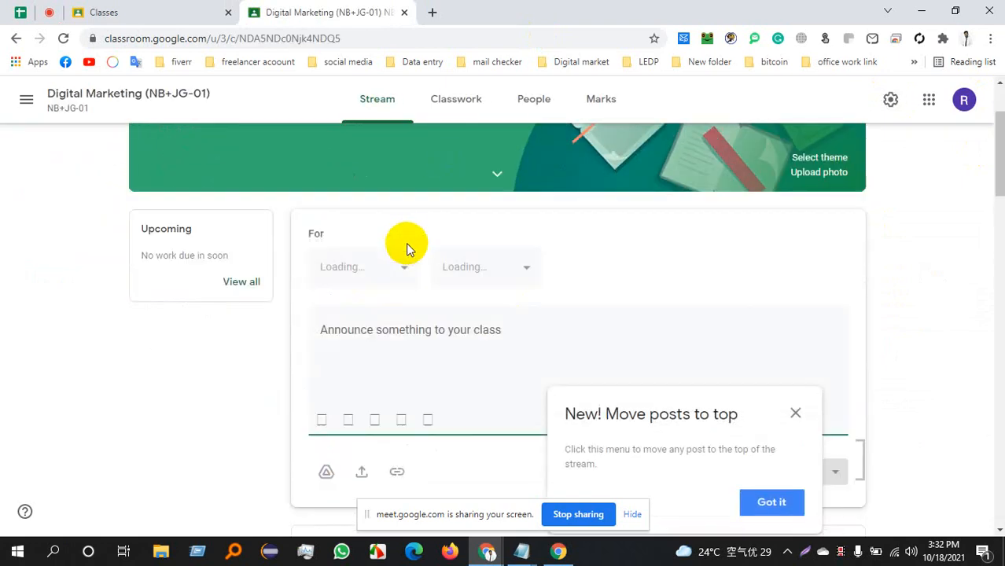
{"action": "scroll", "coordinate": [440, 322], "scroll_direction": "down", "scroll_amount": 5}
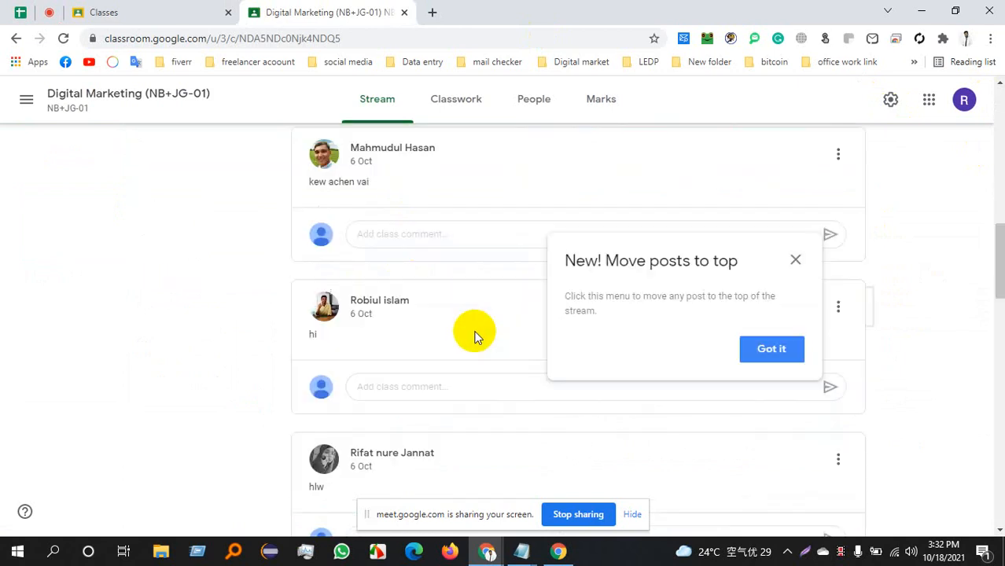
{"action": "left_click", "coordinate": [767, 349]}
{"action": "scroll", "coordinate": [553, 334], "scroll_direction": "up", "scroll_amount": 4}
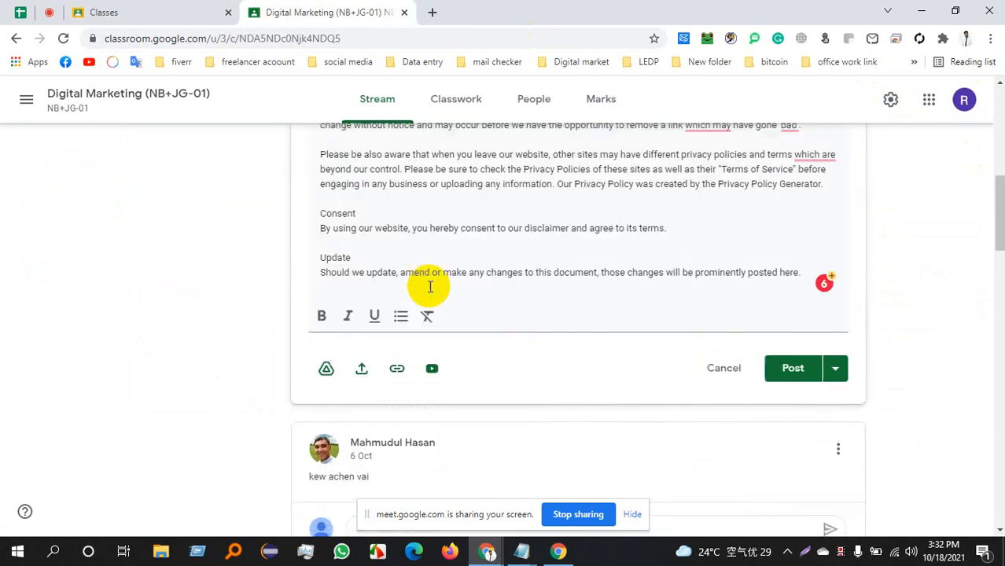
{"action": "left_click", "coordinate": [800, 374]}
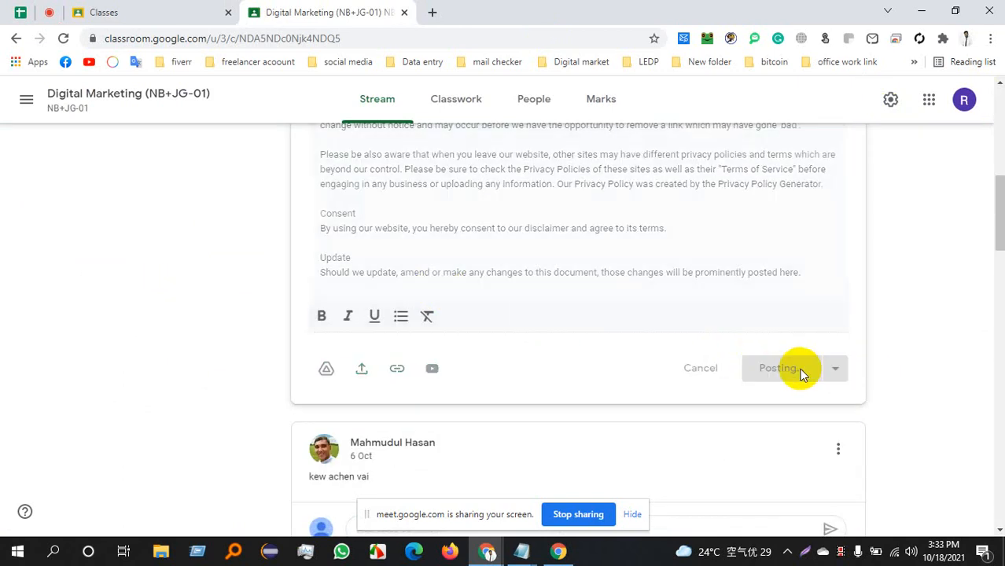
- Look over the posted disclaimer, close both Classroom tabs and hide the screen-sharing notice
{"action": "scroll", "coordinate": [519, 350], "scroll_direction": "down", "scroll_amount": 3}
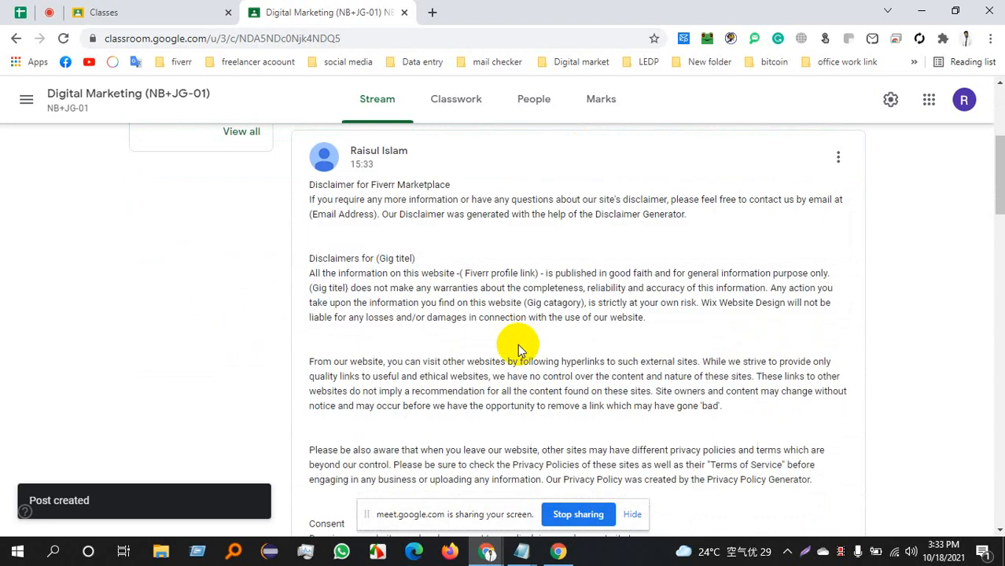
{"action": "scroll", "coordinate": [518, 350], "scroll_direction": "down", "scroll_amount": 3}
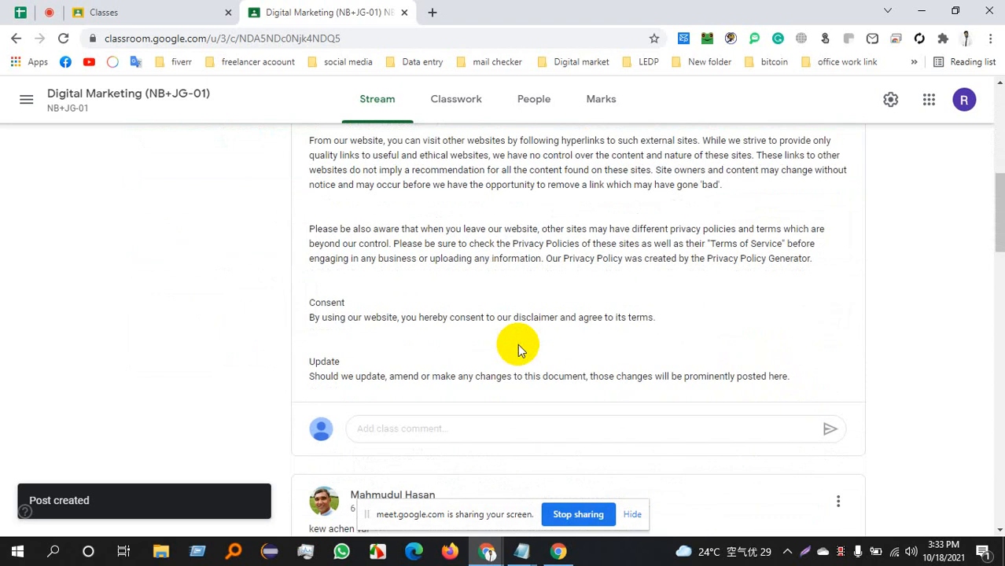
{"action": "left_click", "coordinate": [404, 12]}
{"action": "left_click", "coordinate": [228, 13]}
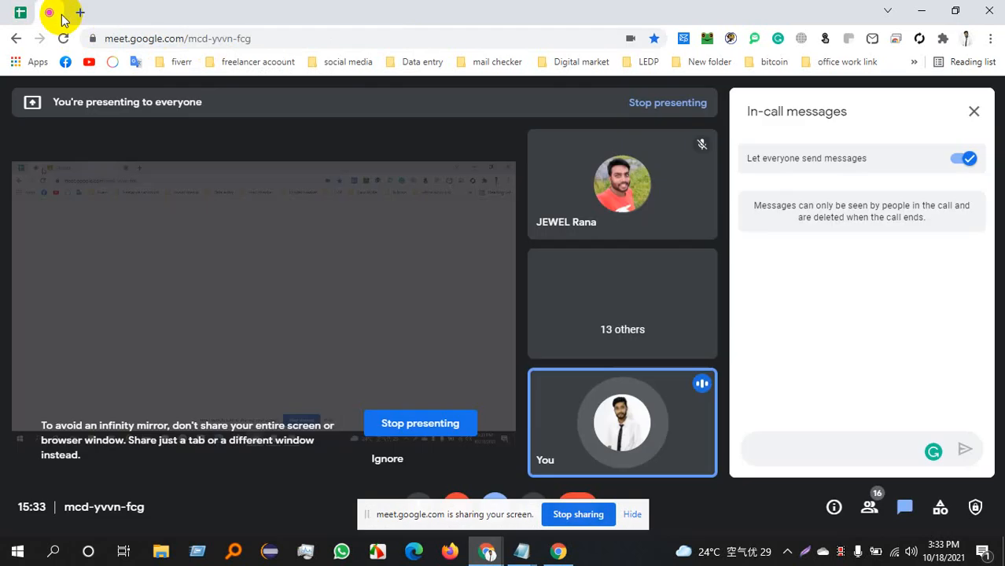
{"action": "left_click", "coordinate": [632, 514]}
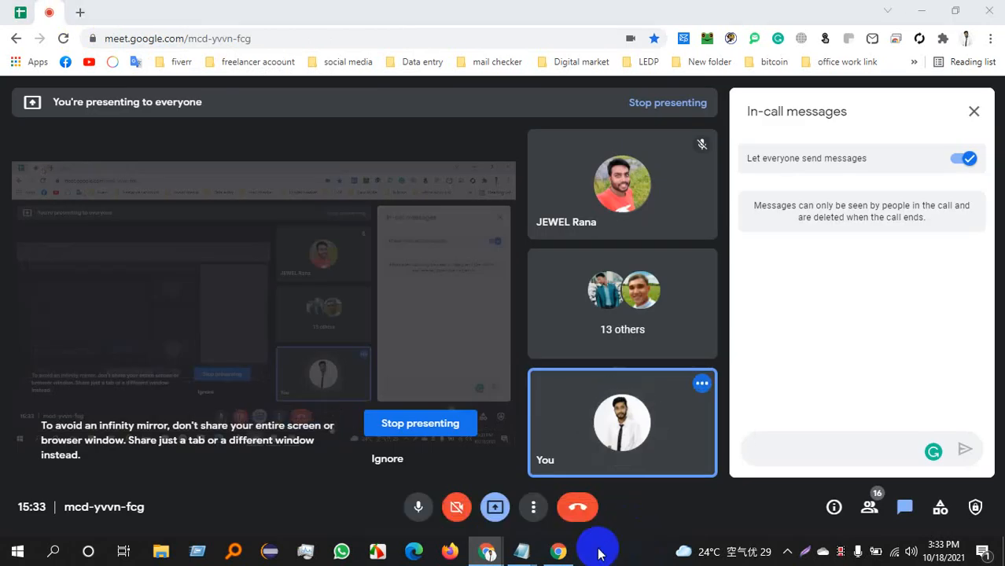
- Switch to the Chrome window with the Fiverr gig's Gallery page and go to its Images section
{"action": "left_click", "coordinate": [558, 553]}
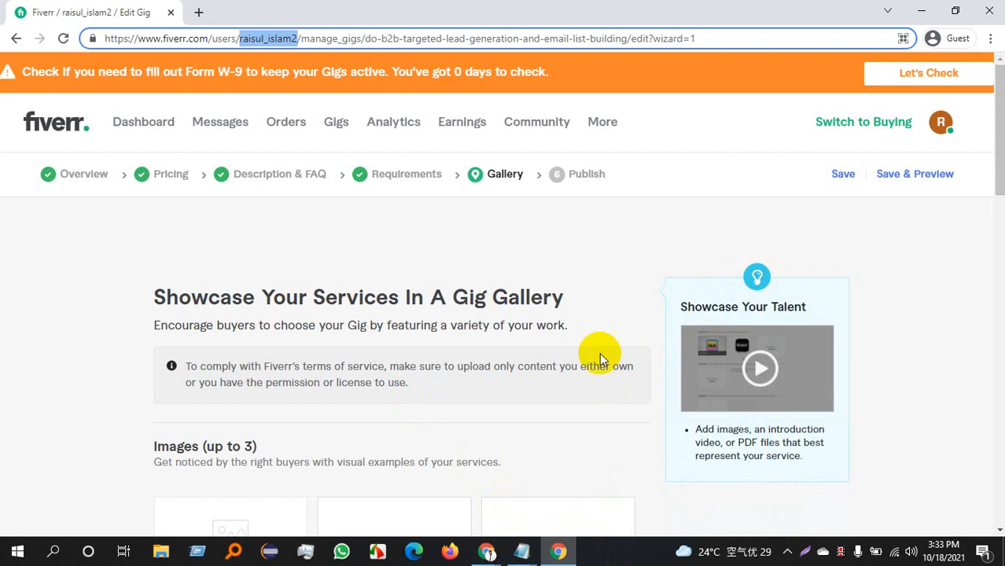
{"action": "scroll", "coordinate": [599, 357], "scroll_direction": "down", "scroll_amount": 2}
{"action": "left_click", "coordinate": [525, 550]}
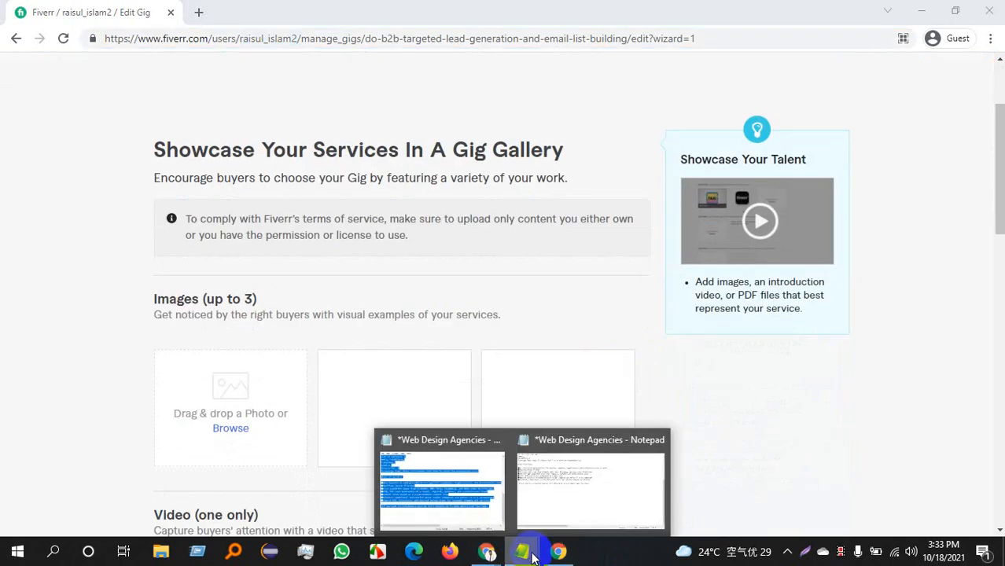
{"action": "left_click", "coordinate": [494, 507]}
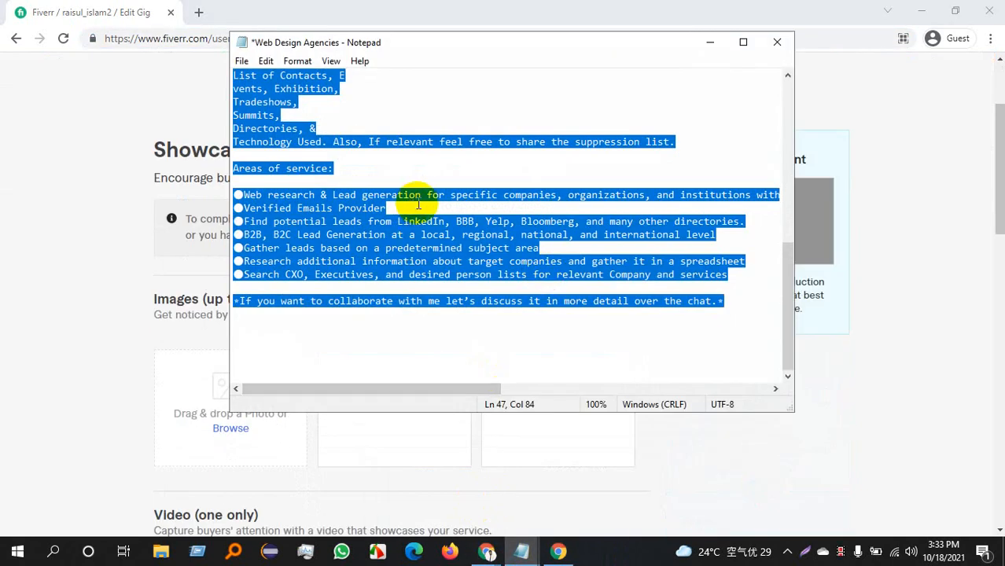
{"action": "left_click", "coordinate": [704, 43]}
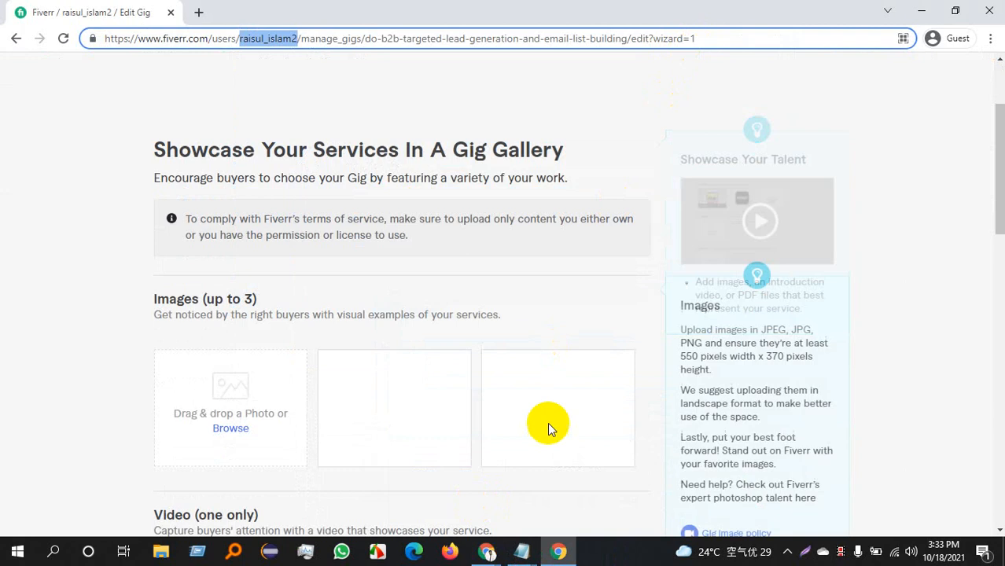
{"action": "scroll", "coordinate": [397, 397], "scroll_direction": "down", "scroll_amount": 2}
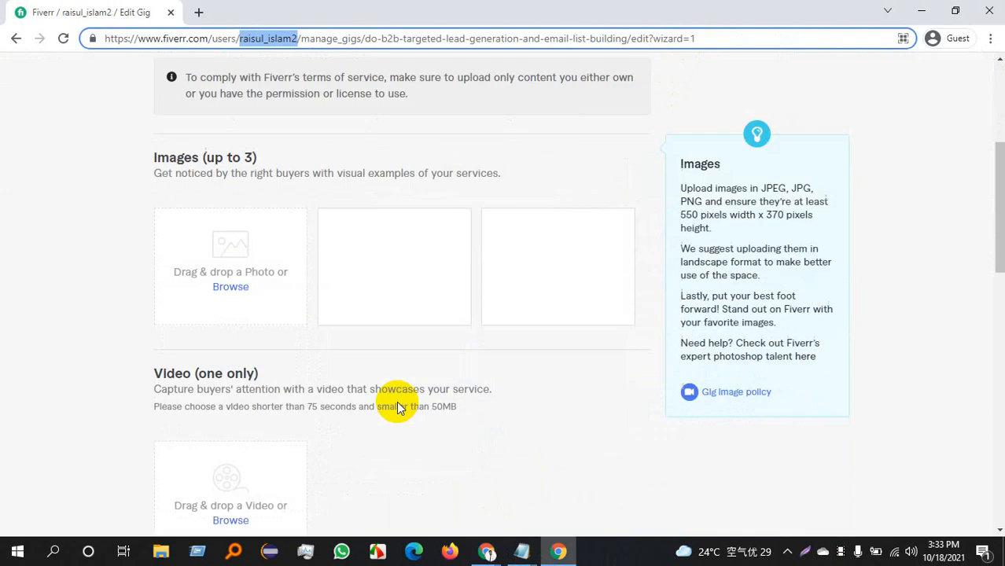
{"action": "left_click", "coordinate": [920, 13]}
{"action": "left_click", "coordinate": [558, 552]}
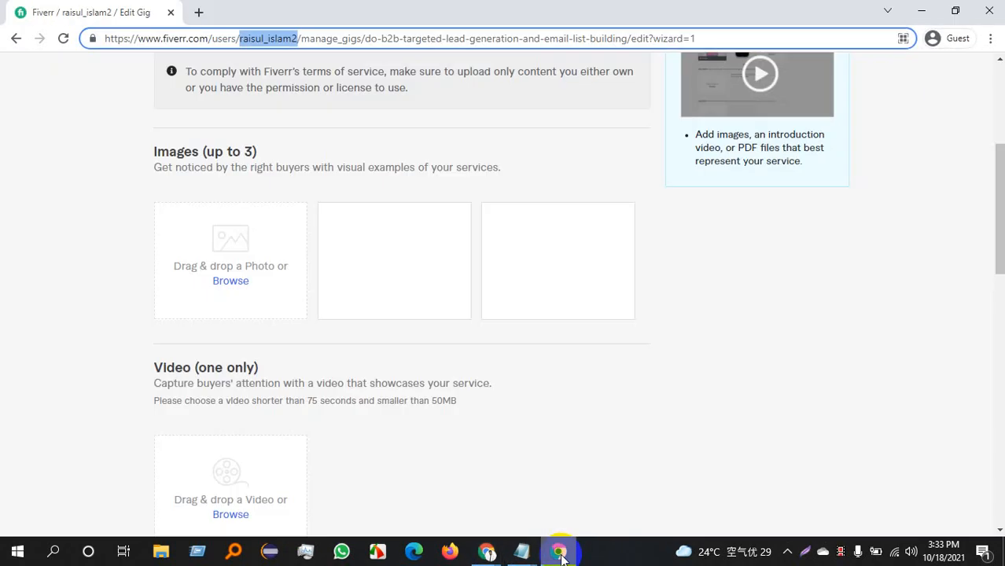
- Upload the B2B targeted lead generation picture from the Desktop's sompud folder as the first gig image
{"action": "left_click", "coordinate": [226, 291]}
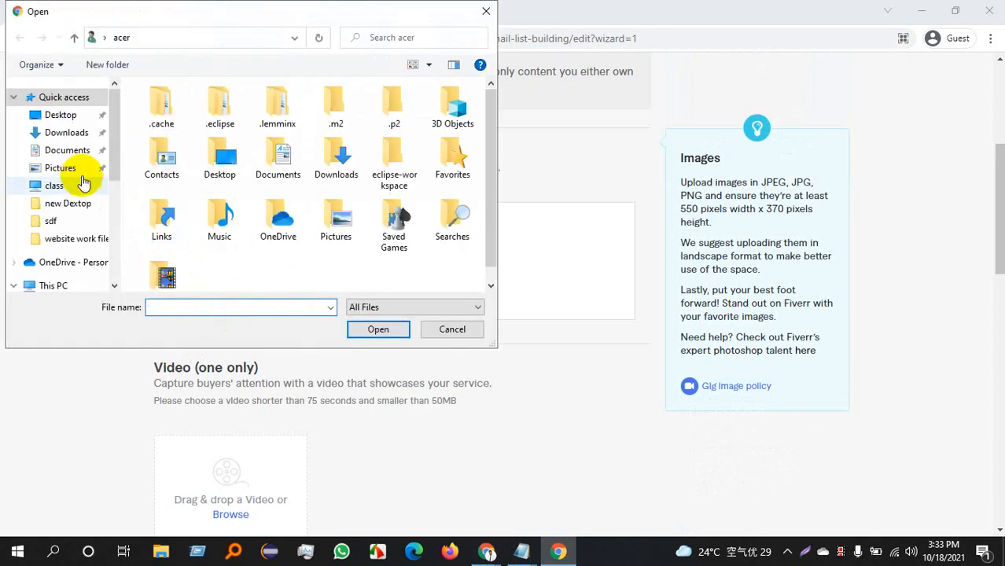
{"action": "left_click", "coordinate": [59, 115]}
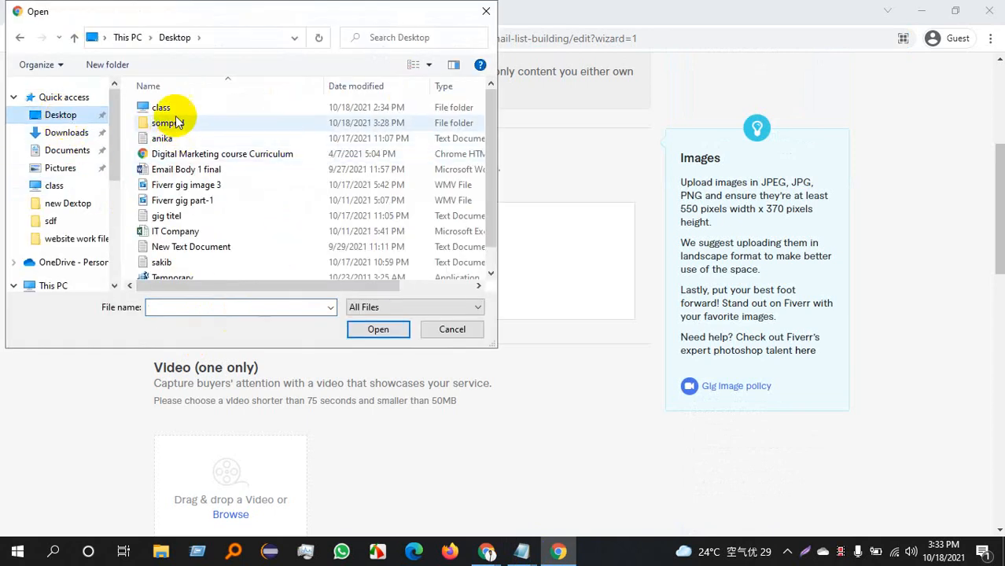
{"action": "double_click", "coordinate": [170, 126]}
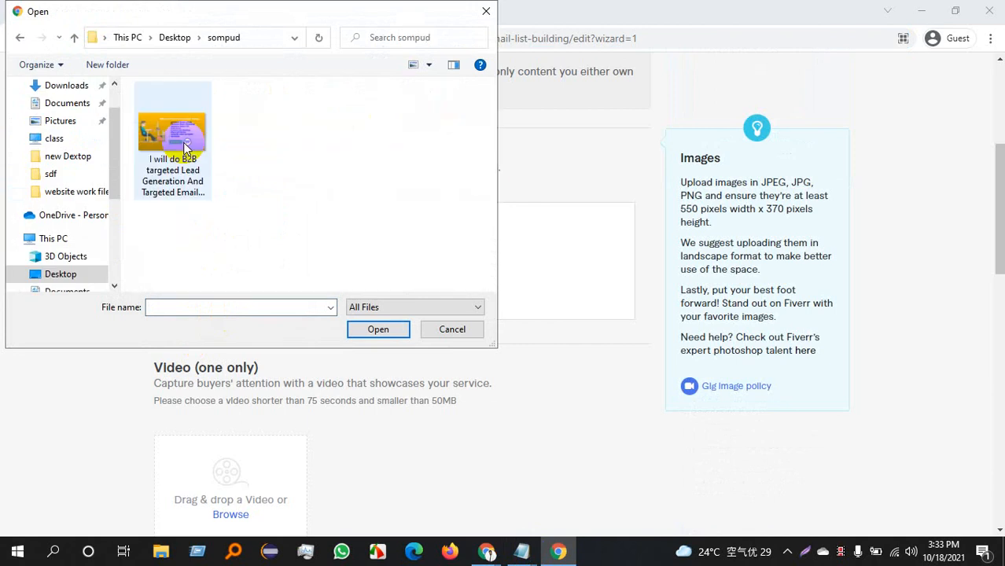
{"action": "double_click", "coordinate": [186, 148]}
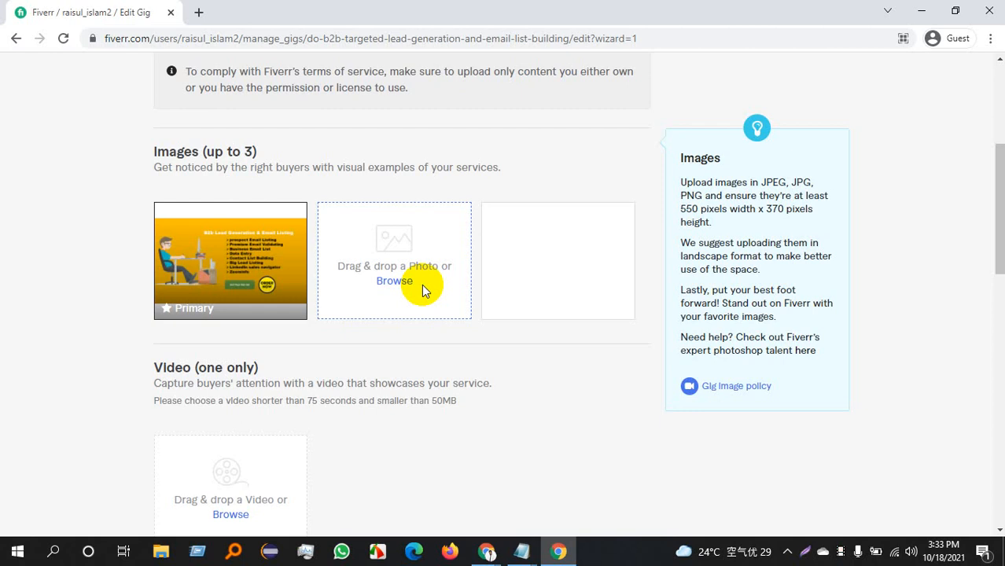
- Examine the upload limits and requirements for the gallery's Images, Video and Documents sections
{"action": "mouse_move", "coordinate": [224, 281]}
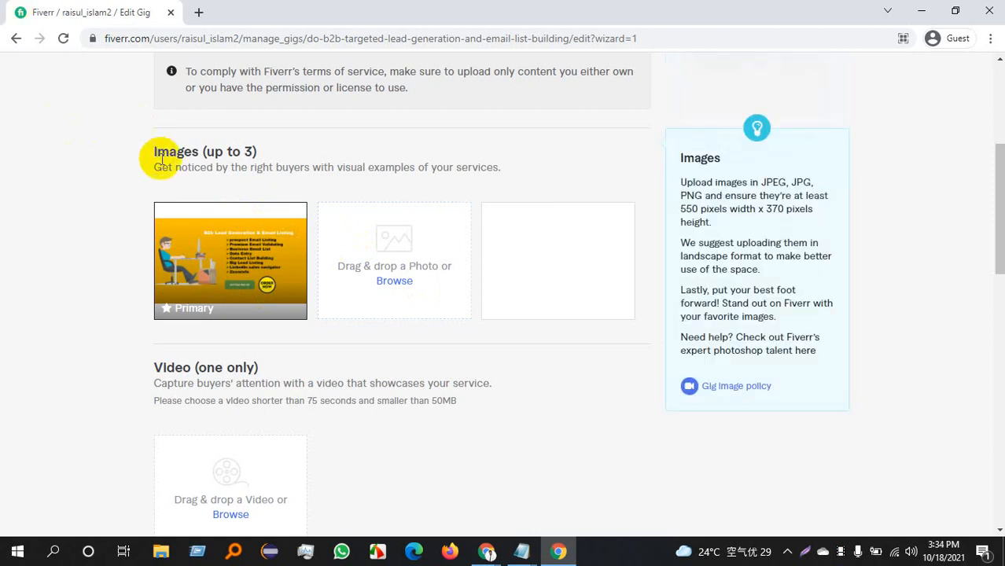
{"action": "left_click_drag", "start_coordinate": [155, 150], "coordinate": [280, 145]}
{"action": "double_click", "coordinate": [214, 151]}
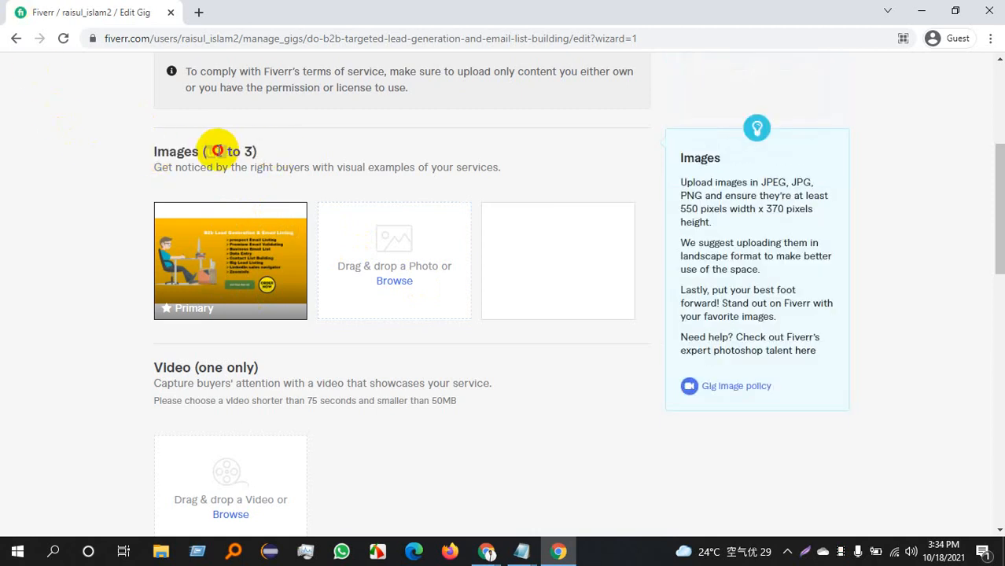
{"action": "scroll", "coordinate": [244, 312], "scroll_direction": "down", "scroll_amount": 1}
{"action": "left_click_drag", "start_coordinate": [155, 293], "coordinate": [224, 287]}
{"action": "left_click", "coordinate": [244, 293]}
{"action": "scroll", "coordinate": [352, 260], "scroll_direction": "down", "scroll_amount": 3}
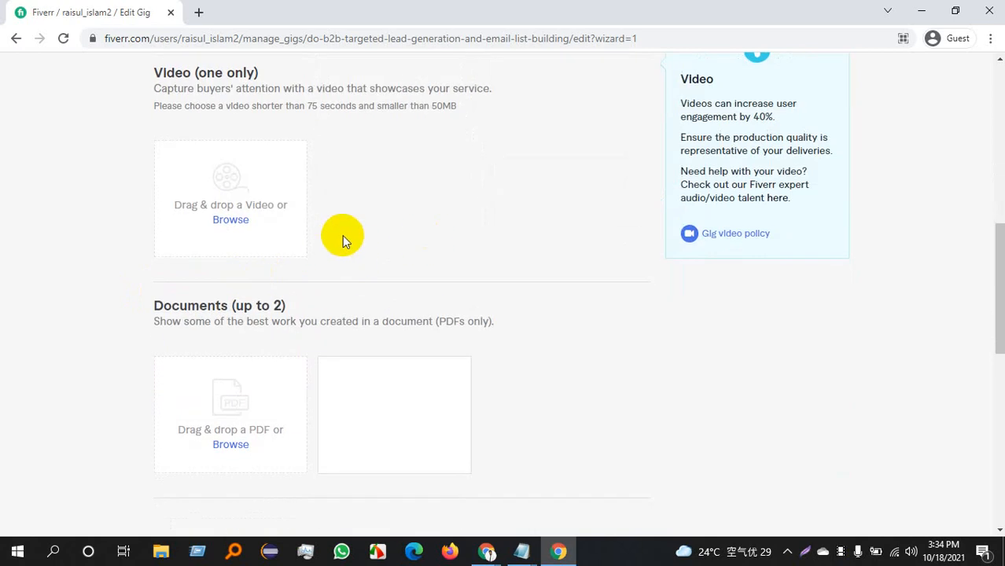
{"action": "scroll", "coordinate": [353, 230], "scroll_direction": "down", "scroll_amount": 1}
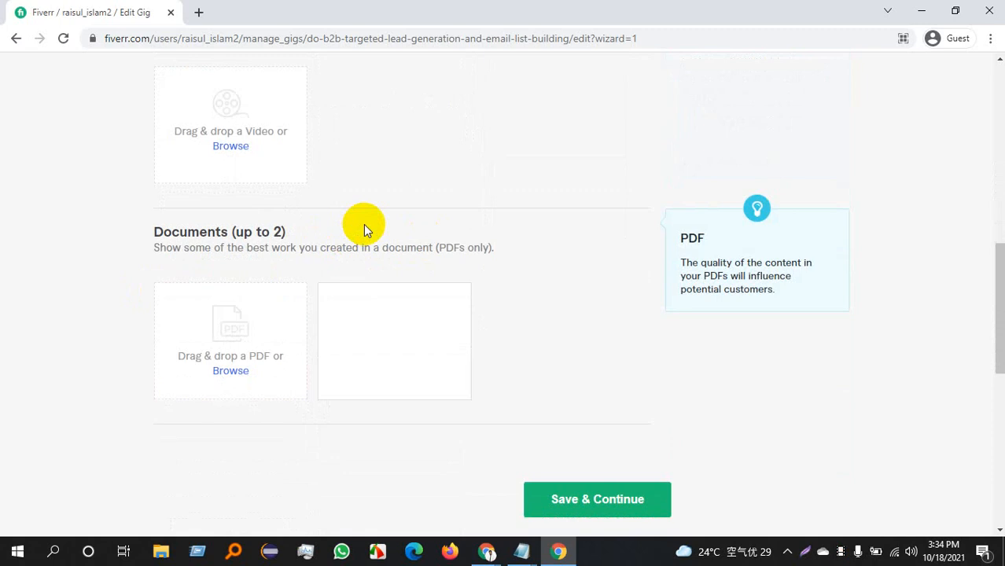
- Minimize the browser, open the IT Company workbook from the desktop and show its tech Company sheet
{"action": "left_click", "coordinate": [920, 11]}
{"action": "left_click", "coordinate": [918, 11]}
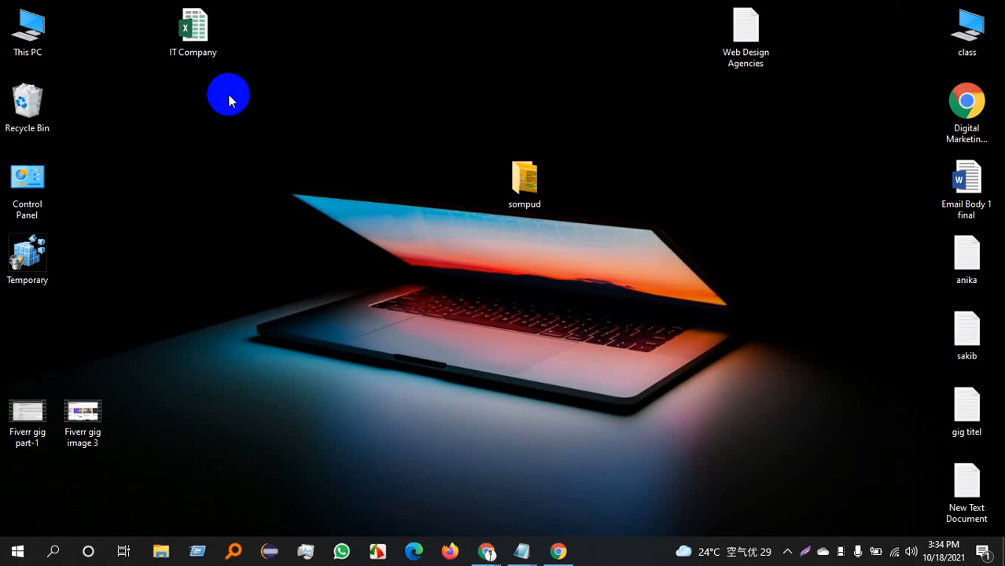
{"action": "double_click", "coordinate": [202, 52]}
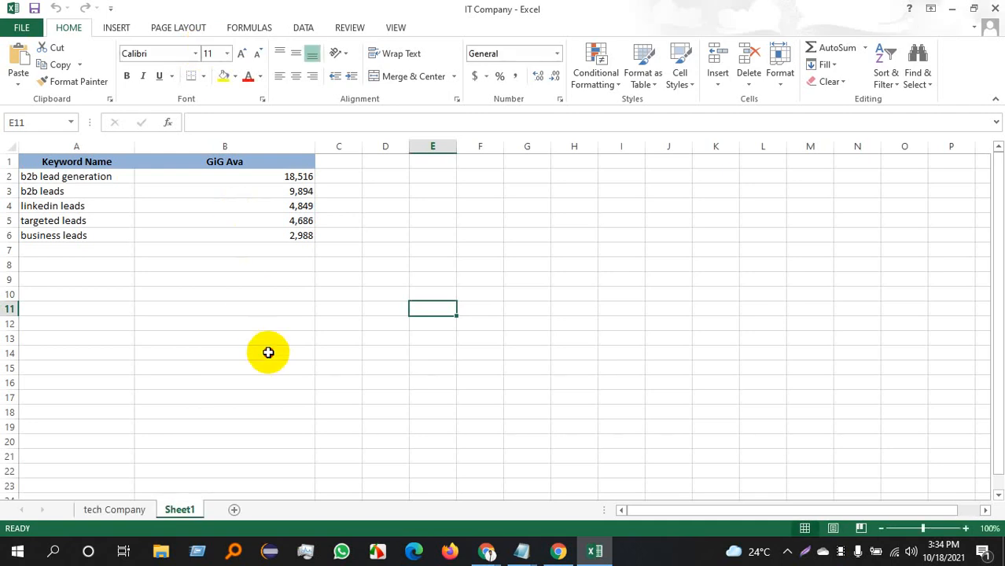
{"action": "left_click", "coordinate": [268, 352]}
{"action": "left_click", "coordinate": [124, 510]}
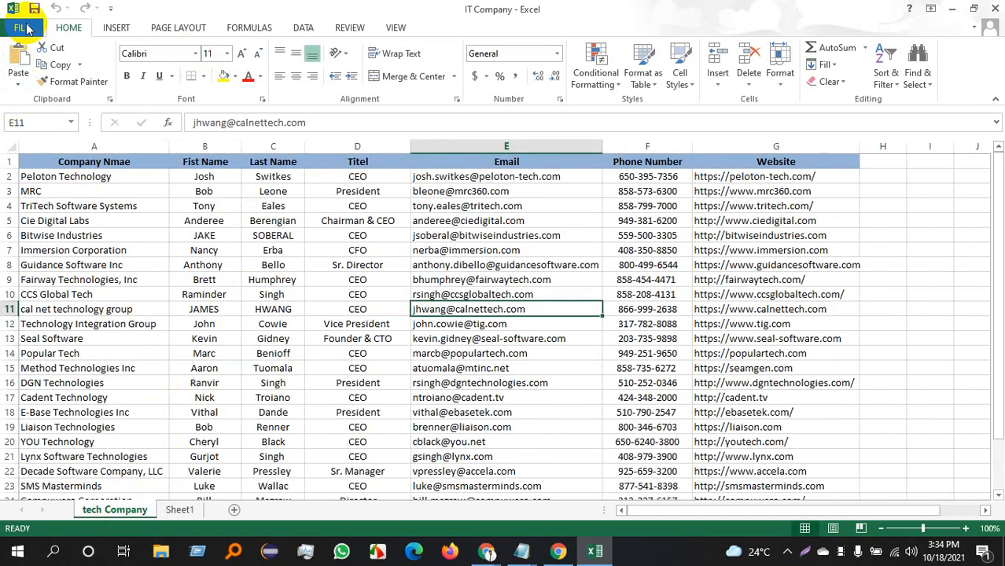
{"action": "left_click", "coordinate": [28, 29]}
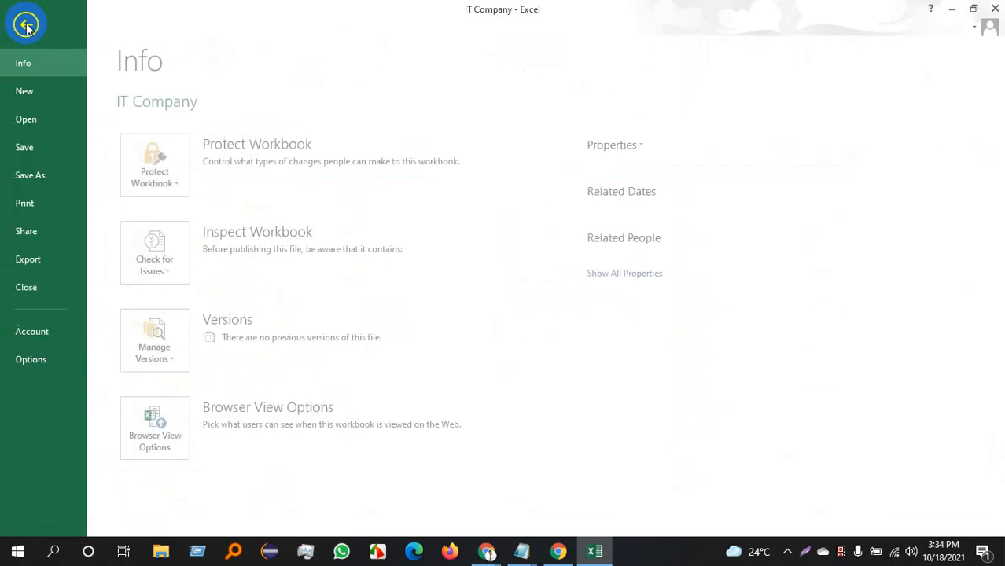
{"action": "left_click", "coordinate": [558, 551]}
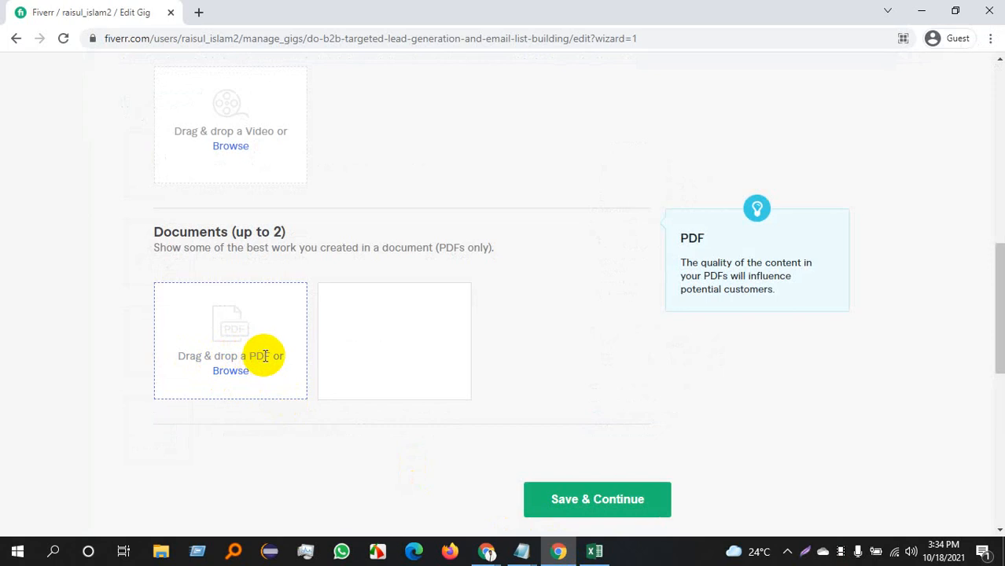
{"action": "left_click", "coordinate": [921, 11]}
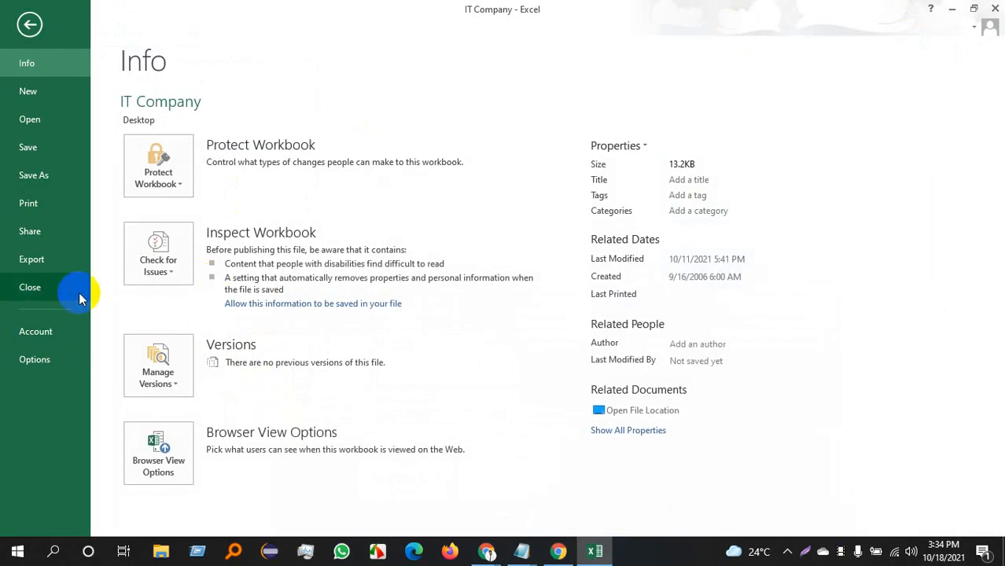
{"action": "left_click", "coordinate": [40, 267]}
{"action": "left_click", "coordinate": [41, 174]}
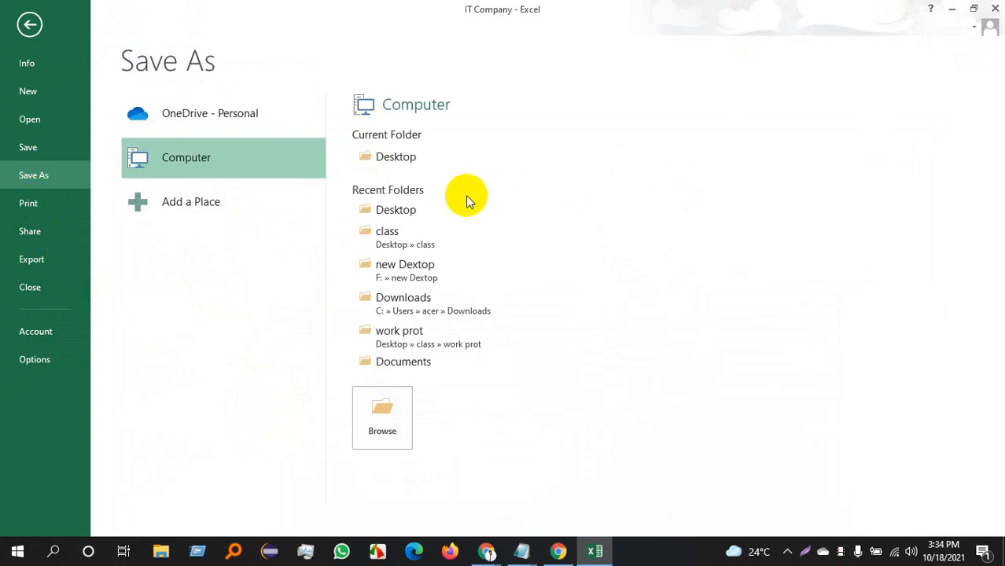
{"action": "left_click", "coordinate": [400, 434]}
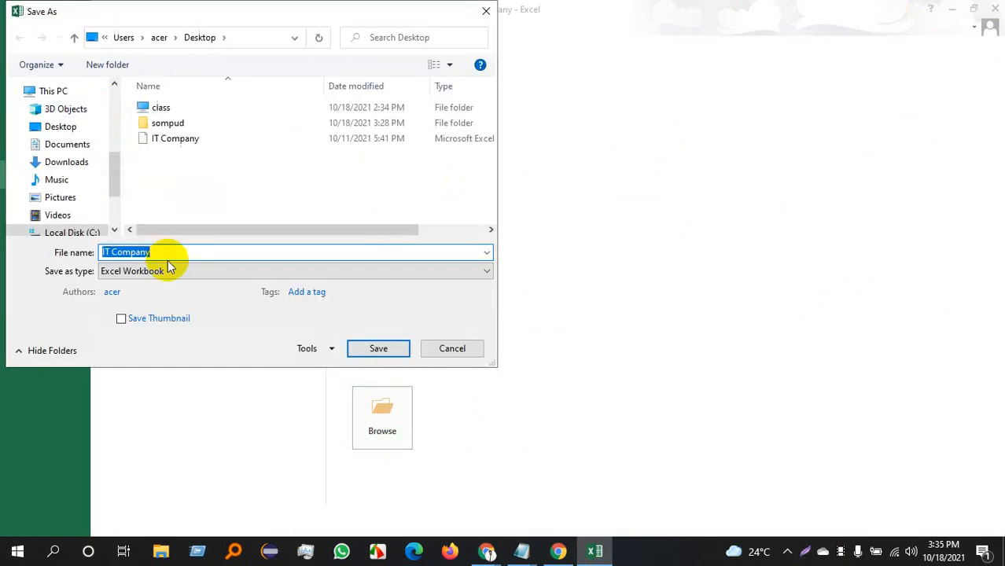
{"action": "left_click", "coordinate": [164, 272]}
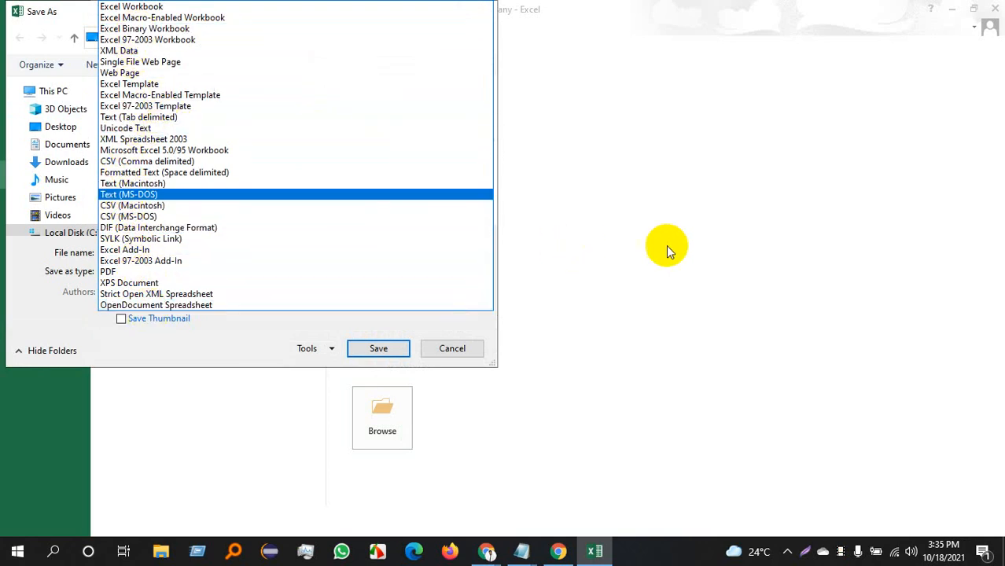
{"action": "left_click", "coordinate": [665, 245]}
{"action": "left_click", "coordinate": [486, 11]}
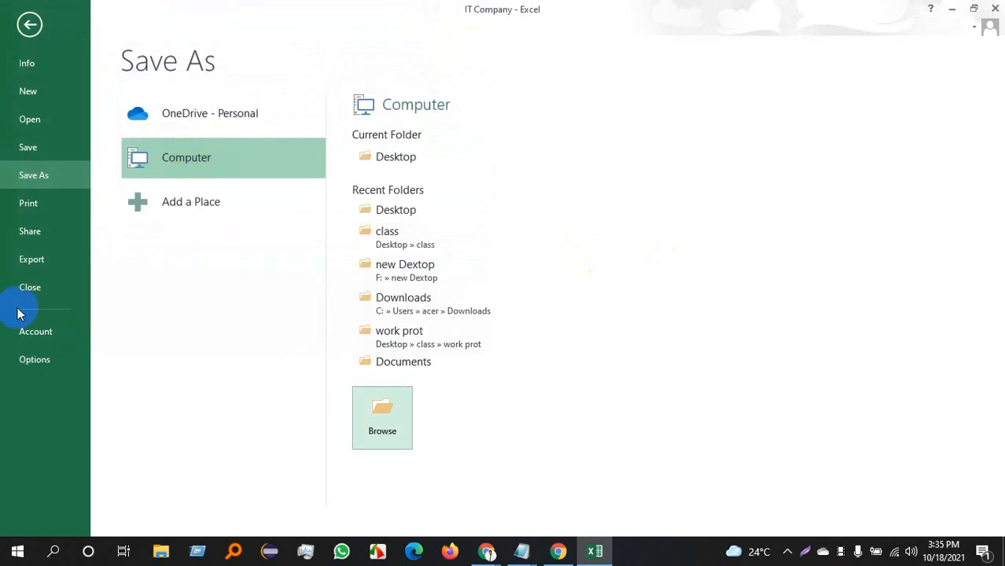
- Export the IT Company workbook as a PDF to the Desktop, keeping the name IT Company and Standard optimization
{"action": "left_click", "coordinate": [29, 259]}
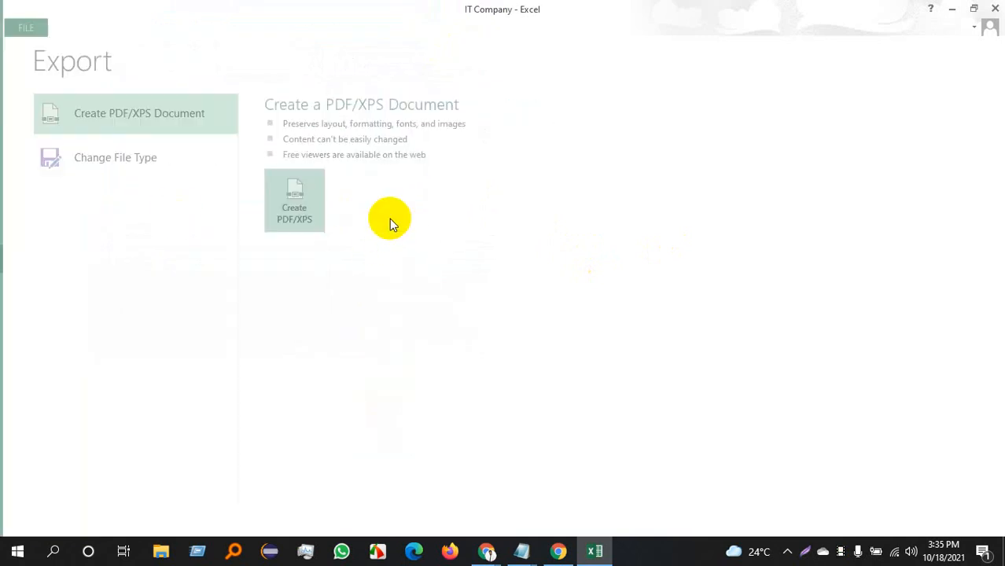
{"action": "left_click", "coordinate": [390, 220]}
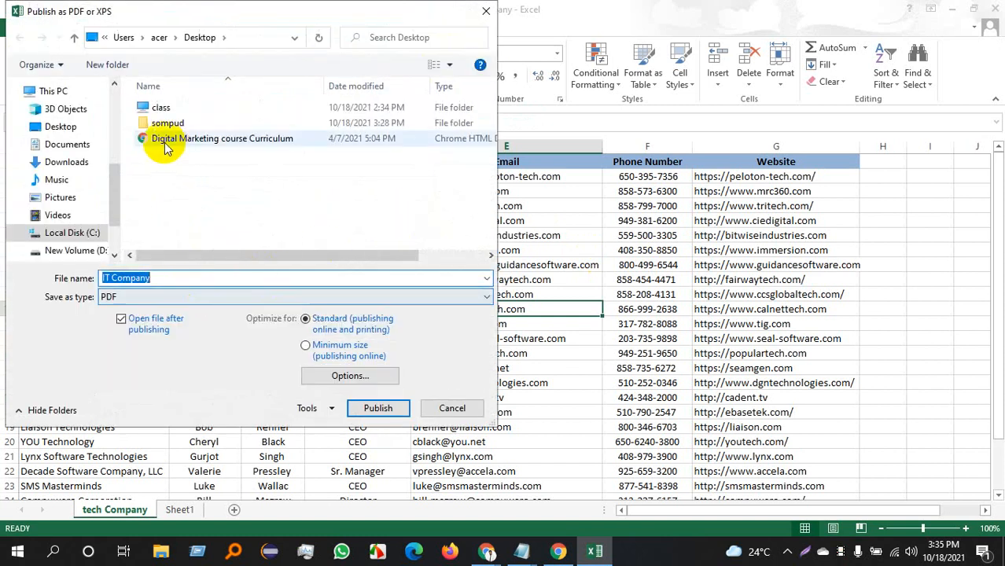
{"action": "left_click", "coordinate": [69, 129]}
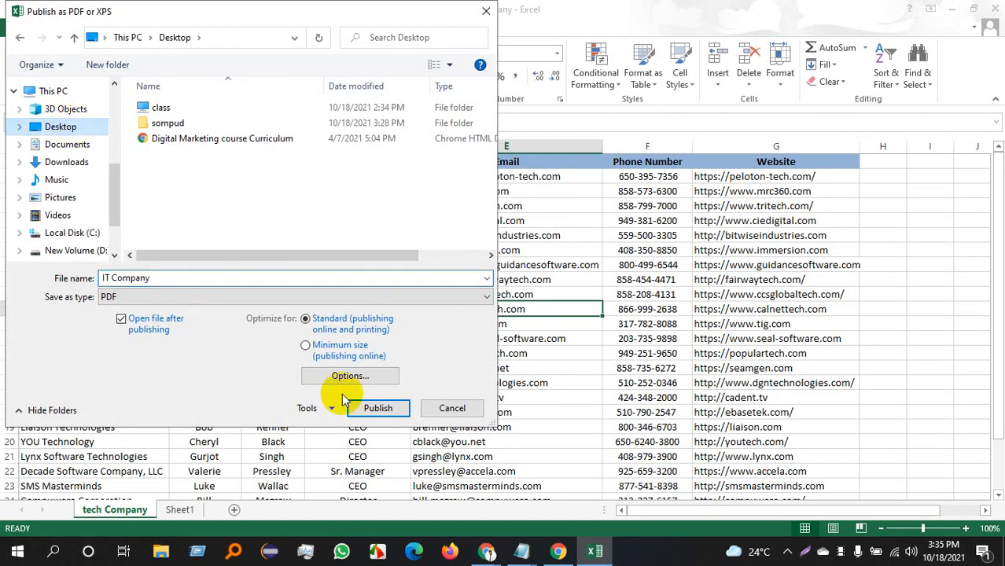
{"action": "left_click", "coordinate": [376, 405]}
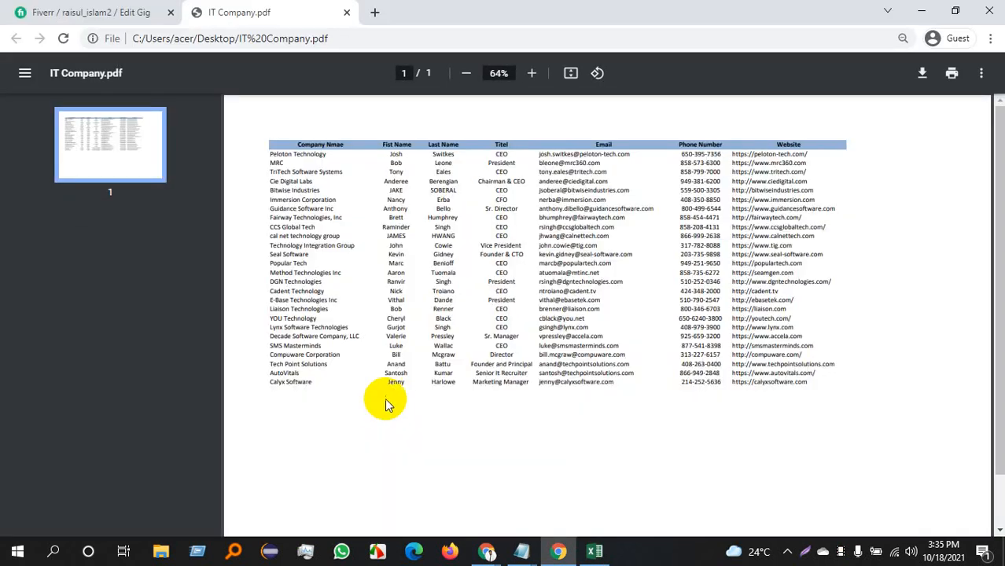
- Review the company contact table in the exported IT Company PDF and close the file
{"action": "scroll", "coordinate": [440, 322], "scroll_direction": "down", "scroll_amount": 1}
{"action": "scroll", "coordinate": [442, 331], "scroll_direction": "up", "scroll_amount": 1}
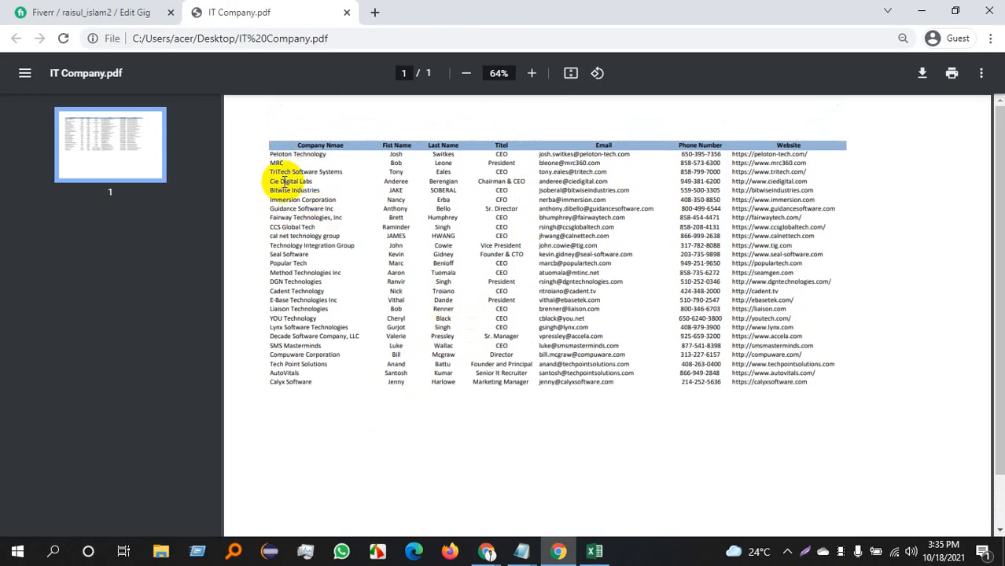
{"action": "left_click_drag", "start_coordinate": [271, 162], "coordinate": [608, 456]}
{"action": "left_click", "coordinate": [544, 390]}
{"action": "scroll", "coordinate": [532, 392], "scroll_direction": "down", "scroll_amount": 1}
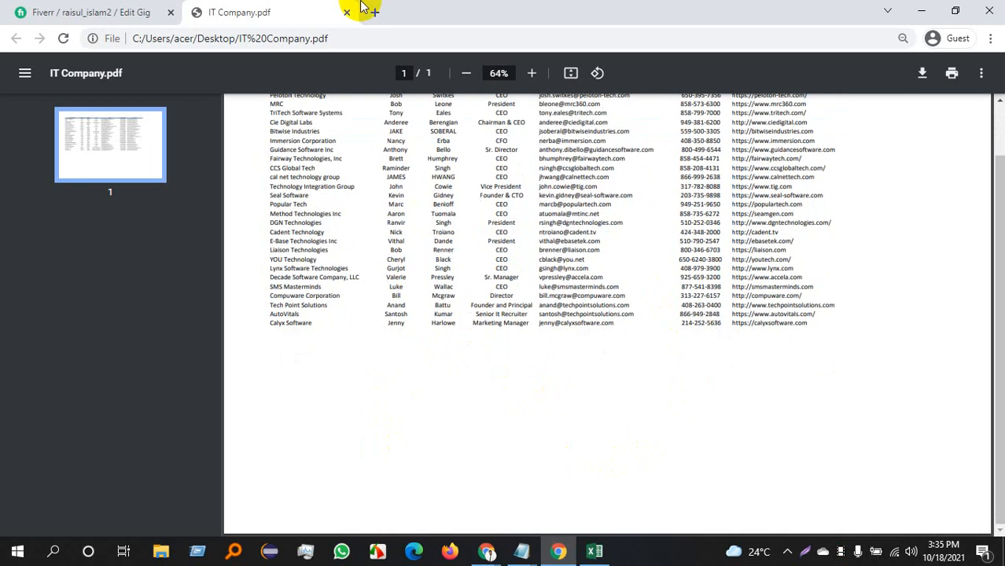
{"action": "left_click", "coordinate": [347, 13]}
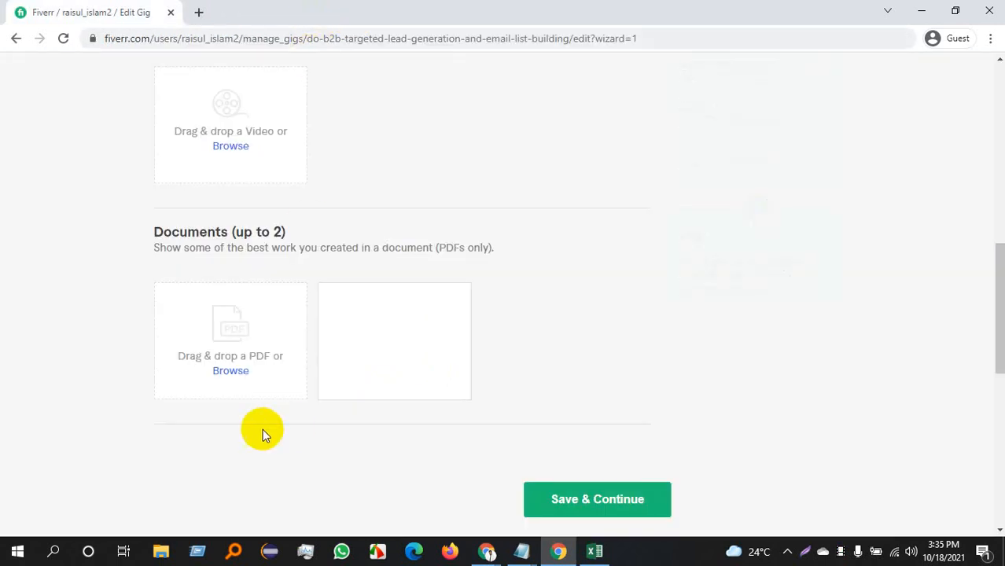
- Upload the IT Company PDF from the Desktop as the gig's first document and save the gallery to continue to publishing
{"action": "left_click", "coordinate": [230, 371]}
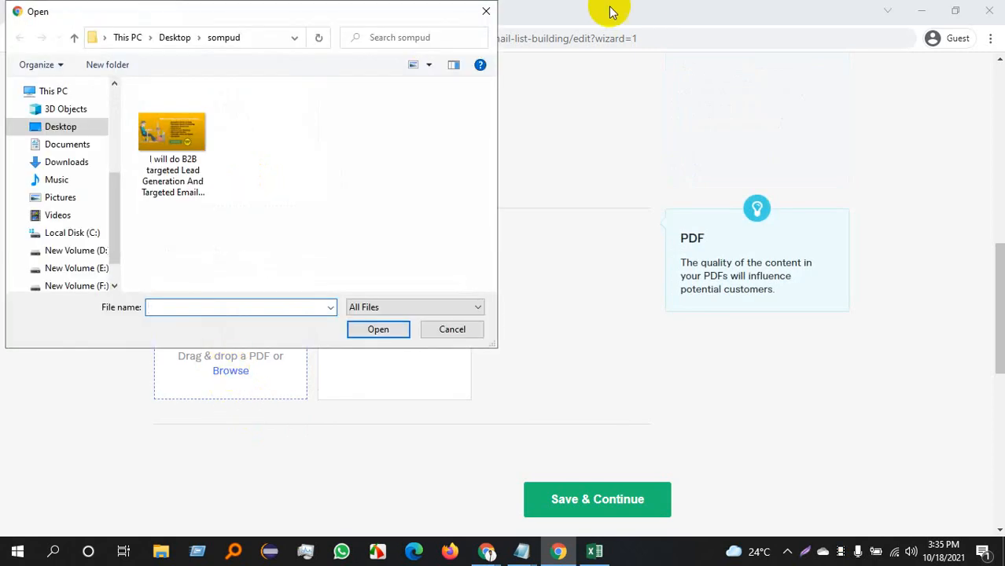
{"action": "left_click", "coordinate": [76, 130]}
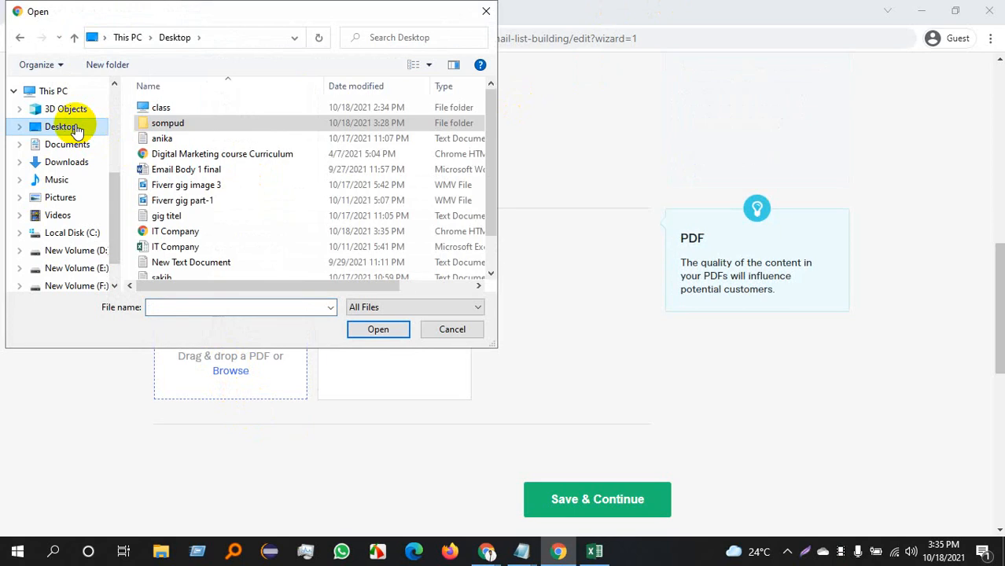
{"action": "scroll", "coordinate": [236, 193], "scroll_direction": "down", "scroll_amount": 1}
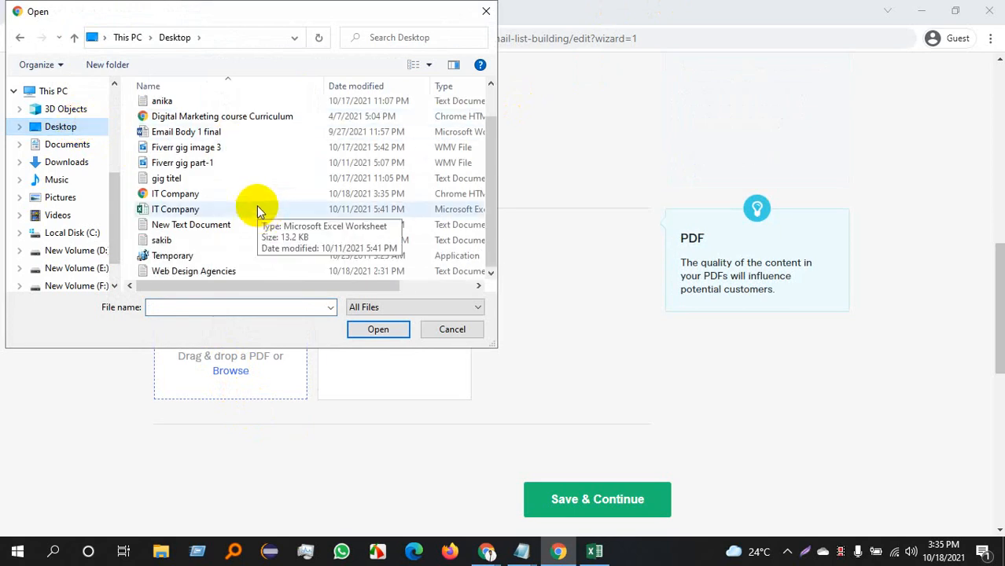
{"action": "double_click", "coordinate": [213, 191]}
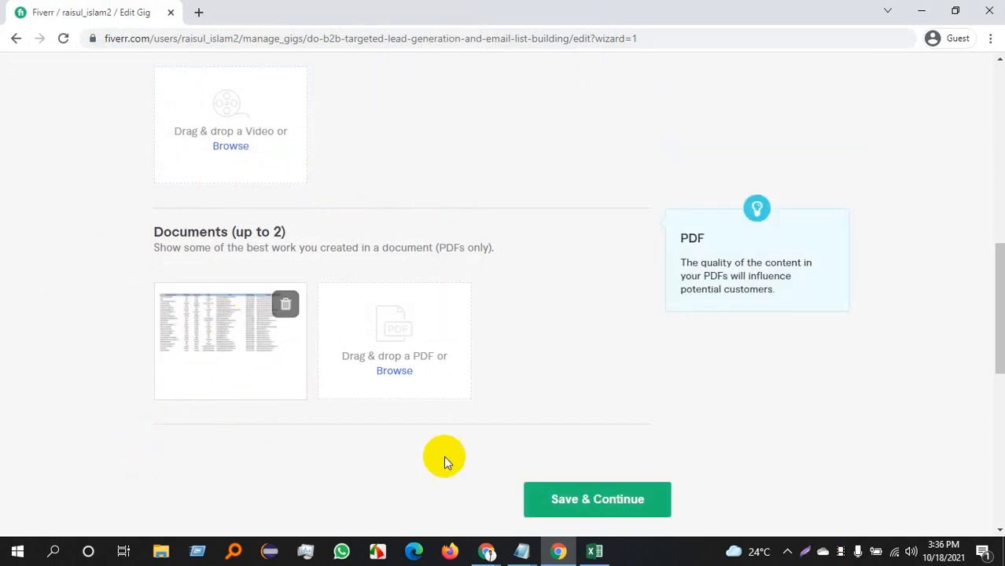
{"action": "scroll", "coordinate": [424, 471], "scroll_direction": "down", "scroll_amount": 1}
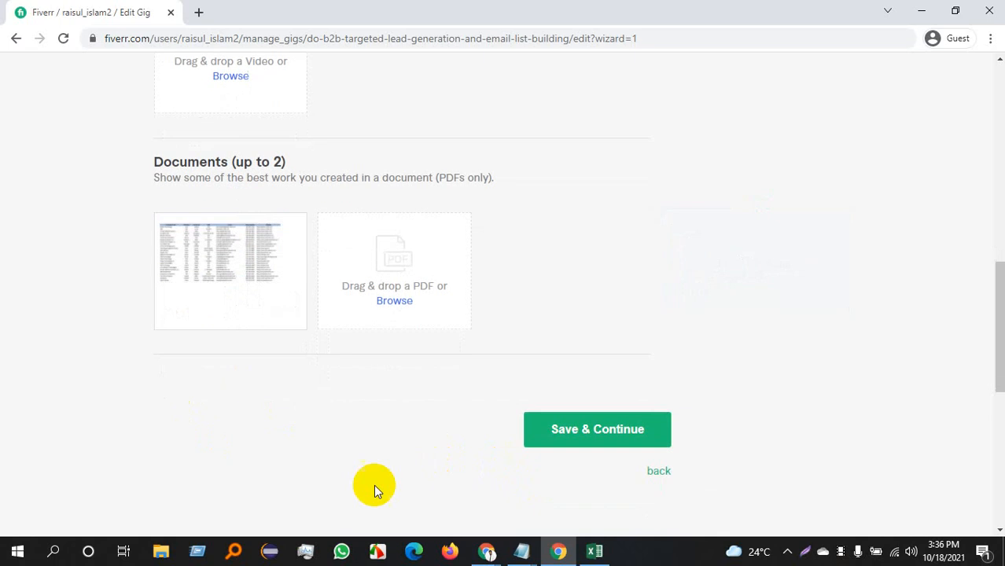
{"action": "left_click", "coordinate": [558, 435]}
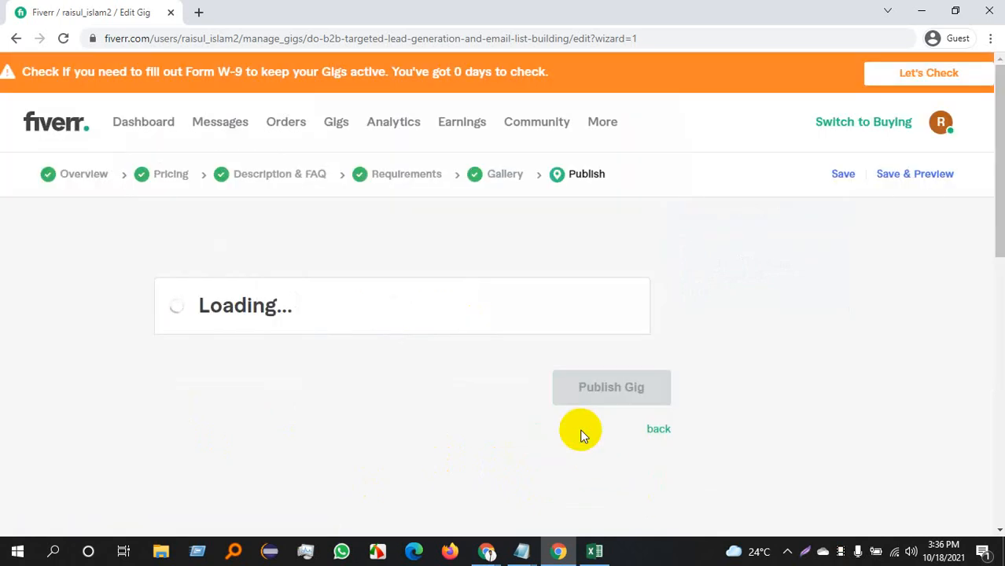
- Examine the Publish page's requirements for selling, including the U.S. person question of the Form W-9 check
{"action": "scroll", "coordinate": [582, 437], "scroll_direction": "down", "scroll_amount": 2}
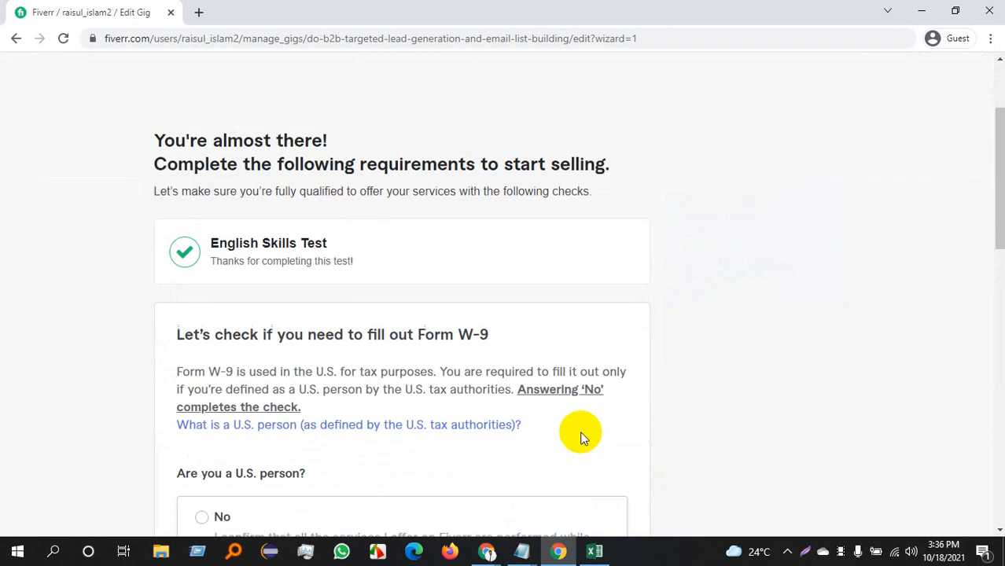
{"action": "scroll", "coordinate": [582, 437], "scroll_direction": "down", "scroll_amount": 4}
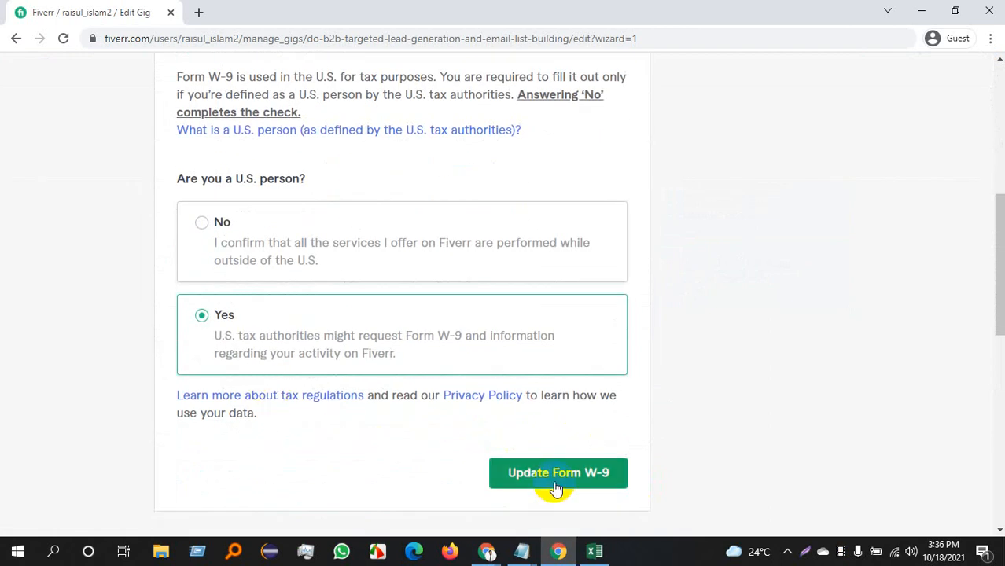
{"action": "scroll", "coordinate": [556, 487], "scroll_direction": "down", "scroll_amount": 2}
{"action": "scroll", "coordinate": [559, 477], "scroll_direction": "up", "scroll_amount": 7}
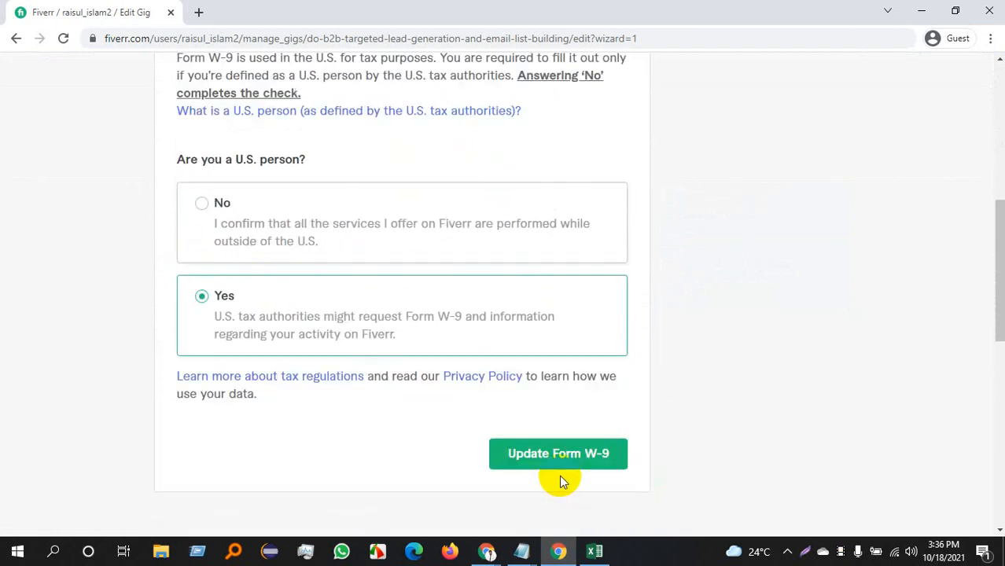
{"action": "scroll", "coordinate": [722, 464], "scroll_direction": "down", "scroll_amount": 8}
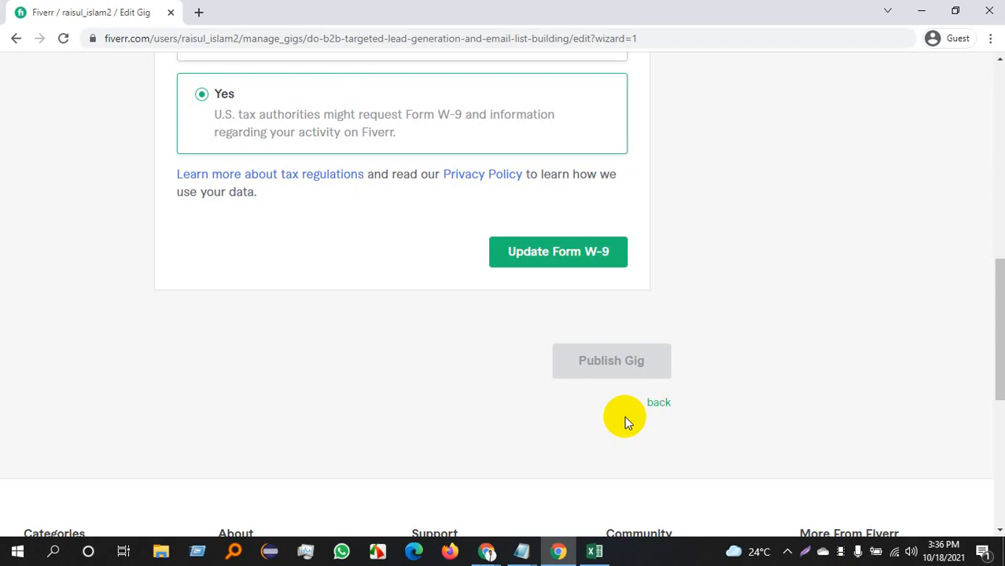
{"action": "scroll", "coordinate": [370, 207], "scroll_direction": "up", "scroll_amount": 1}
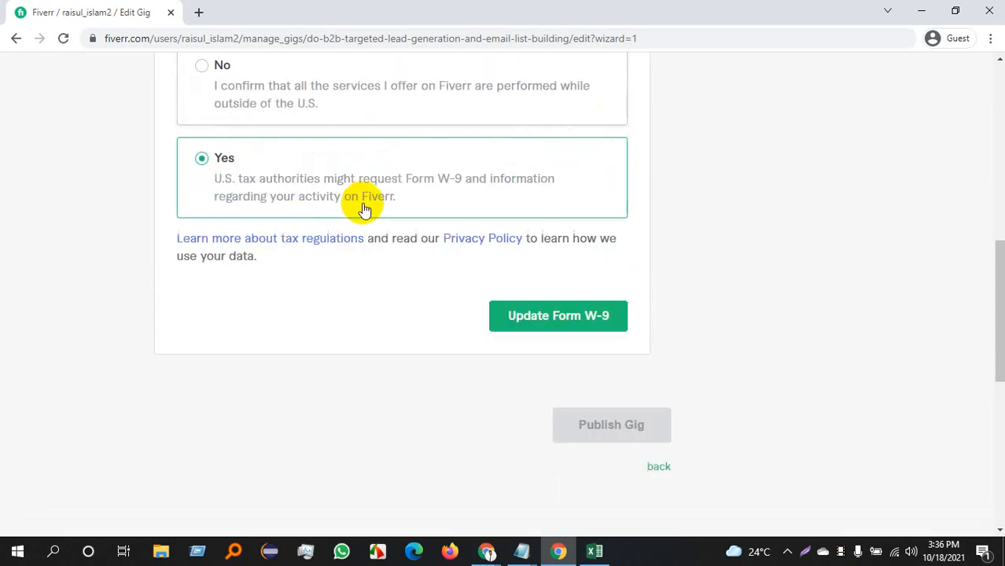
- Open the Form W-9 update, look through its address information fields and return to the U.S. person question
{"action": "left_click", "coordinate": [497, 333]}
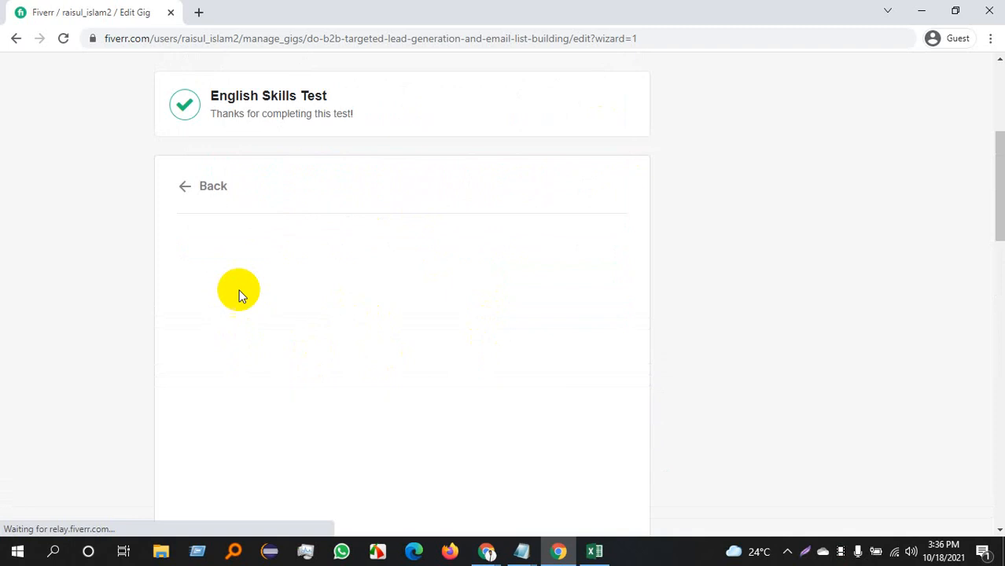
{"action": "scroll", "coordinate": [109, 291], "scroll_direction": "down", "scroll_amount": 12}
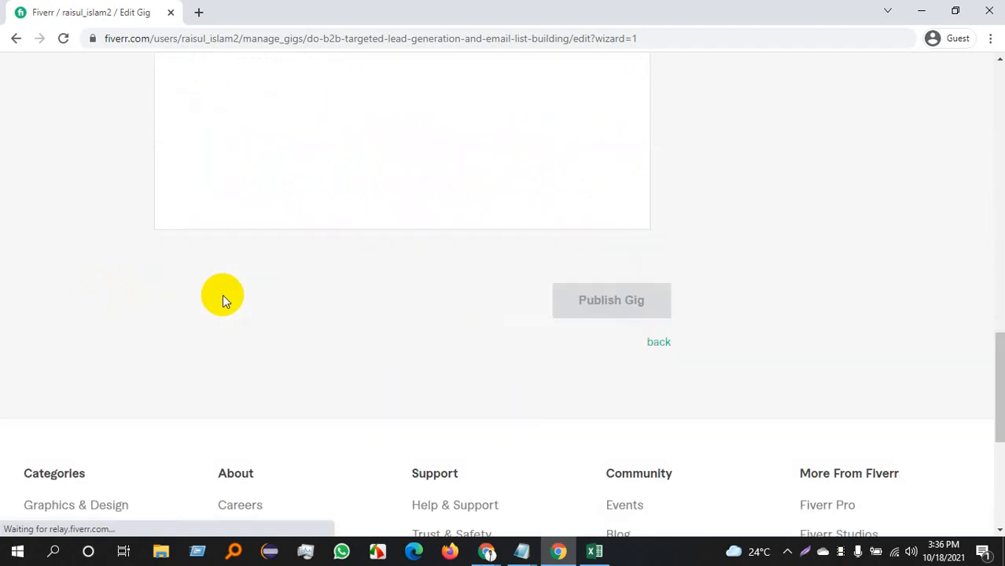
{"action": "scroll", "coordinate": [387, 293], "scroll_direction": "up", "scroll_amount": 12}
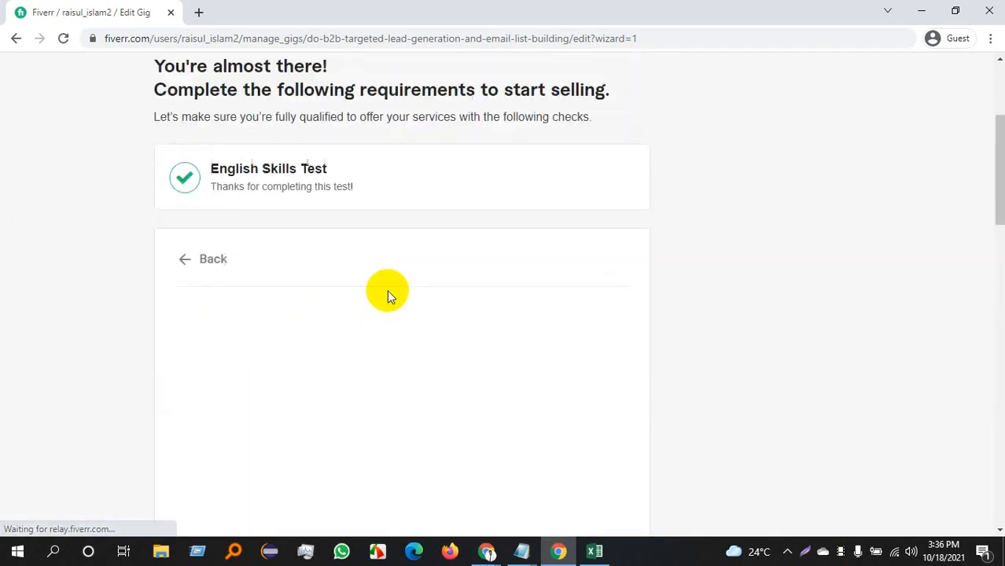
{"action": "scroll", "coordinate": [387, 295], "scroll_direction": "down", "scroll_amount": 5}
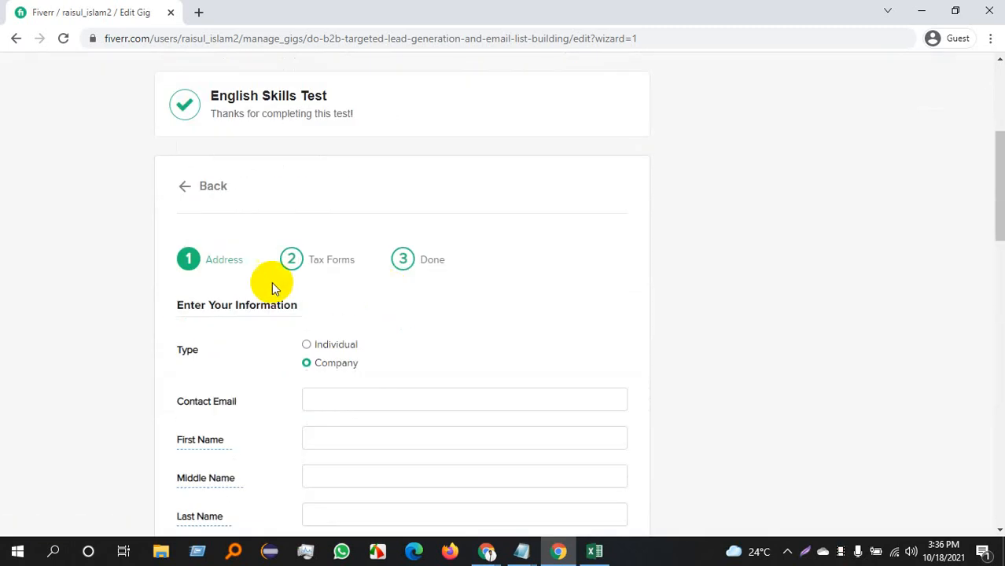
{"action": "scroll", "coordinate": [263, 293], "scroll_direction": "down", "scroll_amount": 6}
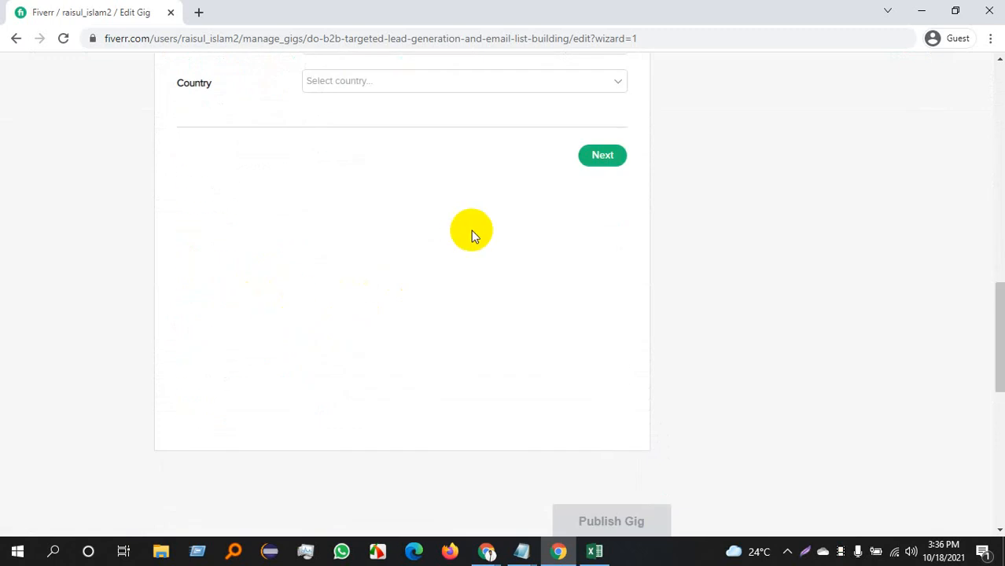
{"action": "scroll", "coordinate": [357, 266], "scroll_direction": "up", "scroll_amount": 6}
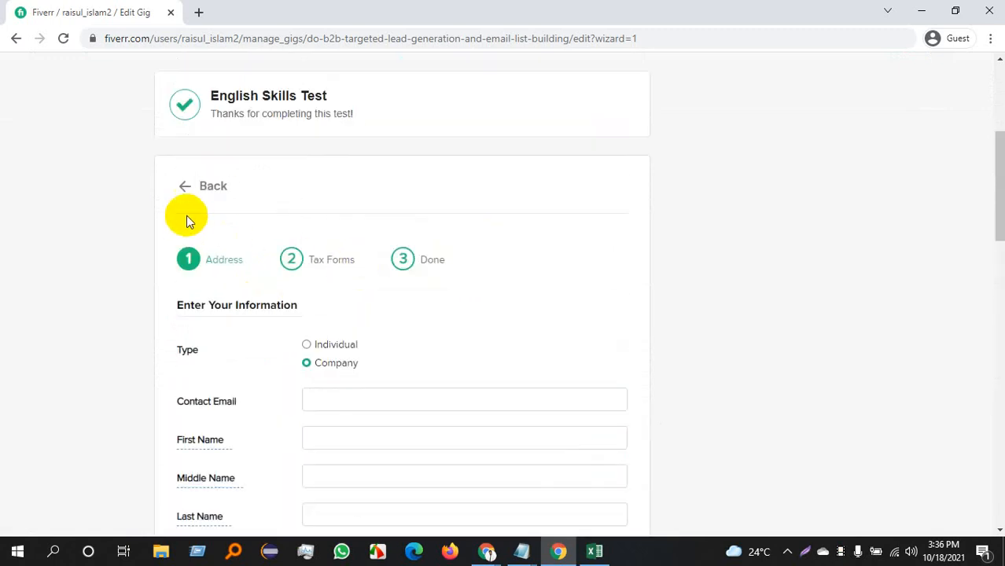
{"action": "left_click", "coordinate": [186, 195]}
- Answer No to the U.S. person question, save the answer and close the confirmation
{"action": "scroll", "coordinate": [307, 283], "scroll_direction": "down", "scroll_amount": 3}
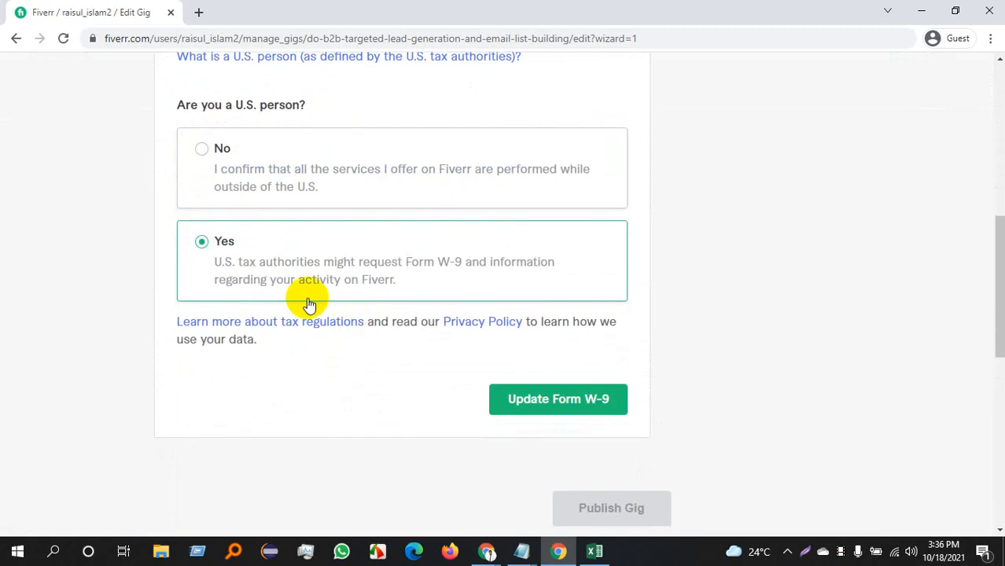
{"action": "left_click", "coordinate": [204, 151]}
{"action": "left_click", "coordinate": [606, 401]}
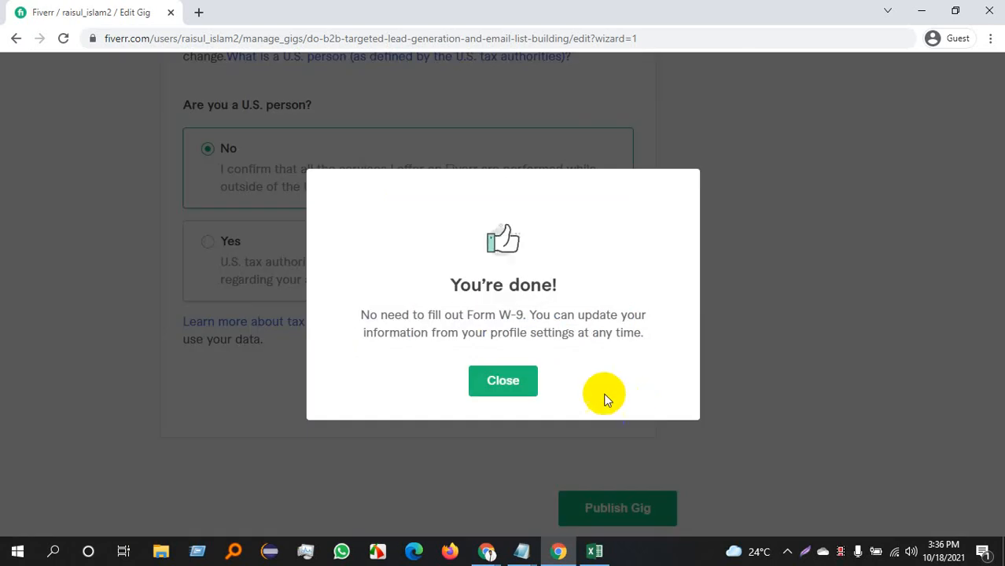
{"action": "left_click", "coordinate": [518, 386]}
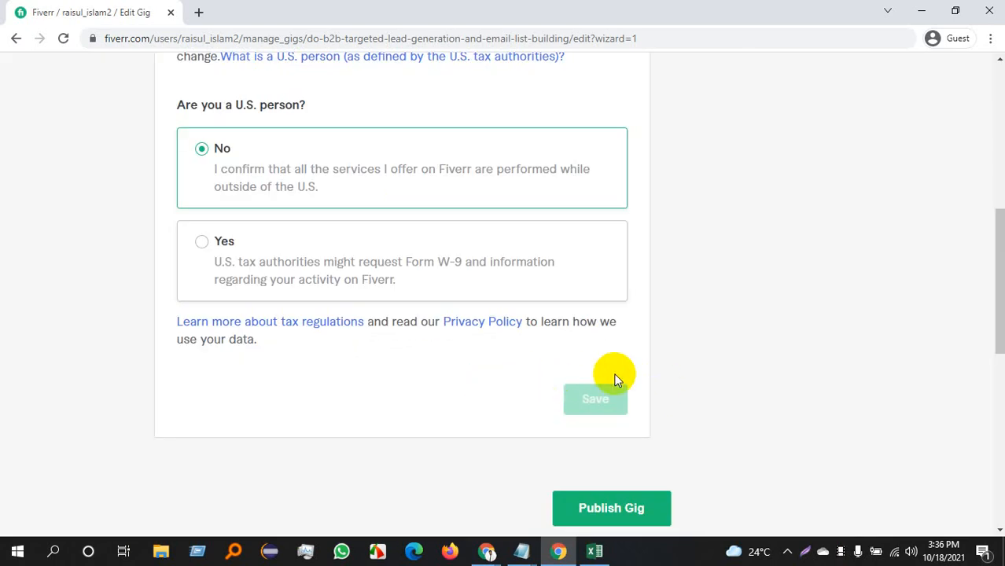
{"action": "scroll", "coordinate": [377, 327], "scroll_direction": "up", "scroll_amount": 2}
{"action": "scroll", "coordinate": [378, 328], "scroll_direction": "down", "scroll_amount": 4}
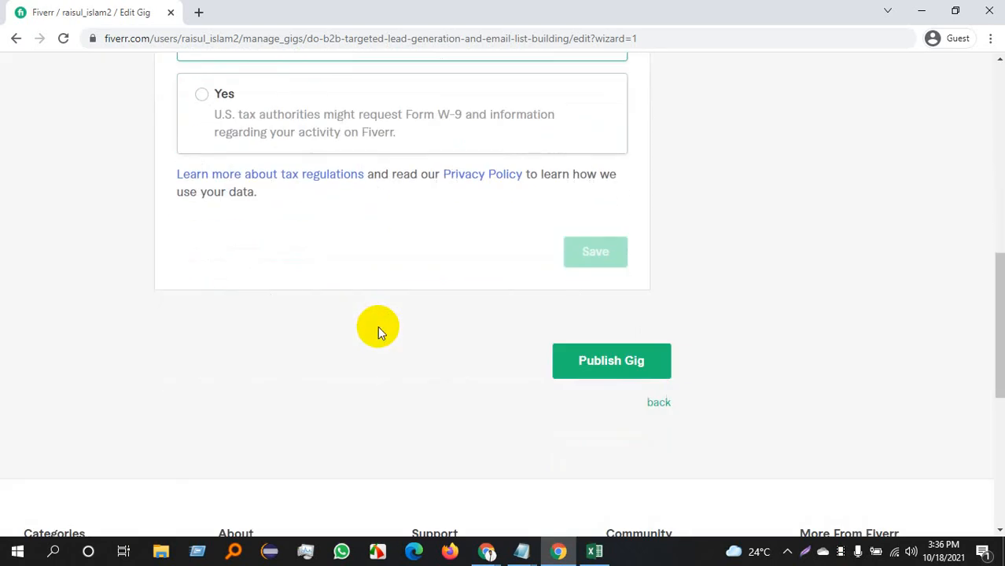
- Review the completed English Skills Test and tax requirements, and publish the gig
{"action": "scroll", "coordinate": [215, 206], "scroll_direction": "up", "scroll_amount": 5}
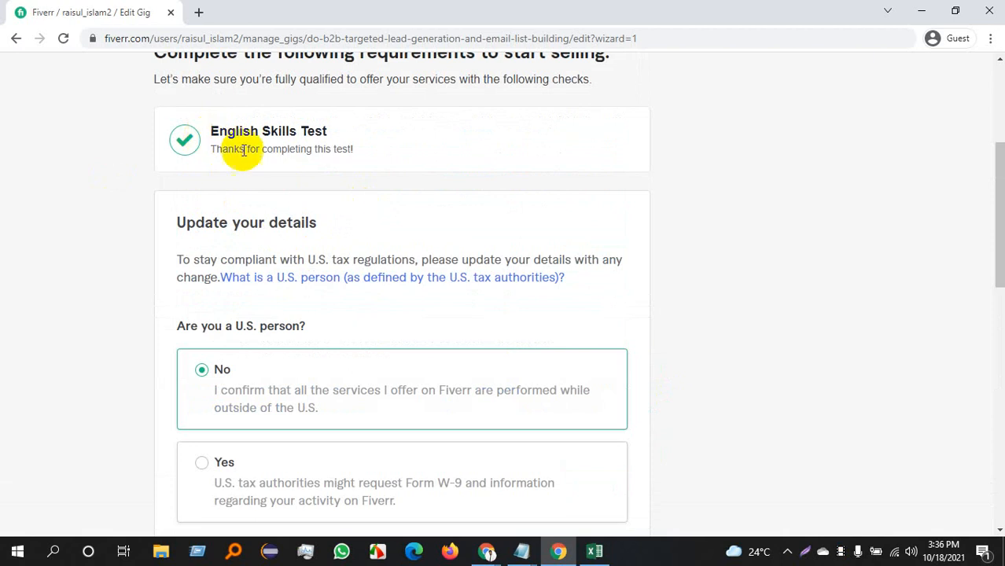
{"action": "left_click_drag", "start_coordinate": [224, 150], "coordinate": [302, 163]}
{"action": "left_click", "coordinate": [545, 357]}
{"action": "scroll", "coordinate": [545, 357], "scroll_direction": "down", "scroll_amount": 3}
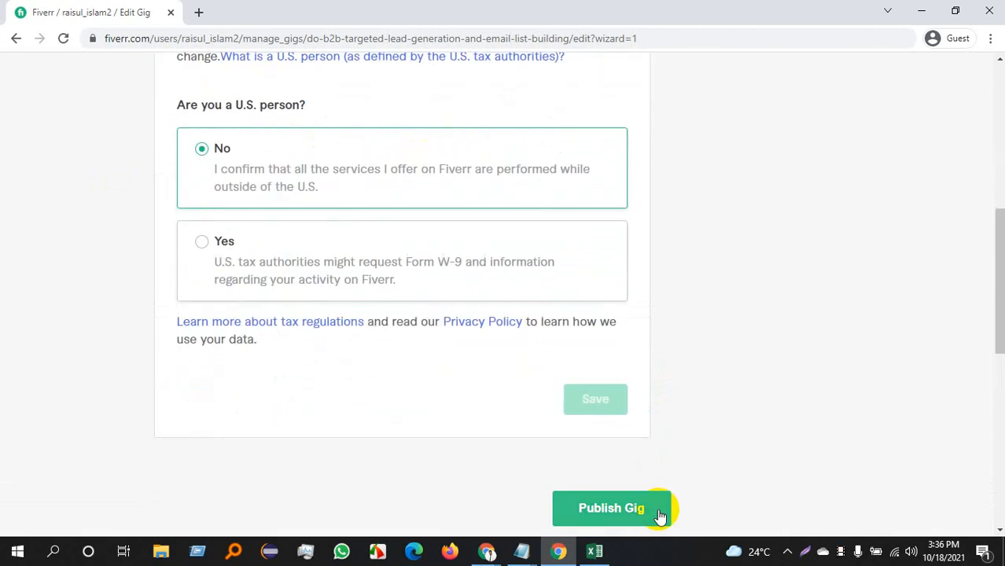
{"action": "left_click", "coordinate": [631, 508]}
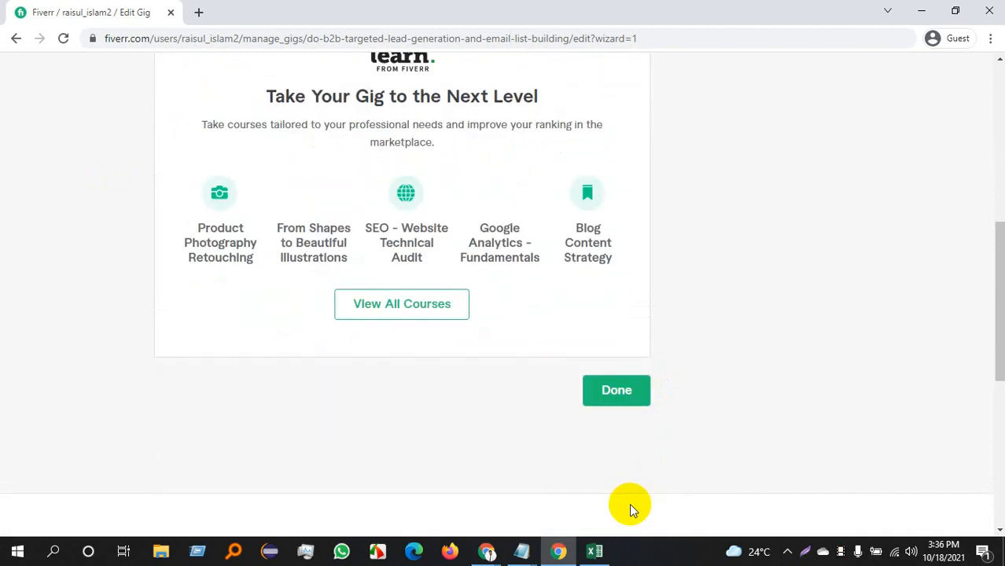
- Look over the post-publishing page with its course suggestions and finish the gig wizard to return to the Gigs list
{"action": "scroll", "coordinate": [484, 213], "scroll_direction": "up", "scroll_amount": 2}
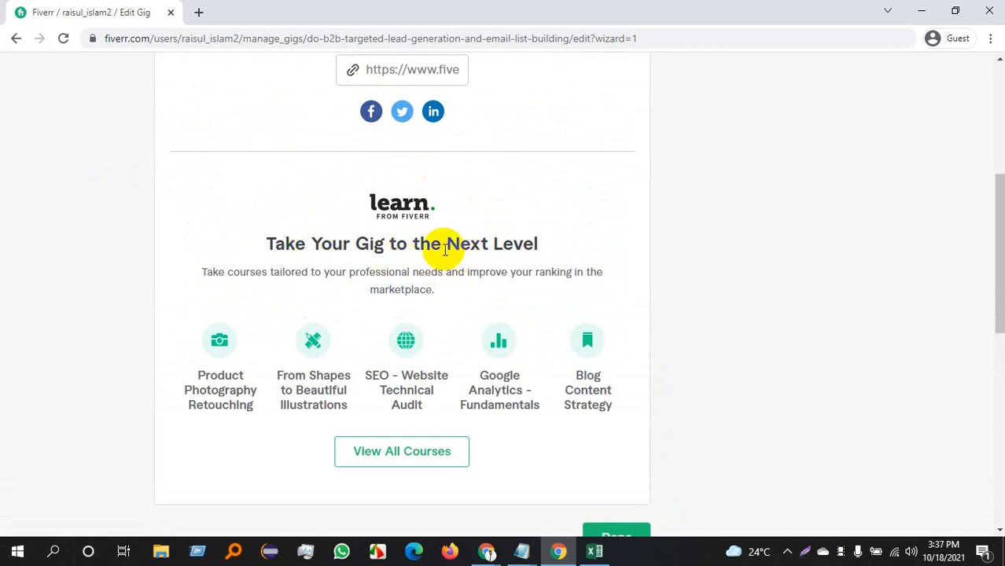
{"action": "left_click_drag", "start_coordinate": [445, 246], "coordinate": [523, 250]}
{"action": "scroll", "coordinate": [448, 382], "scroll_direction": "down", "scroll_amount": 2}
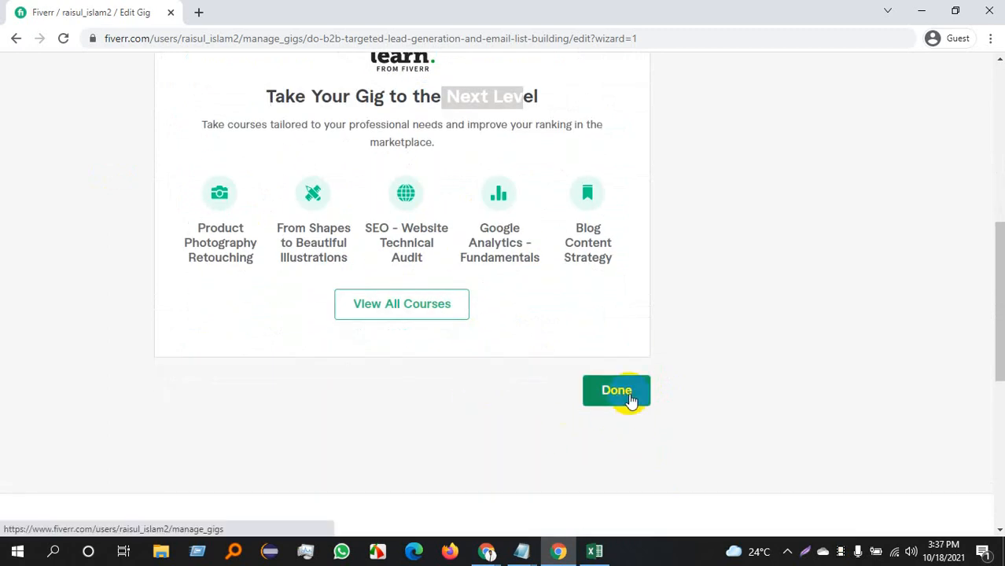
{"action": "left_click", "coordinate": [631, 400]}
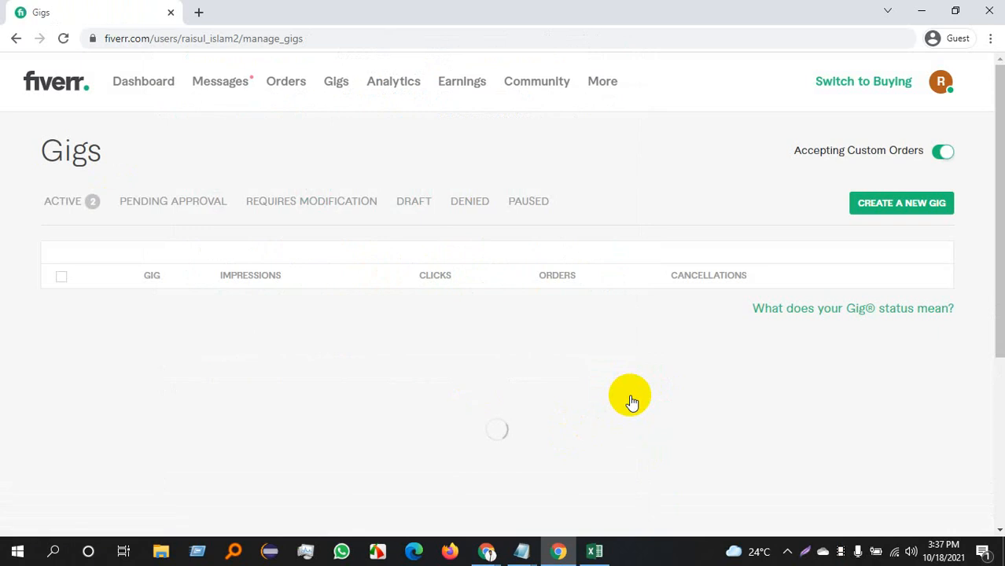
- Switch to the Google Meet call, mute the microphone and return to the Fiverr Gigs page
{"action": "left_click", "coordinate": [487, 555]}
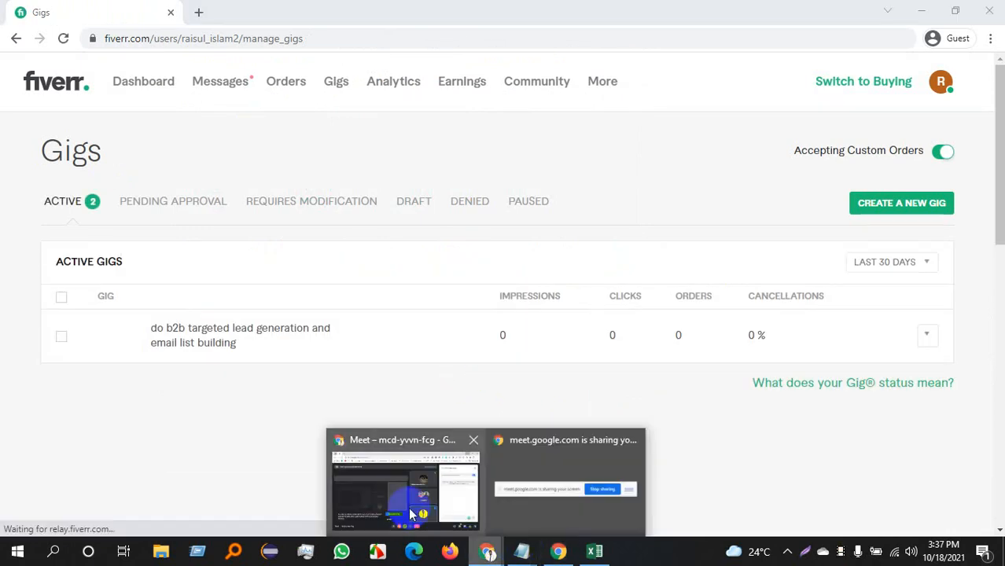
{"action": "left_click", "coordinate": [485, 505]}
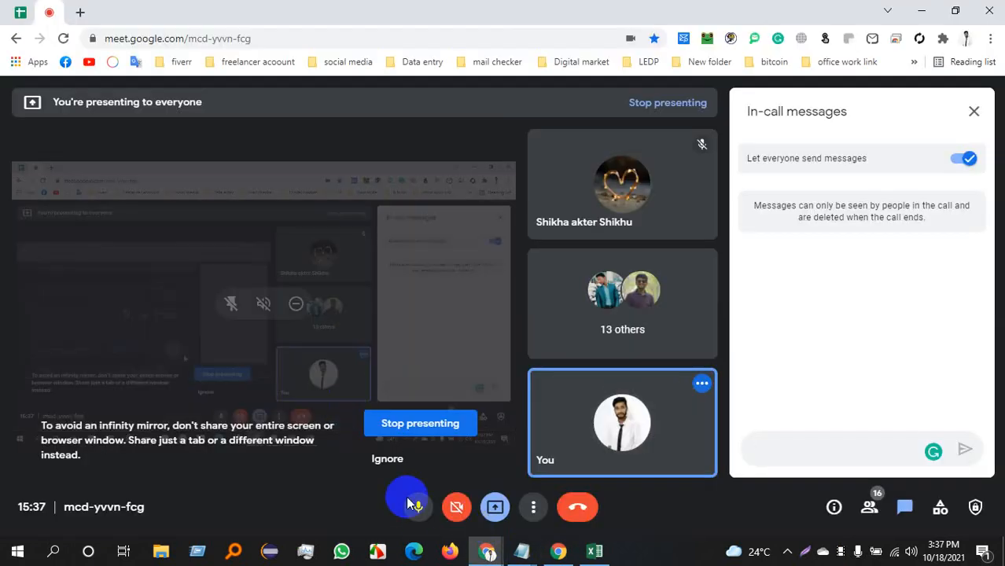
{"action": "left_click", "coordinate": [418, 509]}
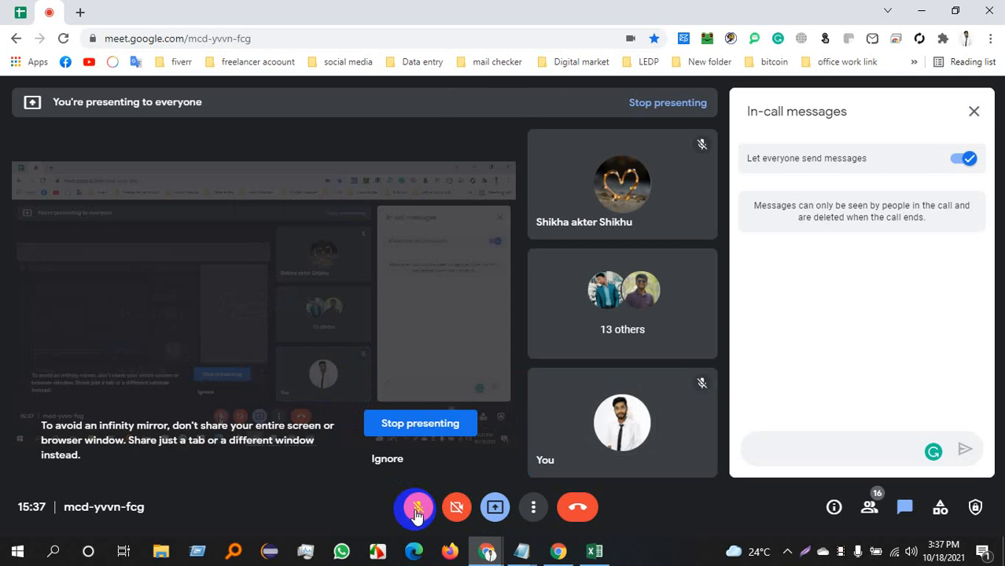
{"action": "key", "text": "alt+Tab"}
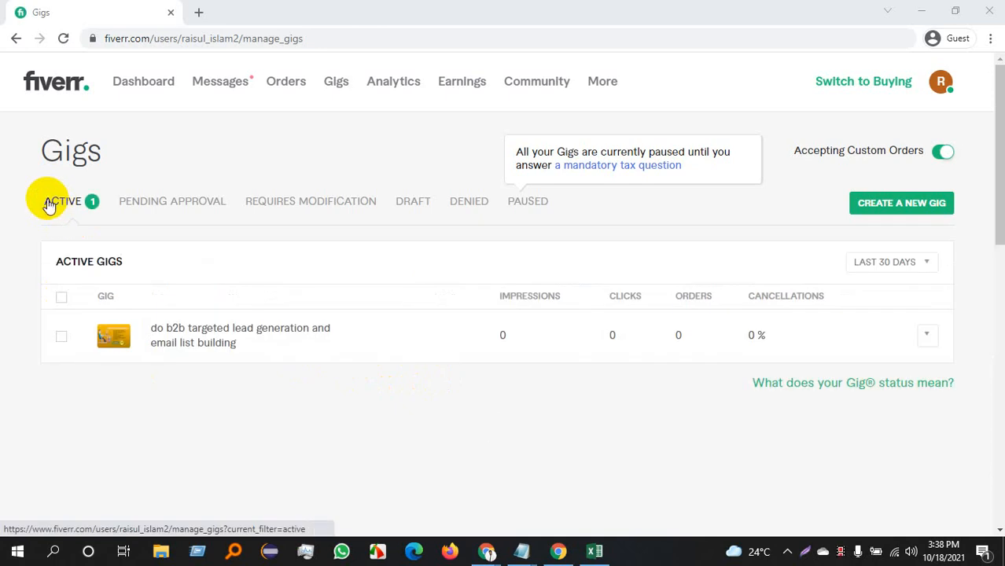
- Show the active gigs, open Fiverr's Help & Support from the page footer and display the Sellers topics
{"action": "left_click", "coordinate": [49, 204]}
{"action": "scroll", "coordinate": [523, 399], "scroll_direction": "down", "scroll_amount": 10}
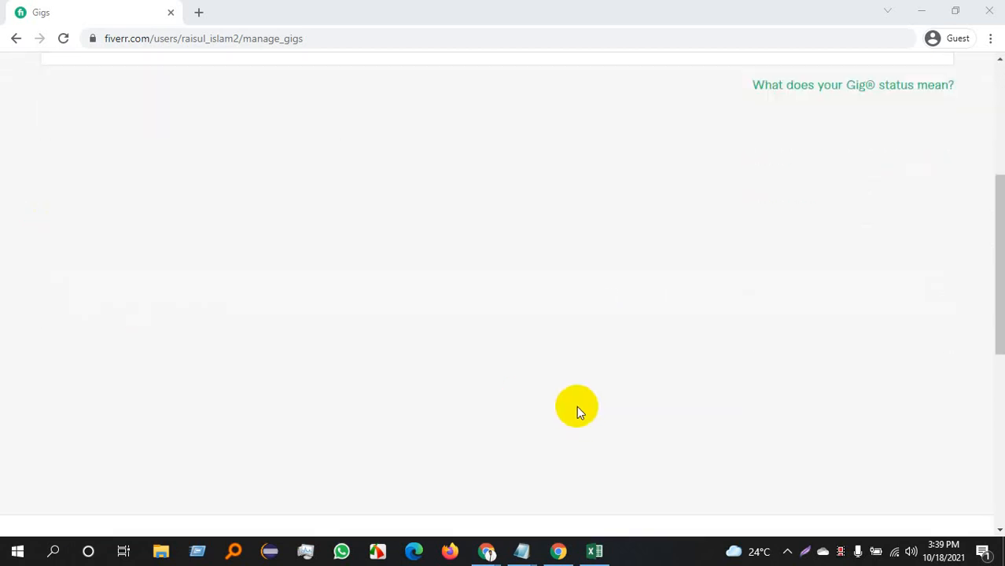
{"action": "scroll", "coordinate": [420, 306], "scroll_direction": "down", "scroll_amount": 2}
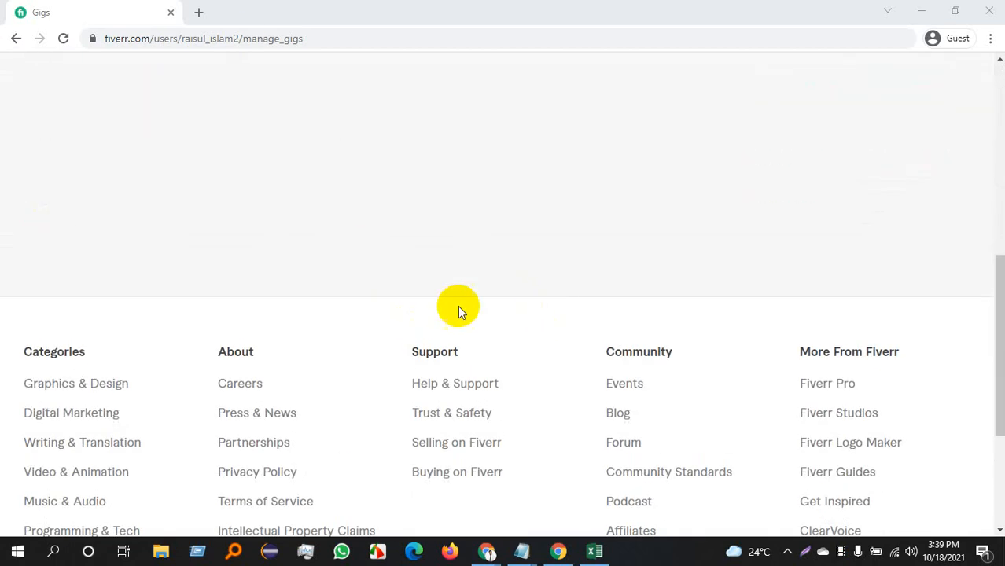
{"action": "left_click", "coordinate": [434, 389]}
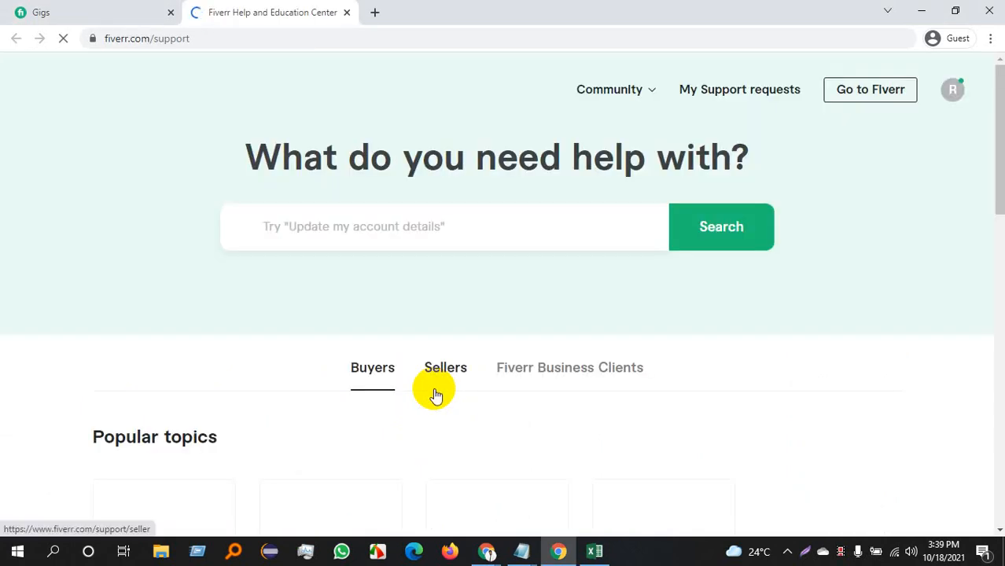
{"action": "left_click", "coordinate": [434, 385]}
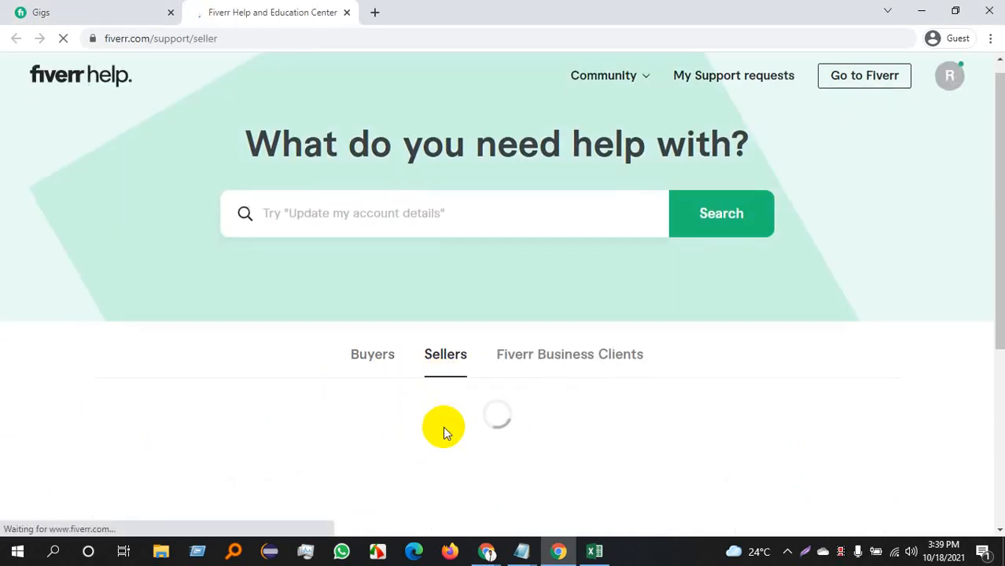
{"action": "scroll", "coordinate": [499, 369], "scroll_direction": "down", "scroll_amount": 1}
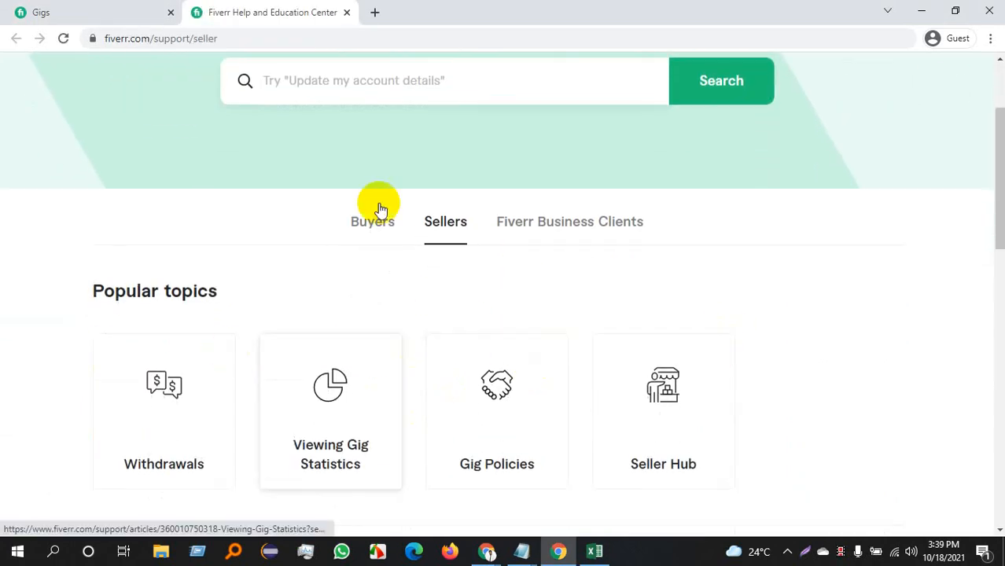
- Skim the Gig Policies article through to its end and open the form for submitting a support request
{"action": "left_click", "coordinate": [486, 423]}
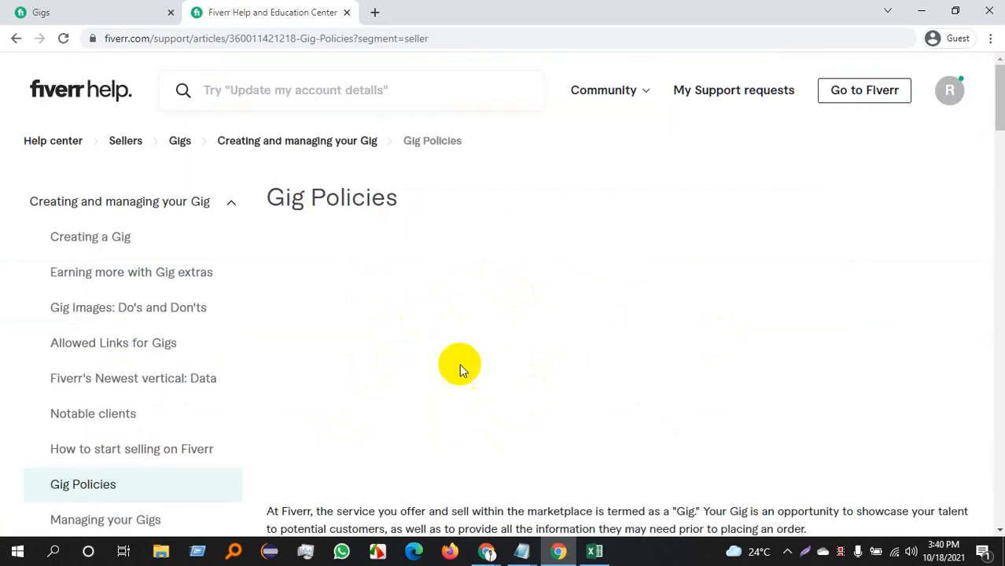
{"action": "scroll", "coordinate": [444, 314], "scroll_direction": "down", "scroll_amount": 9}
{"action": "scroll", "coordinate": [439, 309], "scroll_direction": "down", "scroll_amount": 15}
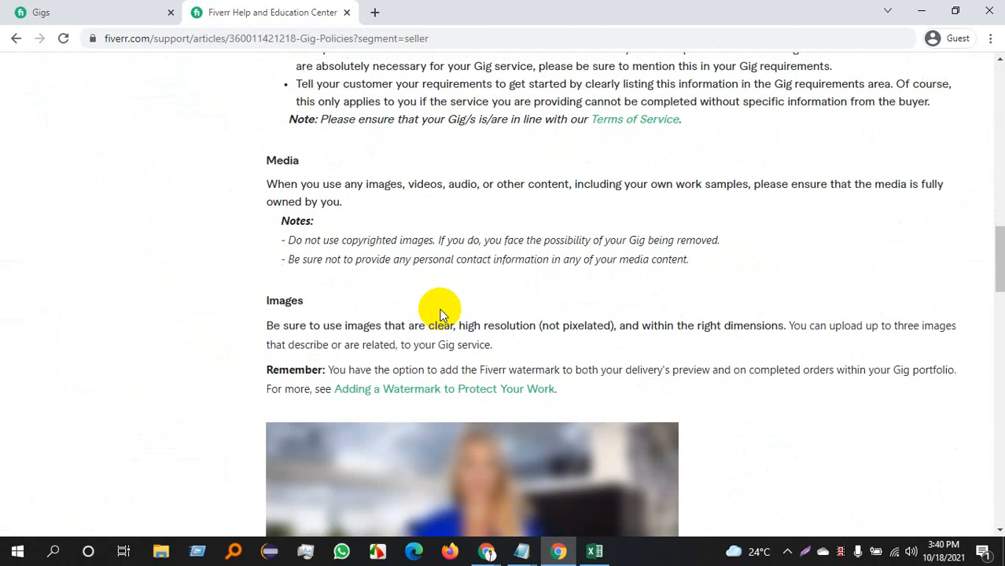
{"action": "scroll", "coordinate": [441, 324], "scroll_direction": "down", "scroll_amount": 6}
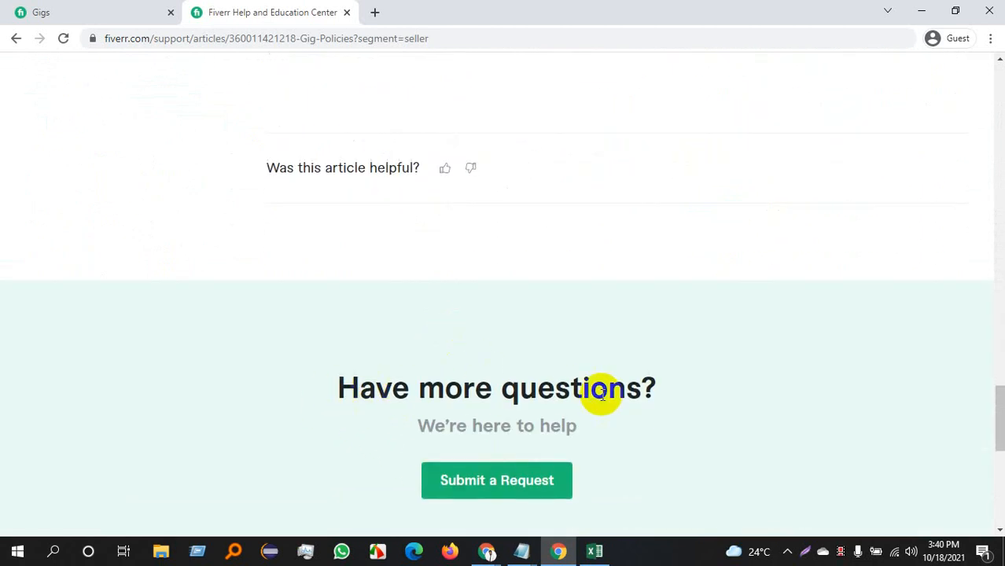
{"action": "scroll", "coordinate": [462, 482], "scroll_direction": "down", "scroll_amount": 2}
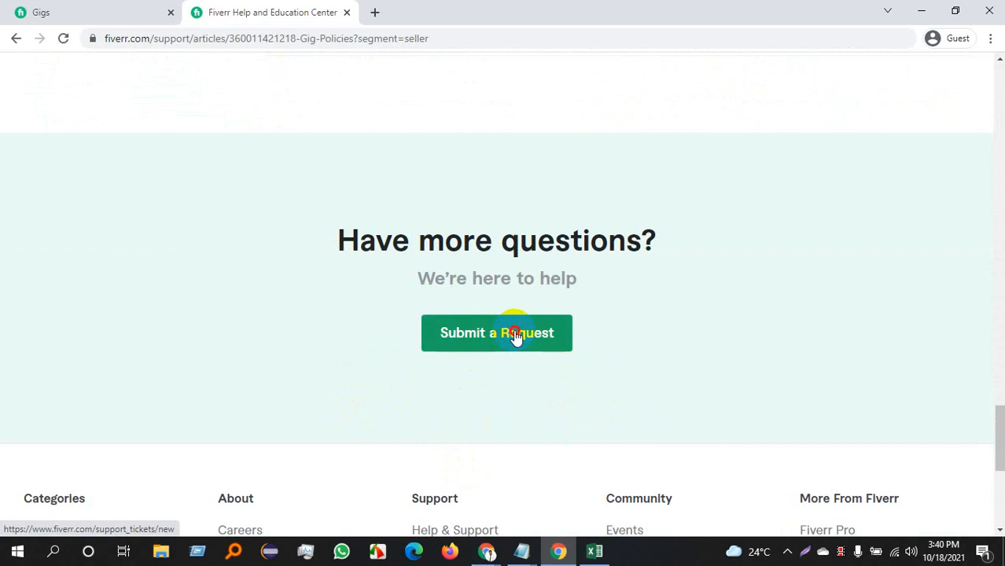
{"action": "left_click", "coordinate": [514, 335]}
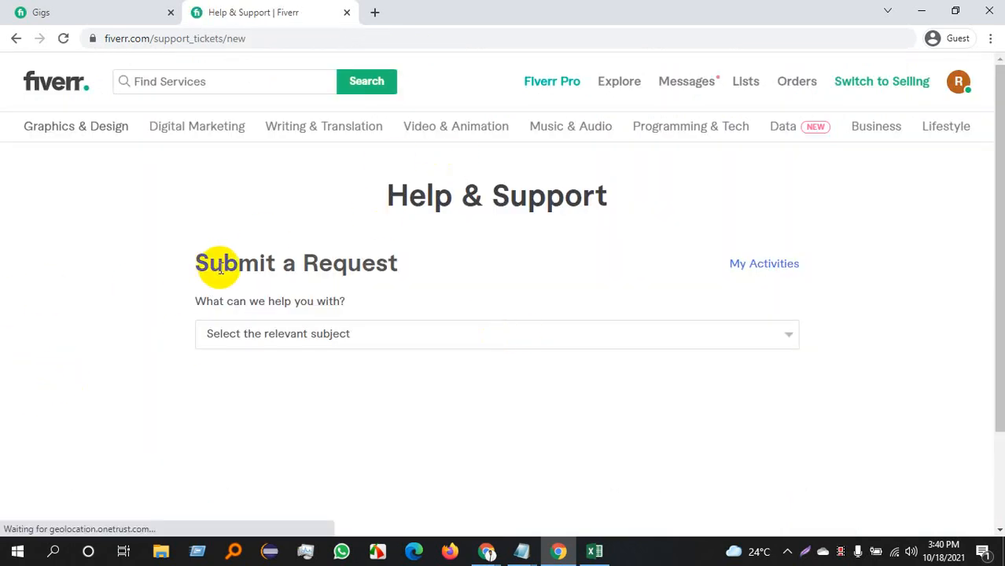
- Set the support request's subject to Gig and its issue to "My Gig doesn't appear in search"
{"action": "left_click_drag", "start_coordinate": [236, 262], "coordinate": [370, 263]}
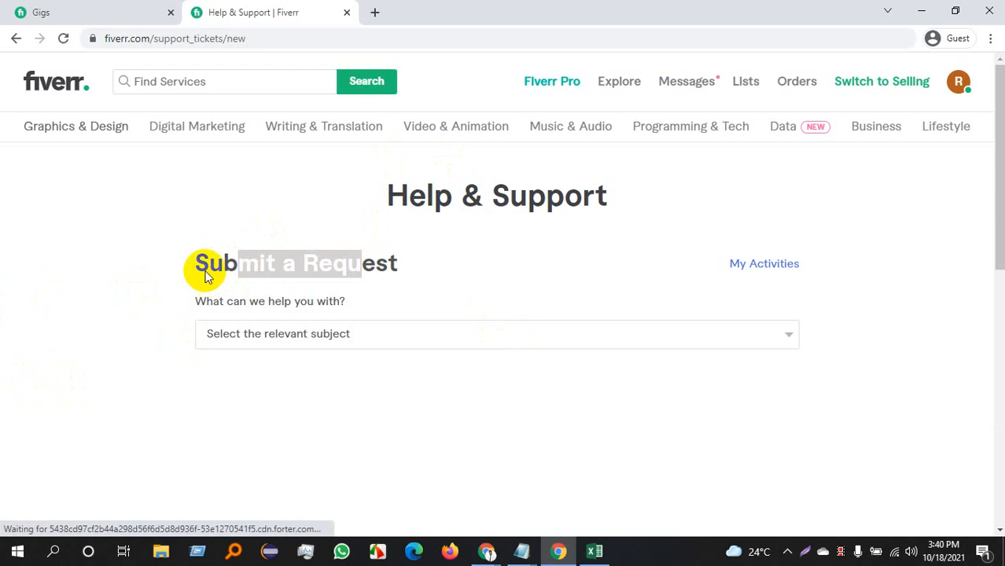
{"action": "triple_click", "coordinate": [208, 257]}
{"action": "left_click", "coordinate": [308, 338]}
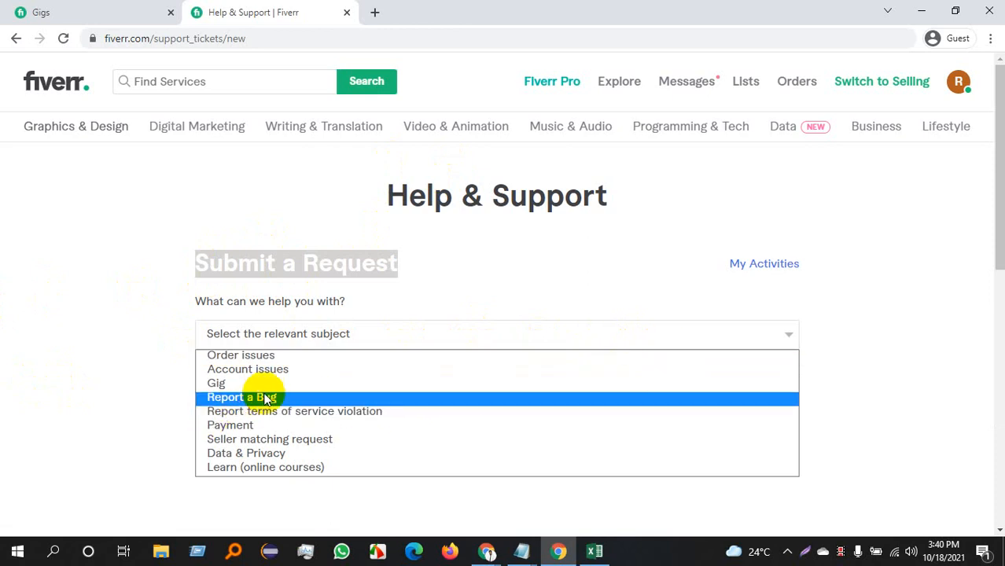
{"action": "left_click", "coordinate": [224, 383]}
{"action": "scroll", "coordinate": [20, 404], "scroll_direction": "down", "scroll_amount": 2}
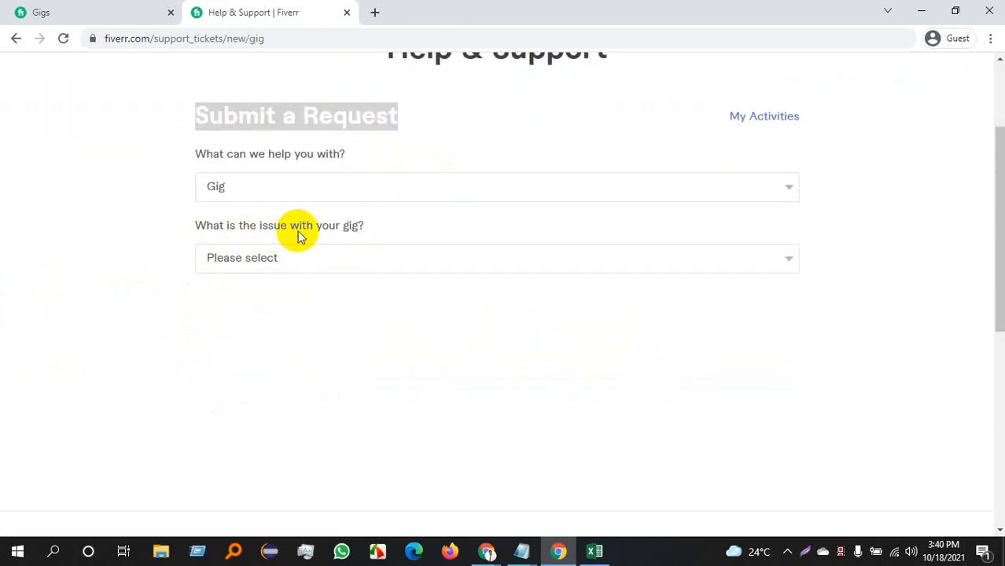
{"action": "left_click", "coordinate": [356, 262]}
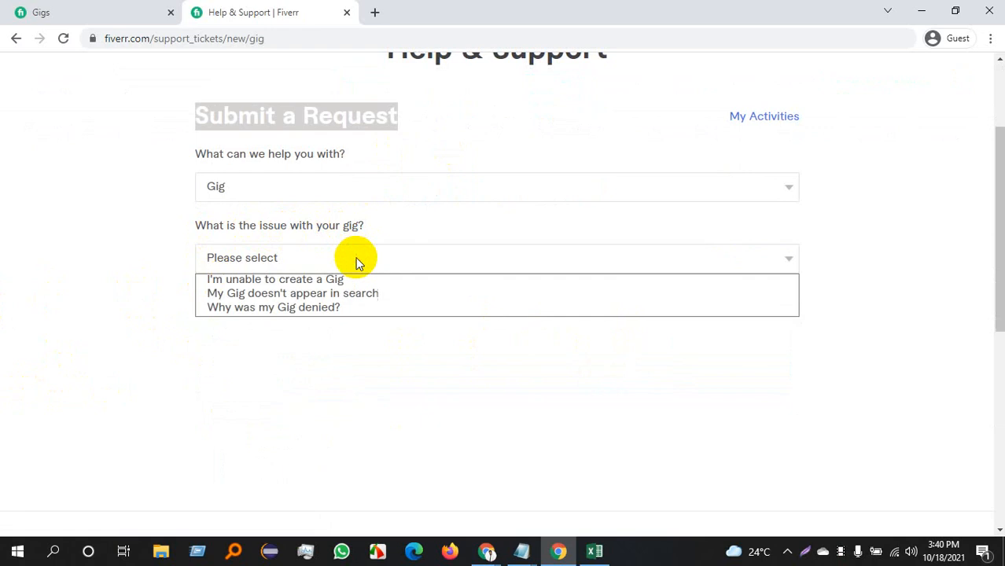
{"action": "left_click", "coordinate": [251, 296]}
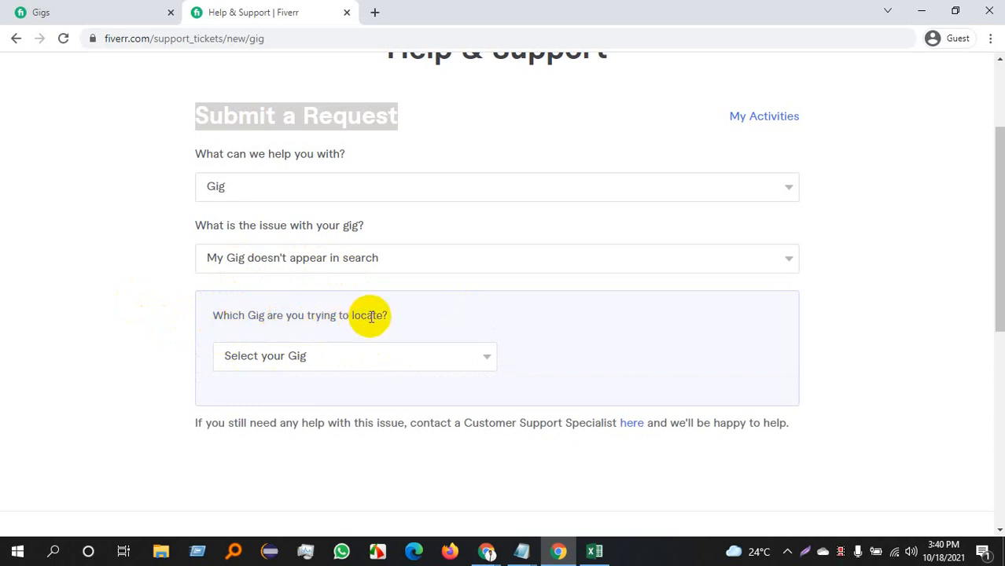
- Check the search status of both gigs, finishing on "do b2b targeted lead generation and email list building"
{"action": "left_click", "coordinate": [316, 351]}
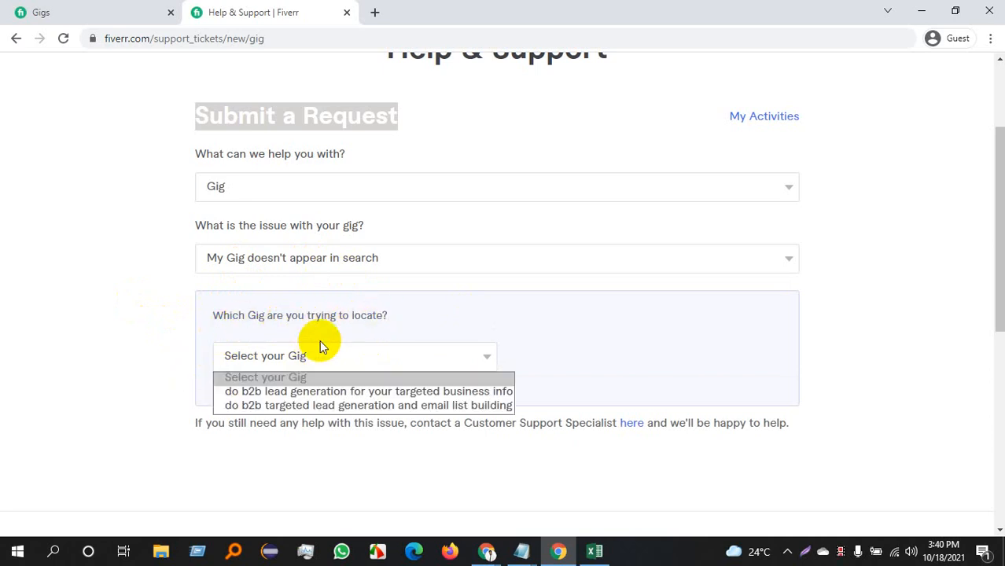
{"action": "left_click", "coordinate": [379, 406]}
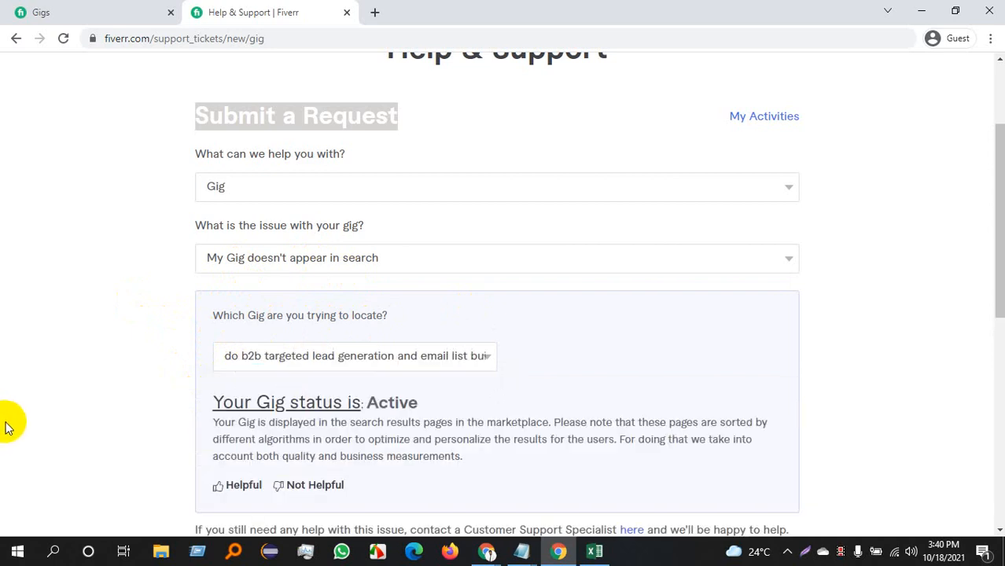
{"action": "left_click", "coordinate": [381, 357]}
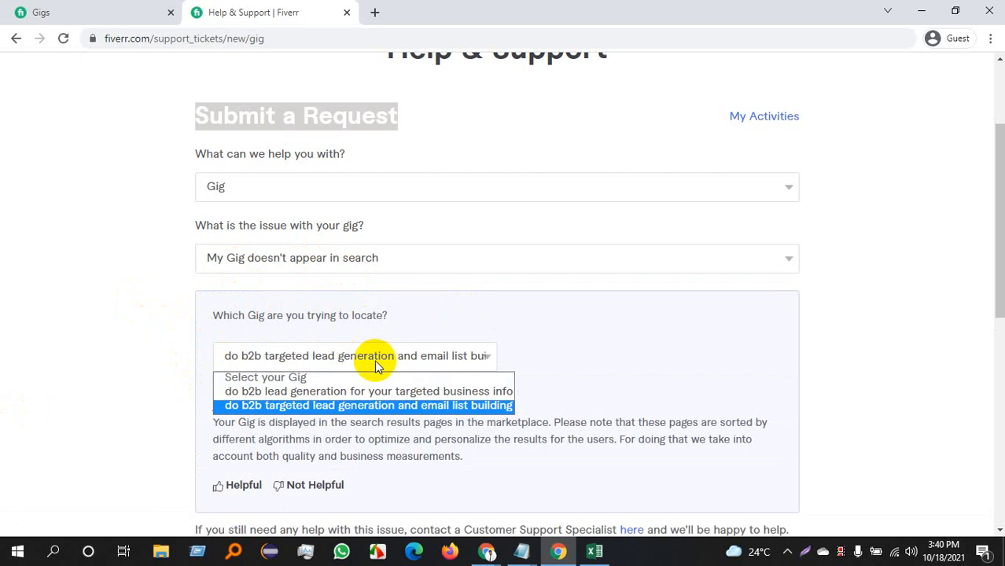
{"action": "left_click", "coordinate": [371, 391]}
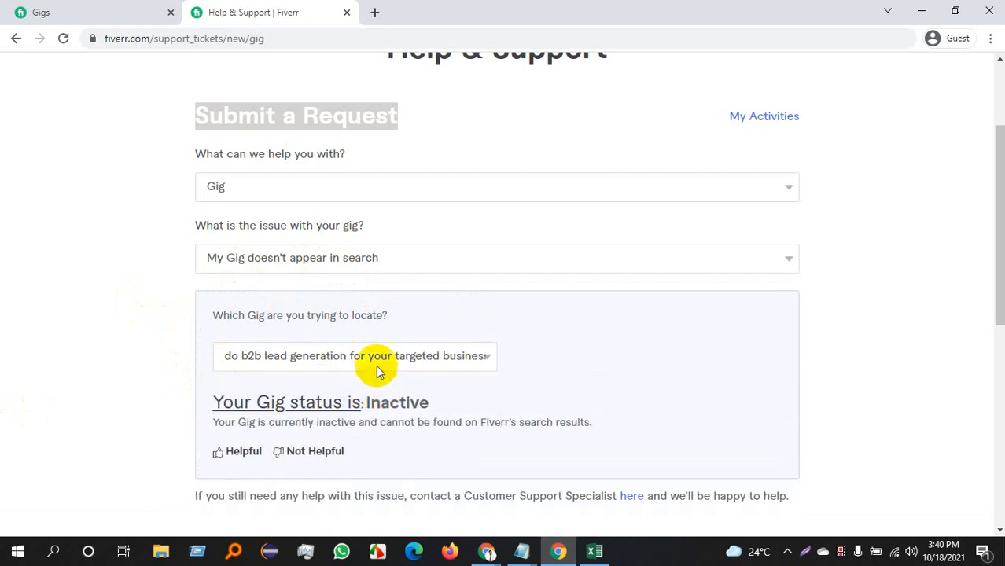
{"action": "left_click", "coordinate": [377, 358]}
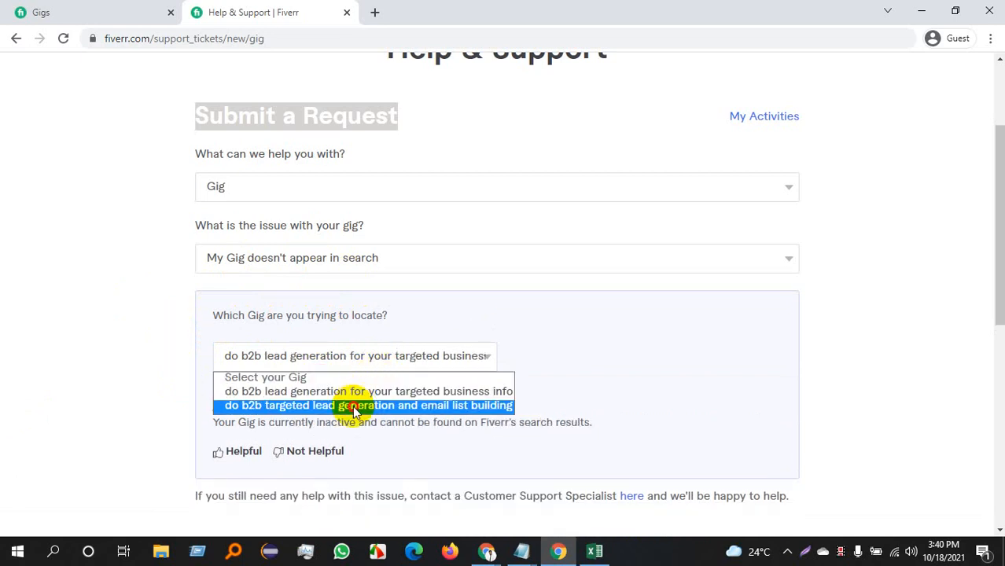
{"action": "left_click", "coordinate": [355, 405]}
{"action": "left_click_drag", "start_coordinate": [444, 408], "coordinate": [365, 403]}
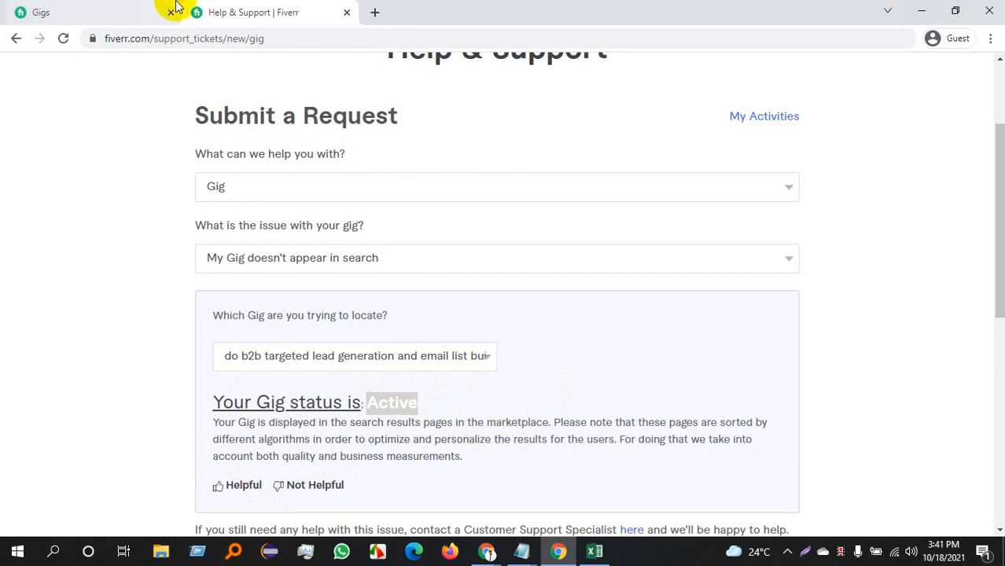
- Return to the Gigs page, open Buyer Requests to view the active requests and glance at the messages
{"action": "left_click", "coordinate": [71, 11]}
{"action": "scroll", "coordinate": [404, 271], "scroll_direction": "up", "scroll_amount": 10}
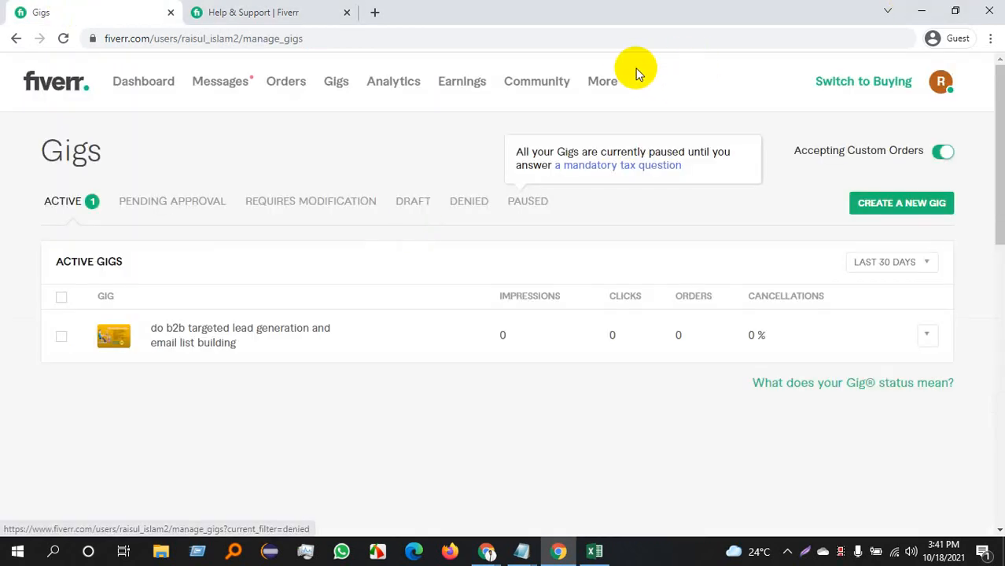
{"action": "mouse_move", "coordinate": [613, 82]}
{"action": "left_click", "coordinate": [591, 122]}
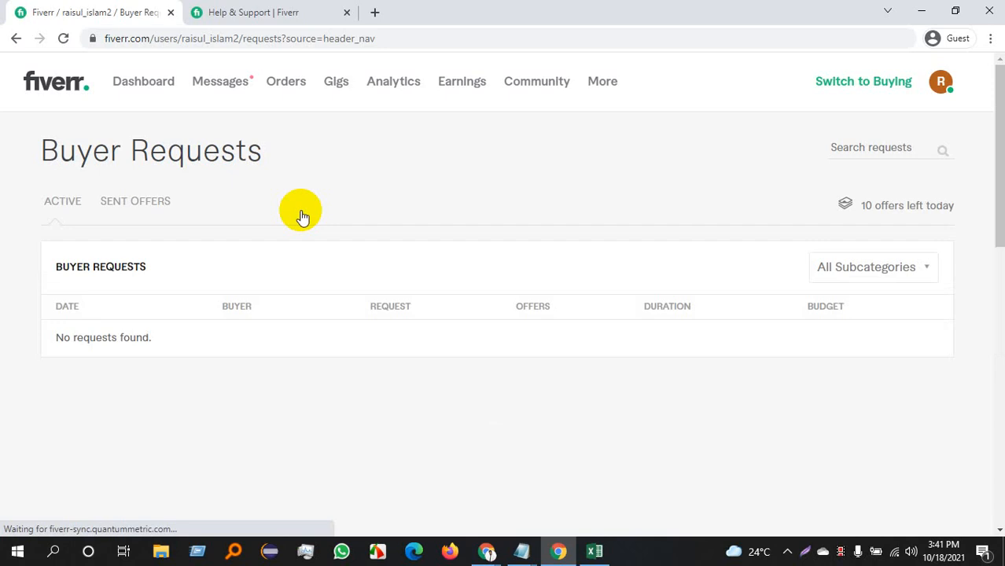
{"action": "left_click", "coordinate": [226, 83]}
{"action": "left_click", "coordinate": [337, 152]}
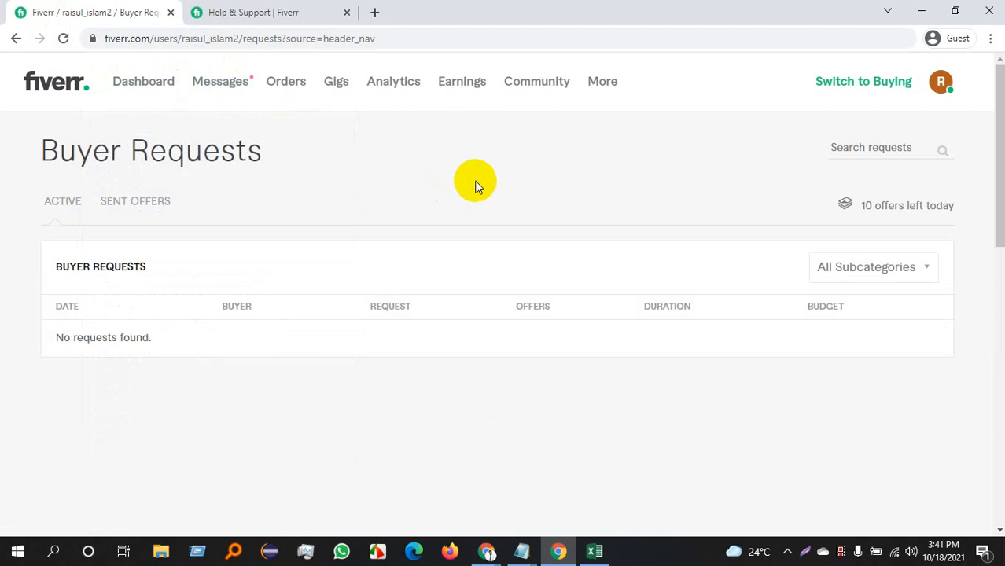
{"action": "left_click", "coordinate": [336, 84]}
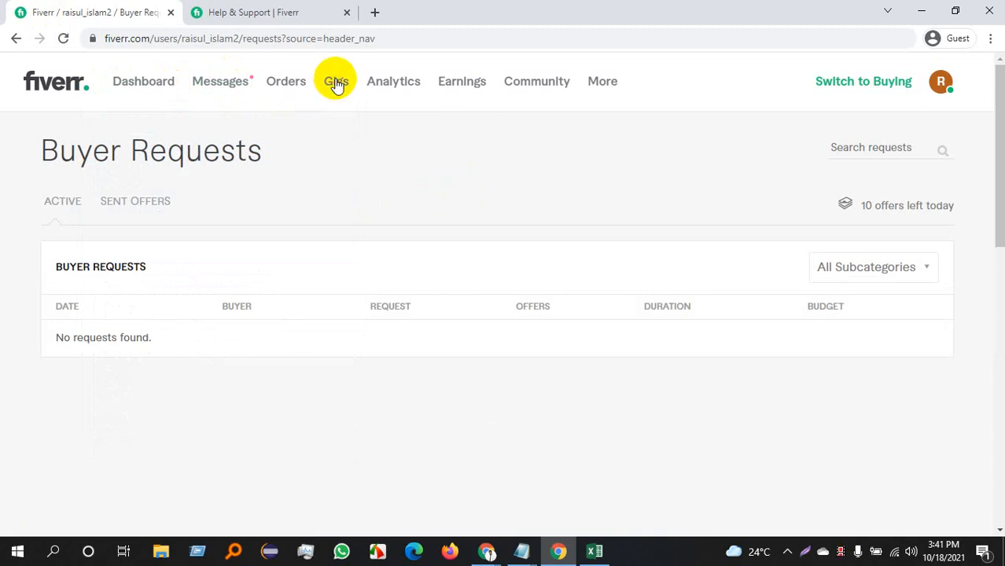
- Return to the Gigs page, open the mandatory tax question and look over the Form W-9 check
{"action": "left_click", "coordinate": [340, 87]}
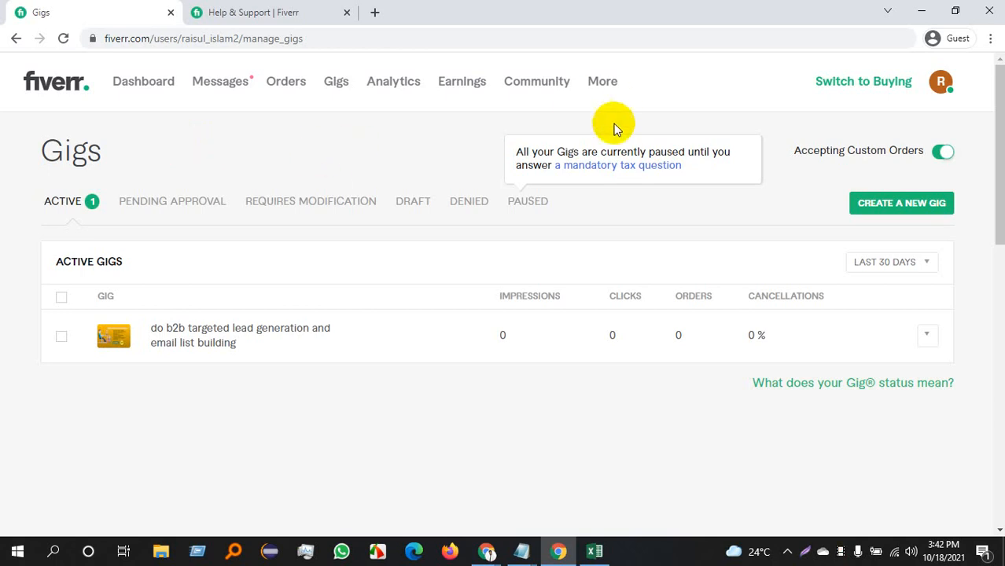
{"action": "left_click", "coordinate": [586, 169]}
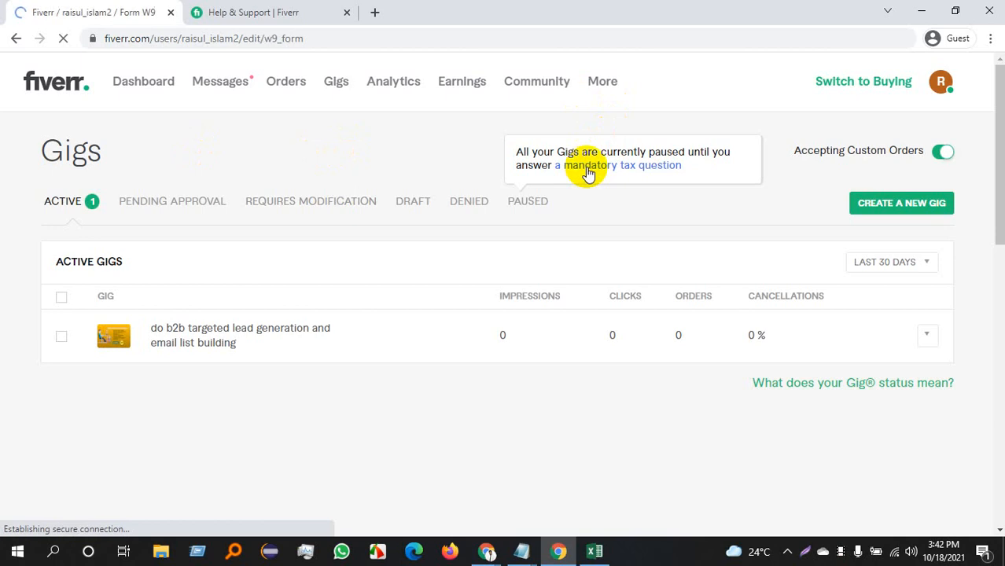
{"action": "scroll", "coordinate": [438, 328], "scroll_direction": "down", "scroll_amount": 2}
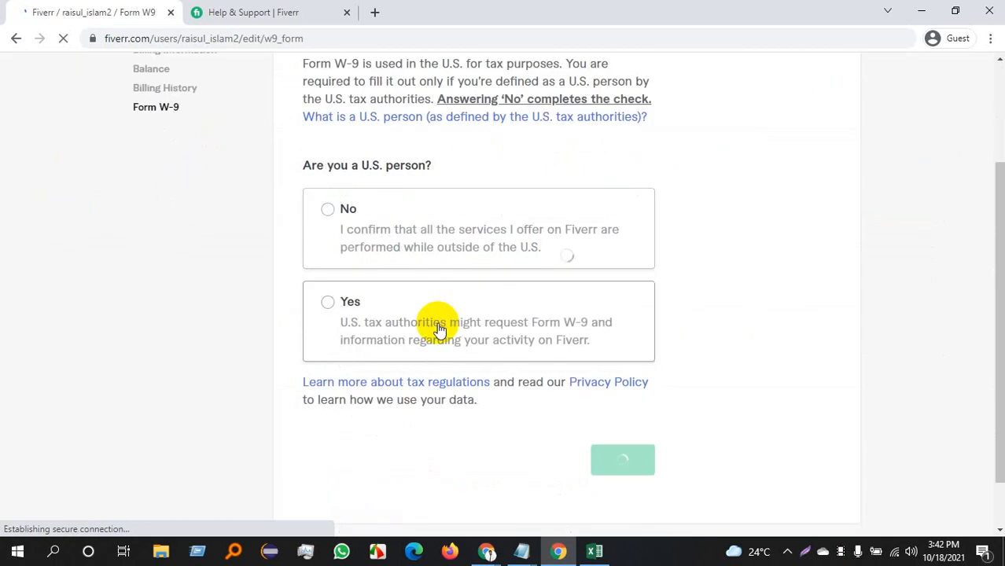
{"action": "scroll", "coordinate": [332, 325], "scroll_direction": "up", "scroll_amount": 2}
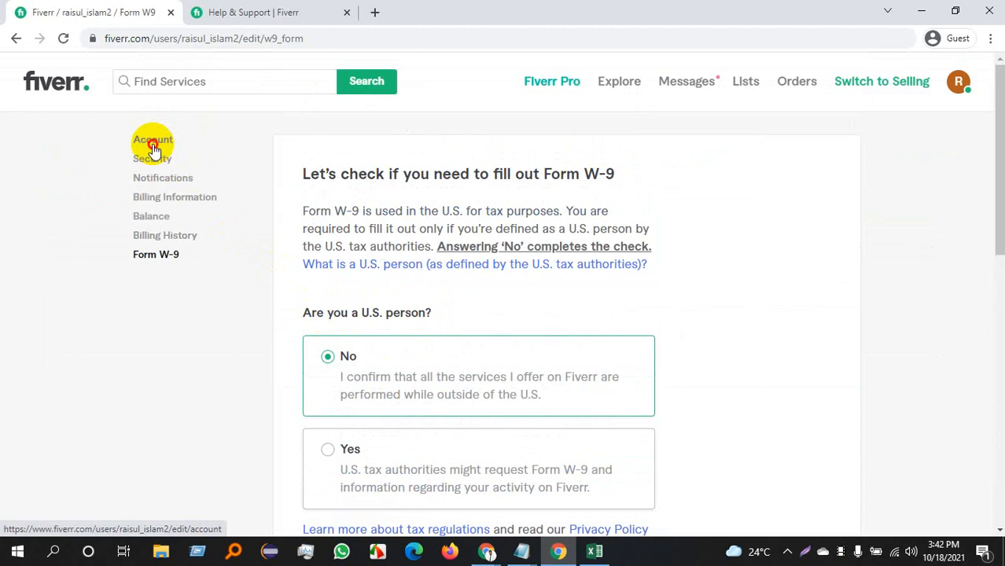
- Skim the Help & Support request form again and return to the account settings page
{"action": "scroll", "coordinate": [388, 186], "scroll_direction": "up", "scroll_amount": 2}
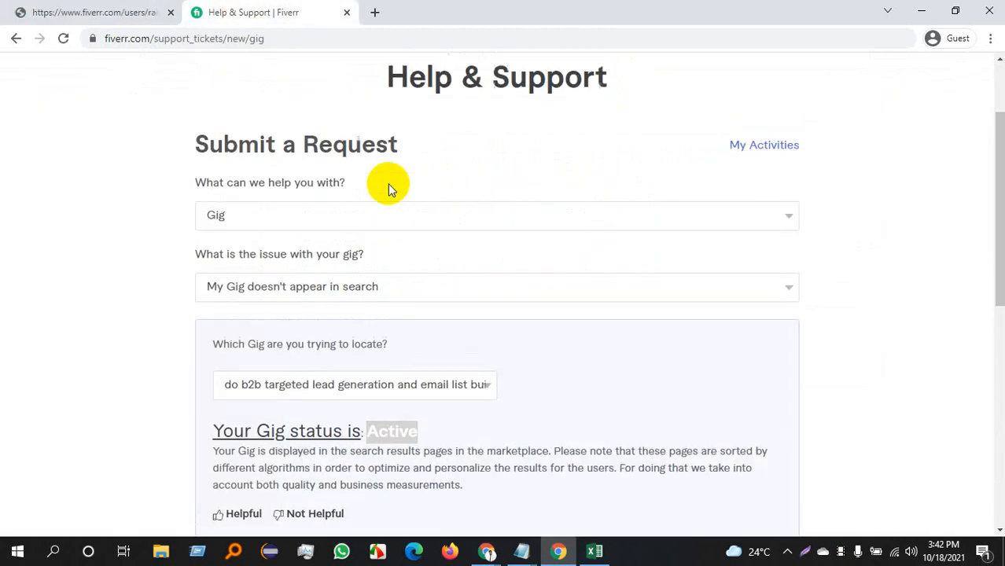
{"action": "scroll", "coordinate": [437, 197], "scroll_direction": "down", "scroll_amount": 3}
{"action": "scroll", "coordinate": [449, 204], "scroll_direction": "up", "scroll_amount": 2}
{"action": "scroll", "coordinate": [449, 204], "scroll_direction": "up", "scroll_amount": 1}
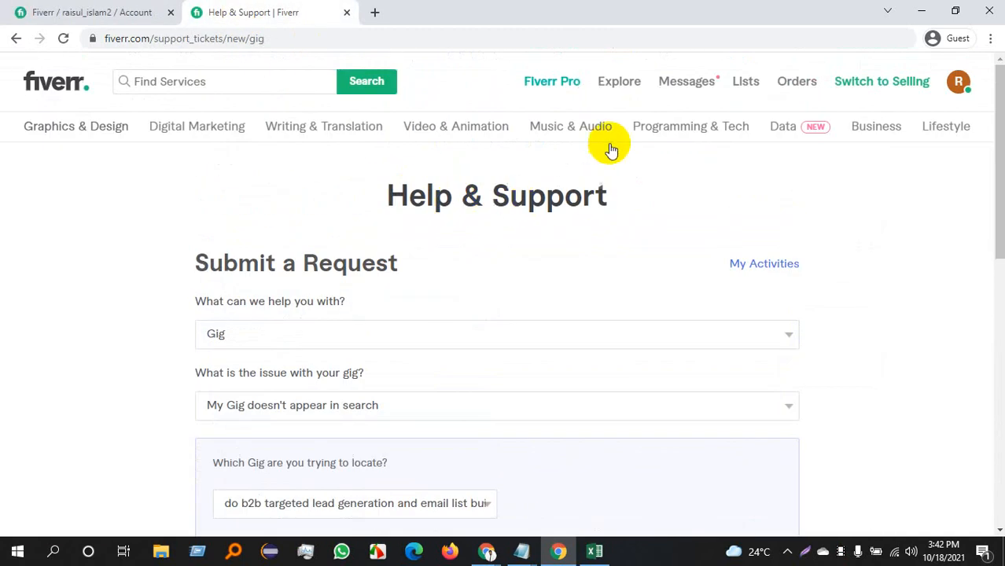
{"action": "left_click", "coordinate": [54, 10]}
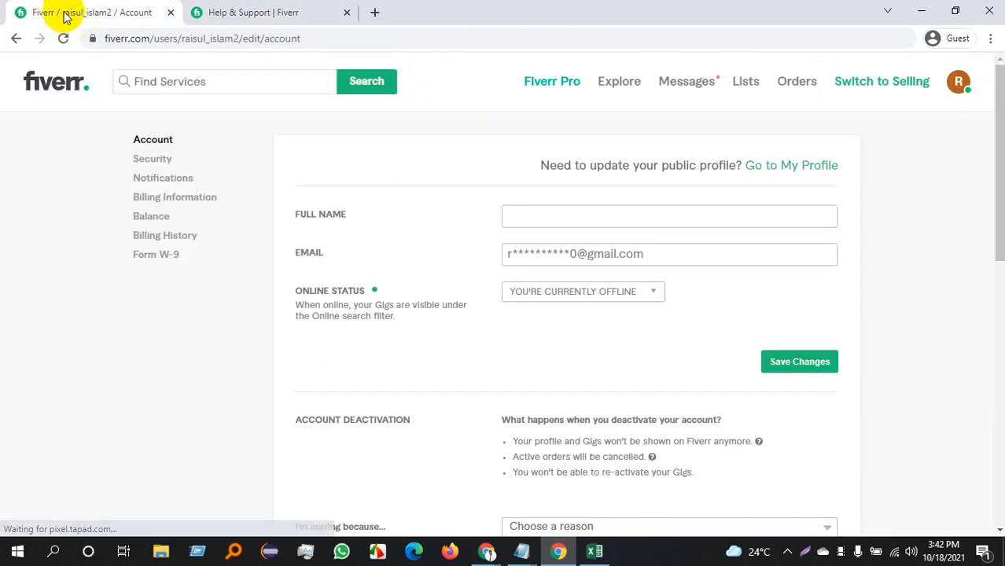
- Minimize the Fiverr window to reach the Google Meet call, close the in-call messages and stop presenting
{"action": "left_click", "coordinate": [920, 12]}
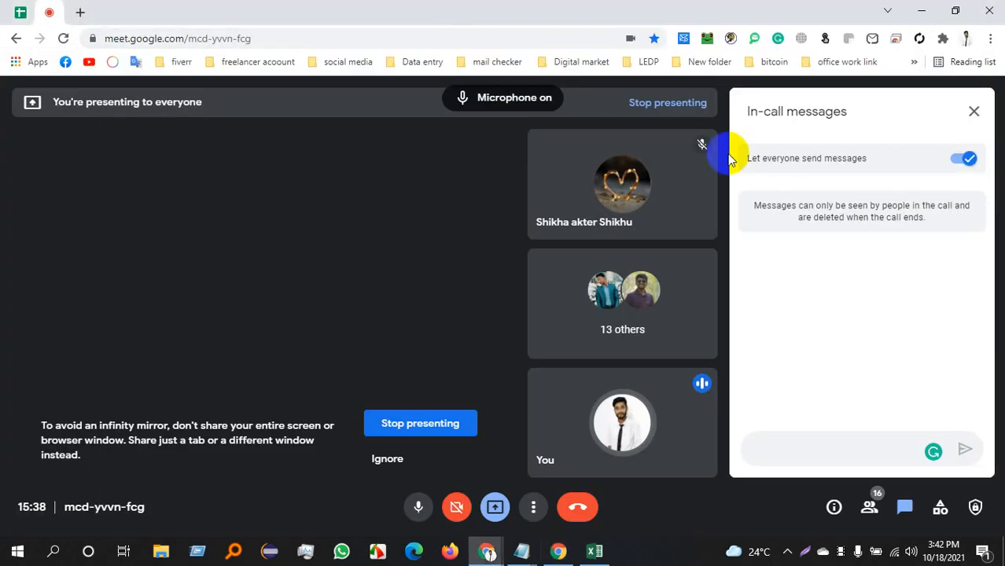
{"action": "left_click", "coordinate": [972, 114]}
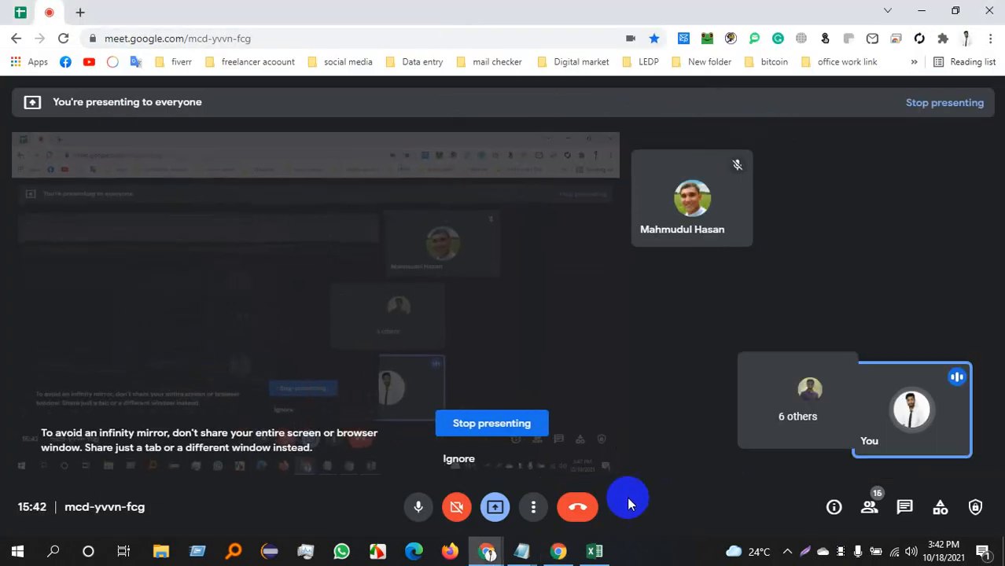
{"action": "left_click", "coordinate": [478, 431]}
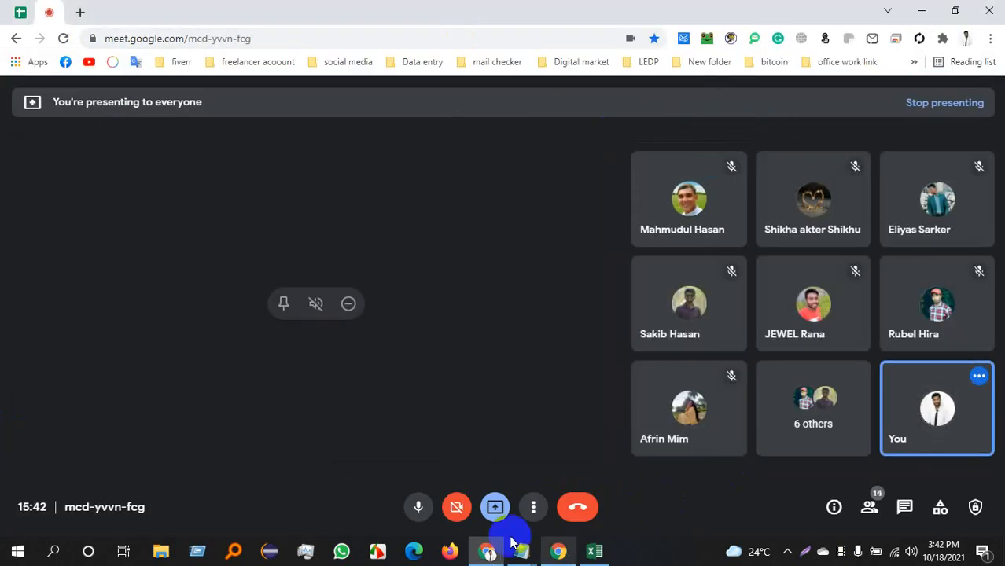
- Switch to the IT Company workbook in Excel and close it
{"action": "left_click", "coordinate": [594, 552]}
{"action": "left_click", "coordinate": [558, 551]}
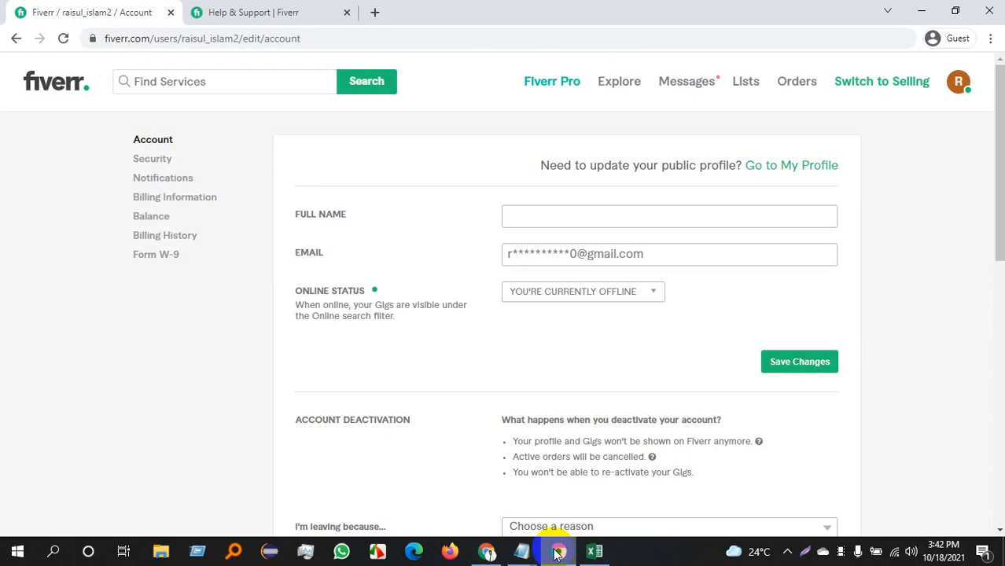
{"action": "left_click", "coordinate": [557, 551]}
{"action": "left_click", "coordinate": [594, 553]}
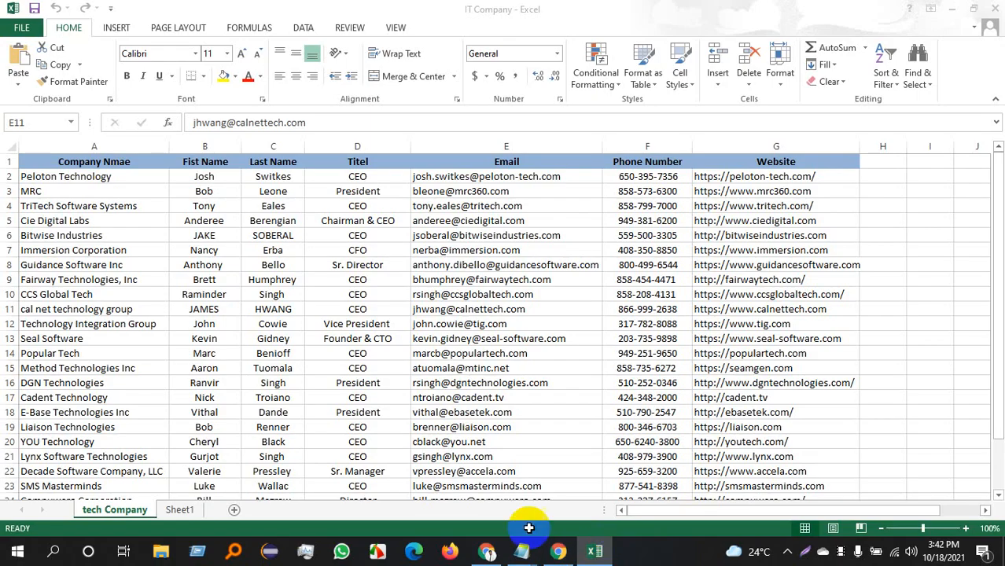
{"action": "left_click", "coordinate": [989, 5]}
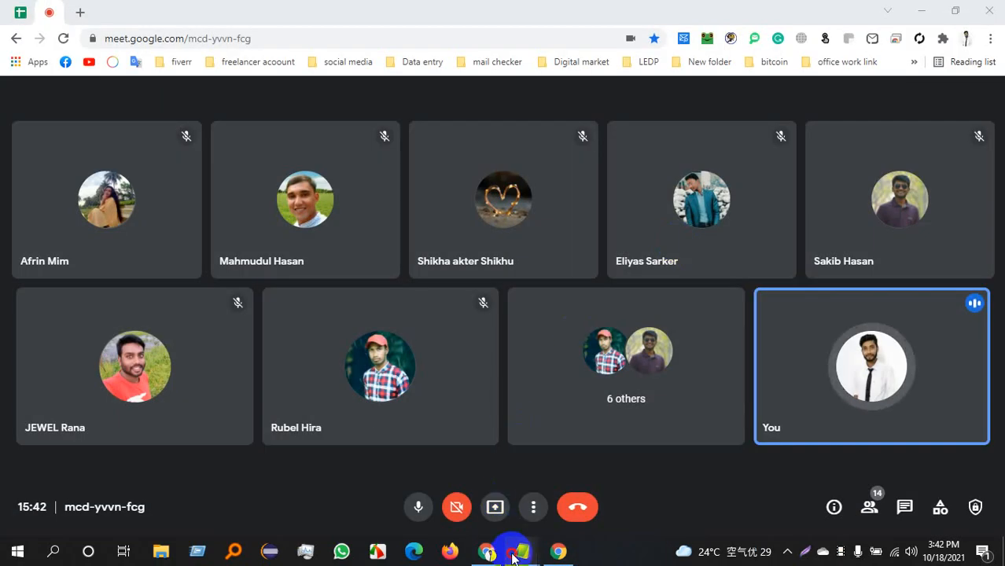
- Close both open Web Design Agencies windows in Notepad, saving the changes to the file each time
{"action": "mouse_move", "coordinate": [522, 550]}
{"action": "left_click", "coordinate": [467, 525]}
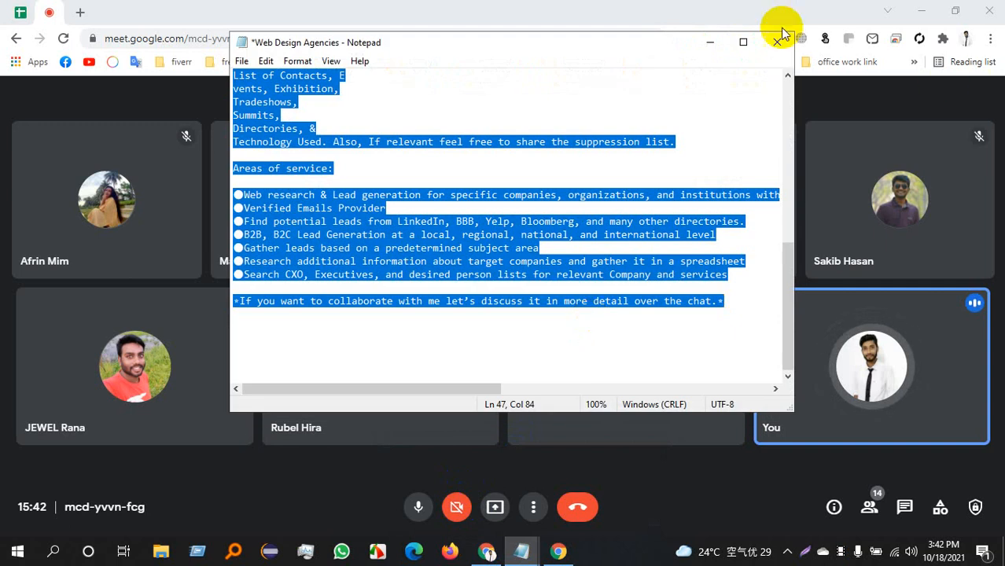
{"action": "left_click", "coordinate": [778, 41]}
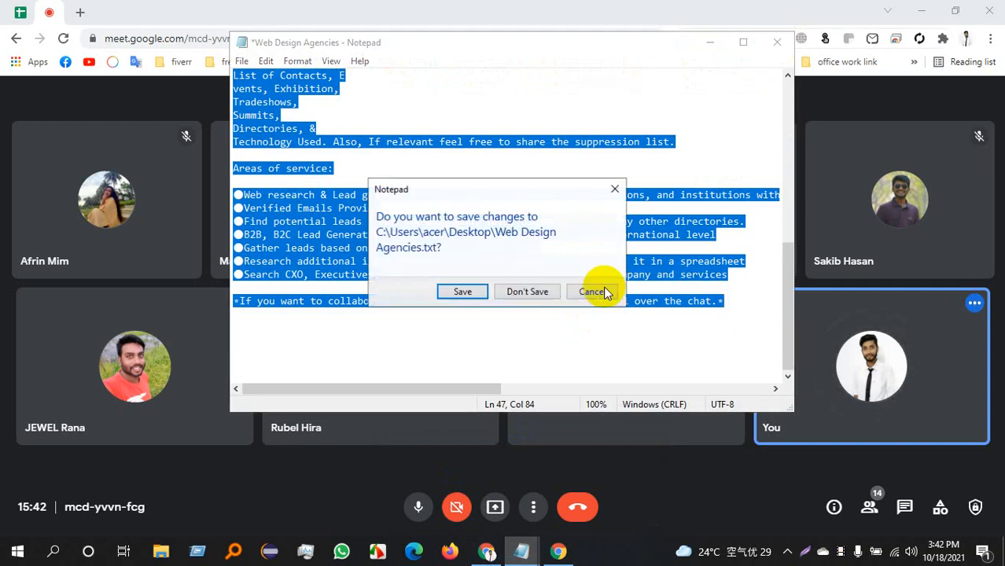
{"action": "left_click", "coordinate": [463, 292]}
{"action": "left_click", "coordinate": [522, 560]}
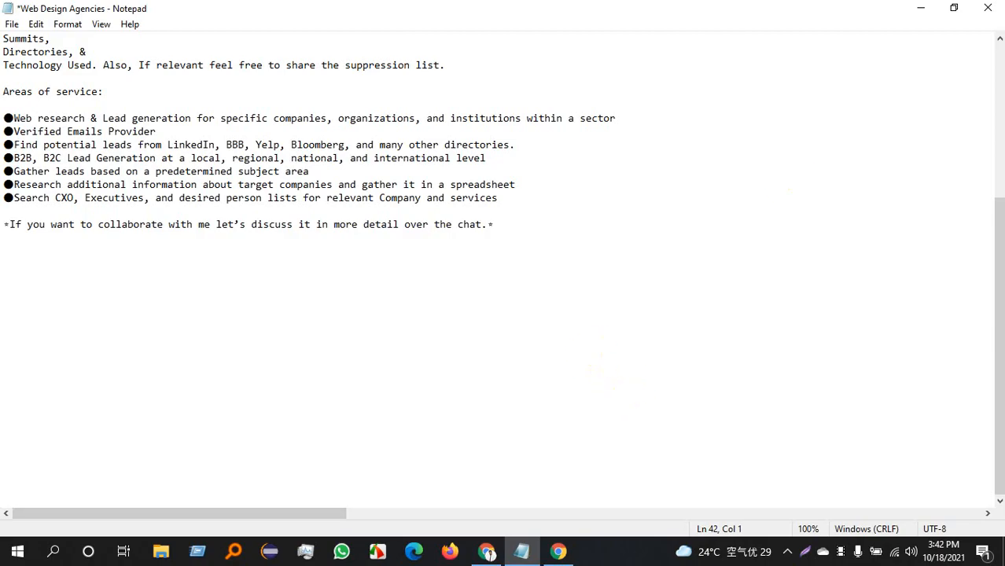
{"action": "key", "text": "alt+F4"}
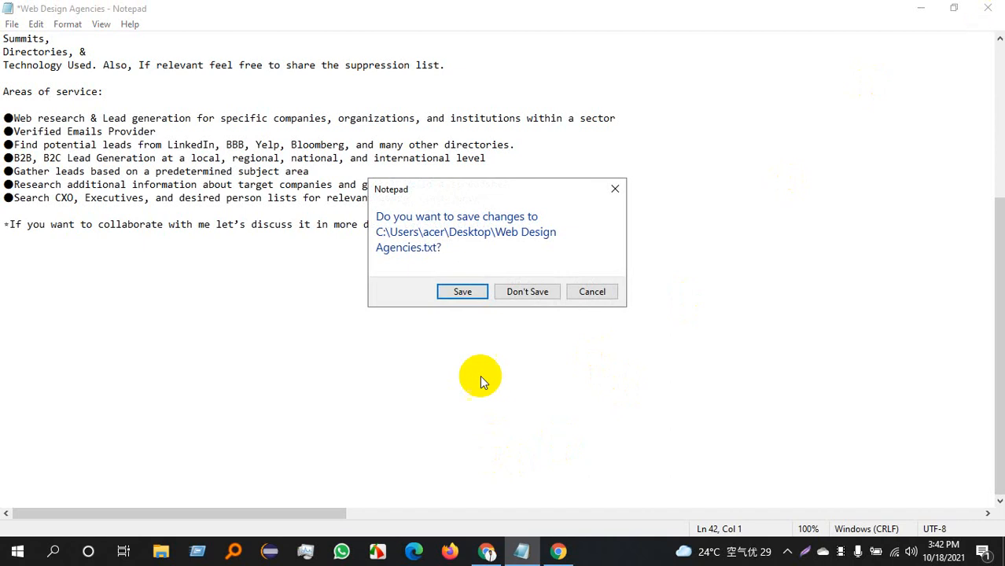
{"action": "left_click", "coordinate": [463, 293]}
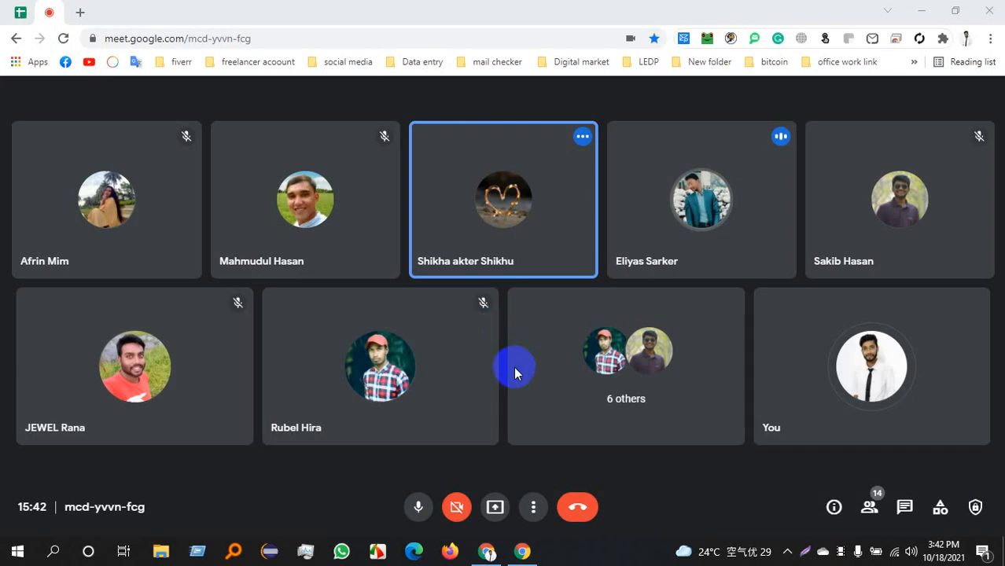